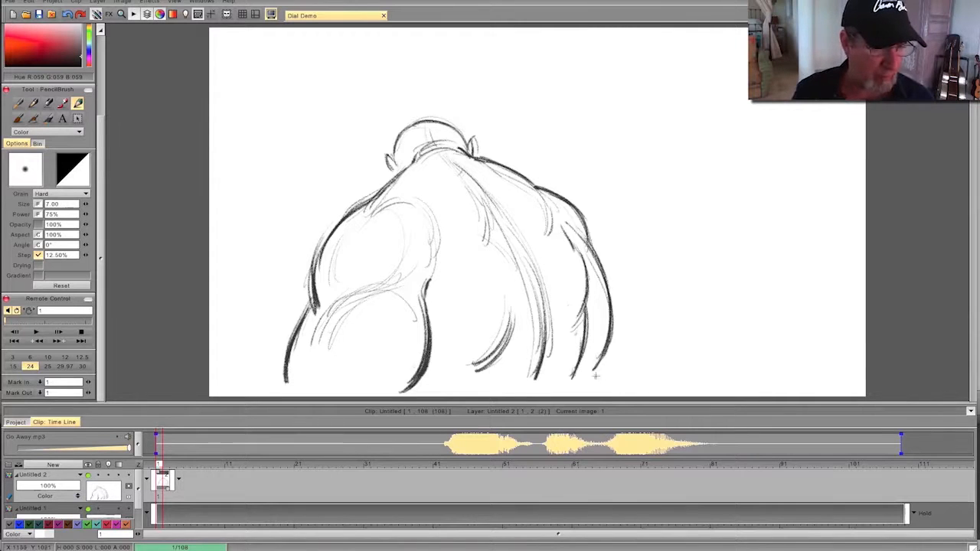
- Play the clip with its soundtrack, glance at the Photoshop thumbnails, and return the playhead to frame 1
{"action": "left_click", "coordinate": [33, 332]}
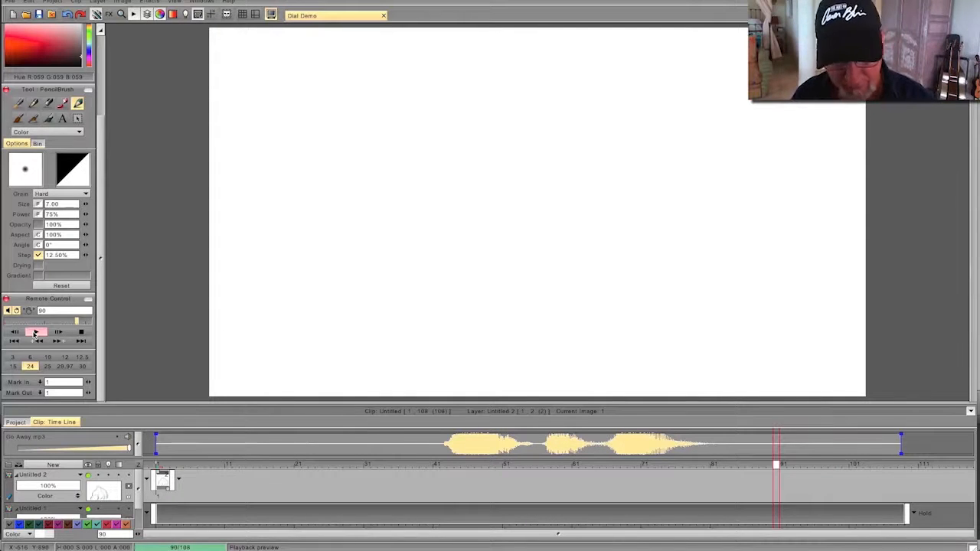
{"action": "left_click", "coordinate": [313, 549]}
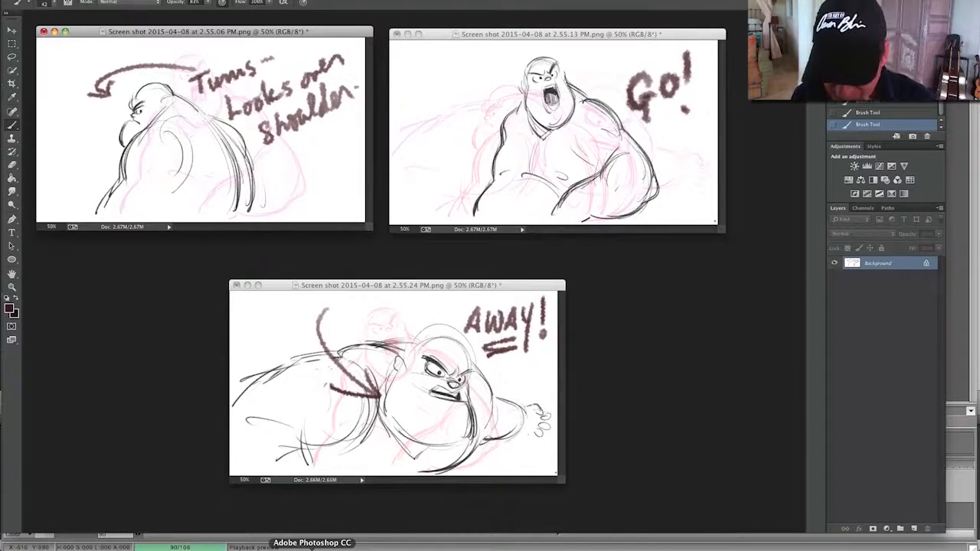
{"action": "left_click", "coordinate": [720, 549]}
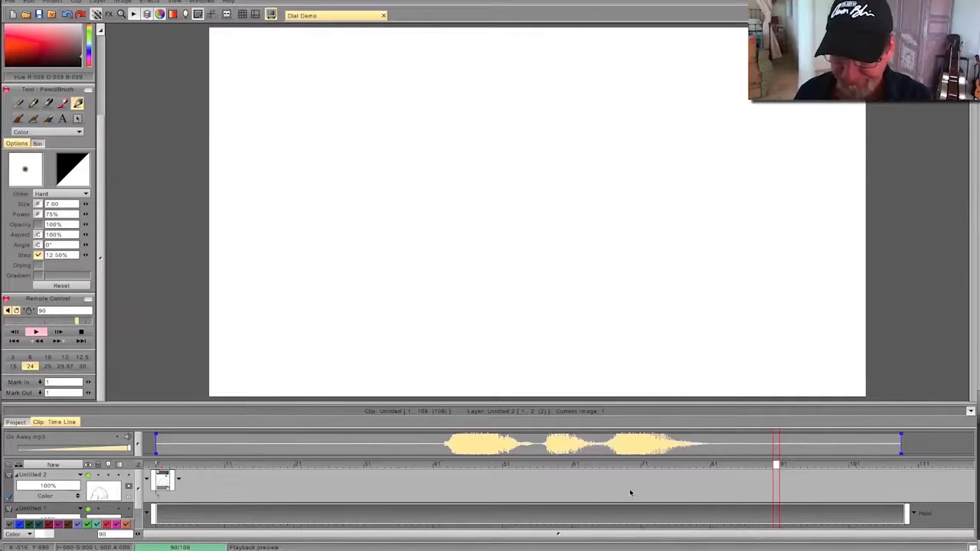
{"action": "left_click_drag", "start_coordinate": [777, 471], "coordinate": [159, 473]}
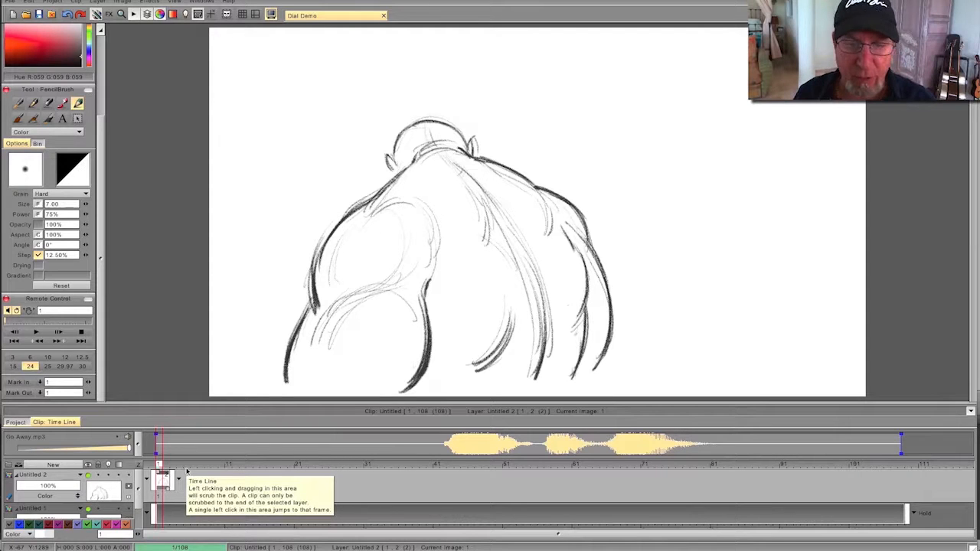
- Switch to Photoshop, review the three pose thumbnails, and move their windows off this screen
{"action": "left_click", "coordinate": [312, 549]}
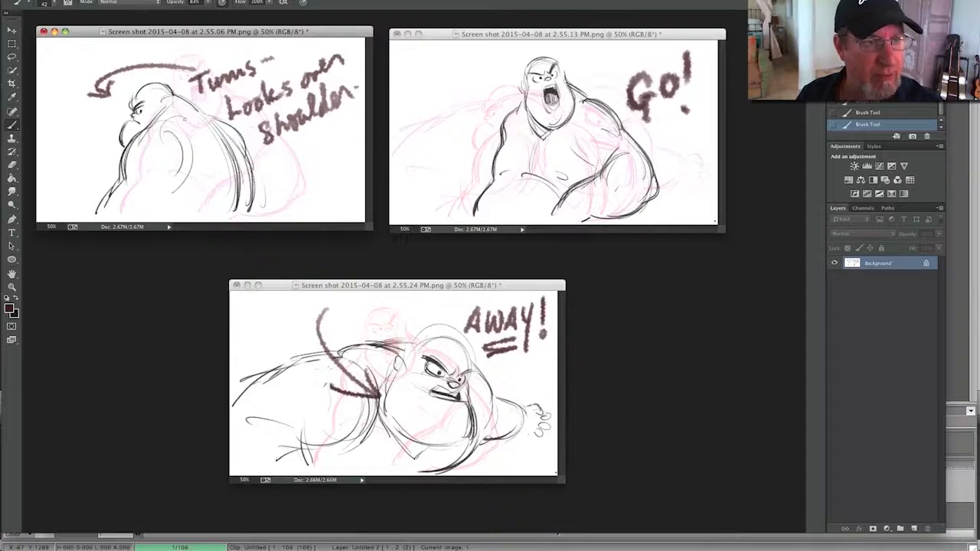
{"action": "left_click_drag", "start_coordinate": [119, 33], "coordinate": [124, 55]}
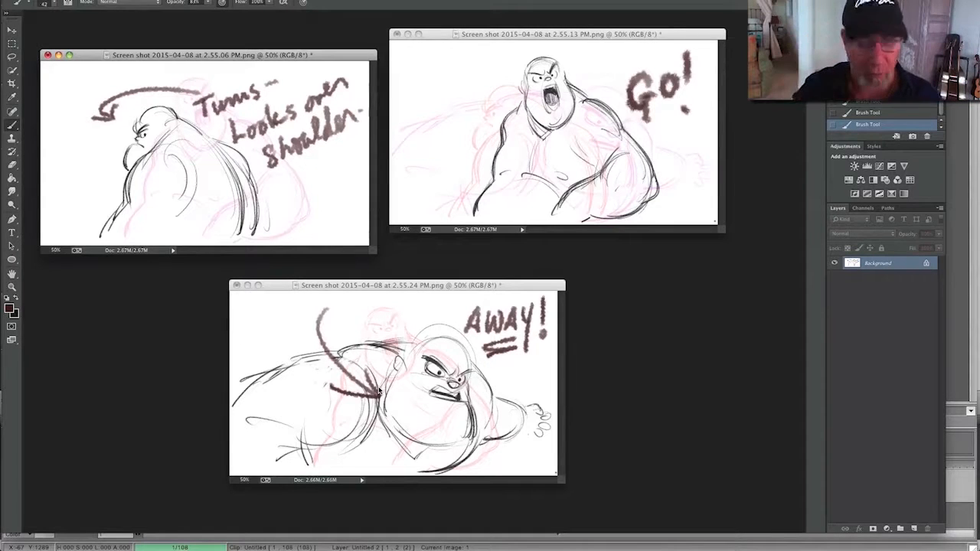
{"action": "left_click_drag", "start_coordinate": [190, 56], "coordinate": [979, 150]}
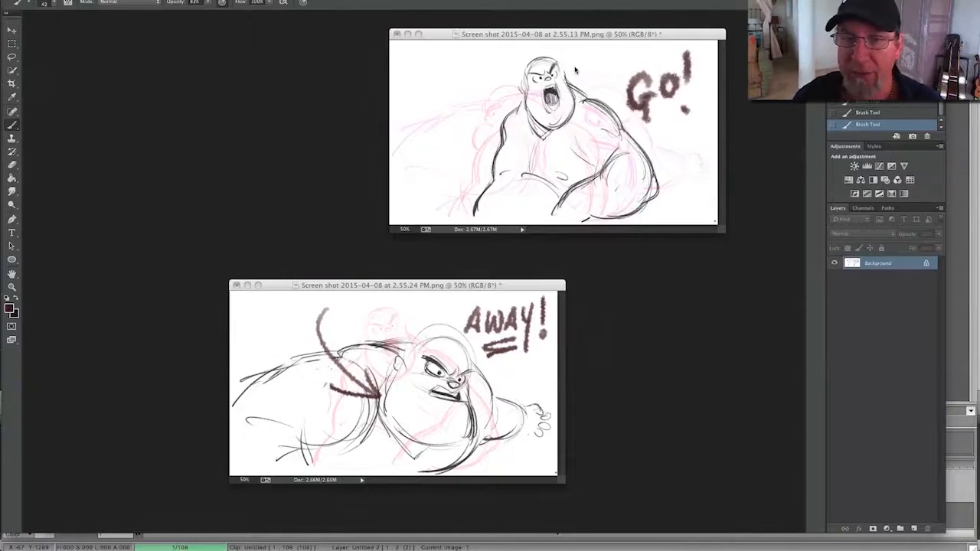
{"action": "left_click_drag", "start_coordinate": [487, 35], "coordinate": [979, 157]}
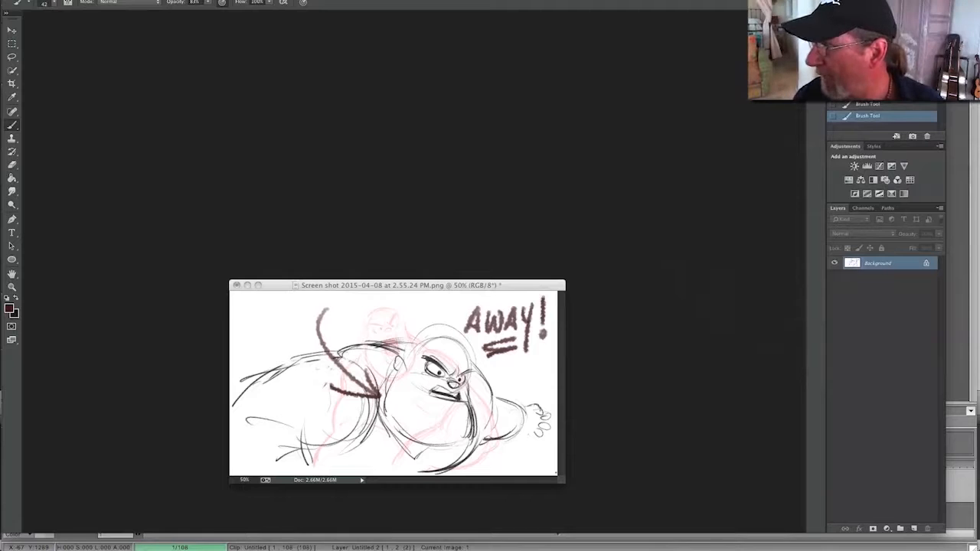
{"action": "left_click_drag", "start_coordinate": [428, 285], "coordinate": [979, 331]}
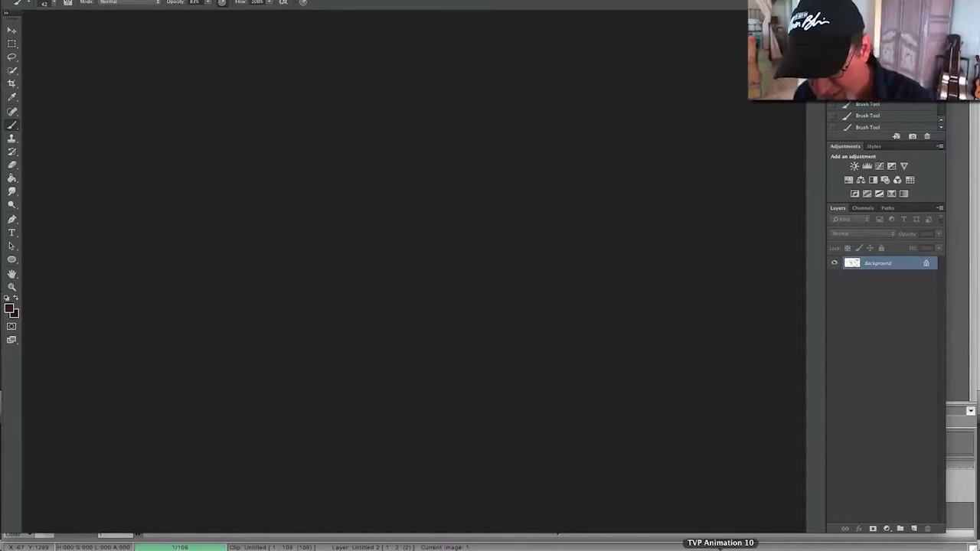
- Switch to TVP Animation, add a blank drawing at frame 25 on the Untitled 2 layer, and turn on the layer's light table
{"action": "left_click", "coordinate": [720, 548]}
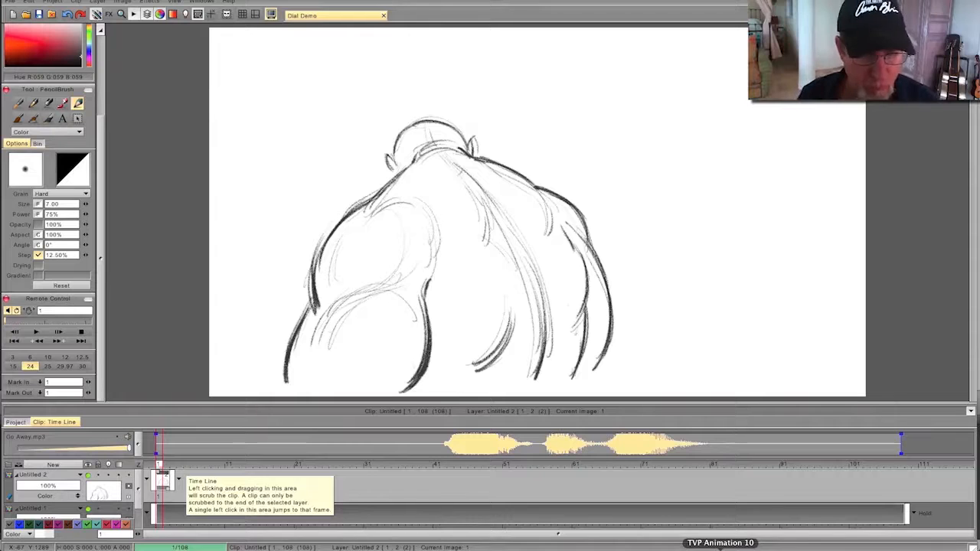
{"action": "mouse_move", "coordinate": [159, 466]}
{"action": "left_mouse_down"}
{"action": "mouse_move", "coordinate": [502, 469]}
{"action": "mouse_move", "coordinate": [363, 477]}
{"action": "mouse_move", "coordinate": [481, 468]}
{"action": "mouse_move", "coordinate": [492, 478]}
{"action": "mouse_move", "coordinate": [228, 478]}
{"action": "mouse_move", "coordinate": [331, 474]}
{"action": "mouse_move", "coordinate": [320, 468]}
{"action": "left_mouse_up"}
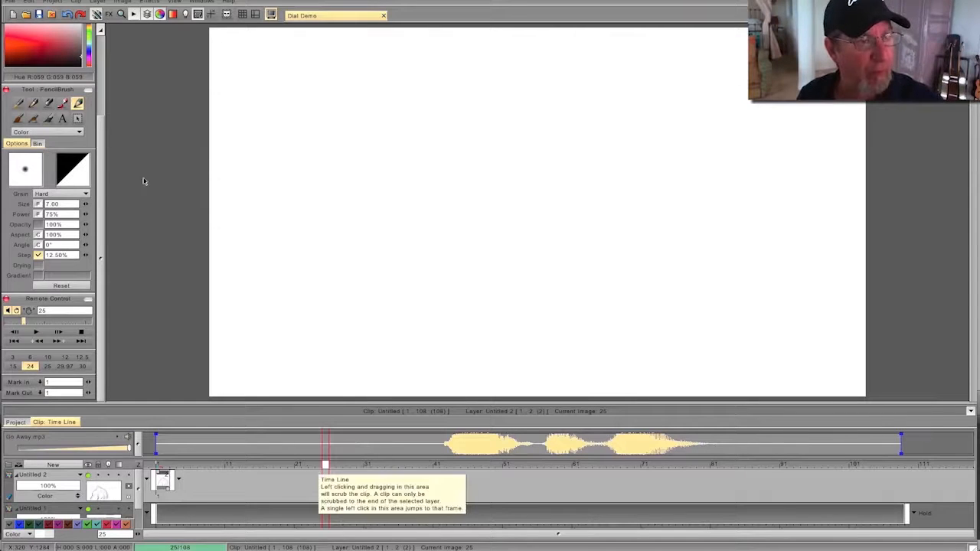
{"action": "scroll", "coordinate": [30, 68], "scroll_direction": "up", "scroll_amount": 5}
{"action": "left_click", "coordinate": [16, 73]}
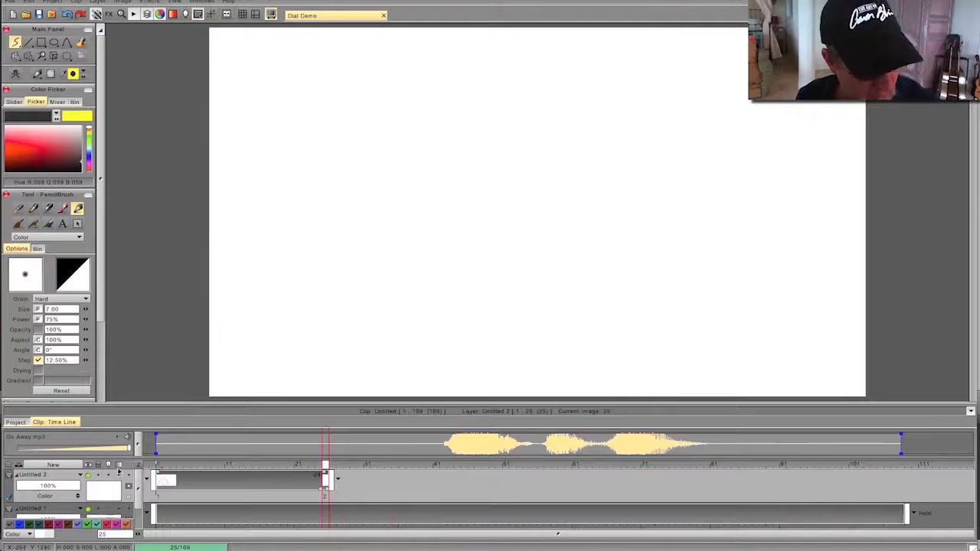
{"action": "left_click", "coordinate": [108, 476]}
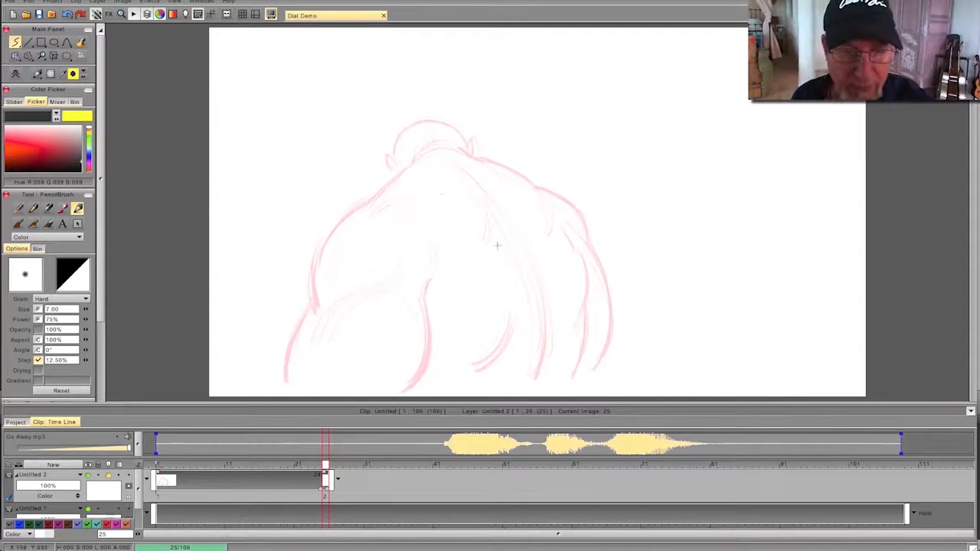
- Rough in the upper curve of the left shoulder on frame 25, flipping against the previous drawing to compare
{"action": "left_click_drag", "start_coordinate": [363, 221], "coordinate": [402, 204]}
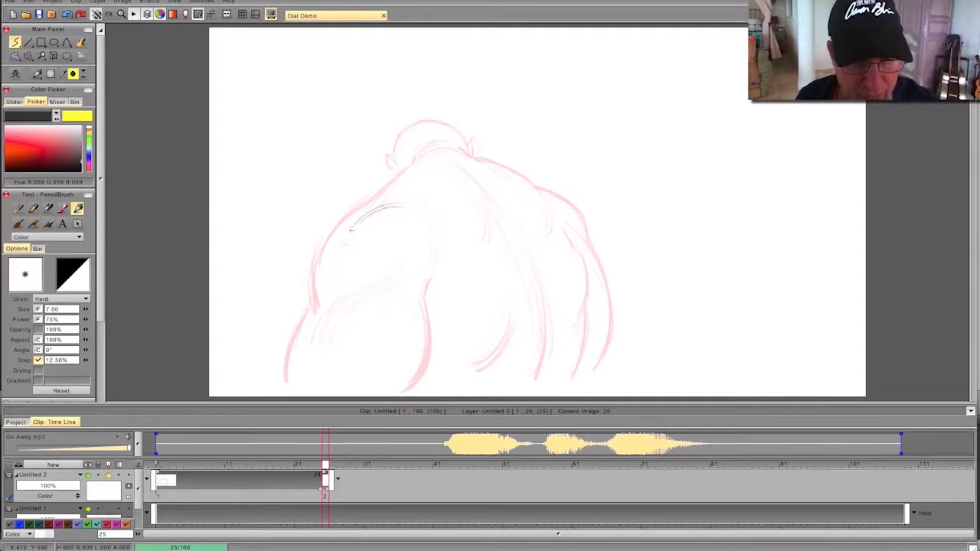
{"action": "left_click_drag", "start_coordinate": [345, 243], "coordinate": [392, 205]}
{"action": "key", "text": "Left"}
{"action": "key", "text": "Right"}
{"action": "key", "text": "Left"}
{"action": "key", "text": "Right"}
{"action": "key", "text": "Right"}
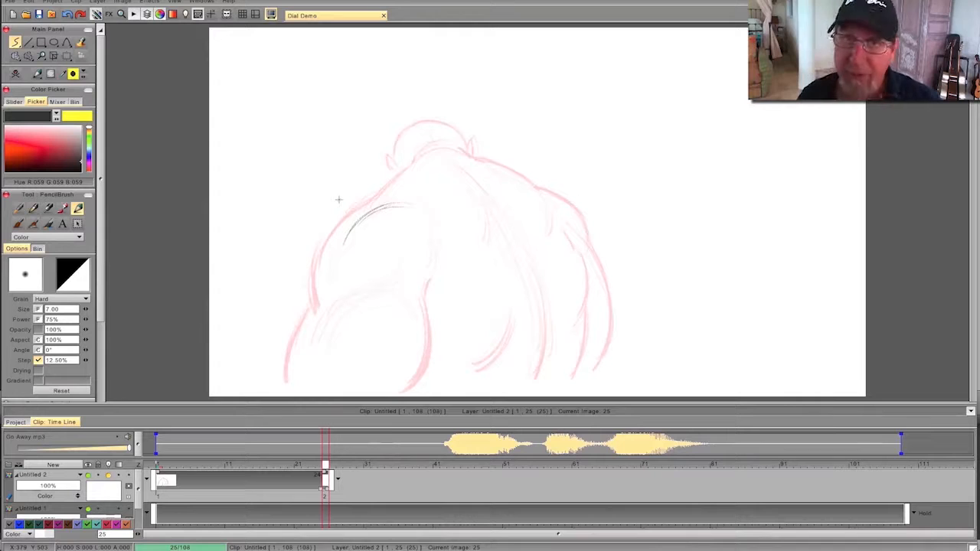
- Enlarge the canvas by hiding the timeline and sketch the turned head's skull arc and the neck line
{"action": "key", "text": "Tab"}
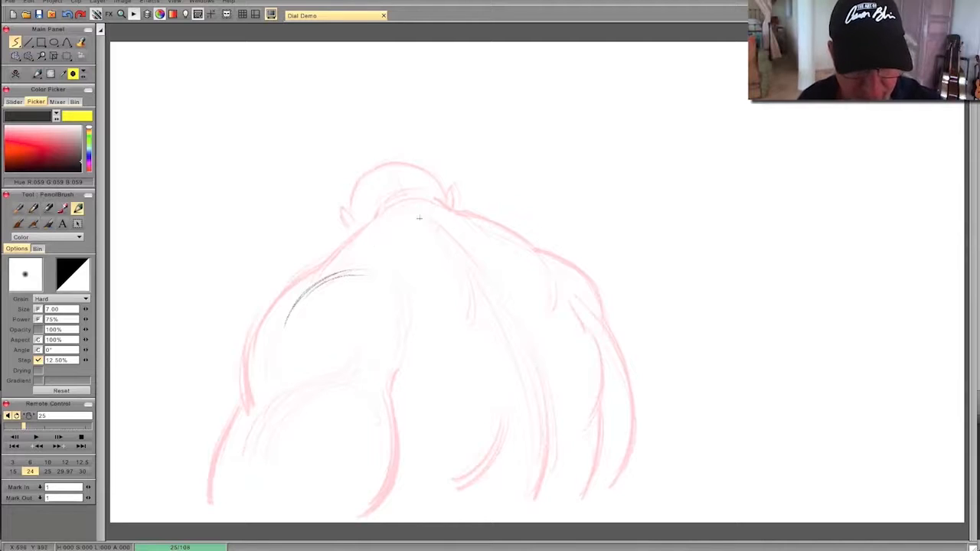
{"action": "mouse_move", "coordinate": [421, 191]}
{"action": "left_mouse_down"}
{"action": "mouse_move", "coordinate": [384, 181]}
{"action": "mouse_move", "coordinate": [408, 177]}
{"action": "mouse_move", "coordinate": [414, 188]}
{"action": "mouse_move", "coordinate": [361, 162]}
{"action": "mouse_move", "coordinate": [334, 176]}
{"action": "mouse_move", "coordinate": [307, 212]}
{"action": "mouse_move", "coordinate": [358, 159]}
{"action": "mouse_move", "coordinate": [310, 219]}
{"action": "left_mouse_up"}
{"action": "left_click_drag", "start_coordinate": [356, 160], "coordinate": [309, 209]}
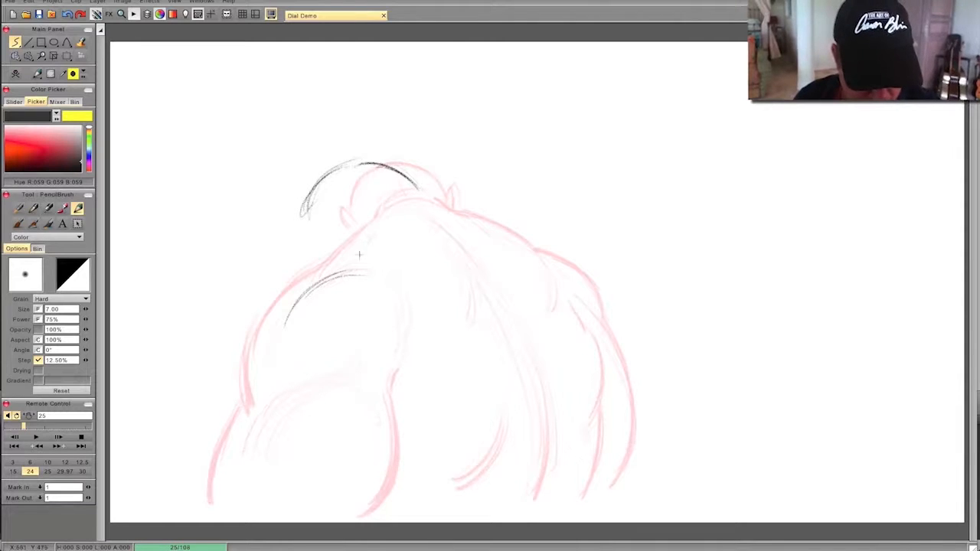
{"action": "mouse_move", "coordinate": [375, 224]}
{"action": "left_mouse_down"}
{"action": "mouse_move", "coordinate": [349, 264]}
{"action": "mouse_move", "coordinate": [357, 257]}
{"action": "left_mouse_up"}
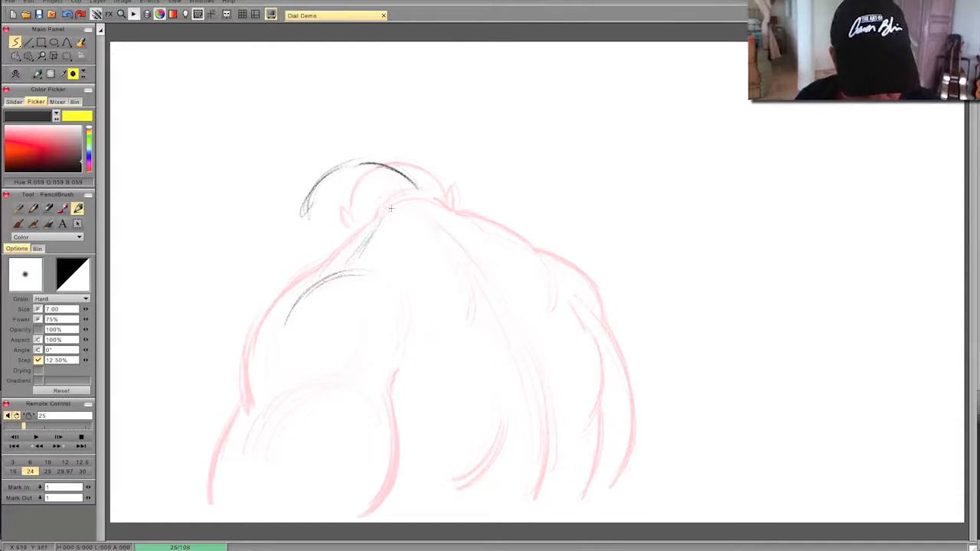
- Draw the upper back contour from the nape over the right shoulder, slightly inside the previous pose
{"action": "mouse_move", "coordinate": [428, 201]}
{"action": "left_mouse_down"}
{"action": "mouse_move", "coordinate": [527, 254]}
{"action": "mouse_move", "coordinate": [488, 224]}
{"action": "mouse_move", "coordinate": [569, 277]}
{"action": "mouse_move", "coordinate": [590, 320]}
{"action": "left_mouse_up"}
{"action": "left_click_drag", "start_coordinate": [562, 271], "coordinate": [597, 331]}
{"action": "left_click_drag", "start_coordinate": [521, 247], "coordinate": [590, 310]}
{"action": "key", "text": "Left"}
{"action": "key", "text": "Right"}
{"action": "key", "text": "Left"}
{"action": "key", "text": "Right"}
- Build up the neck line where it meets the left shoulder, and check it against the previous drawing
{"action": "left_click_drag", "start_coordinate": [357, 251], "coordinate": [343, 267]}
{"action": "mouse_move", "coordinate": [376, 236]}
{"action": "left_mouse_down"}
{"action": "mouse_move", "coordinate": [342, 268]}
{"action": "mouse_move", "coordinate": [346, 282]}
{"action": "mouse_move", "coordinate": [304, 293]}
{"action": "mouse_move", "coordinate": [302, 310]}
{"action": "left_mouse_up"}
{"action": "left_click_drag", "start_coordinate": [360, 252], "coordinate": [341, 288]}
{"action": "left_click_drag", "start_coordinate": [384, 217], "coordinate": [344, 276]}
{"action": "key", "text": "Left"}
{"action": "key", "text": "Right"}
- Sketch the curved spine lines from below the neck to the lower back, following the turn of the body
{"action": "left_click_drag", "start_coordinate": [461, 240], "coordinate": [561, 456]}
{"action": "left_click_drag", "start_coordinate": [530, 320], "coordinate": [542, 486]}
{"action": "left_click_drag", "start_coordinate": [560, 369], "coordinate": [537, 510]}
{"action": "left_click_drag", "start_coordinate": [514, 295], "coordinate": [561, 427]}
{"action": "key", "text": "Left"}
{"action": "key", "text": "Right"}
- Sketch the inner muscle line below the right shoulder and the curved fold in the lower back
{"action": "left_click_drag", "start_coordinate": [581, 309], "coordinate": [604, 407]}
{"action": "key", "text": "Left"}
{"action": "key", "text": "Right"}
{"action": "left_click_drag", "start_coordinate": [512, 368], "coordinate": [493, 467]}
{"action": "left_click_drag", "start_coordinate": [518, 396], "coordinate": [490, 473]}
{"action": "key", "text": "Left"}
{"action": "key", "text": "Right"}
- Continue the right flank line downward and draw the right arm's heavy outer contour
{"action": "mouse_move", "coordinate": [596, 413]}
{"action": "left_mouse_down"}
{"action": "mouse_move", "coordinate": [602, 451]}
{"action": "mouse_move", "coordinate": [582, 498]}
{"action": "left_mouse_up"}
{"action": "key", "text": "Left"}
{"action": "key", "text": "Right"}
{"action": "mouse_move", "coordinate": [539, 253]}
{"action": "left_mouse_down"}
{"action": "mouse_move", "coordinate": [593, 319]}
{"action": "mouse_move", "coordinate": [622, 391]}
{"action": "mouse_move", "coordinate": [596, 494]}
{"action": "left_mouse_up"}
{"action": "left_click_drag", "start_coordinate": [624, 412], "coordinate": [592, 499]}
{"action": "left_click_drag", "start_coordinate": [601, 326], "coordinate": [624, 413]}
{"action": "key", "text": "Left"}
{"action": "key", "text": "Right"}
- Draw the left arm's inner contour from the armpit down to the elbow area with a heavy line
{"action": "left_click_drag", "start_coordinate": [424, 346], "coordinate": [420, 366]}
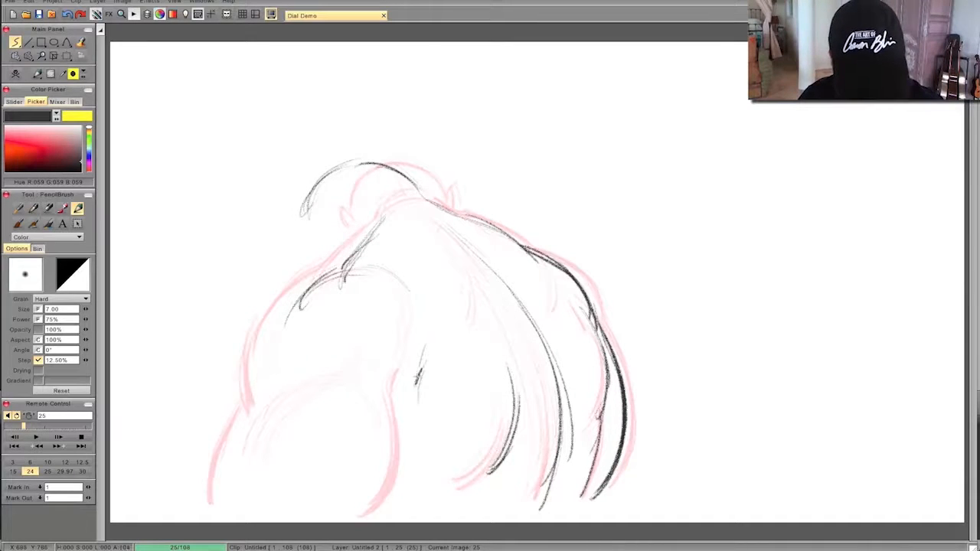
{"action": "left_click_drag", "start_coordinate": [420, 374], "coordinate": [415, 463]}
{"action": "left_click_drag", "start_coordinate": [422, 401], "coordinate": [390, 519]}
{"action": "key", "text": "Left"}
{"action": "key", "text": "Right"}
- Sketch the light crease between the left shoulder muscle and the upper arm
{"action": "mouse_move", "coordinate": [366, 366]}
{"action": "left_mouse_down"}
{"action": "mouse_move", "coordinate": [312, 393]}
{"action": "mouse_move", "coordinate": [297, 424]}
{"action": "left_mouse_up"}
{"action": "left_click_drag", "start_coordinate": [317, 388], "coordinate": [285, 421]}
{"action": "key", "text": "Left"}
{"action": "key", "text": "Right"}
- Draw the heavy outer contour of the left shoulder and arm, flipping to compare it with the previous pose
{"action": "mouse_move", "coordinate": [303, 285]}
{"action": "left_mouse_down"}
{"action": "mouse_move", "coordinate": [264, 392]}
{"action": "mouse_move", "coordinate": [269, 412]}
{"action": "mouse_move", "coordinate": [266, 400]}
{"action": "mouse_move", "coordinate": [233, 474]}
{"action": "left_mouse_up"}
{"action": "left_click_drag", "start_coordinate": [263, 407], "coordinate": [234, 499]}
{"action": "key", "text": "Left"}
{"action": "key", "text": "Right"}
{"action": "key", "text": "Left"}
{"action": "key", "text": "Right"}
{"action": "key", "text": "Left"}
{"action": "key", "text": "Right"}
- Add the shoulder-blade line beside the spine and strengthen the upper back contour toward the right shoulder
{"action": "left_click_drag", "start_coordinate": [473, 244], "coordinate": [498, 320]}
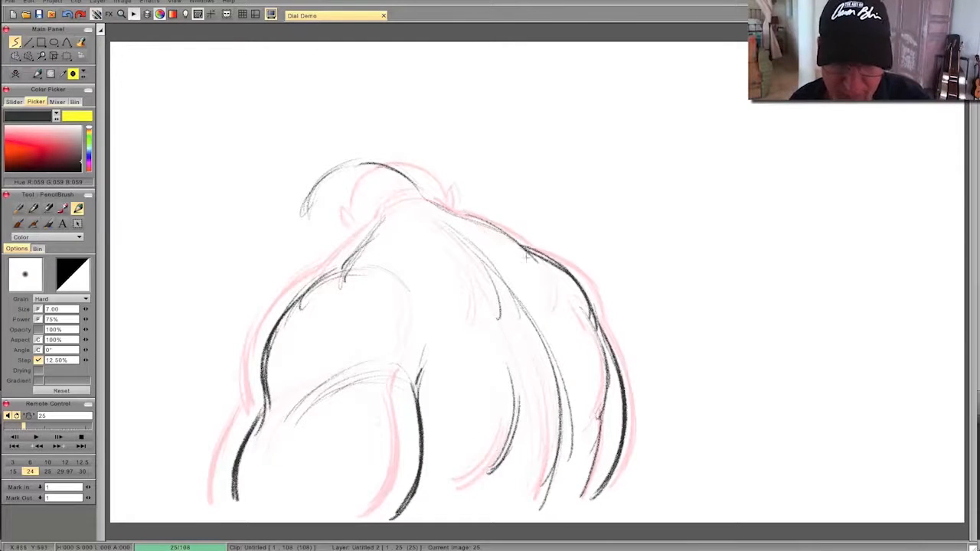
{"action": "left_click_drag", "start_coordinate": [515, 238], "coordinate": [459, 211]}
{"action": "key", "text": "Left"}
{"action": "key", "text": "Right"}
{"action": "key", "text": "Left"}
{"action": "key", "text": "Right"}
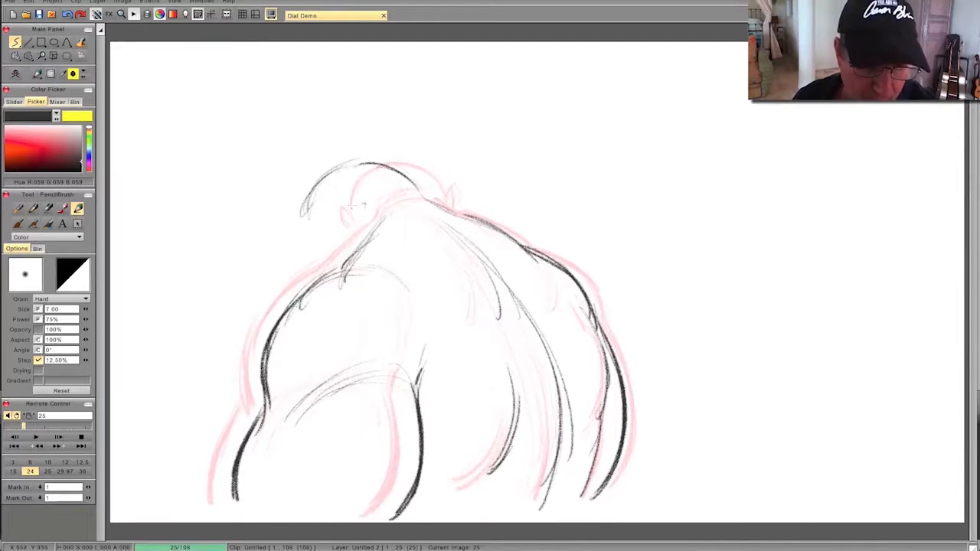
- Draw the ear on the side of the turned head
{"action": "left_click_drag", "start_coordinate": [345, 213], "coordinate": [364, 217]}
{"action": "key", "text": "Left"}
{"action": "key", "text": "Right"}
{"action": "key", "text": "Left"}
{"action": "key", "text": "Right"}
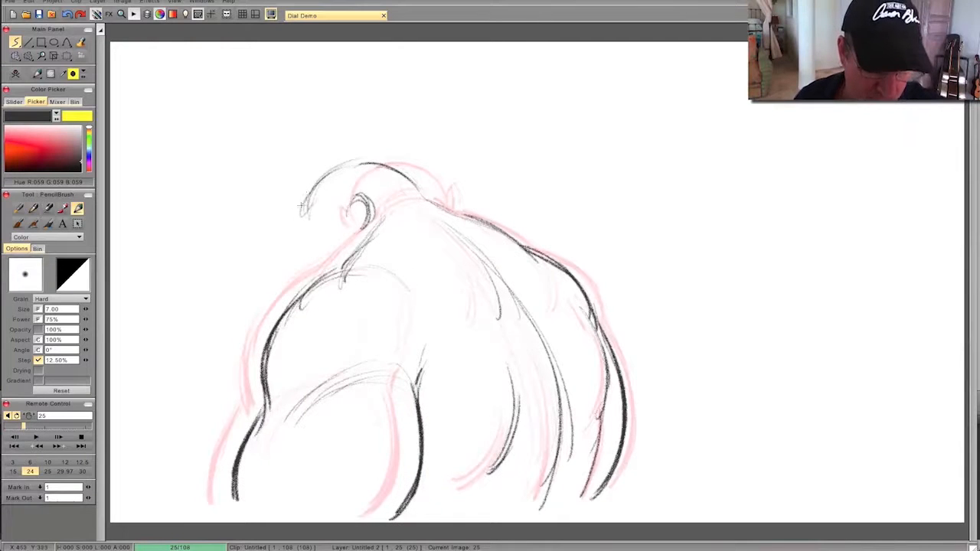
- Sketch the forehead, brow and nose tip of the face in profile and add a small fold at the nape
{"action": "left_click_drag", "start_coordinate": [323, 174], "coordinate": [295, 226]}
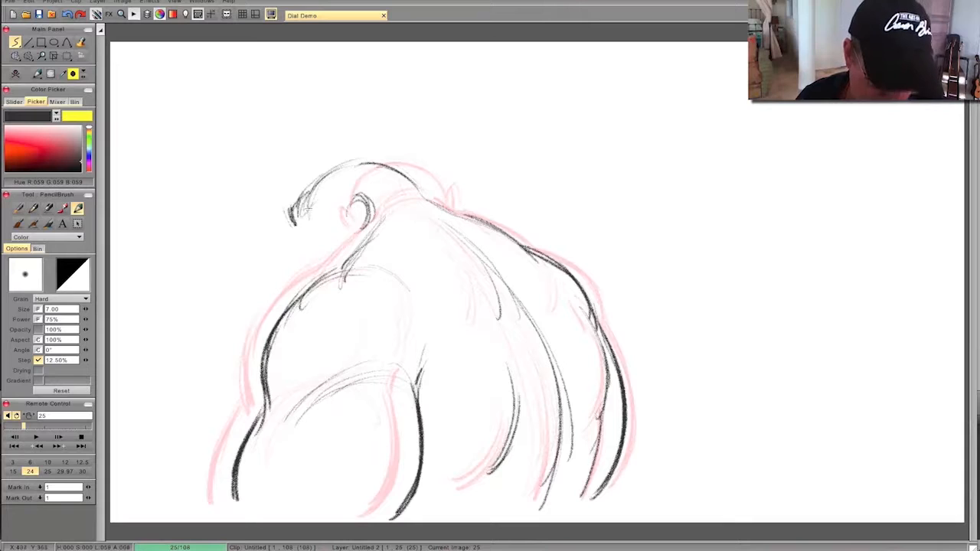
{"action": "key", "text": "Left"}
{"action": "key", "text": "Right"}
{"action": "mouse_move", "coordinate": [404, 188]}
{"action": "left_mouse_down"}
{"action": "mouse_move", "coordinate": [458, 212]}
{"action": "mouse_move", "coordinate": [421, 195]}
{"action": "left_mouse_up"}
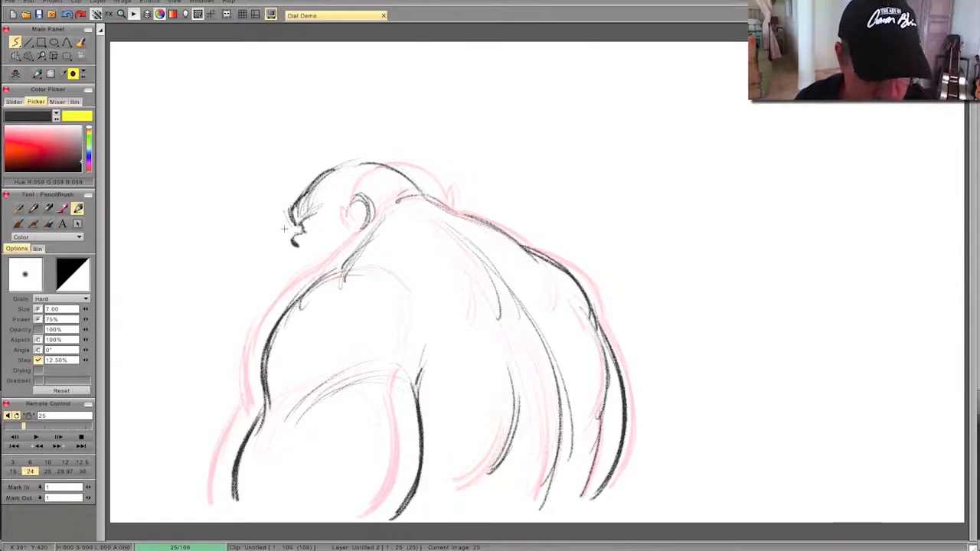
- Draw the glaring eye with its pupil and heavy eyebrow, and refine the nose
{"action": "key", "text": "Left"}
{"action": "key", "text": "Right"}
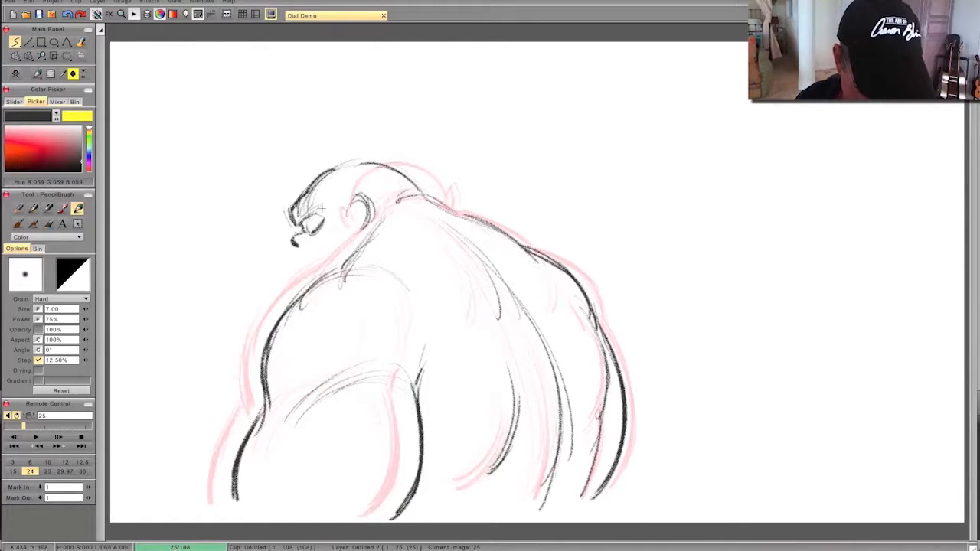
{"action": "key", "text": "Left"}
{"action": "key", "text": "Right"}
{"action": "key", "text": "Left"}
{"action": "key", "text": "Right"}
{"action": "left_click_drag", "start_coordinate": [326, 212], "coordinate": [295, 208]}
{"action": "key", "text": "Left"}
{"action": "key", "text": "Right"}
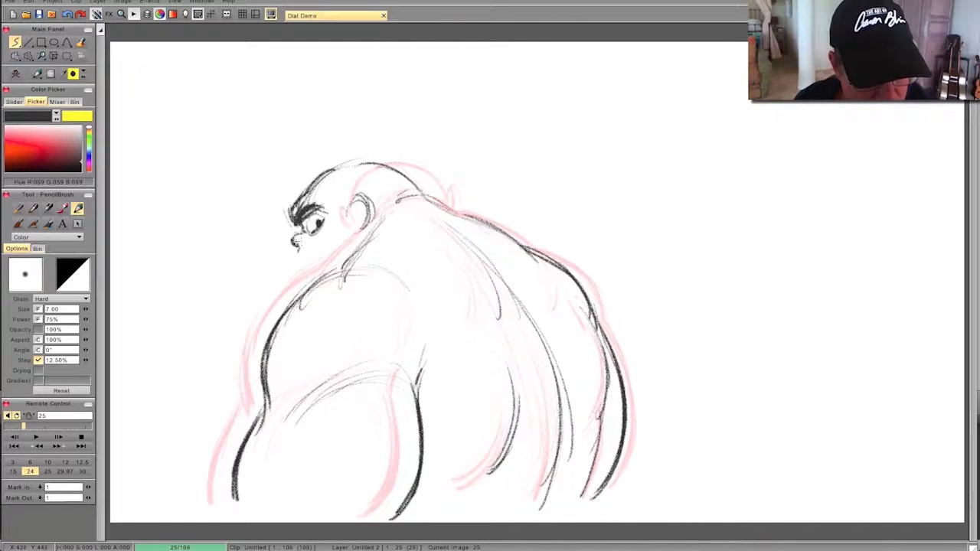
{"action": "key", "text": "Left"}
{"action": "key", "text": "Right"}
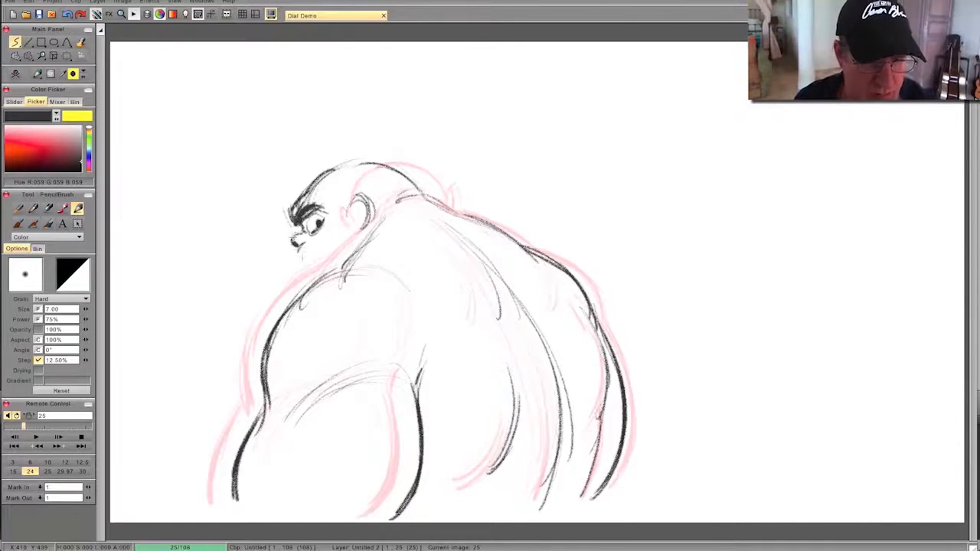
- Draw the mouth and the bulging chin down to the left shoulder, then compare with the previous drawing
{"action": "mouse_move", "coordinate": [300, 251]}
{"action": "left_mouse_down"}
{"action": "mouse_move", "coordinate": [317, 262]}
{"action": "mouse_move", "coordinate": [259, 294]}
{"action": "mouse_move", "coordinate": [275, 324]}
{"action": "left_mouse_up"}
{"action": "key", "text": "Left"}
{"action": "key", "text": "Right"}
{"action": "key", "text": "Left"}
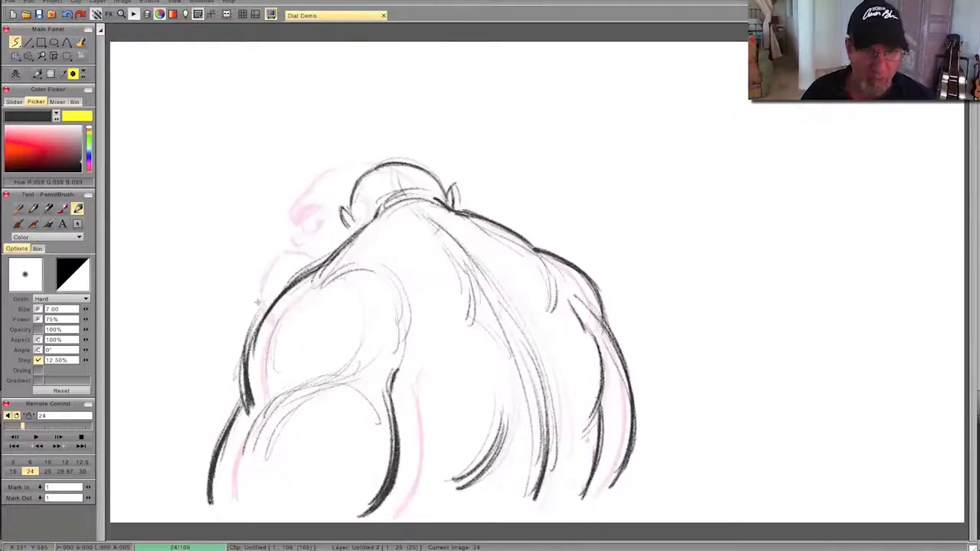
{"action": "key", "text": "Right"}
- Darken the skull contour and draw the back edge of the jaw below the ear
{"action": "mouse_move", "coordinate": [409, 192]}
{"action": "left_mouse_down"}
{"action": "mouse_move", "coordinate": [394, 171]}
{"action": "mouse_move", "coordinate": [355, 160]}
{"action": "mouse_move", "coordinate": [332, 170]}
{"action": "left_mouse_up"}
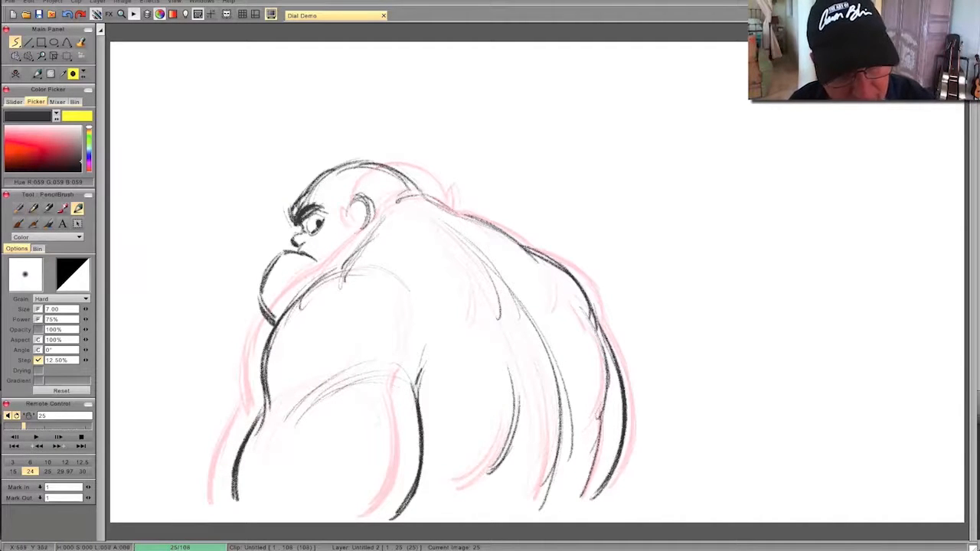
{"action": "left_click_drag", "start_coordinate": [373, 199], "coordinate": [357, 253]}
{"action": "key", "text": "Left"}
{"action": "key", "text": "Right"}
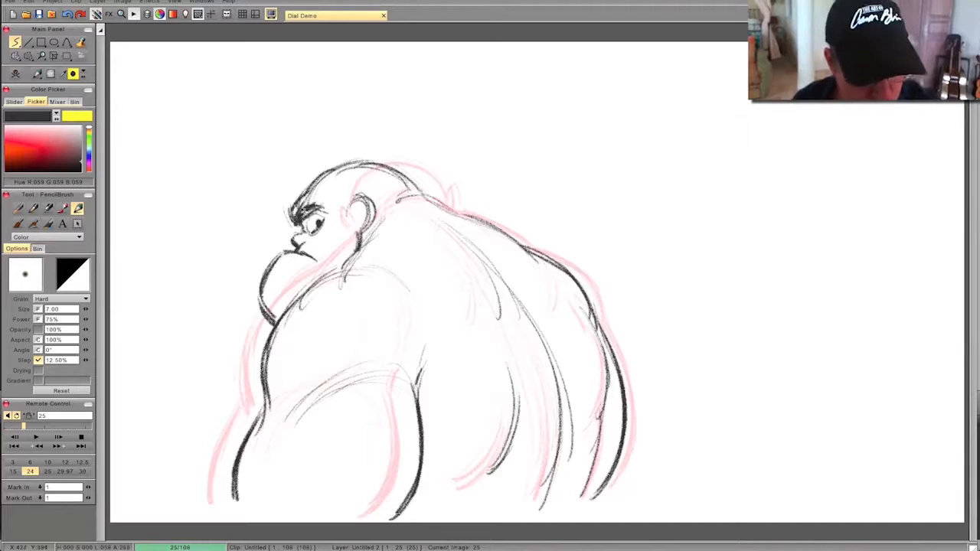
- Extend the angry eyebrow toward the ear and add wrinkle lines on the forehead
{"action": "left_click_drag", "start_coordinate": [307, 211], "coordinate": [335, 207]}
{"action": "left_click_drag", "start_coordinate": [295, 205], "coordinate": [321, 189]}
{"action": "key", "text": "Left"}
{"action": "key", "text": "Right"}
{"action": "key", "text": "Left"}
{"action": "key", "text": "Right"}
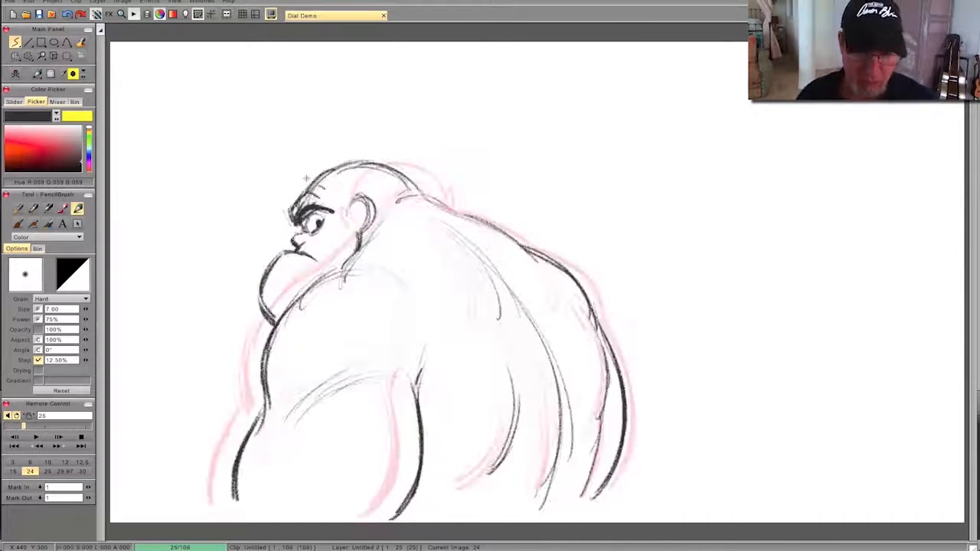
- Reinforce the back contour from the nape to the right shoulder, flipping between the two poses
{"action": "mouse_move", "coordinate": [391, 205]}
{"action": "left_mouse_down"}
{"action": "mouse_move", "coordinate": [418, 197]}
{"action": "mouse_move", "coordinate": [456, 213]}
{"action": "mouse_move", "coordinate": [580, 291]}
{"action": "left_mouse_up"}
{"action": "key", "text": "Left"}
{"action": "key", "text": "Right"}
{"action": "key", "text": "Left"}
{"action": "key", "text": "Right"}
{"action": "key", "text": "Left"}
{"action": "key", "text": "Right"}
- Sketch the rounded back edge of the left shoulder muscle with several light curves
{"action": "left_click_drag", "start_coordinate": [406, 270], "coordinate": [436, 336]}
{"action": "left_click_drag", "start_coordinate": [369, 269], "coordinate": [416, 301]}
{"action": "key", "text": "Left"}
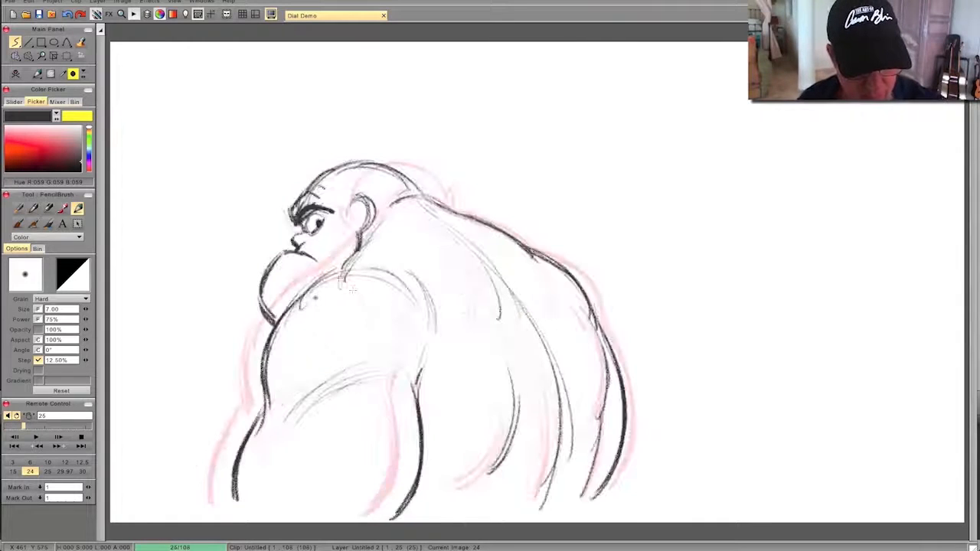
{"action": "mouse_move", "coordinate": [320, 322]}
{"action": "left_mouse_down"}
{"action": "mouse_move", "coordinate": [361, 272]}
{"action": "mouse_move", "coordinate": [418, 296]}
{"action": "mouse_move", "coordinate": [426, 326]}
{"action": "left_mouse_up"}
{"action": "mouse_move", "coordinate": [343, 303]}
{"action": "left_mouse_down"}
{"action": "mouse_move", "coordinate": [424, 299]}
{"action": "mouse_move", "coordinate": [431, 355]}
{"action": "left_mouse_up"}
{"action": "left_click_drag", "start_coordinate": [380, 269], "coordinate": [432, 346]}
- Darken the line from the neck over the left shoulder and down the arm's outer edge
{"action": "mouse_move", "coordinate": [380, 227]}
{"action": "left_mouse_down"}
{"action": "mouse_move", "coordinate": [276, 331]}
{"action": "mouse_move", "coordinate": [262, 419]}
{"action": "mouse_move", "coordinate": [233, 501]}
{"action": "left_mouse_up"}
{"action": "key", "text": "Left"}
{"action": "key", "text": "Right"}
- Darken the right flank line and extend it to the bottom of the torso
{"action": "left_click_drag", "start_coordinate": [546, 339], "coordinate": [554, 367]}
{"action": "mouse_move", "coordinate": [589, 325]}
{"action": "left_mouse_down"}
{"action": "mouse_move", "coordinate": [604, 426]}
{"action": "mouse_move", "coordinate": [575, 505]}
{"action": "left_mouse_up"}
{"action": "key", "text": "Left"}
{"action": "key", "text": "Right"}
{"action": "key", "text": "Left"}
{"action": "key", "text": "Right"}
- Thicken the lower back fold and the lower end of the spine line
{"action": "left_click_drag", "start_coordinate": [517, 375], "coordinate": [479, 479]}
{"action": "left_click_drag", "start_coordinate": [521, 439], "coordinate": [482, 483]}
{"action": "left_click_drag", "start_coordinate": [565, 375], "coordinate": [540, 516]}
{"action": "key", "text": "Left"}
{"action": "key", "text": "Right"}
- Darken the shoulder-blade fold beside the spine and add light muscle lines across the upper back
{"action": "left_click_drag", "start_coordinate": [485, 260], "coordinate": [499, 318]}
{"action": "left_click_drag", "start_coordinate": [476, 251], "coordinate": [500, 317]}
{"action": "mouse_move", "coordinate": [427, 210]}
{"action": "left_mouse_down"}
{"action": "mouse_move", "coordinate": [495, 255]}
{"action": "mouse_move", "coordinate": [523, 302]}
{"action": "mouse_move", "coordinate": [547, 281]}
{"action": "mouse_move", "coordinate": [557, 303]}
{"action": "left_mouse_up"}
{"action": "key", "text": "Left"}
{"action": "key", "text": "Right"}
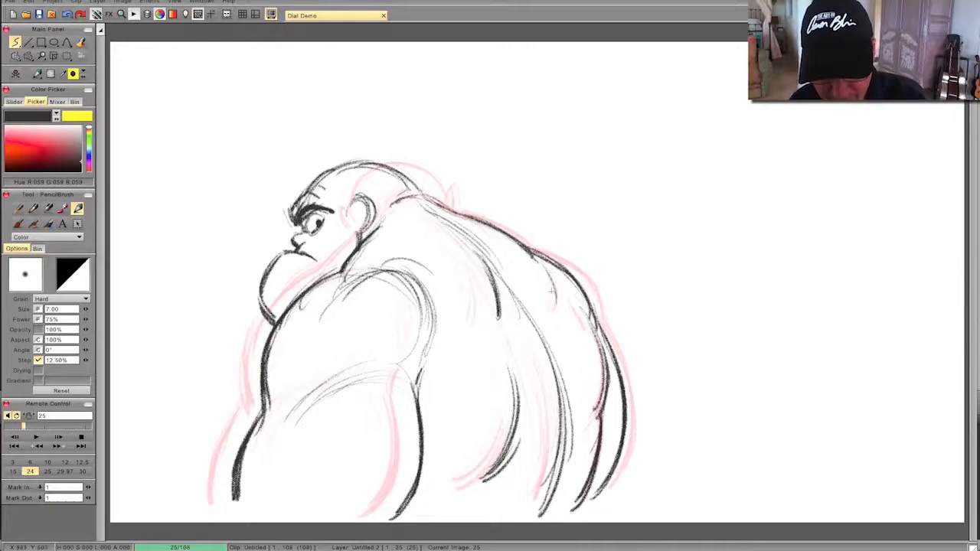
- Add another curved muscle line inside the right shoulder and flip between the two poses
{"action": "mouse_move", "coordinate": [534, 265]}
{"action": "left_mouse_down"}
{"action": "mouse_move", "coordinate": [562, 311]}
{"action": "mouse_move", "coordinate": [548, 311]}
{"action": "left_mouse_up"}
{"action": "key", "text": "Left"}
{"action": "key", "text": "Right"}
{"action": "key", "text": "Left"}
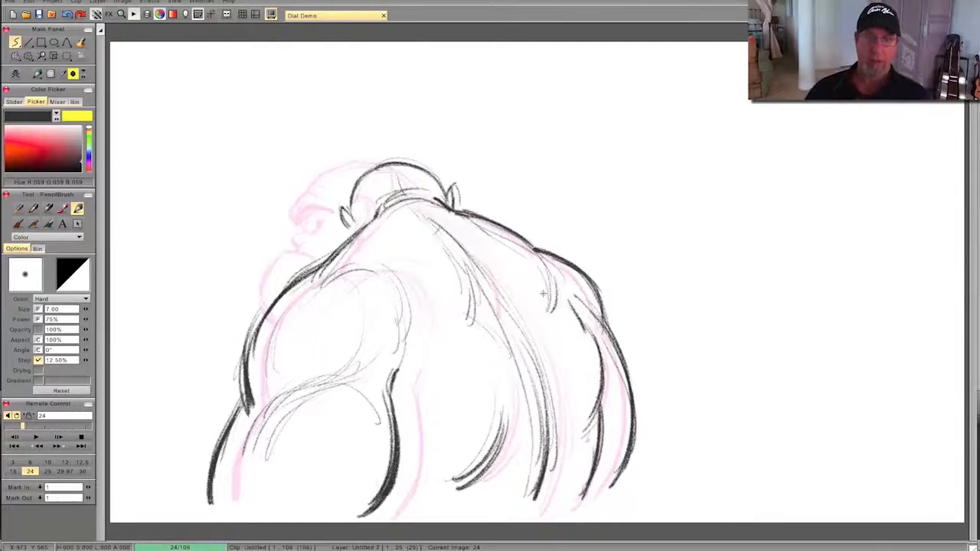
{"action": "key", "text": "Right"}
{"action": "key", "text": "Left"}
{"action": "key", "text": "Right"}
- Darken the ear's outline and compare the drawing with the previous pose
{"action": "left_click_drag", "start_coordinate": [360, 196], "coordinate": [359, 228]}
{"action": "key", "text": "Left"}
{"action": "key", "text": "Right"}
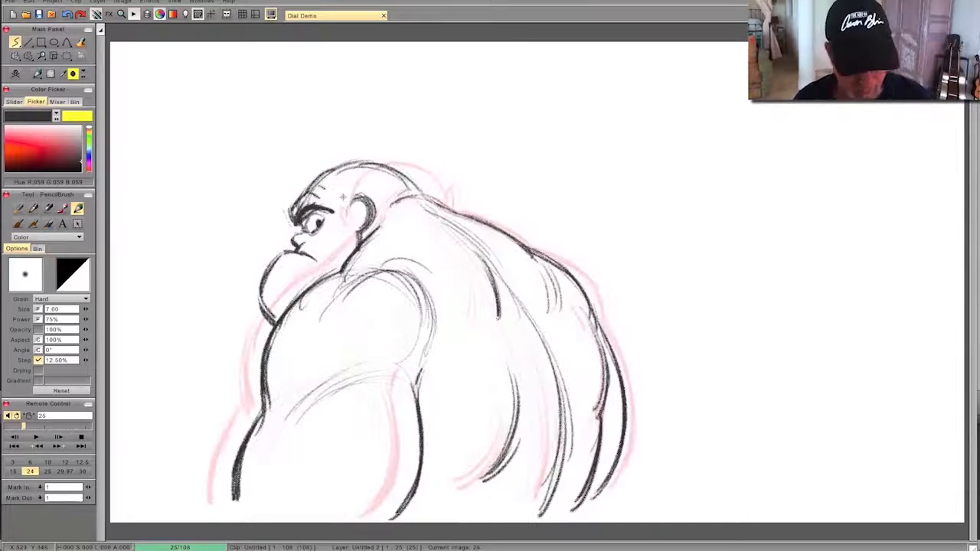
- Show the timeline and extend the over-the-shoulder pose's exposure to frame 41
{"action": "left_click", "coordinate": [343, 196]}
{"action": "key", "text": "Tab"}
{"action": "mouse_move", "coordinate": [325, 464]}
{"action": "left_mouse_down"}
{"action": "mouse_move", "coordinate": [518, 463]}
{"action": "mouse_move", "coordinate": [258, 482]}
{"action": "left_mouse_up"}
{"action": "left_click_drag", "start_coordinate": [330, 486], "coordinate": [442, 487]}
- Scrub the dialogue track to frame 49 and start a new blank drawing there
{"action": "mouse_move", "coordinate": [256, 465]}
{"action": "left_mouse_down"}
{"action": "mouse_move", "coordinate": [470, 465]}
{"action": "mouse_move", "coordinate": [306, 464]}
{"action": "left_mouse_up"}
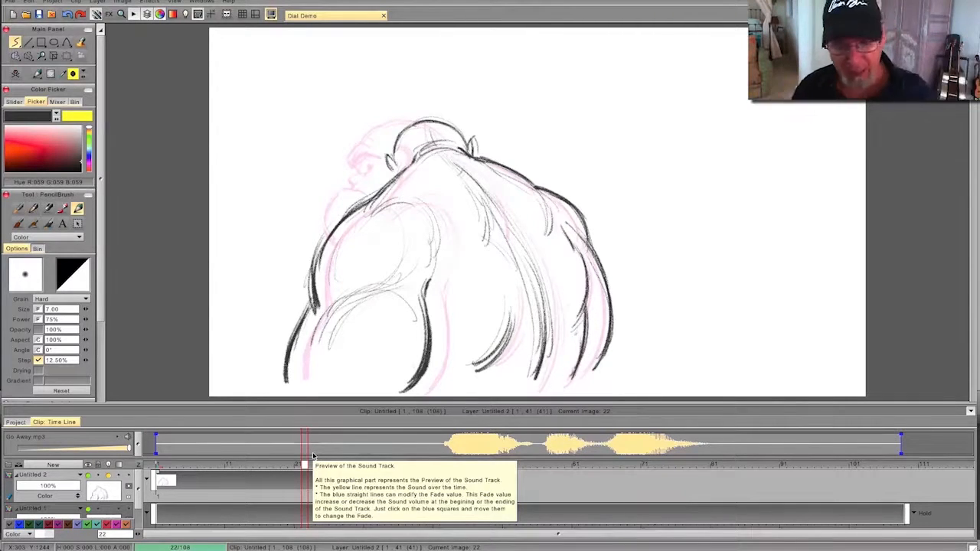
{"action": "mouse_move", "coordinate": [303, 464]}
{"action": "left_mouse_down"}
{"action": "mouse_move", "coordinate": [530, 469]}
{"action": "mouse_move", "coordinate": [490, 465]}
{"action": "left_mouse_up"}
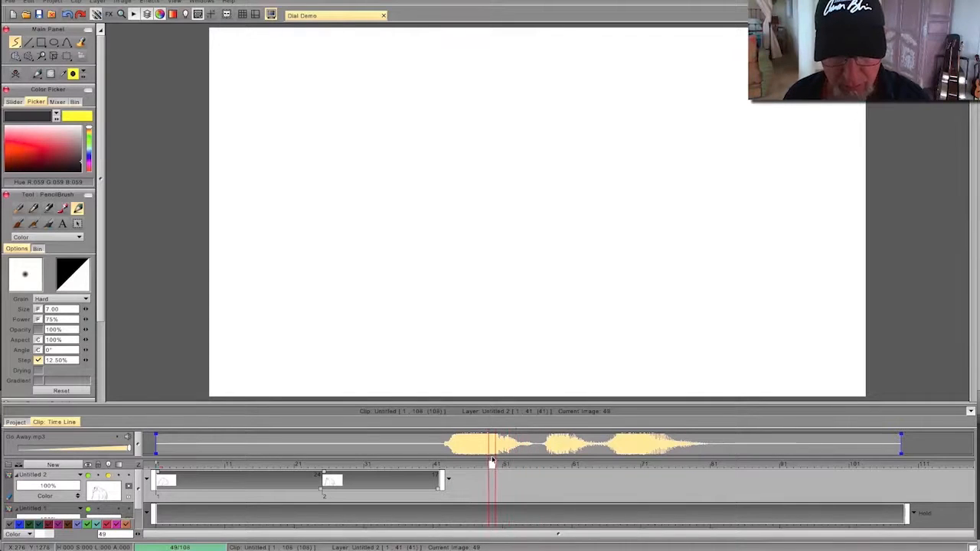
{"action": "left_click", "coordinate": [15, 75]}
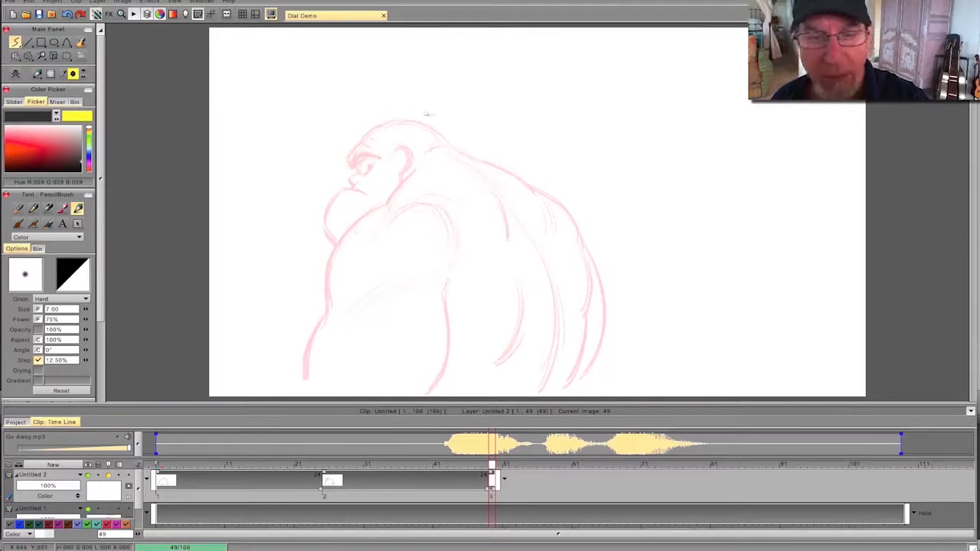
- Rough in the head as a circle above the previous pose's back, with a curved brow guideline, checking it against that pose
{"action": "mouse_move", "coordinate": [505, 48]}
{"action": "left_mouse_down"}
{"action": "mouse_move", "coordinate": [536, 112]}
{"action": "mouse_move", "coordinate": [512, 130]}
{"action": "mouse_move", "coordinate": [543, 119]}
{"action": "mouse_move", "coordinate": [487, 49]}
{"action": "mouse_move", "coordinate": [496, 126]}
{"action": "mouse_move", "coordinate": [477, 58]}
{"action": "mouse_move", "coordinate": [457, 88]}
{"action": "left_mouse_up"}
{"action": "key", "text": "Left"}
{"action": "key", "text": "Right"}
{"action": "key", "text": "Left"}
{"action": "key", "text": "Right"}
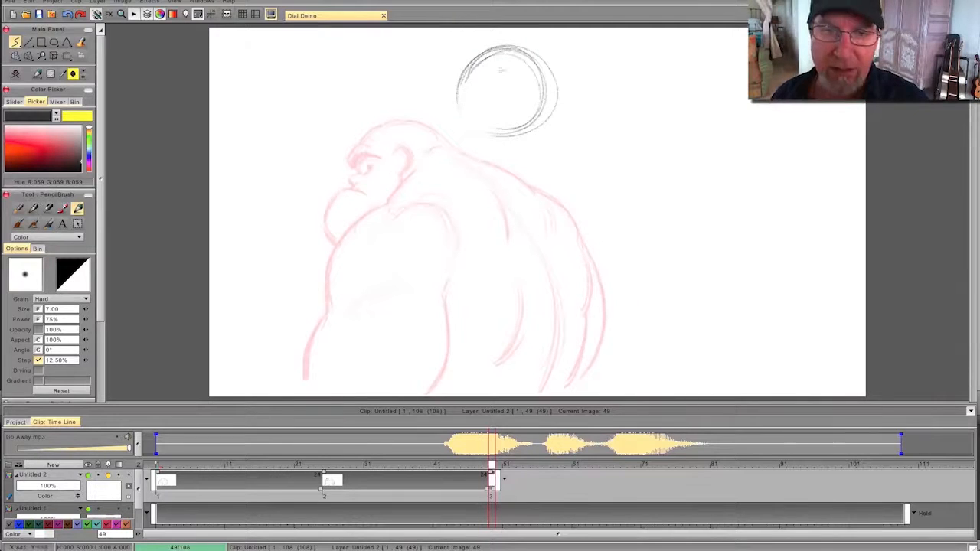
{"action": "left_click_drag", "start_coordinate": [549, 62], "coordinate": [470, 83]}
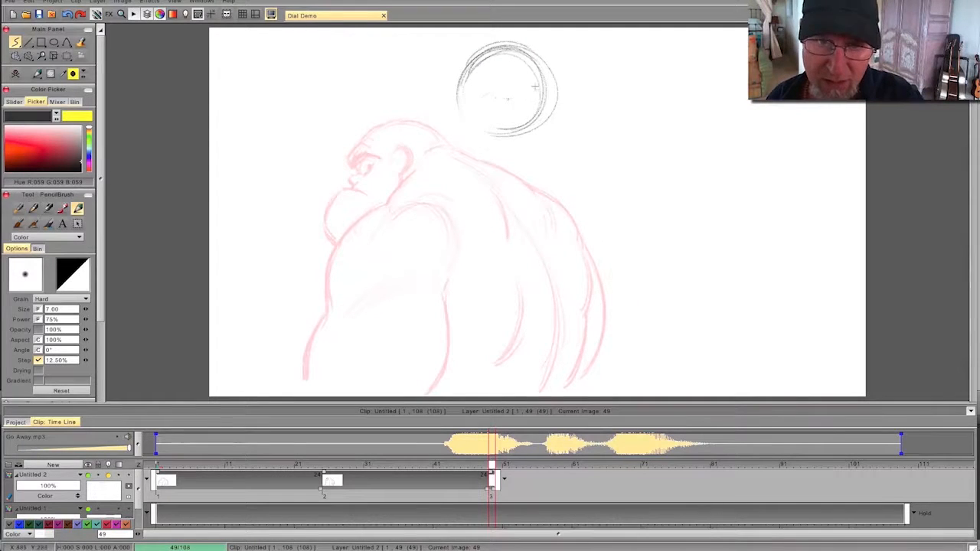
{"action": "left_click_drag", "start_coordinate": [534, 78], "coordinate": [483, 97]}
{"action": "left_click_drag", "start_coordinate": [533, 52], "coordinate": [470, 73]}
- Draw the large rounded jaw hanging below the head circle and flip between this drawing and the previous pose
{"action": "mouse_move", "coordinate": [567, 123]}
{"action": "left_mouse_down"}
{"action": "mouse_move", "coordinate": [545, 64]}
{"action": "mouse_move", "coordinate": [569, 137]}
{"action": "mouse_move", "coordinate": [536, 200]}
{"action": "left_mouse_up"}
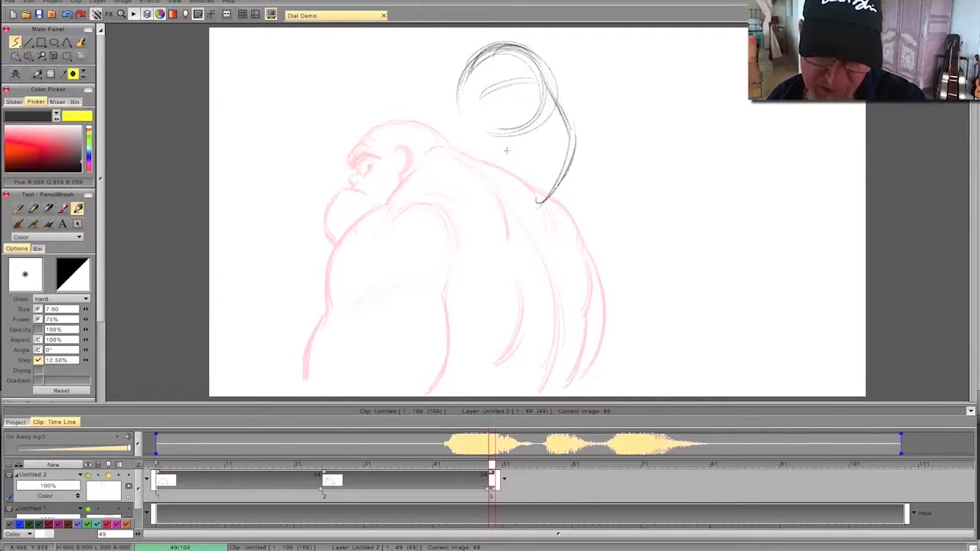
{"action": "left_click_drag", "start_coordinate": [460, 102], "coordinate": [458, 170]}
{"action": "left_click_drag", "start_coordinate": [464, 118], "coordinate": [483, 201]}
{"action": "left_click_drag", "start_coordinate": [467, 153], "coordinate": [503, 211]}
{"action": "mouse_move", "coordinate": [566, 149]}
{"action": "left_mouse_down"}
{"action": "mouse_move", "coordinate": [523, 210]}
{"action": "mouse_move", "coordinate": [499, 212]}
{"action": "left_mouse_up"}
{"action": "left_click_drag", "start_coordinate": [568, 148], "coordinate": [494, 213]}
{"action": "key", "text": "Left"}
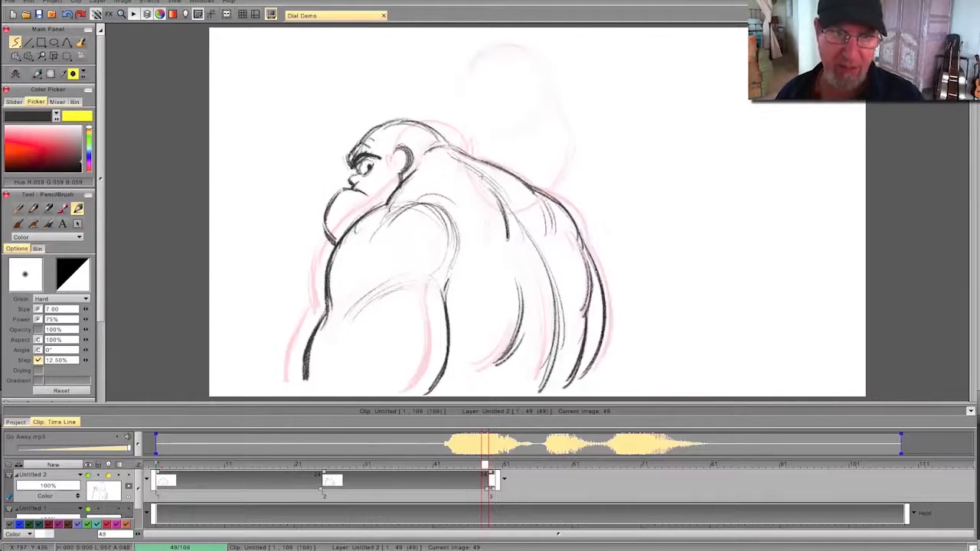
{"action": "key", "text": "Right"}
{"action": "key", "text": "Left"}
{"action": "key", "text": "Right"}
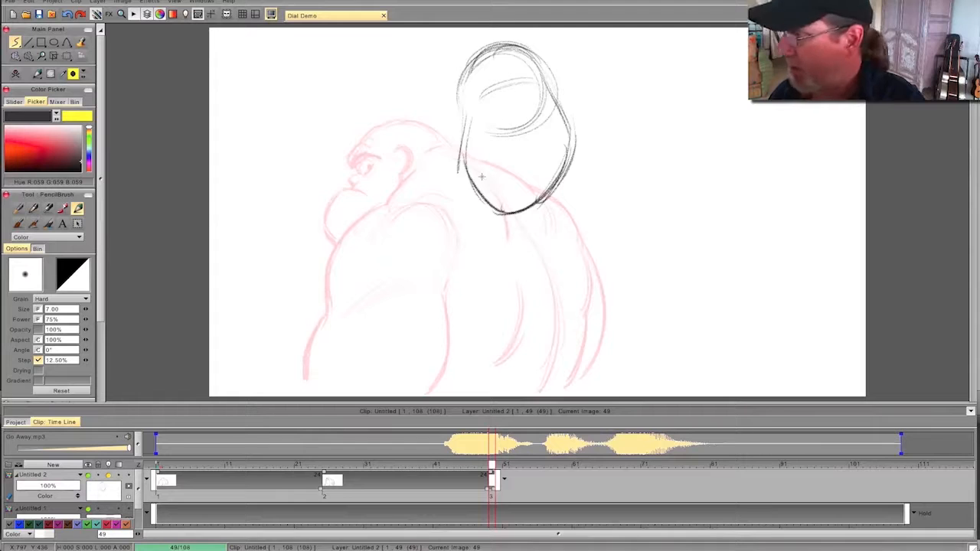
- Sketch the neck slope and rounded right shoulder running outward from the side of the head
{"action": "mouse_move", "coordinate": [558, 93]}
{"action": "left_mouse_down"}
{"action": "mouse_move", "coordinate": [678, 152]}
{"action": "mouse_move", "coordinate": [693, 198]}
{"action": "left_mouse_up"}
{"action": "left_click_drag", "start_coordinate": [641, 127], "coordinate": [683, 196]}
{"action": "left_click_drag", "start_coordinate": [663, 140], "coordinate": [693, 211]}
{"action": "left_click_drag", "start_coordinate": [633, 129], "coordinate": [685, 164]}
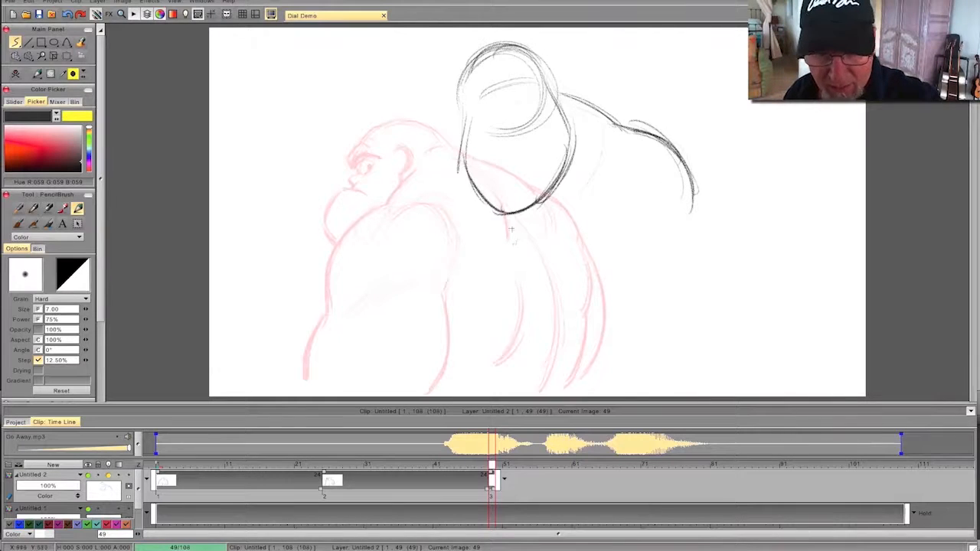
- Add a curved chest line below the jaw and draw the left shoulder sloping into the upper arm
{"action": "left_click_drag", "start_coordinate": [490, 229], "coordinate": [456, 299]}
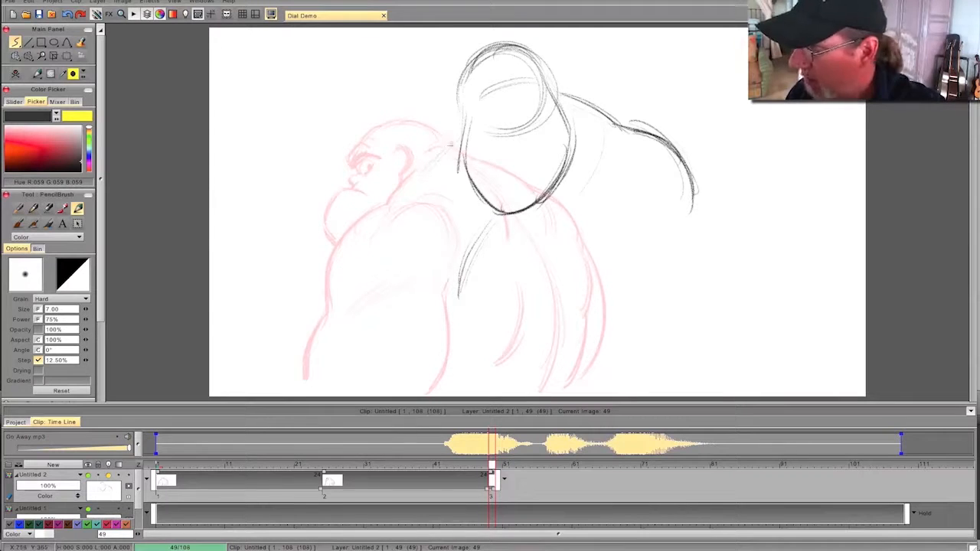
{"action": "left_click_drag", "start_coordinate": [448, 151], "coordinate": [401, 224]}
{"action": "left_click_drag", "start_coordinate": [433, 166], "coordinate": [398, 243]}
{"action": "left_click_drag", "start_coordinate": [404, 197], "coordinate": [395, 254]}
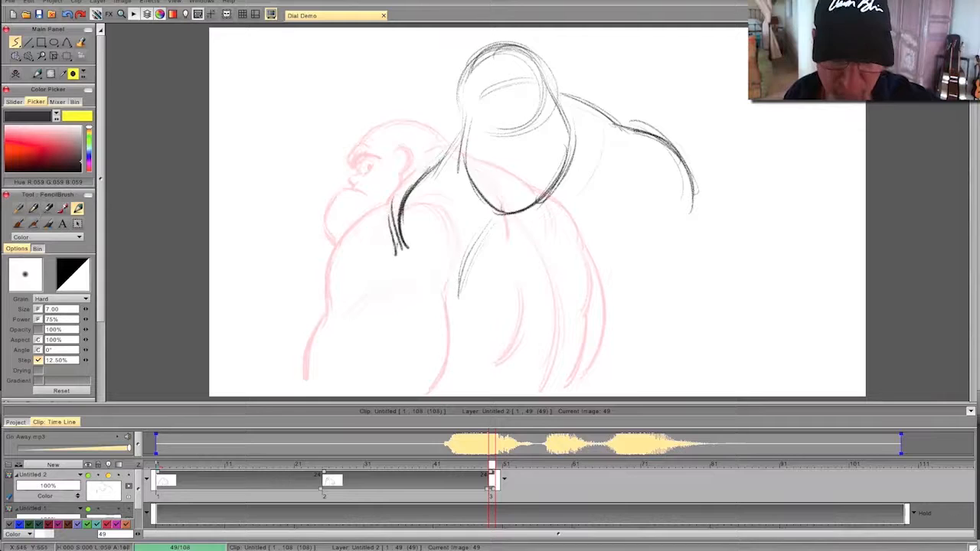
- Compare the pose with the previous drawing and thicken the left upper arm's outline
{"action": "key", "text": "Left"}
{"action": "key", "text": "Right"}
{"action": "key", "text": "Left"}
{"action": "key", "text": "Right"}
{"action": "left_click_drag", "start_coordinate": [424, 170], "coordinate": [383, 244]}
{"action": "mouse_move", "coordinate": [398, 204]}
{"action": "left_mouse_down"}
{"action": "mouse_move", "coordinate": [385, 262]}
{"action": "mouse_move", "coordinate": [392, 243]}
{"action": "left_mouse_up"}
- Try to extend the right shoulder's outline down into the upper arm, checking it against the previous pose
{"action": "left_click_drag", "start_coordinate": [673, 147], "coordinate": [709, 243]}
{"action": "mouse_move", "coordinate": [645, 133]}
{"action": "left_mouse_down"}
{"action": "mouse_move", "coordinate": [705, 205]}
{"action": "mouse_move", "coordinate": [709, 229]}
{"action": "left_mouse_up"}
{"action": "key", "text": "Left"}
{"action": "key", "text": "Right"}
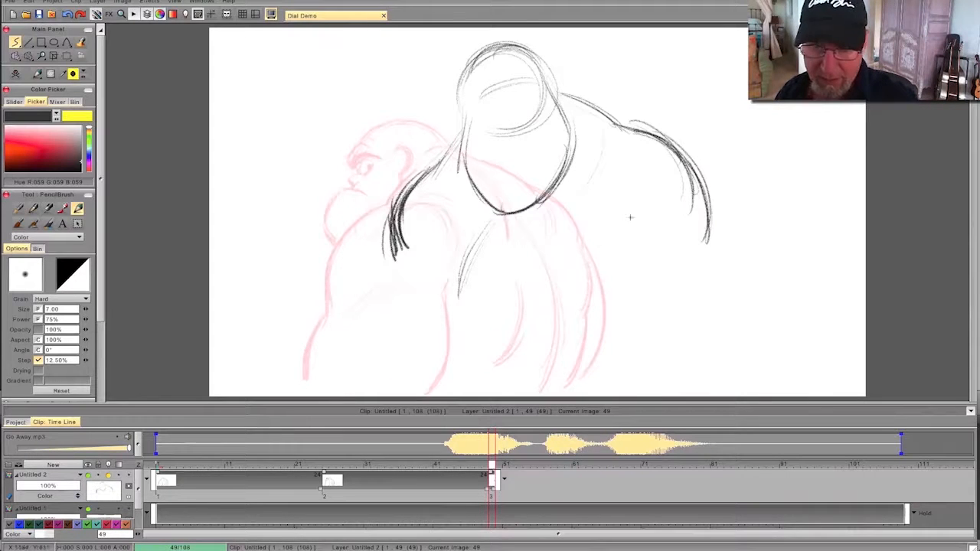
- Try to carry the right arm outward to an elbow near the canvas bottom, and compare it with the previous pose
{"action": "left_click_drag", "start_coordinate": [694, 167], "coordinate": [721, 274]}
{"action": "left_click_drag", "start_coordinate": [715, 247], "coordinate": [720, 262]}
{"action": "mouse_move", "coordinate": [639, 220]}
{"action": "left_mouse_down"}
{"action": "mouse_move", "coordinate": [675, 240]}
{"action": "mouse_move", "coordinate": [601, 236]}
{"action": "left_mouse_up"}
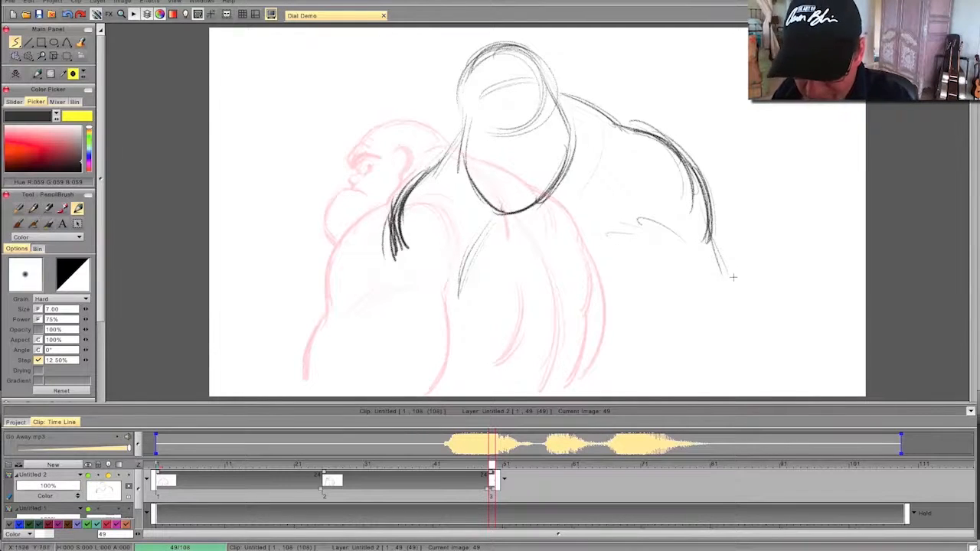
{"action": "left_click_drag", "start_coordinate": [711, 238], "coordinate": [743, 302]}
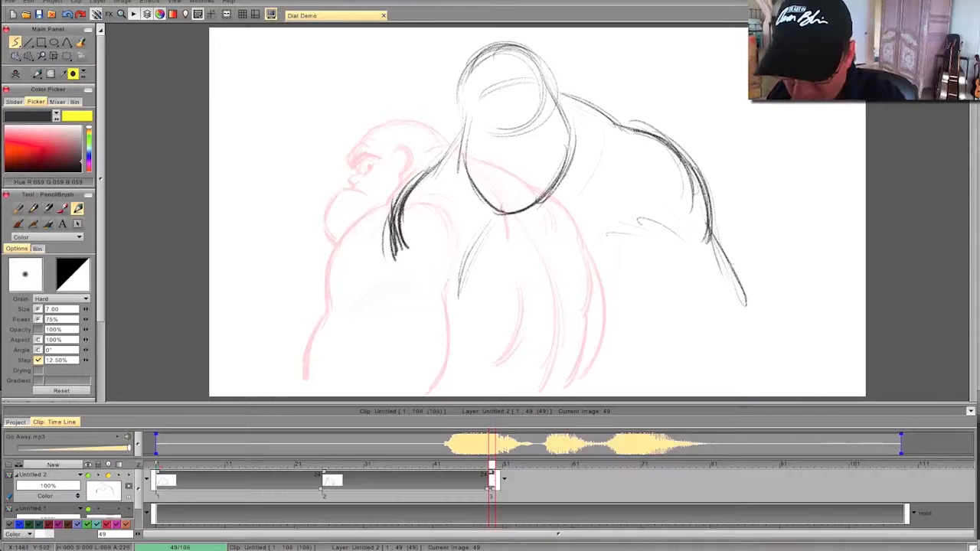
{"action": "left_click_drag", "start_coordinate": [720, 249], "coordinate": [747, 310]}
{"action": "left_click_drag", "start_coordinate": [709, 226], "coordinate": [749, 340]}
{"action": "mouse_move", "coordinate": [744, 295]}
{"action": "left_mouse_down"}
{"action": "mouse_move", "coordinate": [750, 360]}
{"action": "mouse_move", "coordinate": [711, 389]}
{"action": "left_mouse_up"}
{"action": "key", "text": "Left"}
{"action": "key", "text": "Right"}
{"action": "key", "text": "Left"}
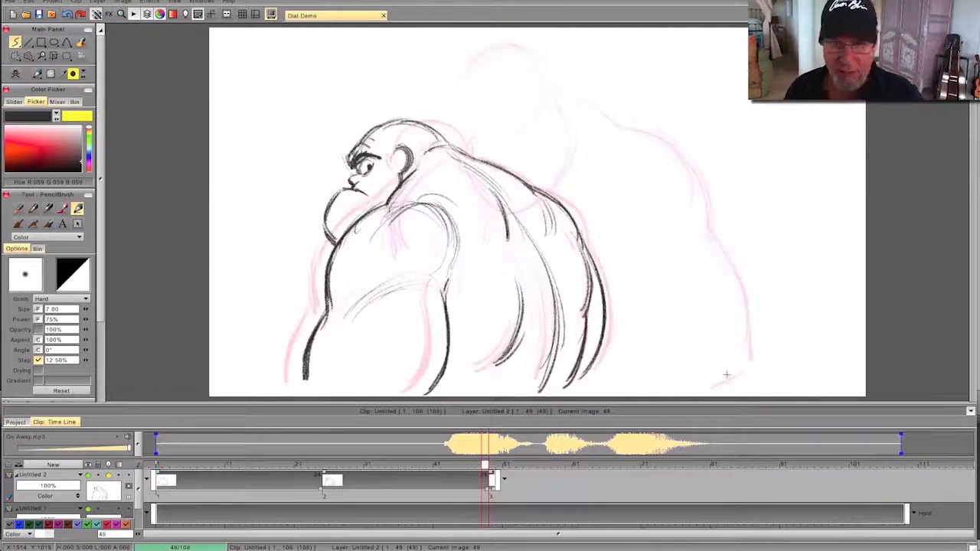
{"action": "key", "text": "Right"}
- Erase the right arm's outline below the shoulder along with its inner muscle lines
{"action": "key", "text": "e"}
{"action": "mouse_move", "coordinate": [741, 318]}
{"action": "left_mouse_down"}
{"action": "mouse_move", "coordinate": [711, 222]}
{"action": "mouse_move", "coordinate": [752, 340]}
{"action": "mouse_move", "coordinate": [721, 374]}
{"action": "left_mouse_up"}
{"action": "left_click_drag", "start_coordinate": [677, 233], "coordinate": [652, 222]}
{"action": "left_click_drag", "start_coordinate": [689, 149], "coordinate": [706, 239]}
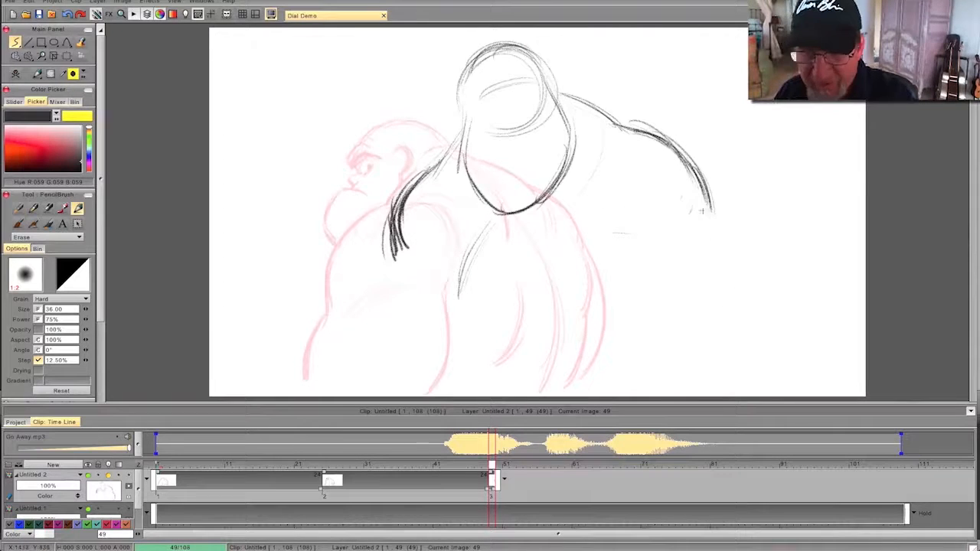
{"action": "key", "text": "Left"}
{"action": "key", "text": "Right"}
- Try to redraw the right arm hanging from the shoulder and curving inward at the elbow
{"action": "key", "text": "e"}
{"action": "mouse_move", "coordinate": [703, 192]}
{"action": "left_mouse_down"}
{"action": "mouse_move", "coordinate": [709, 228]}
{"action": "mouse_move", "coordinate": [711, 202]}
{"action": "left_mouse_up"}
{"action": "left_click_drag", "start_coordinate": [718, 270], "coordinate": [697, 377]}
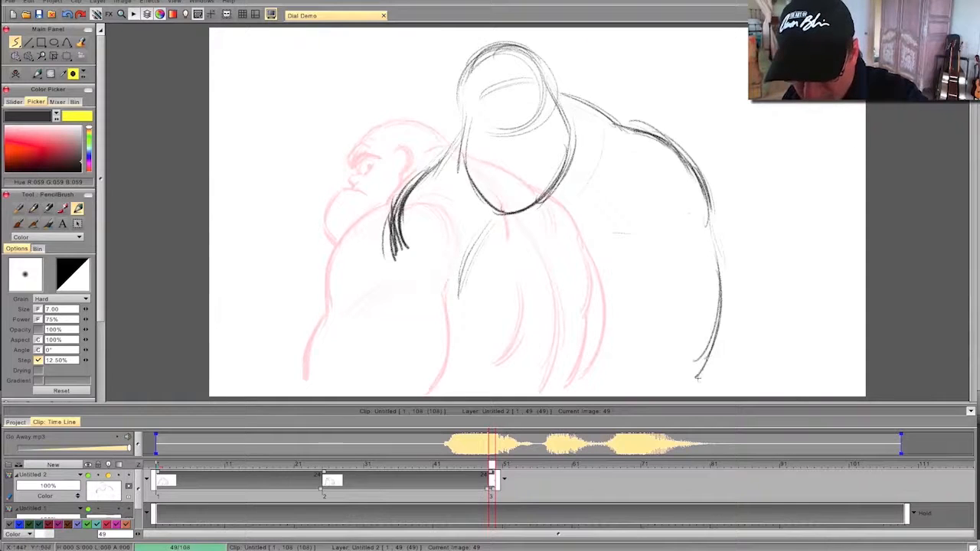
{"action": "key", "text": "Left"}
{"action": "key", "text": "Right"}
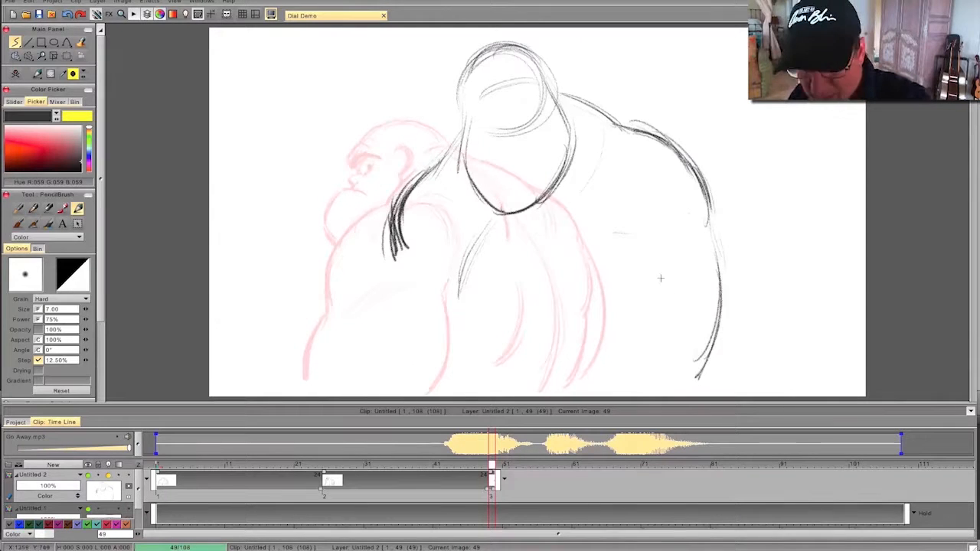
- Try to thicken the arm's outer edge and draw the forearm's upper contour reaching across the body, flipping to compare poses
{"action": "left_click_drag", "start_coordinate": [672, 278], "coordinate": [608, 303]}
{"action": "left_click_drag", "start_coordinate": [718, 241], "coordinate": [698, 357]}
{"action": "left_click_drag", "start_coordinate": [724, 294], "coordinate": [723, 338]}
{"action": "left_click_drag", "start_coordinate": [716, 262], "coordinate": [696, 381]}
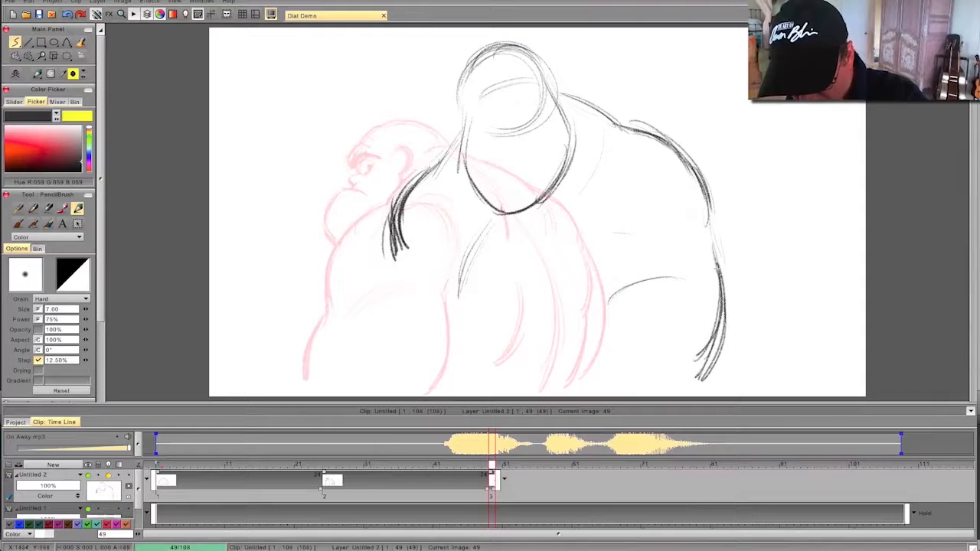
{"action": "left_click_drag", "start_coordinate": [699, 284], "coordinate": [614, 300]}
{"action": "left_click_drag", "start_coordinate": [679, 274], "coordinate": [587, 308]}
{"action": "mouse_move", "coordinate": [626, 280]}
{"action": "left_mouse_down"}
{"action": "mouse_move", "coordinate": [563, 308]}
{"action": "mouse_move", "coordinate": [517, 314]}
{"action": "left_mouse_up"}
{"action": "mouse_move", "coordinate": [582, 307]}
{"action": "left_mouse_down"}
{"action": "mouse_move", "coordinate": [495, 320]}
{"action": "mouse_move", "coordinate": [467, 365]}
{"action": "left_mouse_up"}
{"action": "left_click_drag", "start_coordinate": [498, 324], "coordinate": [463, 368]}
{"action": "left_click_drag", "start_coordinate": [481, 337], "coordinate": [455, 372]}
{"action": "key", "text": "Left"}
{"action": "key", "text": "Right"}
{"action": "key", "text": "Left"}
{"action": "key", "text": "Right"}
{"action": "key", "text": "Left"}
{"action": "key", "text": "Right"}
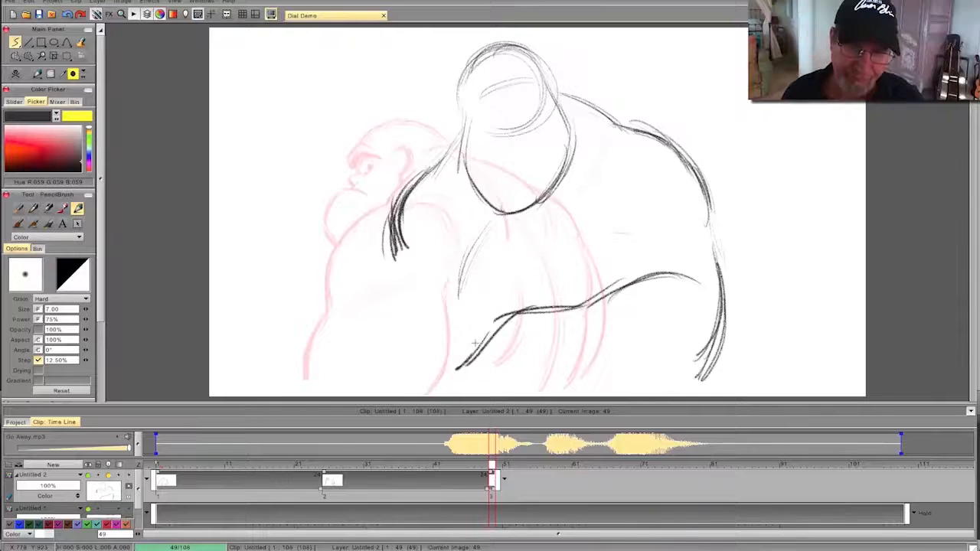
- Erase the right arm's outer edge and the forearm contour across the body
{"action": "key", "text": "e"}
{"action": "mouse_move", "coordinate": [701, 164]}
{"action": "left_mouse_down"}
{"action": "mouse_move", "coordinate": [720, 295]}
{"action": "mouse_move", "coordinate": [698, 379]}
{"action": "left_mouse_up"}
{"action": "mouse_move", "coordinate": [689, 277]}
{"action": "left_mouse_down"}
{"action": "mouse_move", "coordinate": [528, 311]}
{"action": "mouse_move", "coordinate": [460, 369]}
{"action": "left_mouse_up"}
{"action": "key", "text": "Left"}
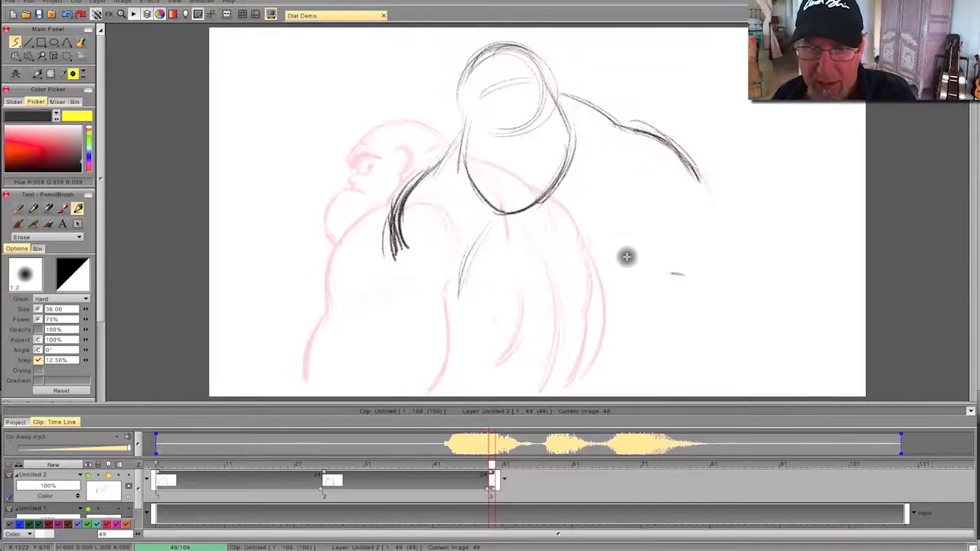
- Redraw the right shoulder broader and farther out, clean up the old shoulder line, and compare with the previous pose
{"action": "key", "text": "e"}
{"action": "mouse_move", "coordinate": [620, 119]}
{"action": "left_mouse_down"}
{"action": "mouse_move", "coordinate": [697, 154]}
{"action": "mouse_move", "coordinate": [617, 132]}
{"action": "mouse_move", "coordinate": [698, 132]}
{"action": "mouse_move", "coordinate": [731, 183]}
{"action": "mouse_move", "coordinate": [754, 190]}
{"action": "mouse_move", "coordinate": [789, 233]}
{"action": "left_mouse_up"}
{"action": "key", "text": "e"}
{"action": "key", "text": "Left"}
{"action": "key", "text": "Right"}
- Draw the right upper arm out to a pointed elbow, with the arm's inner fold and the forearm's underside
{"action": "key", "text": "e"}
{"action": "mouse_move", "coordinate": [740, 182]}
{"action": "left_mouse_down"}
{"action": "mouse_move", "coordinate": [809, 300]}
{"action": "mouse_move", "coordinate": [798, 331]}
{"action": "left_mouse_up"}
{"action": "left_click_drag", "start_coordinate": [747, 251], "coordinate": [633, 322]}
{"action": "mouse_move", "coordinate": [804, 327]}
{"action": "left_mouse_down"}
{"action": "mouse_move", "coordinate": [781, 352]}
{"action": "mouse_move", "coordinate": [685, 372]}
{"action": "left_mouse_up"}
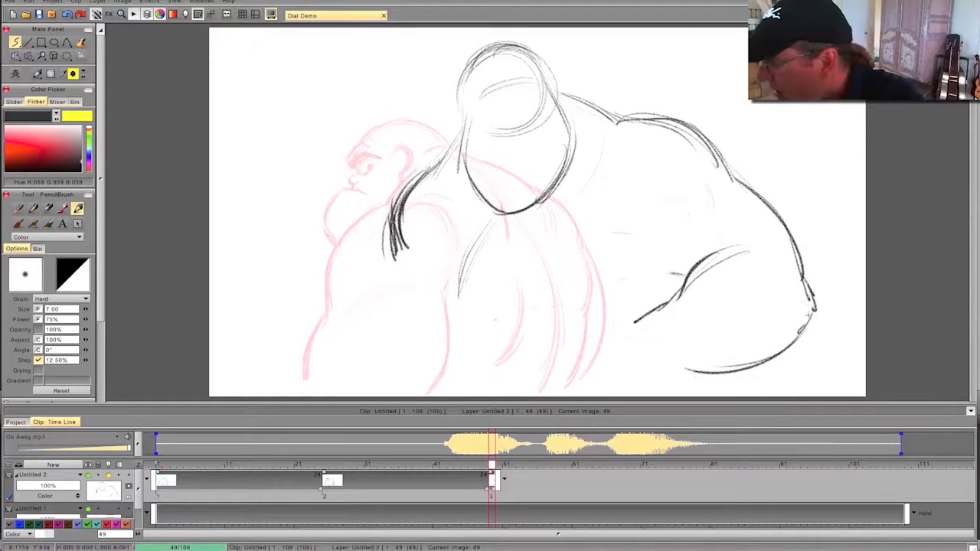
{"action": "mouse_move", "coordinate": [816, 316]}
{"action": "left_mouse_down"}
{"action": "mouse_move", "coordinate": [786, 347]}
{"action": "mouse_move", "coordinate": [738, 371]}
{"action": "mouse_move", "coordinate": [685, 371]}
{"action": "left_mouse_up"}
{"action": "key", "text": "Left"}
{"action": "key", "text": "Right"}
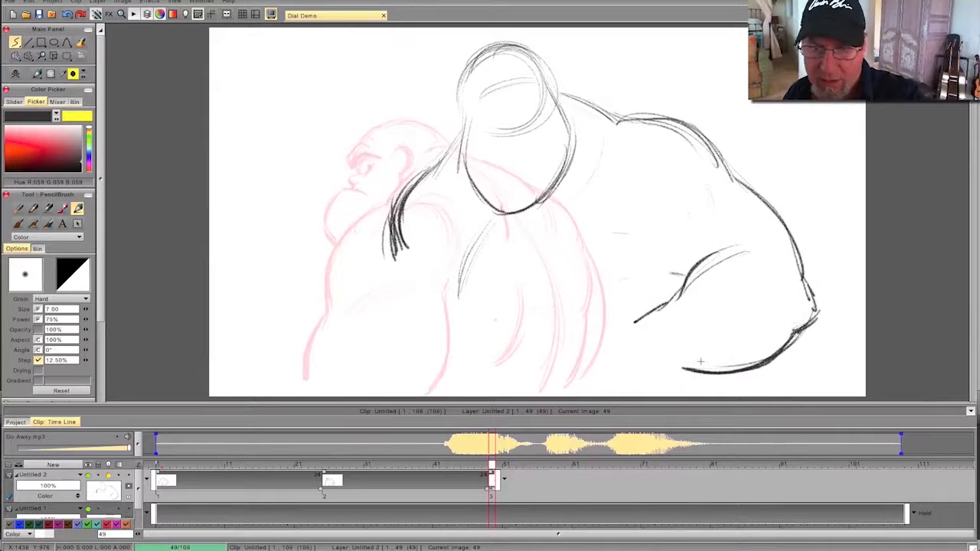
- Strengthen the right upper arm's outer edge and add curved muscle lines at the inner elbow fold
{"action": "left_click_drag", "start_coordinate": [667, 295], "coordinate": [741, 232]}
{"action": "mouse_move", "coordinate": [728, 169]}
{"action": "left_mouse_down"}
{"action": "mouse_move", "coordinate": [793, 234]}
{"action": "mouse_move", "coordinate": [809, 287]}
{"action": "left_mouse_up"}
{"action": "mouse_move", "coordinate": [789, 232]}
{"action": "left_mouse_down"}
{"action": "mouse_move", "coordinate": [814, 287]}
{"action": "mouse_move", "coordinate": [722, 252]}
{"action": "mouse_move", "coordinate": [709, 271]}
{"action": "left_mouse_up"}
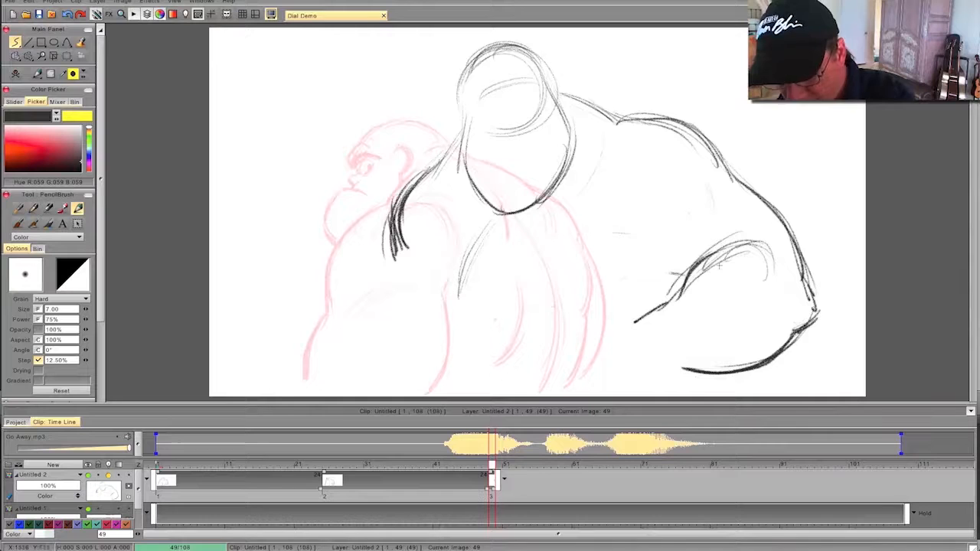
- Extend the right forearm's upper contour down to the wrist and flip between the two poses
{"action": "mouse_move", "coordinate": [671, 299]}
{"action": "left_mouse_down"}
{"action": "mouse_move", "coordinate": [600, 324]}
{"action": "mouse_move", "coordinate": [570, 366]}
{"action": "mouse_move", "coordinate": [538, 385]}
{"action": "left_mouse_up"}
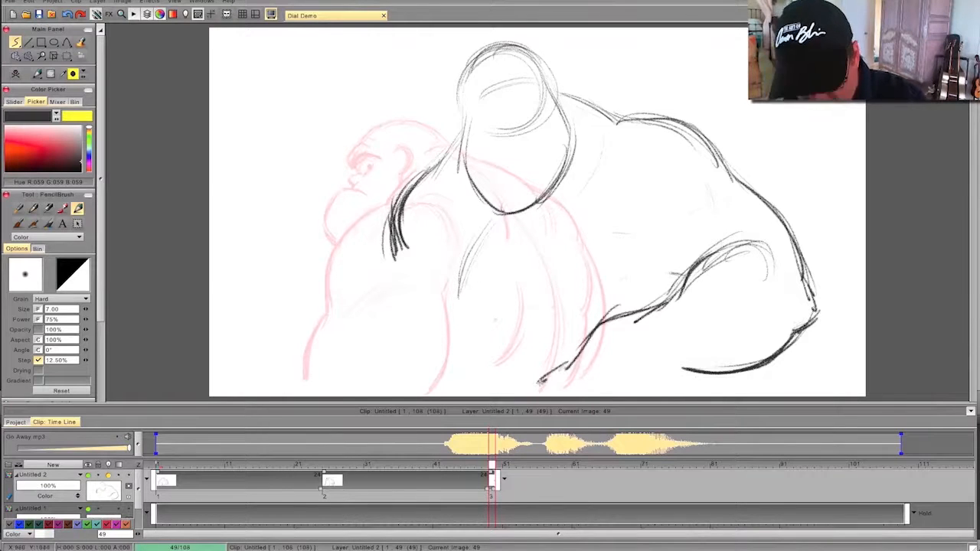
{"action": "key", "text": "Left"}
{"action": "key", "text": "Right"}
{"action": "key", "text": "Left"}
{"action": "key", "text": "Right"}
{"action": "key", "text": "Left"}
{"action": "key", "text": "Right"}
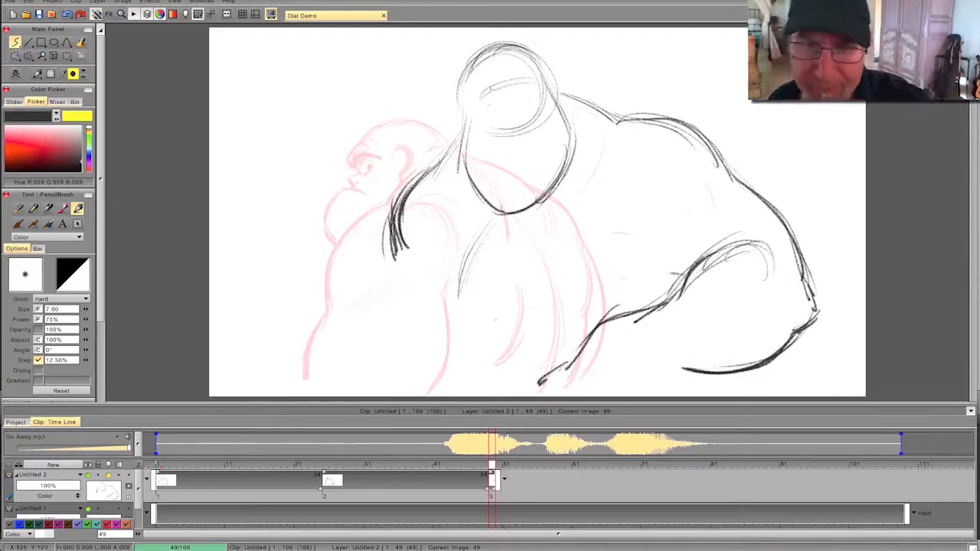
- Sketch the nose and the first slanted brow strokes on the head, comparing with the previous pose
{"action": "mouse_move", "coordinate": [513, 66]}
{"action": "left_mouse_down"}
{"action": "mouse_move", "coordinate": [529, 48]}
{"action": "mouse_move", "coordinate": [511, 69]}
{"action": "mouse_move", "coordinate": [461, 77]}
{"action": "left_mouse_up"}
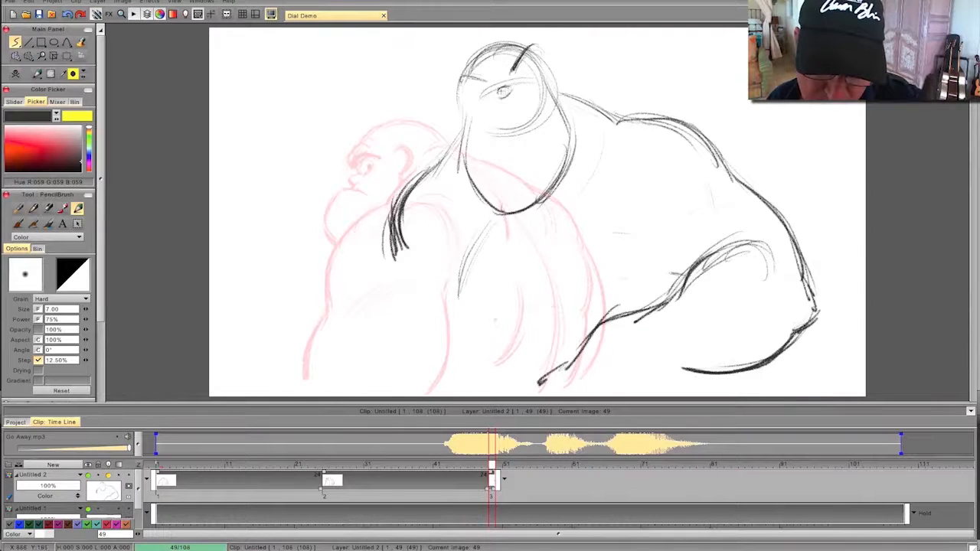
{"action": "key", "text": "Left"}
{"action": "key", "text": "Right"}
{"action": "key", "text": "Left"}
{"action": "key", "text": "Right"}
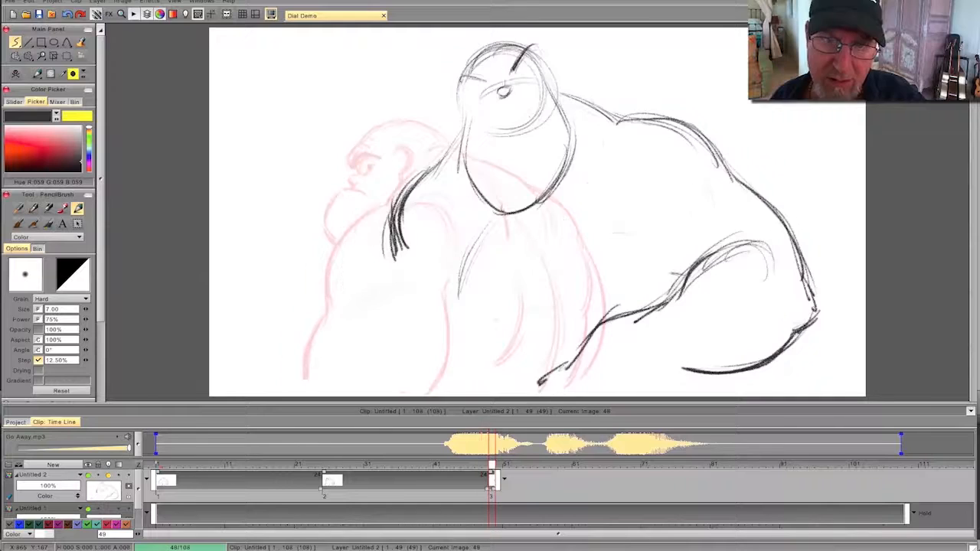
- Draw both glaring eyes with pupils, darken the angled brow, and flip against the previous pose
{"action": "left_click_drag", "start_coordinate": [542, 75], "coordinate": [517, 84]}
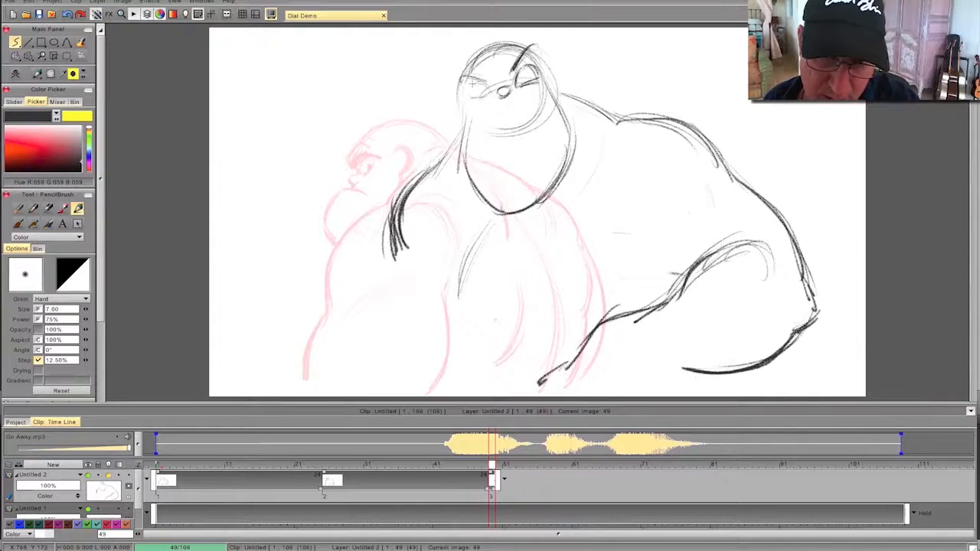
{"action": "mouse_move", "coordinate": [463, 77]}
{"action": "left_mouse_down"}
{"action": "mouse_move", "coordinate": [488, 85]}
{"action": "mouse_move", "coordinate": [486, 93]}
{"action": "mouse_move", "coordinate": [528, 81]}
{"action": "left_mouse_up"}
{"action": "key", "text": "Left"}
{"action": "key", "text": "Right"}
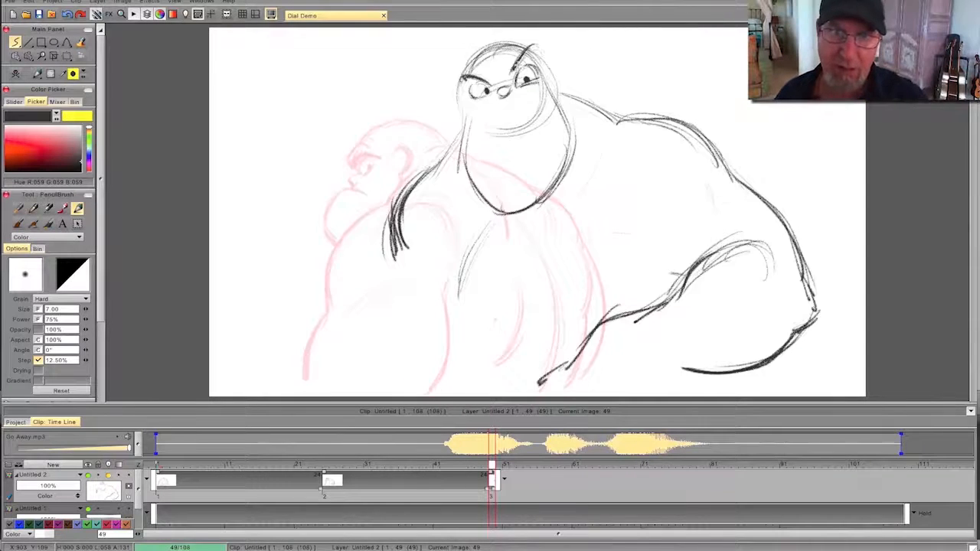
{"action": "key", "text": "Left"}
{"action": "key", "text": "Right"}
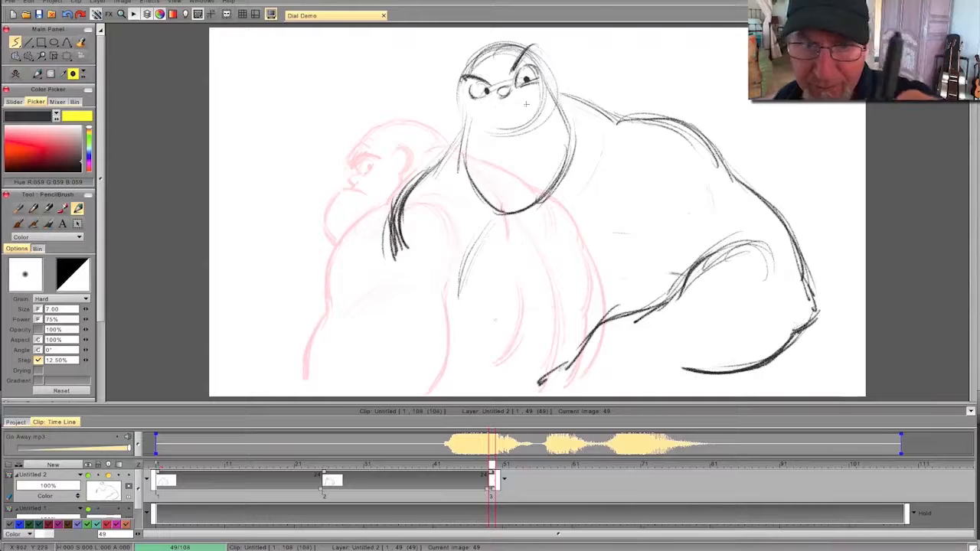
- Check the dialogue at frame 49, then draw a tall open mouth with teeth and a dark shaded interior
{"action": "mouse_move", "coordinate": [491, 464]}
{"action": "left_mouse_down"}
{"action": "mouse_move", "coordinate": [436, 463]}
{"action": "mouse_move", "coordinate": [492, 465]}
{"action": "left_mouse_up"}
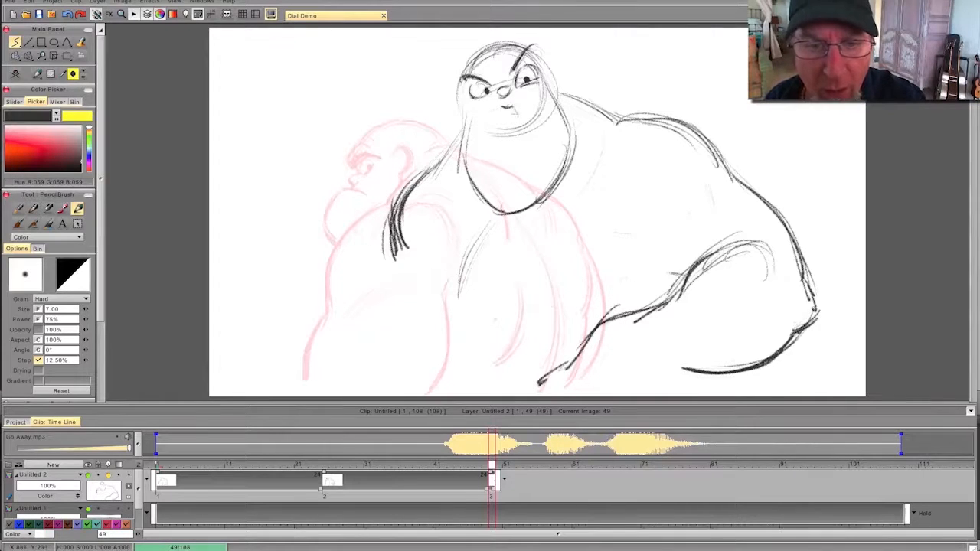
{"action": "left_click_drag", "start_coordinate": [513, 112], "coordinate": [509, 145]}
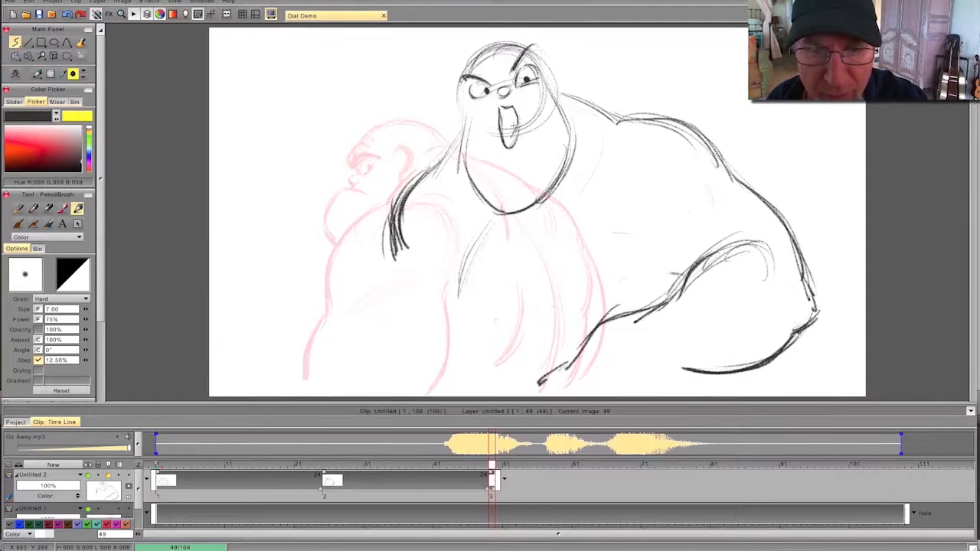
{"action": "key", "text": "Left"}
{"action": "key", "text": "Right"}
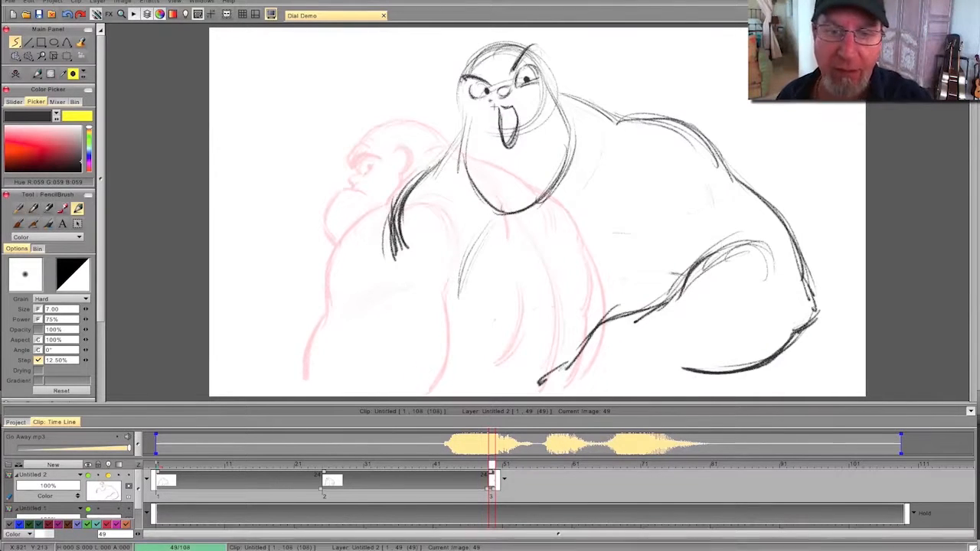
{"action": "mouse_move", "coordinate": [516, 113]}
{"action": "left_mouse_down"}
{"action": "mouse_move", "coordinate": [507, 141]}
{"action": "mouse_move", "coordinate": [513, 120]}
{"action": "left_mouse_up"}
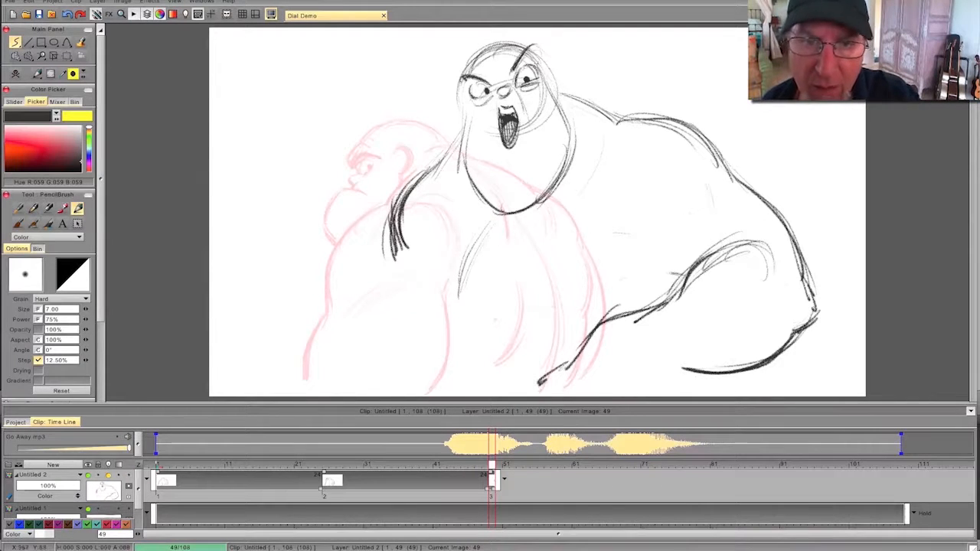
- Draw an ear on each side of the shouting head at frame 49, flipping against the previous pose
{"action": "mouse_move", "coordinate": [548, 83]}
{"action": "left_mouse_down"}
{"action": "mouse_move", "coordinate": [558, 73]}
{"action": "mouse_move", "coordinate": [560, 95]}
{"action": "left_mouse_up"}
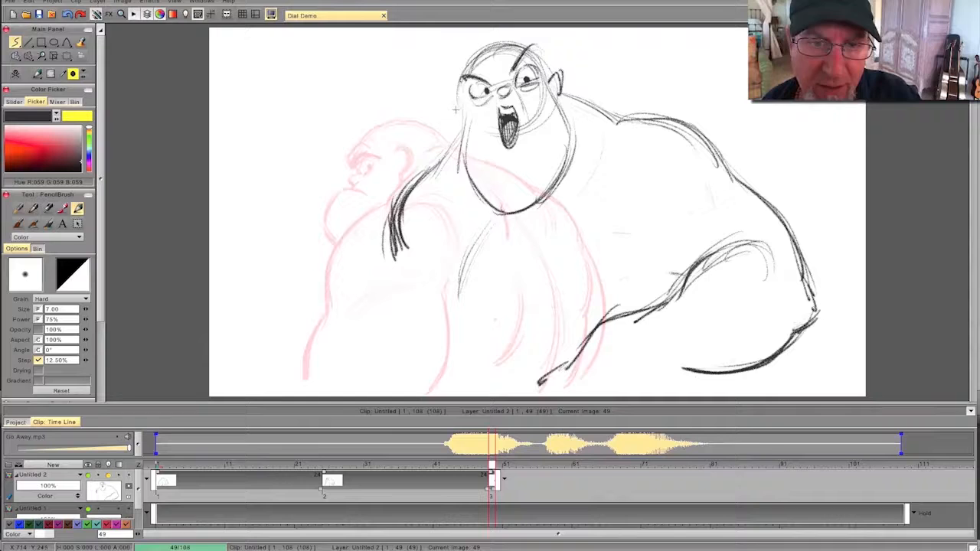
{"action": "key", "text": "Left"}
{"action": "key", "text": "Right"}
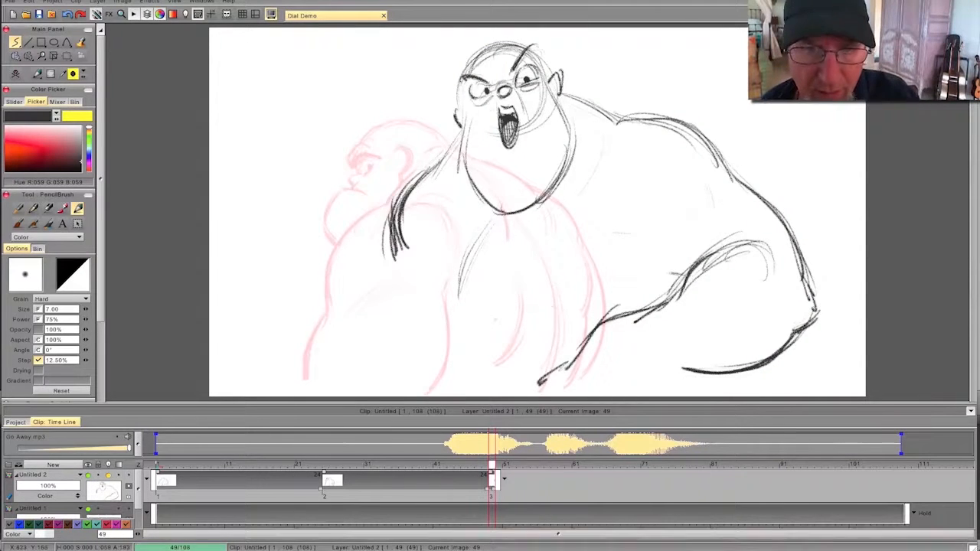
{"action": "key", "text": "Left"}
{"action": "key", "text": "Right"}
- Darken the sides of the head and thicken both angled brows, comparing with the previous pose
{"action": "left_click_drag", "start_coordinate": [458, 81], "coordinate": [463, 111]}
{"action": "left_click_drag", "start_coordinate": [543, 71], "coordinate": [546, 81]}
{"action": "left_click_drag", "start_coordinate": [537, 44], "coordinate": [513, 66]}
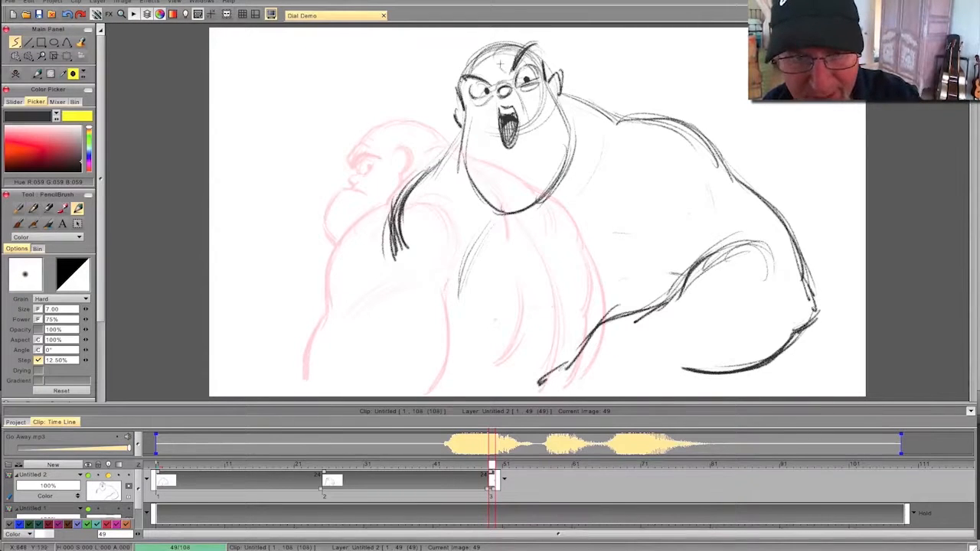
{"action": "left_click_drag", "start_coordinate": [462, 76], "coordinate": [492, 83]}
{"action": "left_click_drag", "start_coordinate": [542, 48], "coordinate": [513, 68]}
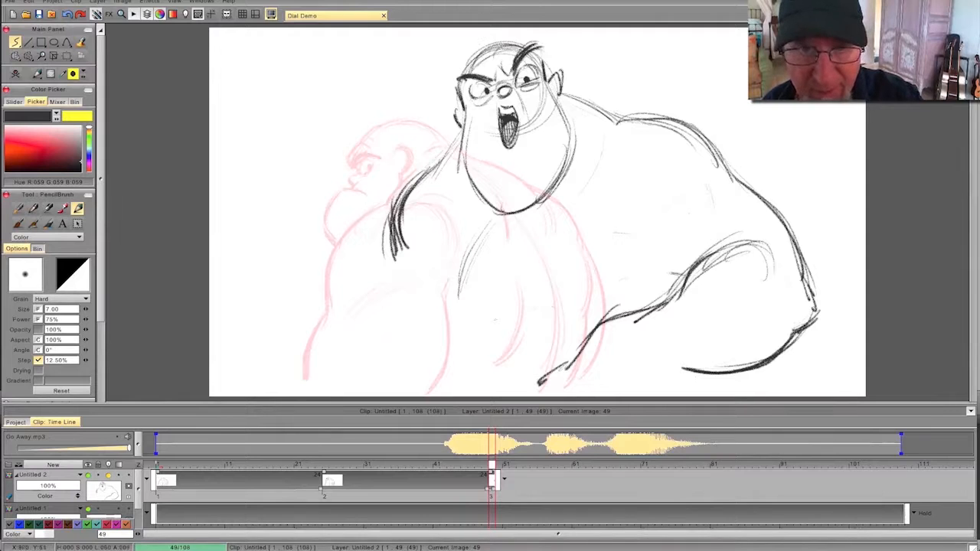
{"action": "key", "text": "Left"}
{"action": "key", "text": "Right"}
{"action": "key", "text": "Left"}
{"action": "key", "text": "Right"}
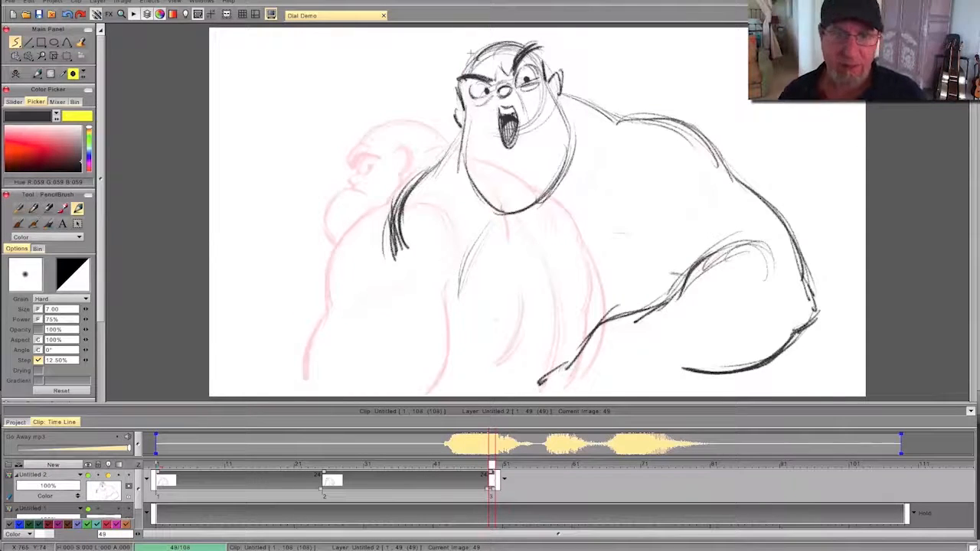
- Darken the shoulder and back contour, add crease lines above the bent forearm, and flip between poses
{"action": "mouse_move", "coordinate": [561, 96]}
{"action": "left_mouse_down"}
{"action": "mouse_move", "coordinate": [632, 121]}
{"action": "mouse_move", "coordinate": [757, 191]}
{"action": "left_mouse_up"}
{"action": "left_click_drag", "start_coordinate": [657, 218], "coordinate": [677, 283]}
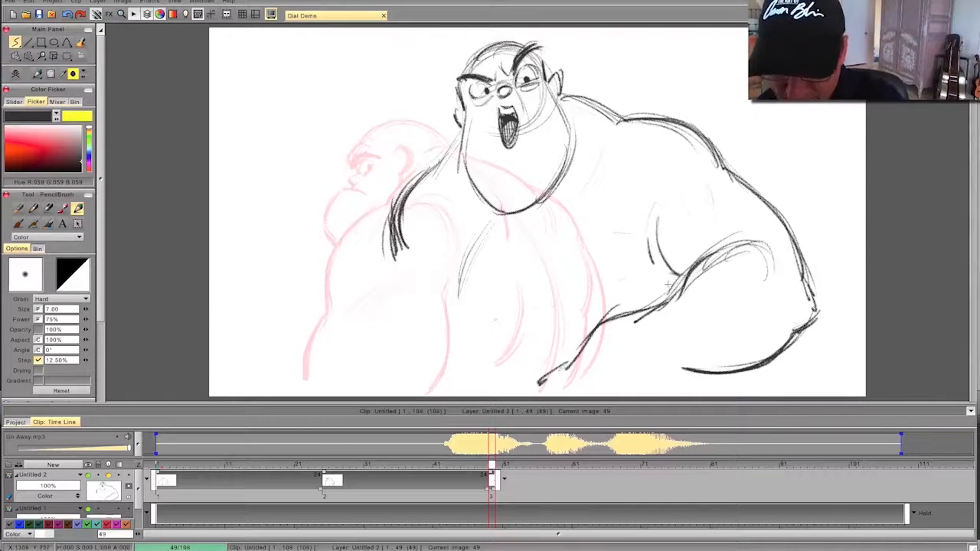
{"action": "left_click_drag", "start_coordinate": [649, 239], "coordinate": [669, 282]}
{"action": "key", "text": "Left"}
- Reinforce the curved torso line beneath the chin and compare it with the earlier poses
{"action": "key", "text": "Left"}
{"action": "key", "text": "Right"}
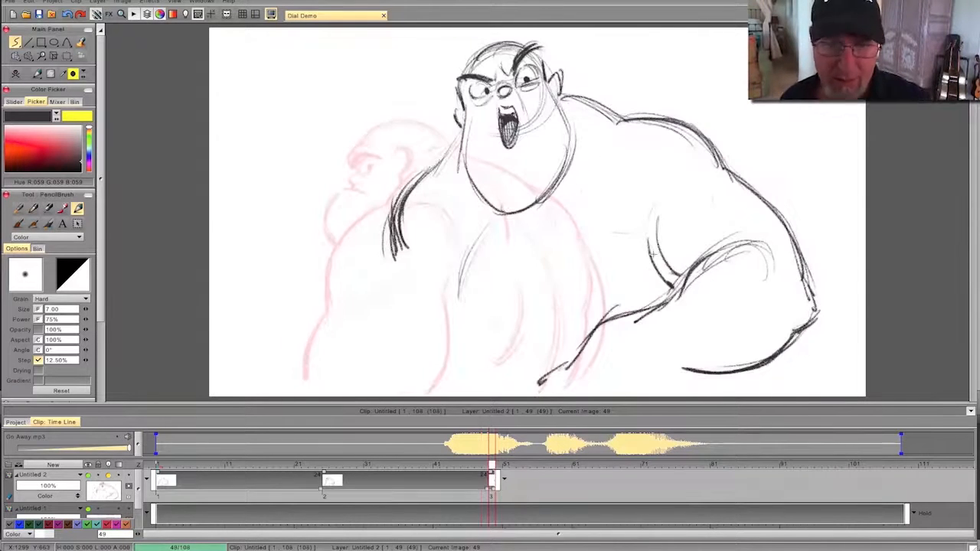
{"action": "left_click_drag", "start_coordinate": [483, 237], "coordinate": [466, 294]}
{"action": "key", "text": "Left"}
{"action": "key", "text": "Left"}
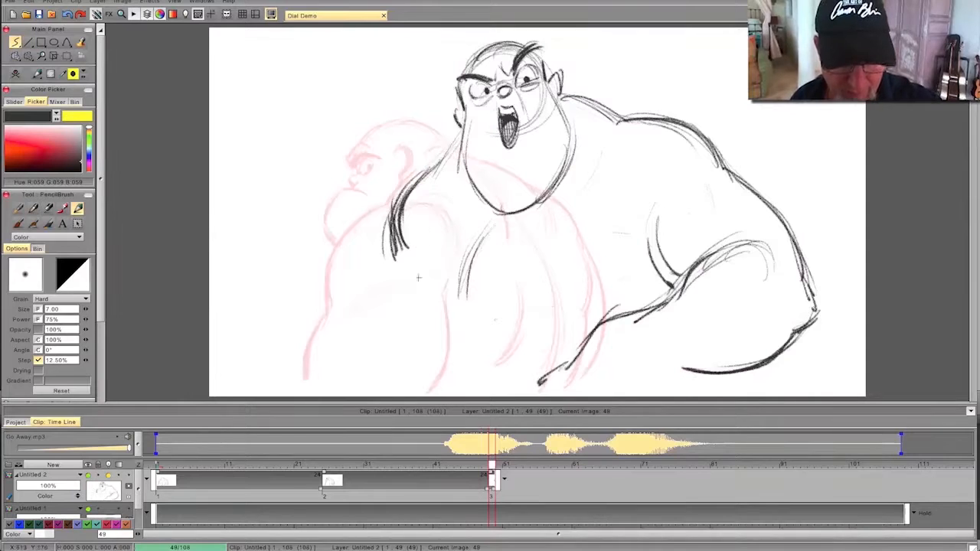
{"action": "left_click_drag", "start_coordinate": [427, 227], "coordinate": [421, 276]}
{"action": "left_click_drag", "start_coordinate": [422, 241], "coordinate": [423, 307]}
{"action": "left_click_drag", "start_coordinate": [423, 304], "coordinate": [396, 361]}
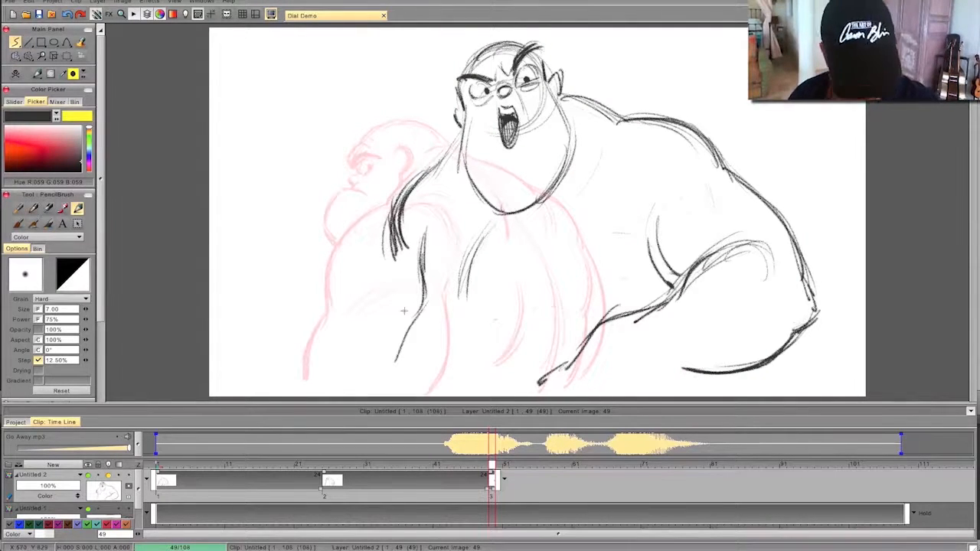
{"action": "key", "text": "e"}
{"action": "mouse_move", "coordinate": [425, 228]}
{"action": "left_mouse_down"}
{"action": "mouse_move", "coordinate": [421, 315]}
{"action": "mouse_move", "coordinate": [397, 360]}
{"action": "left_mouse_up"}
{"action": "key", "text": "Left"}
{"action": "key", "text": "Right"}
{"action": "key", "text": "e"}
- Build up a dark contour running from the far shoulder down to the waist
{"action": "left_click_drag", "start_coordinate": [398, 230], "coordinate": [407, 279]}
{"action": "left_click_drag", "start_coordinate": [390, 224], "coordinate": [411, 282]}
{"action": "left_click_drag", "start_coordinate": [406, 242], "coordinate": [412, 300]}
{"action": "left_click_drag", "start_coordinate": [411, 258], "coordinate": [410, 319]}
{"action": "left_click_drag", "start_coordinate": [407, 277], "coordinate": [412, 317]}
- Sketch the curved waistline across the body and a dark line sweeping down from its far end, flipping between poses
{"action": "mouse_move", "coordinate": [403, 239]}
{"action": "left_mouse_down"}
{"action": "mouse_move", "coordinate": [412, 319]}
{"action": "mouse_move", "coordinate": [499, 306]}
{"action": "mouse_move", "coordinate": [558, 340]}
{"action": "left_mouse_up"}
{"action": "left_click_drag", "start_coordinate": [437, 308], "coordinate": [581, 346]}
{"action": "mouse_move", "coordinate": [481, 314]}
{"action": "left_mouse_down"}
{"action": "mouse_move", "coordinate": [423, 325]}
{"action": "mouse_move", "coordinate": [381, 388]}
{"action": "left_mouse_up"}
{"action": "left_click_drag", "start_coordinate": [417, 323], "coordinate": [382, 393]}
{"action": "key", "text": "Left"}
{"action": "key", "text": "Right"}
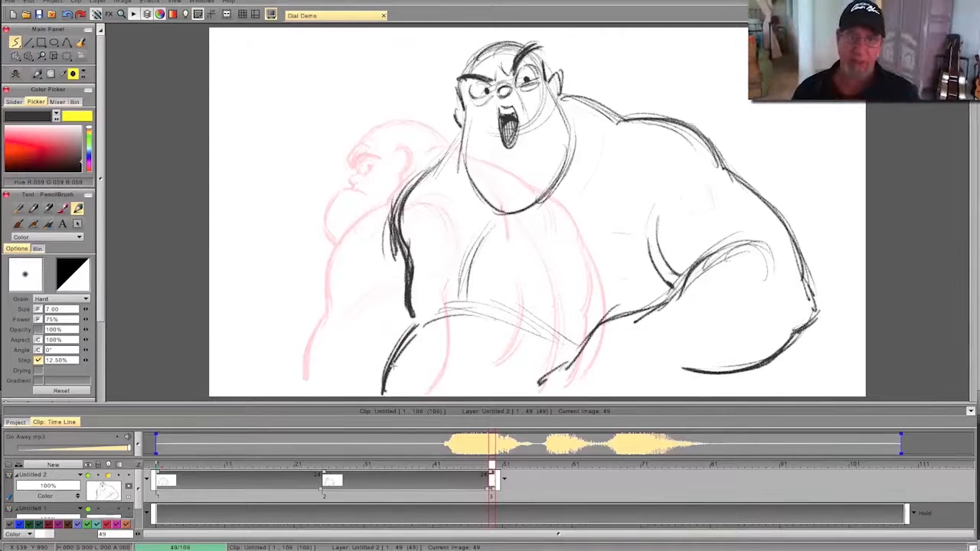
{"action": "key", "text": "Left"}
{"action": "key", "text": "Right"}
- Darken the far shoulder contour and add a second outer line sweeping from the waist to the lower canvas edge, comparing poses
{"action": "left_click_drag", "start_coordinate": [393, 228], "coordinate": [407, 257]}
{"action": "left_click_drag", "start_coordinate": [403, 314], "coordinate": [341, 395]}
{"action": "left_click_drag", "start_coordinate": [363, 359], "coordinate": [341, 397]}
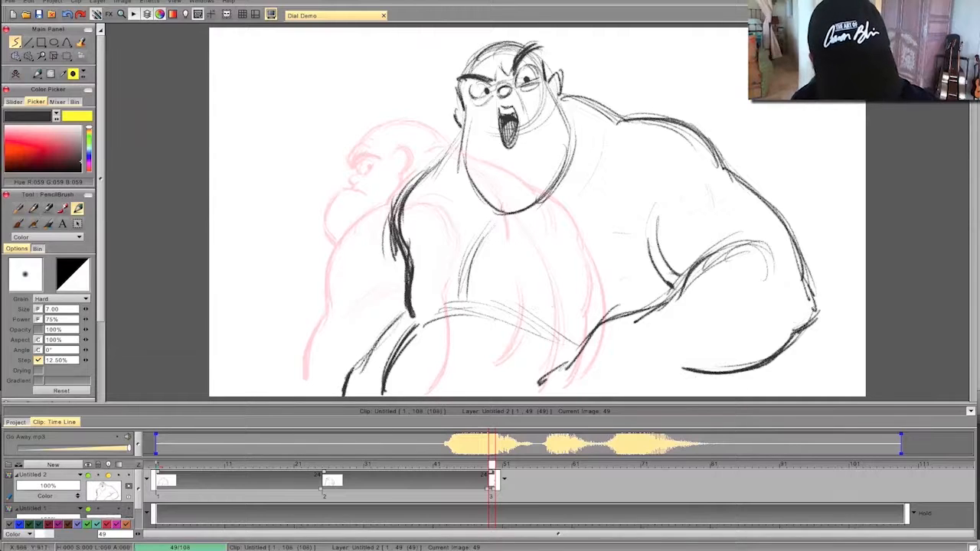
{"action": "left_click_drag", "start_coordinate": [378, 345], "coordinate": [341, 395]}
{"action": "key", "text": "Left"}
{"action": "key", "text": "Right"}
{"action": "key", "text": "Left"}
{"action": "key", "text": "Right"}
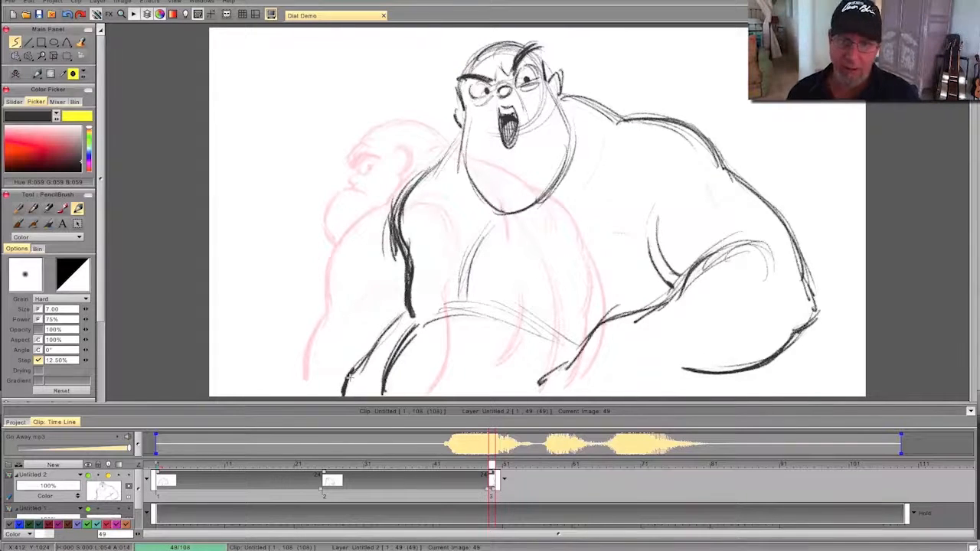
- Sketch the near shoulder and chest creases and the lower torso curves above the forearm, flipping against the previous pose
{"action": "mouse_move", "coordinate": [668, 137]}
{"action": "left_mouse_down"}
{"action": "mouse_move", "coordinate": [612, 129]}
{"action": "mouse_move", "coordinate": [645, 193]}
{"action": "left_mouse_up"}
{"action": "left_click_drag", "start_coordinate": [604, 163], "coordinate": [631, 202]}
{"action": "left_click_drag", "start_coordinate": [642, 266], "coordinate": [591, 309]}
{"action": "left_click_drag", "start_coordinate": [645, 273], "coordinate": [568, 324]}
{"action": "key", "text": "Left"}
{"action": "key", "text": "Right"}
- Darken the armpit crease, add a short wrist line, and reinforce the jaw contour, comparing with the previous pose
{"action": "left_click_drag", "start_coordinate": [646, 215], "coordinate": [663, 274]}
{"action": "mouse_move", "coordinate": [650, 231]}
{"action": "left_mouse_down"}
{"action": "mouse_move", "coordinate": [676, 284]}
{"action": "mouse_move", "coordinate": [663, 303]}
{"action": "left_mouse_up"}
{"action": "mouse_move", "coordinate": [671, 369]}
{"action": "left_mouse_down"}
{"action": "mouse_move", "coordinate": [658, 368]}
{"action": "mouse_move", "coordinate": [648, 386]}
{"action": "left_mouse_up"}
{"action": "key", "text": "Left"}
{"action": "key", "text": "Right"}
{"action": "key", "text": "Left"}
{"action": "key", "text": "Right"}
{"action": "left_click_drag", "start_coordinate": [570, 88], "coordinate": [549, 174]}
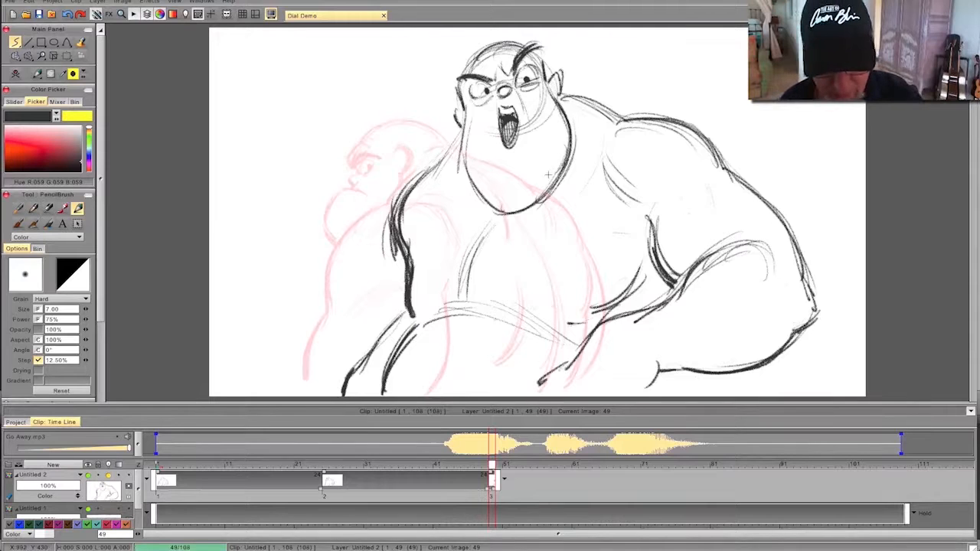
- Retime the third drawing to start earlier on the dialogue and hold through frame 65, and go to frame 66
{"action": "mouse_move", "coordinate": [491, 475]}
{"action": "left_mouse_down"}
{"action": "mouse_move", "coordinate": [378, 465]}
{"action": "mouse_move", "coordinate": [498, 465]}
{"action": "mouse_move", "coordinate": [401, 464]}
{"action": "mouse_move", "coordinate": [405, 487]}
{"action": "mouse_move", "coordinate": [608, 480]}
{"action": "left_mouse_up"}
{"action": "mouse_move", "coordinate": [494, 465]}
{"action": "left_mouse_down"}
{"action": "mouse_move", "coordinate": [641, 465]}
{"action": "mouse_move", "coordinate": [547, 467]}
{"action": "mouse_move", "coordinate": [613, 483]}
{"action": "mouse_move", "coordinate": [610, 472]}
{"action": "left_mouse_up"}
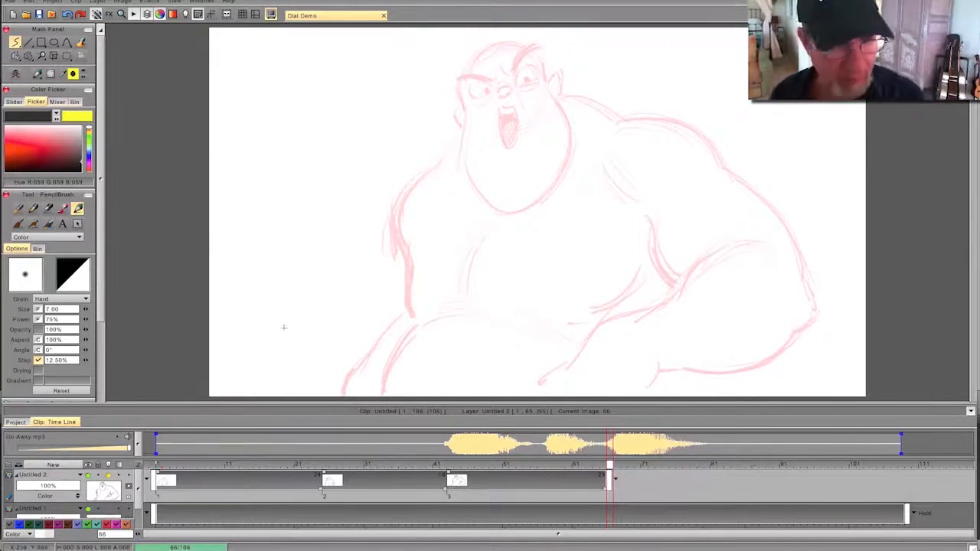
- Show the second previous drawing in the light table and create a new blank drawing at frame 66
{"action": "left_click", "coordinate": [184, 13]}
{"action": "left_click", "coordinate": [184, 55]}
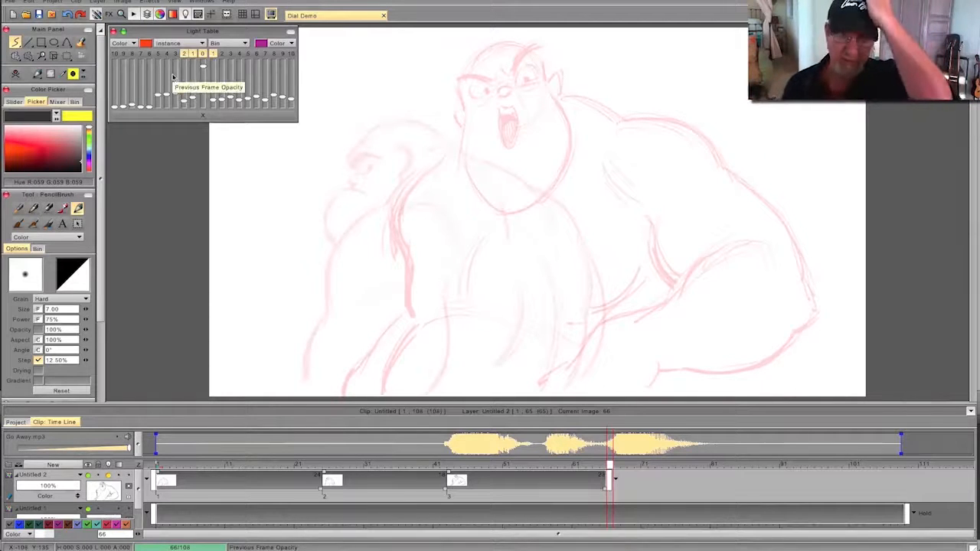
{"action": "mouse_move", "coordinate": [609, 465]}
{"action": "left_mouse_down"}
{"action": "mouse_move", "coordinate": [506, 457]}
{"action": "mouse_move", "coordinate": [184, 480]}
{"action": "mouse_move", "coordinate": [671, 479]}
{"action": "mouse_move", "coordinate": [612, 481]}
{"action": "left_mouse_up"}
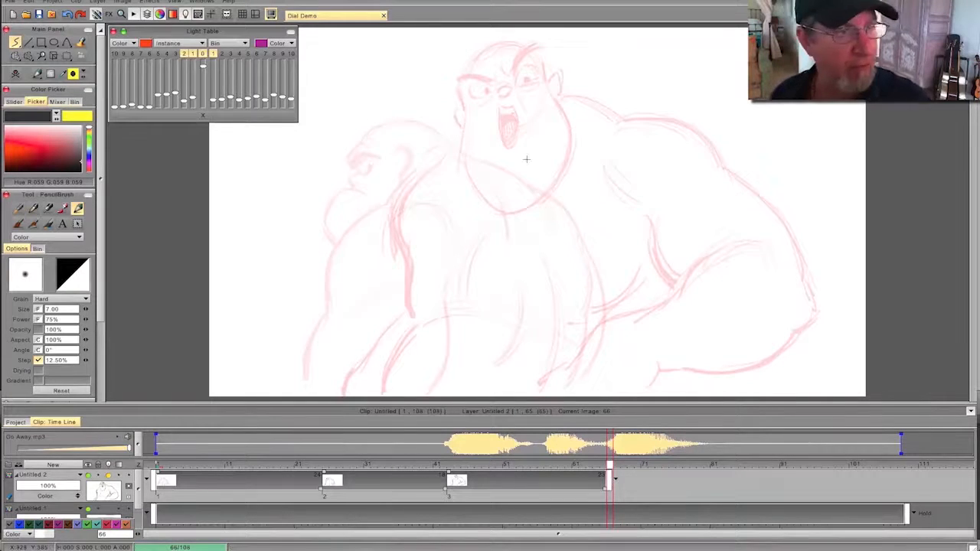
{"action": "left_click", "coordinate": [15, 74]}
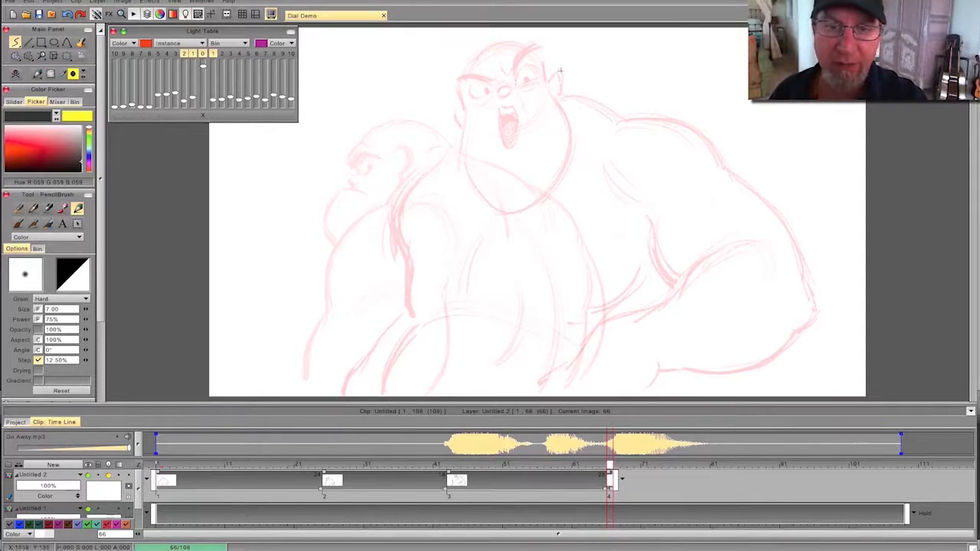
{"action": "left_click_drag", "start_coordinate": [528, 81], "coordinate": [414, 119]}
{"action": "left_click_drag", "start_coordinate": [601, 54], "coordinate": [412, 124]}
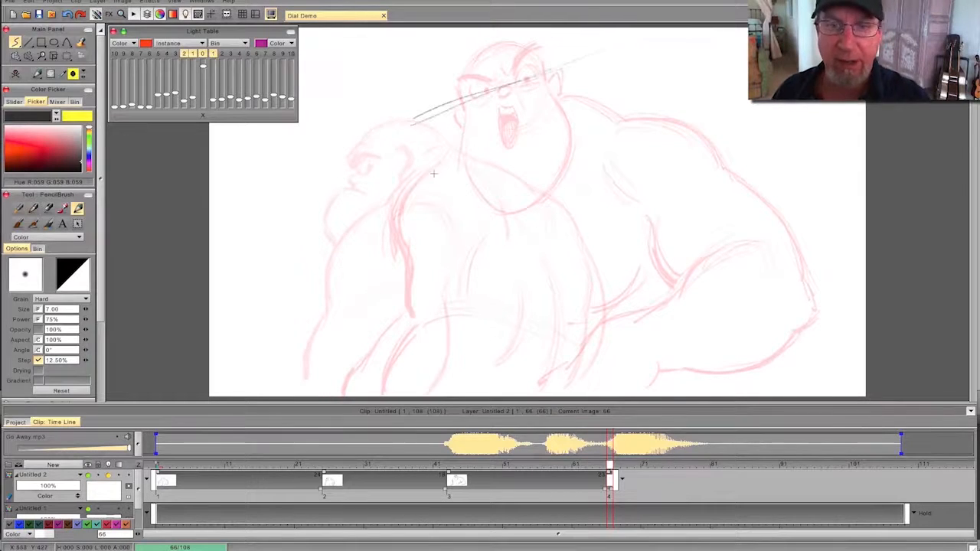
{"action": "left_click_drag", "start_coordinate": [590, 149], "coordinate": [759, 222]}
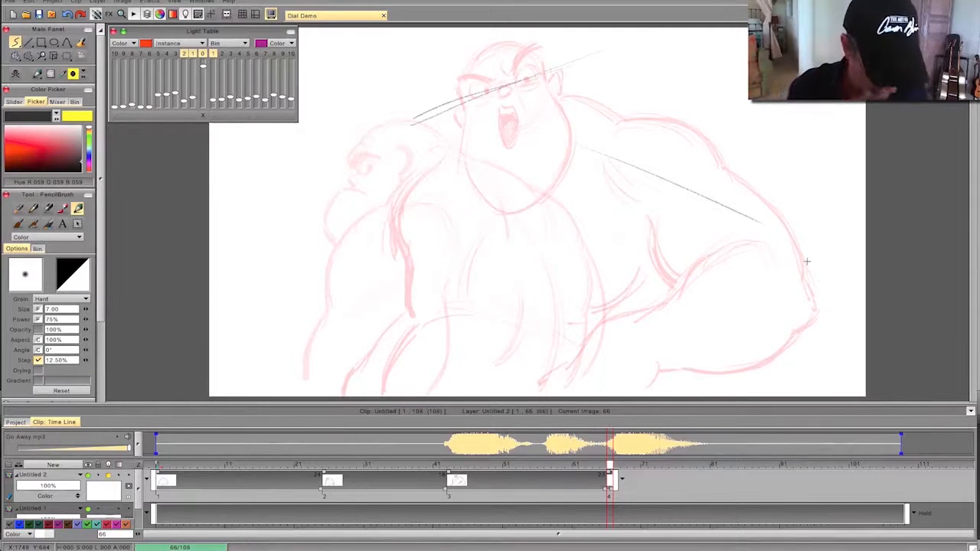
{"action": "key", "text": "ctrl+z"}
{"action": "key", "text": "ctrl+z"}
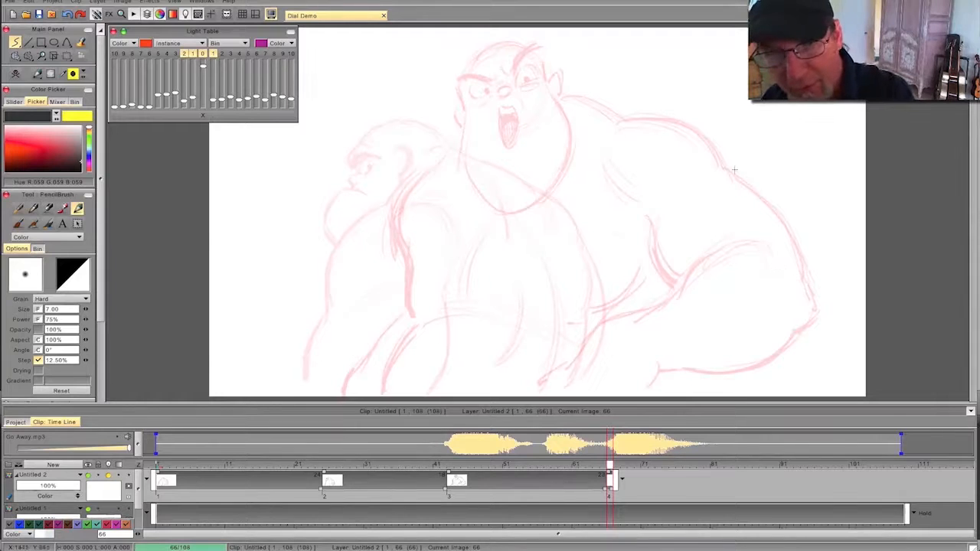
- Rough in the new head over the near shoulder with a large circle, a tilted eye-line guide, and a long jaw curve
{"action": "mouse_move", "coordinate": [689, 105]}
{"action": "left_mouse_down"}
{"action": "mouse_move", "coordinate": [712, 237]}
{"action": "mouse_move", "coordinate": [673, 95]}
{"action": "mouse_move", "coordinate": [612, 245]}
{"action": "mouse_move", "coordinate": [733, 153]}
{"action": "mouse_move", "coordinate": [638, 92]}
{"action": "mouse_move", "coordinate": [686, 95]}
{"action": "left_mouse_up"}
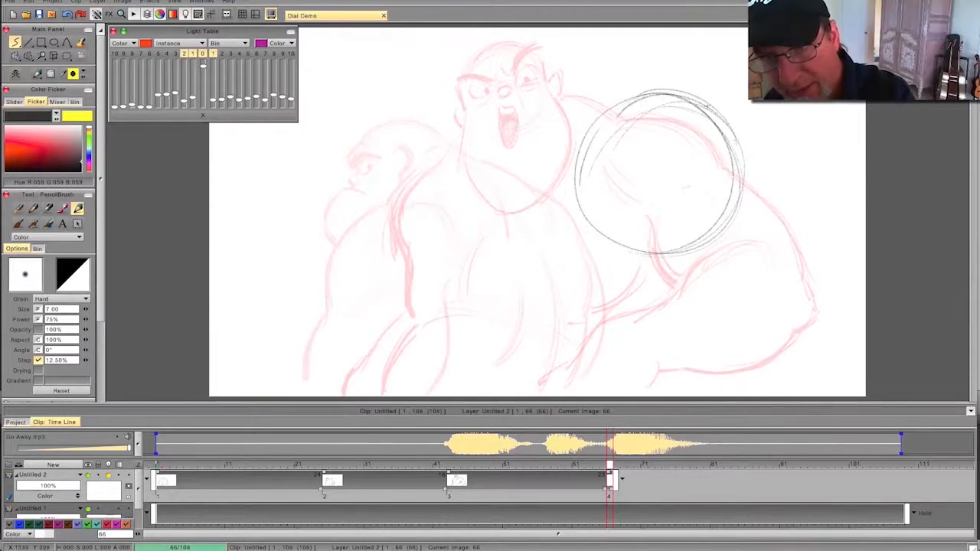
{"action": "left_click_drag", "start_coordinate": [713, 133], "coordinate": [644, 92]}
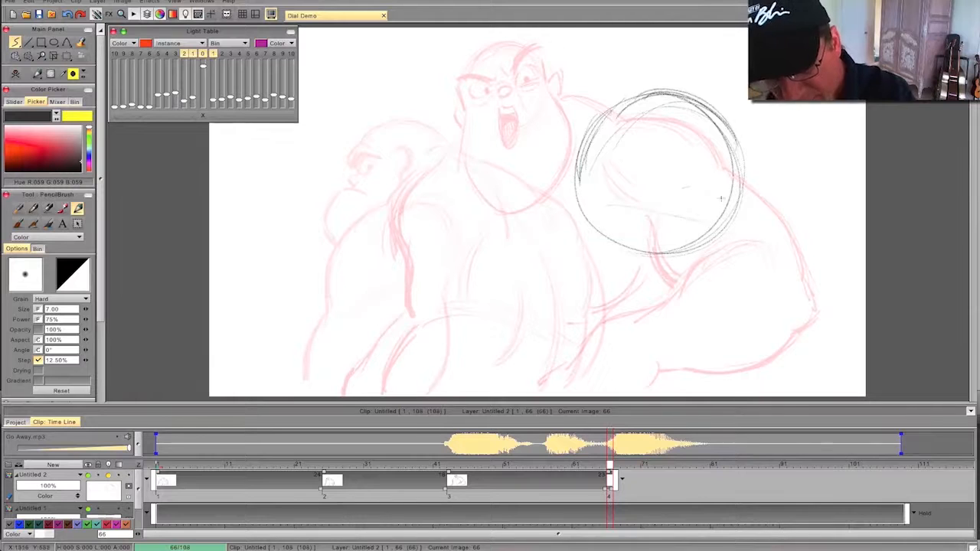
{"action": "left_click_drag", "start_coordinate": [682, 211], "coordinate": [605, 186]}
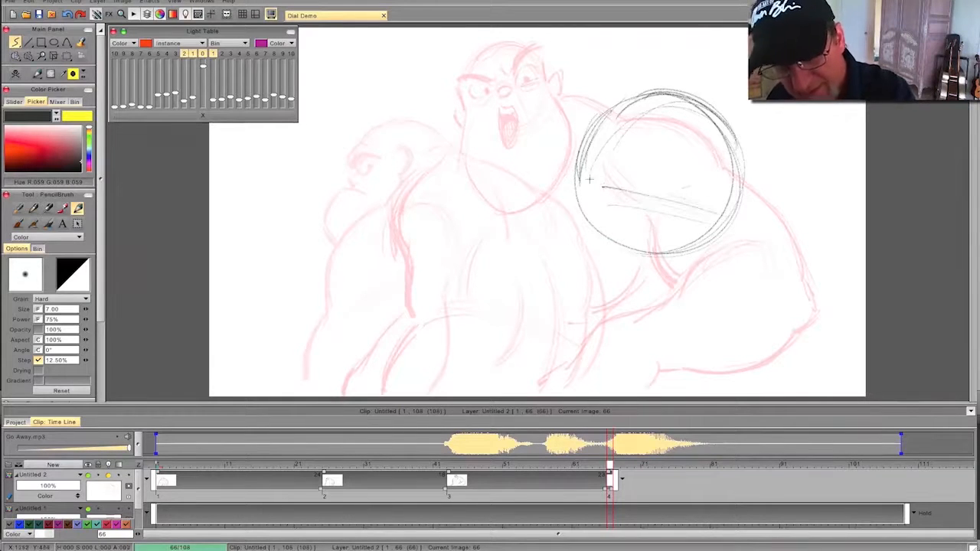
{"action": "key", "text": "Left"}
{"action": "key", "text": "Right"}
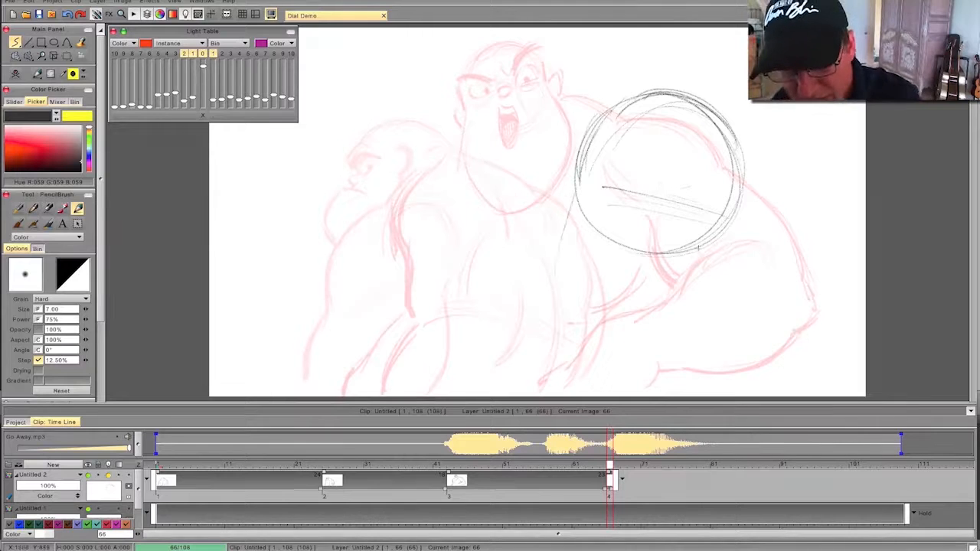
{"action": "mouse_move", "coordinate": [732, 232]}
{"action": "left_mouse_down"}
{"action": "mouse_move", "coordinate": [758, 337]}
{"action": "mouse_move", "coordinate": [735, 367]}
{"action": "mouse_move", "coordinate": [651, 372]}
{"action": "mouse_move", "coordinate": [735, 366]}
{"action": "left_mouse_up"}
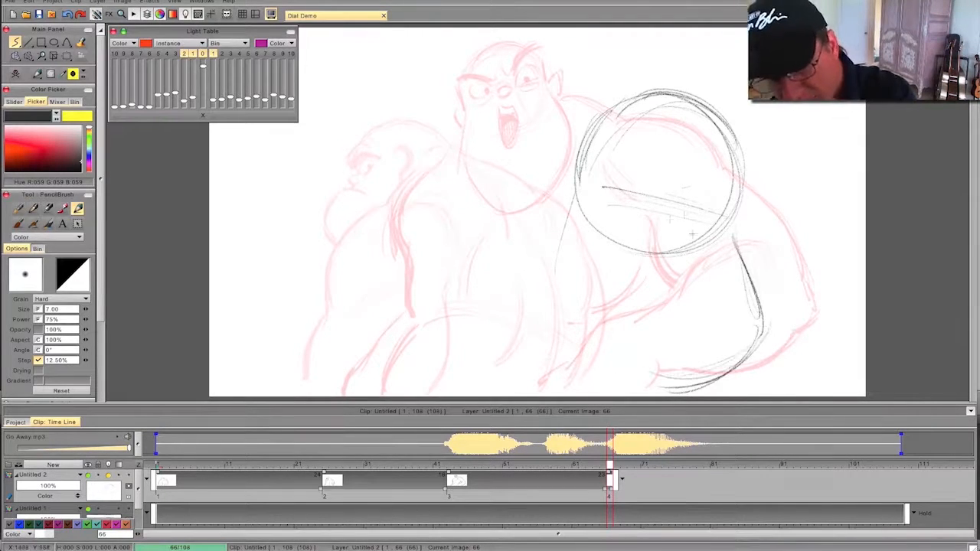
- Draw an oval nose and a wide, flat snarling mouth with a dark interior, flipping against the previous pose
{"action": "mouse_move", "coordinate": [680, 225]}
{"action": "left_mouse_down"}
{"action": "mouse_move", "coordinate": [704, 224]}
{"action": "mouse_move", "coordinate": [690, 230]}
{"action": "left_mouse_up"}
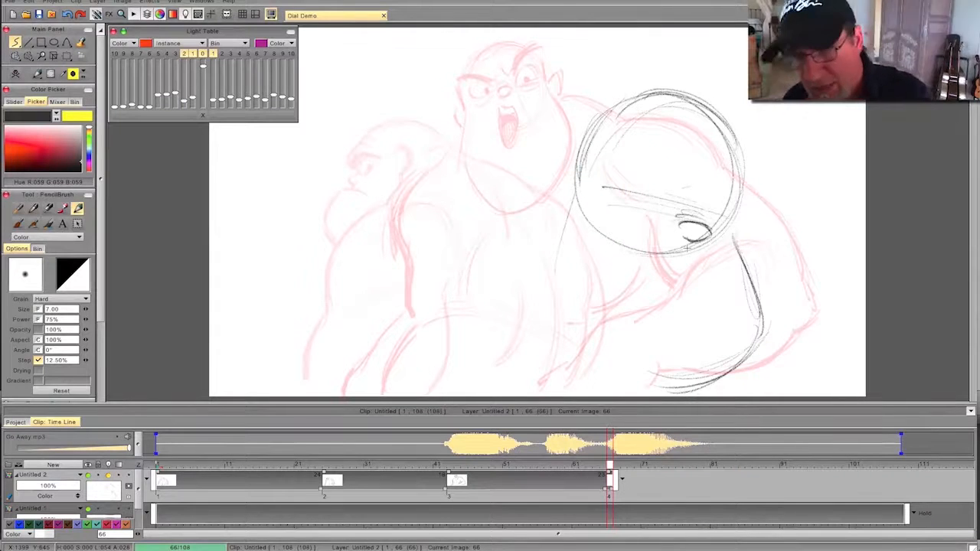
{"action": "mouse_move", "coordinate": [690, 255]}
{"action": "left_mouse_down"}
{"action": "mouse_move", "coordinate": [700, 249]}
{"action": "mouse_move", "coordinate": [680, 248]}
{"action": "left_mouse_up"}
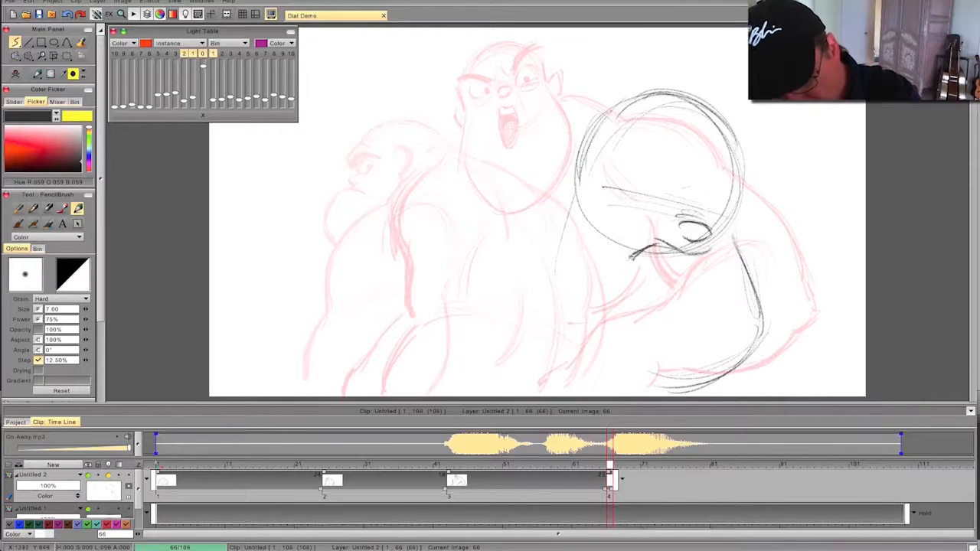
{"action": "mouse_move", "coordinate": [695, 266]}
{"action": "left_mouse_down"}
{"action": "mouse_move", "coordinate": [729, 264]}
{"action": "mouse_move", "coordinate": [630, 261]}
{"action": "left_mouse_up"}
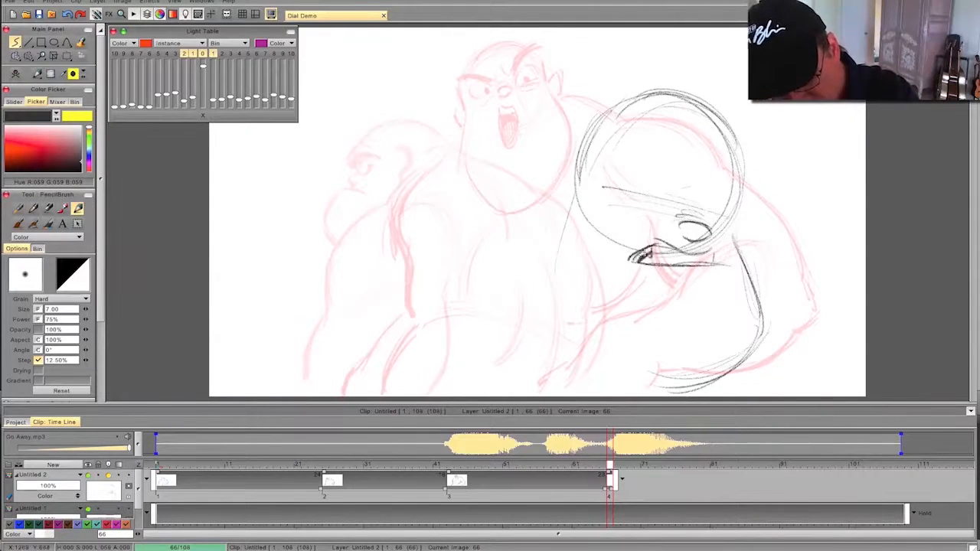
{"action": "mouse_move", "coordinate": [708, 259]}
{"action": "left_mouse_down"}
{"action": "mouse_move", "coordinate": [651, 257]}
{"action": "mouse_move", "coordinate": [641, 243]}
{"action": "left_mouse_up"}
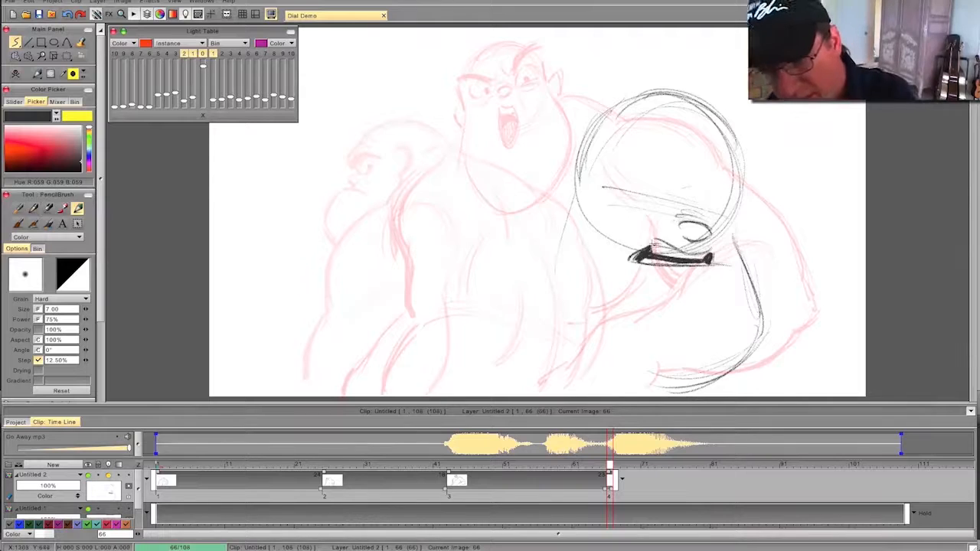
{"action": "left_click_drag", "start_coordinate": [697, 223], "coordinate": [675, 228]}
{"action": "key", "text": "Left"}
{"action": "key", "text": "Right"}
{"action": "key", "text": "Left"}
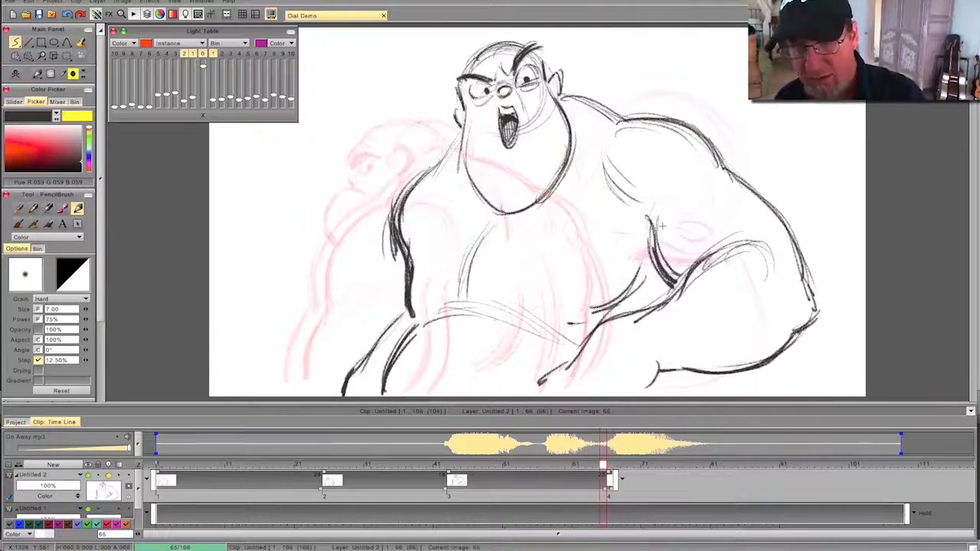
{"action": "key", "text": "Right"}
{"action": "key", "text": "Left"}
{"action": "key", "text": "Right"}
- Darken the jaw curve and draw thick, furrowed angry brows above the nose, comparing with the previous pose
{"action": "mouse_move", "coordinate": [734, 240]}
{"action": "left_mouse_down"}
{"action": "mouse_move", "coordinate": [757, 322]}
{"action": "mouse_move", "coordinate": [700, 382]}
{"action": "mouse_move", "coordinate": [663, 387]}
{"action": "left_mouse_up"}
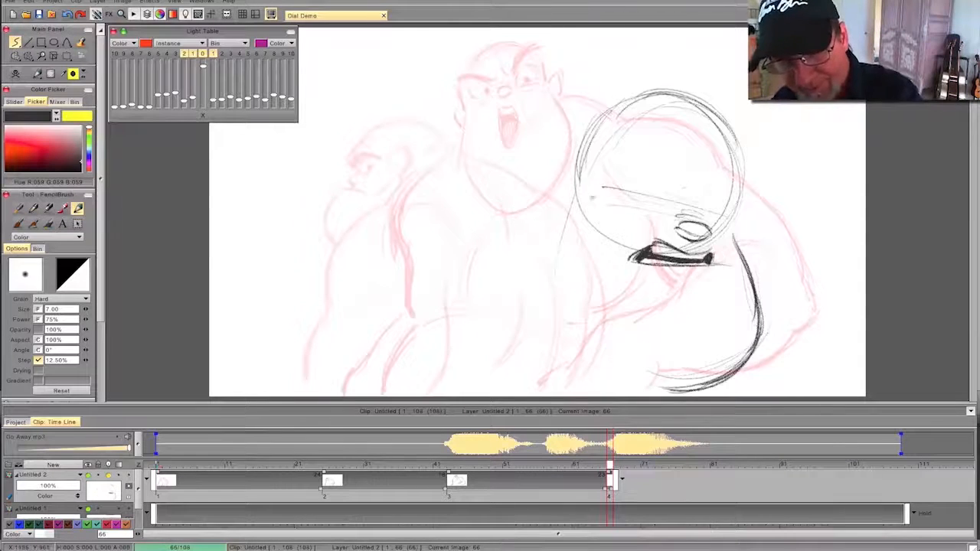
{"action": "mouse_move", "coordinate": [684, 187]}
{"action": "left_mouse_down"}
{"action": "mouse_move", "coordinate": [688, 208]}
{"action": "mouse_move", "coordinate": [703, 216]}
{"action": "mouse_move", "coordinate": [754, 206]}
{"action": "mouse_move", "coordinate": [702, 217]}
{"action": "mouse_move", "coordinate": [619, 174]}
{"action": "left_mouse_up"}
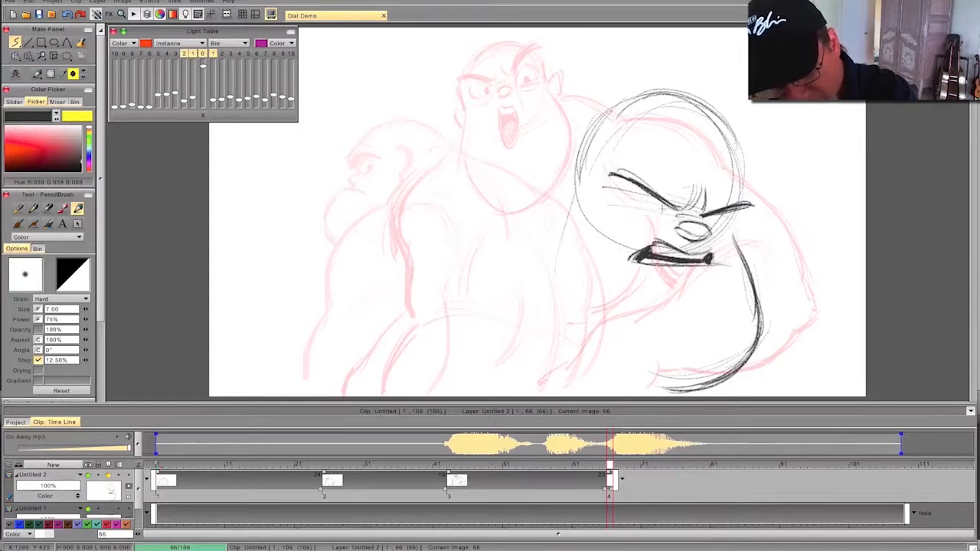
{"action": "mouse_move", "coordinate": [757, 201]}
{"action": "left_mouse_down"}
{"action": "mouse_move", "coordinate": [724, 208]}
{"action": "mouse_move", "coordinate": [609, 166]}
{"action": "left_mouse_up"}
{"action": "left_click_drag", "start_coordinate": [662, 202], "coordinate": [609, 167]}
{"action": "key", "text": "Left"}
{"action": "key", "text": "Right"}
{"action": "key", "text": "Left"}
{"action": "key", "text": "Right"}
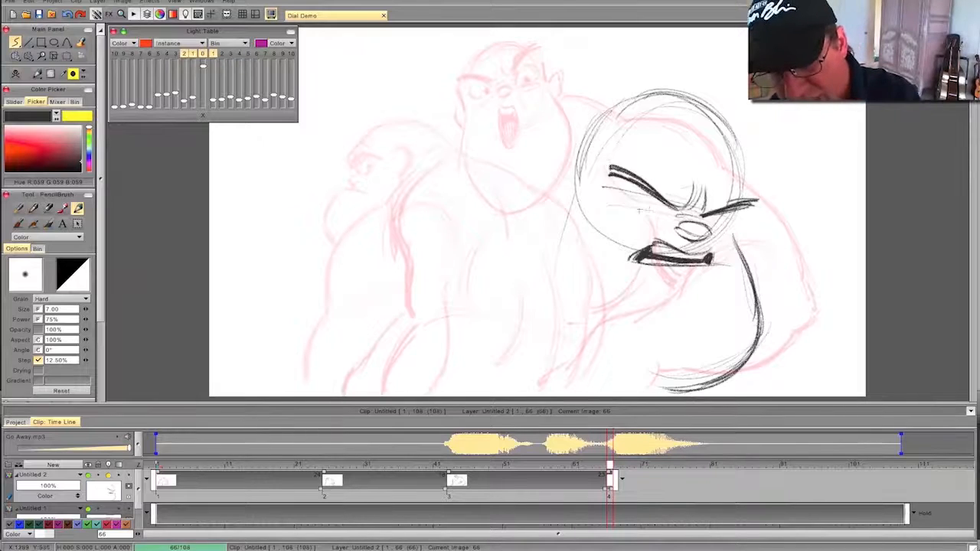
- Draw both narrowed eyes under the brows with dark pupils and crease lines beneath them
{"action": "left_click_drag", "start_coordinate": [663, 216], "coordinate": [616, 196]}
{"action": "left_click_drag", "start_coordinate": [729, 219], "coordinate": [701, 211]}
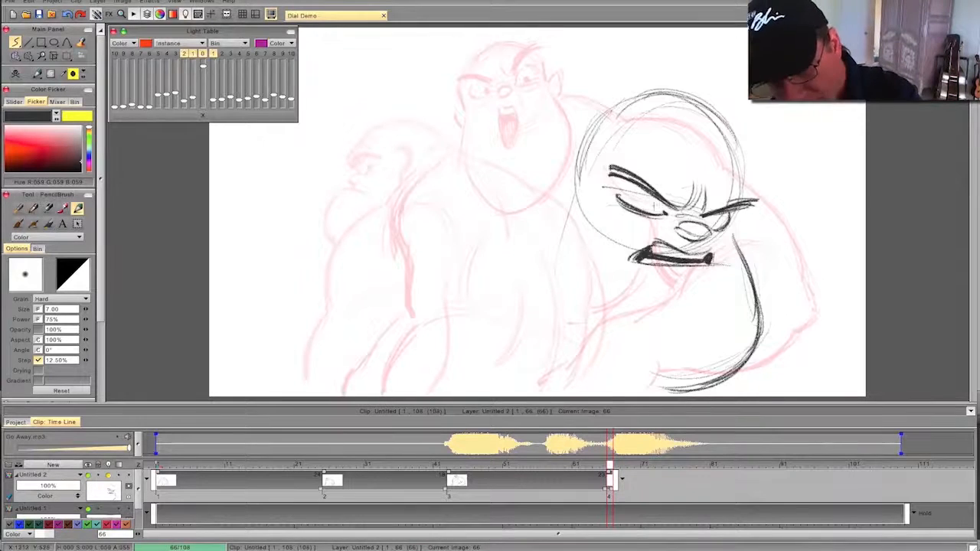
{"action": "left_click_drag", "start_coordinate": [651, 203], "coordinate": [617, 197]}
{"action": "mouse_move", "coordinate": [708, 213]}
{"action": "left_mouse_down"}
{"action": "mouse_move", "coordinate": [718, 224]}
{"action": "mouse_move", "coordinate": [729, 208]}
{"action": "mouse_move", "coordinate": [707, 219]}
{"action": "mouse_move", "coordinate": [626, 224]}
{"action": "left_mouse_up"}
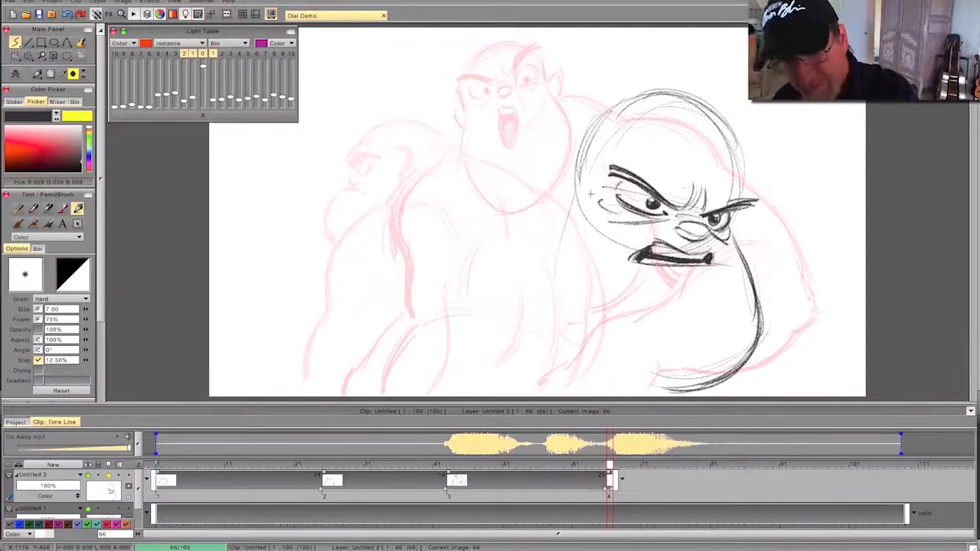
- Flip between the snarling lunge drawing and the previous pose to compare the change in the head
{"action": "key", "text": "Left"}
{"action": "key", "text": "Right"}
{"action": "key", "text": "Left"}
{"action": "key", "text": "Right"}
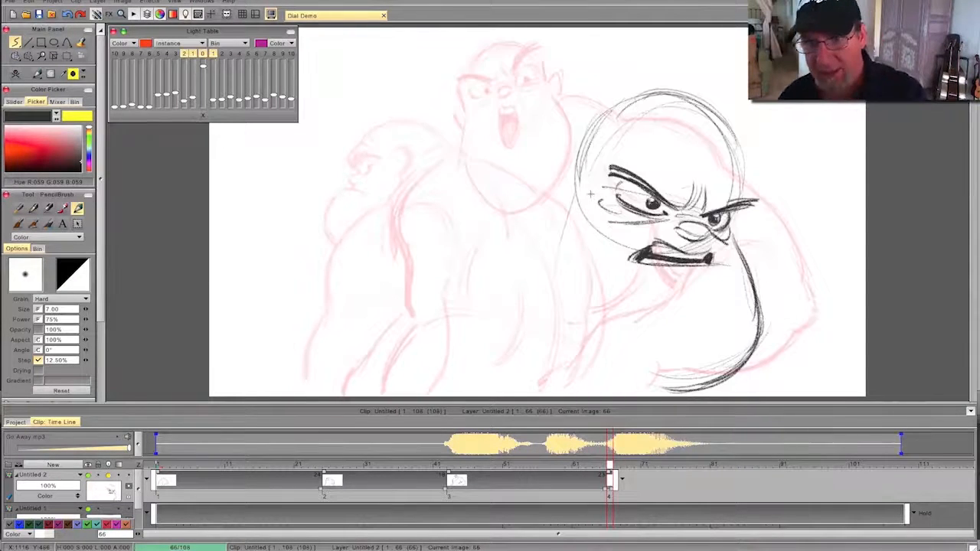
{"action": "key", "text": "Left"}
{"action": "key", "text": "Right"}
- Draw the ear on the near side of the head and darken the cheek and jaw contour down under the chin
{"action": "key", "text": "Right"}
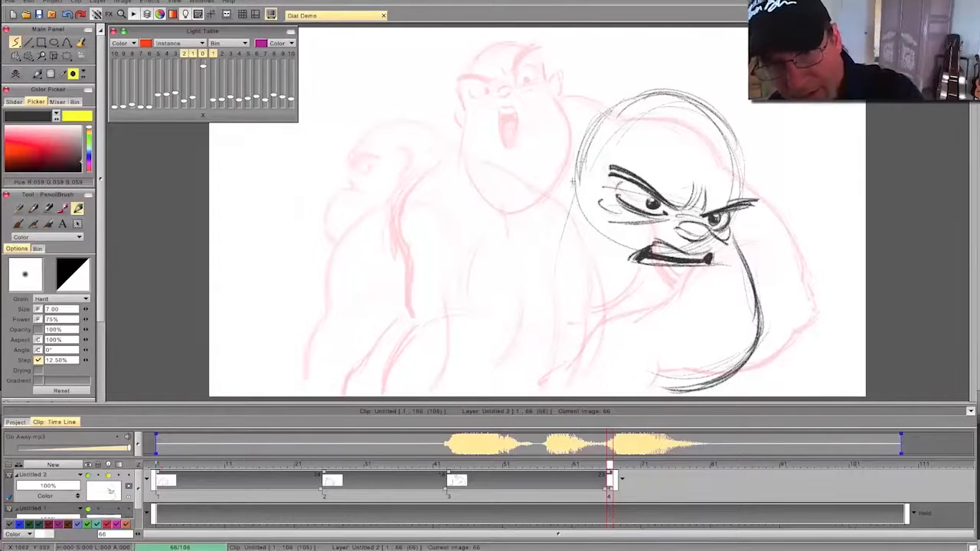
{"action": "mouse_move", "coordinate": [579, 150]}
{"action": "left_mouse_down"}
{"action": "mouse_move", "coordinate": [578, 177]}
{"action": "mouse_move", "coordinate": [550, 182]}
{"action": "mouse_move", "coordinate": [558, 204]}
{"action": "left_mouse_up"}
{"action": "mouse_move", "coordinate": [571, 148]}
{"action": "left_mouse_down"}
{"action": "mouse_move", "coordinate": [551, 293]}
{"action": "mouse_move", "coordinate": [608, 348]}
{"action": "mouse_move", "coordinate": [600, 359]}
{"action": "mouse_move", "coordinate": [637, 382]}
{"action": "left_mouse_up"}
{"action": "left_click_drag", "start_coordinate": [550, 308], "coordinate": [640, 381]}
{"action": "mouse_move", "coordinate": [764, 312]}
{"action": "left_mouse_down"}
{"action": "mouse_move", "coordinate": [734, 369]}
{"action": "mouse_move", "coordinate": [679, 390]}
{"action": "left_mouse_up"}
{"action": "mouse_move", "coordinate": [760, 329]}
{"action": "left_mouse_down"}
{"action": "mouse_move", "coordinate": [735, 236]}
{"action": "mouse_move", "coordinate": [758, 309]}
{"action": "left_mouse_up"}
{"action": "key", "text": "Left"}
{"action": "key", "text": "Right"}
{"action": "key", "text": "Left"}
{"action": "key", "text": "Right"}
- Try a tight far-shoulder contour close beside the jaw and erase it
{"action": "mouse_move", "coordinate": [764, 186]}
{"action": "left_mouse_down"}
{"action": "mouse_move", "coordinate": [796, 235]}
{"action": "mouse_move", "coordinate": [799, 283]}
{"action": "left_mouse_up"}
{"action": "left_click_drag", "start_coordinate": [746, 169], "coordinate": [796, 276]}
{"action": "left_click_drag", "start_coordinate": [786, 201], "coordinate": [800, 282]}
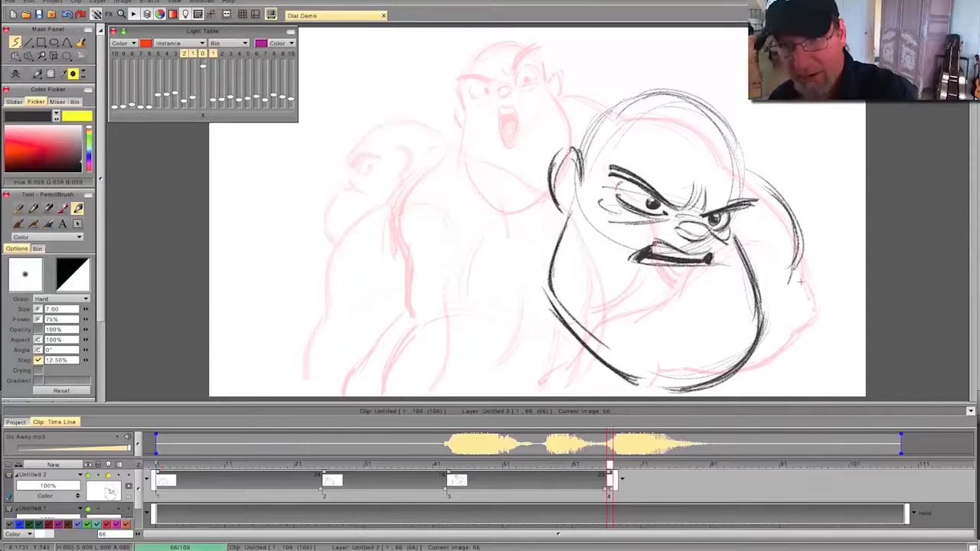
{"action": "left_click_drag", "start_coordinate": [748, 170], "coordinate": [801, 236]}
{"action": "left_click_drag", "start_coordinate": [786, 203], "coordinate": [794, 284]}
{"action": "left_click_drag", "start_coordinate": [801, 219], "coordinate": [786, 303]}
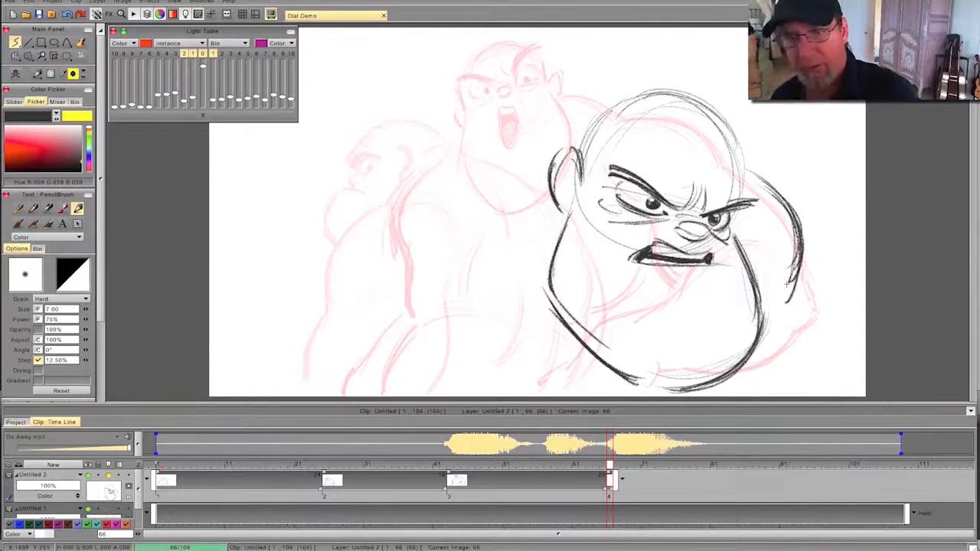
{"action": "key", "text": "Left"}
{"action": "key", "text": "Right"}
{"action": "mouse_move", "coordinate": [755, 174]}
{"action": "left_mouse_down"}
{"action": "mouse_move", "coordinate": [793, 237]}
{"action": "mouse_move", "coordinate": [792, 299]}
{"action": "left_mouse_up"}
{"action": "key", "text": "Left"}
{"action": "key", "text": "Right"}
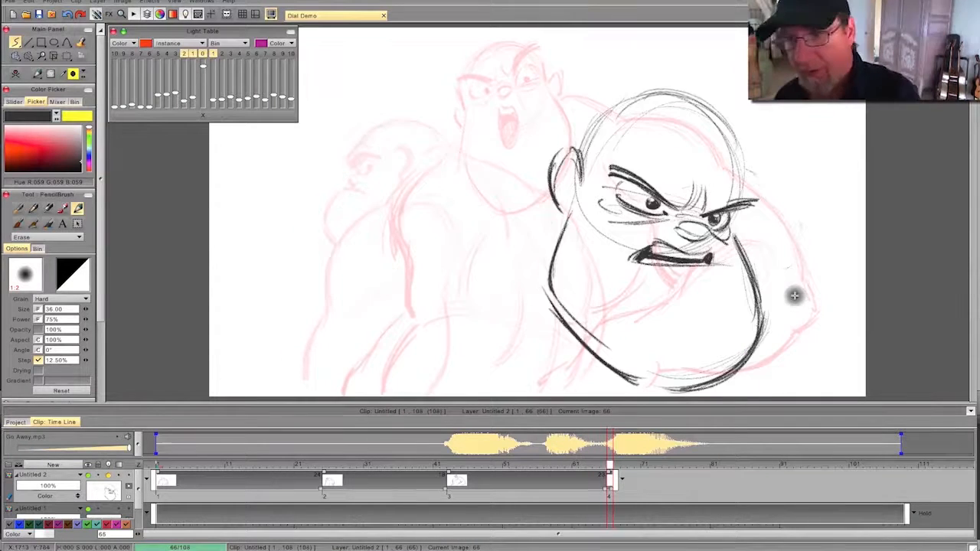
- Draw a wider far shoulder and upper arm contour bulging outward from behind the head
{"action": "left_click_drag", "start_coordinate": [811, 223], "coordinate": [817, 319]}
{"action": "mouse_move", "coordinate": [744, 168]}
{"action": "left_mouse_down"}
{"action": "mouse_move", "coordinate": [793, 222]}
{"action": "mouse_move", "coordinate": [822, 235]}
{"action": "mouse_move", "coordinate": [837, 304]}
{"action": "left_mouse_up"}
{"action": "left_click_drag", "start_coordinate": [817, 233], "coordinate": [836, 309]}
{"action": "left_click_drag", "start_coordinate": [836, 268], "coordinate": [813, 350]}
{"action": "left_click_drag", "start_coordinate": [832, 224], "coordinate": [810, 354]}
{"action": "left_click_drag", "start_coordinate": [740, 170], "coordinate": [796, 222]}
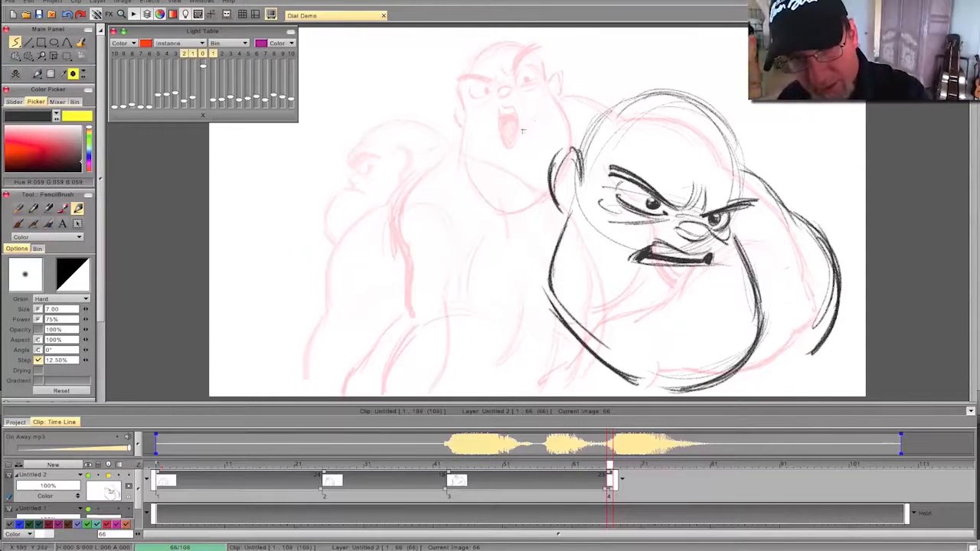
- Rough in a long arching upper back from the head down to the near shoulder, with a light chest line below
{"action": "mouse_move", "coordinate": [464, 155]}
{"action": "left_mouse_down"}
{"action": "mouse_move", "coordinate": [572, 121]}
{"action": "mouse_move", "coordinate": [469, 144]}
{"action": "left_mouse_up"}
{"action": "left_click_drag", "start_coordinate": [539, 115], "coordinate": [430, 170]}
{"action": "left_click_drag", "start_coordinate": [473, 147], "coordinate": [409, 200]}
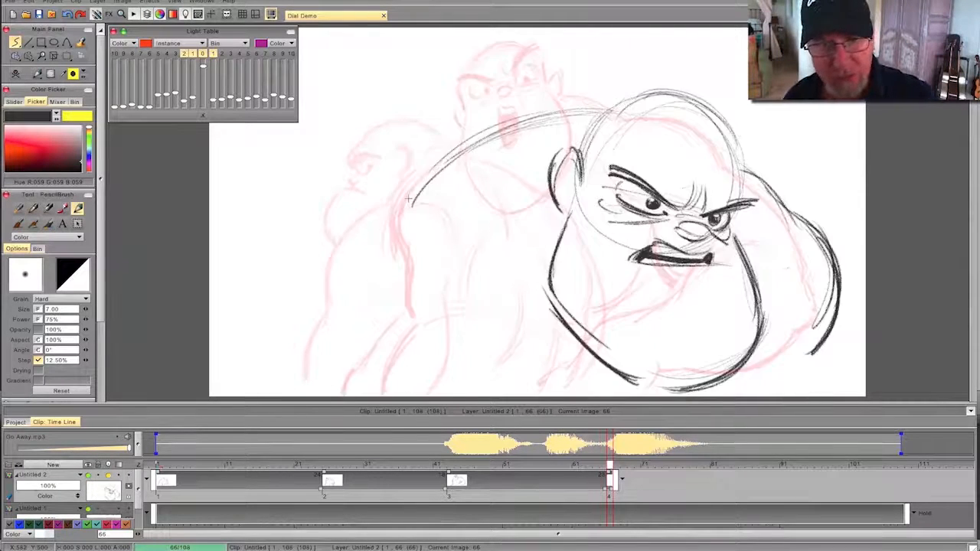
{"action": "mouse_move", "coordinate": [412, 187]}
{"action": "left_mouse_down"}
{"action": "mouse_move", "coordinate": [314, 264]}
{"action": "mouse_move", "coordinate": [389, 259]}
{"action": "left_mouse_up"}
{"action": "left_click_drag", "start_coordinate": [499, 270], "coordinate": [427, 263]}
- Draw a dark curve for the near arm's inner contour at the canvas's lower edge, flipping against the previous pose
{"action": "left_click_drag", "start_coordinate": [490, 314], "coordinate": [470, 357]}
{"action": "left_click_drag", "start_coordinate": [468, 356], "coordinate": [412, 383]}
{"action": "left_click_drag", "start_coordinate": [474, 332], "coordinate": [401, 390]}
{"action": "left_click_drag", "start_coordinate": [467, 353], "coordinate": [408, 394]}
{"action": "left_click_drag", "start_coordinate": [429, 389], "coordinate": [398, 396]}
{"action": "key", "text": "Left"}
{"action": "key", "text": "Right"}
{"action": "key", "text": "Left"}
{"action": "key", "text": "Right"}
- Draw the near shoulder and arm sweeping back from the upper back to the canvas edge
{"action": "left_click_drag", "start_coordinate": [389, 201], "coordinate": [305, 260]}
{"action": "mouse_move", "coordinate": [354, 218]}
{"action": "left_mouse_down"}
{"action": "mouse_move", "coordinate": [287, 291]}
{"action": "mouse_move", "coordinate": [248, 299]}
{"action": "left_mouse_up"}
{"action": "mouse_move", "coordinate": [298, 271]}
{"action": "left_mouse_down"}
{"action": "mouse_move", "coordinate": [210, 333]}
{"action": "mouse_move", "coordinate": [307, 249]}
{"action": "mouse_move", "coordinate": [381, 209]}
{"action": "left_mouse_up"}
{"action": "left_click_drag", "start_coordinate": [378, 205], "coordinate": [219, 326]}
{"action": "key", "text": "Left"}
{"action": "key", "text": "Right"}
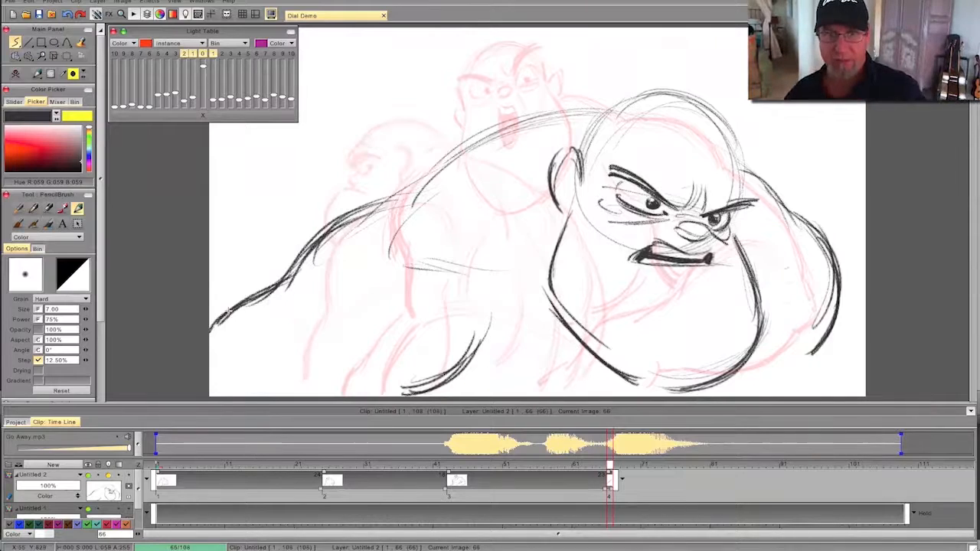
- Erase the lower stretch of the near arm line that runs out to the canvas edge
{"action": "key", "text": "Left"}
{"action": "key", "text": "Right"}
{"action": "left_click_drag", "start_coordinate": [290, 277], "coordinate": [214, 328]}
{"action": "left_click_drag", "start_coordinate": [303, 254], "coordinate": [284, 286]}
{"action": "key", "text": "Left"}
{"action": "key", "text": "Right"}
- Redraw the near shoulder and arm with heavy strokes dropping steeply to the lower canvas edge, checking against the previous pose
{"action": "left_click_drag", "start_coordinate": [415, 186], "coordinate": [330, 233]}
{"action": "mouse_move", "coordinate": [317, 244]}
{"action": "left_mouse_down"}
{"action": "mouse_move", "coordinate": [293, 308]}
{"action": "mouse_move", "coordinate": [236, 378]}
{"action": "left_mouse_up"}
{"action": "left_click_drag", "start_coordinate": [289, 310], "coordinate": [221, 396]}
{"action": "left_click_drag", "start_coordinate": [277, 317], "coordinate": [222, 396]}
{"action": "left_click_drag", "start_coordinate": [302, 271], "coordinate": [281, 318]}
{"action": "mouse_move", "coordinate": [401, 199]}
{"action": "left_mouse_down"}
{"action": "mouse_move", "coordinate": [334, 231]}
{"action": "mouse_move", "coordinate": [289, 319]}
{"action": "mouse_move", "coordinate": [236, 383]}
{"action": "left_mouse_up"}
{"action": "key", "text": "Left"}
{"action": "key", "text": "Right"}
{"action": "key", "text": "Left"}
{"action": "key", "text": "Right"}
- Darken the far upper arm, add its forearm line to the canvas edge, and draw a chest curve beneath the jaw
{"action": "left_click_drag", "start_coordinate": [788, 210], "coordinate": [836, 286]}
{"action": "left_click_drag", "start_coordinate": [824, 241], "coordinate": [812, 353]}
{"action": "mouse_move", "coordinate": [835, 291]}
{"action": "left_mouse_down"}
{"action": "mouse_move", "coordinate": [866, 337]}
{"action": "mouse_move", "coordinate": [867, 357]}
{"action": "left_mouse_up"}
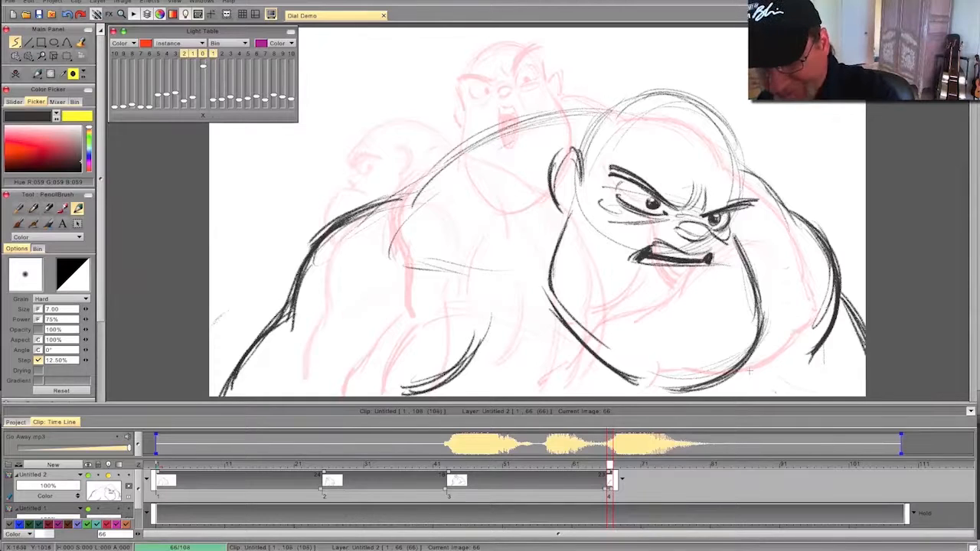
{"action": "left_click_drag", "start_coordinate": [794, 342], "coordinate": [761, 396]}
{"action": "left_click_drag", "start_coordinate": [794, 366], "coordinate": [767, 396]}
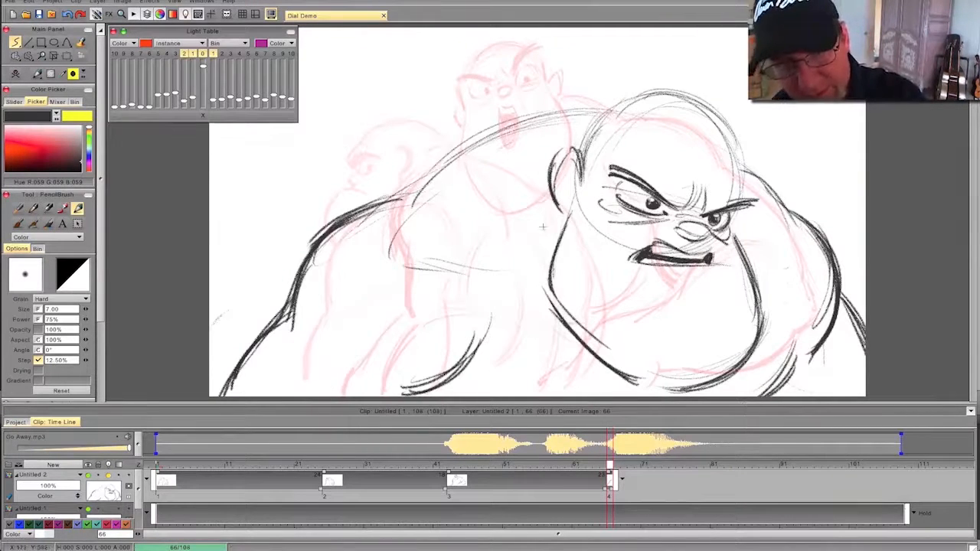
{"action": "key", "text": "Left"}
{"action": "key", "text": "Right"}
- Add forehead and brow creases and darken the skull contour, flipping against the previous pose
{"action": "left_click_drag", "start_coordinate": [756, 195], "coordinate": [727, 203]}
{"action": "left_click_drag", "start_coordinate": [746, 168], "coordinate": [752, 175]}
{"action": "left_click_drag", "start_coordinate": [640, 136], "coordinate": [665, 152]}
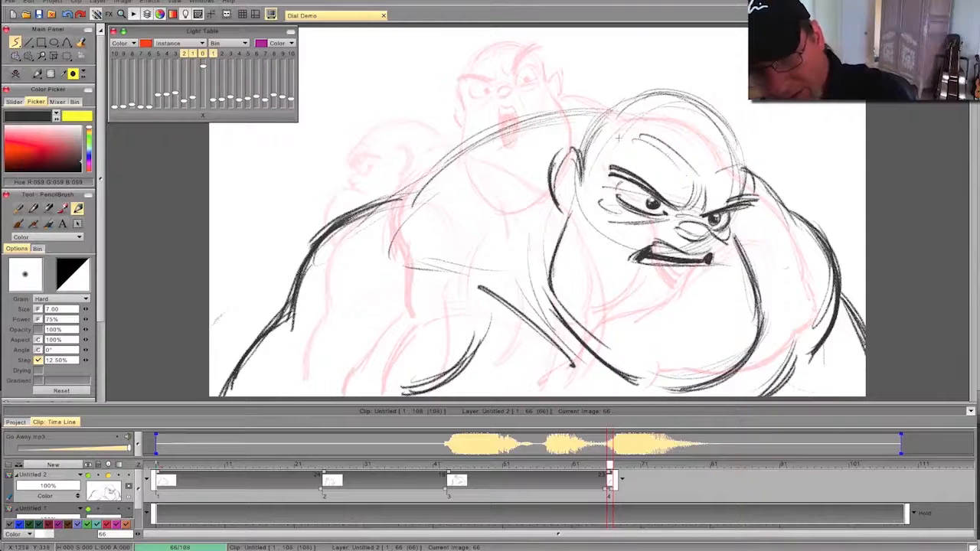
{"action": "mouse_move", "coordinate": [739, 164]}
{"action": "left_mouse_down"}
{"action": "mouse_move", "coordinate": [731, 131]}
{"action": "mouse_move", "coordinate": [632, 98]}
{"action": "mouse_move", "coordinate": [585, 132]}
{"action": "left_mouse_up"}
{"action": "mouse_move", "coordinate": [689, 223]}
{"action": "left_mouse_down"}
{"action": "mouse_move", "coordinate": [677, 222]}
{"action": "mouse_move", "coordinate": [705, 211]}
{"action": "left_mouse_up"}
{"action": "key", "text": "Left"}
{"action": "key", "text": "Right"}
{"action": "key", "text": "Left"}
{"action": "key", "text": "Right"}
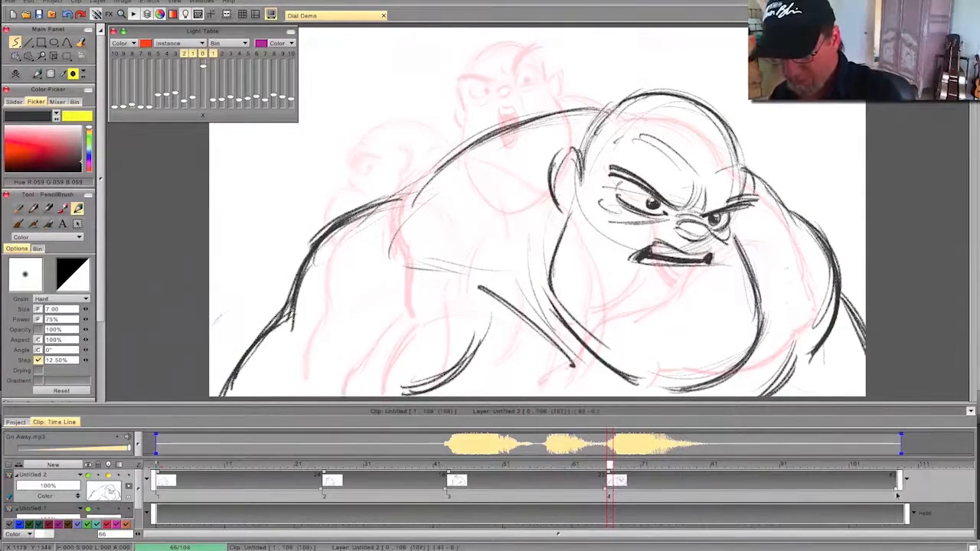
- Scrub back through the key poses and play the animation with the dialogue sound
{"action": "mouse_move", "coordinate": [611, 466]}
{"action": "left_mouse_down"}
{"action": "mouse_move", "coordinate": [334, 496]}
{"action": "mouse_move", "coordinate": [159, 494]}
{"action": "mouse_move", "coordinate": [791, 482]}
{"action": "mouse_move", "coordinate": [249, 483]}
{"action": "left_mouse_up"}
{"action": "left_click", "coordinate": [46, 374]}
{"action": "left_click", "coordinate": [37, 333]}
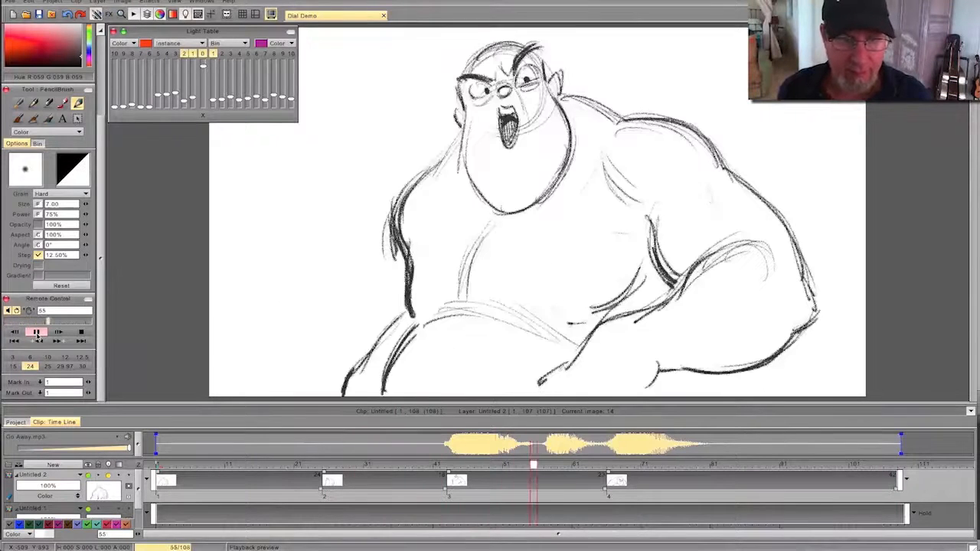
{"action": "left_click", "coordinate": [83, 333]}
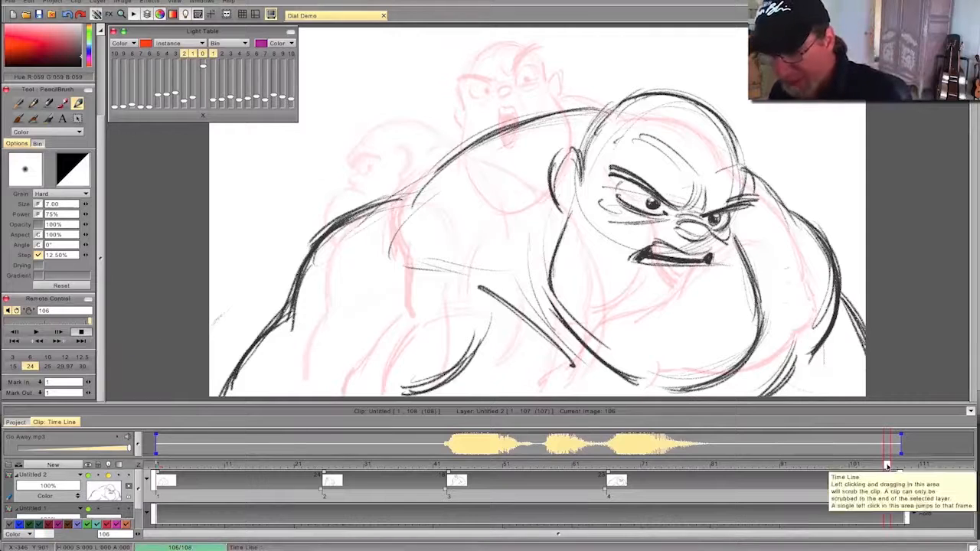
- Insert a blank drawing at frame 14 between the first two poses and shift its start to frame 17
{"action": "left_click_drag", "start_coordinate": [886, 464], "coordinate": [156, 480]}
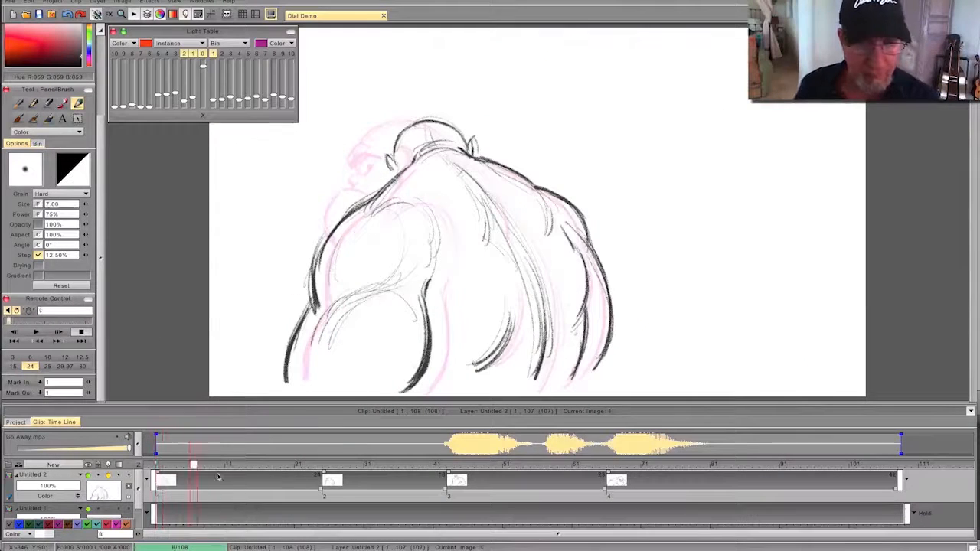
{"action": "left_click", "coordinate": [339, 465]}
{"action": "mouse_move", "coordinate": [368, 476]}
{"action": "left_mouse_down"}
{"action": "mouse_move", "coordinate": [208, 467]}
{"action": "mouse_move", "coordinate": [253, 473]}
{"action": "left_mouse_up"}
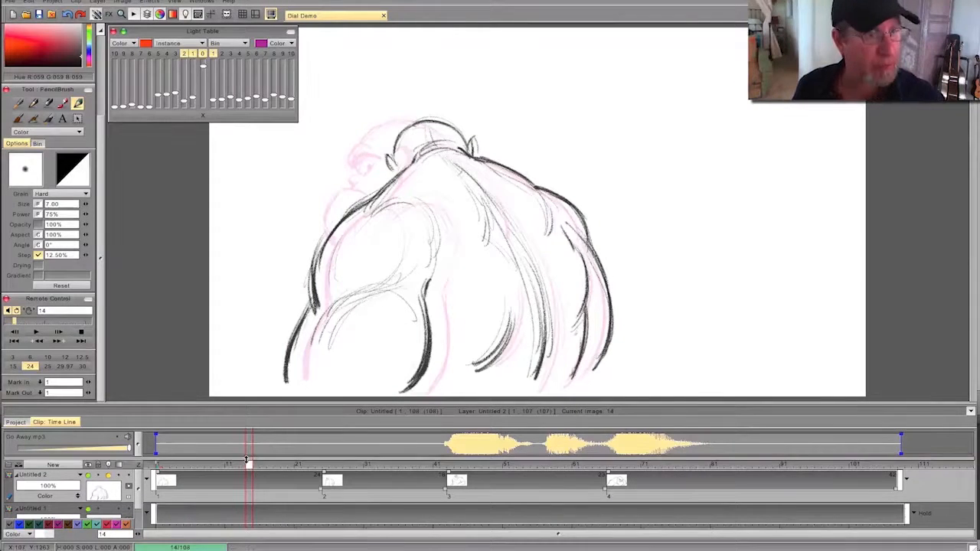
{"action": "left_click", "coordinate": [15, 74]}
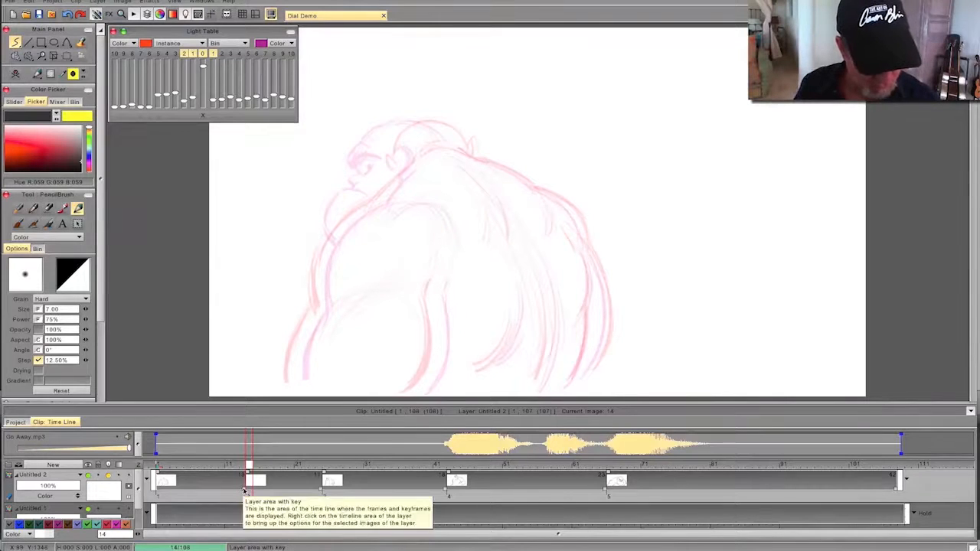
{"action": "left_click_drag", "start_coordinate": [247, 474], "coordinate": [271, 468]}
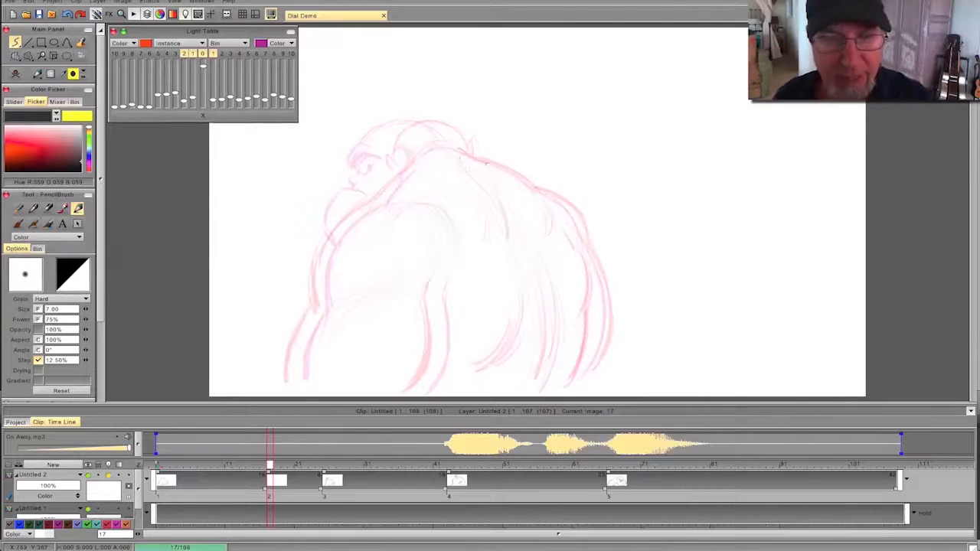
- Draw the in-between's back contour from the neck over the far shoulder and down both edges of the far arm
{"action": "key", "text": "Left"}
{"action": "key", "text": "Right"}
{"action": "left_click_drag", "start_coordinate": [456, 148], "coordinate": [478, 159]}
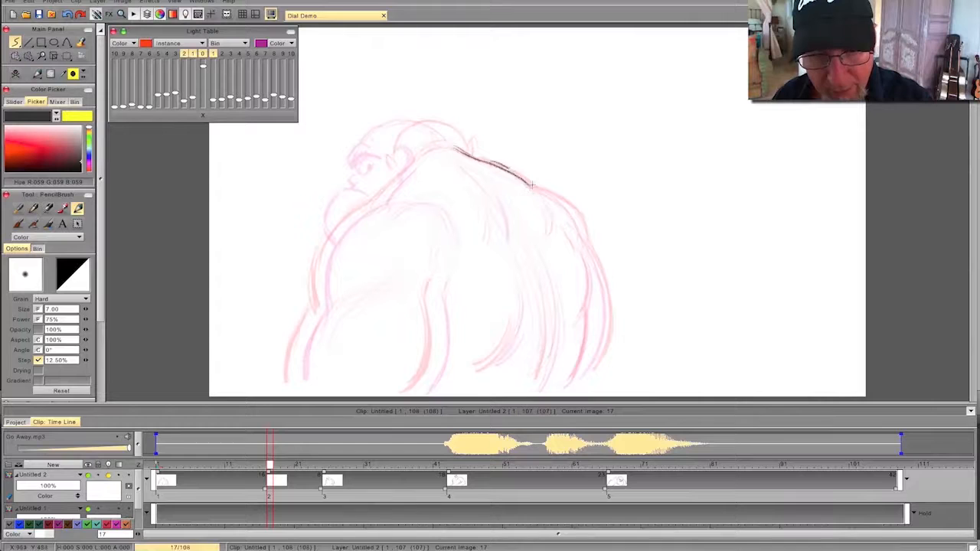
{"action": "left_click_drag", "start_coordinate": [577, 214], "coordinate": [586, 236]}
{"action": "left_click_drag", "start_coordinate": [537, 188], "coordinate": [581, 229]}
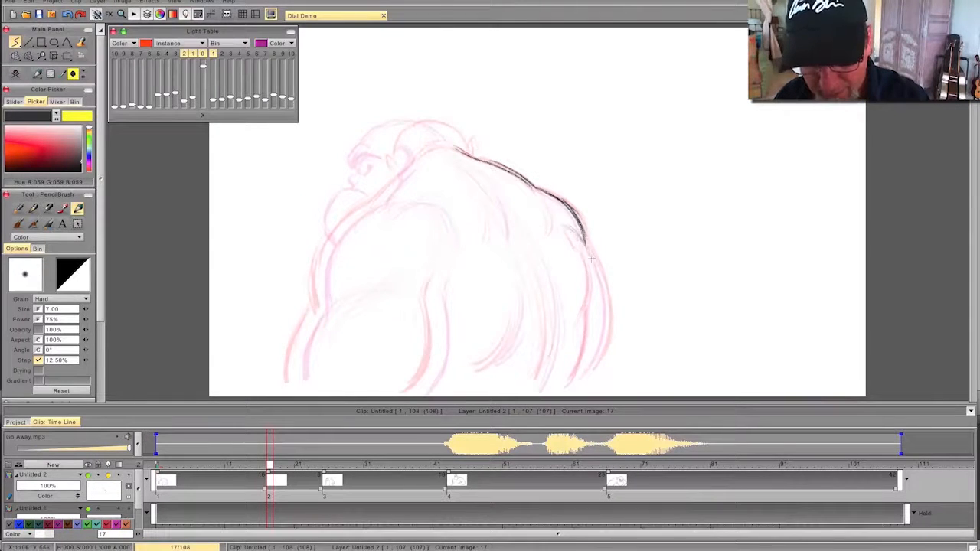
{"action": "left_click_drag", "start_coordinate": [606, 282], "coordinate": [585, 381]}
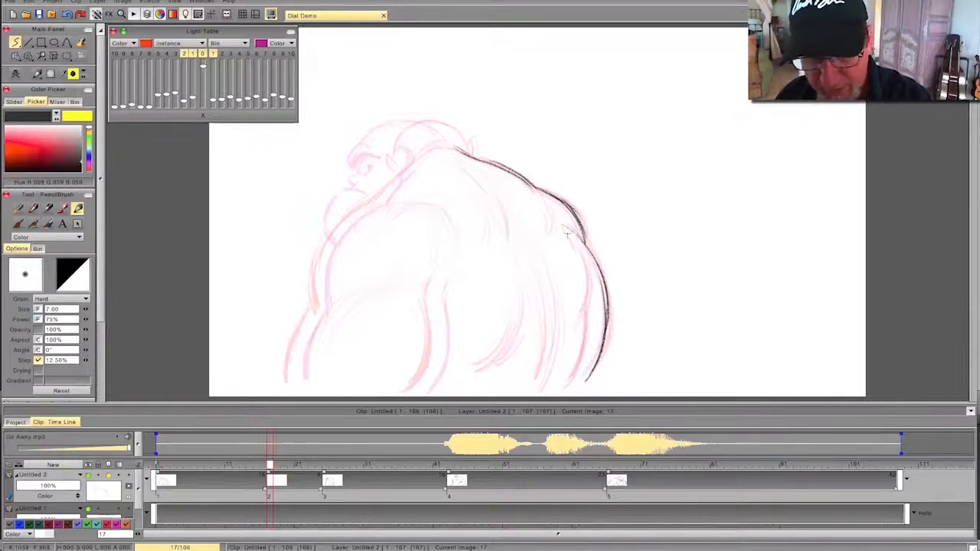
{"action": "mouse_move", "coordinate": [564, 227]}
{"action": "left_mouse_down"}
{"action": "mouse_move", "coordinate": [580, 254]}
{"action": "mouse_move", "coordinate": [563, 392]}
{"action": "left_mouse_up"}
{"action": "key", "text": "Left"}
{"action": "key", "text": "Right"}
- Sketch the in-between's lower spine curve and the upper-back crease, flipping against the first pose
{"action": "left_click_drag", "start_coordinate": [538, 268], "coordinate": [538, 359]}
{"action": "left_click_drag", "start_coordinate": [551, 311], "coordinate": [529, 245]}
{"action": "key", "text": "Left"}
{"action": "key", "text": "Right"}
{"action": "key", "text": "Left"}
{"action": "key", "text": "Right"}
{"action": "left_click_drag", "start_coordinate": [492, 235], "coordinate": [486, 197]}
{"action": "key", "text": "Left"}
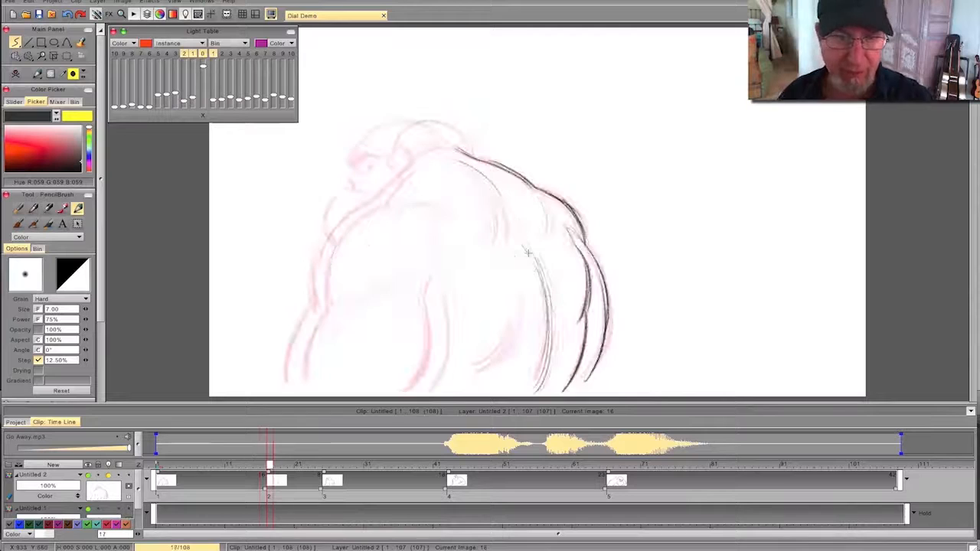
- Draw the near side's outer contour from the neck over the shoulder and down the arm, midway between the poses
{"action": "mouse_move", "coordinate": [418, 159]}
{"action": "left_mouse_down"}
{"action": "mouse_move", "coordinate": [322, 250]}
{"action": "mouse_move", "coordinate": [331, 241]}
{"action": "mouse_move", "coordinate": [317, 292]}
{"action": "left_mouse_up"}
{"action": "left_click_drag", "start_coordinate": [298, 356], "coordinate": [293, 377]}
{"action": "key", "text": "Left"}
{"action": "key", "text": "Right"}
{"action": "key", "text": "Left"}
{"action": "key", "text": "Right"}
- Draw the near arm's inner contour with heavy strokes and flip between drawings to check its movement
{"action": "mouse_move", "coordinate": [437, 310]}
{"action": "left_mouse_down"}
{"action": "mouse_move", "coordinate": [435, 365]}
{"action": "mouse_move", "coordinate": [420, 392]}
{"action": "left_mouse_up"}
{"action": "left_click_drag", "start_coordinate": [435, 295], "coordinate": [415, 392]}
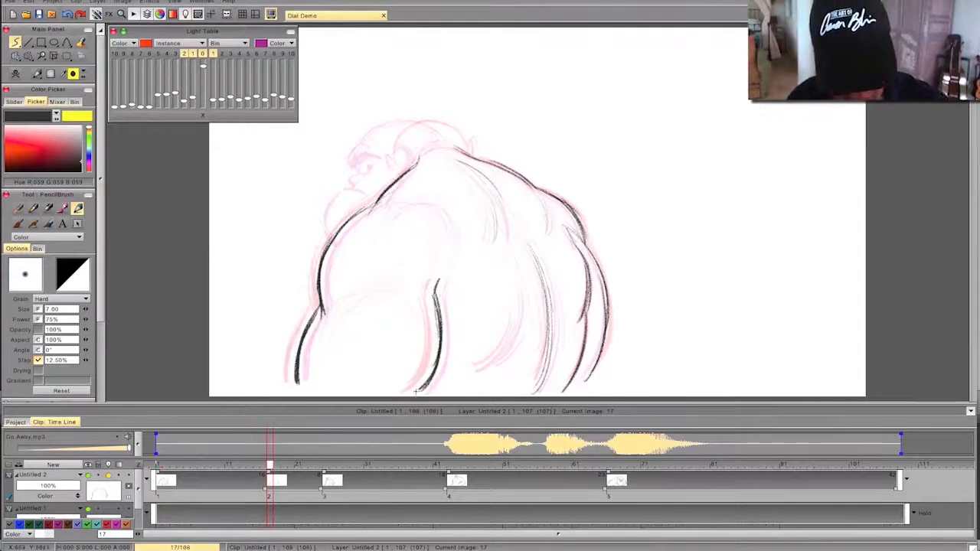
{"action": "key", "text": "Left"}
{"action": "key", "text": "Right"}
{"action": "key", "text": "Left"}
{"action": "key", "text": "Right"}
{"action": "key", "text": "Left"}
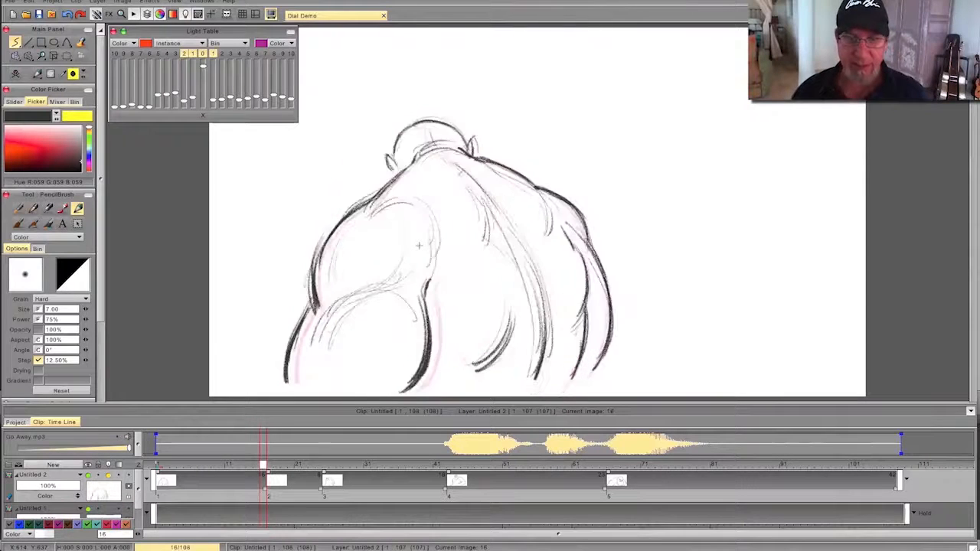
{"action": "key", "text": "Right"}
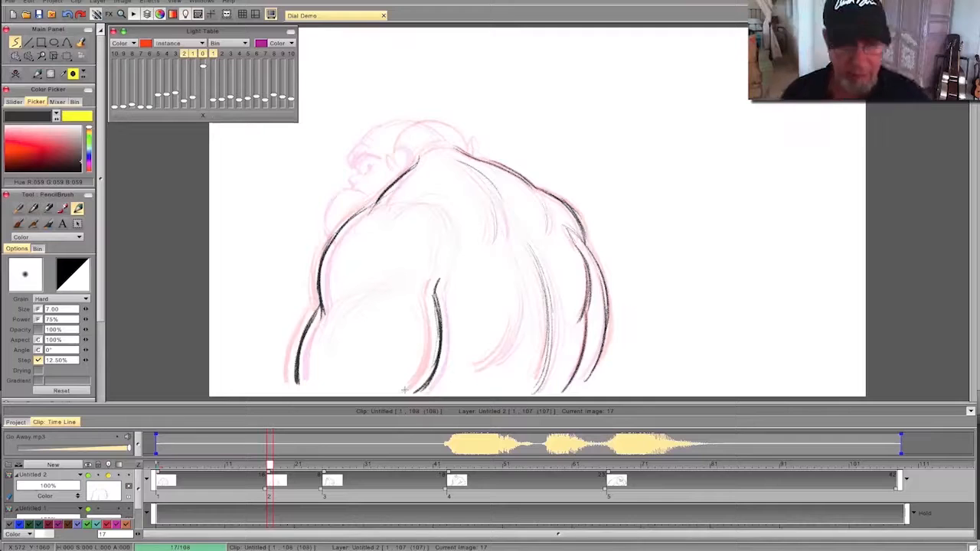
{"action": "key", "text": "Left"}
{"action": "key", "text": "Right"}
- Add light muscle curves across the near upper arm and around the shoulder
{"action": "mouse_move", "coordinate": [426, 295]}
{"action": "left_mouse_down"}
{"action": "mouse_move", "coordinate": [422, 319]}
{"action": "mouse_move", "coordinate": [379, 294]}
{"action": "mouse_move", "coordinate": [338, 320]}
{"action": "left_mouse_up"}
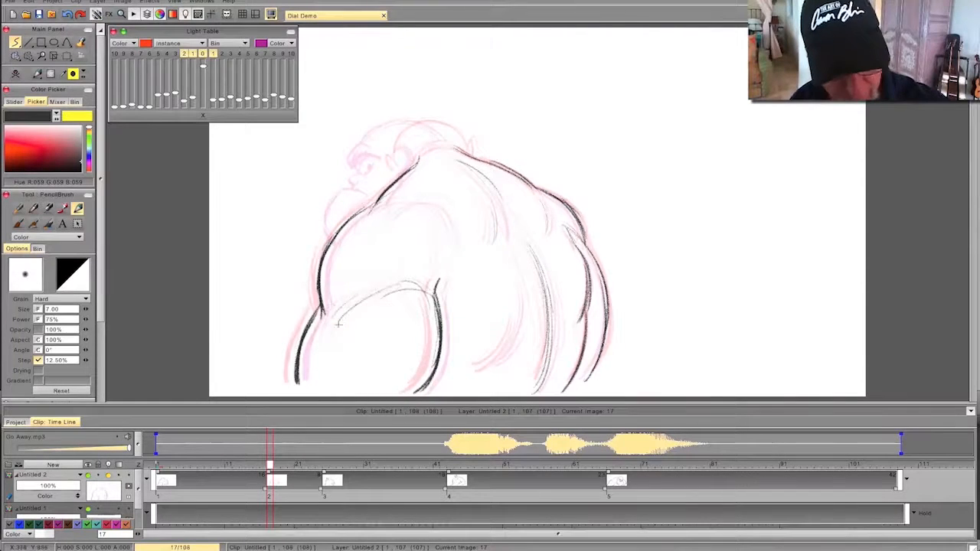
{"action": "key", "text": "Left"}
{"action": "key", "text": "Right"}
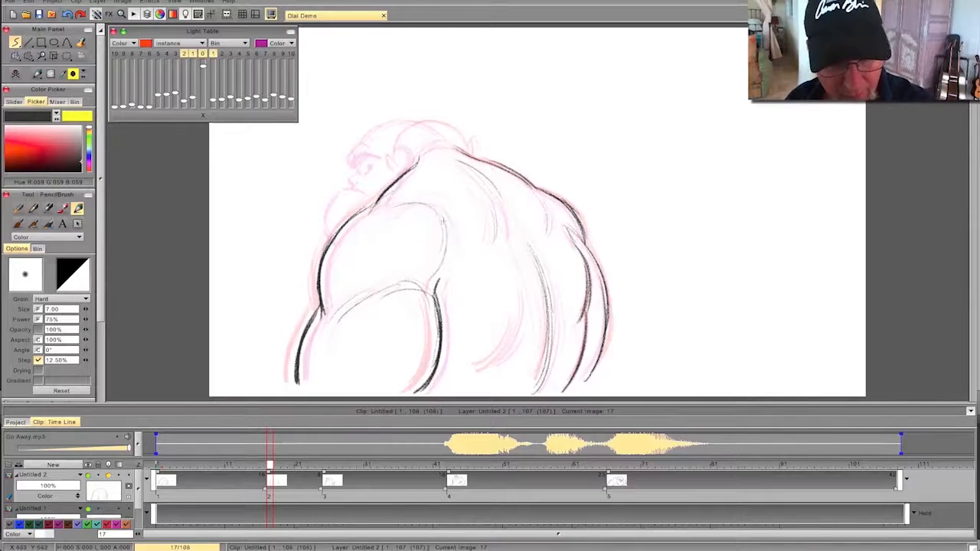
{"action": "key", "text": "Left"}
{"action": "key", "text": "Right"}
- Draw the back of the neck, the top of the head and both ears, flipping against the first pose
{"action": "left_click_drag", "start_coordinate": [464, 164], "coordinate": [447, 157]}
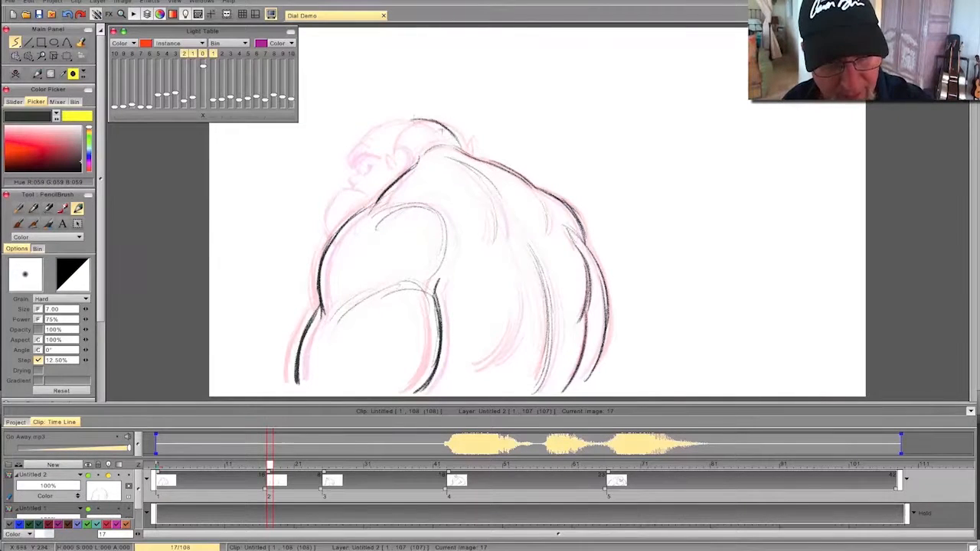
{"action": "key", "text": "Left"}
{"action": "key", "text": "Right"}
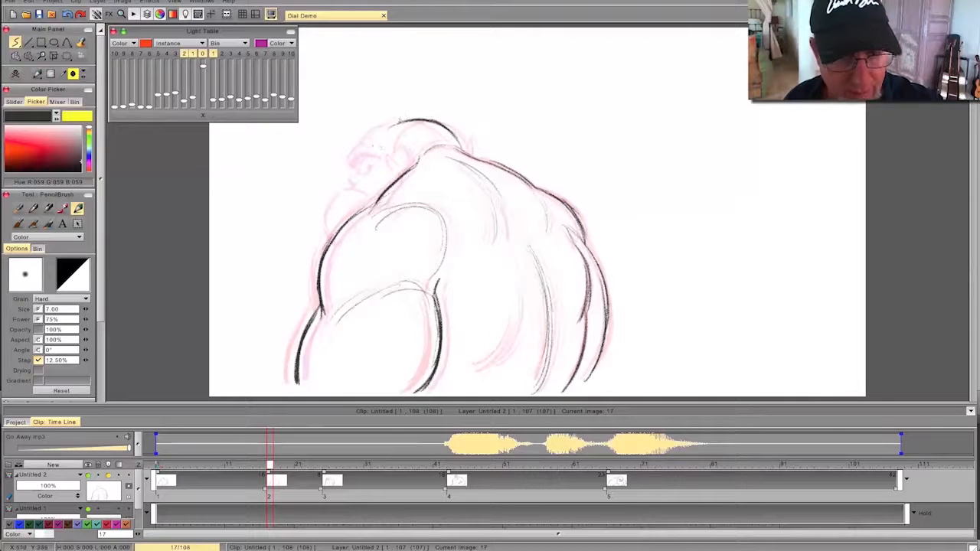
{"action": "key", "text": "Left"}
{"action": "key", "text": "Right"}
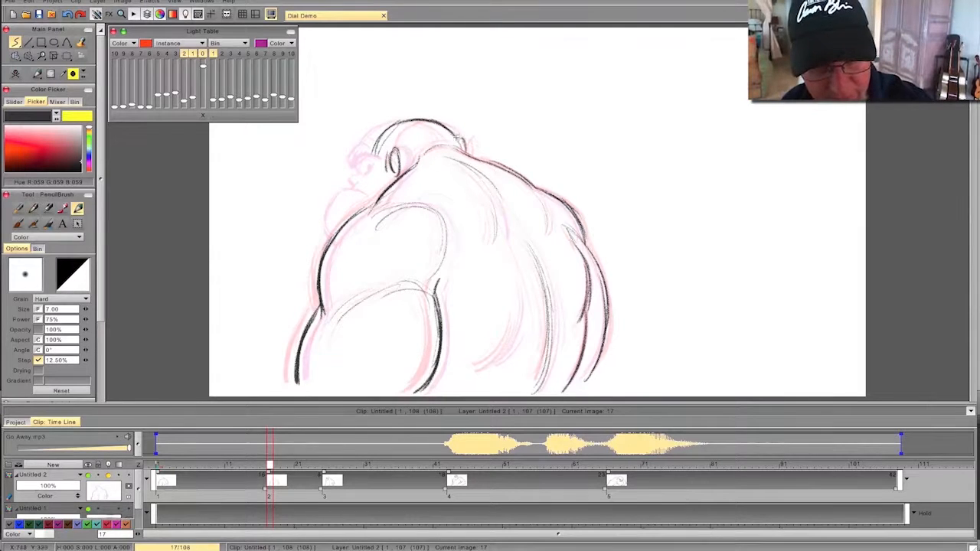
{"action": "key", "text": "Left"}
{"action": "key", "text": "Right"}
{"action": "key", "text": "Left"}
{"action": "key", "text": "Right"}
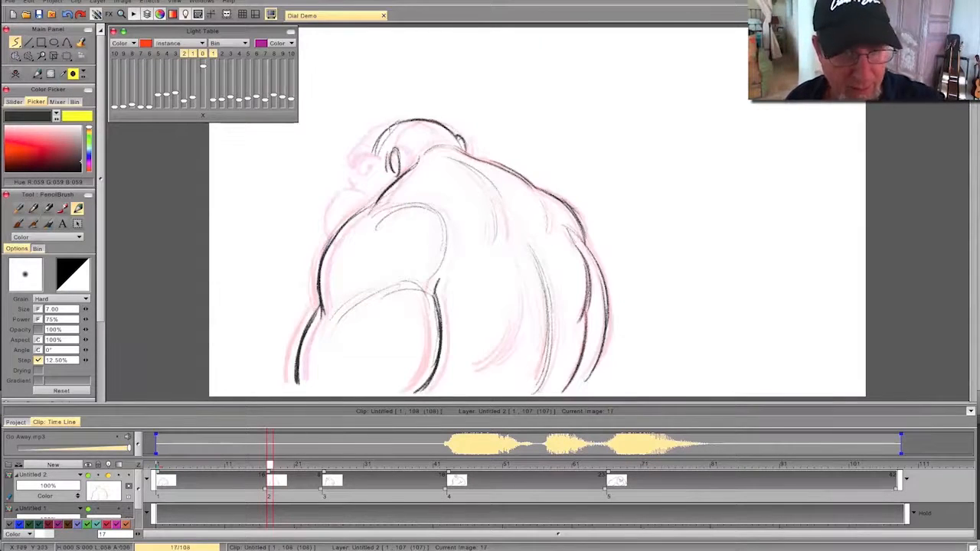
- Draw the turned face's brow, cheek, mouth and jutting jaw profile on the in-between
{"action": "mouse_move", "coordinate": [363, 157]}
{"action": "left_mouse_down"}
{"action": "mouse_move", "coordinate": [376, 137]}
{"action": "mouse_move", "coordinate": [366, 146]}
{"action": "left_mouse_up"}
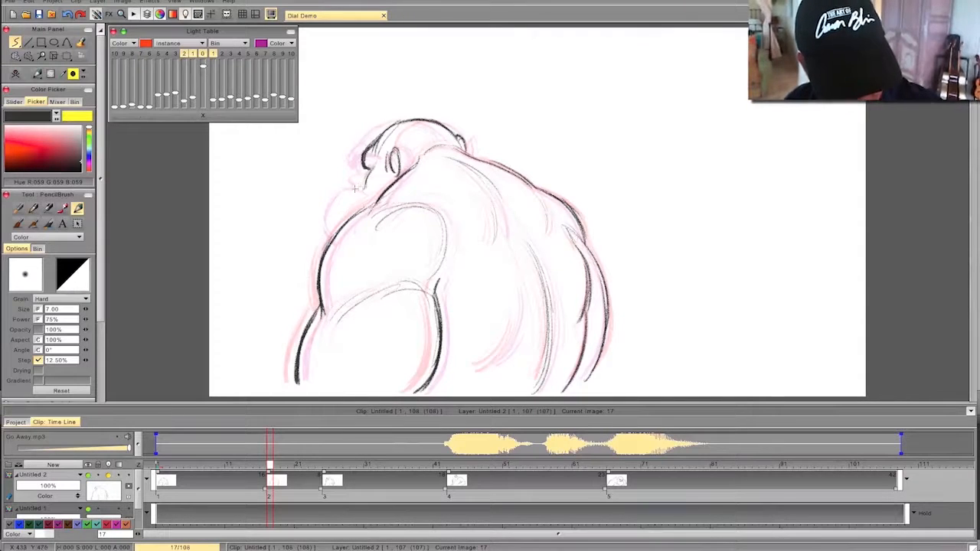
{"action": "left_click_drag", "start_coordinate": [349, 196], "coordinate": [340, 227]}
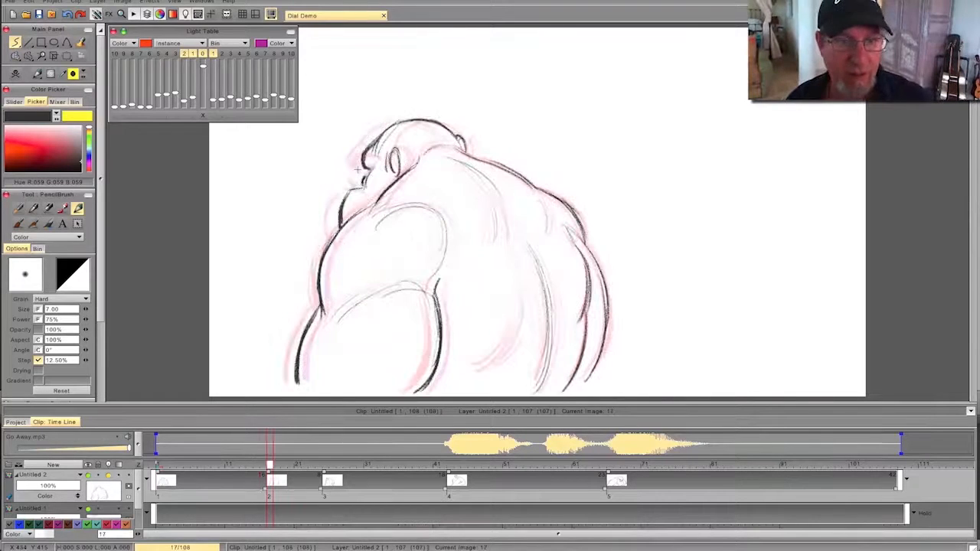
{"action": "left_click_drag", "start_coordinate": [371, 170], "coordinate": [365, 184]}
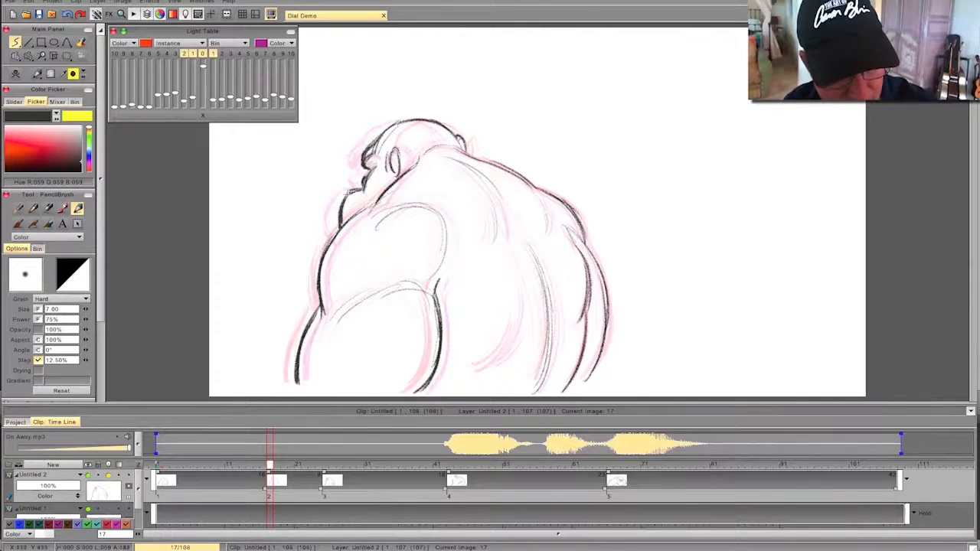
- Delay the start of the next key pose on the timeline and insert a blank drawing at frame 21
{"action": "mouse_move", "coordinate": [270, 465]}
{"action": "left_mouse_down"}
{"action": "mouse_move", "coordinate": [186, 464]}
{"action": "mouse_move", "coordinate": [385, 464]}
{"action": "mouse_move", "coordinate": [262, 464]}
{"action": "left_mouse_up"}
{"action": "mouse_move", "coordinate": [193, 483]}
{"action": "left_mouse_down"}
{"action": "mouse_move", "coordinate": [400, 466]}
{"action": "mouse_move", "coordinate": [216, 483]}
{"action": "mouse_move", "coordinate": [435, 472]}
{"action": "mouse_move", "coordinate": [230, 475]}
{"action": "mouse_move", "coordinate": [457, 474]}
{"action": "mouse_move", "coordinate": [255, 473]}
{"action": "mouse_move", "coordinate": [378, 480]}
{"action": "mouse_move", "coordinate": [352, 482]}
{"action": "left_mouse_up"}
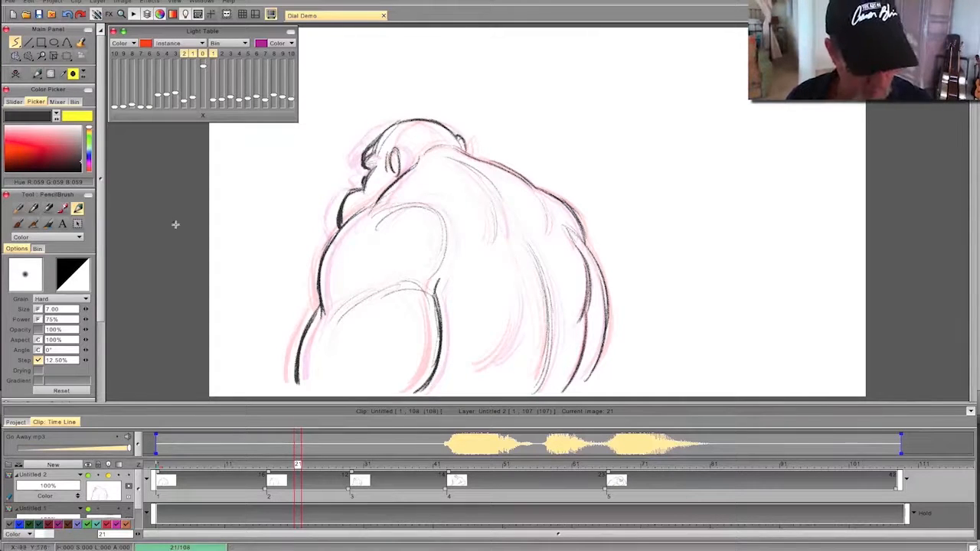
- Clear the drawing at frame 21 and draw the top of the head, the forehead and the ear
{"action": "left_click", "coordinate": [15, 74]}
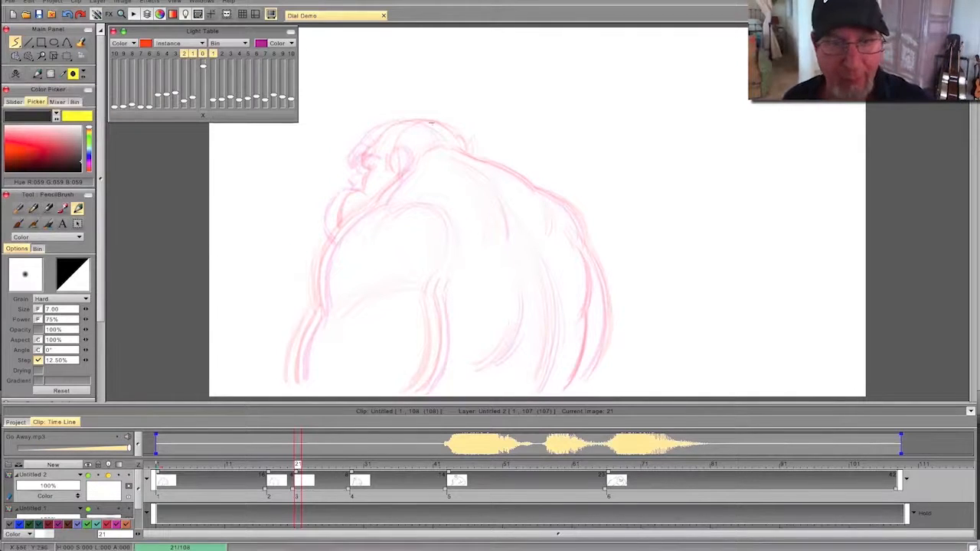
{"action": "left_click_drag", "start_coordinate": [399, 119], "coordinate": [442, 131]}
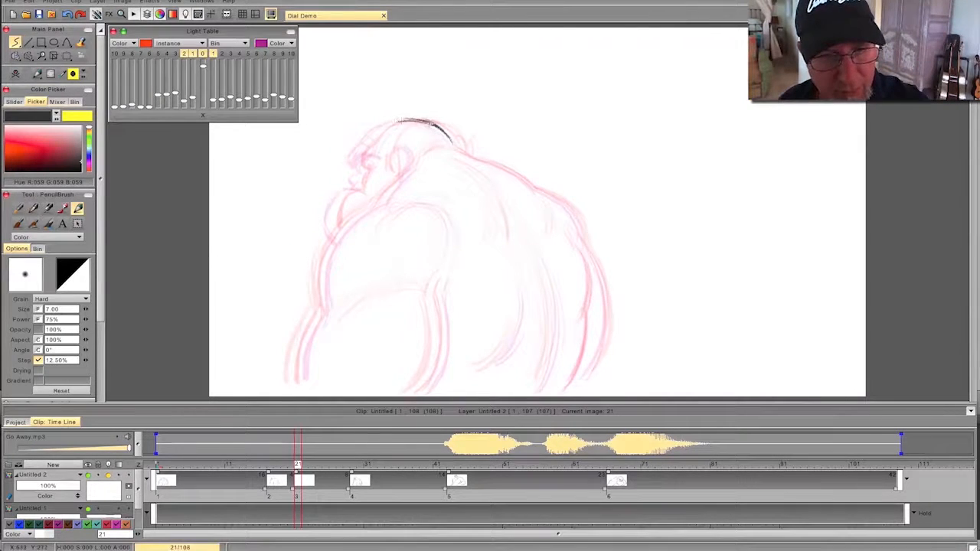
{"action": "left_click_drag", "start_coordinate": [369, 139], "coordinate": [356, 166]}
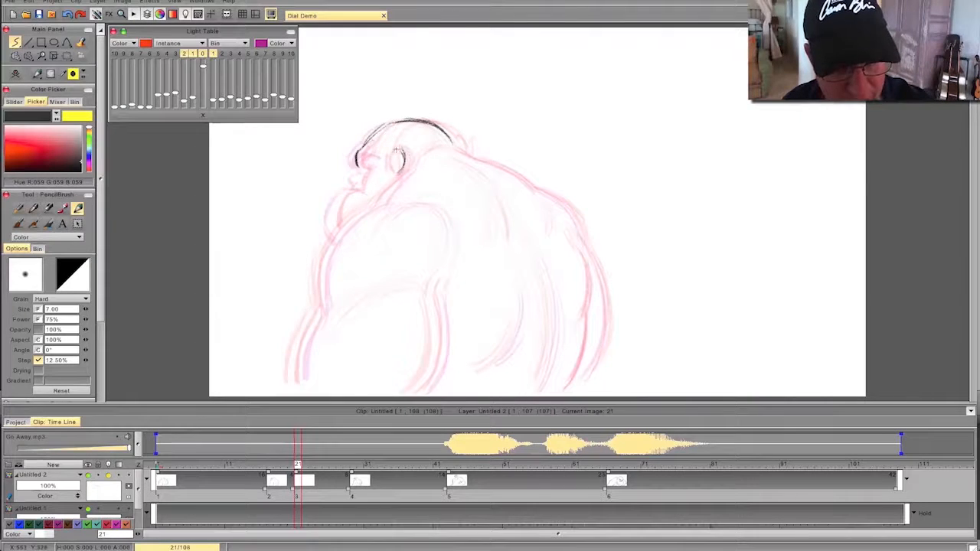
- Draw the outline of the back and the far arm's lines down to the canvas edge on frame 21
{"action": "left_click_drag", "start_coordinate": [459, 153], "coordinate": [563, 204]}
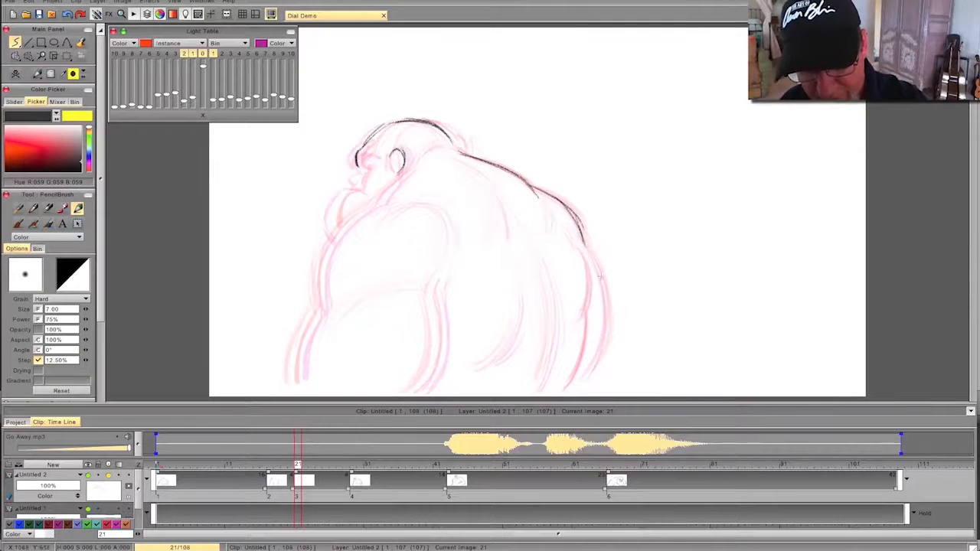
{"action": "mouse_move", "coordinate": [603, 328]}
{"action": "left_mouse_down"}
{"action": "mouse_move", "coordinate": [598, 379]}
{"action": "mouse_move", "coordinate": [575, 395]}
{"action": "left_mouse_up"}
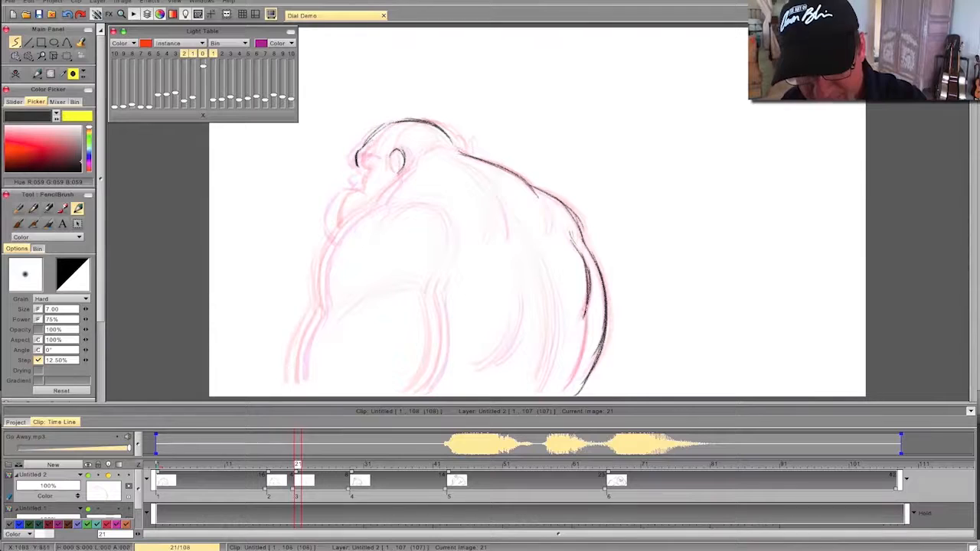
{"action": "left_click_drag", "start_coordinate": [562, 386], "coordinate": [559, 391]}
{"action": "key", "text": "Left"}
{"action": "key", "text": "Right"}
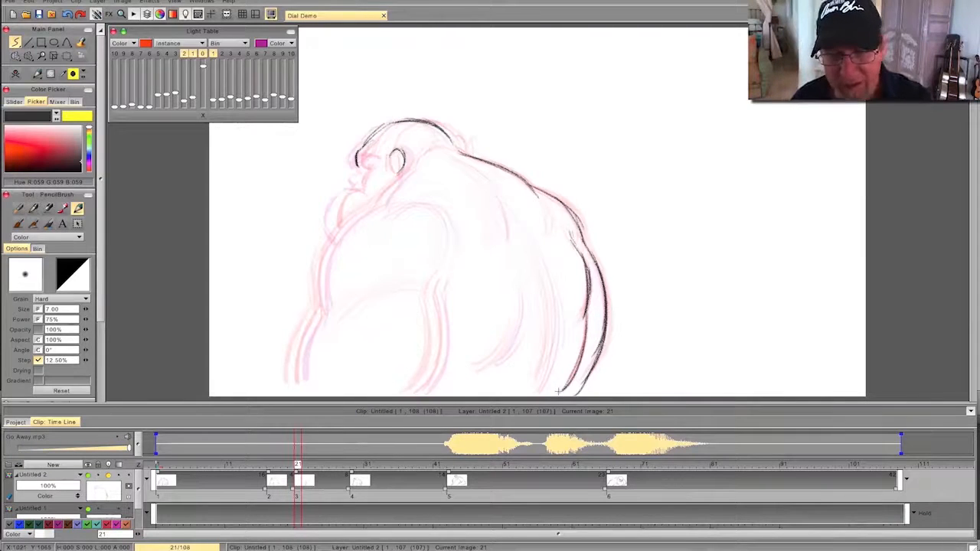
- Add the long spine curve and the shoulder-blade lines to the back, flipping against the previous drawing
{"action": "left_click_drag", "start_coordinate": [544, 277], "coordinate": [532, 395]}
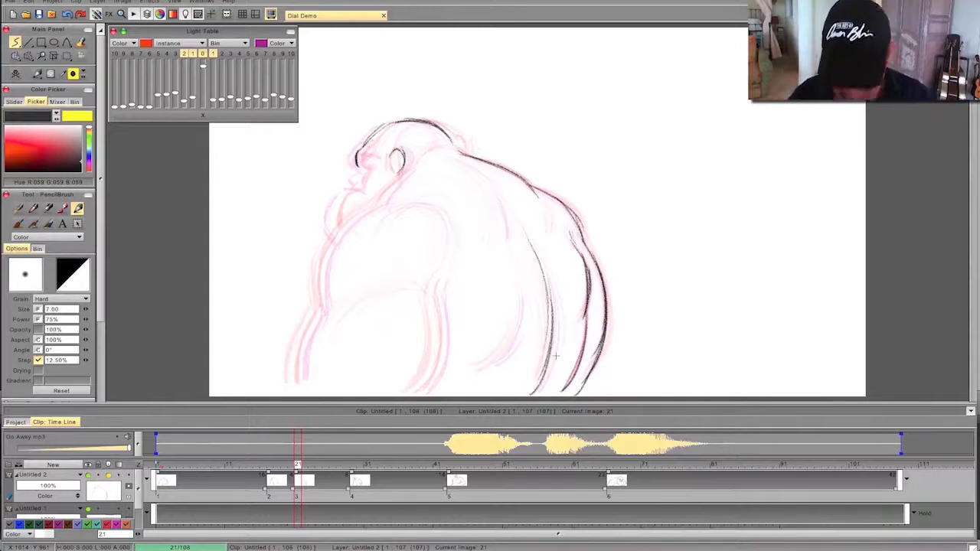
{"action": "key", "text": "Left"}
{"action": "key", "text": "Right"}
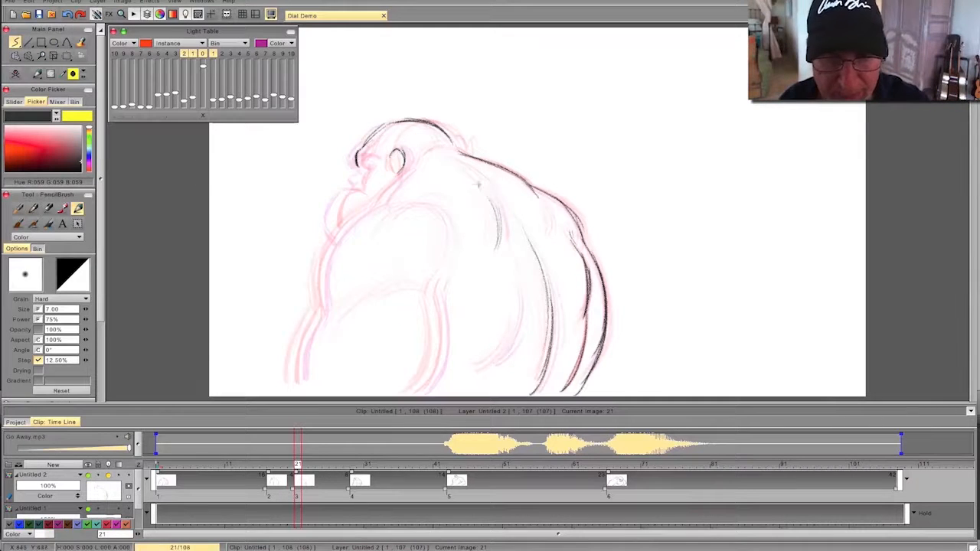
{"action": "key", "text": "Left"}
{"action": "key", "text": "Right"}
{"action": "key", "text": "Left"}
{"action": "key", "text": "Right"}
- Draw the neck, both contours of the near arm and the flank curve, hiding the second previous frame on the light table
{"action": "left_click_drag", "start_coordinate": [415, 163], "coordinate": [381, 201]}
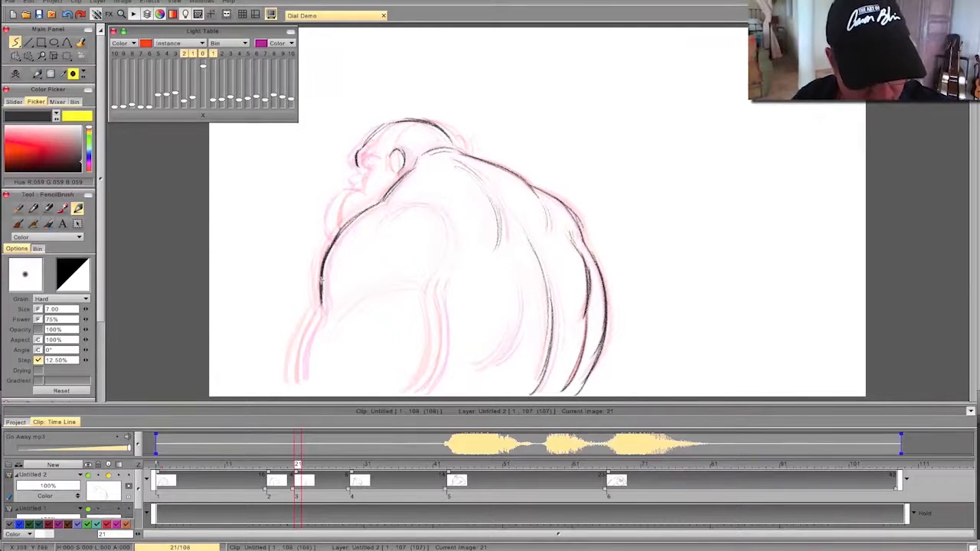
{"action": "mouse_move", "coordinate": [322, 280]}
{"action": "left_mouse_down"}
{"action": "mouse_move", "coordinate": [323, 312]}
{"action": "mouse_move", "coordinate": [298, 385]}
{"action": "left_mouse_up"}
{"action": "left_click", "coordinate": [184, 54]}
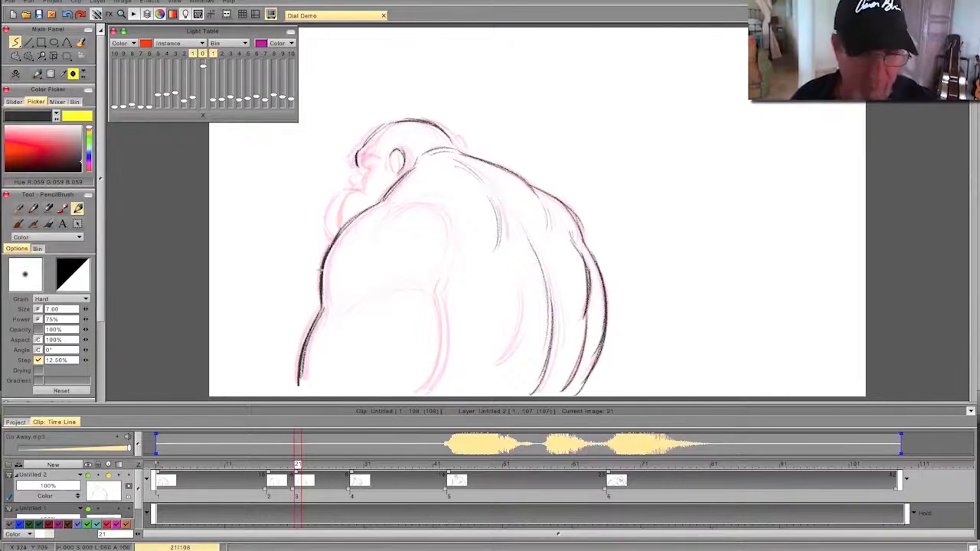
{"action": "mouse_move", "coordinate": [440, 303]}
{"action": "left_mouse_down"}
{"action": "mouse_move", "coordinate": [442, 366]}
{"action": "mouse_move", "coordinate": [421, 394]}
{"action": "left_mouse_up"}
{"action": "left_click_drag", "start_coordinate": [440, 282], "coordinate": [446, 359]}
{"action": "left_click_drag", "start_coordinate": [525, 285], "coordinate": [483, 371]}
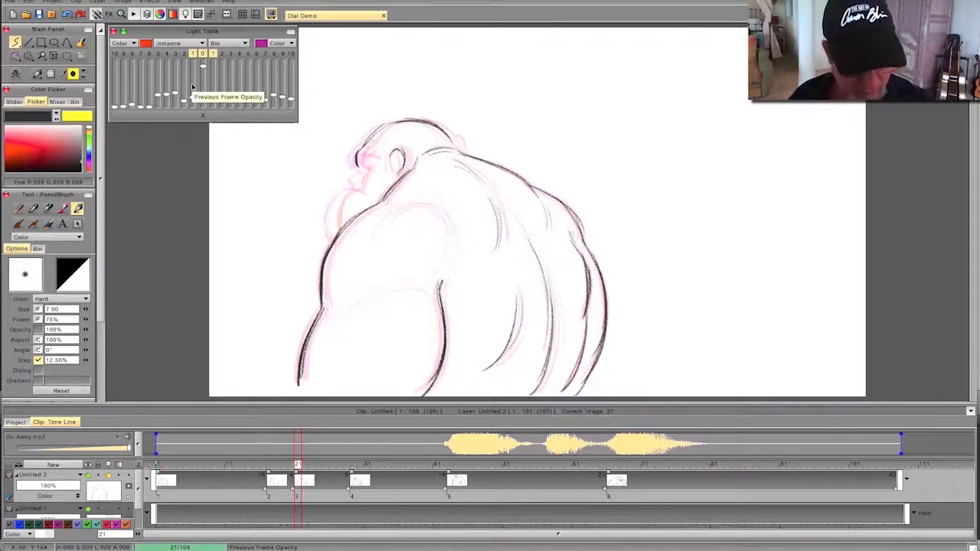
- Draw the missing flank curve behind the near arm on the frame 17 drawing
{"action": "left_click_drag", "start_coordinate": [298, 464], "coordinate": [270, 464]}
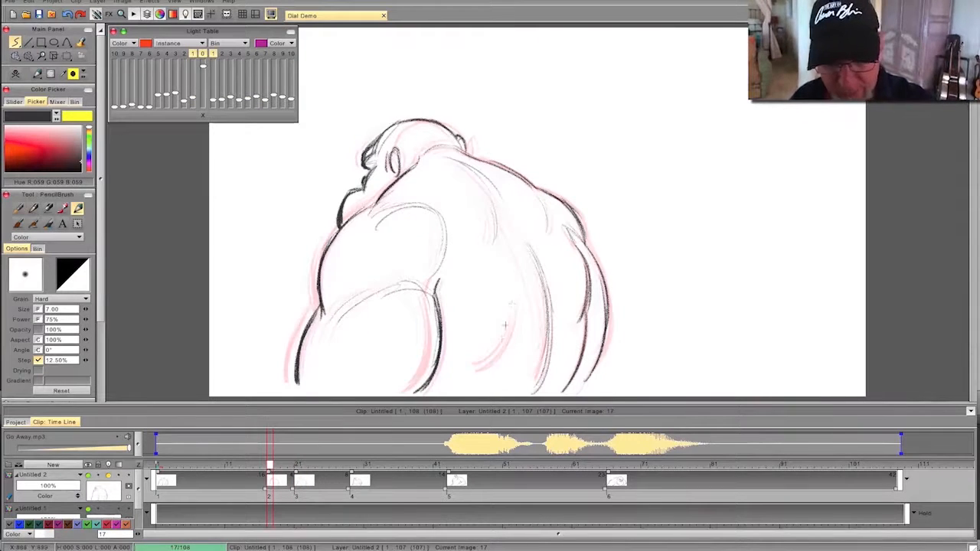
{"action": "left_click_drag", "start_coordinate": [512, 295], "coordinate": [472, 370]}
{"action": "left_click_drag", "start_coordinate": [516, 274], "coordinate": [468, 372]}
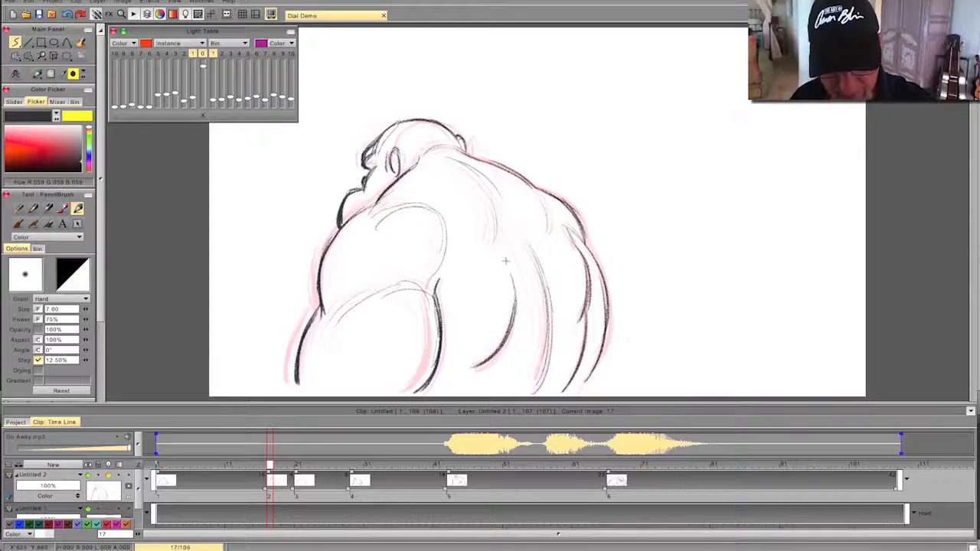
- Extend the flank curve upward on the frame 21 drawing, flipping against the previous drawing
{"action": "left_click_drag", "start_coordinate": [270, 464], "coordinate": [298, 464]}
{"action": "mouse_move", "coordinate": [516, 293]}
{"action": "left_mouse_down"}
{"action": "mouse_move", "coordinate": [499, 362]}
{"action": "mouse_move", "coordinate": [509, 265]}
{"action": "left_mouse_up"}
{"action": "key", "text": "Left"}
{"action": "key", "text": "Right"}
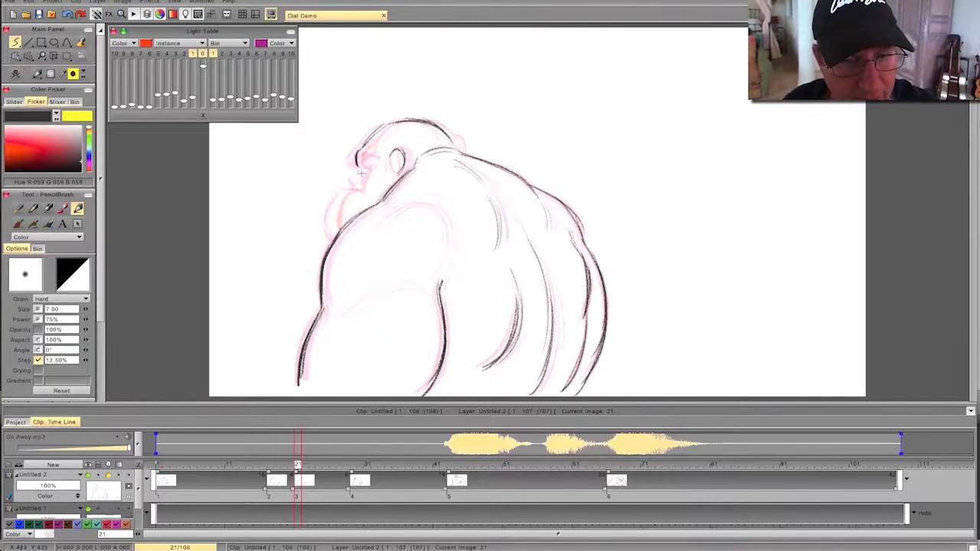
- Draw the face's eye, brow, nose, mouth and jutting jaw on frame 21, flipping against the previous drawing
{"action": "key", "text": "Left"}
{"action": "key", "text": "Right"}
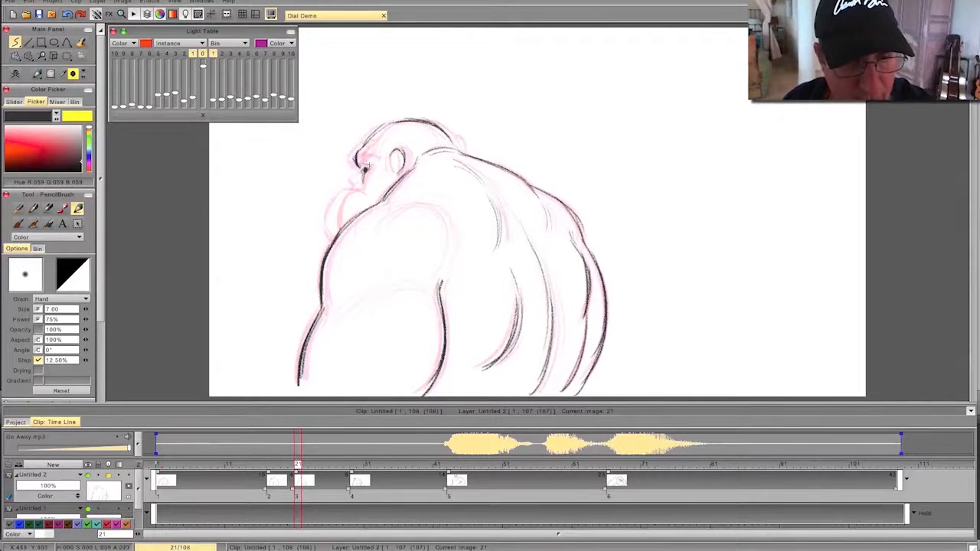
{"action": "key", "text": "Left"}
{"action": "key", "text": "Right"}
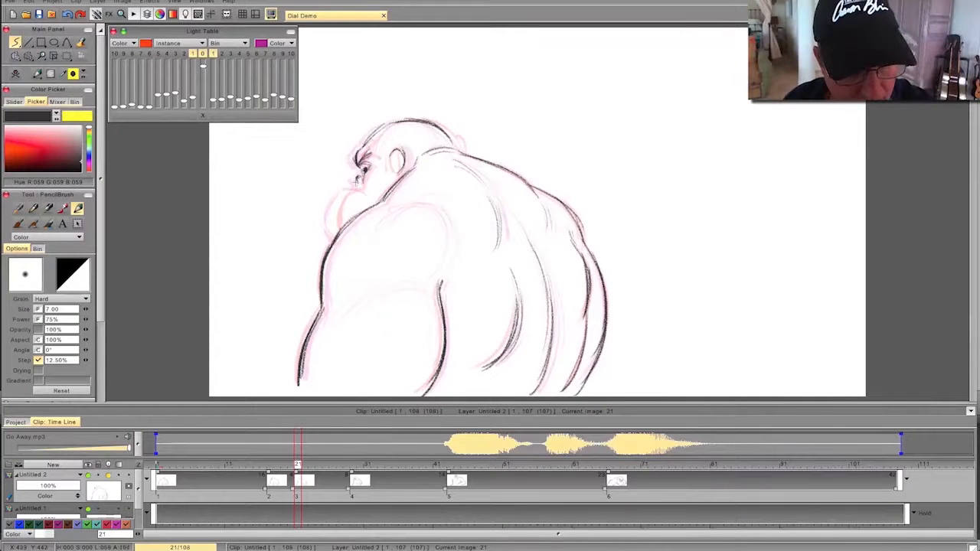
{"action": "key", "text": "Left"}
{"action": "key", "text": "Right"}
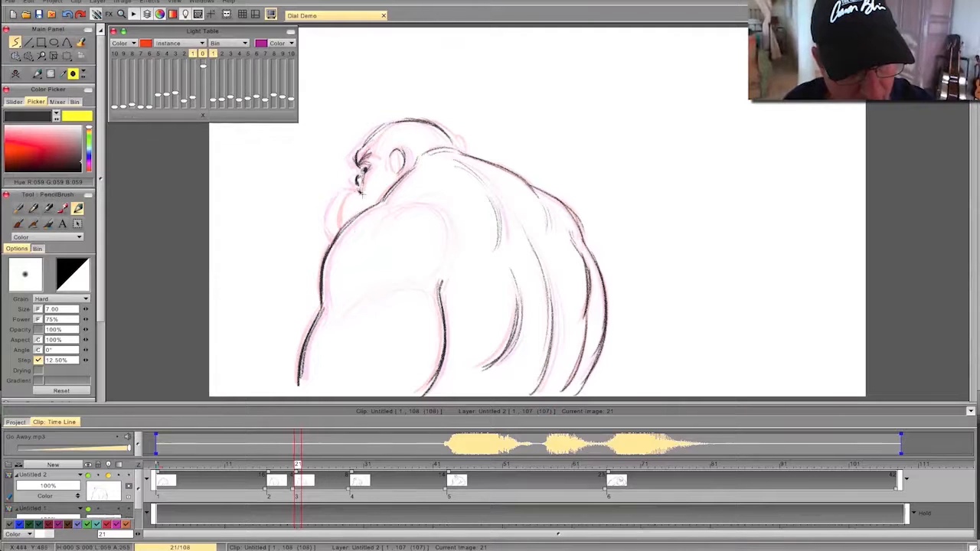
{"action": "left_click_drag", "start_coordinate": [342, 193], "coordinate": [331, 240]}
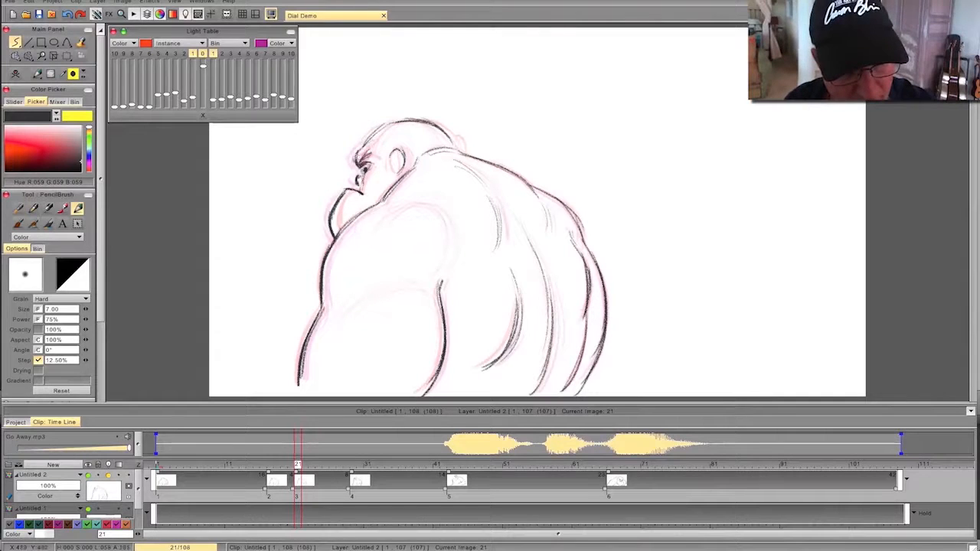
{"action": "mouse_move", "coordinate": [362, 148]}
{"action": "left_mouse_down"}
{"action": "mouse_move", "coordinate": [355, 162]}
{"action": "mouse_move", "coordinate": [399, 177]}
{"action": "mouse_move", "coordinate": [405, 161]}
{"action": "left_mouse_up"}
{"action": "key", "text": "Left"}
{"action": "key", "text": "Right"}
- Insert a blank drawing at frame 25 and draw the top of the head and the ear
{"action": "mouse_move", "coordinate": [290, 466]}
{"action": "left_mouse_down"}
{"action": "mouse_move", "coordinate": [227, 465]}
{"action": "mouse_move", "coordinate": [404, 468]}
{"action": "mouse_move", "coordinate": [212, 469]}
{"action": "mouse_move", "coordinate": [332, 482]}
{"action": "mouse_move", "coordinate": [365, 471]}
{"action": "mouse_move", "coordinate": [317, 470]}
{"action": "mouse_move", "coordinate": [326, 485]}
{"action": "left_mouse_up"}
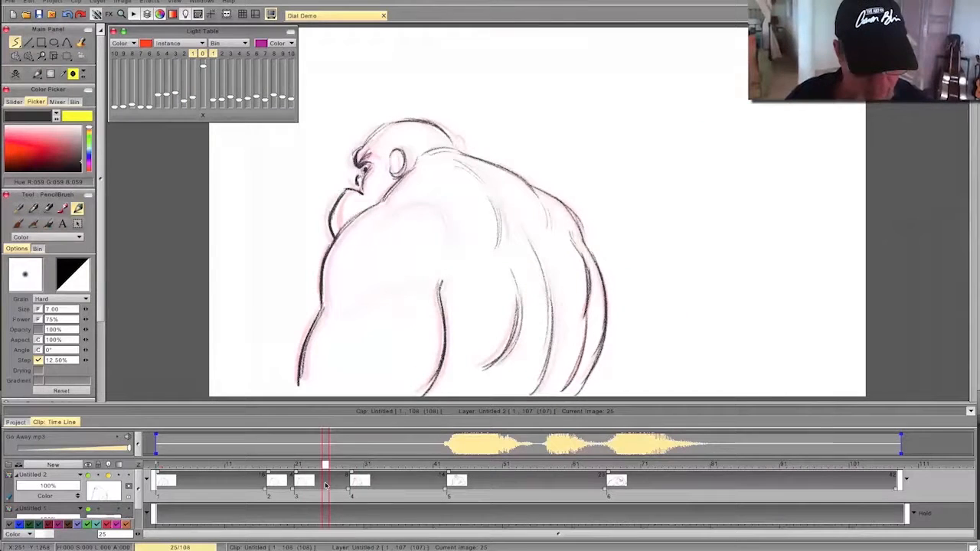
{"action": "left_click", "coordinate": [16, 73]}
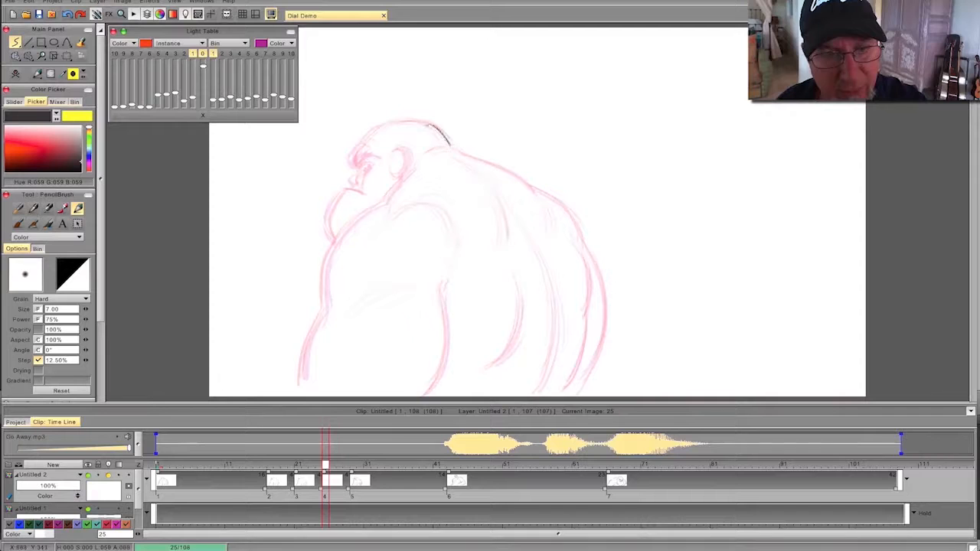
{"action": "mouse_move", "coordinate": [418, 122]}
{"action": "left_mouse_down"}
{"action": "mouse_move", "coordinate": [382, 123]}
{"action": "mouse_move", "coordinate": [352, 159]}
{"action": "mouse_move", "coordinate": [393, 156]}
{"action": "mouse_move", "coordinate": [392, 175]}
{"action": "left_mouse_up"}
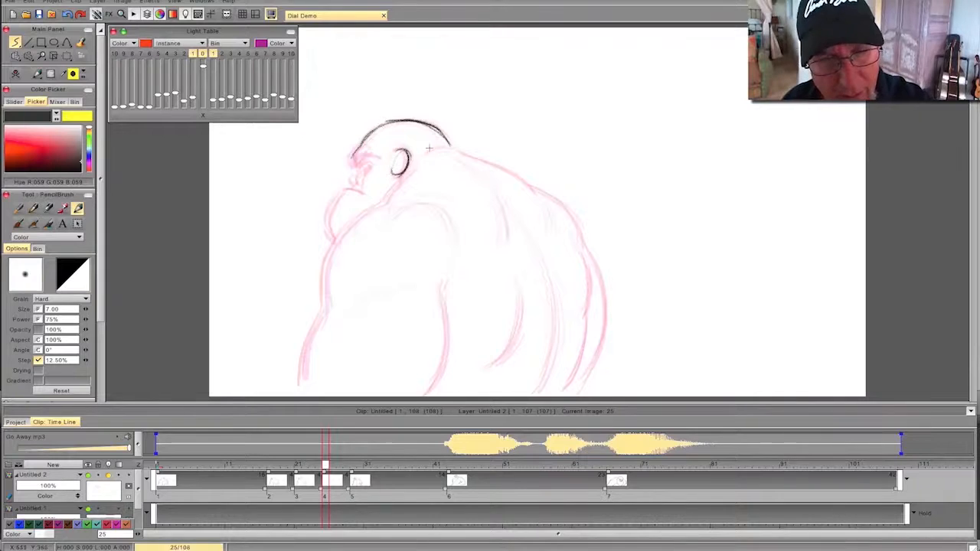
- Draw the back outline, far arm, shoulder-blade line and spine curve on the frame 25 in-between
{"action": "mouse_move", "coordinate": [449, 148]}
{"action": "left_mouse_down"}
{"action": "mouse_move", "coordinate": [513, 172]}
{"action": "mouse_move", "coordinate": [502, 169]}
{"action": "mouse_move", "coordinate": [561, 205]}
{"action": "mouse_move", "coordinate": [582, 241]}
{"action": "left_mouse_up"}
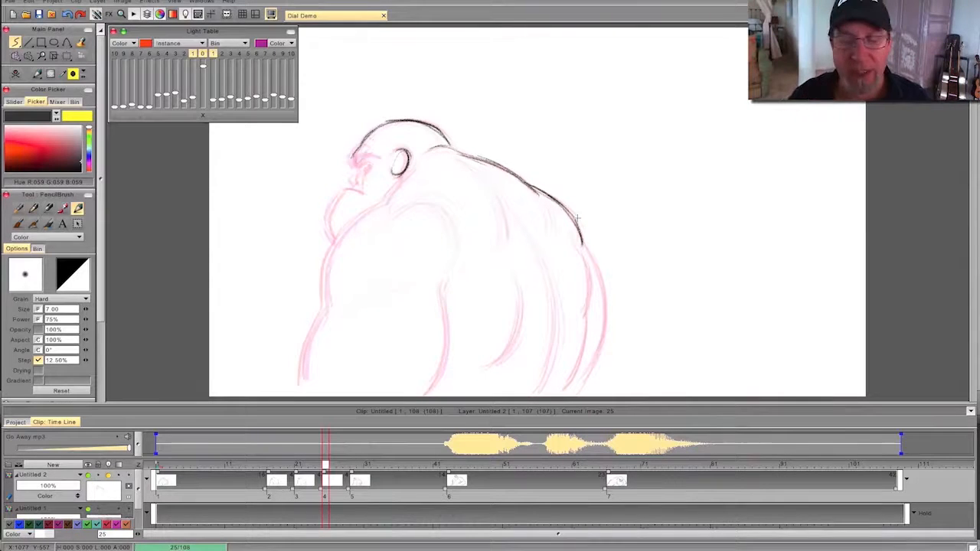
{"action": "left_click_drag", "start_coordinate": [582, 242], "coordinate": [606, 325]}
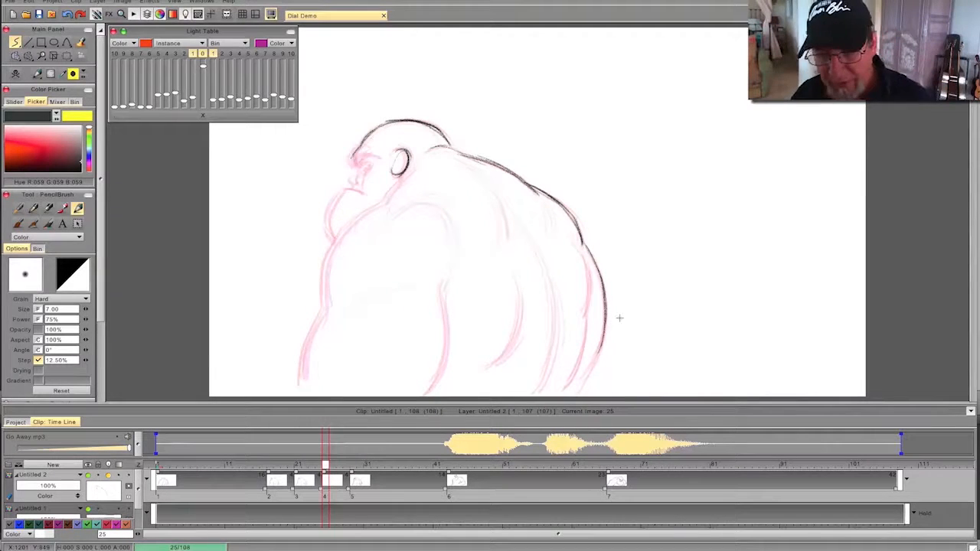
{"action": "left_click_drag", "start_coordinate": [597, 352], "coordinate": [583, 380]}
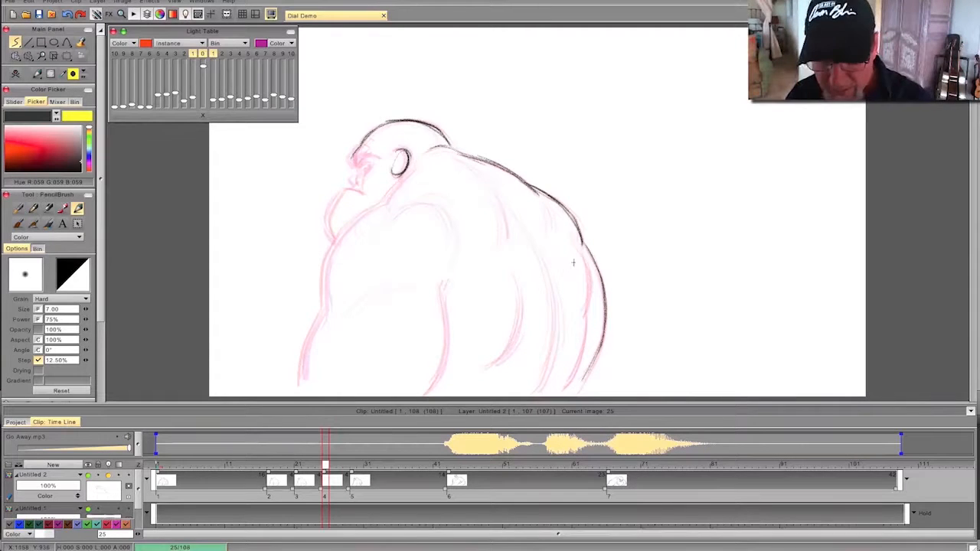
{"action": "mouse_move", "coordinate": [582, 257]}
{"action": "left_mouse_down"}
{"action": "mouse_move", "coordinate": [587, 325]}
{"action": "mouse_move", "coordinate": [570, 375]}
{"action": "left_mouse_up"}
{"action": "mouse_move", "coordinate": [493, 200]}
{"action": "left_mouse_down"}
{"action": "mouse_move", "coordinate": [502, 246]}
{"action": "mouse_move", "coordinate": [553, 337]}
{"action": "mouse_move", "coordinate": [536, 390]}
{"action": "left_mouse_up"}
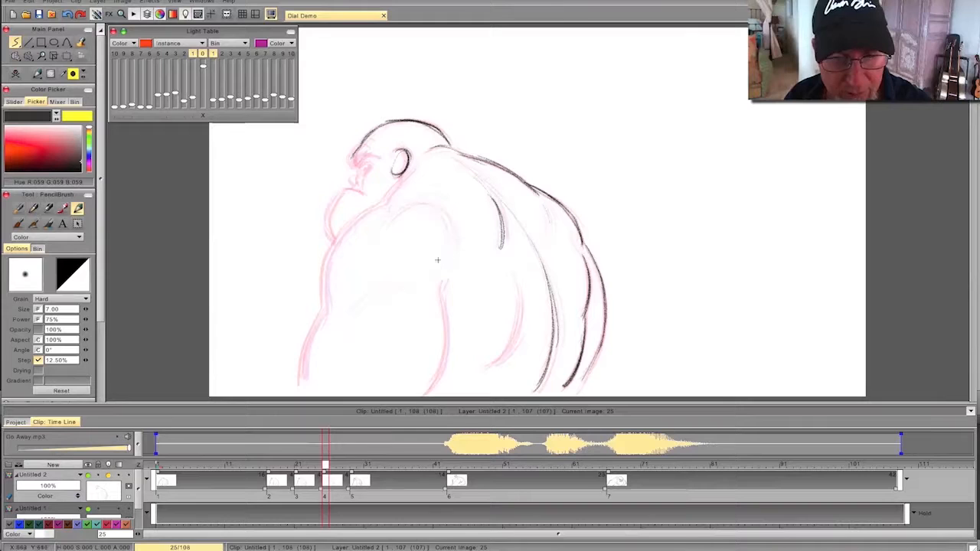
- Add light muscle curves around the near shoulder and across the upper arm on the frame 21 drawing
{"action": "left_click", "coordinate": [297, 451]}
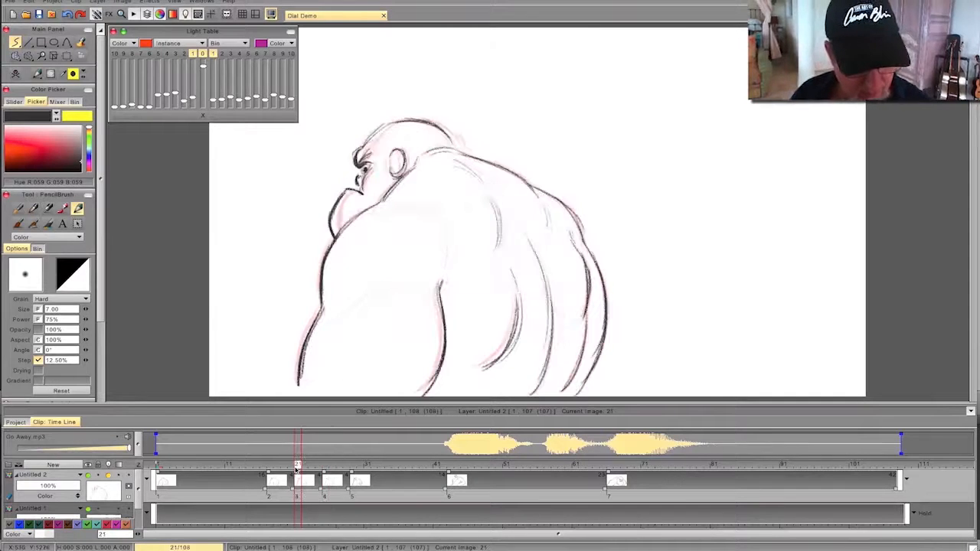
{"action": "mouse_move", "coordinate": [376, 217]}
{"action": "left_mouse_down"}
{"action": "mouse_move", "coordinate": [441, 238]}
{"action": "mouse_move", "coordinate": [373, 221]}
{"action": "mouse_move", "coordinate": [355, 240]}
{"action": "left_mouse_up"}
{"action": "mouse_move", "coordinate": [415, 212]}
{"action": "left_mouse_down"}
{"action": "mouse_move", "coordinate": [382, 209]}
{"action": "mouse_move", "coordinate": [365, 242]}
{"action": "left_mouse_up"}
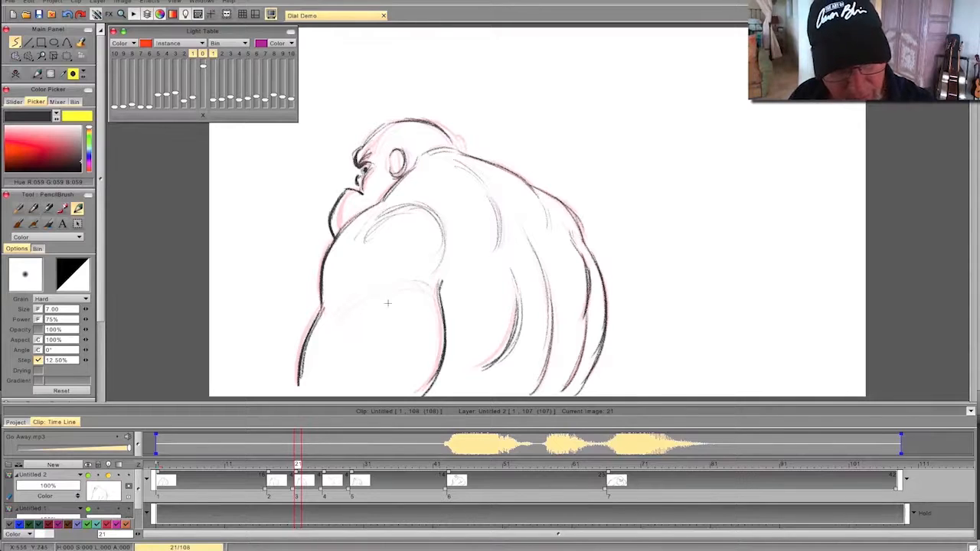
{"action": "left_click_drag", "start_coordinate": [402, 286], "coordinate": [335, 329]}
{"action": "key", "text": "Left"}
{"action": "key", "text": "Right"}
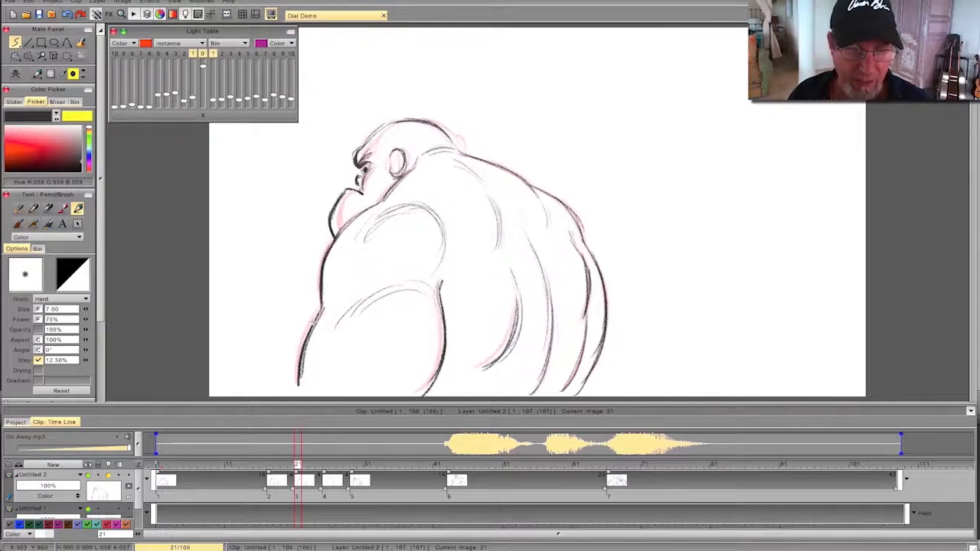
- Draw the curved muscle line around the near shoulder on frame 25
{"action": "left_click_drag", "start_coordinate": [297, 466], "coordinate": [323, 465]}
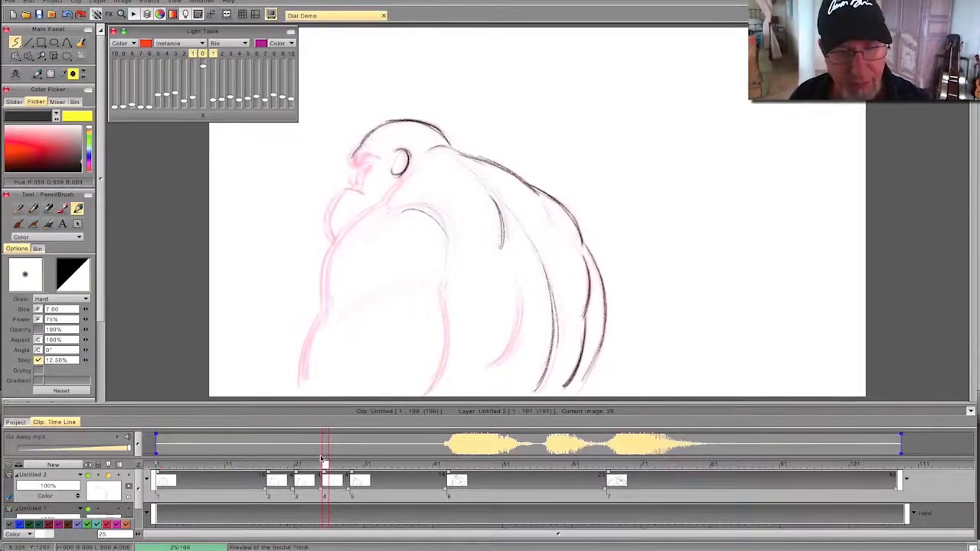
{"action": "left_click_drag", "start_coordinate": [442, 218], "coordinate": [447, 270]}
{"action": "left_click_drag", "start_coordinate": [394, 213], "coordinate": [440, 217]}
{"action": "left_click_drag", "start_coordinate": [432, 212], "coordinate": [390, 222]}
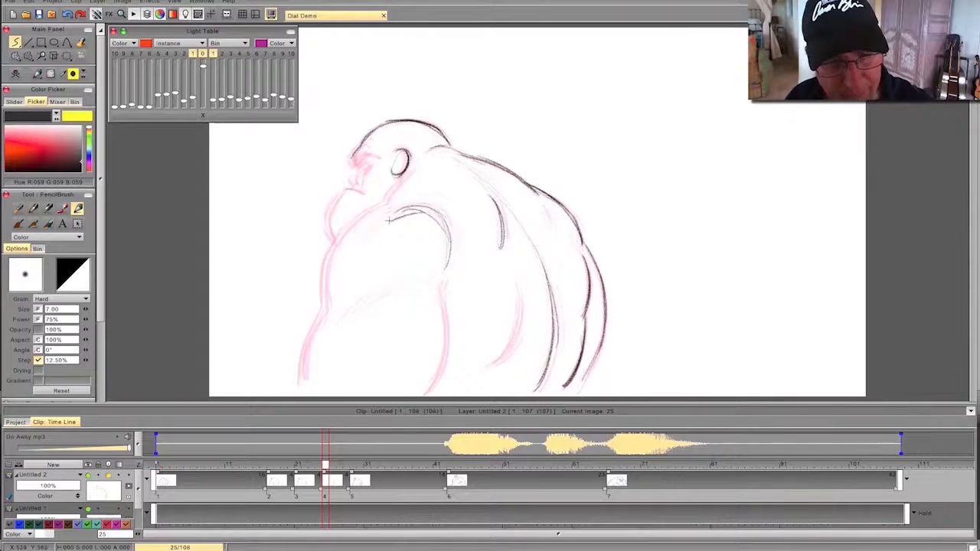
- Draw the neck line and the front and rear contours of the near arm on frame 25
{"action": "left_click_drag", "start_coordinate": [404, 176], "coordinate": [349, 229]}
{"action": "mouse_move", "coordinate": [384, 202]}
{"action": "left_mouse_down"}
{"action": "mouse_move", "coordinate": [349, 224]}
{"action": "mouse_move", "coordinate": [327, 265]}
{"action": "left_mouse_up"}
{"action": "mouse_move", "coordinate": [353, 225]}
{"action": "left_mouse_down"}
{"action": "mouse_move", "coordinate": [320, 287]}
{"action": "mouse_move", "coordinate": [303, 388]}
{"action": "left_mouse_up"}
{"action": "left_click_drag", "start_coordinate": [314, 335], "coordinate": [300, 389]}
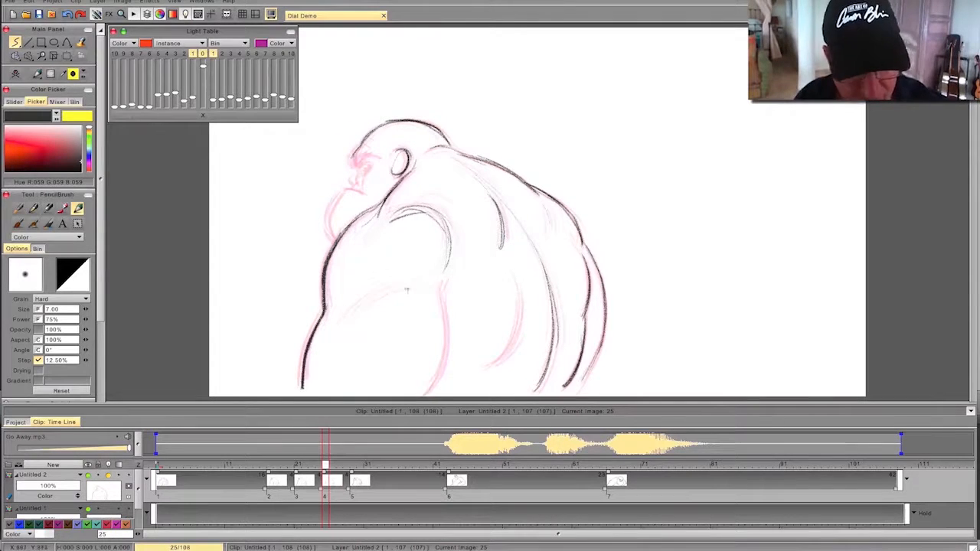
{"action": "mouse_move", "coordinate": [442, 281]}
{"action": "left_mouse_down"}
{"action": "mouse_move", "coordinate": [447, 346]}
{"action": "mouse_move", "coordinate": [433, 387]}
{"action": "left_mouse_up"}
{"action": "left_click_drag", "start_coordinate": [449, 330], "coordinate": [425, 397]}
{"action": "left_click_drag", "start_coordinate": [446, 360], "coordinate": [428, 392]}
- Draw the flank curve behind the near arm on frame 25 and check it by flipping between drawings
{"action": "left_click_drag", "start_coordinate": [520, 285], "coordinate": [502, 355]}
{"action": "left_click_drag", "start_coordinate": [524, 311], "coordinate": [484, 370]}
{"action": "key", "text": "Left"}
{"action": "key", "text": "Right"}
{"action": "key", "text": "Left"}
{"action": "key", "text": "Right"}
{"action": "key", "text": "Left"}
{"action": "key", "text": "Right"}
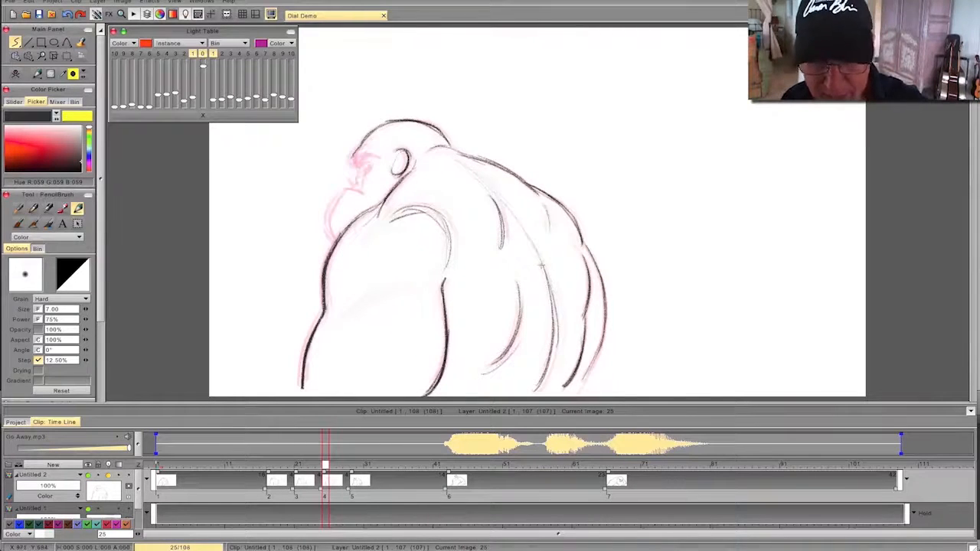
- Add light muscle curves across the near arm on frame 25, flipping against the previous drawing
{"action": "key", "text": "Left"}
{"action": "key", "text": "Right"}
{"action": "mouse_move", "coordinate": [435, 295]}
{"action": "left_mouse_down"}
{"action": "mouse_move", "coordinate": [392, 285]}
{"action": "mouse_move", "coordinate": [350, 328]}
{"action": "left_mouse_up"}
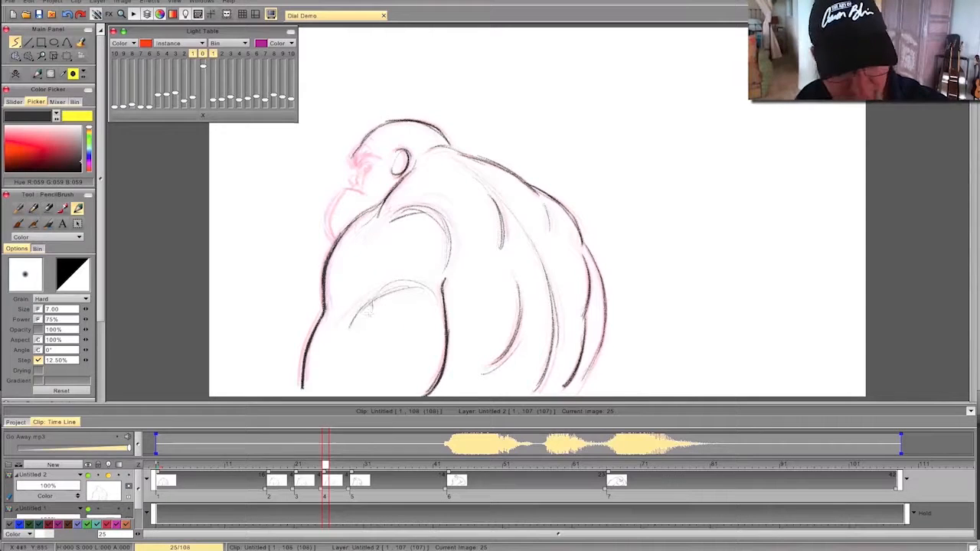
{"action": "key", "text": "Left"}
{"action": "key", "text": "Right"}
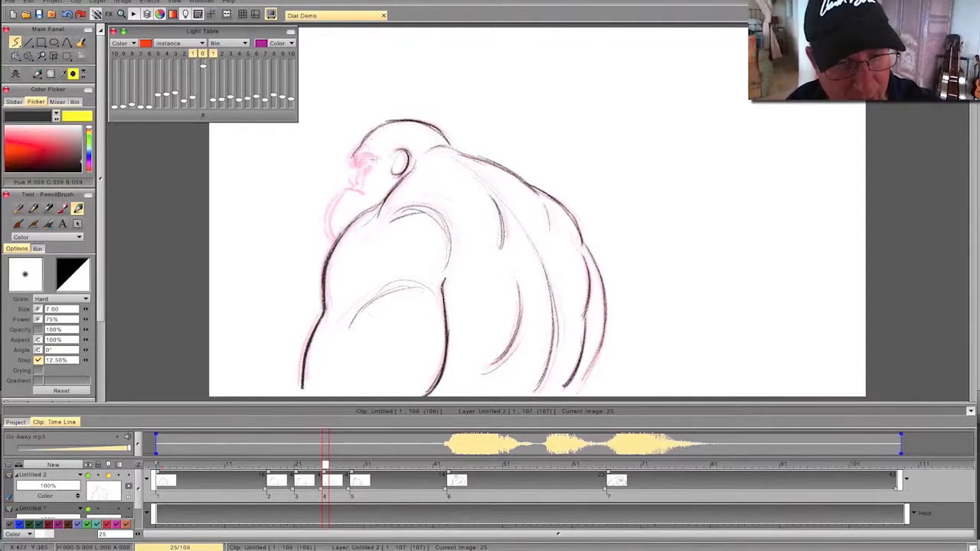
- Draw the brow edge, eye and nose of the face on frame 25, flipping against the previous drawing
{"action": "left_click_drag", "start_coordinate": [351, 158], "coordinate": [354, 167]}
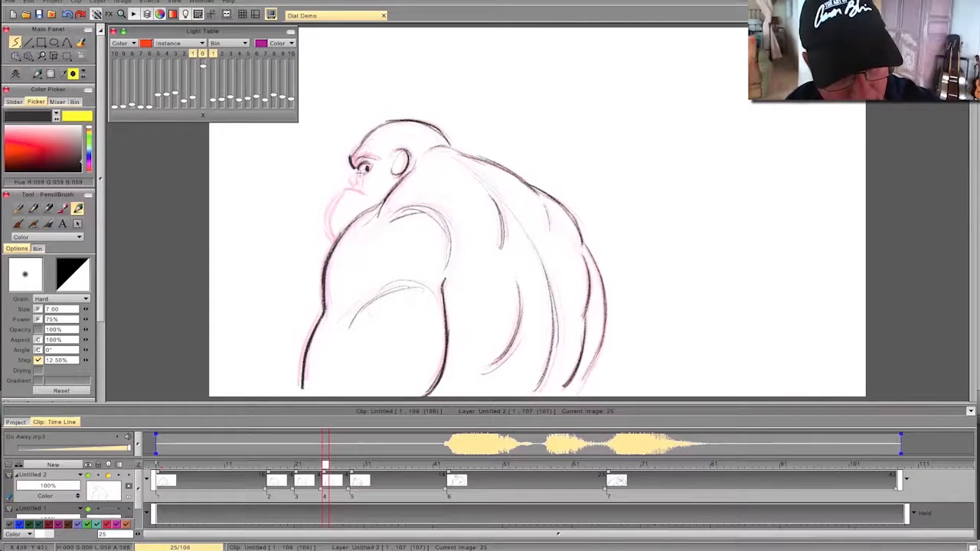
{"action": "key", "text": "Left"}
{"action": "key", "text": "Right"}
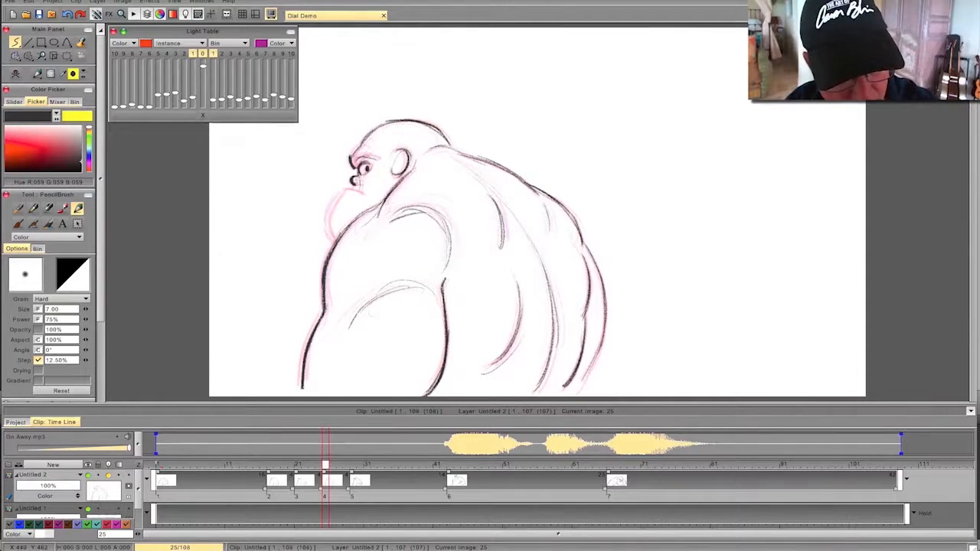
{"action": "key", "text": "Left"}
{"action": "key", "text": "Right"}
- Draw the mouth line, the heavy jaw and chin contour, and the thick eyebrow on frame 25
{"action": "left_click_drag", "start_coordinate": [365, 194], "coordinate": [346, 189]}
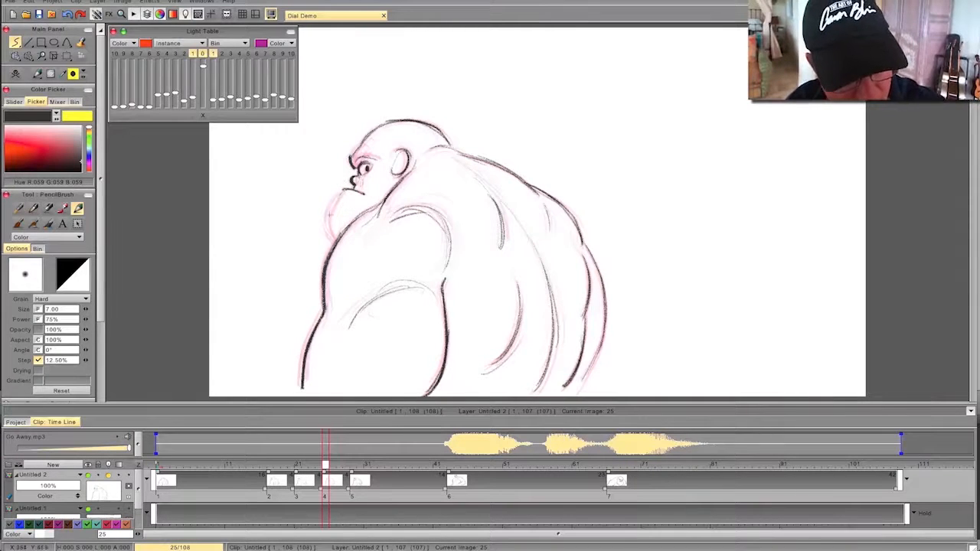
{"action": "mouse_move", "coordinate": [341, 190]}
{"action": "left_mouse_down"}
{"action": "mouse_move", "coordinate": [327, 222]}
{"action": "mouse_move", "coordinate": [334, 242]}
{"action": "left_mouse_up"}
{"action": "mouse_move", "coordinate": [356, 160]}
{"action": "left_mouse_down"}
{"action": "mouse_move", "coordinate": [374, 155]}
{"action": "mouse_move", "coordinate": [350, 167]}
{"action": "left_mouse_up"}
{"action": "key", "text": "Left"}
{"action": "key", "text": "Right"}
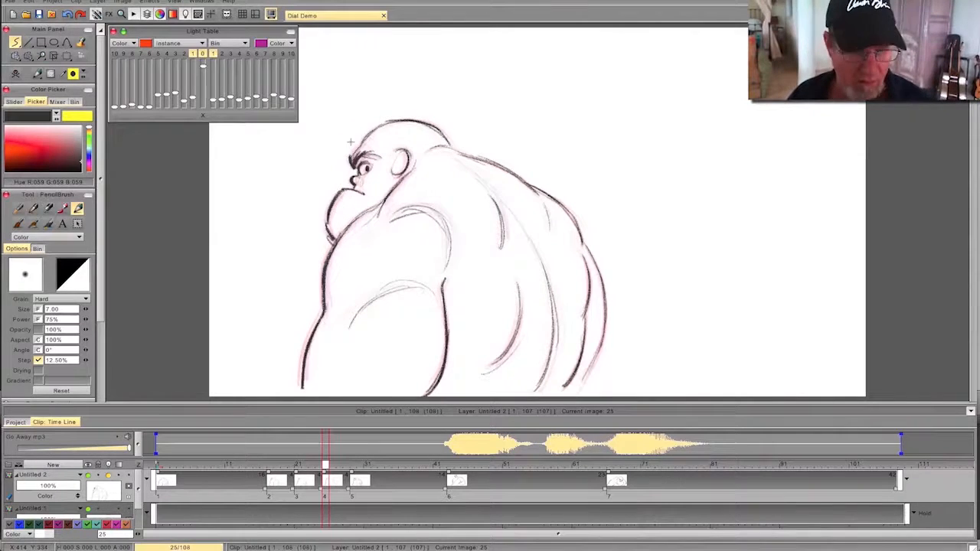
- Start a blank drawing at frame 13 and draw the head outline, ears, collar line and face edge over the light table
{"action": "mouse_move", "coordinate": [327, 465]}
{"action": "left_mouse_down"}
{"action": "mouse_move", "coordinate": [228, 464]}
{"action": "mouse_move", "coordinate": [394, 474]}
{"action": "mouse_move", "coordinate": [241, 488]}
{"action": "mouse_move", "coordinate": [356, 492]}
{"action": "mouse_move", "coordinate": [193, 478]}
{"action": "mouse_move", "coordinate": [244, 484]}
{"action": "left_mouse_up"}
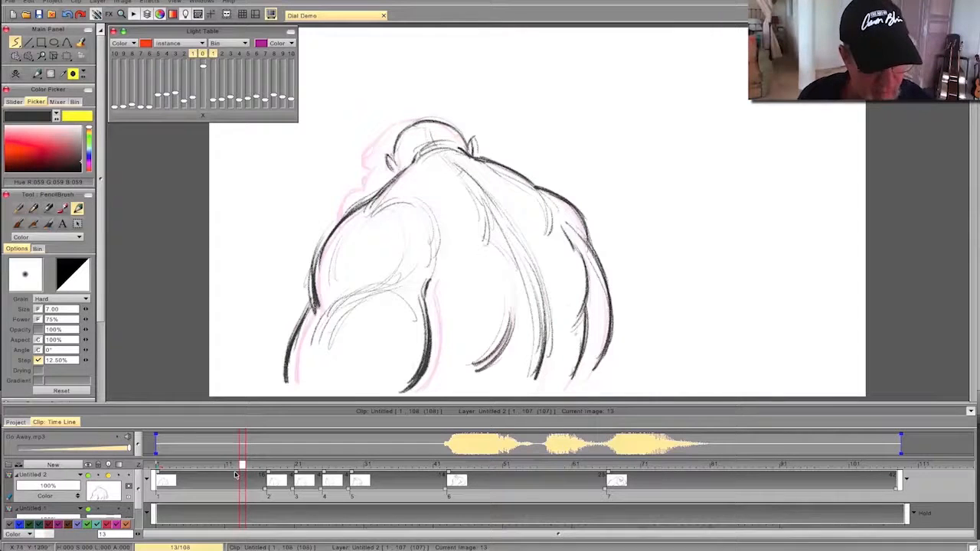
{"action": "left_click", "coordinate": [16, 75]}
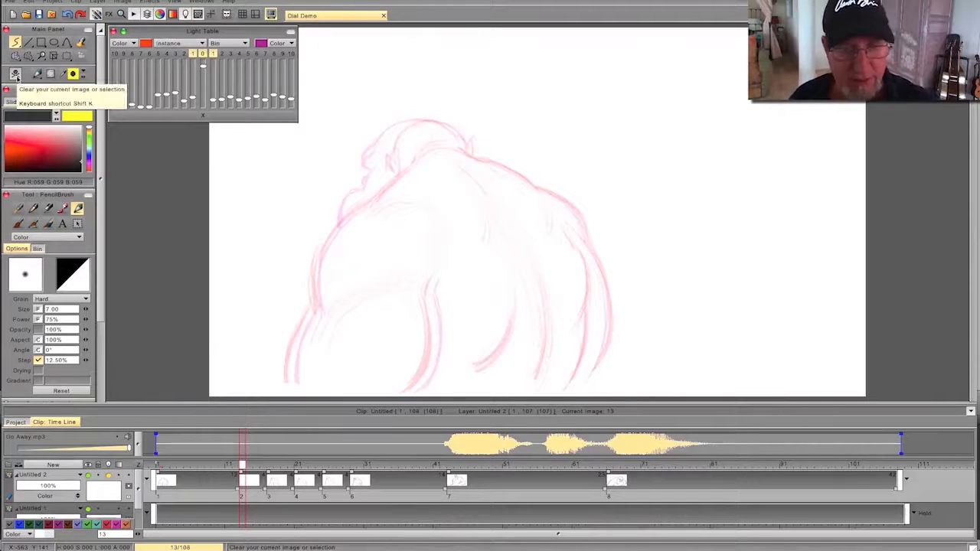
{"action": "mouse_move", "coordinate": [463, 144]}
{"action": "left_mouse_down"}
{"action": "mouse_move", "coordinate": [435, 121]}
{"action": "mouse_move", "coordinate": [404, 126]}
{"action": "left_mouse_up"}
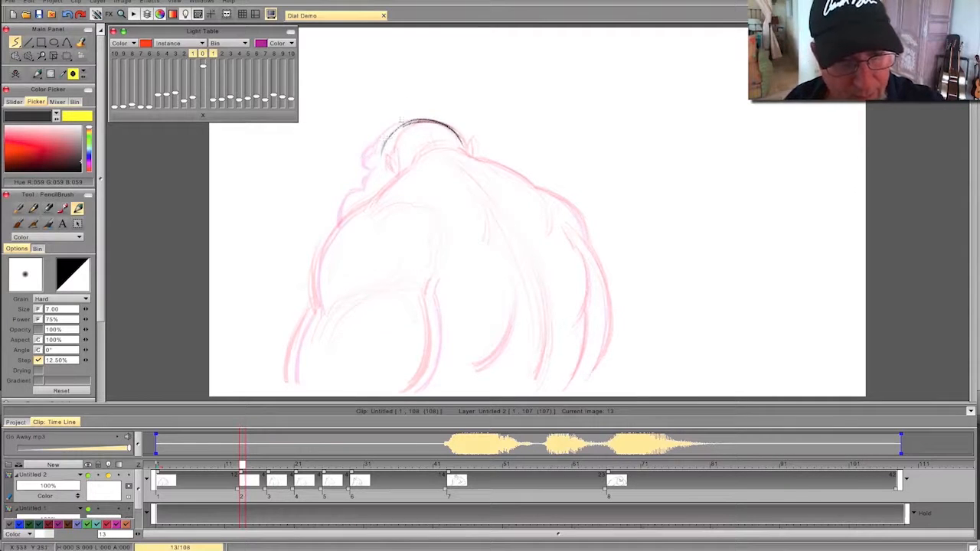
{"action": "mouse_move", "coordinate": [460, 135]}
{"action": "left_mouse_down"}
{"action": "mouse_move", "coordinate": [468, 150]}
{"action": "mouse_move", "coordinate": [418, 144]}
{"action": "left_mouse_up"}
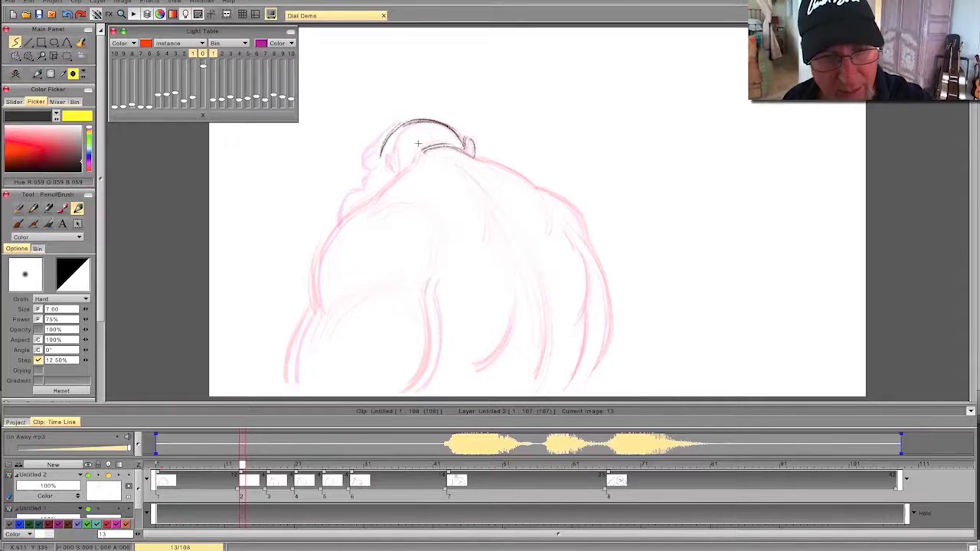
{"action": "mouse_move", "coordinate": [390, 152]}
{"action": "left_mouse_down"}
{"action": "mouse_move", "coordinate": [398, 174]}
{"action": "mouse_move", "coordinate": [377, 165]}
{"action": "mouse_move", "coordinate": [364, 200]}
{"action": "left_mouse_up"}
{"action": "key", "text": "Left"}
{"action": "key", "text": "Right"}
- Draw the near shoulder and the front and rear contours of the near arm on frame 13
{"action": "mouse_move", "coordinate": [417, 160]}
{"action": "left_mouse_down"}
{"action": "mouse_move", "coordinate": [339, 226]}
{"action": "mouse_move", "coordinate": [322, 254]}
{"action": "mouse_move", "coordinate": [290, 388]}
{"action": "left_mouse_up"}
{"action": "key", "text": "Left"}
{"action": "key", "text": "Right"}
{"action": "mouse_move", "coordinate": [433, 282]}
{"action": "left_mouse_down"}
{"action": "mouse_move", "coordinate": [433, 354]}
{"action": "mouse_move", "coordinate": [415, 390]}
{"action": "left_mouse_up"}
{"action": "left_click_drag", "start_coordinate": [422, 285], "coordinate": [431, 299]}
{"action": "key", "text": "Left"}
{"action": "key", "text": "Right"}
- Draw the flank curve and the lower spine curve on frame 13, flipping against the previous drawing
{"action": "left_click_drag", "start_coordinate": [517, 297], "coordinate": [470, 375]}
{"action": "key", "text": "Left"}
{"action": "key", "text": "Right"}
{"action": "left_click_drag", "start_coordinate": [518, 245], "coordinate": [534, 383]}
{"action": "left_click_drag", "start_coordinate": [539, 268], "coordinate": [528, 385]}
{"action": "key", "text": "Left"}
{"action": "key", "text": "Right"}
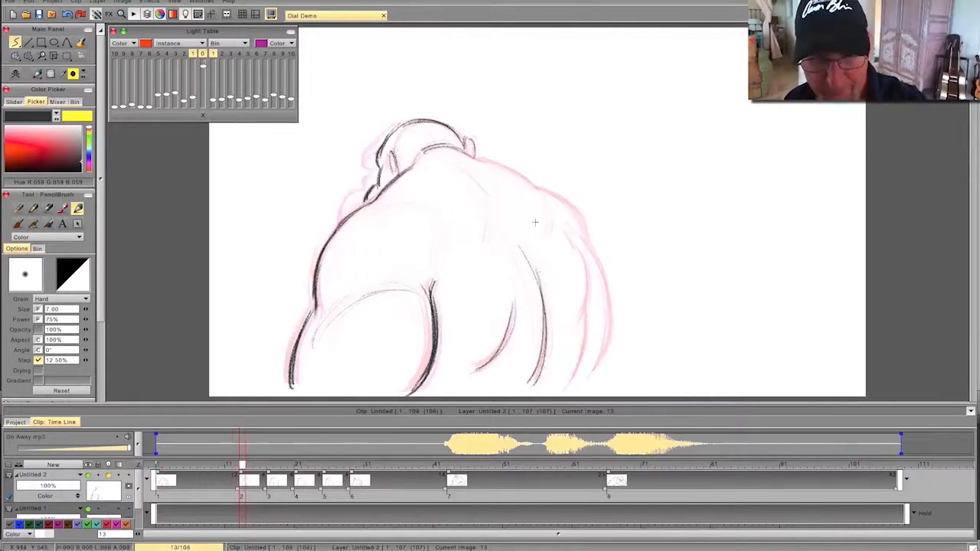
- Draw the upper back, shoulder blade and far arm contours on frame 13, plus the muscle curve around the near shoulder
{"action": "left_click_drag", "start_coordinate": [542, 196], "coordinate": [454, 148]}
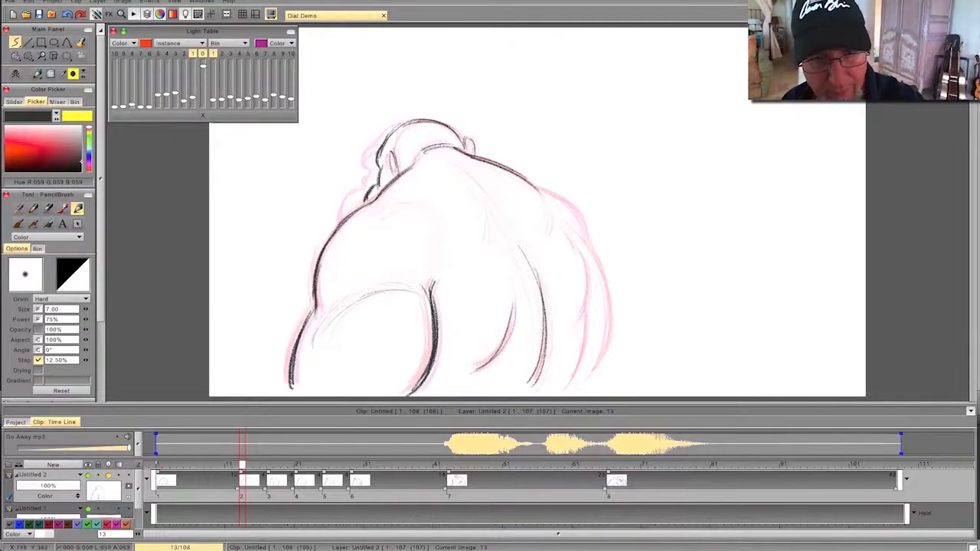
{"action": "left_click_drag", "start_coordinate": [478, 200], "coordinate": [488, 246]}
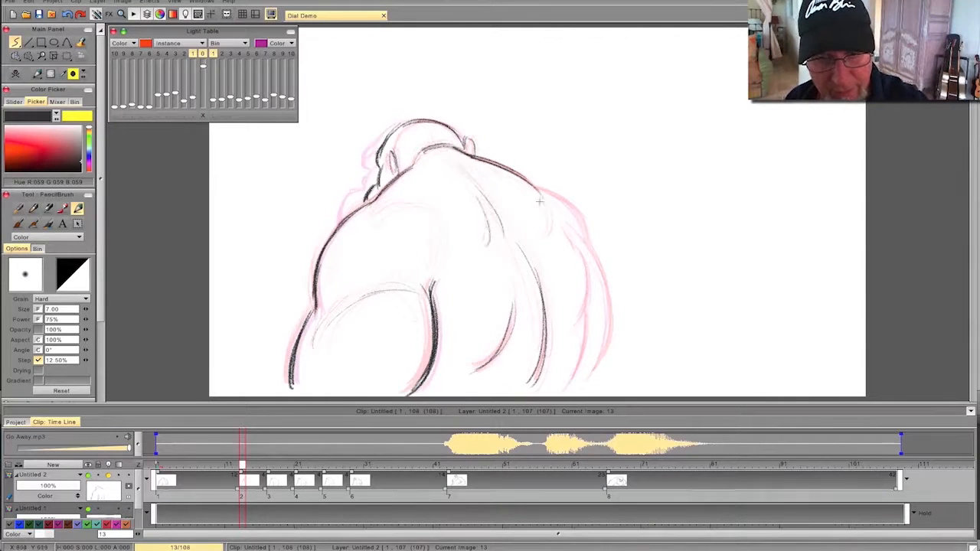
{"action": "mouse_move", "coordinate": [540, 187]}
{"action": "left_mouse_down"}
{"action": "mouse_move", "coordinate": [587, 242]}
{"action": "mouse_move", "coordinate": [613, 318]}
{"action": "mouse_move", "coordinate": [605, 364]}
{"action": "mouse_move", "coordinate": [580, 386]}
{"action": "left_mouse_up"}
{"action": "left_click_drag", "start_coordinate": [566, 215], "coordinate": [572, 242]}
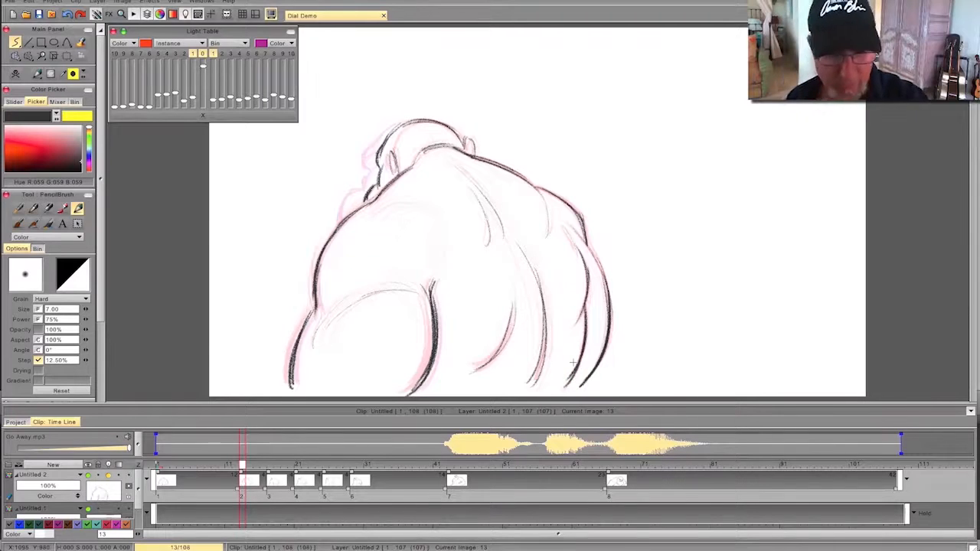
{"action": "key", "text": "Left"}
{"action": "key", "text": "Right"}
{"action": "key", "text": "Left"}
{"action": "key", "text": "Right"}
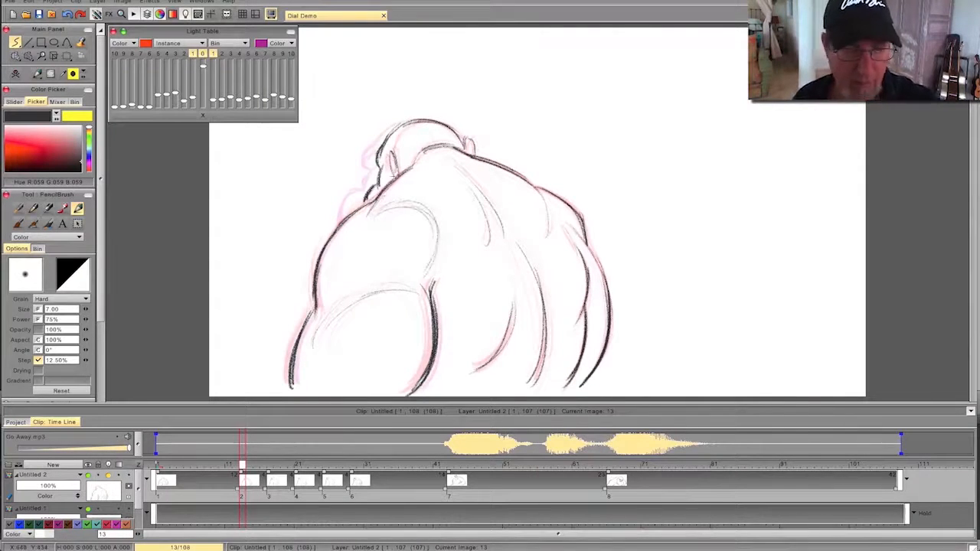
- Start a blank drawing at frame 9 and draw the head outline, both ears and the collar line
{"action": "mouse_move", "coordinate": [242, 464]}
{"action": "left_mouse_down"}
{"action": "mouse_move", "coordinate": [186, 463]}
{"action": "mouse_move", "coordinate": [398, 461]}
{"action": "mouse_move", "coordinate": [217, 469]}
{"action": "mouse_move", "coordinate": [333, 478]}
{"action": "mouse_move", "coordinate": [216, 480]}
{"action": "mouse_move", "coordinate": [404, 478]}
{"action": "mouse_move", "coordinate": [193, 492]}
{"action": "mouse_move", "coordinate": [357, 477]}
{"action": "mouse_move", "coordinate": [192, 483]}
{"action": "mouse_move", "coordinate": [393, 485]}
{"action": "mouse_move", "coordinate": [214, 481]}
{"action": "left_mouse_up"}
{"action": "left_click", "coordinate": [16, 74]}
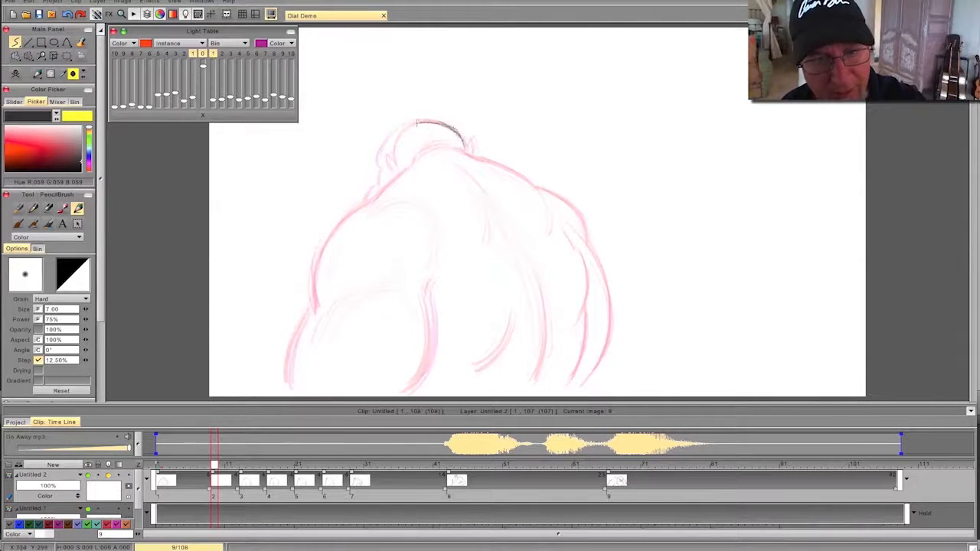
{"action": "left_click_drag", "start_coordinate": [406, 128], "coordinate": [466, 144]}
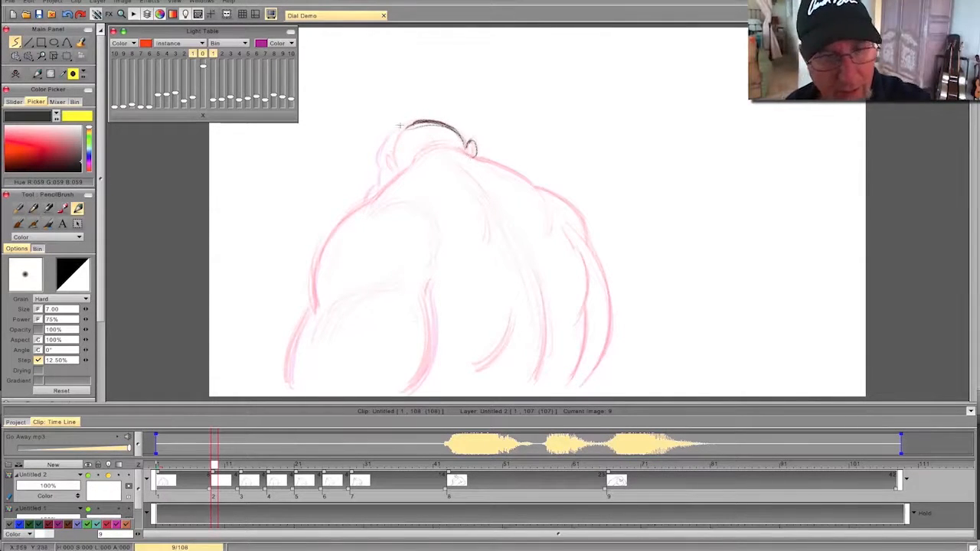
{"action": "left_click_drag", "start_coordinate": [397, 128], "coordinate": [391, 162]}
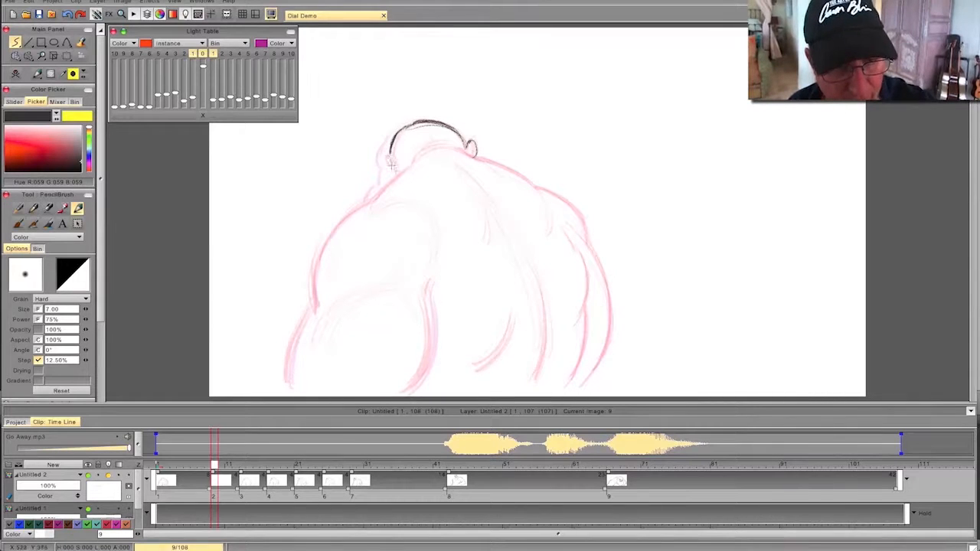
{"action": "left_click_drag", "start_coordinate": [450, 151], "coordinate": [421, 158]}
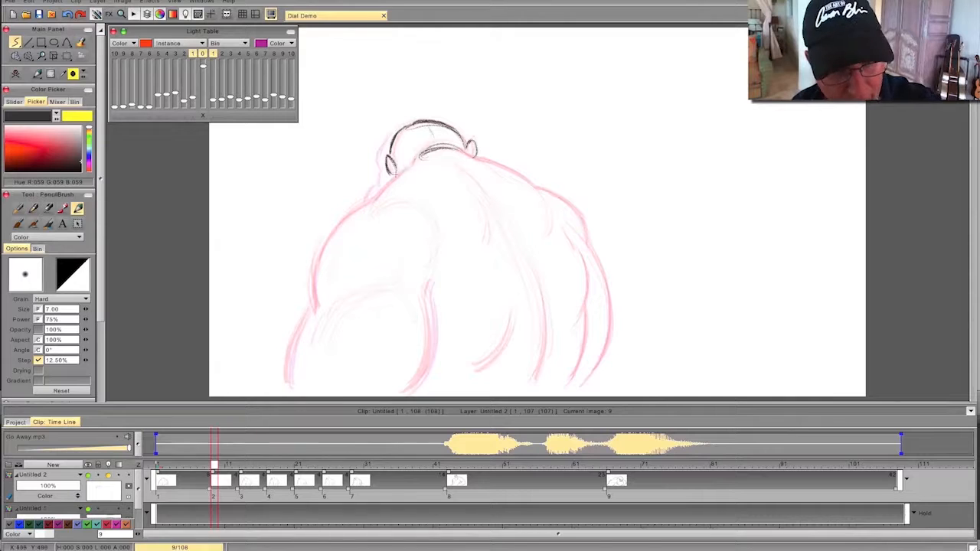
- Draw the near arm, upper back and far arm contours on frame 9, with the shoulder blade and lower spine curves
{"action": "mouse_move", "coordinate": [373, 197]}
{"action": "left_mouse_down"}
{"action": "mouse_move", "coordinate": [320, 251]}
{"action": "mouse_move", "coordinate": [310, 273]}
{"action": "mouse_move", "coordinate": [315, 318]}
{"action": "mouse_move", "coordinate": [306, 315]}
{"action": "mouse_move", "coordinate": [289, 377]}
{"action": "left_mouse_up"}
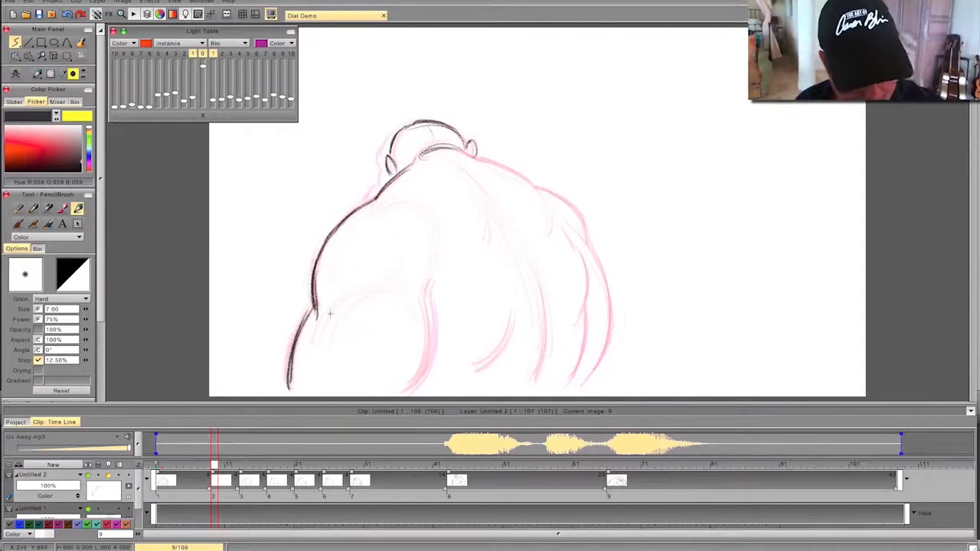
{"action": "mouse_move", "coordinate": [427, 289]}
{"action": "left_mouse_down"}
{"action": "mouse_move", "coordinate": [420, 373]}
{"action": "mouse_move", "coordinate": [406, 392]}
{"action": "left_mouse_up"}
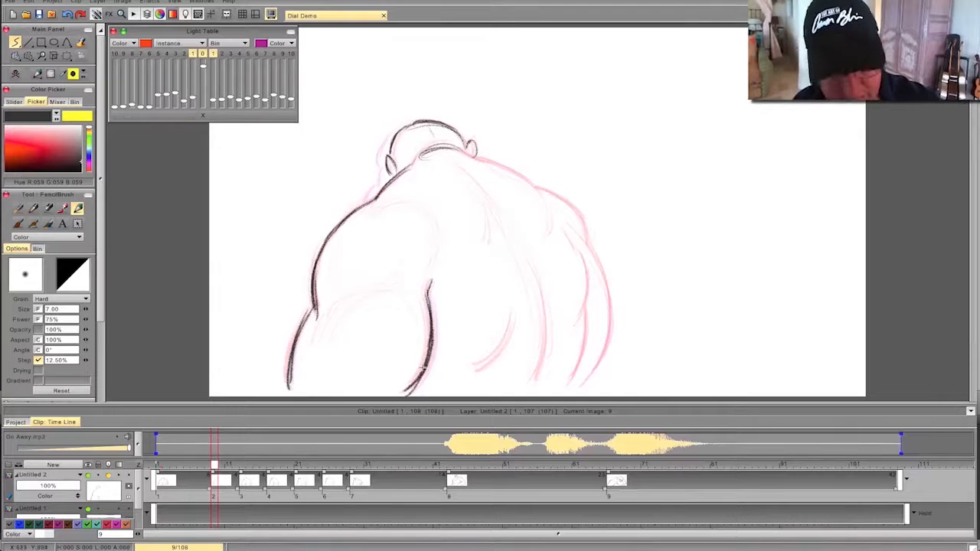
{"action": "left_click_drag", "start_coordinate": [476, 157], "coordinate": [542, 193]}
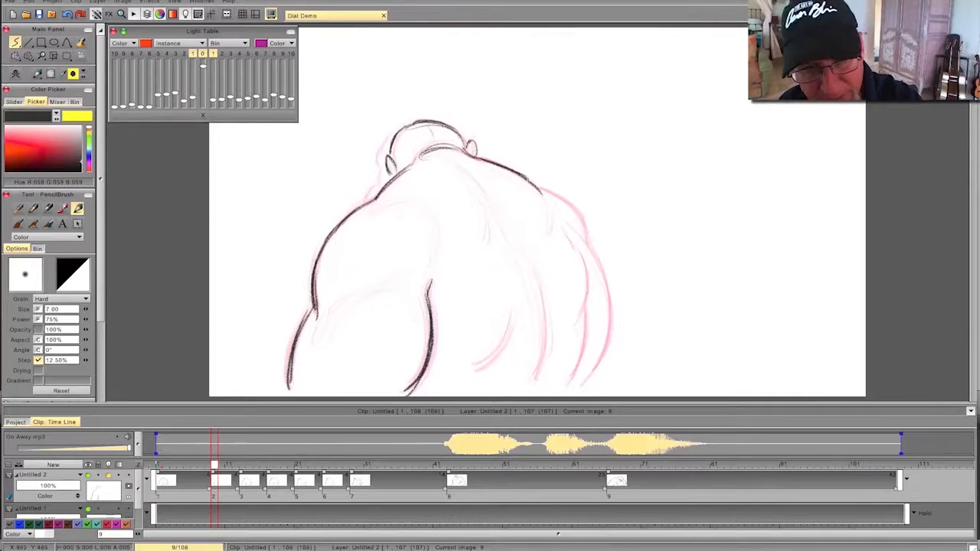
{"action": "mouse_move", "coordinate": [575, 232]}
{"action": "left_mouse_down"}
{"action": "mouse_move", "coordinate": [607, 307]}
{"action": "mouse_move", "coordinate": [605, 274]}
{"action": "mouse_move", "coordinate": [582, 390]}
{"action": "mouse_move", "coordinate": [565, 228]}
{"action": "mouse_move", "coordinate": [585, 282]}
{"action": "mouse_move", "coordinate": [583, 265]}
{"action": "mouse_move", "coordinate": [563, 387]}
{"action": "left_mouse_up"}
{"action": "key", "text": "Right"}
{"action": "key", "text": "Left"}
{"action": "key", "text": "Right"}
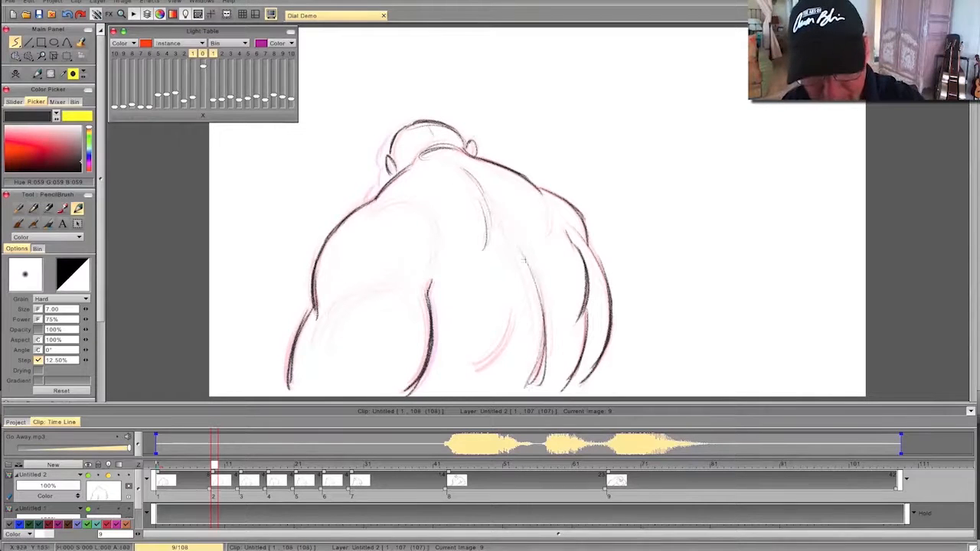
- Draw the flank curve behind the near arm on frame 9, flipping to check it against the previous drawing
{"action": "key", "text": "Left"}
{"action": "key", "text": "Right"}
{"action": "mouse_move", "coordinate": [511, 320]}
{"action": "left_mouse_down"}
{"action": "mouse_move", "coordinate": [463, 372]}
{"action": "mouse_move", "coordinate": [479, 366]}
{"action": "left_mouse_up"}
{"action": "key", "text": "Left"}
{"action": "key", "text": "Right"}
- Add light muscle curves around the near shoulder and across the upper arm on frame 9
{"action": "mouse_move", "coordinate": [418, 206]}
{"action": "left_mouse_down"}
{"action": "mouse_move", "coordinate": [423, 274]}
{"action": "mouse_move", "coordinate": [437, 227]}
{"action": "left_mouse_up"}
{"action": "left_click_drag", "start_coordinate": [384, 208], "coordinate": [407, 202]}
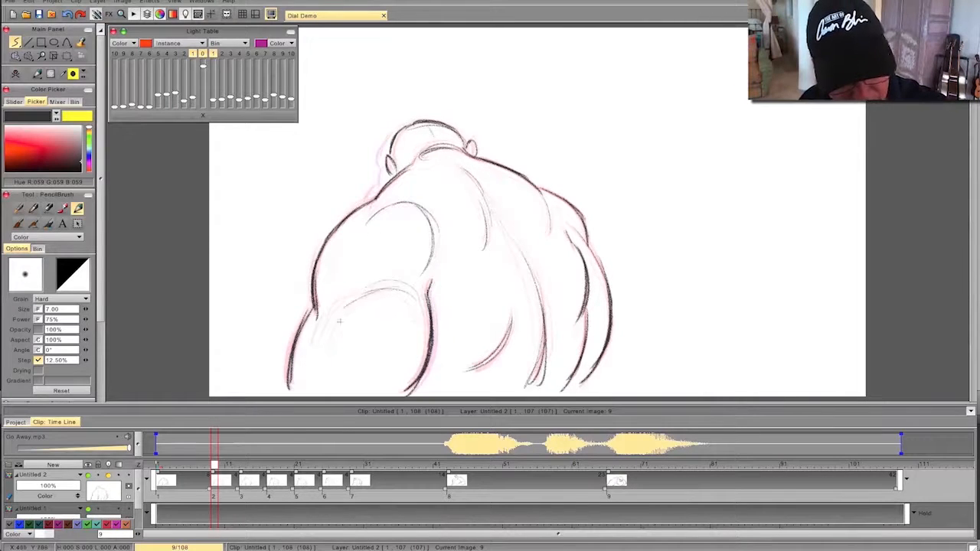
{"action": "left_click_drag", "start_coordinate": [324, 313], "coordinate": [319, 331]}
{"action": "key", "text": "Left"}
{"action": "key", "text": "Right"}
{"action": "key", "text": "Left"}
{"action": "key", "text": "Right"}
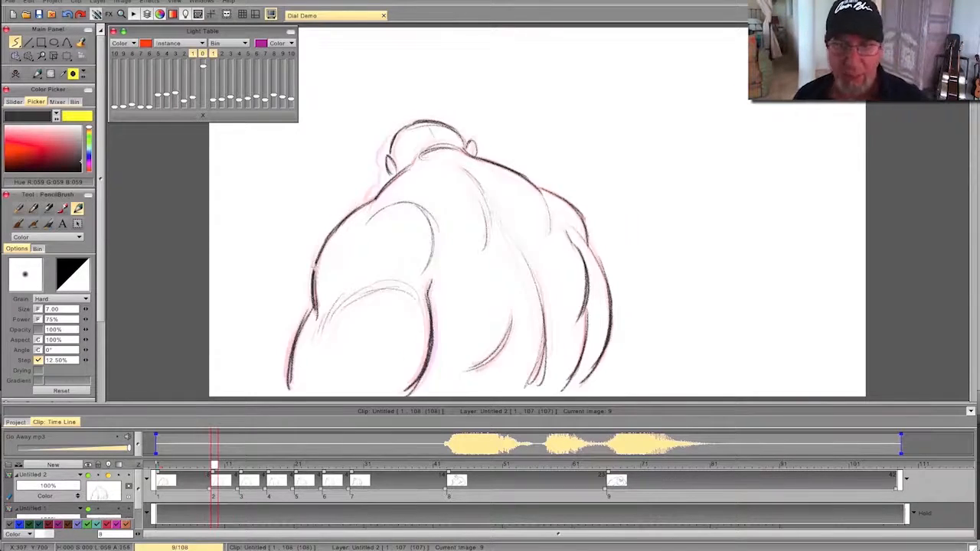
- Extend the spine curve up the middle of the back on frame 9 and flip between drawings to check it
{"action": "mouse_move", "coordinate": [495, 202]}
{"action": "left_mouse_down"}
{"action": "mouse_move", "coordinate": [541, 275]}
{"action": "mouse_move", "coordinate": [536, 288]}
{"action": "left_mouse_up"}
{"action": "key", "text": "Left"}
{"action": "key", "text": "Right"}
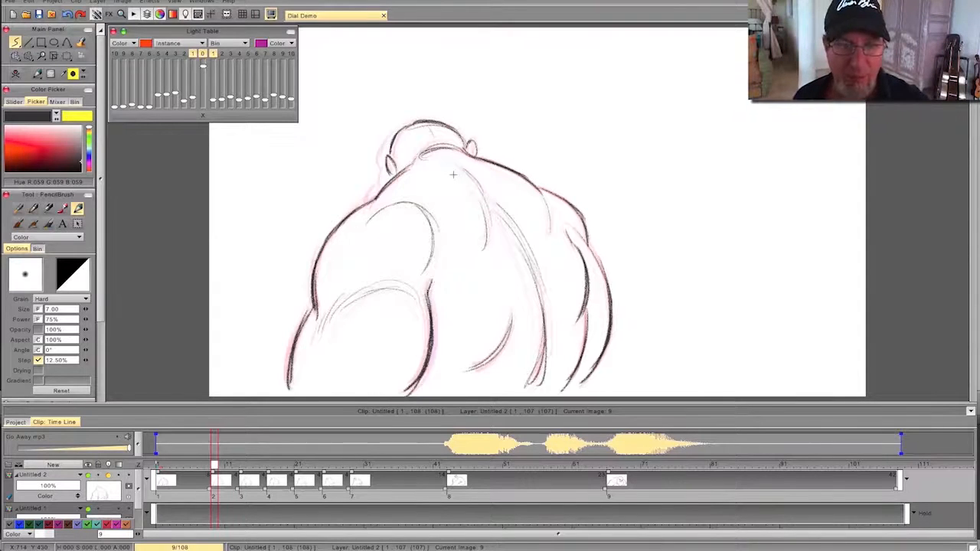
{"action": "key", "text": "Left"}
{"action": "key", "text": "Right"}
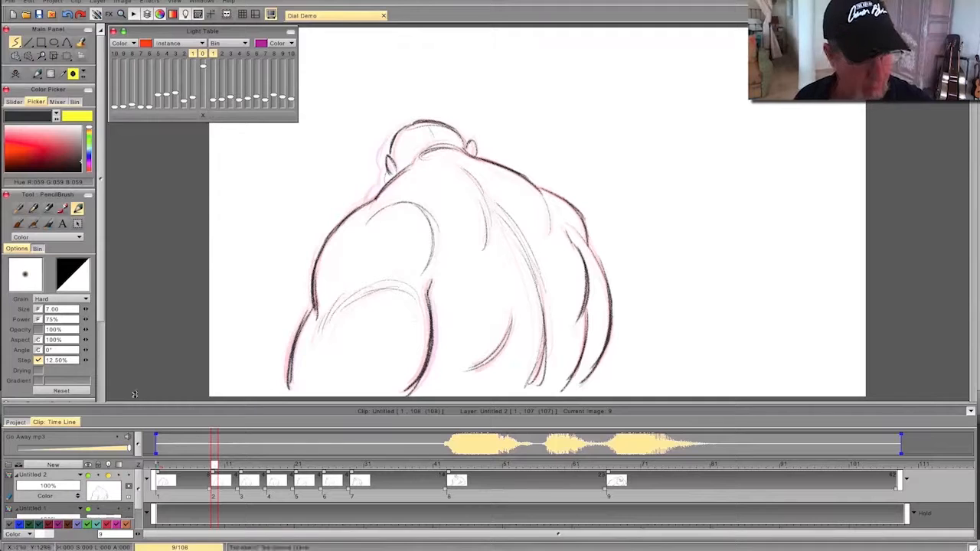
- Play back the animation to review the head turn, and stop playback
{"action": "scroll", "coordinate": [85, 372], "scroll_direction": "down", "scroll_amount": 3}
{"action": "left_click", "coordinate": [36, 332]}
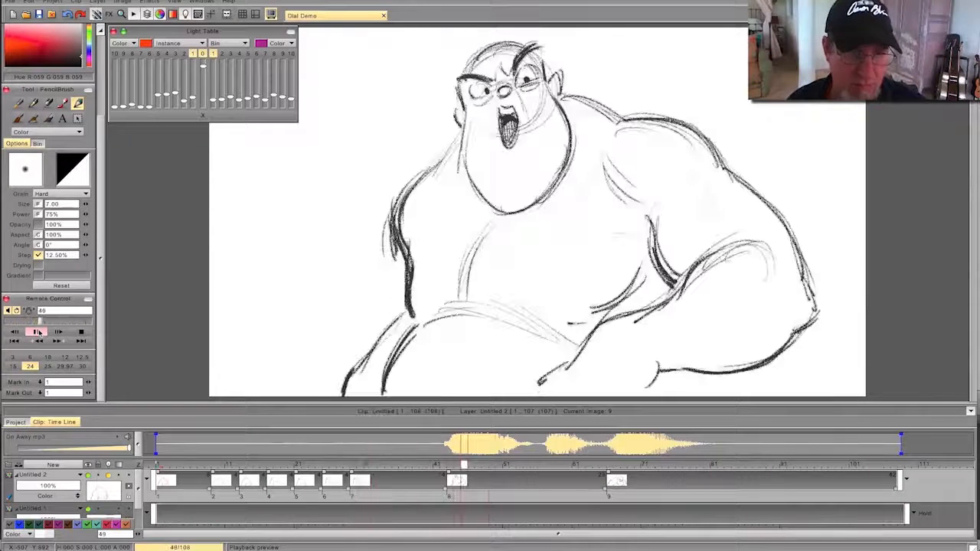
{"action": "left_click", "coordinate": [81, 333]}
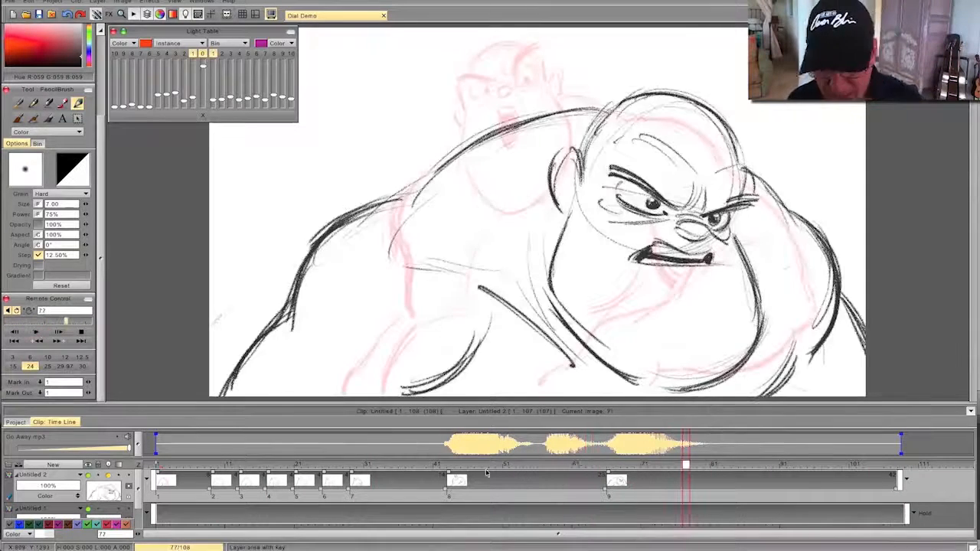
- Erase the eyebrow on frame 29 and redraw it raised and arched above the eye, flipping against the previous drawing
{"action": "mouse_move", "coordinate": [686, 464]}
{"action": "left_mouse_down"}
{"action": "mouse_move", "coordinate": [156, 472]}
{"action": "mouse_move", "coordinate": [484, 477]}
{"action": "mouse_move", "coordinate": [353, 483]}
{"action": "left_mouse_up"}
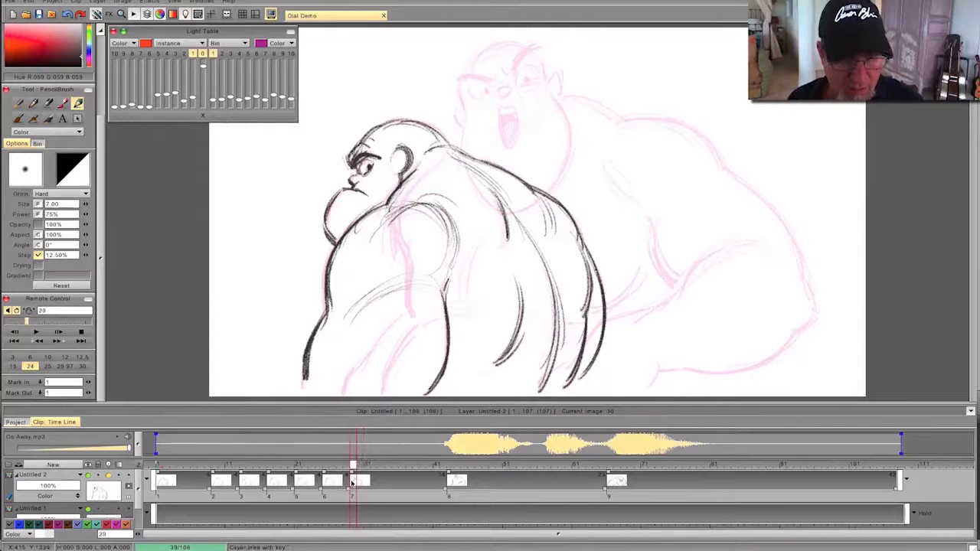
{"action": "key", "text": "e"}
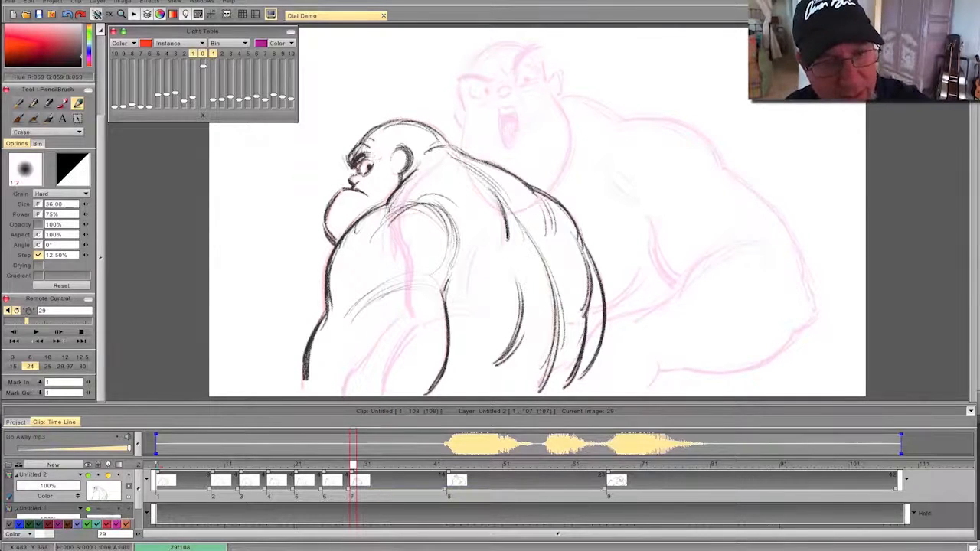
{"action": "key", "text": "e"}
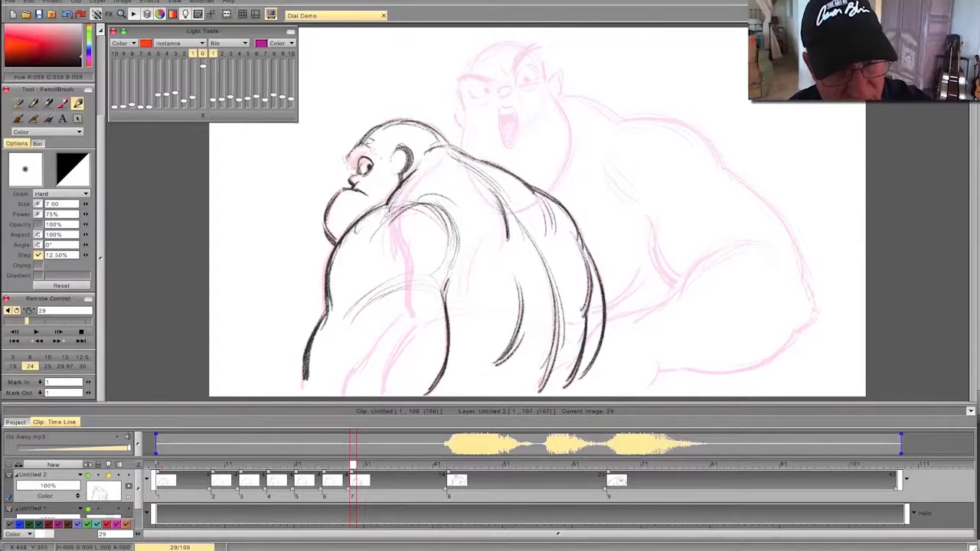
{"action": "left_click_drag", "start_coordinate": [362, 143], "coordinate": [349, 159]}
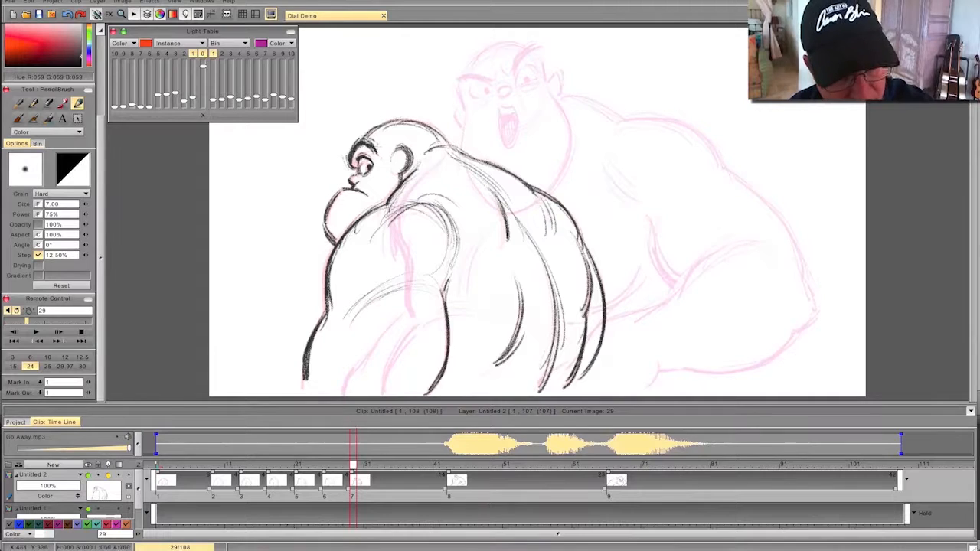
{"action": "key", "text": "Left"}
{"action": "key", "text": "Right"}
{"action": "key", "text": "Left"}
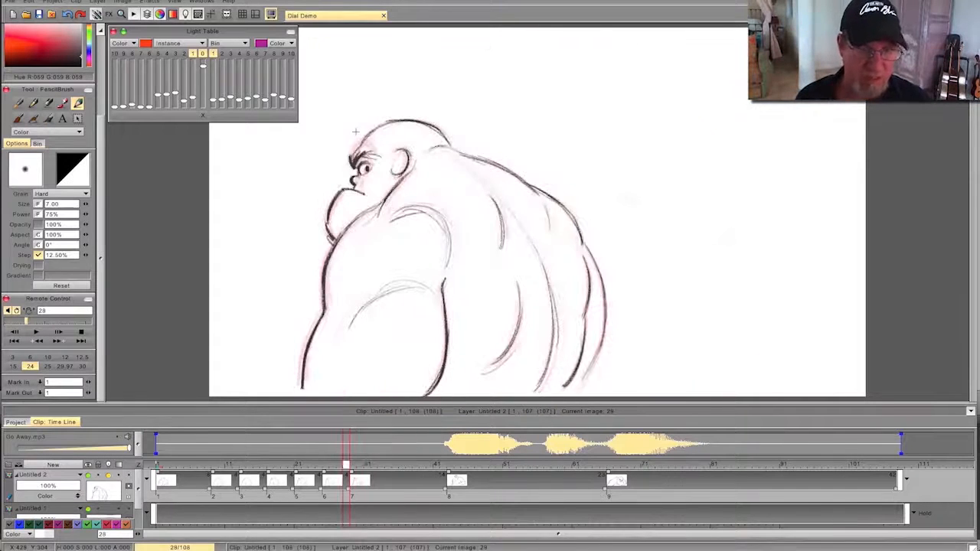
{"action": "key", "text": "Right"}
- Scrub the hold after frame 29 and delay the open-mouthed shouting pose so it starts at frame 49
{"action": "left_click_drag", "start_coordinate": [353, 465], "coordinate": [422, 465]}
{"action": "mouse_move", "coordinate": [367, 481]}
{"action": "left_mouse_down"}
{"action": "mouse_move", "coordinate": [207, 485]}
{"action": "mouse_move", "coordinate": [415, 489]}
{"action": "mouse_move", "coordinate": [199, 493]}
{"action": "mouse_move", "coordinate": [353, 490]}
{"action": "left_mouse_up"}
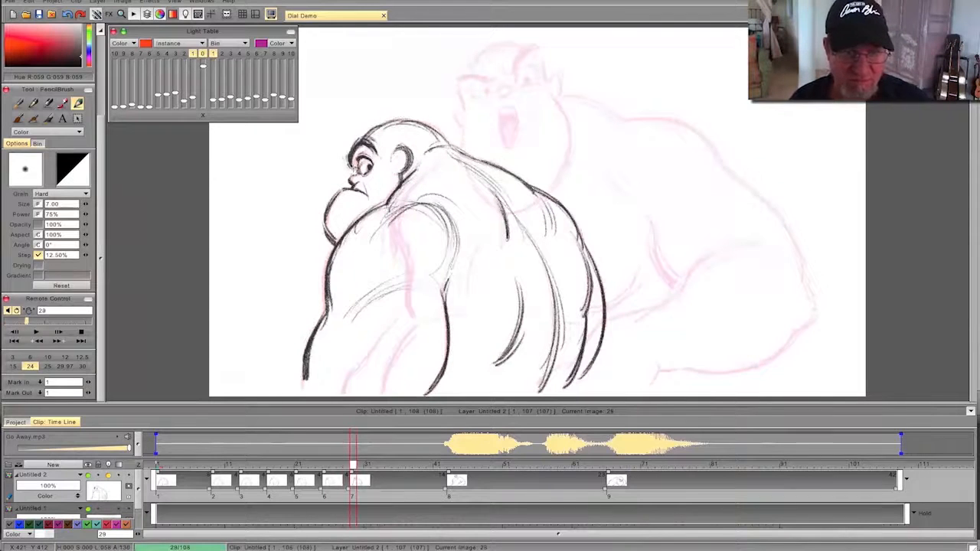
{"action": "mouse_move", "coordinate": [353, 464]}
{"action": "left_mouse_down"}
{"action": "mouse_move", "coordinate": [192, 464]}
{"action": "mouse_move", "coordinate": [538, 465]}
{"action": "mouse_move", "coordinate": [366, 465]}
{"action": "left_mouse_up"}
{"action": "mouse_move", "coordinate": [264, 484]}
{"action": "left_mouse_down"}
{"action": "mouse_move", "coordinate": [234, 486]}
{"action": "mouse_move", "coordinate": [522, 489]}
{"action": "mouse_move", "coordinate": [430, 489]}
{"action": "mouse_move", "coordinate": [495, 476]}
{"action": "left_mouse_up"}
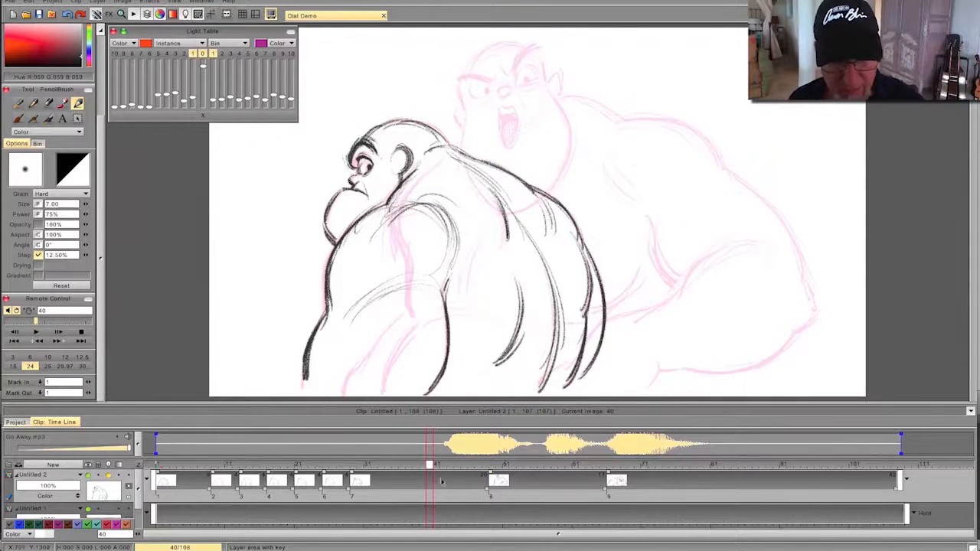
{"action": "mouse_move", "coordinate": [428, 469]}
{"action": "left_mouse_down"}
{"action": "mouse_move", "coordinate": [240, 467]}
{"action": "mouse_move", "coordinate": [532, 470]}
{"action": "mouse_move", "coordinate": [316, 470]}
{"action": "mouse_move", "coordinate": [415, 475]}
{"action": "mouse_move", "coordinate": [394, 477]}
{"action": "left_mouse_up"}
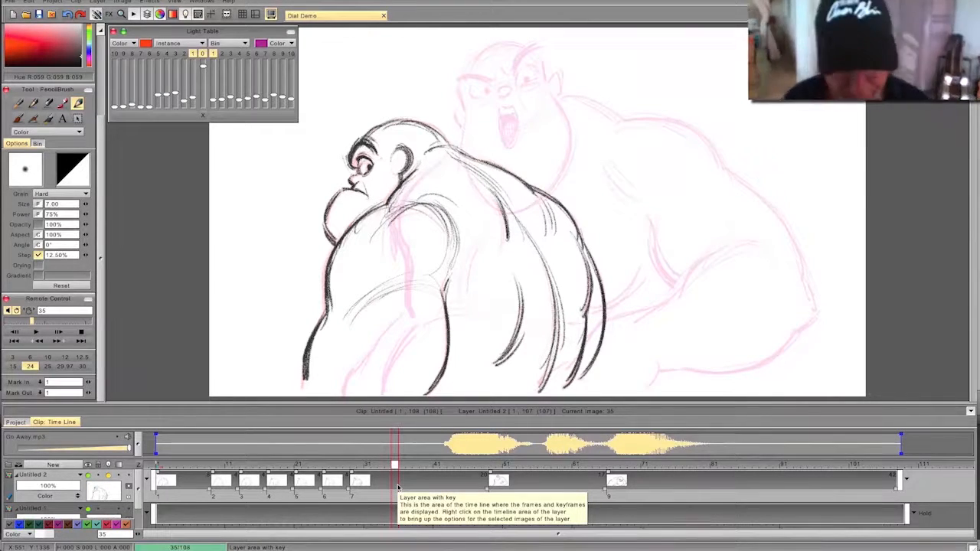
- Start a blank drawing at frame 35 within the hold and flip against the previous drawing
{"action": "scroll", "coordinate": [102, 126], "scroll_direction": "up", "scroll_amount": 3}
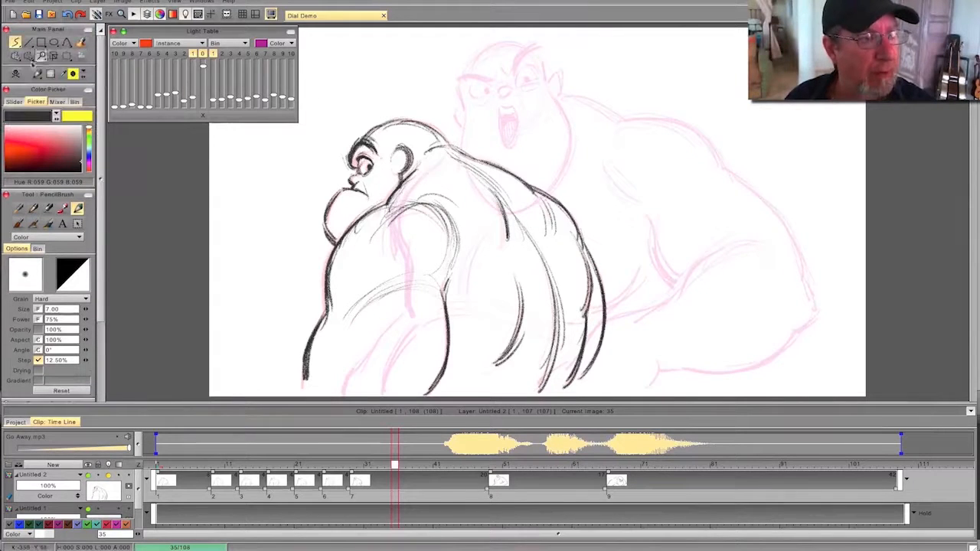
{"action": "left_click", "coordinate": [26, 77]}
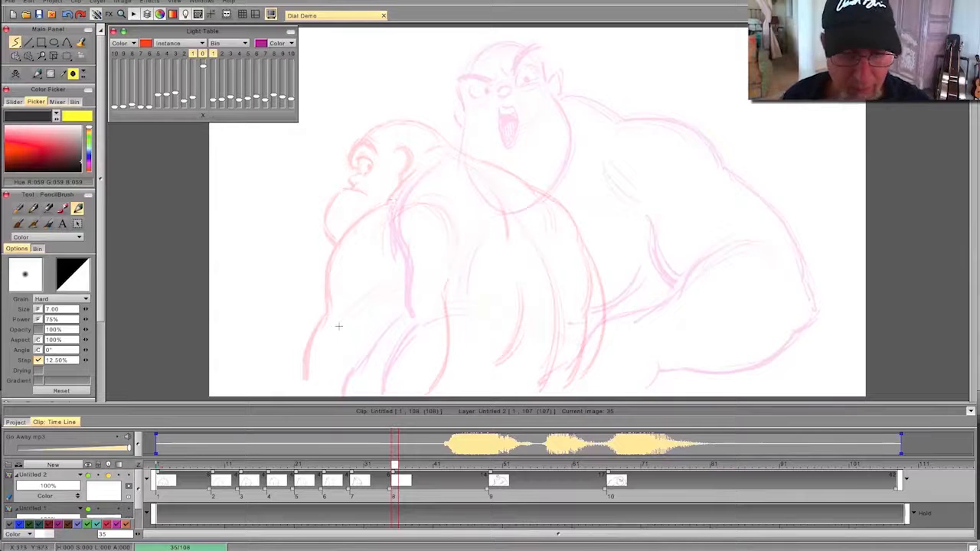
{"action": "key", "text": "Left"}
{"action": "key", "text": "Right"}
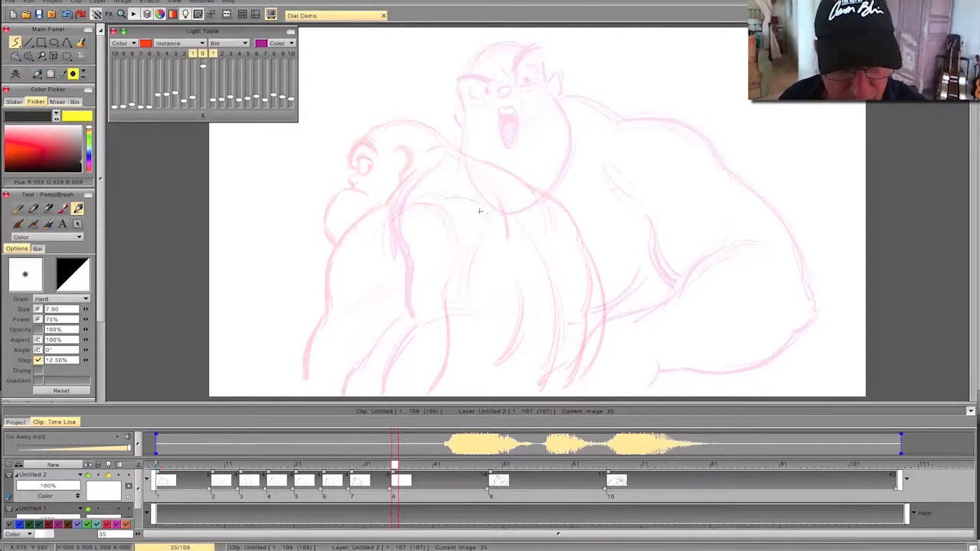
{"action": "mouse_move", "coordinate": [506, 201]}
{"action": "left_mouse_down"}
{"action": "mouse_move", "coordinate": [479, 216]}
{"action": "mouse_move", "coordinate": [439, 206]}
{"action": "left_mouse_up"}
{"action": "mouse_move", "coordinate": [507, 200]}
{"action": "left_mouse_down"}
{"action": "mouse_move", "coordinate": [444, 206]}
{"action": "mouse_move", "coordinate": [548, 271]}
{"action": "left_mouse_up"}
{"action": "key", "text": "Left"}
{"action": "key", "text": "Right"}
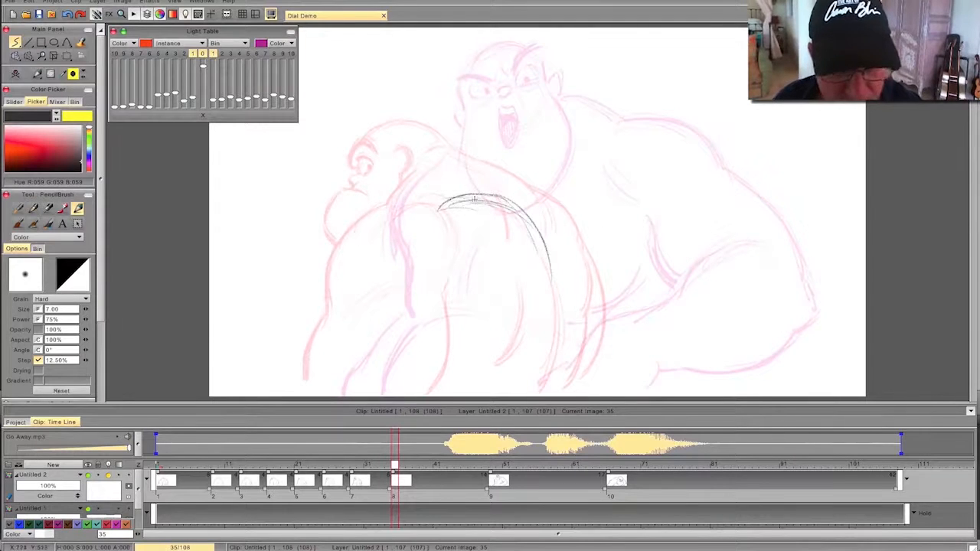
{"action": "key", "text": "Left"}
{"action": "key", "text": "Right"}
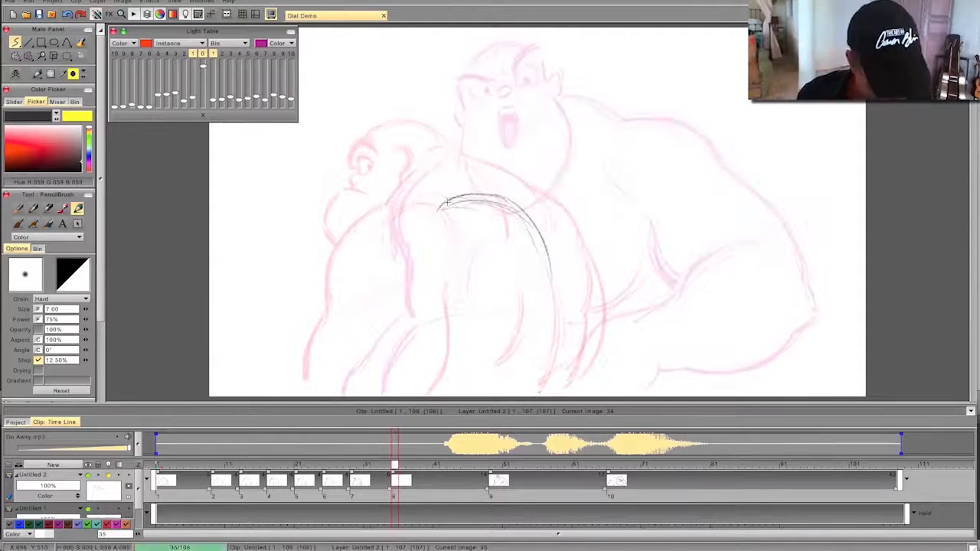
{"action": "left_click", "coordinate": [15, 74]}
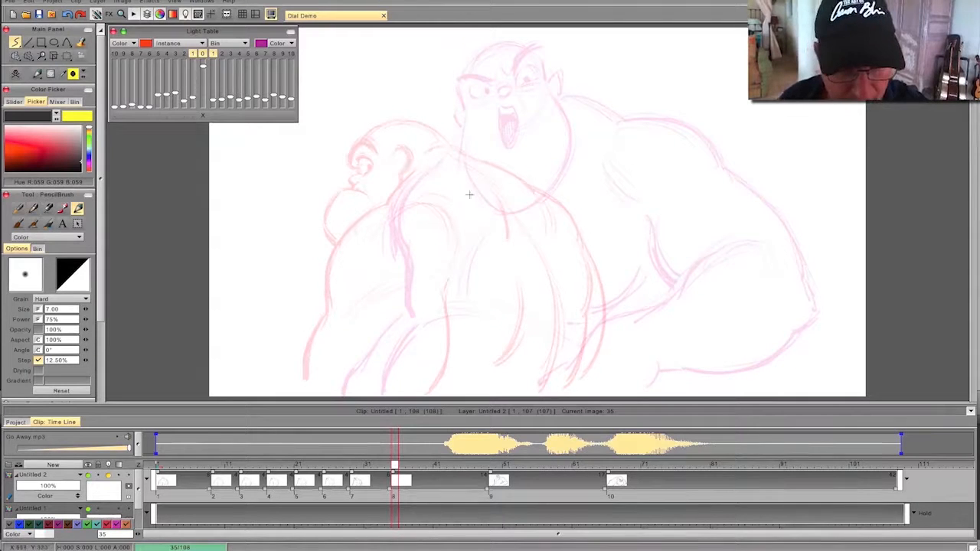
- Rough in the lowered head on frame 35 as a circle, darken its top and front edges, and flip to compare
{"action": "mouse_move", "coordinate": [375, 214]}
{"action": "left_mouse_down"}
{"action": "mouse_move", "coordinate": [451, 173]}
{"action": "mouse_move", "coordinate": [377, 224]}
{"action": "left_mouse_up"}
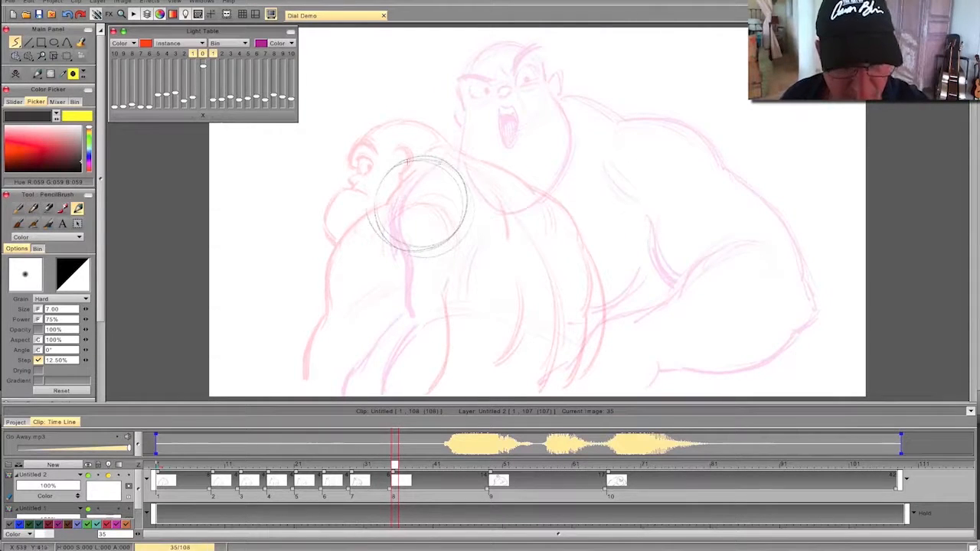
{"action": "left_click_drag", "start_coordinate": [447, 161], "coordinate": [394, 171]}
{"action": "key", "text": "Left"}
{"action": "key", "text": "Right"}
{"action": "mouse_move", "coordinate": [387, 163]}
{"action": "left_mouse_down"}
{"action": "mouse_move", "coordinate": [370, 201]}
{"action": "mouse_move", "coordinate": [367, 211]}
{"action": "left_mouse_up"}
{"action": "key", "text": "Left"}
{"action": "key", "text": "Right"}
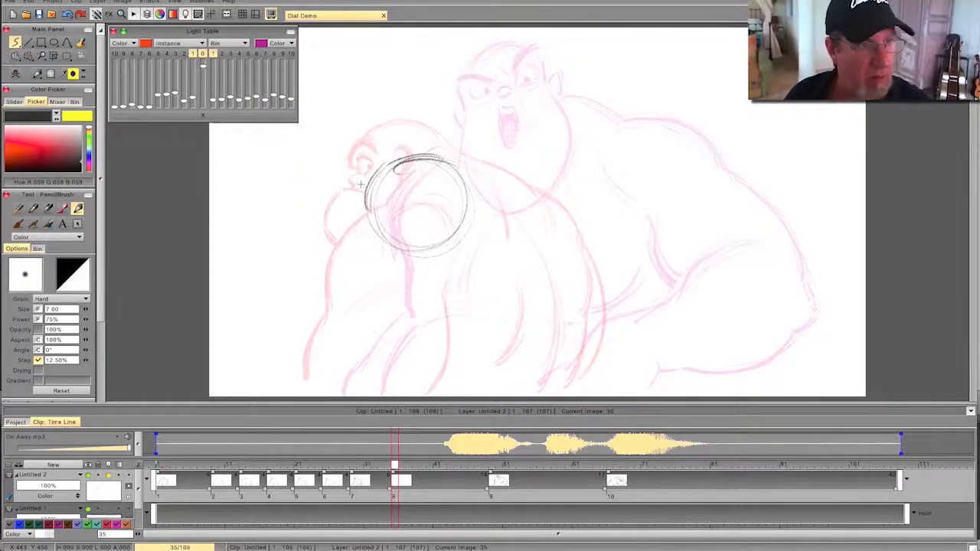
- Shift the head circle slightly up and toward the front of the character, and flip against the previous drawing
{"action": "left_click", "coordinate": [66, 56]}
{"action": "left_click_drag", "start_coordinate": [343, 259], "coordinate": [322, 248]}
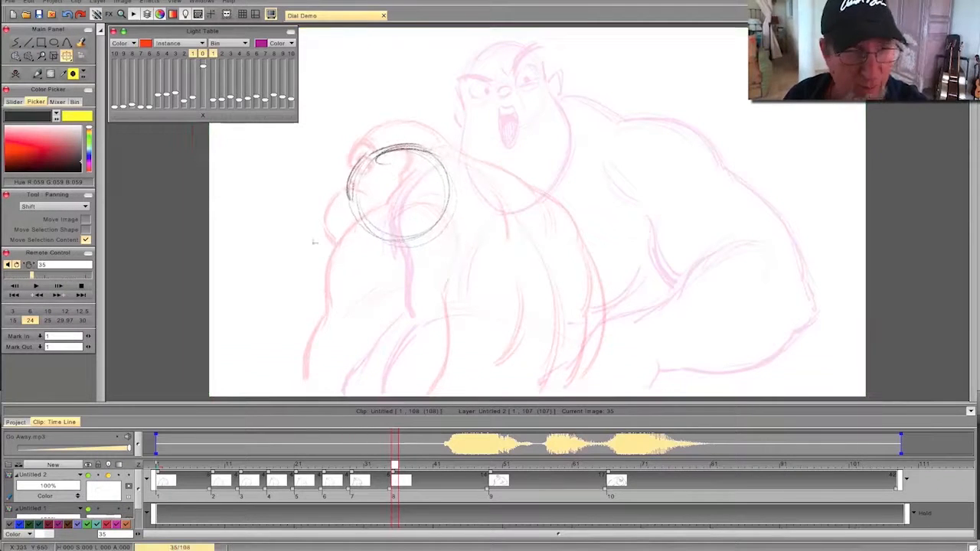
{"action": "left_click", "coordinate": [36, 75]}
{"action": "left_click", "coordinate": [28, 83]}
{"action": "key", "text": "Left"}
{"action": "key", "text": "Right"}
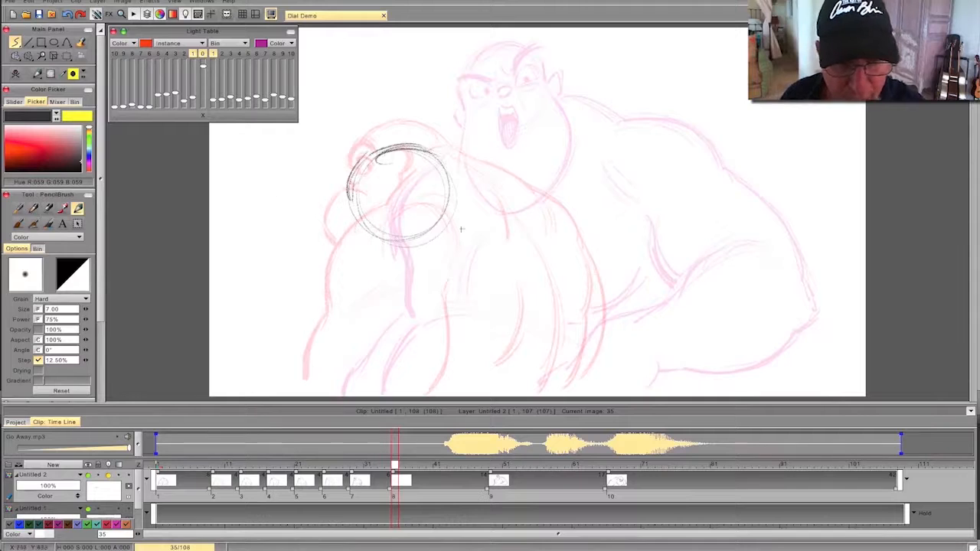
- Sketch overlapping arcs for the raised shoulder behind the head, flipping between drawings to check the placement
{"action": "left_click_drag", "start_coordinate": [494, 205], "coordinate": [572, 220]}
{"action": "mouse_move", "coordinate": [483, 228]}
{"action": "left_mouse_down"}
{"action": "mouse_move", "coordinate": [576, 286]}
{"action": "mouse_move", "coordinate": [555, 223]}
{"action": "mouse_move", "coordinate": [579, 246]}
{"action": "left_mouse_up"}
{"action": "left_click_drag", "start_coordinate": [563, 222], "coordinate": [490, 205]}
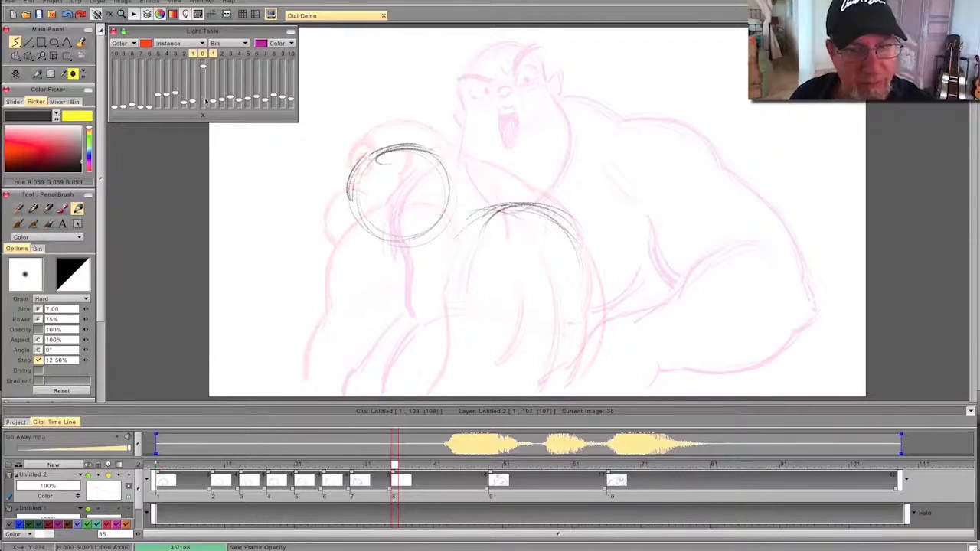
{"action": "key", "text": "Left"}
{"action": "key", "text": "Right"}
{"action": "key", "text": "Left"}
{"action": "key", "text": "Right"}
- Draw the neck curve from the head to the shoulder, mark the side of the head, and reinforce the shoulder arc
{"action": "left_click_drag", "start_coordinate": [423, 152], "coordinate": [539, 205]}
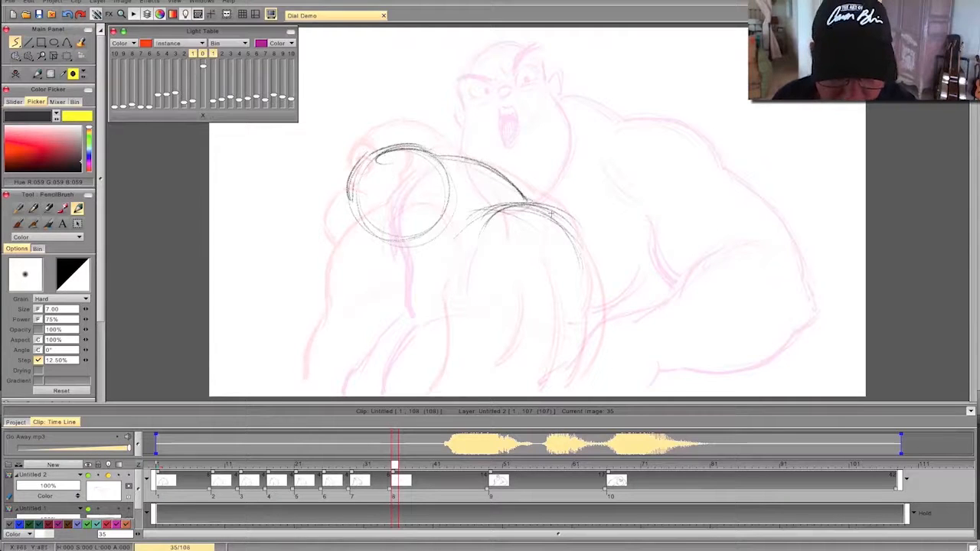
{"action": "left_click_drag", "start_coordinate": [434, 179], "coordinate": [423, 236]}
{"action": "left_click_drag", "start_coordinate": [498, 205], "coordinate": [584, 238]}
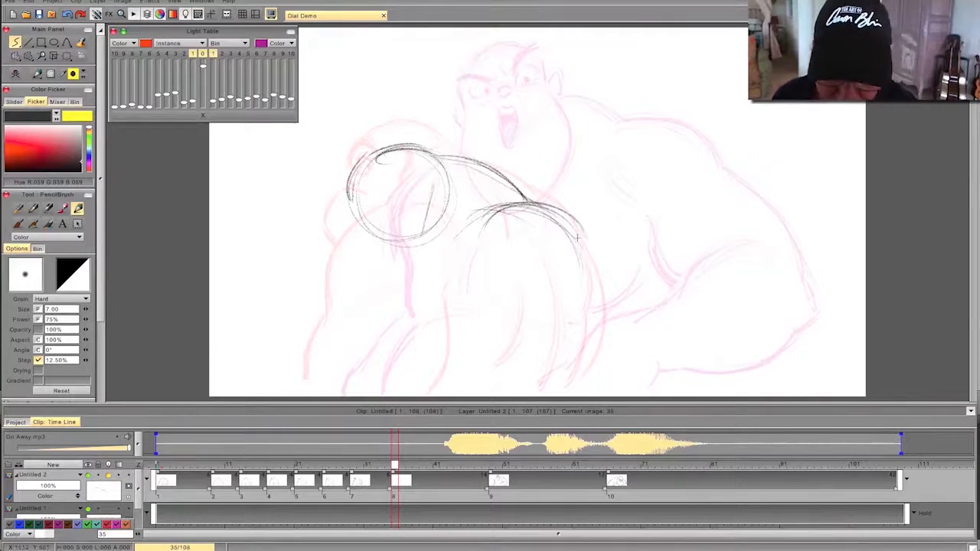
- Darken the hunched back contour from the shoulder down to the drawing's lower edge and add the near arm's line
{"action": "mouse_move", "coordinate": [533, 203]}
{"action": "left_mouse_down"}
{"action": "mouse_move", "coordinate": [595, 271]}
{"action": "mouse_move", "coordinate": [593, 364]}
{"action": "mouse_move", "coordinate": [601, 361]}
{"action": "mouse_move", "coordinate": [588, 387]}
{"action": "left_mouse_up"}
{"action": "mouse_move", "coordinate": [593, 295]}
{"action": "left_mouse_down"}
{"action": "mouse_move", "coordinate": [533, 204]}
{"action": "mouse_move", "coordinate": [600, 289]}
{"action": "mouse_move", "coordinate": [586, 392]}
{"action": "left_mouse_up"}
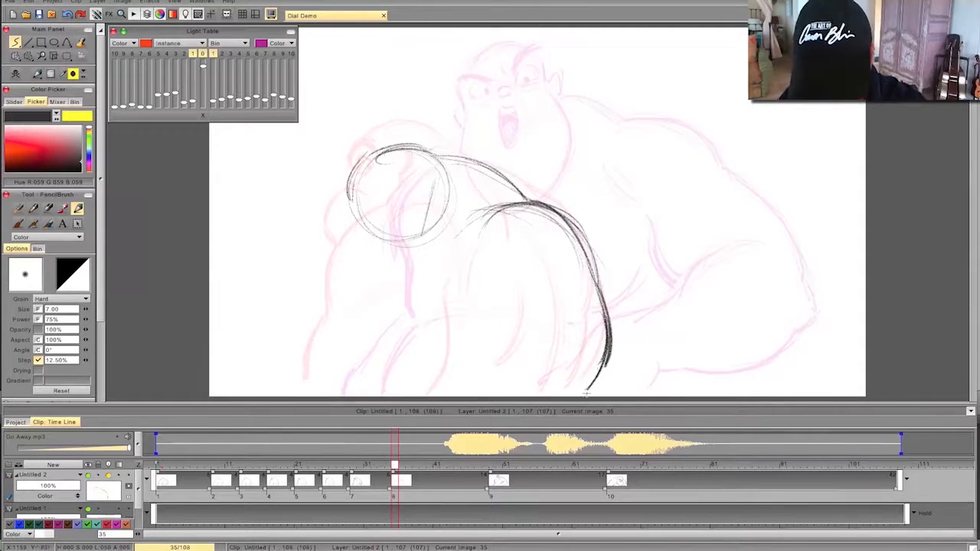
{"action": "mouse_move", "coordinate": [600, 282]}
{"action": "left_mouse_down"}
{"action": "mouse_move", "coordinate": [559, 217]}
{"action": "mouse_move", "coordinate": [498, 201]}
{"action": "mouse_move", "coordinate": [485, 211]}
{"action": "left_mouse_up"}
{"action": "key", "text": "Left"}
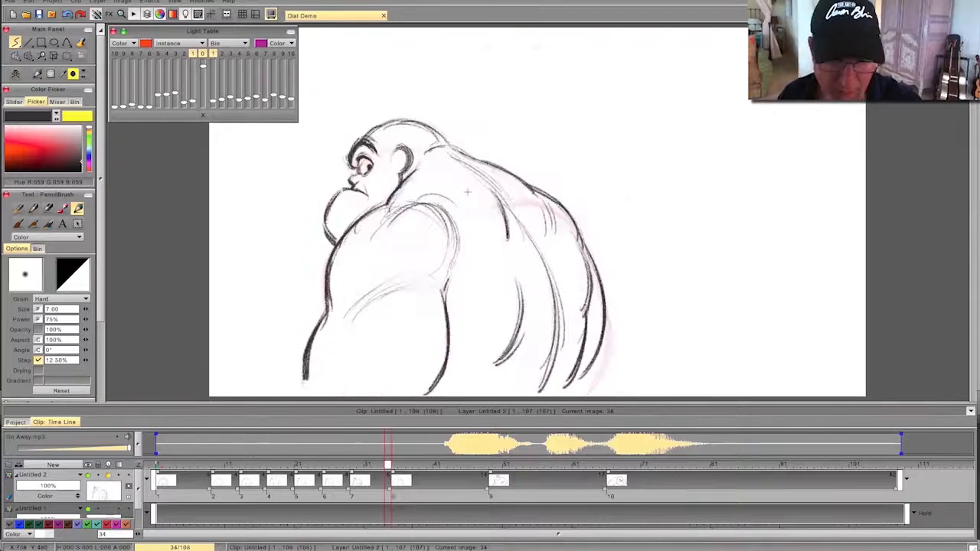
{"action": "key", "text": "Right"}
{"action": "key", "text": "Left"}
{"action": "key", "text": "Right"}
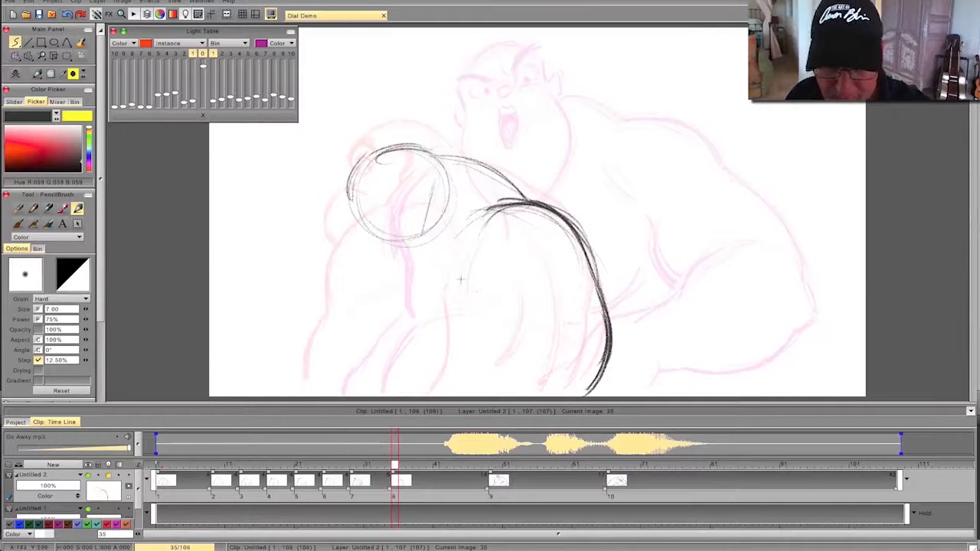
{"action": "left_click_drag", "start_coordinate": [451, 385], "coordinate": [475, 306]}
{"action": "key", "text": "Right"}
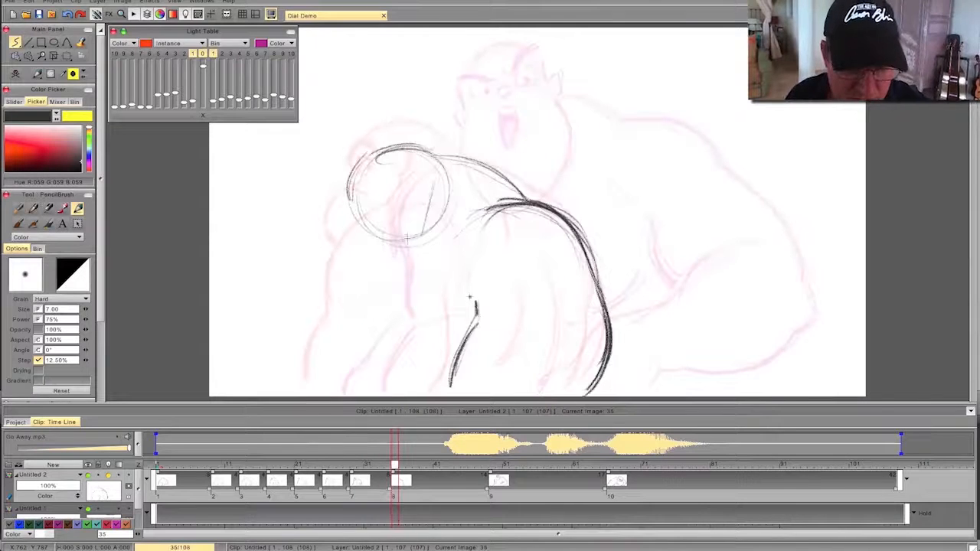
- Draw angry, lowered eyebrows with frown creases low on the head and flip to compare them with the previous pose
{"action": "left_click_drag", "start_coordinate": [395, 216], "coordinate": [356, 224]}
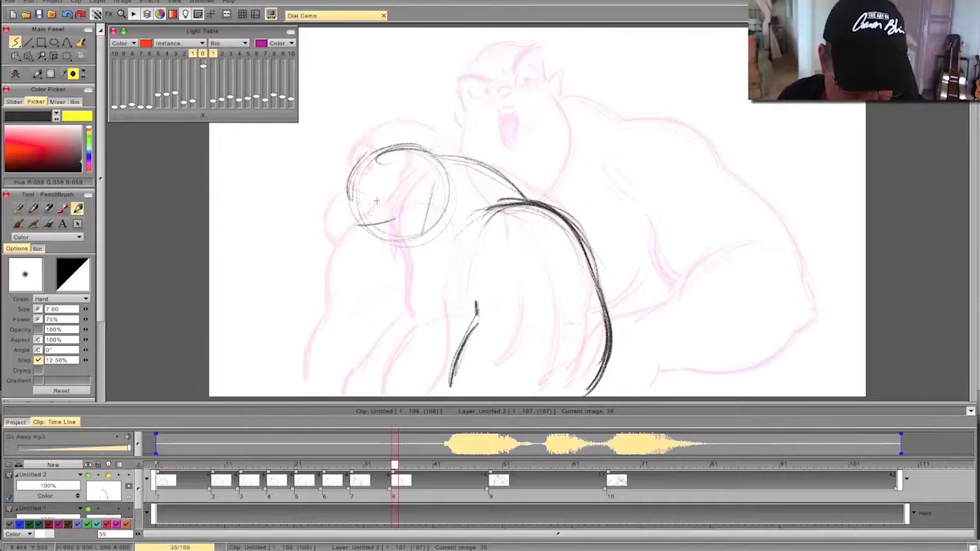
{"action": "mouse_move", "coordinate": [361, 202]}
{"action": "left_mouse_down"}
{"action": "mouse_move", "coordinate": [368, 222]}
{"action": "mouse_move", "coordinate": [379, 223]}
{"action": "mouse_move", "coordinate": [416, 202]}
{"action": "left_mouse_up"}
{"action": "left_click_drag", "start_coordinate": [355, 222], "coordinate": [345, 218]}
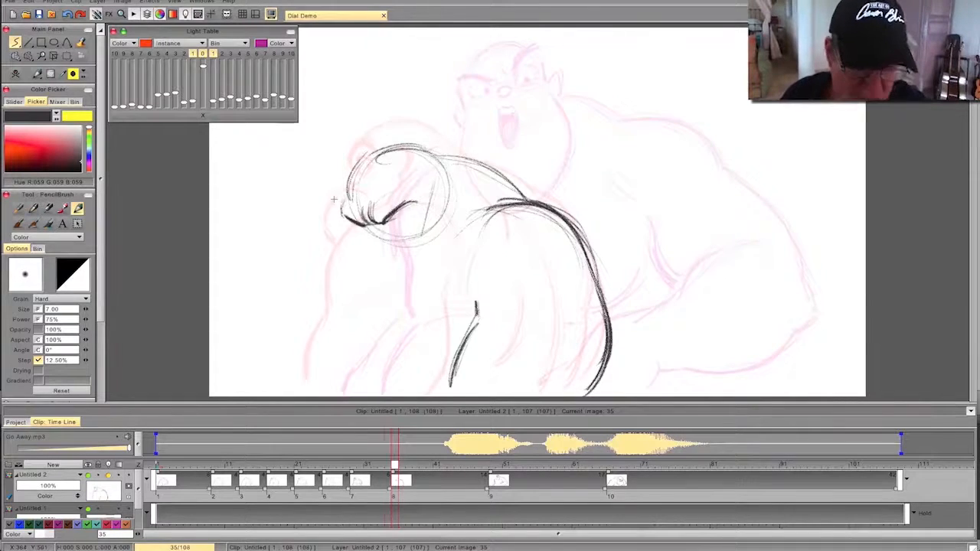
{"action": "key", "text": "Left"}
{"action": "key", "text": "Right"}
{"action": "key", "text": "Left"}
{"action": "key", "text": "Right"}
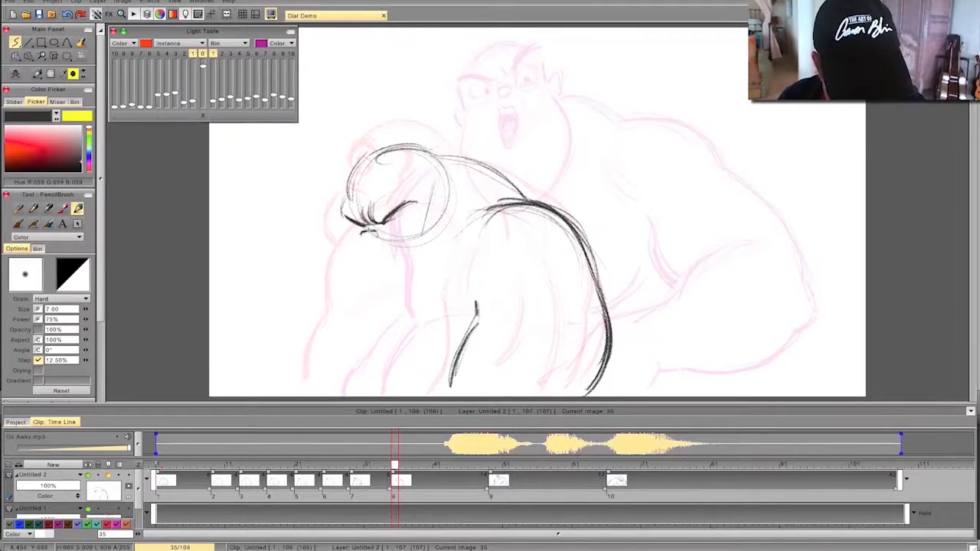
- Draw the nose, squinting eye and tight, grimacing mouth below the brows, flipping against the previous drawing
{"action": "left_click_drag", "start_coordinate": [361, 239], "coordinate": [362, 233]}
{"action": "key", "text": "Left"}
{"action": "key", "text": "Right"}
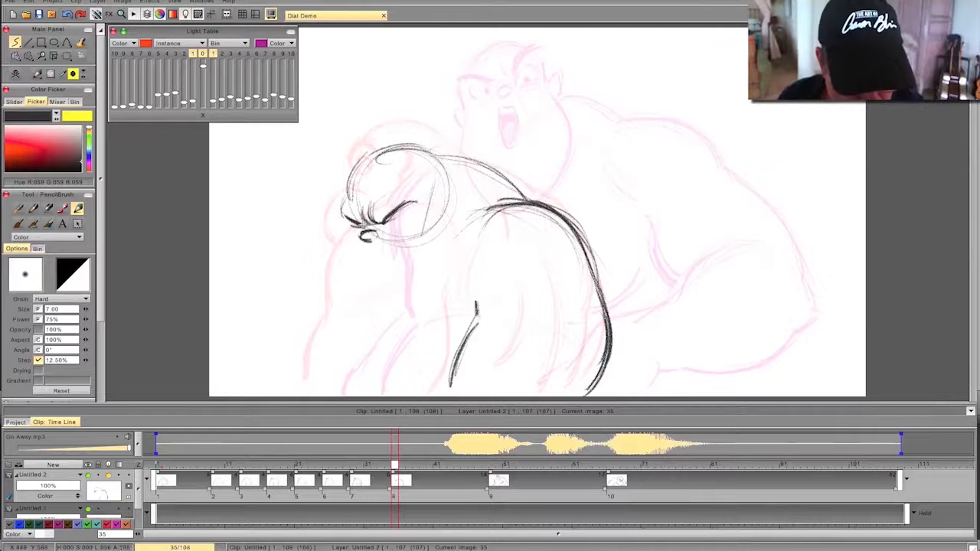
{"action": "key", "text": "Left"}
{"action": "key", "text": "Left"}
{"action": "key", "text": "Right"}
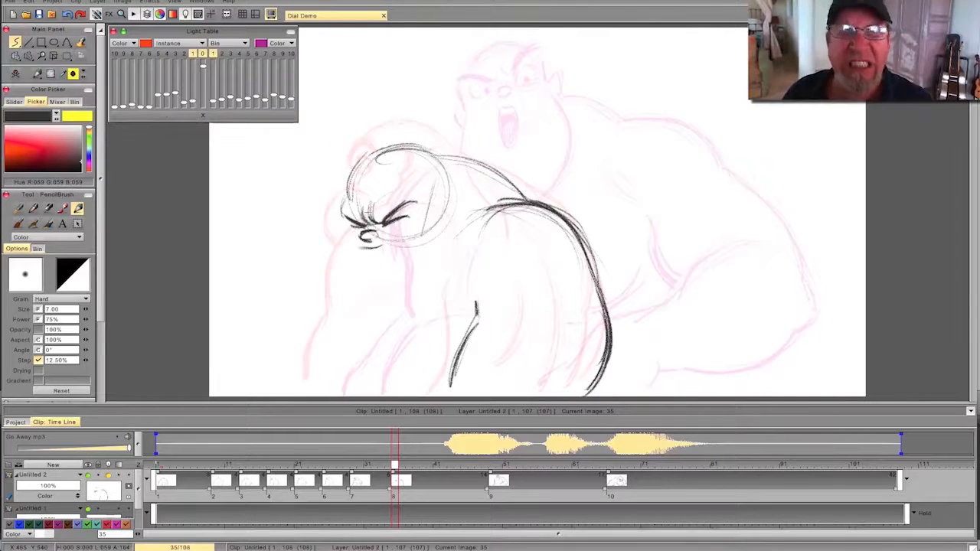
{"action": "mouse_move", "coordinate": [411, 245]}
{"action": "left_mouse_down"}
{"action": "mouse_move", "coordinate": [366, 249]}
{"action": "mouse_move", "coordinate": [405, 249]}
{"action": "left_mouse_up"}
{"action": "key", "text": "Left"}
{"action": "key", "text": "Right"}
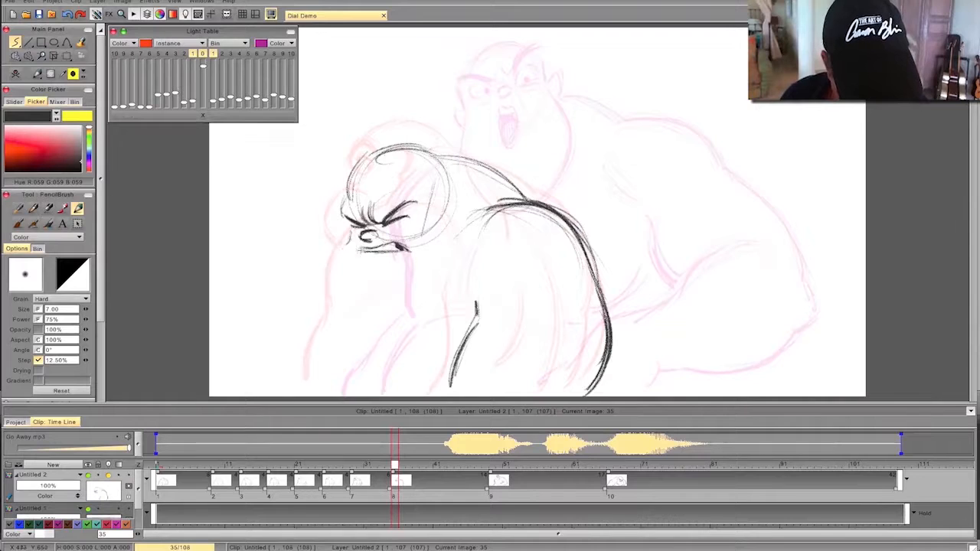
- Draw the front of the heavy muzzle and the underside of the chin, flipping to check the shape
{"action": "mouse_move", "coordinate": [331, 257]}
{"action": "left_mouse_down"}
{"action": "mouse_move", "coordinate": [317, 284]}
{"action": "mouse_move", "coordinate": [363, 314]}
{"action": "left_mouse_up"}
{"action": "key", "text": "Left"}
{"action": "key", "text": "Right"}
{"action": "left_click_drag", "start_coordinate": [317, 285], "coordinate": [380, 313]}
{"action": "key", "text": "Left"}
{"action": "key", "text": "Right"}
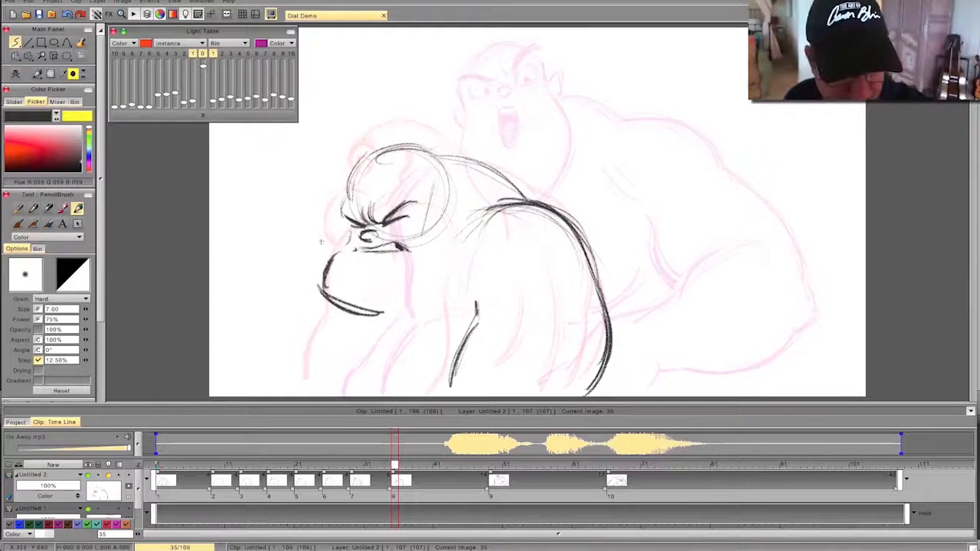
- Add the far cheek, darken the back of the neck, and draw the ear at the rear of the head
{"action": "key", "text": "Left"}
{"action": "key", "text": "Right"}
{"action": "mouse_move", "coordinate": [346, 224]}
{"action": "left_mouse_down"}
{"action": "mouse_move", "coordinate": [331, 262]}
{"action": "mouse_move", "coordinate": [335, 246]}
{"action": "left_mouse_up"}
{"action": "mouse_move", "coordinate": [442, 158]}
{"action": "left_mouse_down"}
{"action": "mouse_move", "coordinate": [531, 205]}
{"action": "mouse_move", "coordinate": [525, 196]}
{"action": "left_mouse_up"}
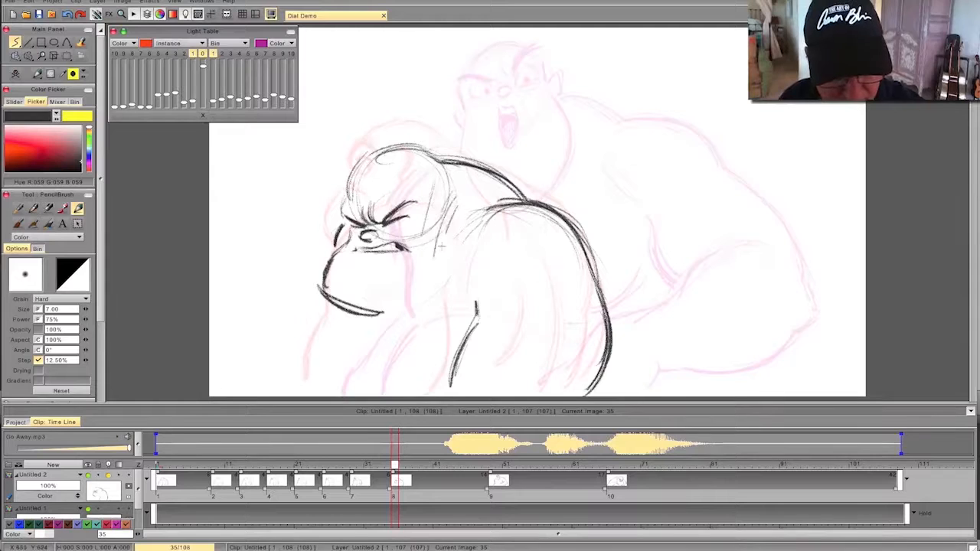
{"action": "key", "text": "Left"}
{"action": "key", "text": "Right"}
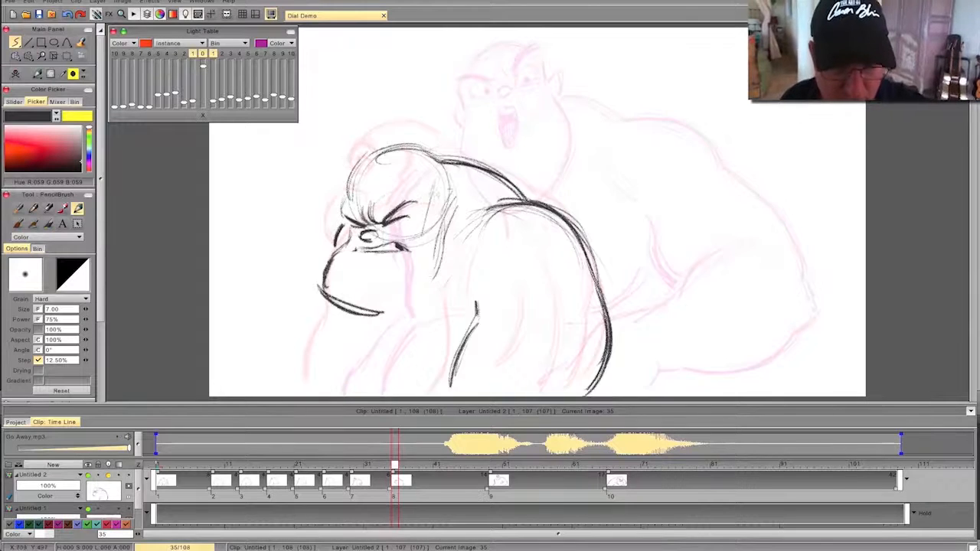
{"action": "mouse_move", "coordinate": [448, 184]}
{"action": "left_mouse_down"}
{"action": "mouse_move", "coordinate": [442, 216]}
{"action": "mouse_move", "coordinate": [450, 217]}
{"action": "left_mouse_up"}
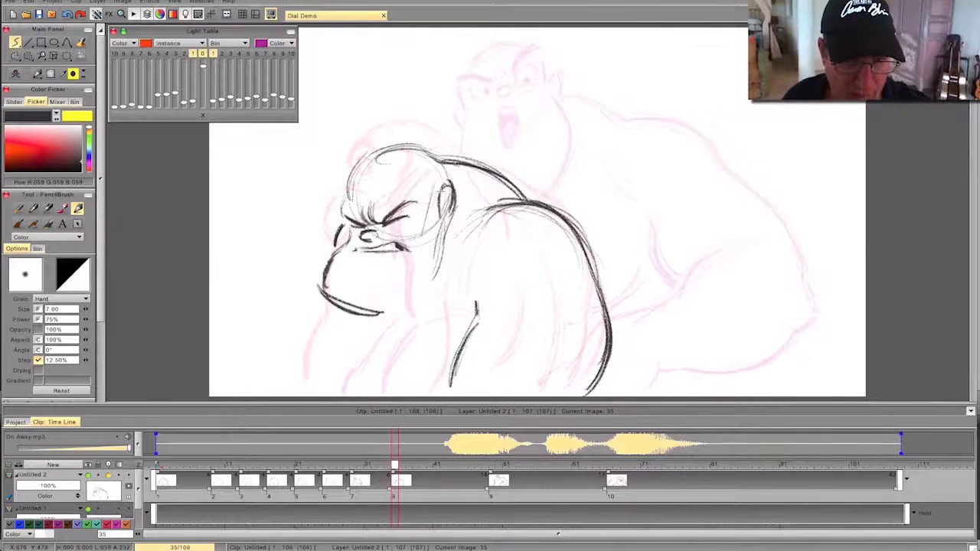
{"action": "key", "text": "Left"}
{"action": "key", "text": "Right"}
- Close the heavy jaw line from the ear around to the chin, check it by flipping, and add the far arm below
{"action": "mouse_move", "coordinate": [443, 228]}
{"action": "left_mouse_down"}
{"action": "mouse_move", "coordinate": [438, 283]}
{"action": "mouse_move", "coordinate": [387, 314]}
{"action": "left_mouse_up"}
{"action": "left_click_drag", "start_coordinate": [441, 265], "coordinate": [373, 320]}
{"action": "left_click_drag", "start_coordinate": [428, 297], "coordinate": [378, 317]}
{"action": "key", "text": "Left"}
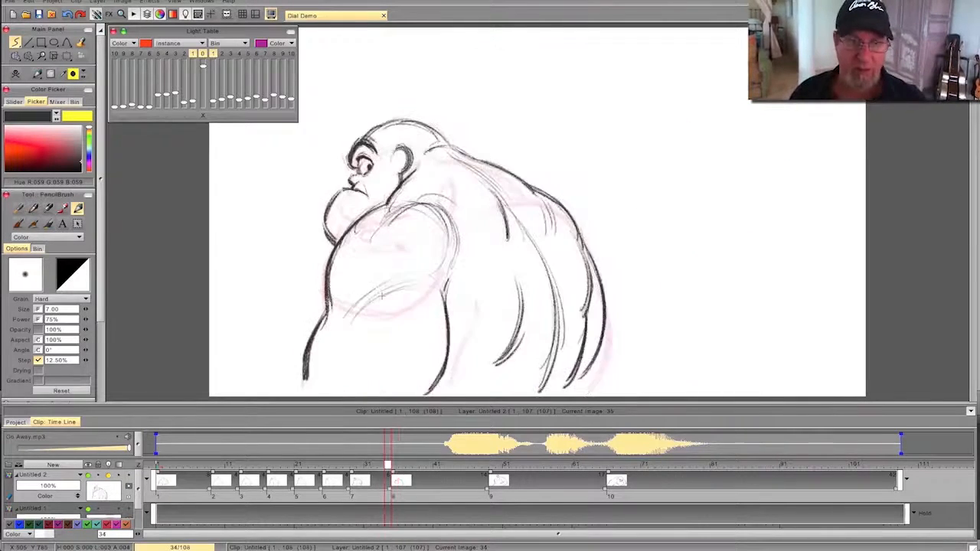
{"action": "key", "text": "Right"}
{"action": "key", "text": "Left"}
{"action": "key", "text": "Right"}
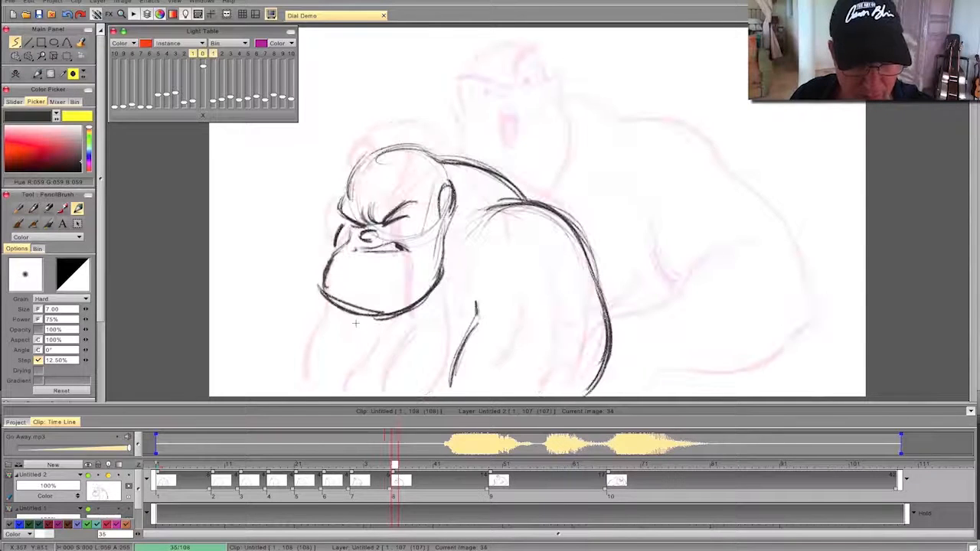
{"action": "left_click_drag", "start_coordinate": [331, 337], "coordinate": [308, 389]}
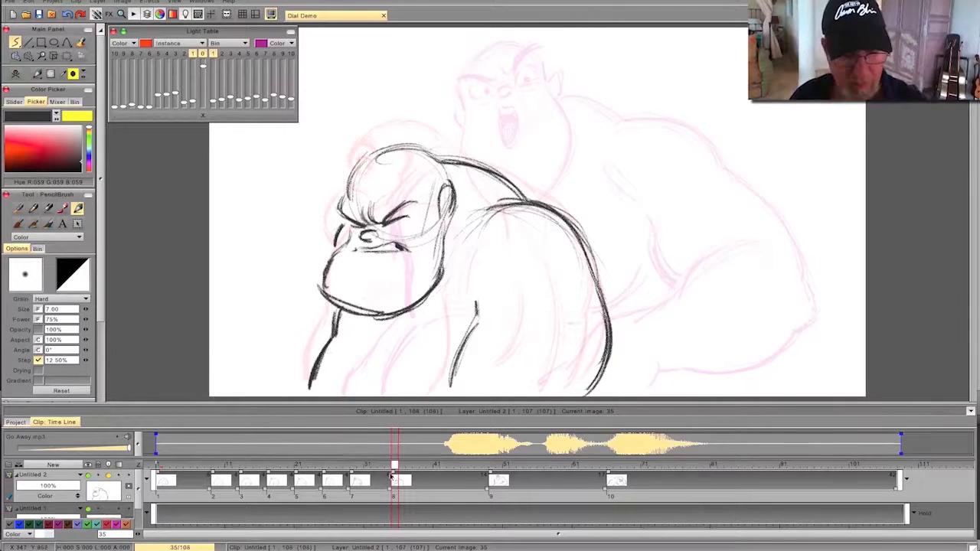
- Start a blank drawing at frame 41, just before the shout begins in the audio
{"action": "mouse_move", "coordinate": [376, 464]}
{"action": "left_mouse_down"}
{"action": "mouse_move", "coordinate": [275, 465]}
{"action": "mouse_move", "coordinate": [637, 471]}
{"action": "mouse_move", "coordinate": [328, 486]}
{"action": "mouse_move", "coordinate": [289, 470]}
{"action": "mouse_move", "coordinate": [558, 470]}
{"action": "mouse_move", "coordinate": [386, 468]}
{"action": "mouse_move", "coordinate": [406, 467]}
{"action": "mouse_move", "coordinate": [465, 468]}
{"action": "mouse_move", "coordinate": [382, 480]}
{"action": "mouse_move", "coordinate": [455, 471]}
{"action": "mouse_move", "coordinate": [401, 470]}
{"action": "mouse_move", "coordinate": [442, 479]}
{"action": "left_mouse_up"}
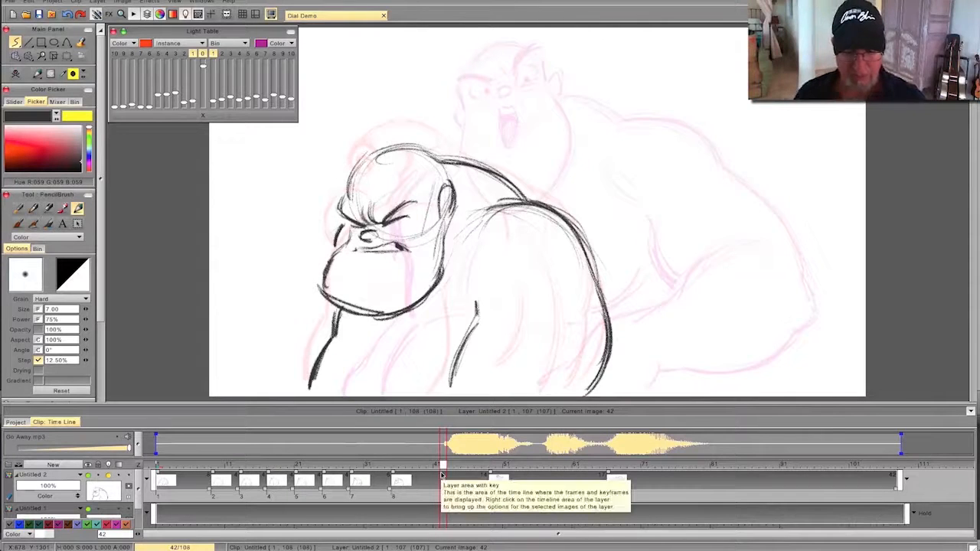
{"action": "mouse_move", "coordinate": [442, 475]}
{"action": "left_mouse_down"}
{"action": "mouse_move", "coordinate": [458, 470]}
{"action": "mouse_move", "coordinate": [421, 471]}
{"action": "mouse_move", "coordinate": [449, 471]}
{"action": "mouse_move", "coordinate": [437, 476]}
{"action": "left_mouse_up"}
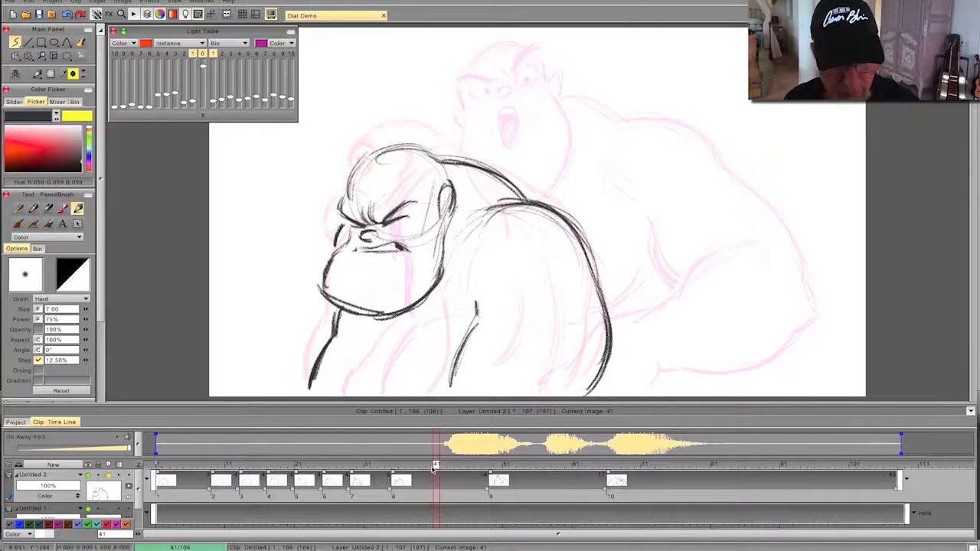
{"action": "left_click", "coordinate": [17, 75]}
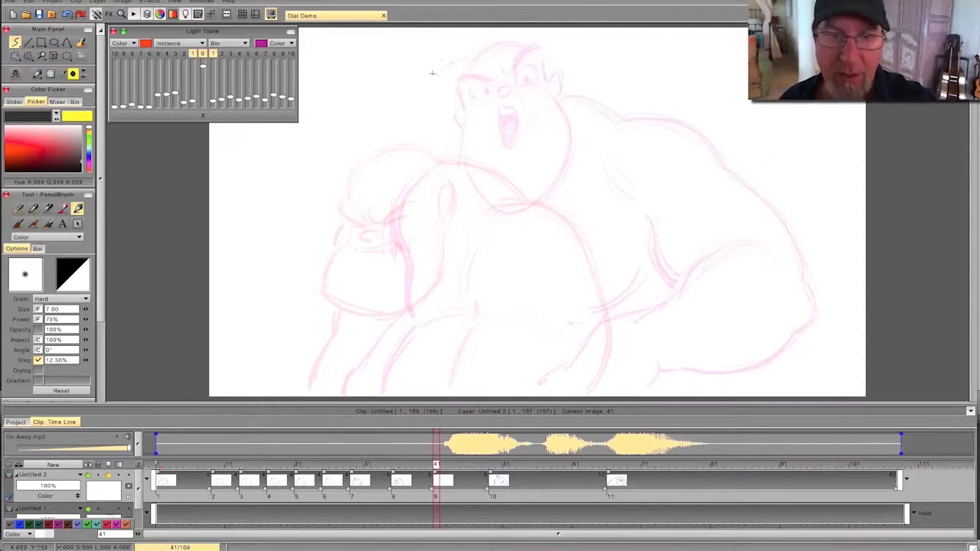
{"action": "left_click_drag", "start_coordinate": [451, 58], "coordinate": [461, 124]}
{"action": "key", "text": "Left"}
{"action": "key", "text": "Right"}
{"action": "mouse_move", "coordinate": [492, 80]}
{"action": "left_mouse_down"}
{"action": "mouse_move", "coordinate": [462, 75]}
{"action": "mouse_move", "coordinate": [484, 63]}
{"action": "mouse_move", "coordinate": [486, 71]}
{"action": "mouse_move", "coordinate": [437, 80]}
{"action": "left_mouse_up"}
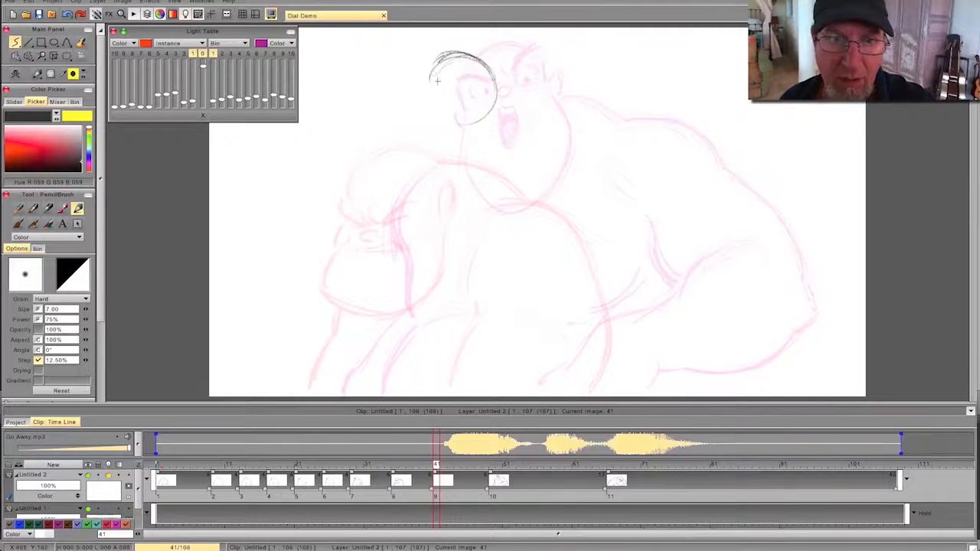
{"action": "key", "text": "BackSpace"}
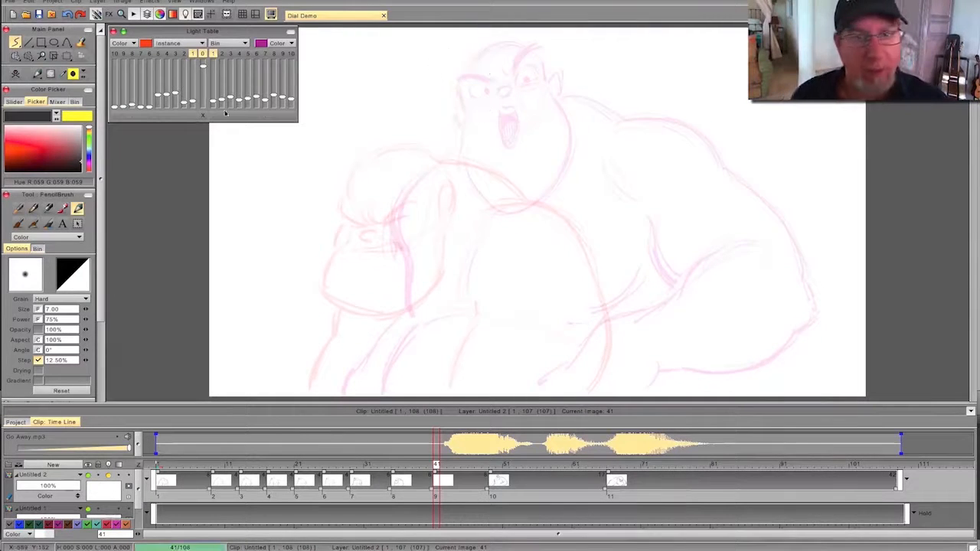
- Rough in the round cranium on the new drawing, above and behind the scrunched-down head, reinforcing the circle with repeated strokes
{"action": "mouse_move", "coordinate": [463, 61]}
{"action": "left_mouse_down"}
{"action": "mouse_move", "coordinate": [499, 98]}
{"action": "mouse_move", "coordinate": [466, 153]}
{"action": "mouse_move", "coordinate": [416, 121]}
{"action": "mouse_move", "coordinate": [425, 156]}
{"action": "left_mouse_up"}
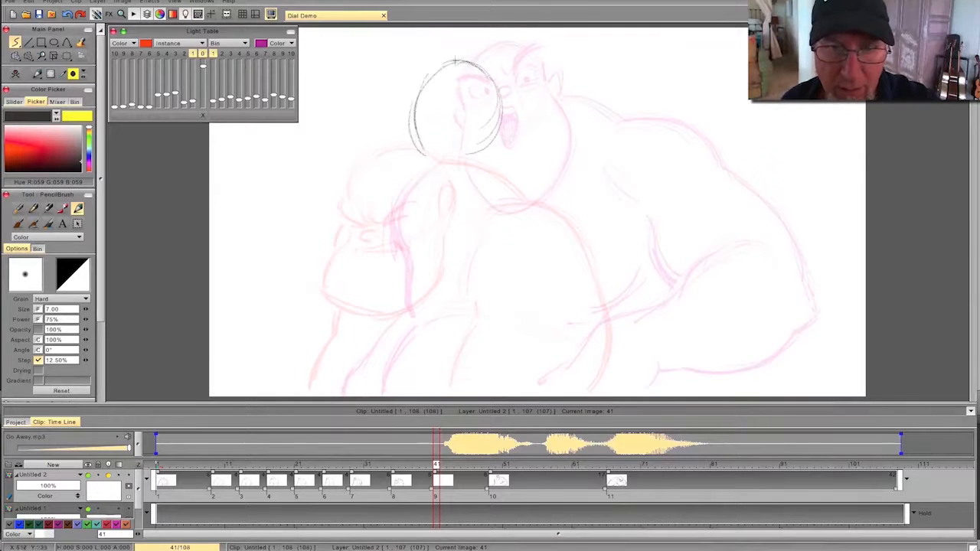
{"action": "left_click_drag", "start_coordinate": [496, 84], "coordinate": [489, 150]}
{"action": "mouse_move", "coordinate": [436, 464]}
{"action": "left_mouse_down"}
{"action": "mouse_move", "coordinate": [372, 465]}
{"action": "mouse_move", "coordinate": [499, 464]}
{"action": "mouse_move", "coordinate": [394, 464]}
{"action": "mouse_move", "coordinate": [436, 464]}
{"action": "left_mouse_up"}
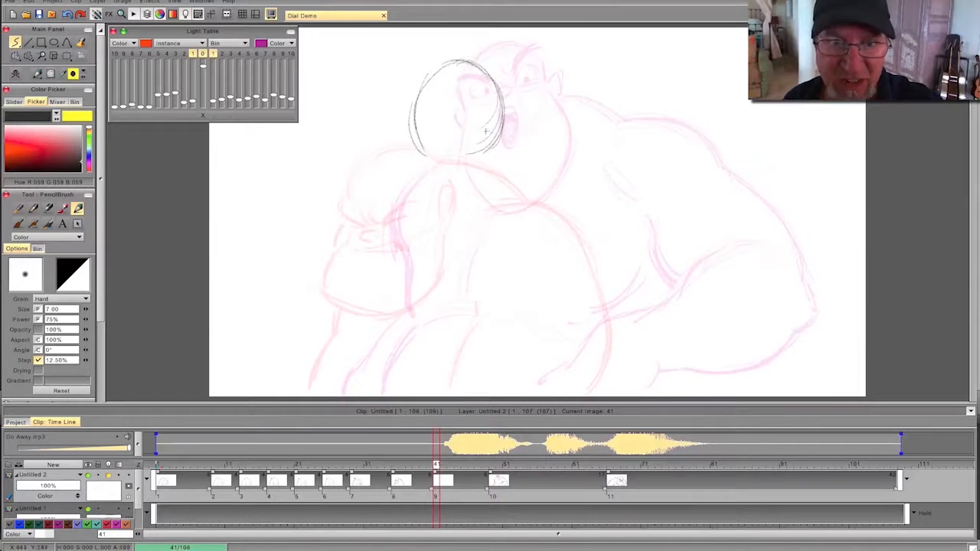
{"action": "left_click_drag", "start_coordinate": [439, 68], "coordinate": [500, 86]}
{"action": "left_click_drag", "start_coordinate": [408, 107], "coordinate": [413, 148]}
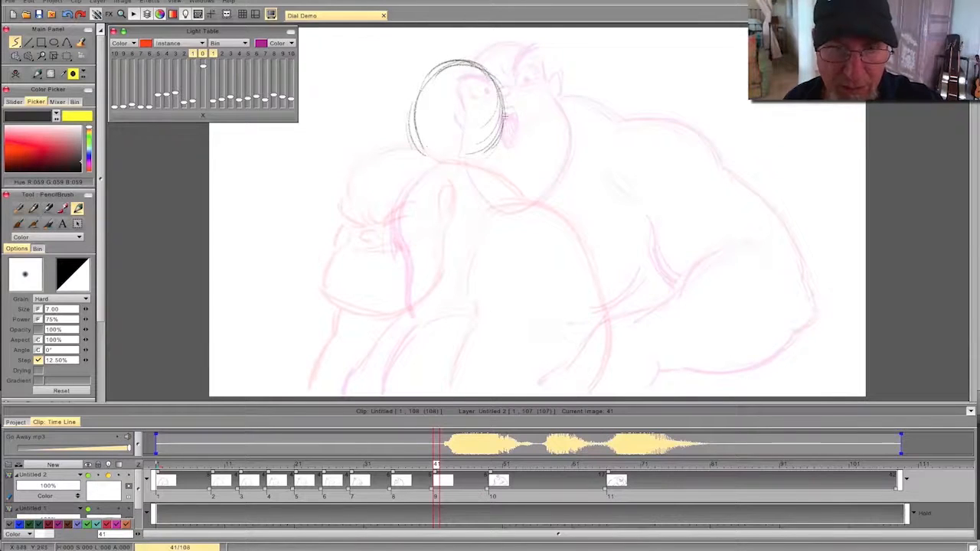
- Draw the long jaw hanging from the cranium with its wide chin, and flip between drawings to check the shape
{"action": "mouse_move", "coordinate": [512, 154]}
{"action": "left_mouse_down"}
{"action": "mouse_move", "coordinate": [518, 192]}
{"action": "mouse_move", "coordinate": [505, 224]}
{"action": "mouse_move", "coordinate": [481, 246]}
{"action": "mouse_move", "coordinate": [470, 235]}
{"action": "left_mouse_up"}
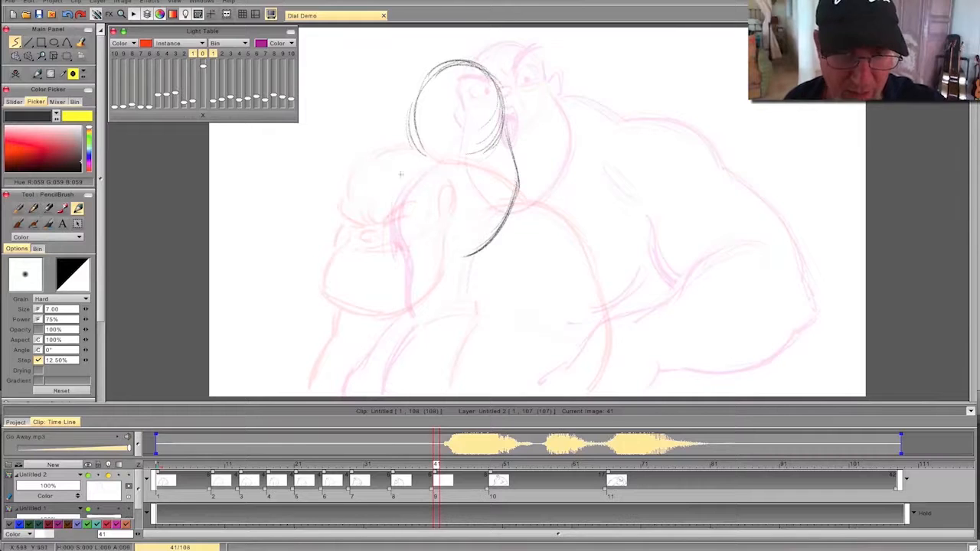
{"action": "mouse_move", "coordinate": [395, 231]}
{"action": "left_mouse_down"}
{"action": "mouse_move", "coordinate": [449, 261]}
{"action": "mouse_move", "coordinate": [420, 247]}
{"action": "left_mouse_up"}
{"action": "key", "text": "Left"}
{"action": "key", "text": "Right"}
{"action": "key", "text": "Left"}
{"action": "key", "text": "Right"}
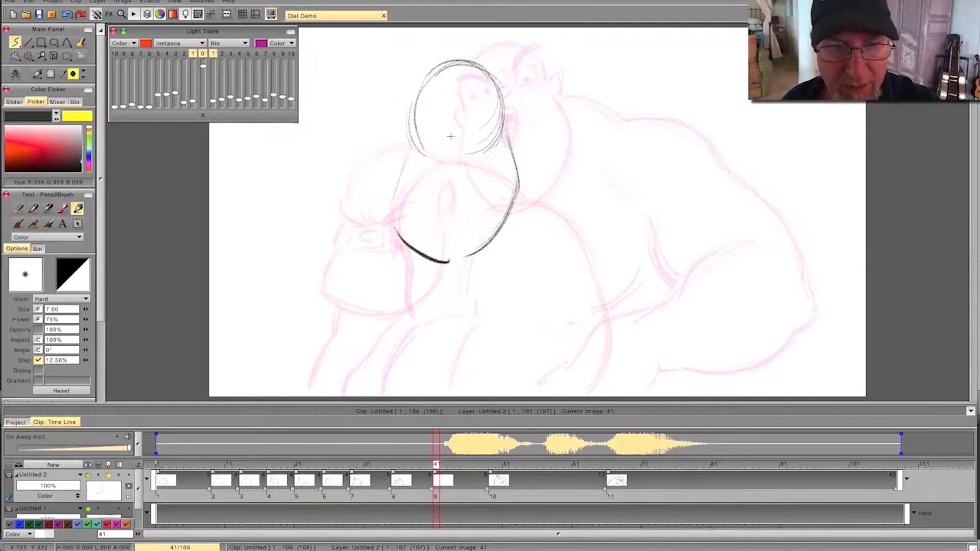
- Add the small oval nose and the angry slanted brows low on the face, then flip to check the expression
{"action": "left_click_drag", "start_coordinate": [442, 138], "coordinate": [442, 140]}
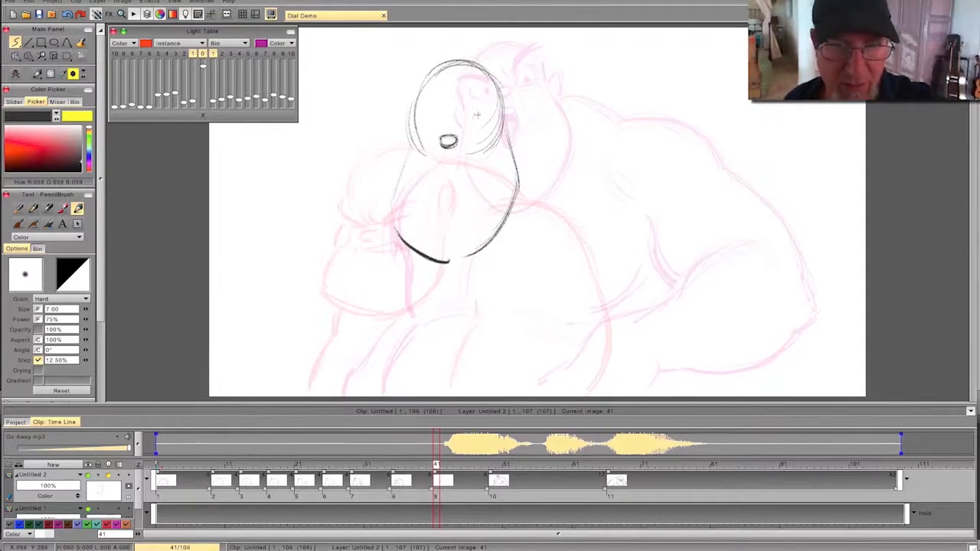
{"action": "left_click_drag", "start_coordinate": [493, 98], "coordinate": [454, 127]}
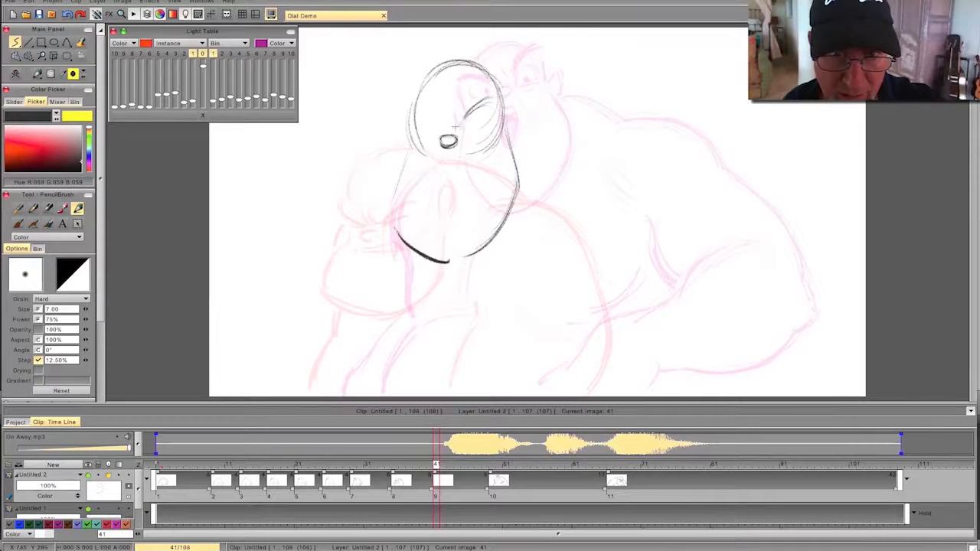
{"action": "left_click_drag", "start_coordinate": [439, 128], "coordinate": [414, 114]}
{"action": "key", "text": "Left"}
{"action": "key", "text": "Right"}
{"action": "key", "text": "Left"}
{"action": "key", "text": "Right"}
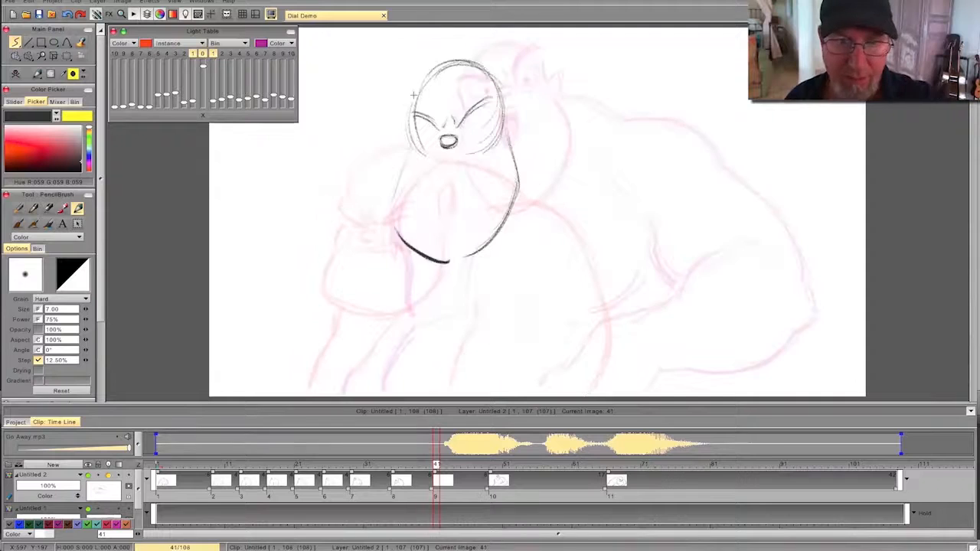
- Draw the wide-open eye outlines under both brows and flip against the previous pose to check them
{"action": "mouse_move", "coordinate": [466, 137]}
{"action": "left_mouse_down"}
{"action": "mouse_move", "coordinate": [486, 129]}
{"action": "mouse_move", "coordinate": [467, 138]}
{"action": "mouse_move", "coordinate": [487, 135]}
{"action": "mouse_move", "coordinate": [465, 119]}
{"action": "mouse_move", "coordinate": [418, 143]}
{"action": "mouse_move", "coordinate": [422, 117]}
{"action": "left_mouse_up"}
{"action": "key", "text": "Left"}
{"action": "key", "text": "Right"}
{"action": "key", "text": "Left"}
{"action": "key", "text": "Right"}
{"action": "key", "text": "Left"}
{"action": "key", "text": "Right"}
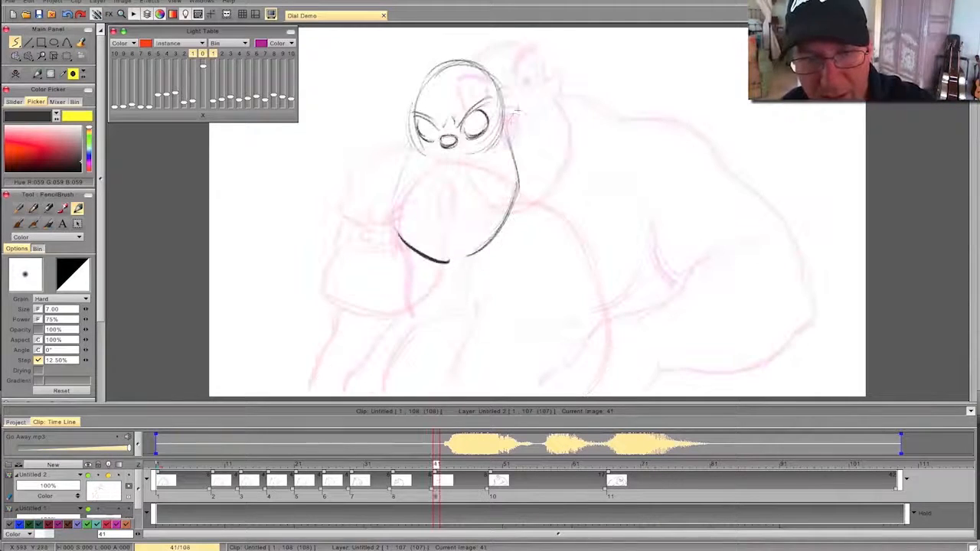
- Add the ears on both sides of the head and compare the head with the previous drawing by flipping
{"action": "left_click_drag", "start_coordinate": [404, 146], "coordinate": [401, 123]}
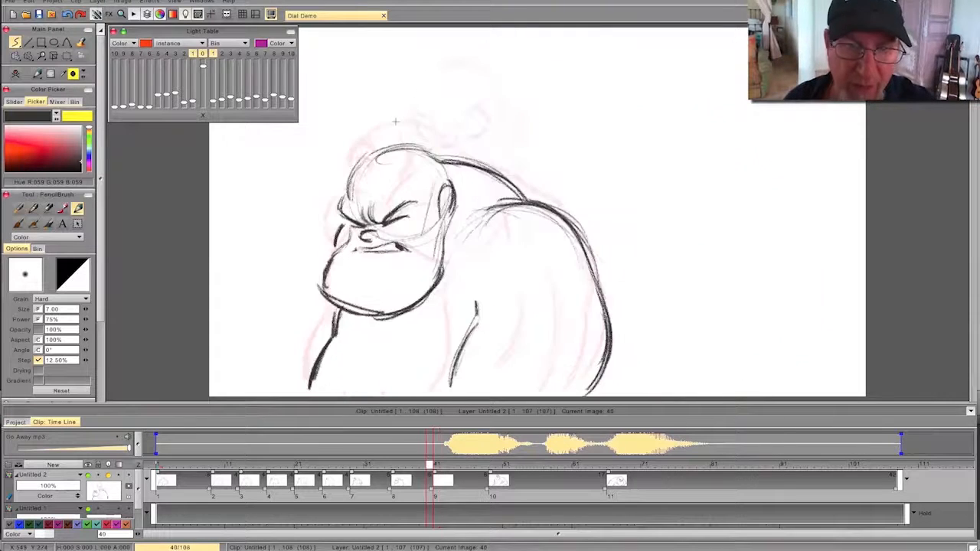
{"action": "key", "text": "Left"}
{"action": "key", "text": "Right"}
{"action": "key", "text": "Left"}
{"action": "key", "text": "Right"}
{"action": "key", "text": "Left"}
{"action": "key", "text": "Right"}
- Draw the near shoulder line from behind the ear, over the back, down to the top of the arm, and check it by flipping
{"action": "left_click_drag", "start_coordinate": [587, 169], "coordinate": [660, 217]}
{"action": "mouse_move", "coordinate": [586, 166]}
{"action": "left_mouse_down"}
{"action": "mouse_move", "coordinate": [668, 223]}
{"action": "mouse_move", "coordinate": [648, 195]}
{"action": "left_mouse_up"}
{"action": "left_click_drag", "start_coordinate": [521, 134], "coordinate": [571, 163]}
{"action": "mouse_move", "coordinate": [520, 133]}
{"action": "left_mouse_down"}
{"action": "mouse_move", "coordinate": [579, 161]}
{"action": "mouse_move", "coordinate": [661, 225]}
{"action": "left_mouse_up"}
{"action": "left_click_drag", "start_coordinate": [637, 192], "coordinate": [666, 226]}
{"action": "key", "text": "Left"}
{"action": "key", "text": "Right"}
- Continue the outer edge of the near arm down toward the bottom of the frame, darken the shoulder contour, and check by flipping
{"action": "left_click_drag", "start_coordinate": [640, 189], "coordinate": [704, 360]}
{"action": "mouse_move", "coordinate": [683, 283]}
{"action": "left_mouse_down"}
{"action": "mouse_move", "coordinate": [706, 383]}
{"action": "mouse_move", "coordinate": [667, 247]}
{"action": "mouse_move", "coordinate": [602, 166]}
{"action": "mouse_move", "coordinate": [568, 158]}
{"action": "left_mouse_up"}
{"action": "key", "text": "Left"}
{"action": "key", "text": "Right"}
{"action": "key", "text": "Left"}
{"action": "key", "text": "Right"}
- Place a dark pupil in each eye and flip to check the stare
{"action": "left_click_drag", "start_coordinate": [477, 122], "coordinate": [479, 130]}
{"action": "left_click_drag", "start_coordinate": [435, 129], "coordinate": [431, 134]}
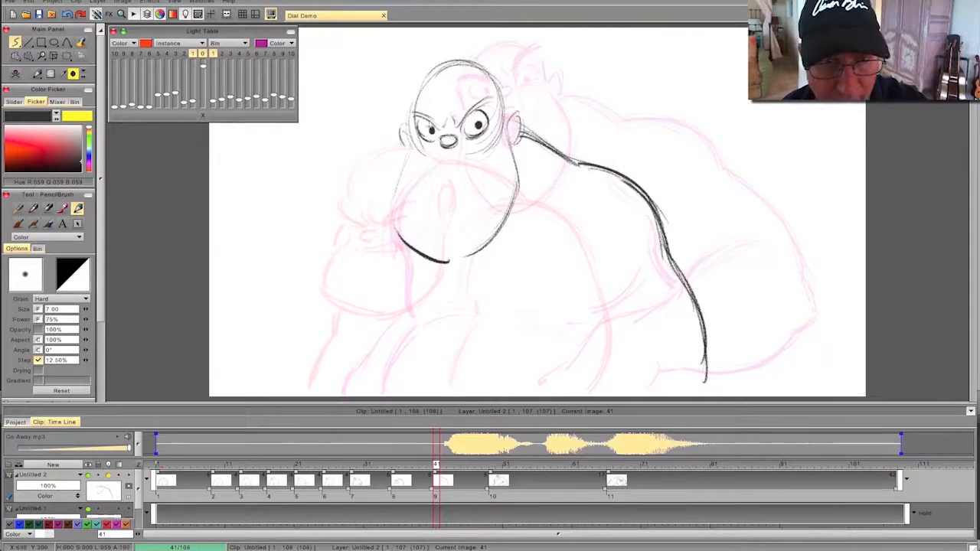
{"action": "key", "text": "Left"}
{"action": "key", "text": "Right"}
- Draw the tall open mouth under the nose, shade its interior dark, and flip to check the shout
{"action": "mouse_move", "coordinate": [439, 159]}
{"action": "left_mouse_down"}
{"action": "mouse_move", "coordinate": [462, 186]}
{"action": "mouse_move", "coordinate": [439, 181]}
{"action": "mouse_move", "coordinate": [446, 217]}
{"action": "left_mouse_up"}
{"action": "left_click_drag", "start_coordinate": [462, 182], "coordinate": [449, 217]}
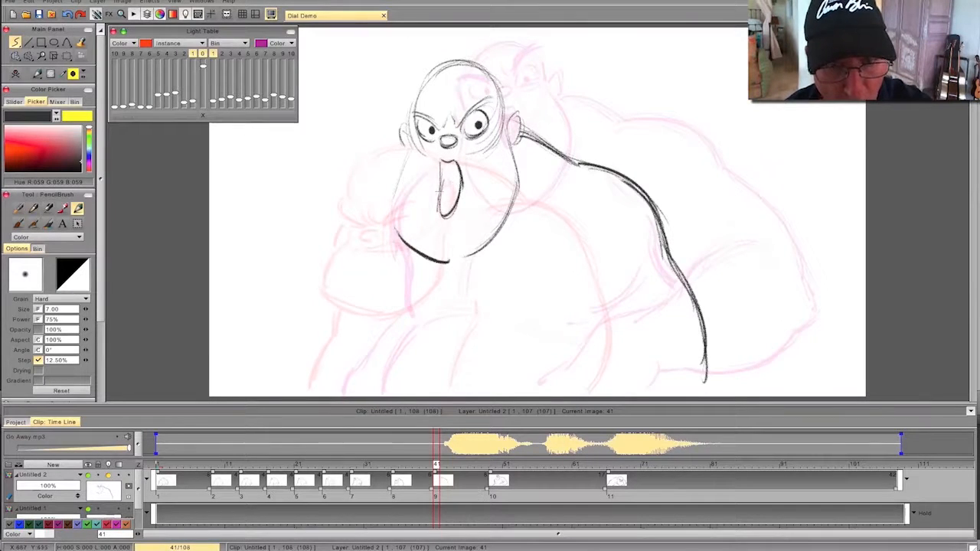
{"action": "mouse_move", "coordinate": [440, 161]}
{"action": "left_mouse_down"}
{"action": "mouse_move", "coordinate": [438, 201]}
{"action": "mouse_move", "coordinate": [458, 197]}
{"action": "left_mouse_up"}
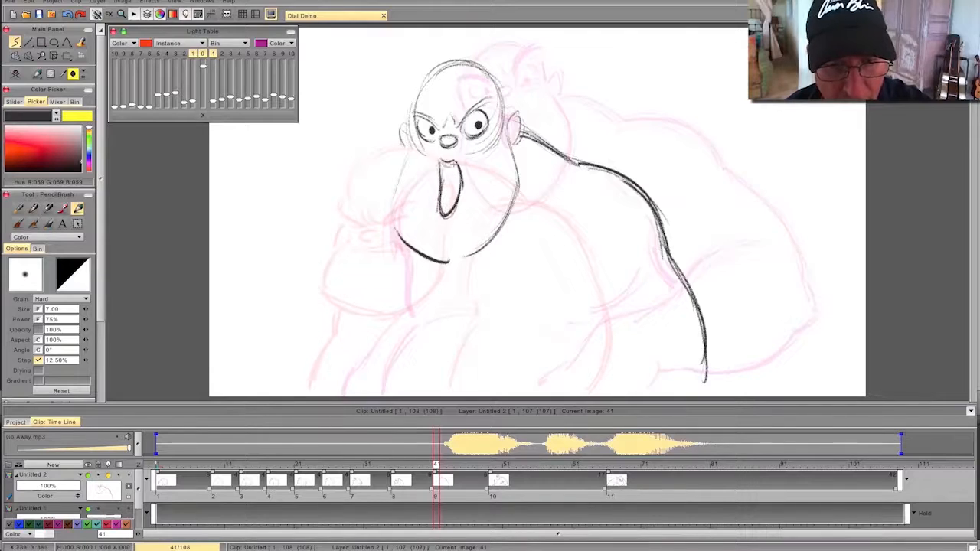
{"action": "mouse_move", "coordinate": [448, 170]}
{"action": "left_mouse_down"}
{"action": "mouse_move", "coordinate": [443, 211]}
{"action": "mouse_move", "coordinate": [456, 188]}
{"action": "mouse_move", "coordinate": [461, 207]}
{"action": "mouse_move", "coordinate": [441, 190]}
{"action": "left_mouse_up"}
{"action": "key", "text": "Left"}
{"action": "key", "text": "Right"}
{"action": "key", "text": "Left"}
{"action": "key", "text": "Right"}
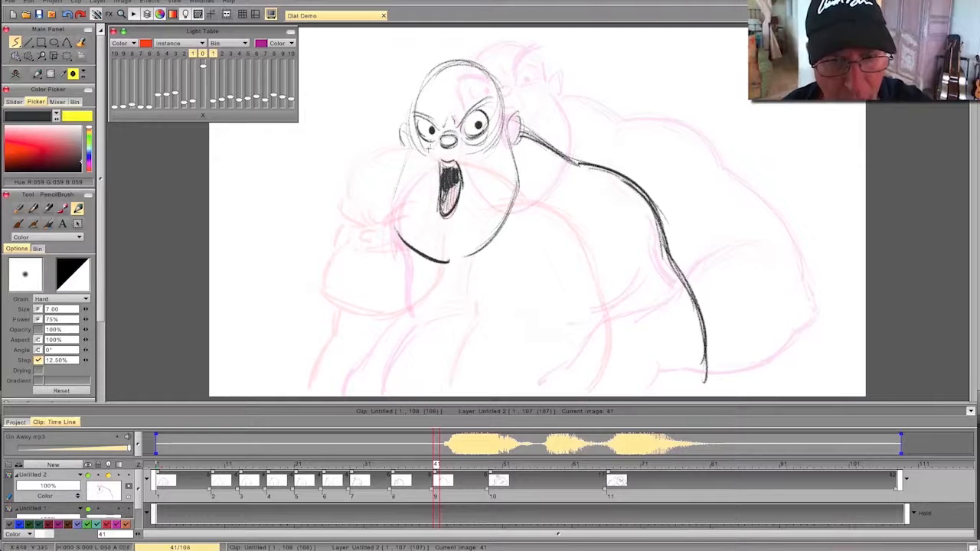
{"action": "key", "text": "Left"}
{"action": "key", "text": "Right"}
- Draw the far shoulder and arm from the jaw to the bottom of the frame, darken the contour, and check it by flipping
{"action": "left_click_drag", "start_coordinate": [392, 186], "coordinate": [362, 244]}
{"action": "mouse_move", "coordinate": [370, 203]}
{"action": "left_mouse_down"}
{"action": "mouse_move", "coordinate": [365, 264]}
{"action": "mouse_move", "coordinate": [379, 328]}
{"action": "left_mouse_up"}
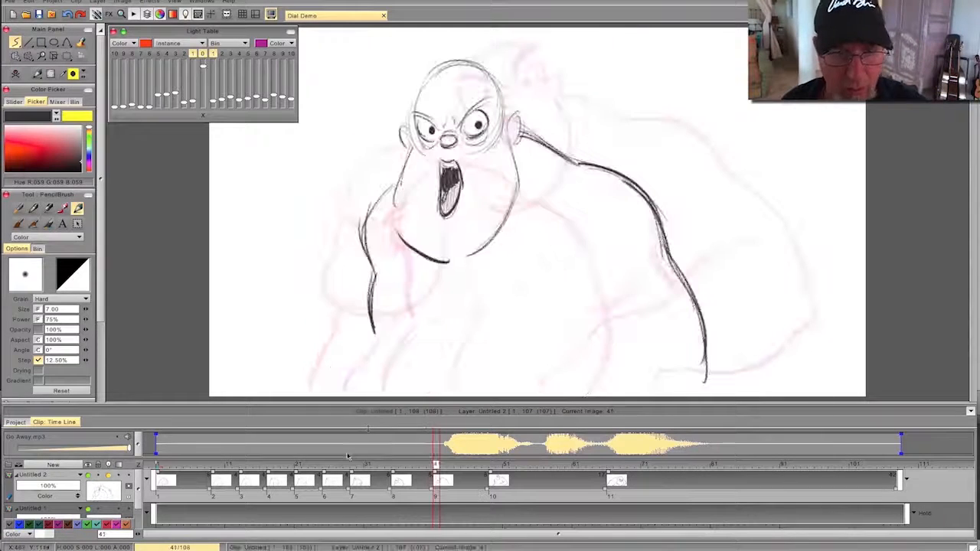
{"action": "mouse_move", "coordinate": [399, 181]}
{"action": "left_mouse_down"}
{"action": "mouse_move", "coordinate": [364, 234]}
{"action": "mouse_move", "coordinate": [375, 273]}
{"action": "mouse_move", "coordinate": [372, 335]}
{"action": "mouse_move", "coordinate": [348, 394]}
{"action": "left_mouse_up"}
{"action": "left_click_drag", "start_coordinate": [372, 346], "coordinate": [352, 389]}
{"action": "key", "text": "Left"}
{"action": "key", "text": "Right"}
{"action": "key", "text": "Left"}
{"action": "key", "text": "Right"}
- Draw the inner edge of the near arm and the curved contour sweeping across below it, then flip to check the pose
{"action": "left_click_drag", "start_coordinate": [539, 268], "coordinate": [575, 364]}
{"action": "mouse_move", "coordinate": [654, 346]}
{"action": "left_mouse_down"}
{"action": "mouse_move", "coordinate": [597, 349]}
{"action": "mouse_move", "coordinate": [539, 380]}
{"action": "left_mouse_up"}
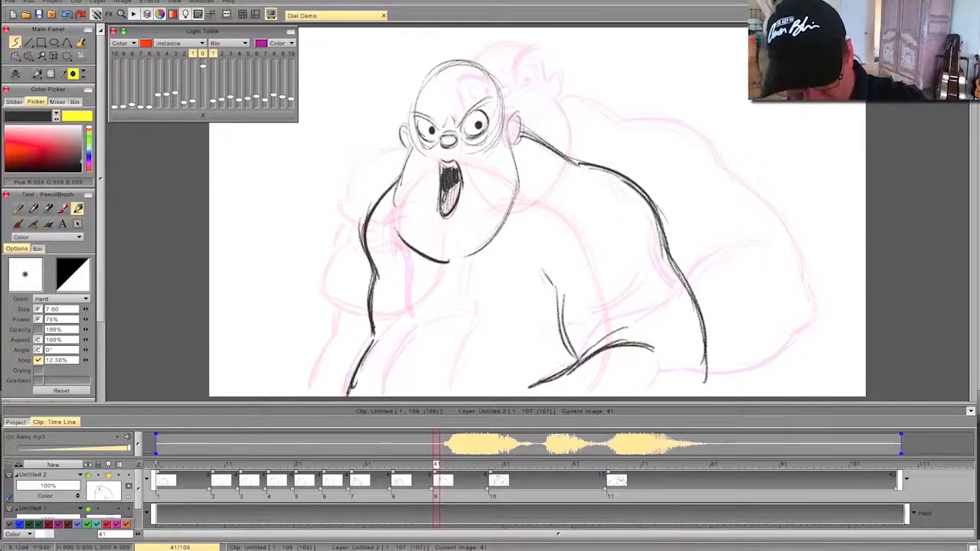
{"action": "key", "text": "Left"}
{"action": "key", "text": "Right"}
{"action": "key", "text": "Left"}
{"action": "key", "text": "Right"}
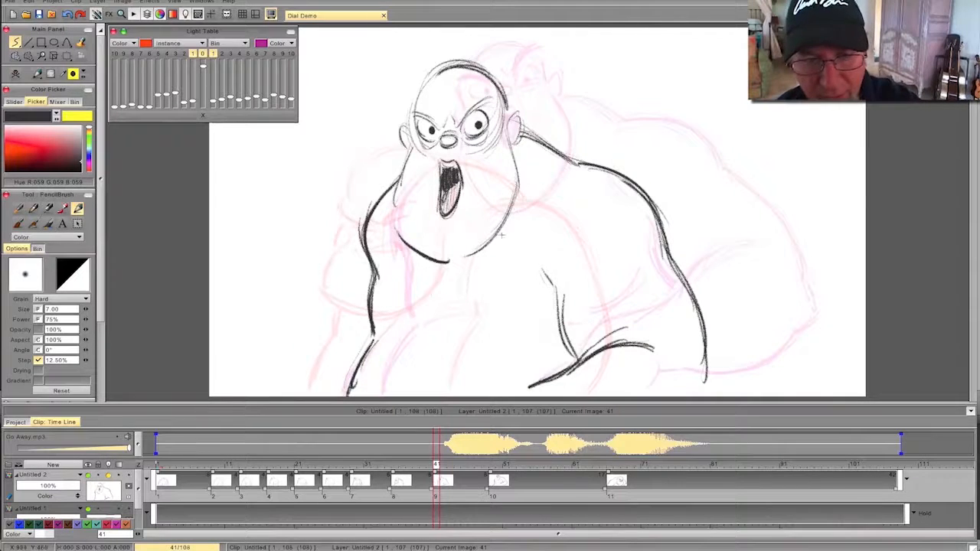
- Add light chest and belly lines between the two arms, flipping to compare them with the neighbouring drawing
{"action": "left_click_drag", "start_coordinate": [444, 284], "coordinate": [441, 311]}
{"action": "key", "text": "Left"}
{"action": "key", "text": "Right"}
{"action": "mouse_move", "coordinate": [490, 342]}
{"action": "left_mouse_down"}
{"action": "mouse_move", "coordinate": [394, 334]}
{"action": "mouse_move", "coordinate": [482, 347]}
{"action": "left_mouse_up"}
{"action": "left_click_drag", "start_coordinate": [495, 337], "coordinate": [533, 352]}
{"action": "key", "text": "Left"}
{"action": "key", "text": "Right"}
- Move the shouting key drawing a few frames earlier so it follows the new pose sooner, and scrub through to check the timing
{"action": "left_click_drag", "start_coordinate": [435, 465], "coordinate": [411, 480]}
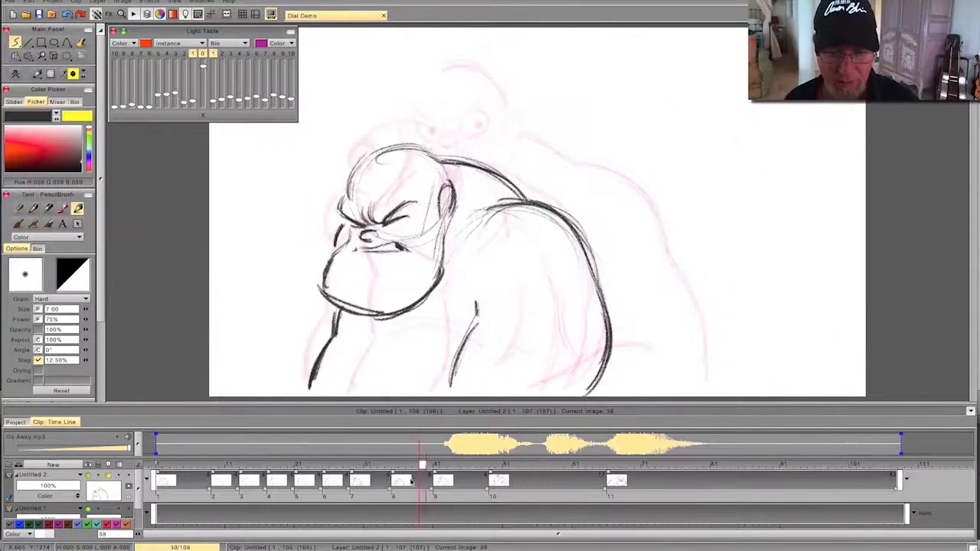
{"action": "left_click_drag", "start_coordinate": [490, 475], "coordinate": [468, 475]}
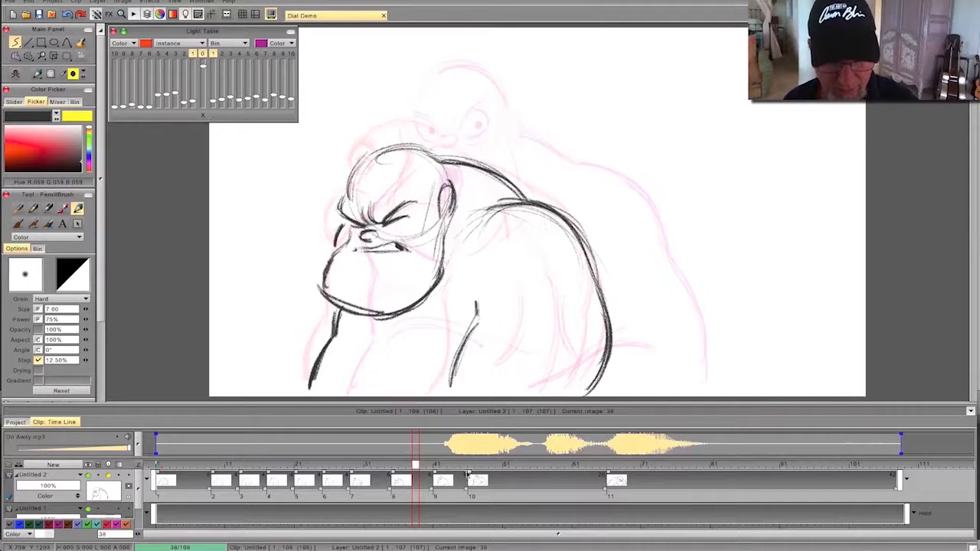
{"action": "mouse_move", "coordinate": [414, 464]}
{"action": "left_mouse_down"}
{"action": "mouse_move", "coordinate": [360, 467]}
{"action": "mouse_move", "coordinate": [558, 478]}
{"action": "mouse_move", "coordinate": [466, 478]}
{"action": "mouse_move", "coordinate": [547, 481]}
{"action": "mouse_move", "coordinate": [499, 487]}
{"action": "mouse_move", "coordinate": [512, 488]}
{"action": "left_mouse_up"}
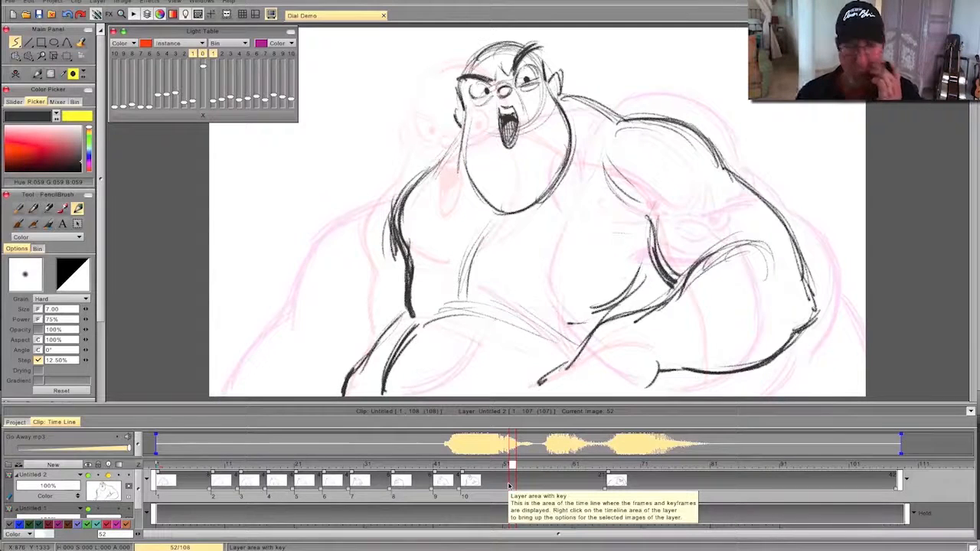
- Start a blank drawing at frame 51, near the end of the first shout, and turn on the second previous drawing in the light table
{"action": "mouse_move", "coordinate": [511, 465]}
{"action": "left_mouse_down"}
{"action": "mouse_move", "coordinate": [502, 467]}
{"action": "mouse_move", "coordinate": [515, 473]}
{"action": "left_mouse_up"}
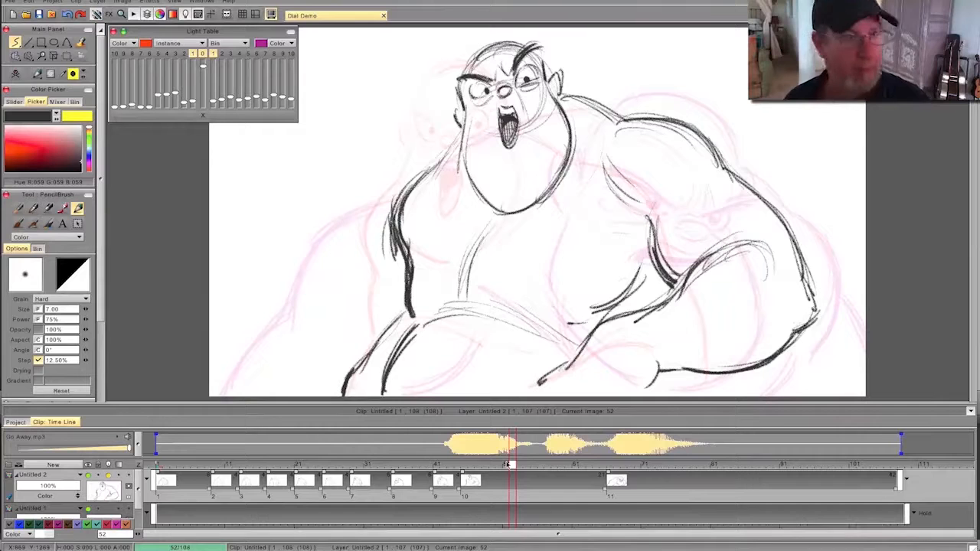
{"action": "left_click", "coordinate": [15, 75]}
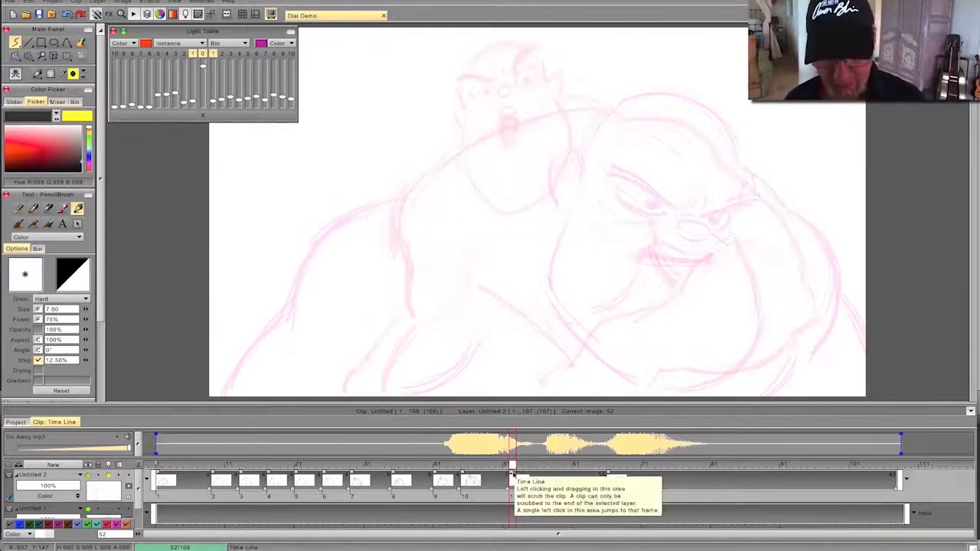
{"action": "left_click", "coordinate": [503, 465]}
{"action": "left_click", "coordinate": [506, 465]}
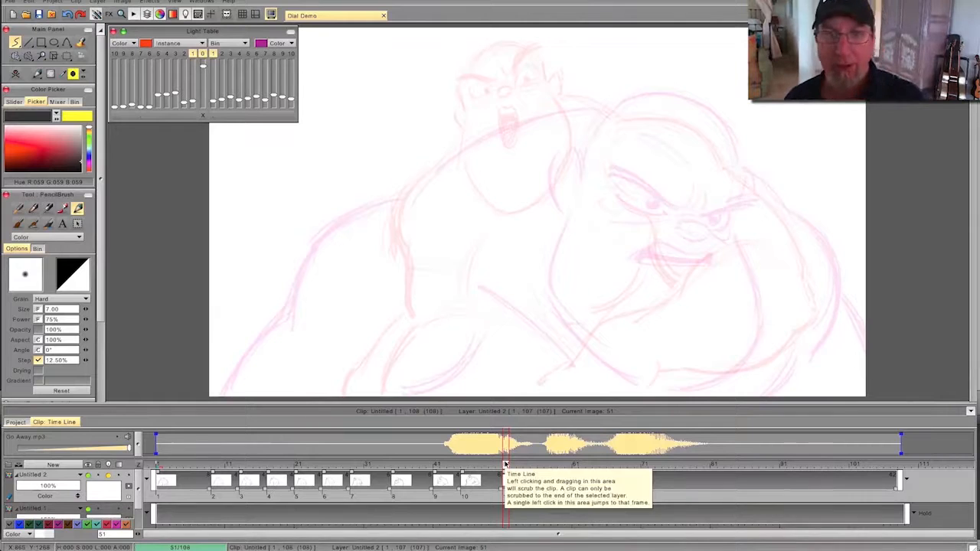
{"action": "left_click", "coordinate": [184, 54]}
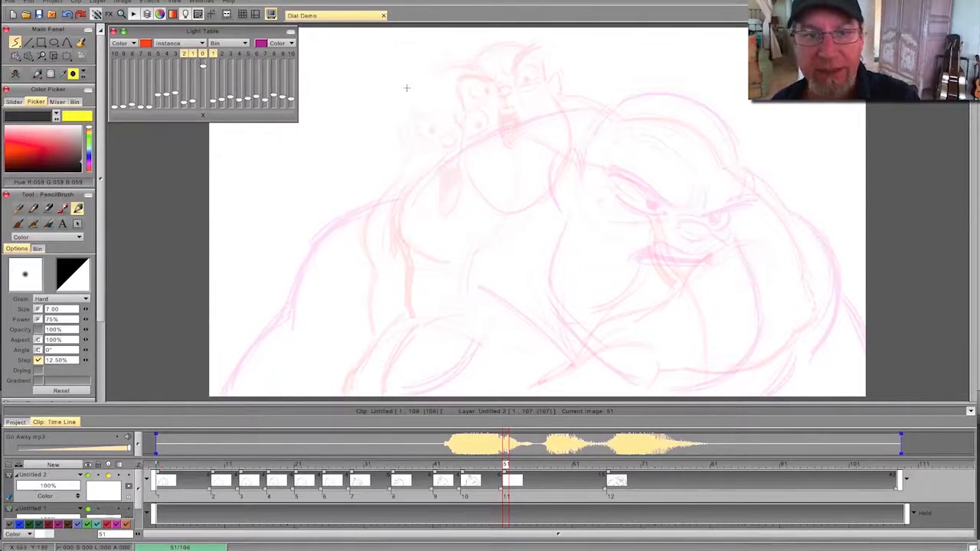
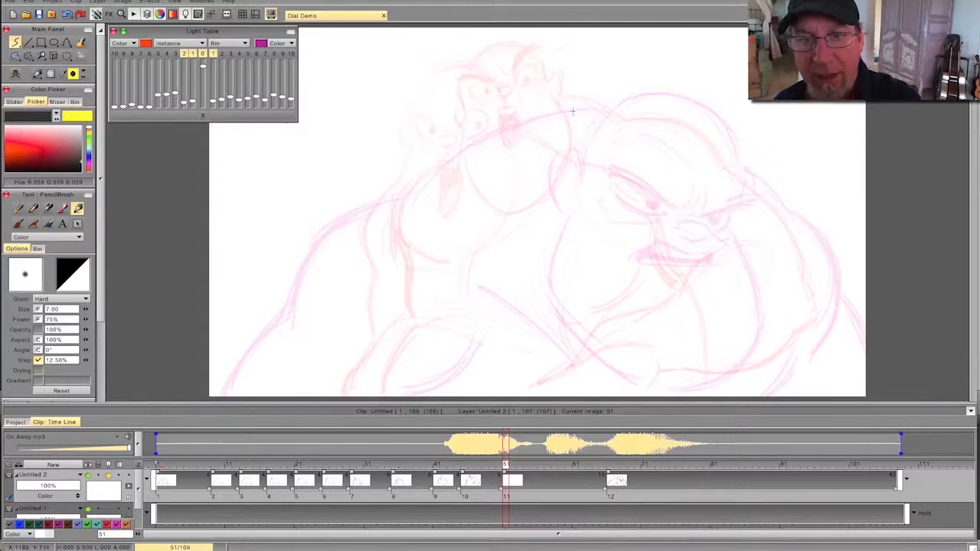
- Rough in a head circle on the blank drawing, slightly to the right of the previous pose's head
{"action": "mouse_move", "coordinate": [608, 73]}
{"action": "left_mouse_down"}
{"action": "mouse_move", "coordinate": [536, 59]}
{"action": "mouse_move", "coordinate": [548, 114]}
{"action": "left_mouse_up"}
{"action": "mouse_move", "coordinate": [554, 49]}
{"action": "left_mouse_down"}
{"action": "mouse_move", "coordinate": [529, 73]}
{"action": "mouse_move", "coordinate": [608, 57]}
{"action": "mouse_move", "coordinate": [589, 44]}
{"action": "mouse_move", "coordinate": [527, 52]}
{"action": "mouse_move", "coordinate": [528, 103]}
{"action": "left_mouse_up"}
{"action": "left_click_drag", "start_coordinate": [525, 69], "coordinate": [546, 121]}
{"action": "mouse_move", "coordinate": [599, 46]}
{"action": "left_mouse_down"}
{"action": "mouse_move", "coordinate": [619, 98]}
{"action": "mouse_move", "coordinate": [599, 121]}
{"action": "mouse_move", "coordinate": [523, 83]}
{"action": "left_mouse_up"}
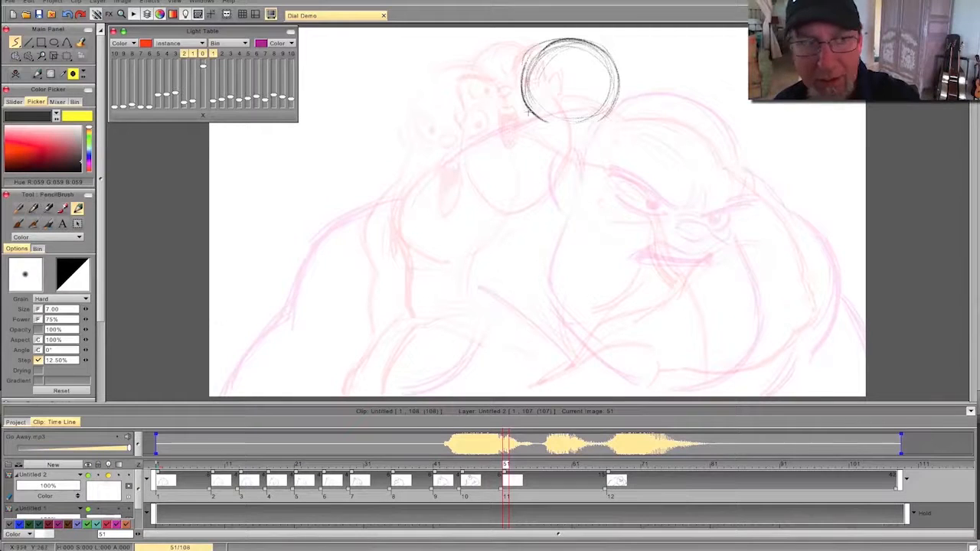
- Shift the head circle slightly to the left with the Panning tool, then flip against the previous drawing to check its position
{"action": "left_click", "coordinate": [67, 56]}
{"action": "left_click", "coordinate": [88, 57]}
{"action": "left_click_drag", "start_coordinate": [425, 177], "coordinate": [415, 176]}
{"action": "left_click", "coordinate": [16, 74]}
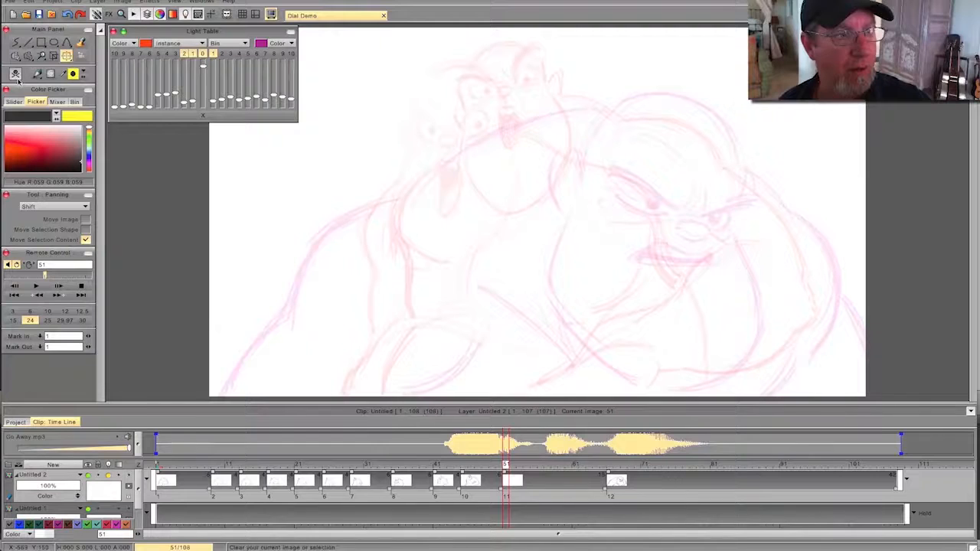
{"action": "key", "text": "ctrl+z"}
{"action": "left_click", "coordinate": [35, 75]}
{"action": "left_click", "coordinate": [30, 86]}
{"action": "key", "text": "Left"}
{"action": "key", "text": "Right"}
{"action": "key", "text": "Left"}
{"action": "key", "text": "Right"}
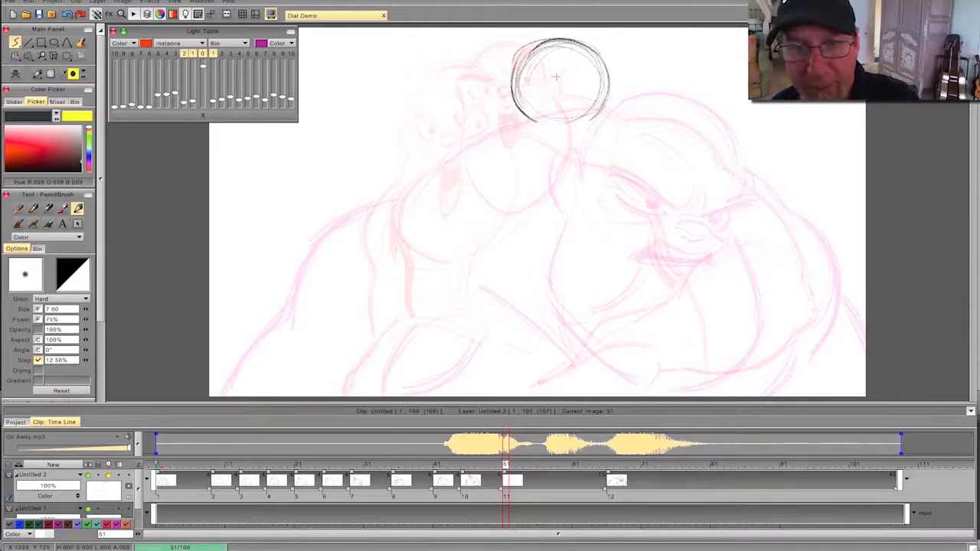
- Draw an oval nose and two slanted eyebrows inside the head circle, flipping to compare with the shouting drawing
{"action": "left_click_drag", "start_coordinate": [560, 76], "coordinate": [575, 75]}
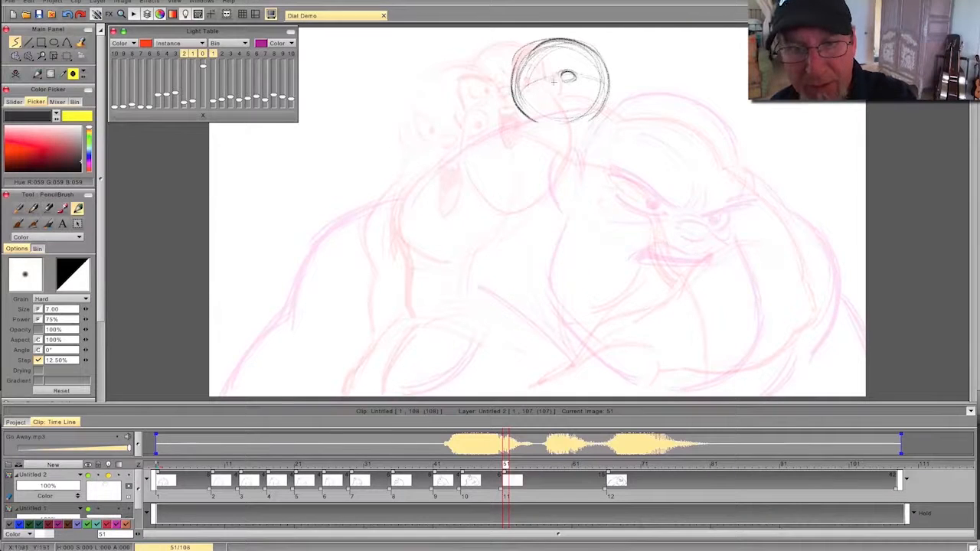
{"action": "mouse_move", "coordinate": [577, 59]}
{"action": "left_mouse_down"}
{"action": "mouse_move", "coordinate": [599, 44]}
{"action": "mouse_move", "coordinate": [526, 54]}
{"action": "left_mouse_up"}
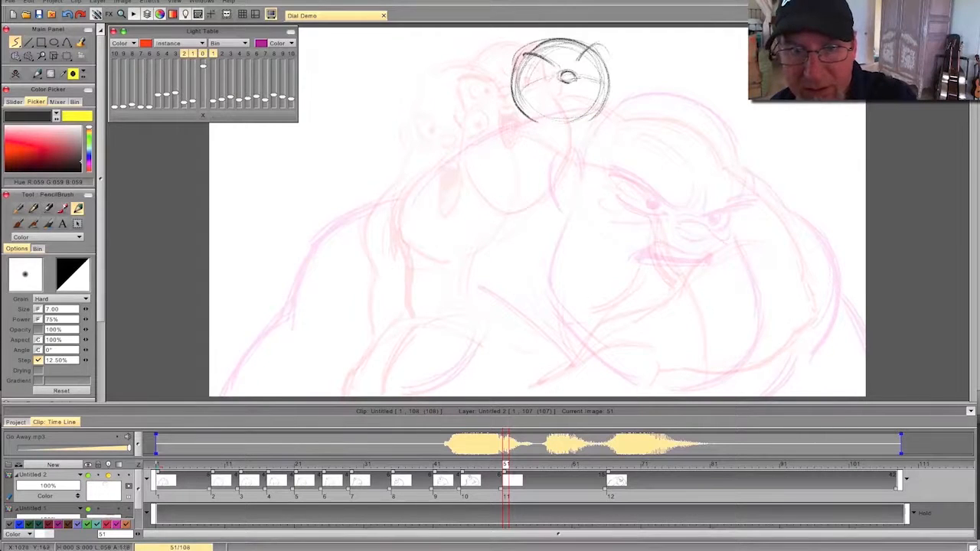
{"action": "key", "text": "Left"}
{"action": "key", "text": "Right"}
{"action": "key", "text": "Left"}
{"action": "key", "text": "Right"}
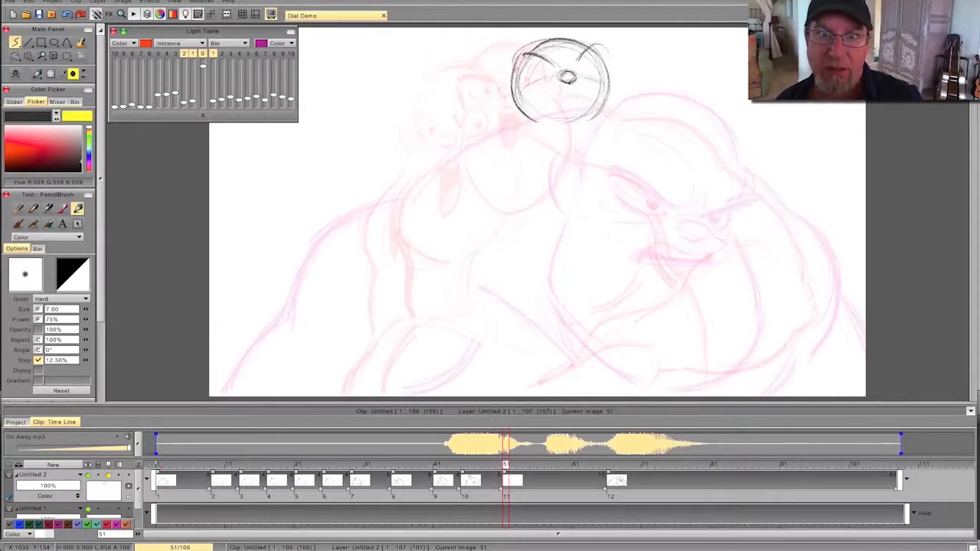
{"action": "mouse_move", "coordinate": [524, 55]}
{"action": "left_mouse_down"}
{"action": "mouse_move", "coordinate": [551, 66]}
{"action": "mouse_move", "coordinate": [595, 37]}
{"action": "left_mouse_up"}
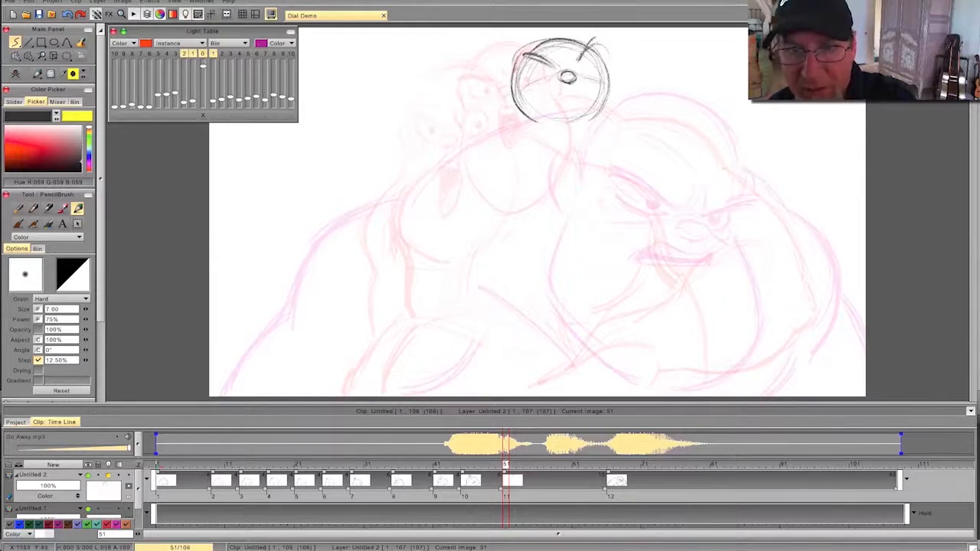
{"action": "key", "text": "Left"}
{"action": "key", "text": "Right"}
{"action": "key", "text": "Left"}
{"action": "key", "text": "Right"}
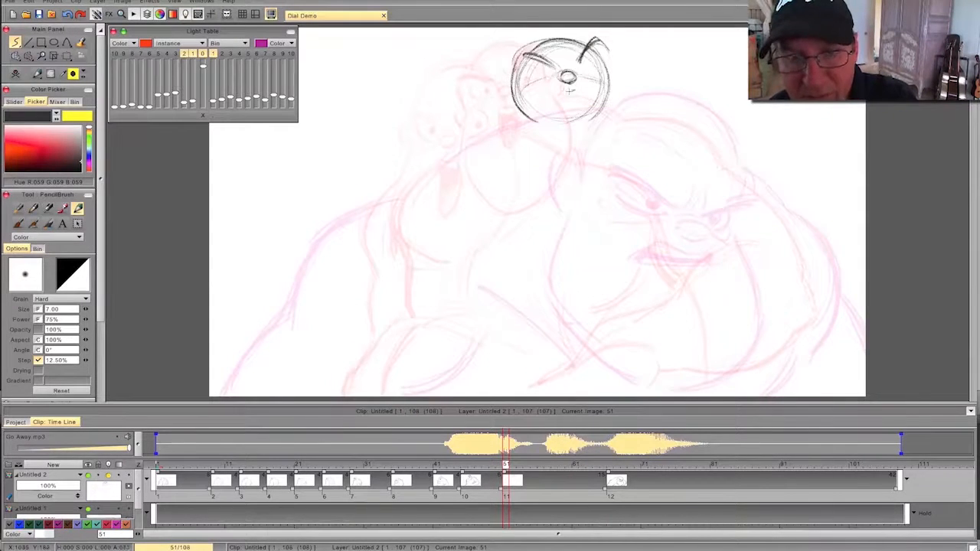
- Add a small, darkened open mouth below the nose and check it against the previous drawing
{"action": "left_click_drag", "start_coordinate": [571, 95], "coordinate": [574, 95]}
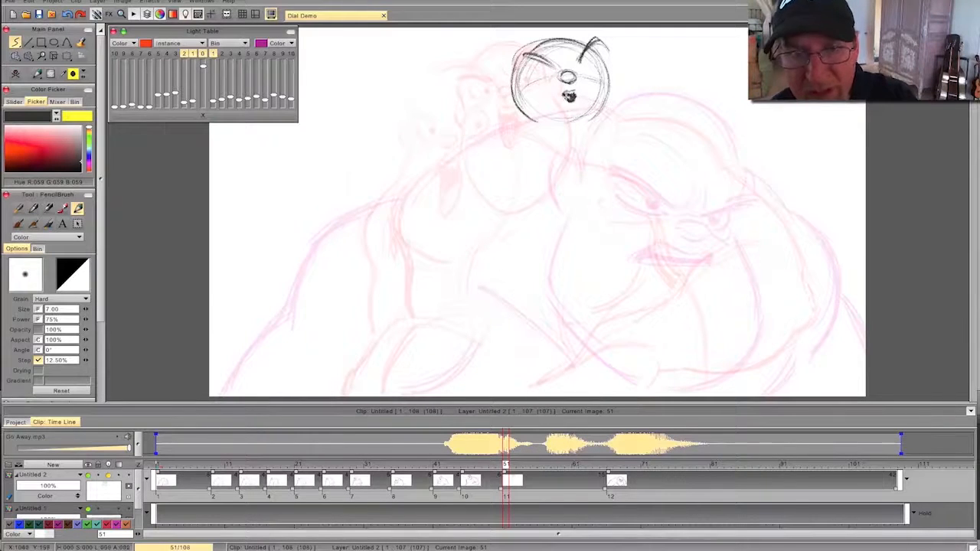
{"action": "key", "text": "Left"}
{"action": "key", "text": "Right"}
{"action": "mouse_move", "coordinate": [505, 464]}
{"action": "left_mouse_down"}
{"action": "mouse_move", "coordinate": [456, 472]}
{"action": "mouse_move", "coordinate": [525, 472]}
{"action": "mouse_move", "coordinate": [451, 475]}
{"action": "mouse_move", "coordinate": [516, 476]}
{"action": "mouse_move", "coordinate": [451, 475]}
{"action": "mouse_move", "coordinate": [504, 476]}
{"action": "left_mouse_up"}
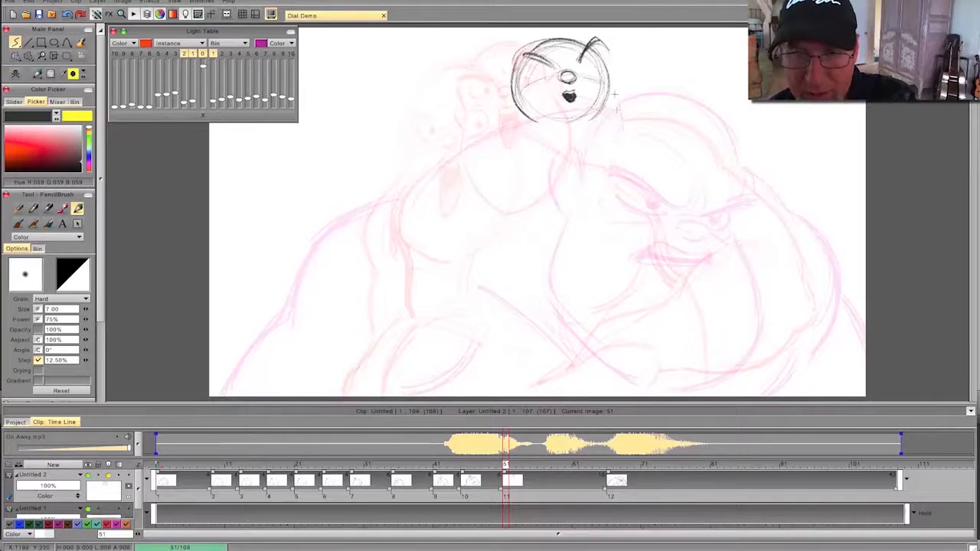
- Draw the wide cheeks and heavy jaw below the head circle, flipping to compare with the previous pose
{"action": "mouse_move", "coordinate": [610, 83]}
{"action": "left_mouse_down"}
{"action": "mouse_move", "coordinate": [622, 143]}
{"action": "mouse_move", "coordinate": [570, 181]}
{"action": "mouse_move", "coordinate": [526, 186]}
{"action": "left_mouse_up"}
{"action": "mouse_move", "coordinate": [511, 98]}
{"action": "left_mouse_down"}
{"action": "mouse_move", "coordinate": [498, 147]}
{"action": "mouse_move", "coordinate": [520, 182]}
{"action": "mouse_move", "coordinate": [499, 115]}
{"action": "left_mouse_up"}
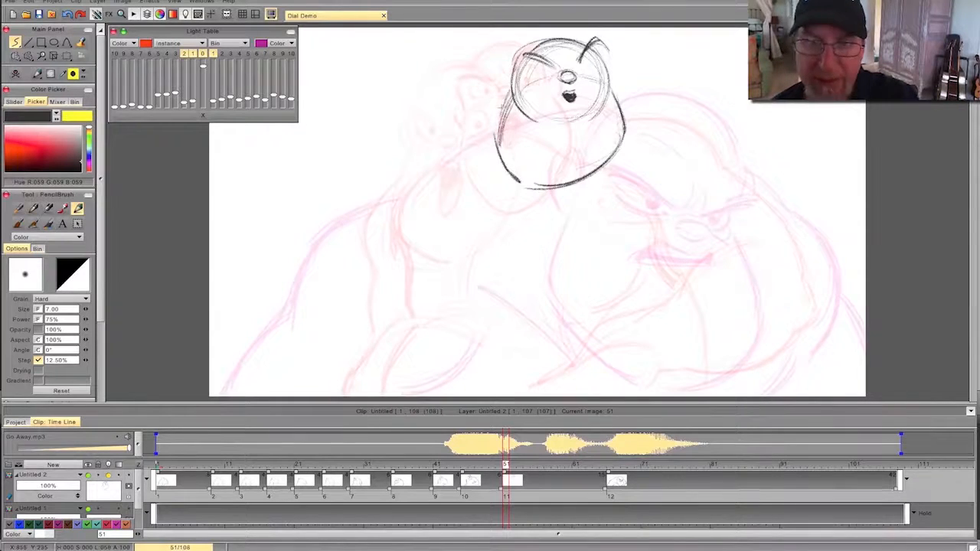
{"action": "key", "text": "Left"}
{"action": "key", "text": "Right"}
{"action": "key", "text": "Left"}
{"action": "key", "text": "Right"}
- Erase the lower-left part of the jaw line and redraw it with a cleaner curve
{"action": "mouse_move", "coordinate": [575, 187]}
{"action": "left_mouse_down"}
{"action": "mouse_move", "coordinate": [549, 195]}
{"action": "mouse_move", "coordinate": [606, 184]}
{"action": "left_mouse_up"}
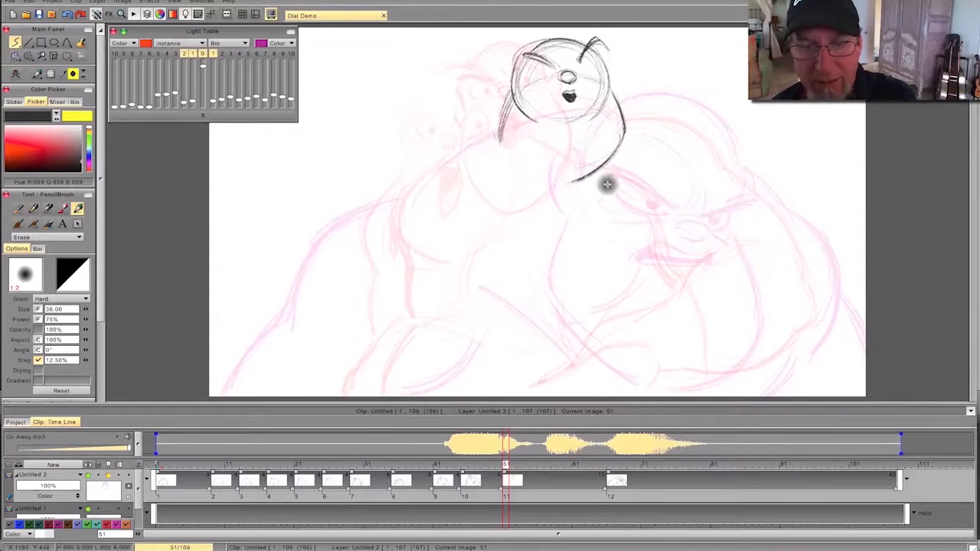
{"action": "left_click_drag", "start_coordinate": [519, 167], "coordinate": [561, 186]}
{"action": "mouse_move", "coordinate": [500, 140]}
{"action": "left_mouse_down"}
{"action": "mouse_move", "coordinate": [547, 184]}
{"action": "mouse_move", "coordinate": [563, 185]}
{"action": "mouse_move", "coordinate": [502, 141]}
{"action": "left_mouse_up"}
{"action": "key", "text": "Left"}
{"action": "key", "text": "Right"}
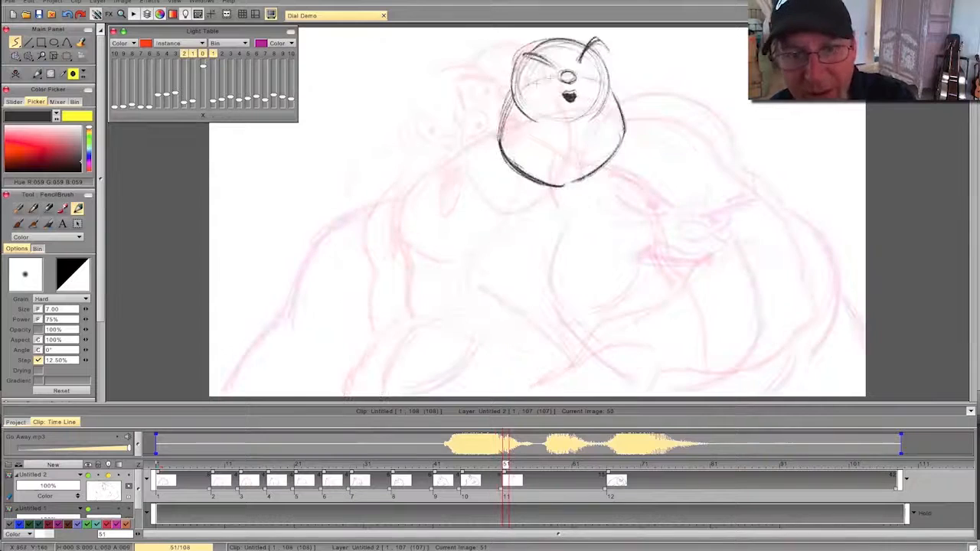
- Draw both eyes with upper lids, lower lids and dark pupils beneath the eyebrows, then flip to check the expression
{"action": "mouse_move", "coordinate": [552, 79]}
{"action": "left_mouse_down"}
{"action": "mouse_move", "coordinate": [530, 81]}
{"action": "mouse_move", "coordinate": [602, 82]}
{"action": "mouse_move", "coordinate": [594, 65]}
{"action": "mouse_move", "coordinate": [584, 68]}
{"action": "left_mouse_up"}
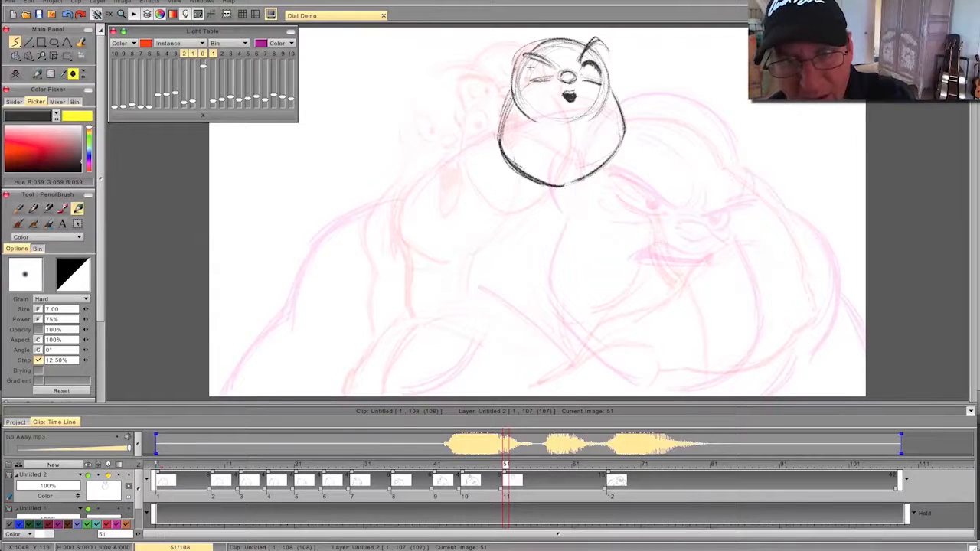
{"action": "left_click_drag", "start_coordinate": [528, 79], "coordinate": [538, 66]}
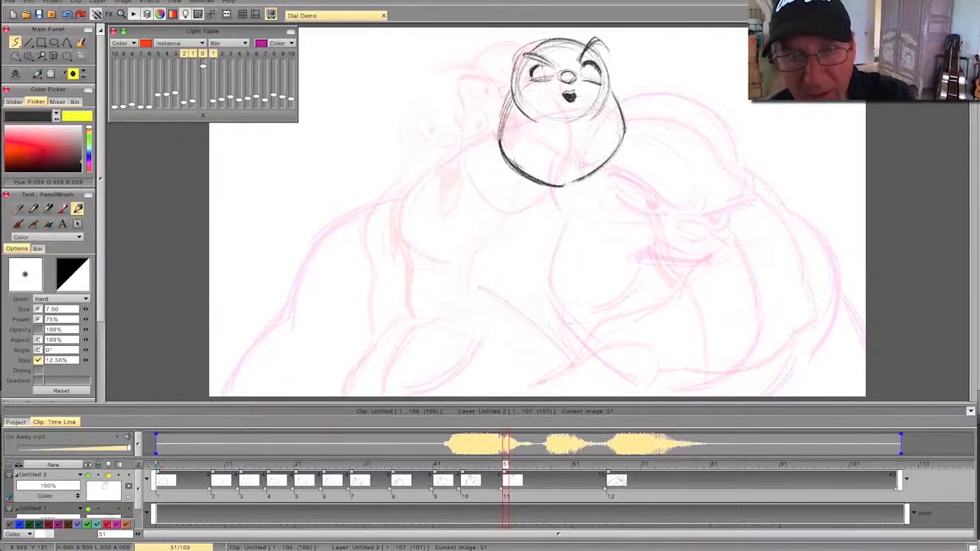
{"action": "left_click_drag", "start_coordinate": [585, 74], "coordinate": [588, 77]}
{"action": "key", "text": "Left"}
{"action": "key", "text": "Right"}
{"action": "key", "text": "Left"}
{"action": "key", "text": "Right"}
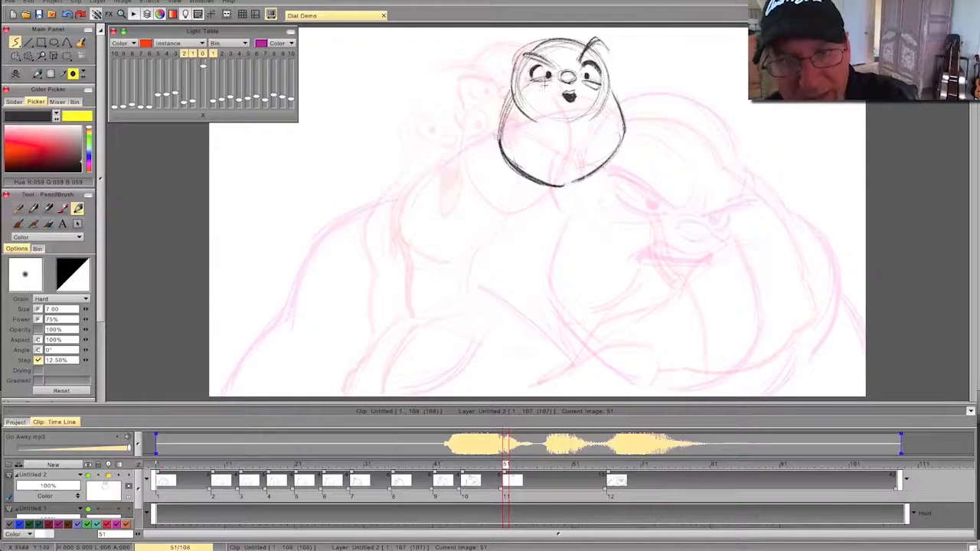
- Add an ear on each side of the head and firm up the skull outline, flipping to compare with the shouting head
{"action": "key", "text": "Left"}
{"action": "key", "text": "Right"}
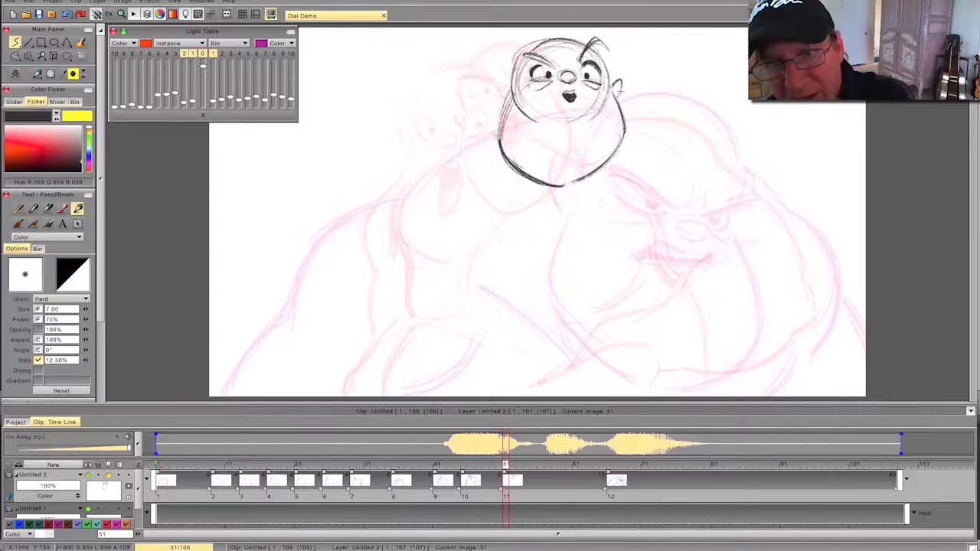
{"action": "key", "text": "Left"}
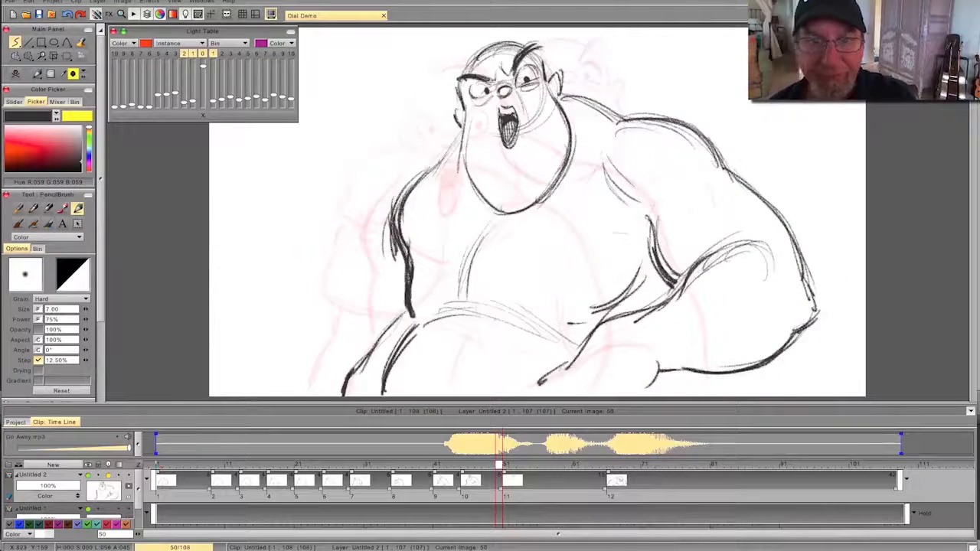
{"action": "key", "text": "Right"}
{"action": "left_click_drag", "start_coordinate": [600, 55], "coordinate": [608, 84]}
{"action": "mouse_move", "coordinate": [597, 38]}
{"action": "left_mouse_down"}
{"action": "mouse_move", "coordinate": [610, 58]}
{"action": "mouse_move", "coordinate": [611, 85]}
{"action": "mouse_move", "coordinate": [553, 39]}
{"action": "mouse_move", "coordinate": [517, 57]}
{"action": "mouse_move", "coordinate": [512, 87]}
{"action": "left_mouse_up"}
{"action": "key", "text": "Left"}
{"action": "key", "text": "Right"}
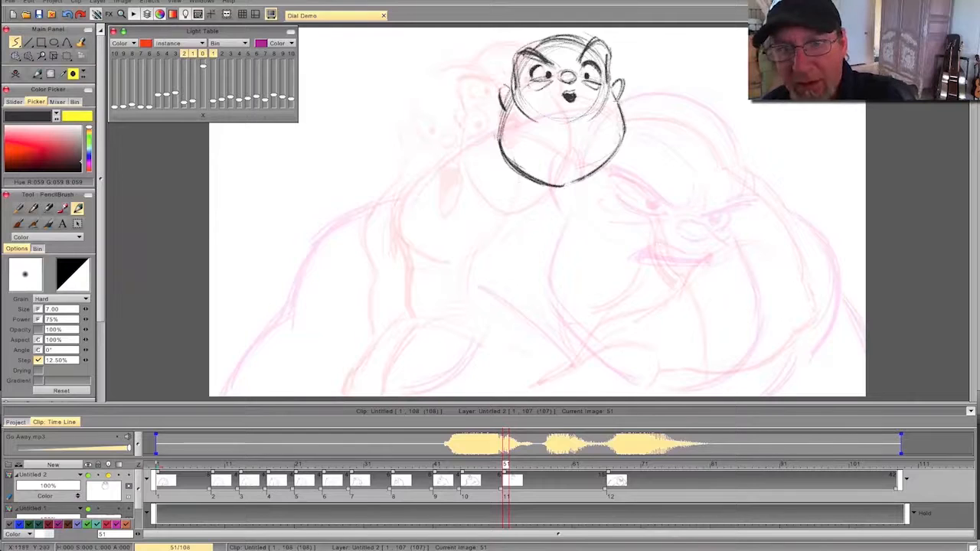
{"action": "key", "text": "Left"}
{"action": "key", "text": "Right"}
- Draw the neck and rounded shoulder line to the right of the head, flipping repeatedly to check it
{"action": "mouse_move", "coordinate": [647, 111]}
{"action": "left_mouse_down"}
{"action": "mouse_move", "coordinate": [663, 105]}
{"action": "mouse_move", "coordinate": [735, 132]}
{"action": "mouse_move", "coordinate": [754, 156]}
{"action": "left_mouse_up"}
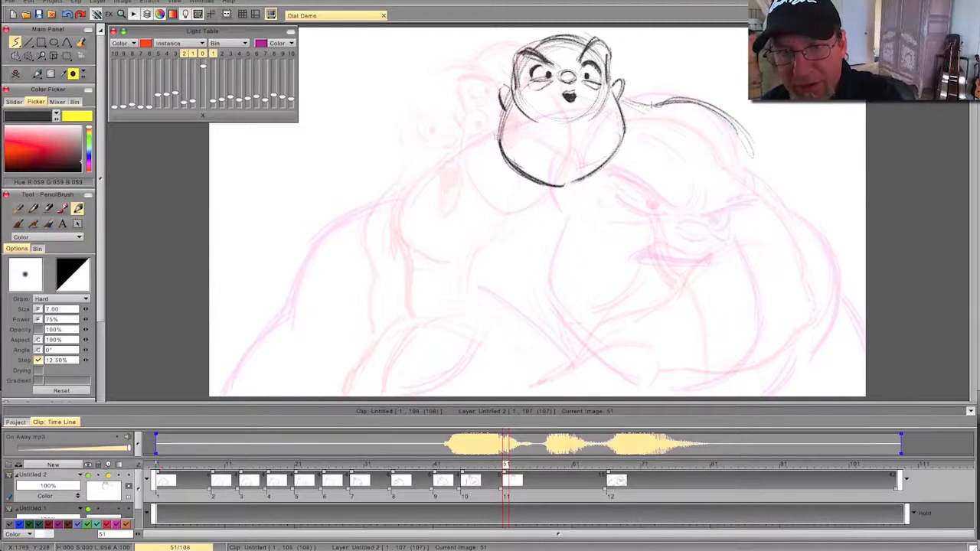
{"action": "key", "text": "Left"}
{"action": "key", "text": "Right"}
{"action": "key", "text": "Left"}
{"action": "key", "text": "Right"}
{"action": "key", "text": "Left"}
{"action": "key", "text": "Right"}
- Extend the right-hand shoulder line down the outer edge of the upper arm to the elbow
{"action": "left_click_drag", "start_coordinate": [757, 157], "coordinate": [822, 247]}
{"action": "left_click_drag", "start_coordinate": [775, 175], "coordinate": [821, 249]}
{"action": "left_click_drag", "start_coordinate": [746, 135], "coordinate": [821, 254]}
{"action": "key", "text": "Left"}
{"action": "key", "text": "Right"}
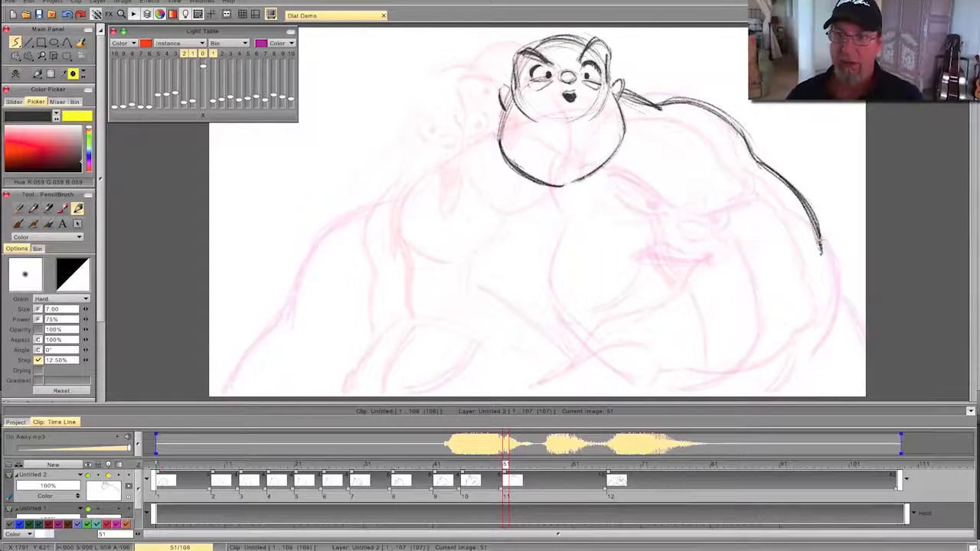
{"action": "key", "text": "Left"}
{"action": "key", "text": "Right"}
- Draw the outer elbow curve and the foreshortened forearm and wrist contours of the right-hand arm
{"action": "left_click_drag", "start_coordinate": [811, 224], "coordinate": [842, 326]}
{"action": "mouse_move", "coordinate": [765, 238]}
{"action": "left_mouse_down"}
{"action": "mouse_move", "coordinate": [821, 259]}
{"action": "mouse_move", "coordinate": [739, 251]}
{"action": "left_mouse_up"}
{"action": "key", "text": "Left"}
{"action": "key", "text": "Right"}
{"action": "left_click_drag", "start_coordinate": [782, 228], "coordinate": [726, 268]}
{"action": "mouse_move", "coordinate": [792, 276]}
{"action": "left_mouse_down"}
{"action": "mouse_move", "coordinate": [740, 257]}
{"action": "mouse_move", "coordinate": [743, 248]}
{"action": "mouse_move", "coordinate": [713, 279]}
{"action": "left_mouse_up"}
{"action": "key", "text": "Left"}
{"action": "key", "text": "Right"}
{"action": "key", "text": "Left"}
{"action": "key", "text": "Right"}
- Sketch the foreground hand hanging from the wrist, with its back, thumb and separate fingers, and flip to check it
{"action": "left_click_drag", "start_coordinate": [793, 289], "coordinate": [791, 307]}
{"action": "left_click_drag", "start_coordinate": [748, 248], "coordinate": [705, 273]}
{"action": "left_click_drag", "start_coordinate": [739, 250], "coordinate": [649, 294]}
{"action": "left_click_drag", "start_coordinate": [684, 268], "coordinate": [652, 294]}
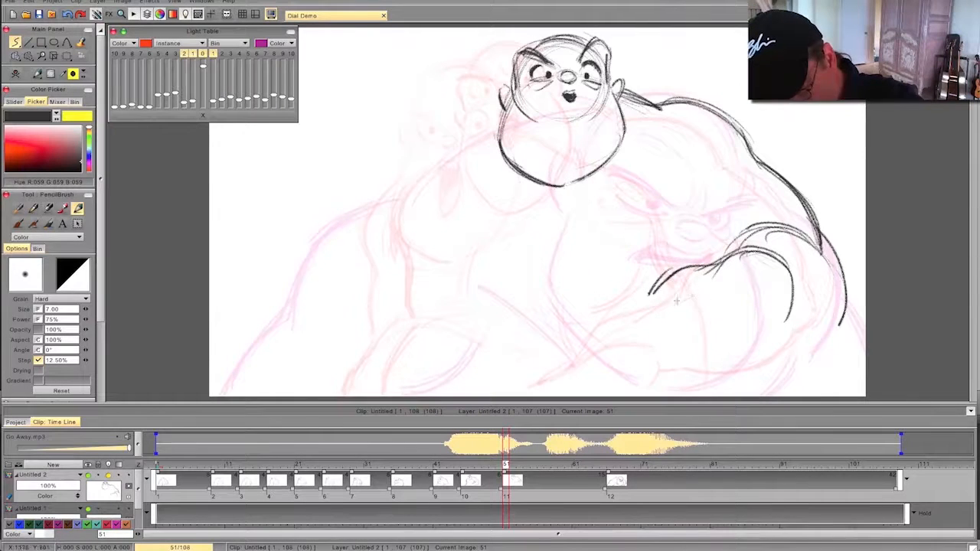
{"action": "left_click_drag", "start_coordinate": [769, 335], "coordinate": [740, 386]}
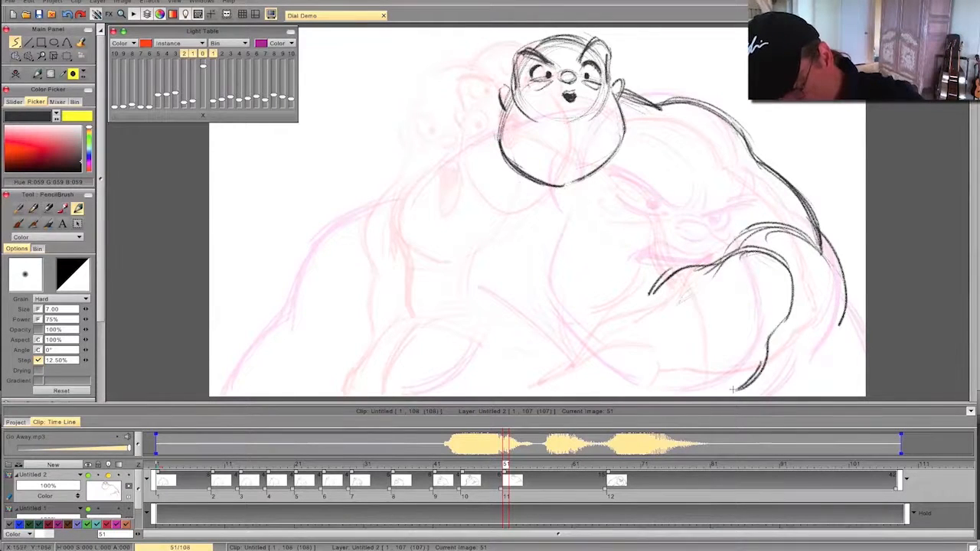
{"action": "mouse_move", "coordinate": [676, 303]}
{"action": "left_mouse_down"}
{"action": "mouse_move", "coordinate": [618, 360]}
{"action": "mouse_move", "coordinate": [638, 358]}
{"action": "left_mouse_up"}
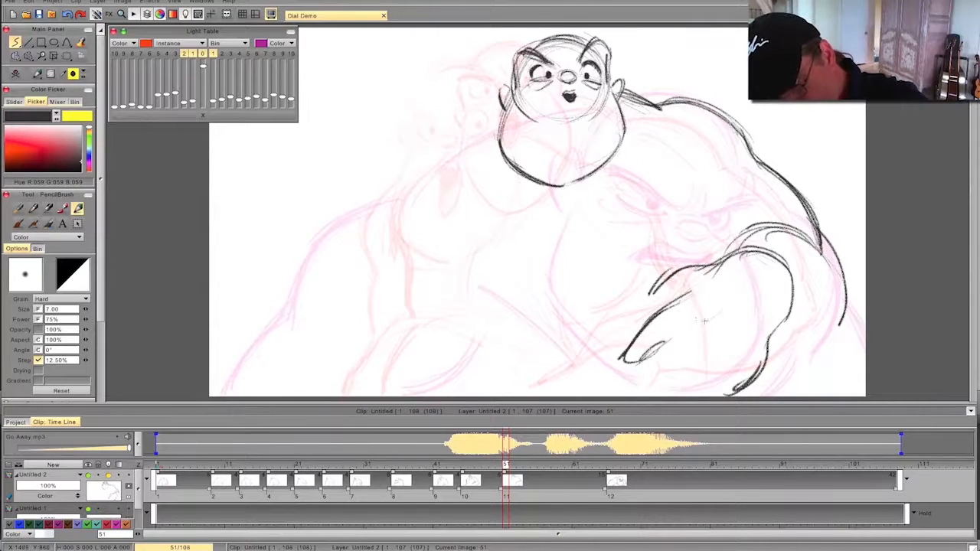
{"action": "left_click_drag", "start_coordinate": [691, 331], "coordinate": [647, 374]}
{"action": "left_click_drag", "start_coordinate": [720, 343], "coordinate": [650, 389]}
{"action": "key", "text": "Left"}
{"action": "key", "text": "Right"}
{"action": "key", "text": "Left"}
{"action": "key", "text": "Right"}
- Reinforce the elbow and draw the underside of the forearm curving in to the foreground hand
{"action": "mouse_move", "coordinate": [758, 235]}
{"action": "left_mouse_down"}
{"action": "mouse_move", "coordinate": [813, 250]}
{"action": "mouse_move", "coordinate": [839, 323]}
{"action": "left_mouse_up"}
{"action": "left_click_drag", "start_coordinate": [829, 275], "coordinate": [774, 358]}
{"action": "mouse_move", "coordinate": [827, 256]}
{"action": "left_mouse_down"}
{"action": "mouse_move", "coordinate": [838, 325]}
{"action": "mouse_move", "coordinate": [779, 360]}
{"action": "left_mouse_up"}
{"action": "key", "text": "Left"}
{"action": "key", "text": "Right"}
{"action": "key", "text": "Left"}
{"action": "key", "text": "Right"}
{"action": "key", "text": "Left"}
{"action": "key", "text": "Right"}
- Draw the curved crease between the chest and the right-hand arm, then flip through the neighbouring drawings
{"action": "mouse_move", "coordinate": [687, 208]}
{"action": "left_mouse_down"}
{"action": "mouse_move", "coordinate": [714, 258]}
{"action": "mouse_move", "coordinate": [685, 204]}
{"action": "left_mouse_up"}
{"action": "key", "text": "Right"}
{"action": "key", "text": "Left"}
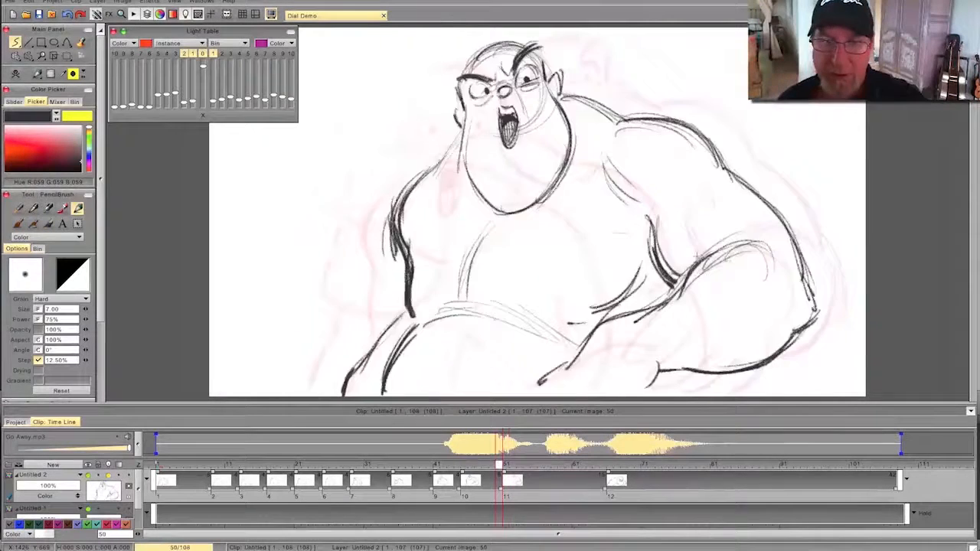
{"action": "key", "text": "Right"}
{"action": "key", "text": "Left"}
{"action": "key", "text": "Right"}
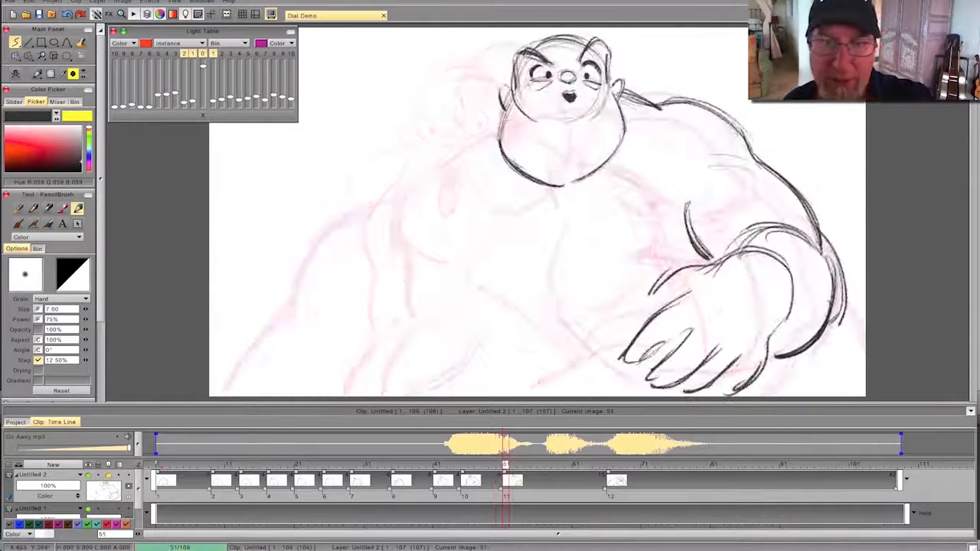
- Draw the neck, shoulder and outer upper arm on the left side of the figure, flipping to compare poses
{"action": "key", "text": "Left"}
{"action": "key", "text": "Right"}
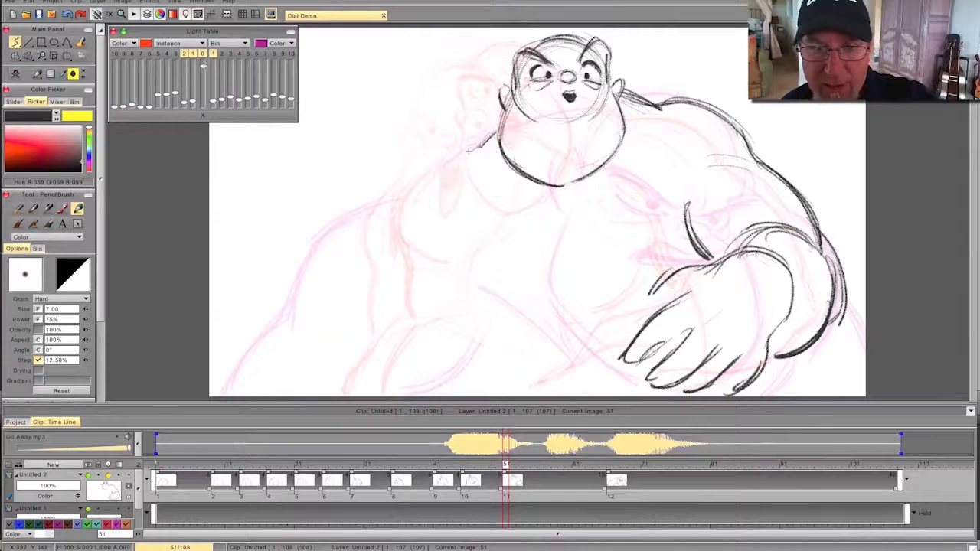
{"action": "key", "text": "Left"}
{"action": "key", "text": "Right"}
{"action": "left_click_drag", "start_coordinate": [447, 159], "coordinate": [419, 228]}
{"action": "left_click_drag", "start_coordinate": [426, 177], "coordinate": [419, 246]}
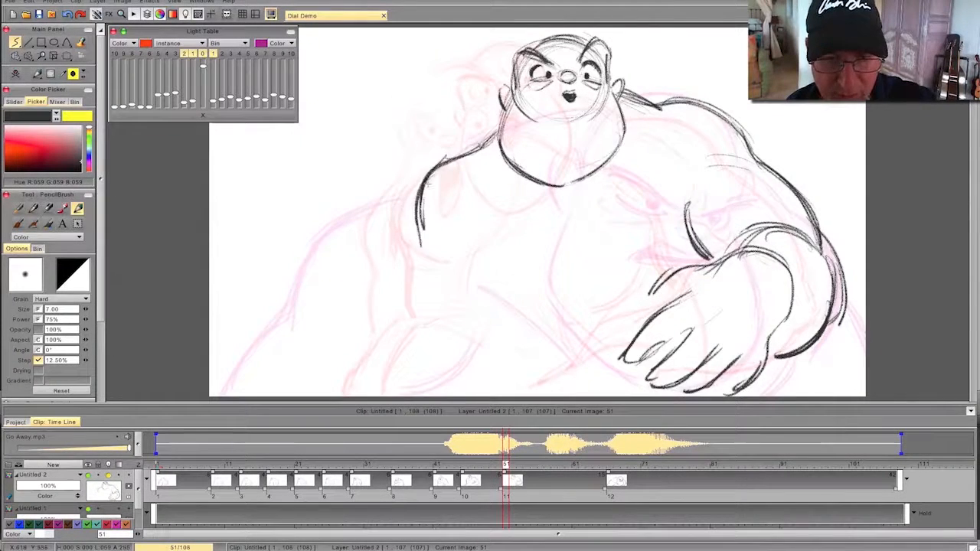
{"action": "key", "text": "Left"}
{"action": "key", "text": "Right"}
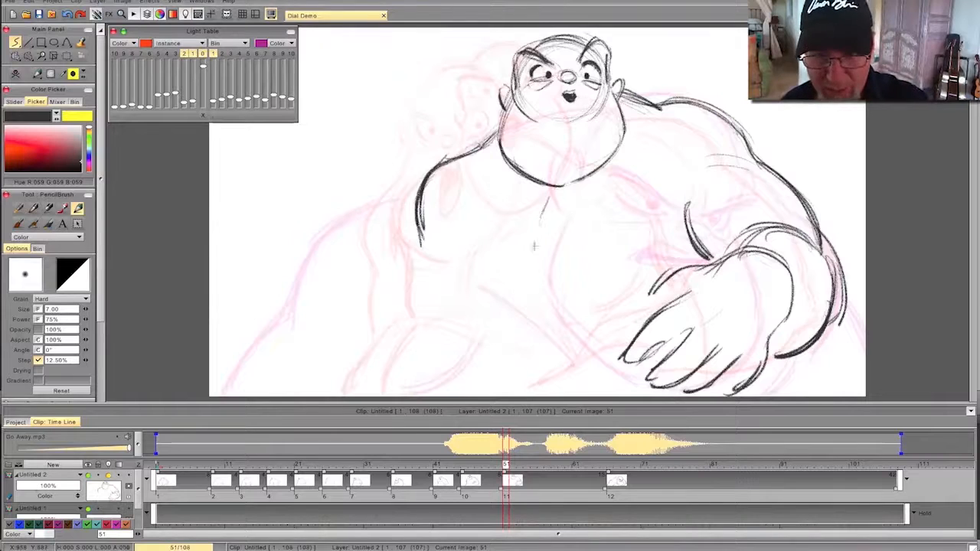
- Add the chest centre line, the belly curve and extra armpit creases beside the right-hand arm
{"action": "key", "text": "Left"}
{"action": "key", "text": "Right"}
{"action": "left_click_drag", "start_coordinate": [623, 314], "coordinate": [485, 294]}
{"action": "left_click_drag", "start_coordinate": [677, 190], "coordinate": [695, 246]}
{"action": "left_click_drag", "start_coordinate": [664, 214], "coordinate": [688, 246]}
{"action": "key", "text": "Left"}
{"action": "key", "text": "Right"}
{"action": "key", "text": "Left"}
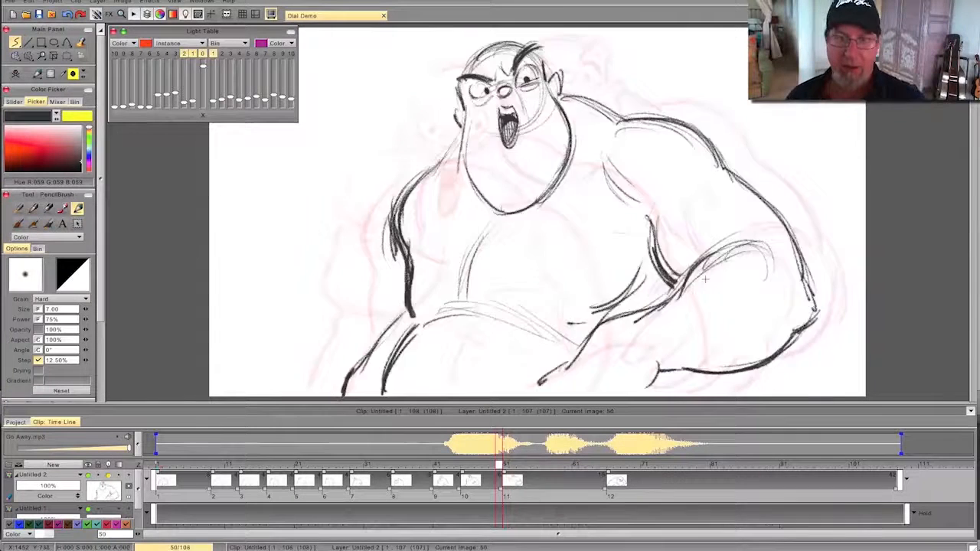
{"action": "key", "text": "Right"}
- Draw the left side of the torso from the armpit down to the waist, and flip to check the pose
{"action": "mouse_move", "coordinate": [424, 208]}
{"action": "left_mouse_down"}
{"action": "mouse_move", "coordinate": [444, 277]}
{"action": "mouse_move", "coordinate": [429, 334]}
{"action": "left_mouse_up"}
{"action": "key", "text": "Left"}
{"action": "key", "text": "Right"}
{"action": "key", "text": "Left"}
{"action": "key", "text": "Right"}
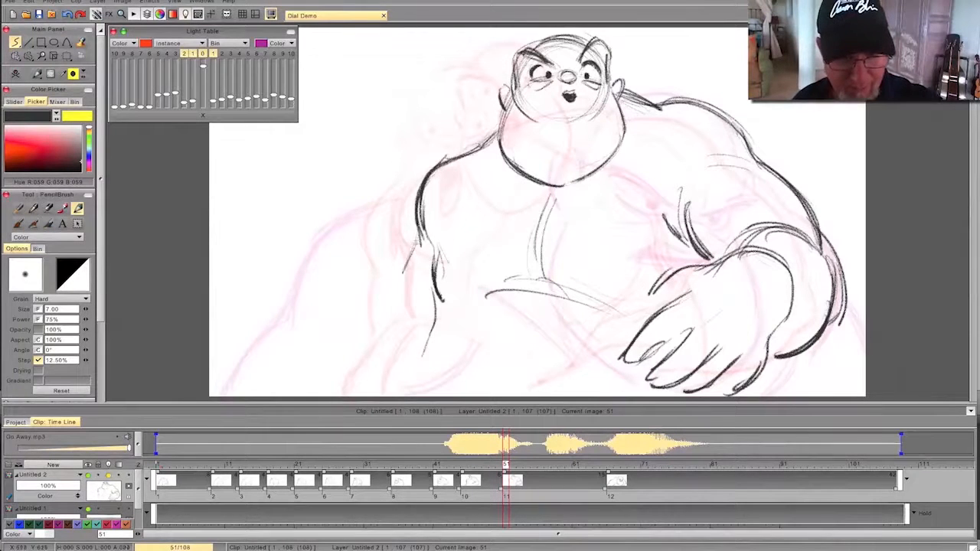
- Draw the outer edge of the left-hand forearm sweeping down from the elbow, then compare it with the previous drawing
{"action": "left_click_drag", "start_coordinate": [392, 288], "coordinate": [355, 340]}
{"action": "left_click_drag", "start_coordinate": [387, 304], "coordinate": [318, 379]}
{"action": "key", "text": "Left"}
{"action": "key", "text": "Left"}
{"action": "key", "text": "Right"}
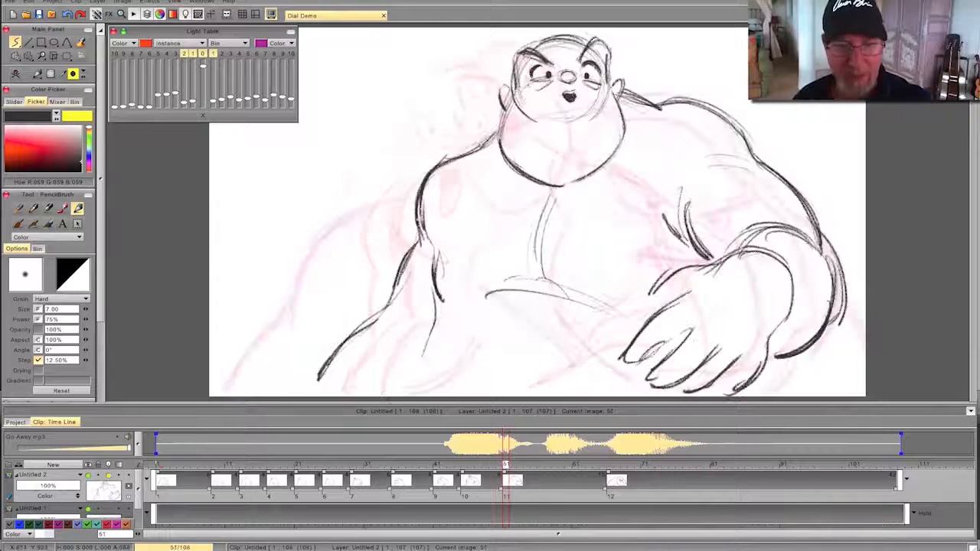
{"action": "key", "text": "Right"}
- Add a short inner line to the left-hand forearm, flip to check the pose, and scrub back to frame 28 for review
{"action": "mouse_move", "coordinate": [417, 244]}
{"action": "left_mouse_down"}
{"action": "mouse_move", "coordinate": [383, 311]}
{"action": "mouse_move", "coordinate": [417, 334]}
{"action": "left_mouse_up"}
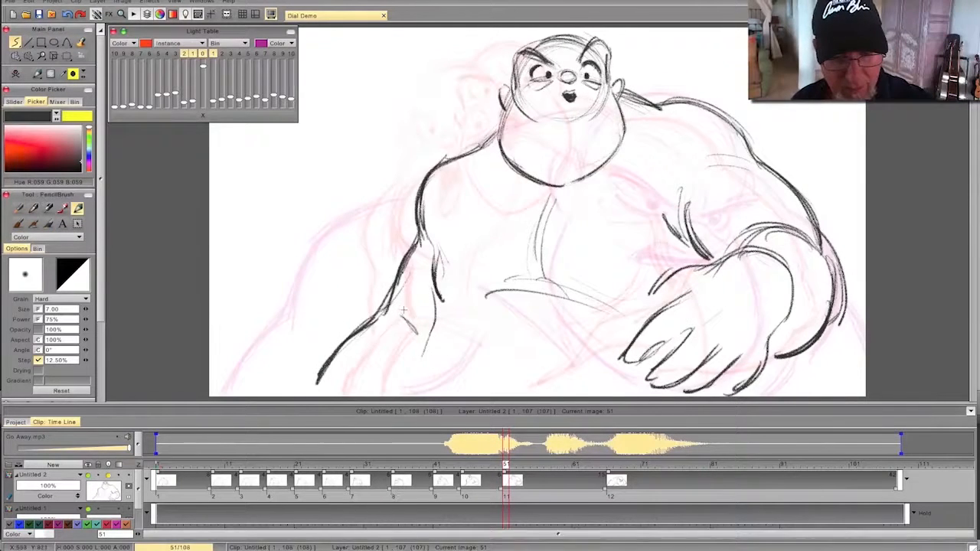
{"action": "key", "text": "Left"}
{"action": "key", "text": "Right"}
{"action": "key", "text": "Left"}
{"action": "key", "text": "Right"}
{"action": "key", "text": "Left"}
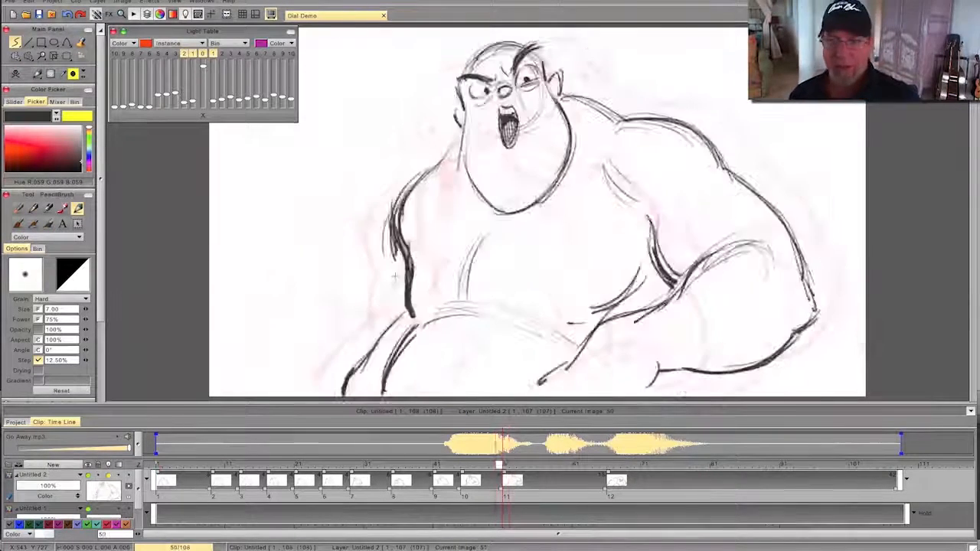
{"action": "key", "text": "Right"}
{"action": "key", "text": "Left"}
{"action": "key", "text": "Right"}
{"action": "mouse_move", "coordinate": [505, 465]}
{"action": "left_mouse_down"}
{"action": "mouse_move", "coordinate": [236, 465]}
{"action": "mouse_move", "coordinate": [700, 474]}
{"action": "mouse_move", "coordinate": [239, 480]}
{"action": "mouse_move", "coordinate": [385, 469]}
{"action": "mouse_move", "coordinate": [346, 468]}
{"action": "left_mouse_up"}
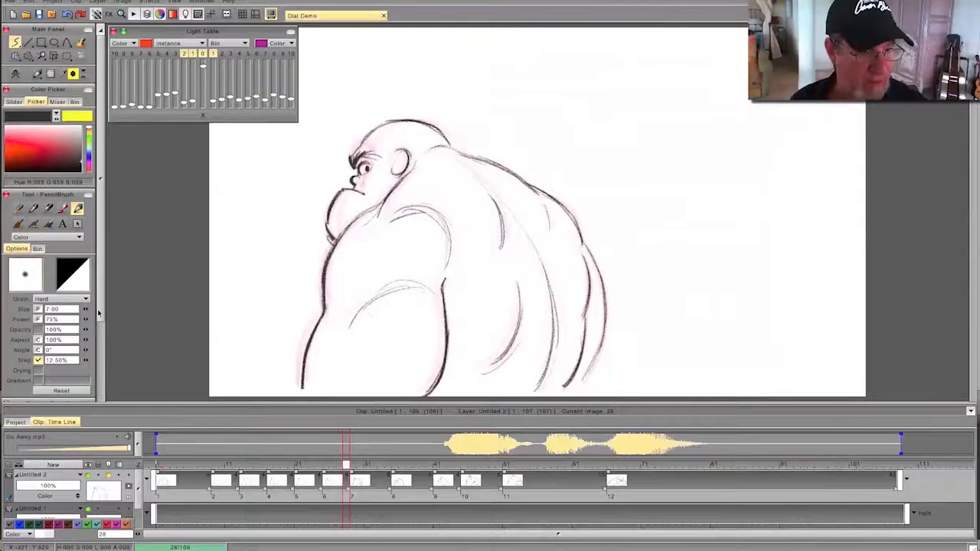
- Play the animation with its soundtrack to review the pose timing, then scrub to frame 62
{"action": "left_click_drag", "start_coordinate": [100, 308], "coordinate": [94, 388]}
{"action": "left_click", "coordinate": [35, 331]}
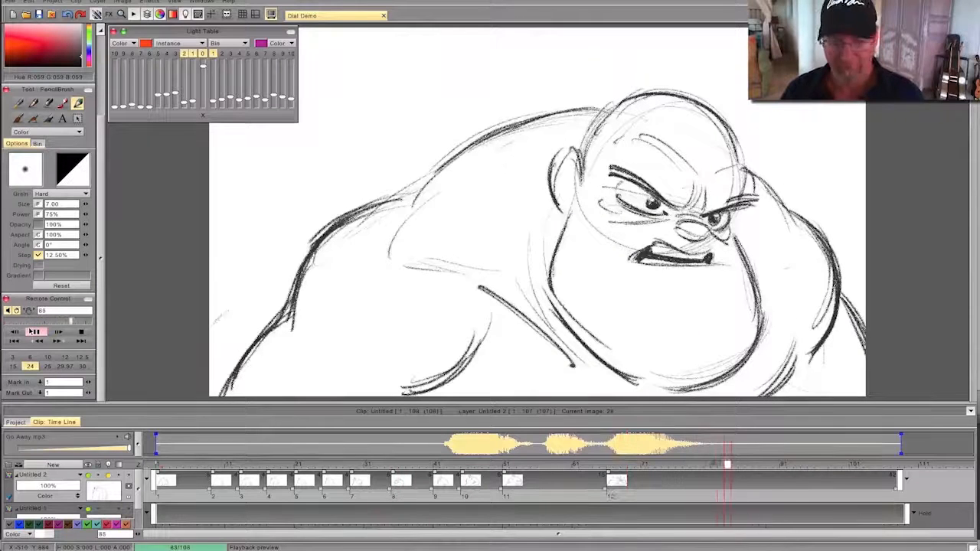
{"action": "left_click", "coordinate": [82, 341]}
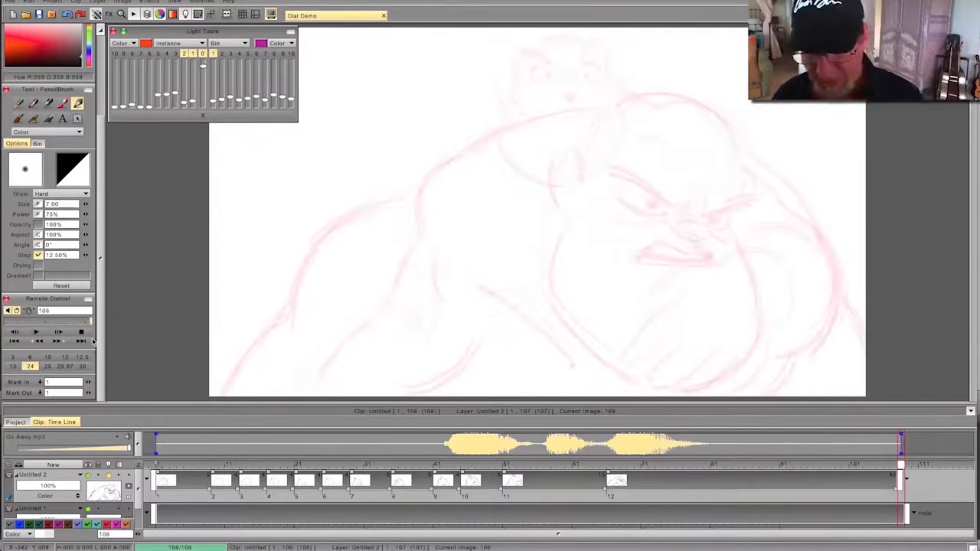
{"action": "mouse_move", "coordinate": [900, 464]}
{"action": "left_mouse_down"}
{"action": "mouse_move", "coordinate": [374, 465]}
{"action": "mouse_move", "coordinate": [695, 465]}
{"action": "mouse_move", "coordinate": [428, 458]}
{"action": "mouse_move", "coordinate": [585, 447]}
{"action": "mouse_move", "coordinate": [507, 462]}
{"action": "mouse_move", "coordinate": [586, 460]}
{"action": "mouse_move", "coordinate": [540, 460]}
{"action": "mouse_move", "coordinate": [555, 439]}
{"action": "mouse_move", "coordinate": [550, 465]}
{"action": "mouse_move", "coordinate": [520, 465]}
{"action": "mouse_move", "coordinate": [577, 468]}
{"action": "left_mouse_up"}
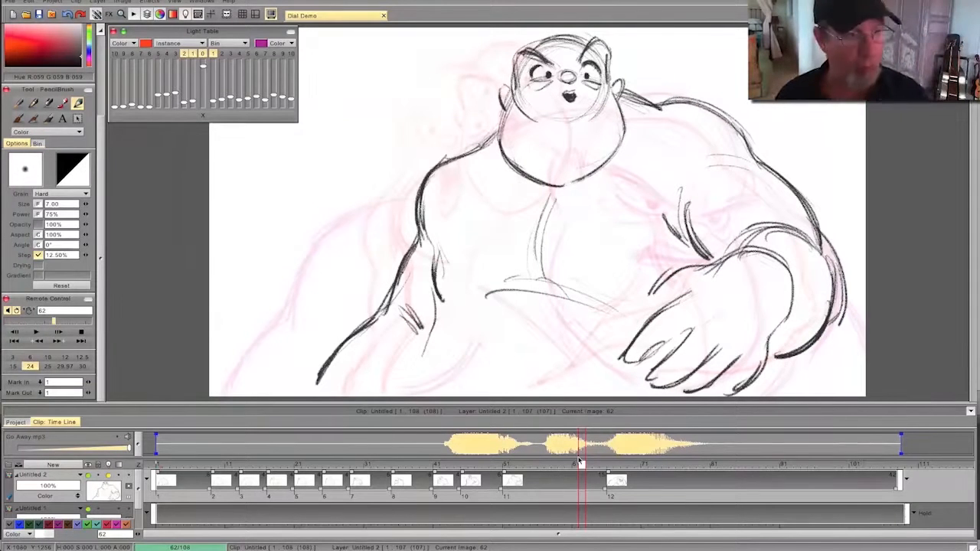
- Create a blank drawing at frame 62 and shift its start to frame 63 between the two words
{"action": "scroll", "coordinate": [99, 159], "scroll_direction": "up", "scroll_amount": 3}
{"action": "left_click", "coordinate": [22, 79]}
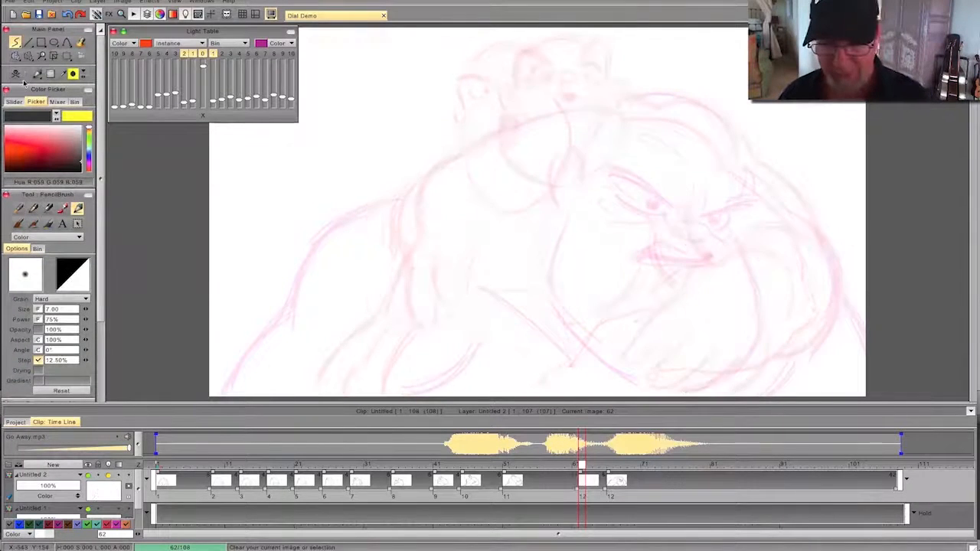
{"action": "left_click_drag", "start_coordinate": [580, 473], "coordinate": [575, 474]}
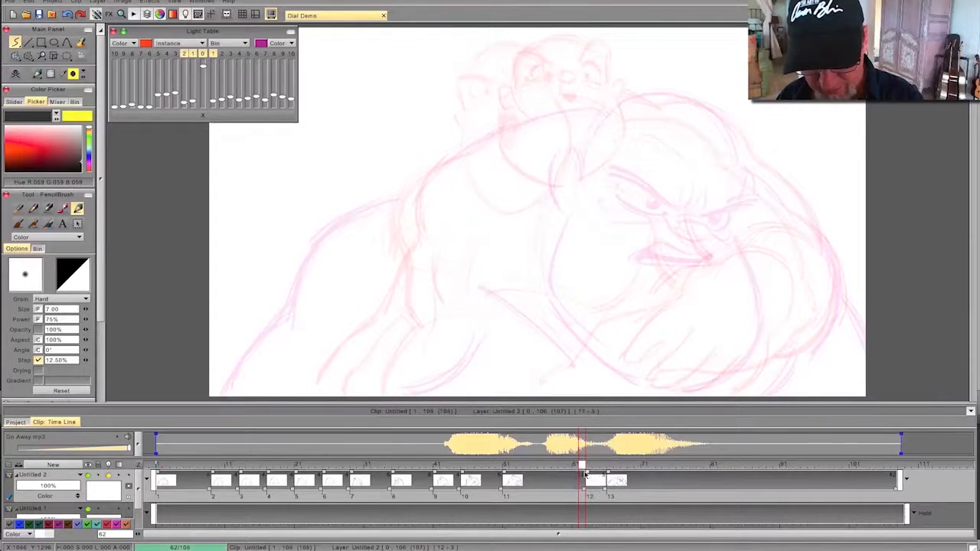
{"action": "left_click_drag", "start_coordinate": [585, 474], "coordinate": [614, 475]}
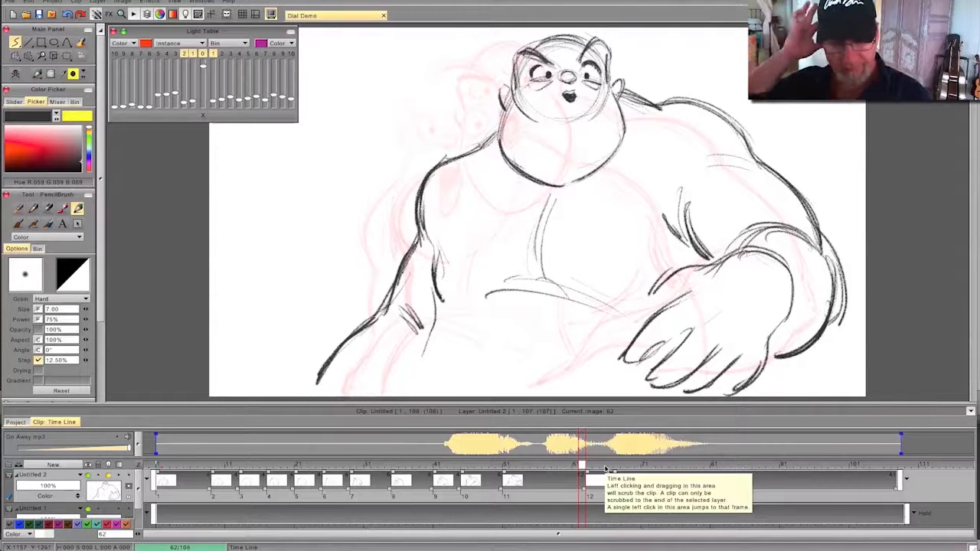
{"action": "left_click", "coordinate": [587, 468]}
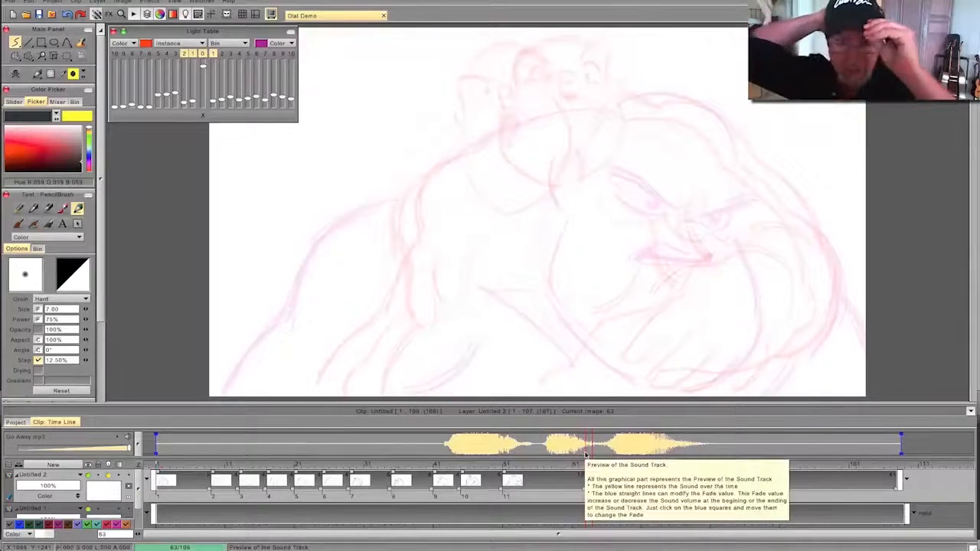
{"action": "key", "text": "Left"}
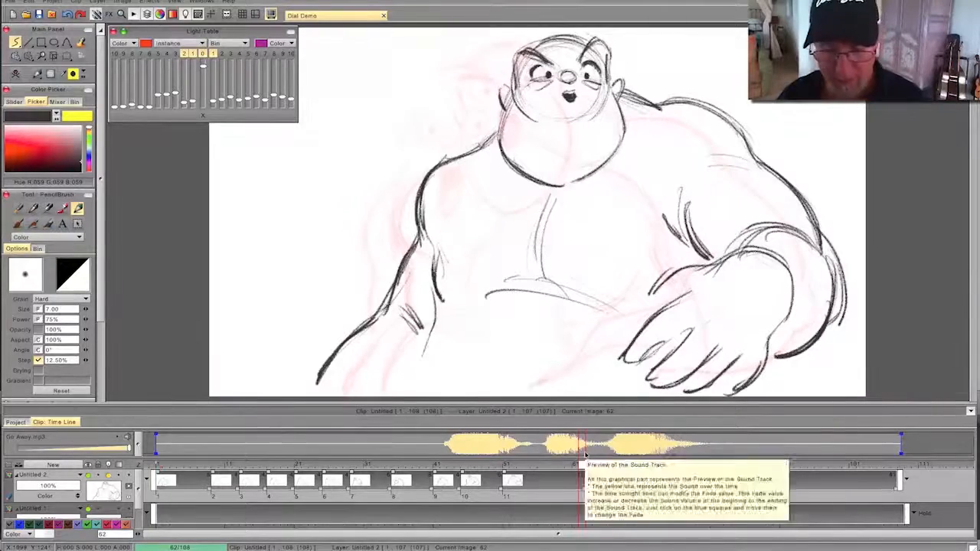
{"action": "mouse_move", "coordinate": [581, 466]}
{"action": "left_mouse_down"}
{"action": "mouse_move", "coordinate": [160, 474]}
{"action": "mouse_move", "coordinate": [522, 470]}
{"action": "mouse_move", "coordinate": [619, 479]}
{"action": "mouse_move", "coordinate": [464, 475]}
{"action": "mouse_move", "coordinate": [587, 481]}
{"action": "left_mouse_up"}
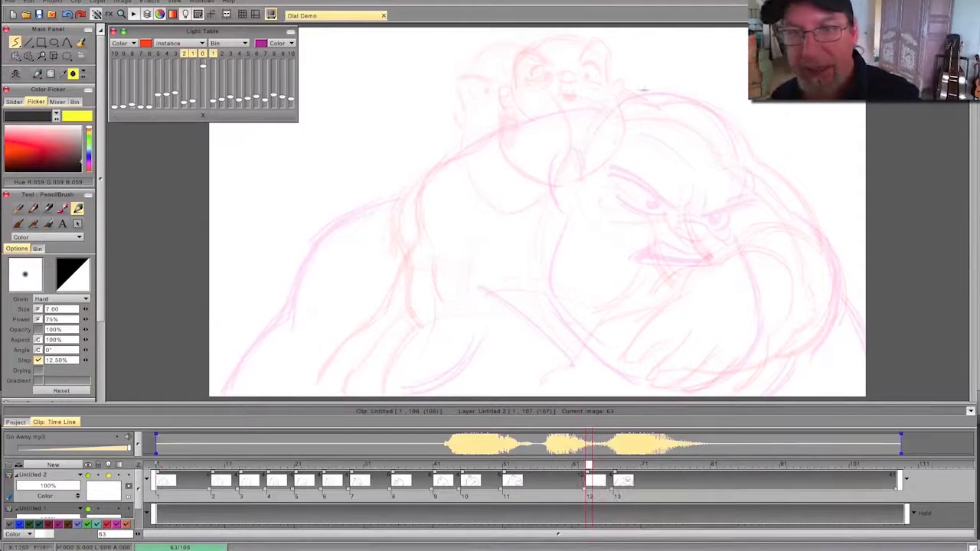
- Sketch a rough circle for the head, shifted to the right of the previous pose's head, building it up with repeated strokes
{"action": "mouse_move", "coordinate": [596, 51]}
{"action": "left_mouse_down"}
{"action": "mouse_move", "coordinate": [640, 48]}
{"action": "mouse_move", "coordinate": [655, 59]}
{"action": "left_mouse_up"}
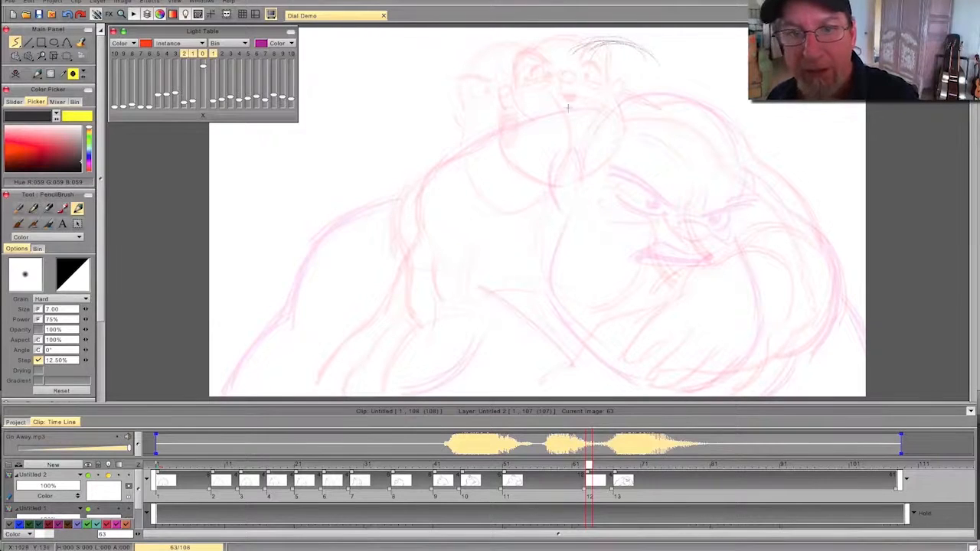
{"action": "left_click_drag", "start_coordinate": [623, 46], "coordinate": [651, 105]}
{"action": "left_click_drag", "start_coordinate": [617, 43], "coordinate": [619, 130]}
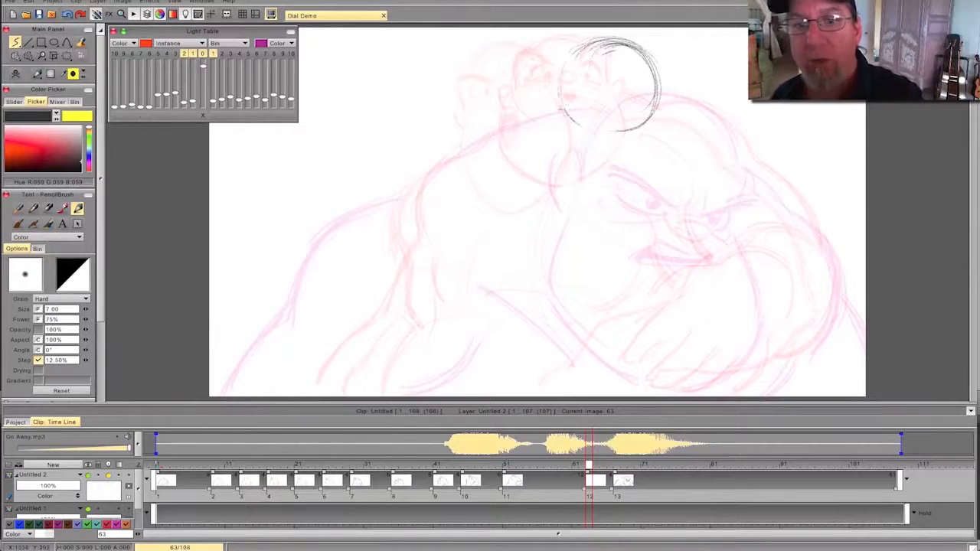
{"action": "left_click_drag", "start_coordinate": [625, 33], "coordinate": [609, 135]}
{"action": "left_click_drag", "start_coordinate": [654, 62], "coordinate": [567, 70]}
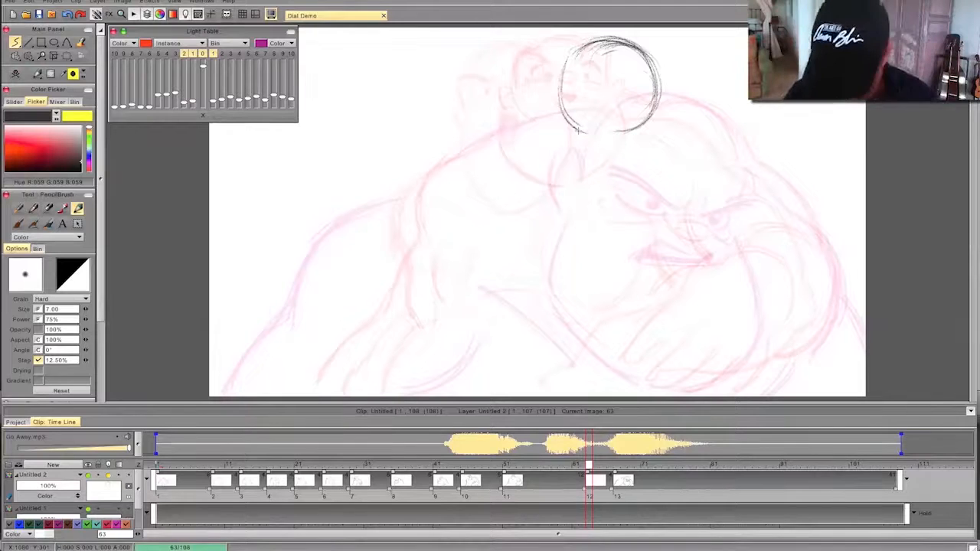
- Sketch a small nose oval and slanted brow lines low inside the head circle, flipping against the previous drawing to judge the tilt
{"action": "key", "text": "Left"}
{"action": "key", "text": "Right"}
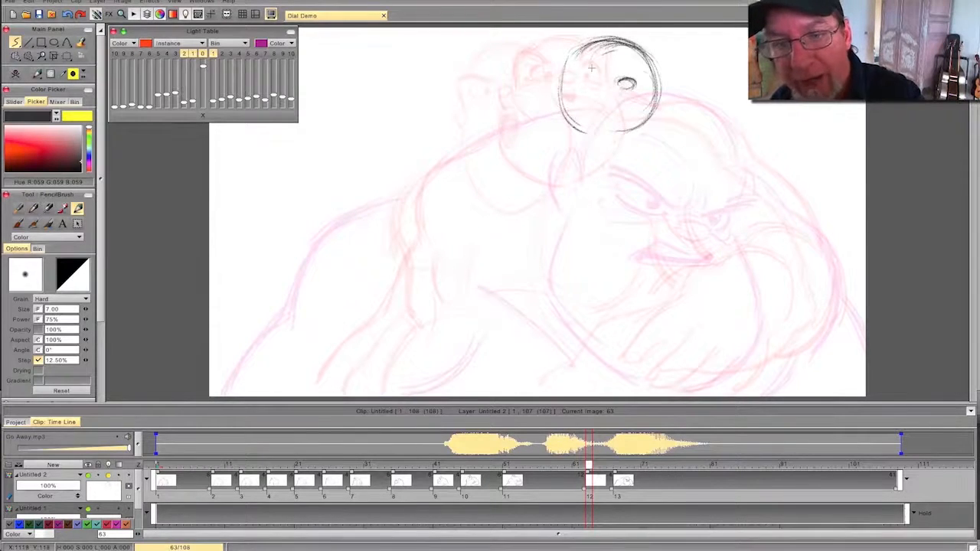
{"action": "key", "text": "Left"}
{"action": "key", "text": "Right"}
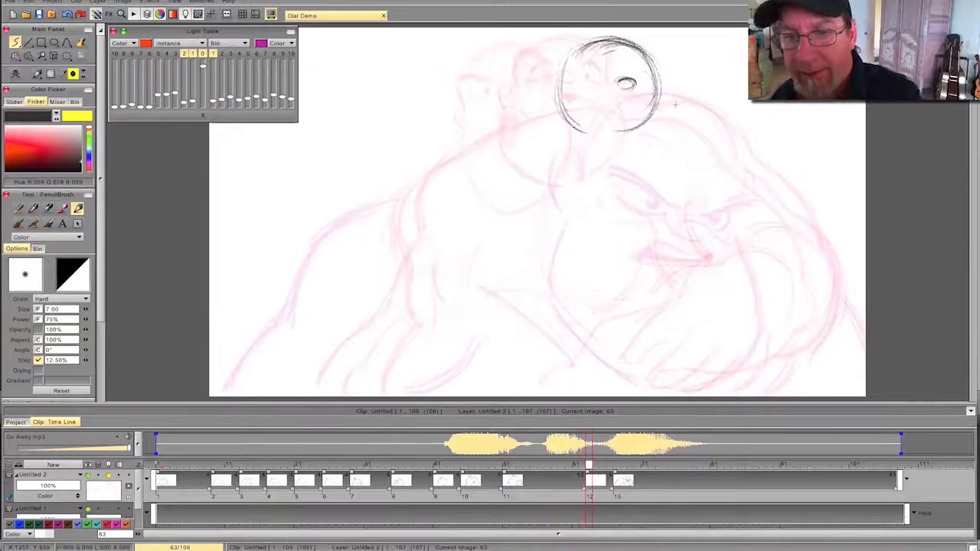
{"action": "key", "text": "Left"}
{"action": "key", "text": "Right"}
{"action": "key", "text": "Left"}
{"action": "key", "text": "Right"}
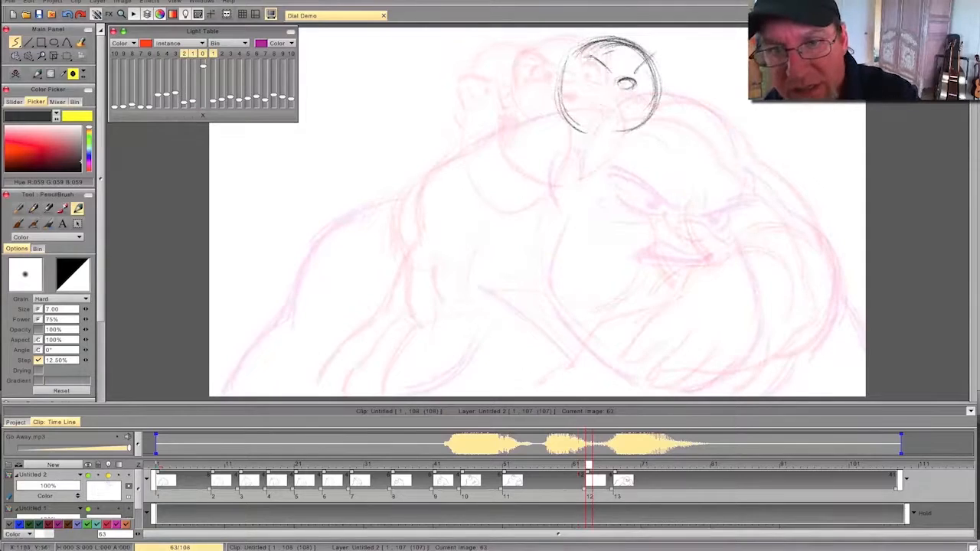
{"action": "key", "text": "Left"}
{"action": "mouse_move", "coordinate": [582, 468]}
{"action": "left_mouse_down"}
{"action": "mouse_move", "coordinate": [311, 475]}
{"action": "mouse_move", "coordinate": [629, 475]}
{"action": "mouse_move", "coordinate": [350, 474]}
{"action": "mouse_move", "coordinate": [630, 484]}
{"action": "mouse_move", "coordinate": [525, 475]}
{"action": "mouse_move", "coordinate": [588, 464]}
{"action": "left_mouse_up"}
{"action": "key", "text": "Left"}
{"action": "key", "text": "Right"}
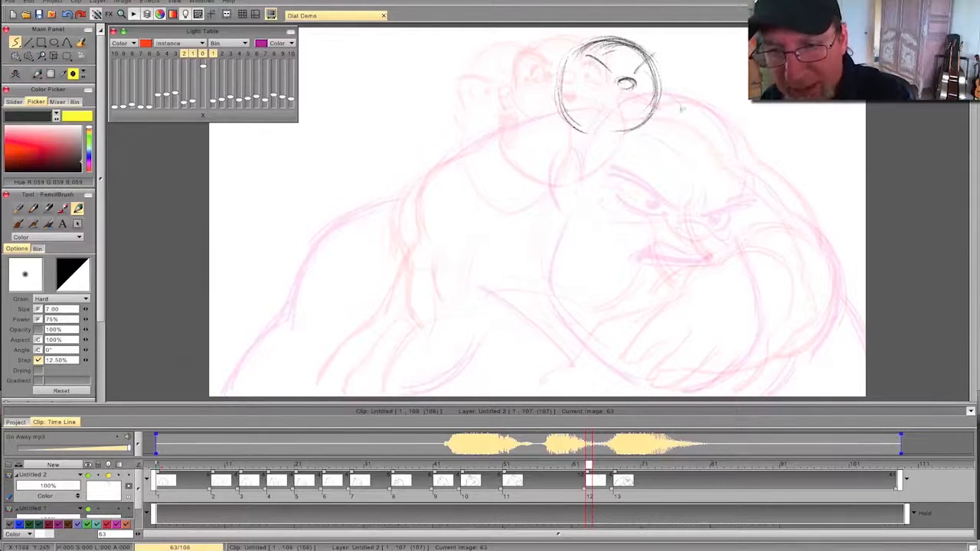
- Draw the rounded contour of the right-hand shoulder and strengthen it, flipping repeatedly to compare it with the previous drawing
{"action": "left_click_drag", "start_coordinate": [692, 110], "coordinate": [755, 160]}
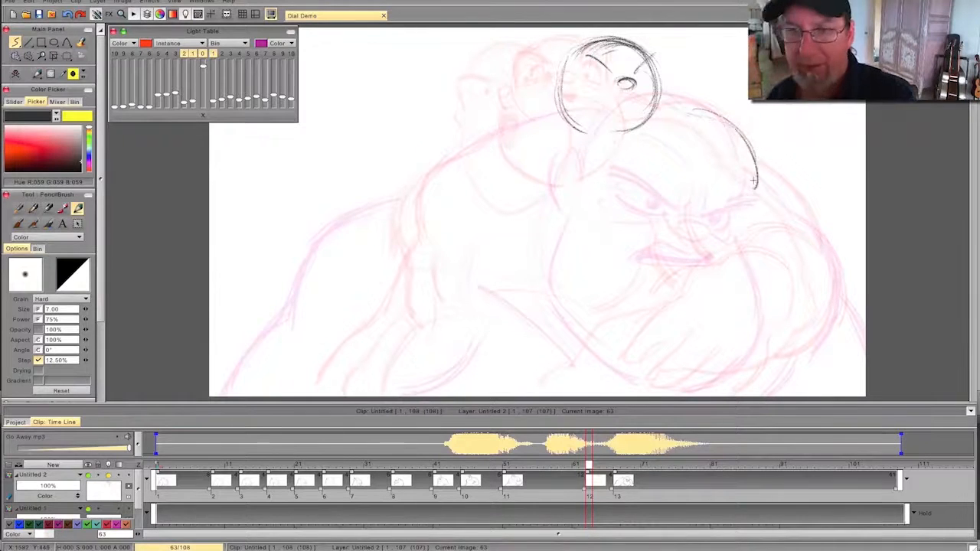
{"action": "key", "text": "Left"}
{"action": "key", "text": "Right"}
{"action": "key", "text": "Left"}
{"action": "key", "text": "Right"}
{"action": "key", "text": "Left"}
{"action": "key", "text": "Right"}
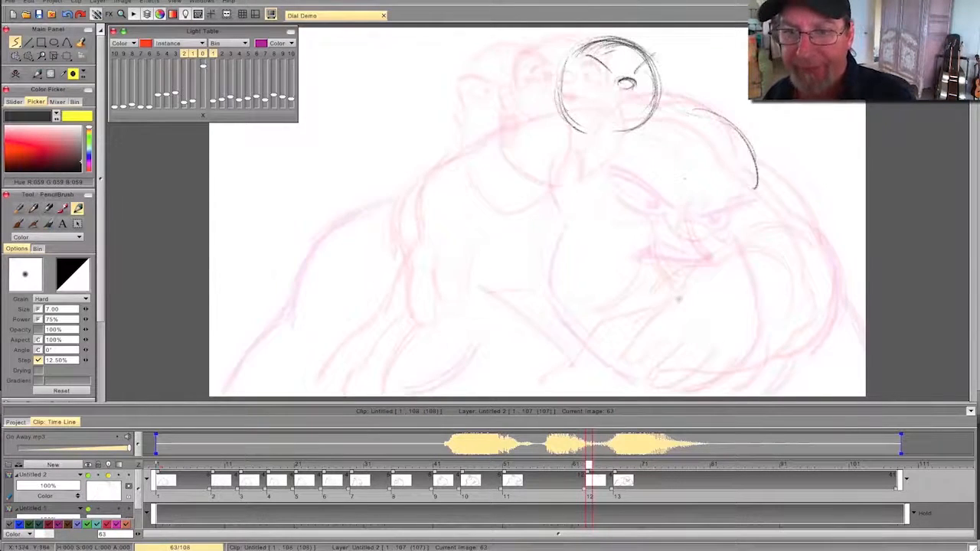
{"action": "left_click_drag", "start_coordinate": [693, 112], "coordinate": [759, 186]}
{"action": "key", "text": "Left"}
{"action": "key", "text": "Right"}
- Draw a raised outer line for the right-hand upper arm, erase the lower first version, and compare with the previous drawing
{"action": "mouse_move", "coordinate": [769, 190]}
{"action": "left_mouse_down"}
{"action": "mouse_move", "coordinate": [807, 251]}
{"action": "mouse_move", "coordinate": [838, 269]}
{"action": "left_mouse_up"}
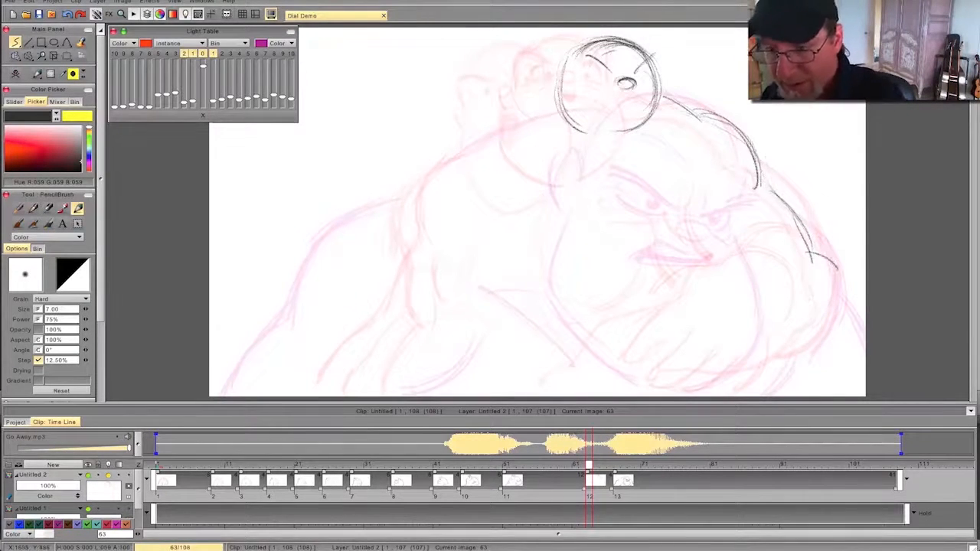
{"action": "left_click_drag", "start_coordinate": [771, 186], "coordinate": [851, 243]}
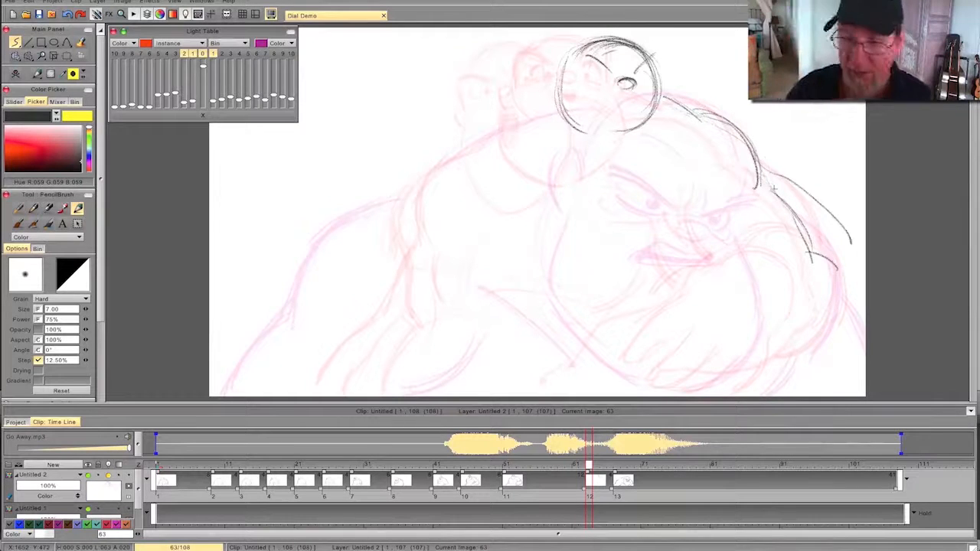
{"action": "key", "text": "e"}
{"action": "left_click_drag", "start_coordinate": [778, 194], "coordinate": [833, 265]}
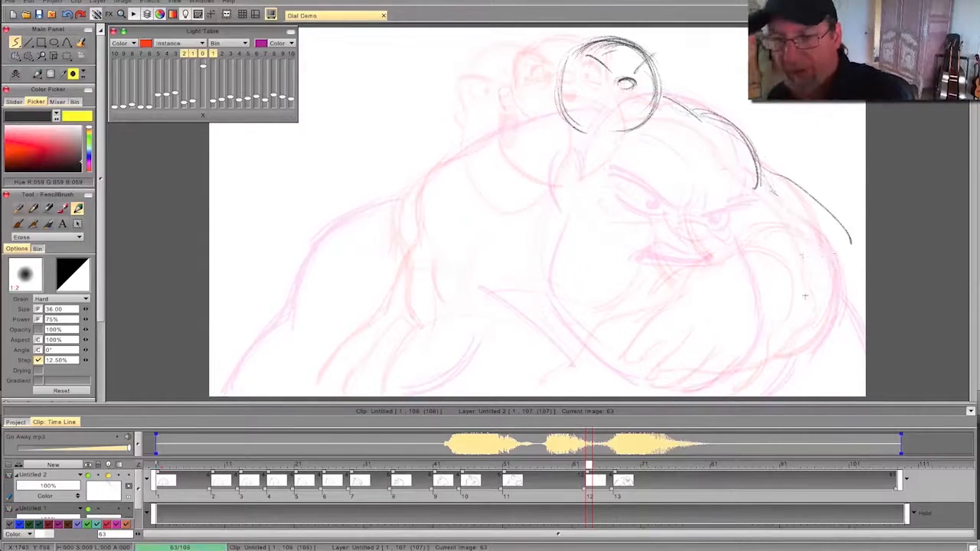
{"action": "key", "text": "Left"}
{"action": "key", "text": "Left"}
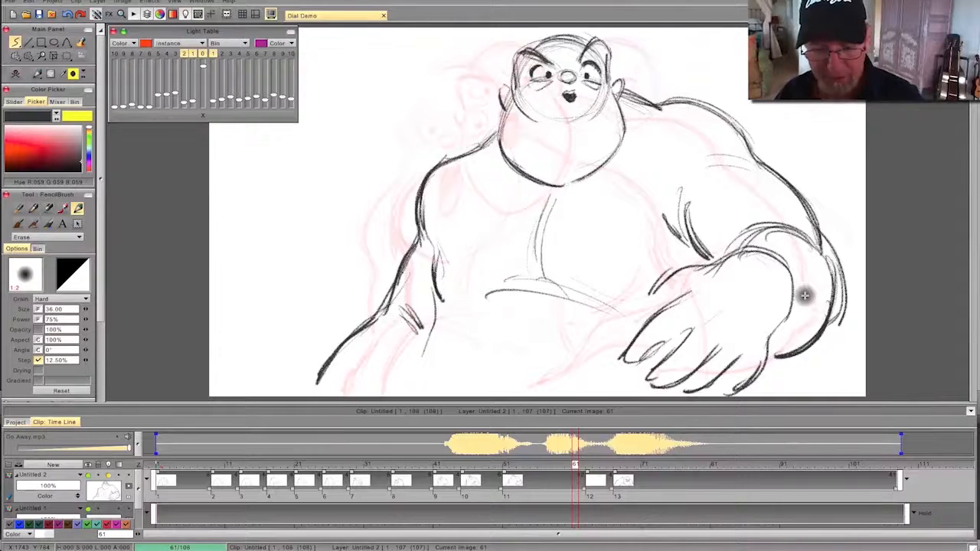
{"action": "key", "text": "e"}
{"action": "mouse_move", "coordinate": [575, 464]}
{"action": "left_mouse_down"}
{"action": "mouse_move", "coordinate": [360, 466]}
{"action": "mouse_move", "coordinate": [563, 483]}
{"action": "mouse_move", "coordinate": [618, 471]}
{"action": "mouse_move", "coordinate": [273, 471]}
{"action": "mouse_move", "coordinate": [463, 487]}
{"action": "mouse_move", "coordinate": [588, 478]}
{"action": "left_mouse_up"}
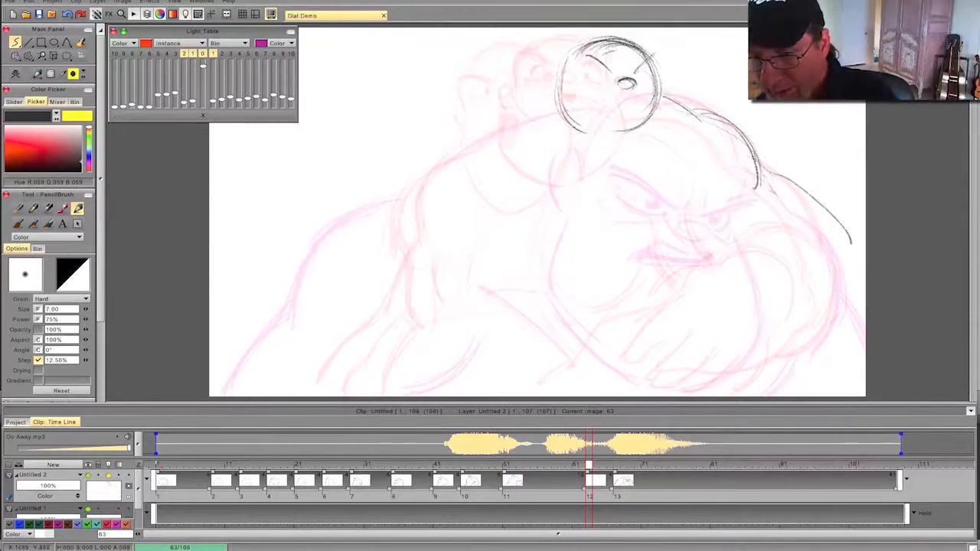
- Reinforce the right-hand upper arm and add the curve inward from the elbow, a short forearm stroke and a shoulder crease
{"action": "left_click_drag", "start_coordinate": [754, 167], "coordinate": [828, 234]}
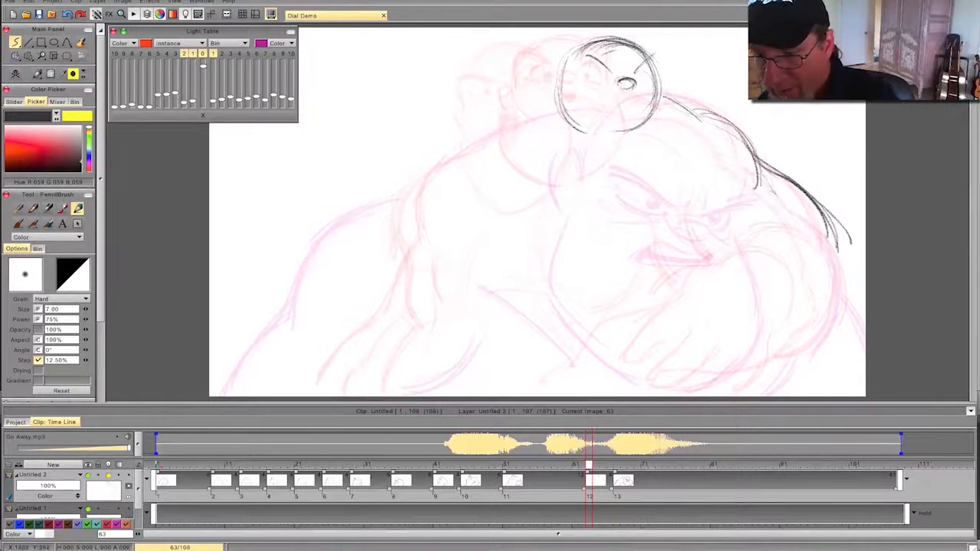
{"action": "mouse_move", "coordinate": [855, 253]}
{"action": "left_mouse_down"}
{"action": "mouse_move", "coordinate": [819, 246]}
{"action": "mouse_move", "coordinate": [781, 308]}
{"action": "left_mouse_up"}
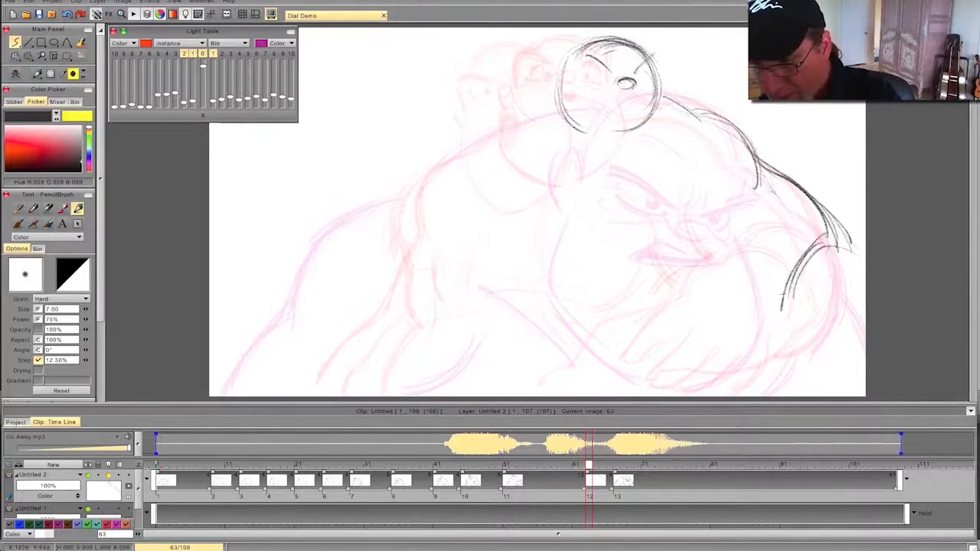
{"action": "left_click_drag", "start_coordinate": [731, 267], "coordinate": [769, 297]}
{"action": "left_click_drag", "start_coordinate": [721, 162], "coordinate": [758, 186]}
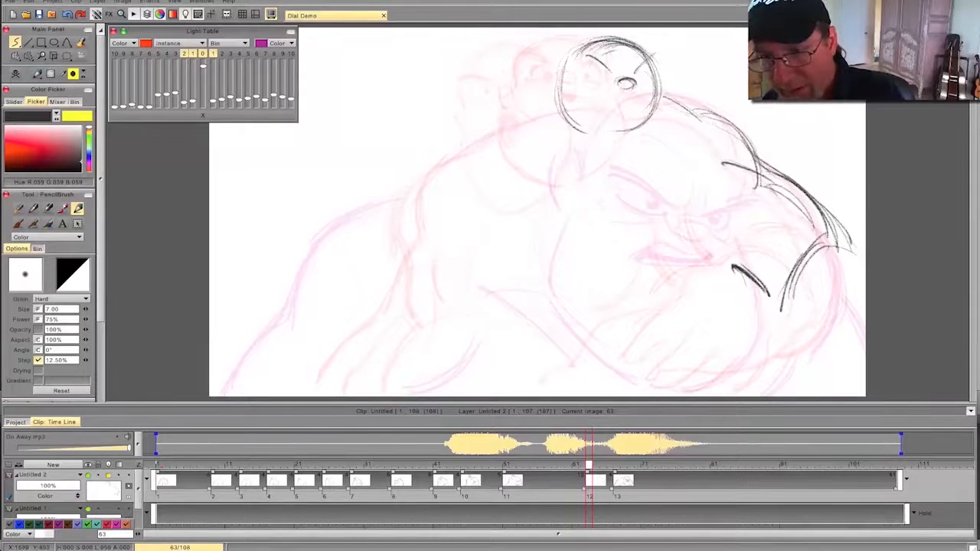
- Darken the continuous contour from the right-hand shoulder to the elbow and flip repeatedly against the previous drawing to check the movement
{"action": "left_click_drag", "start_coordinate": [747, 140], "coordinate": [774, 170]}
{"action": "mouse_move", "coordinate": [691, 113]}
{"action": "left_mouse_down"}
{"action": "mouse_move", "coordinate": [764, 156]}
{"action": "mouse_move", "coordinate": [831, 235]}
{"action": "left_mouse_up"}
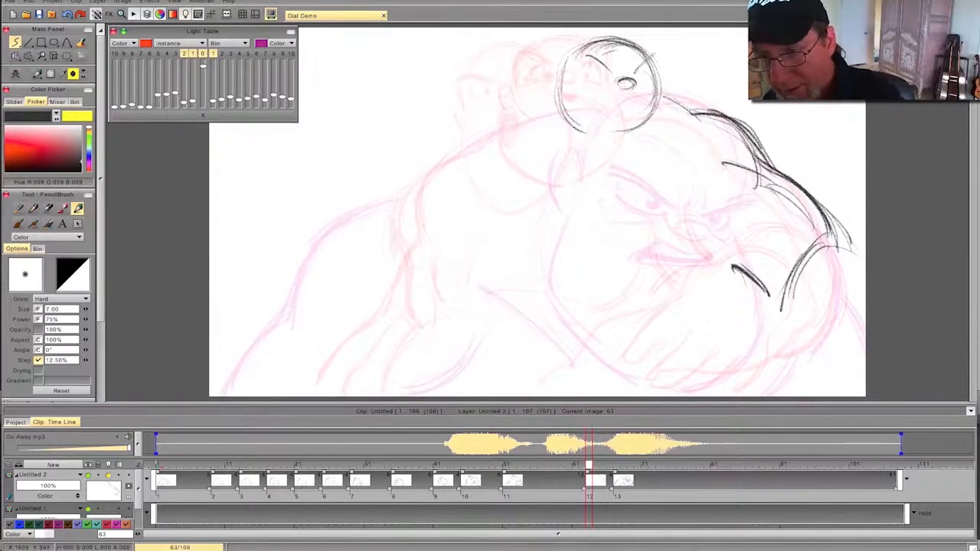
{"action": "key", "text": "Left"}
{"action": "key", "text": "Right"}
{"action": "key", "text": "Left"}
{"action": "key", "text": "Right"}
{"action": "key", "text": "Left"}
{"action": "key", "text": "Right"}
{"action": "key", "text": "Left"}
{"action": "key", "text": "Right"}
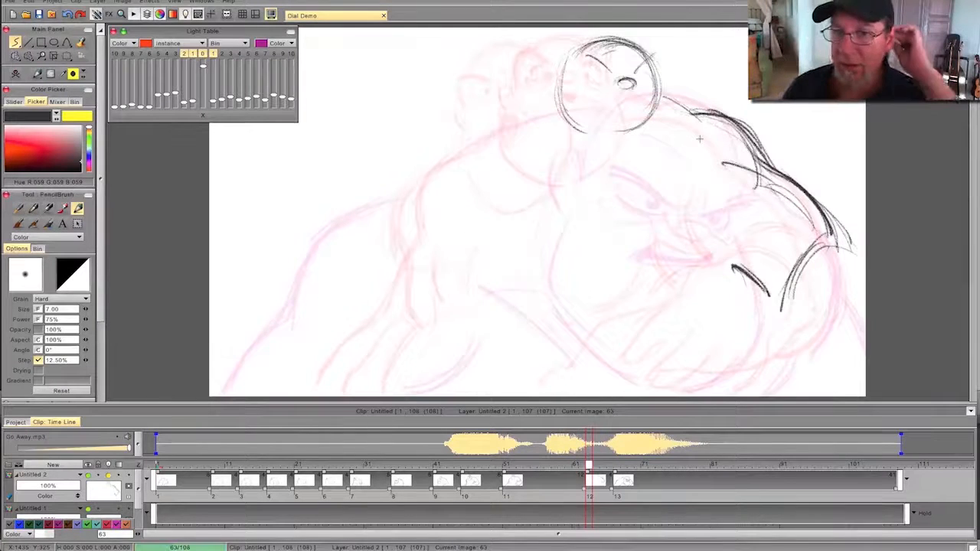
- Erase the nose and brows, reinforce the head's top curve, and redraw the nose higher with a slanted right-hand brow
{"action": "key", "text": "e"}
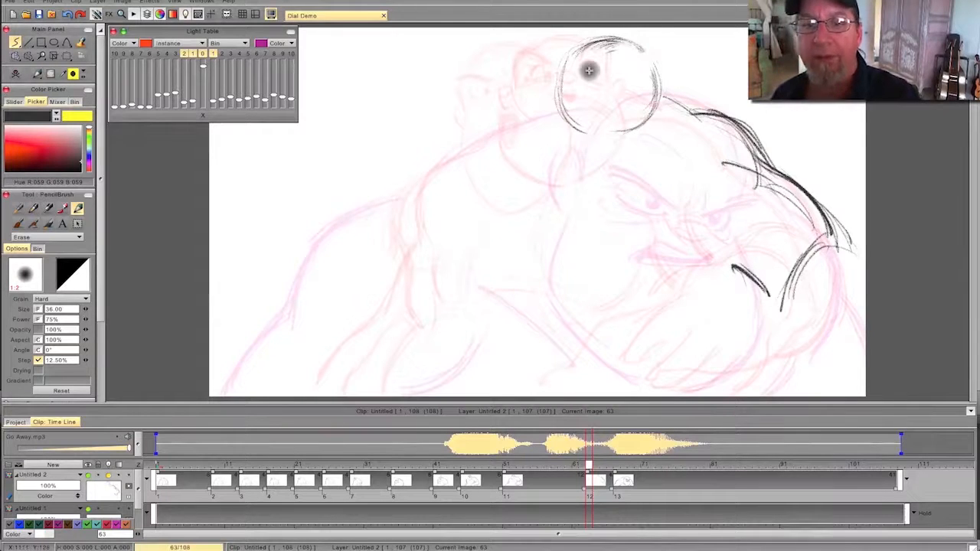
{"action": "key", "text": "e"}
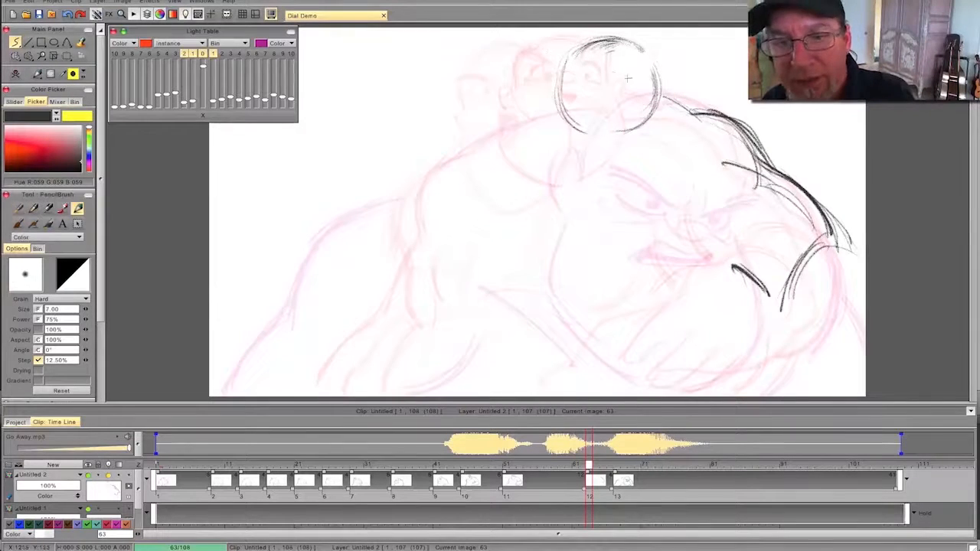
{"action": "mouse_move", "coordinate": [597, 40]}
{"action": "left_mouse_down"}
{"action": "mouse_move", "coordinate": [639, 39]}
{"action": "mouse_move", "coordinate": [657, 63]}
{"action": "left_mouse_up"}
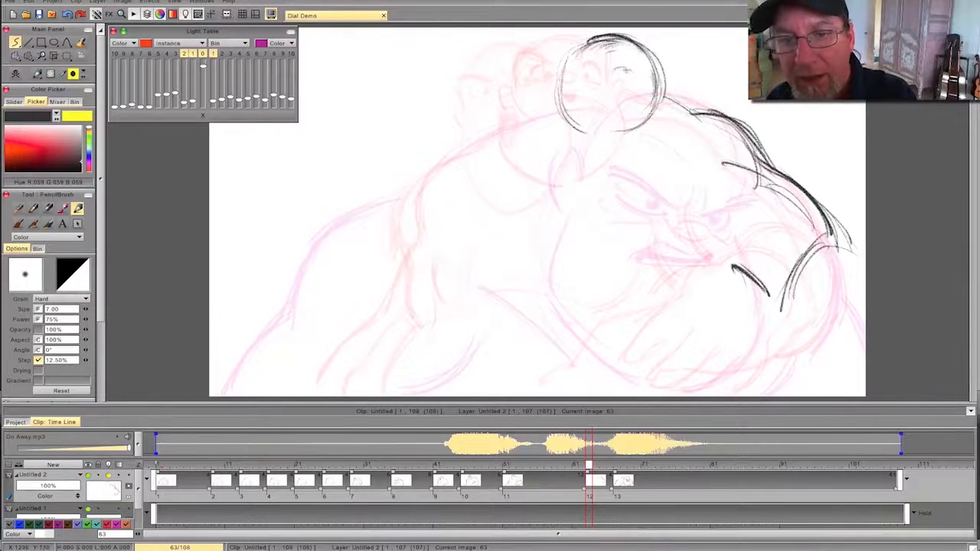
{"action": "left_click_drag", "start_coordinate": [619, 77], "coordinate": [622, 72]}
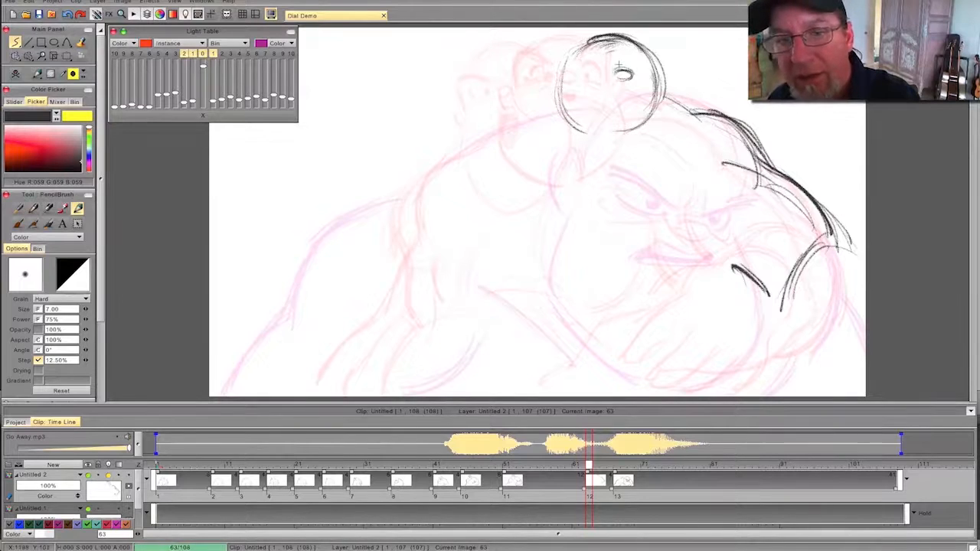
{"action": "left_click_drag", "start_coordinate": [654, 35], "coordinate": [629, 64]}
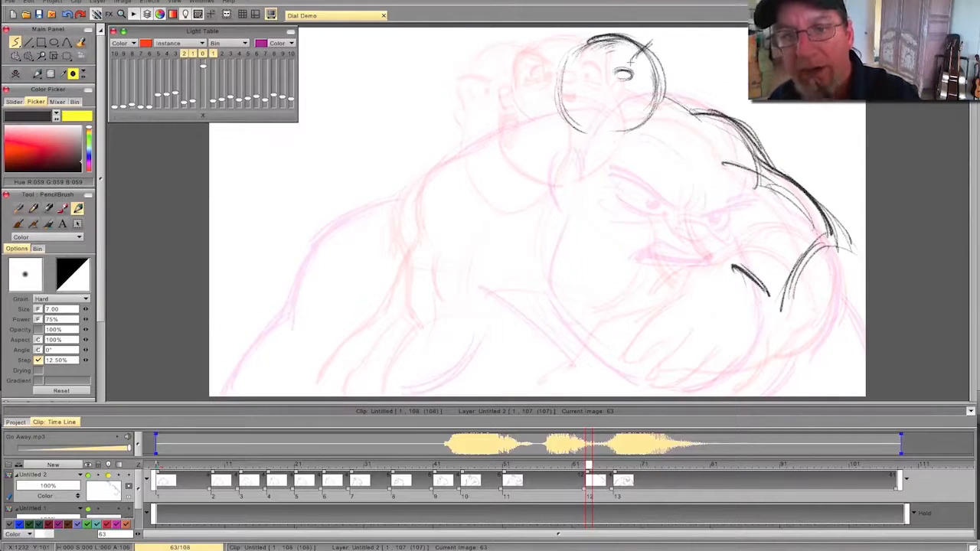
{"action": "key", "text": "e"}
{"action": "key", "text": "e"}
{"action": "left_click_drag", "start_coordinate": [583, 70], "coordinate": [580, 69]}
{"action": "key", "text": "Left"}
{"action": "key", "text": "Right"}
{"action": "key", "text": "ctrl+z"}
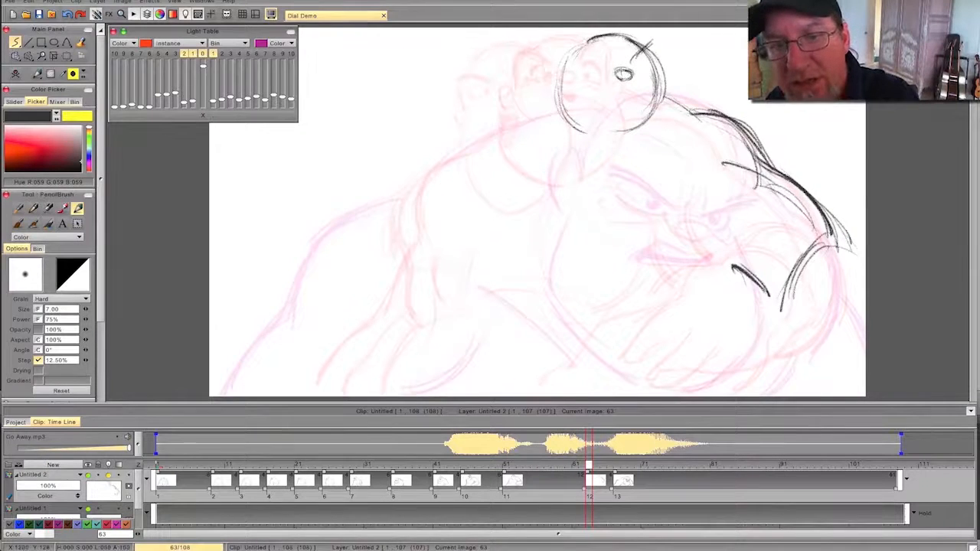
- Draw a small open mouth just below the nose and flip repeatedly against the previous drawing to compare
{"action": "left_click_drag", "start_coordinate": [622, 85], "coordinate": [628, 91]}
{"action": "key", "text": "Left"}
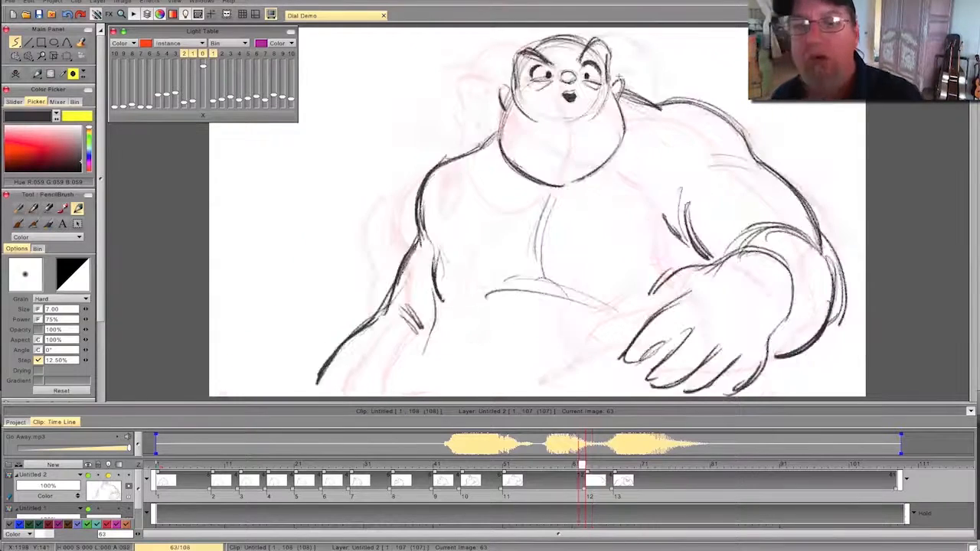
{"action": "key", "text": "Right"}
{"action": "key", "text": "Left"}
{"action": "key", "text": "Right"}
{"action": "key", "text": "Left"}
{"action": "key", "text": "Right"}
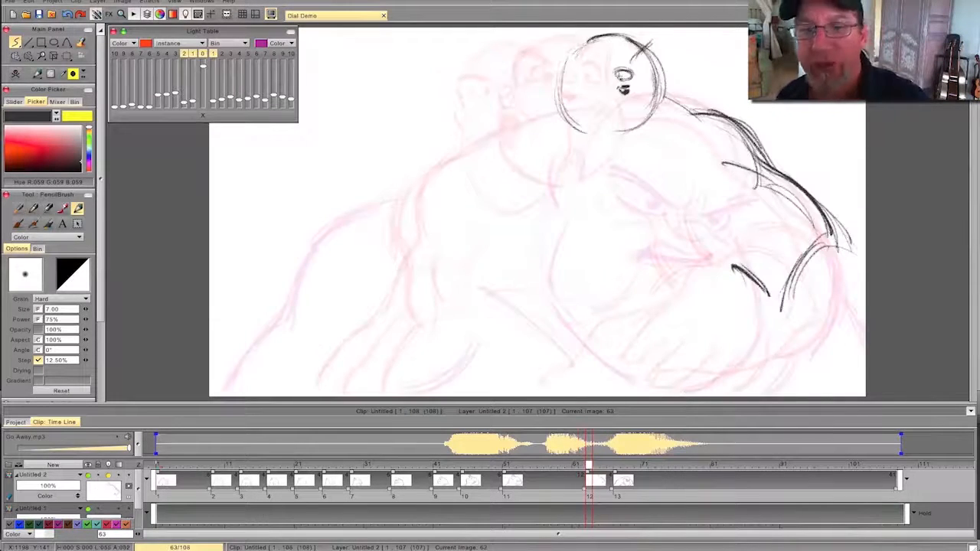
- Draw the heavy jowl contour around the lower head on both sides, meeting in a point under the chin
{"action": "mouse_move", "coordinate": [656, 86]}
{"action": "left_mouse_down"}
{"action": "mouse_move", "coordinate": [671, 120]}
{"action": "mouse_move", "coordinate": [639, 169]}
{"action": "left_mouse_up"}
{"action": "left_click_drag", "start_coordinate": [674, 127], "coordinate": [608, 176]}
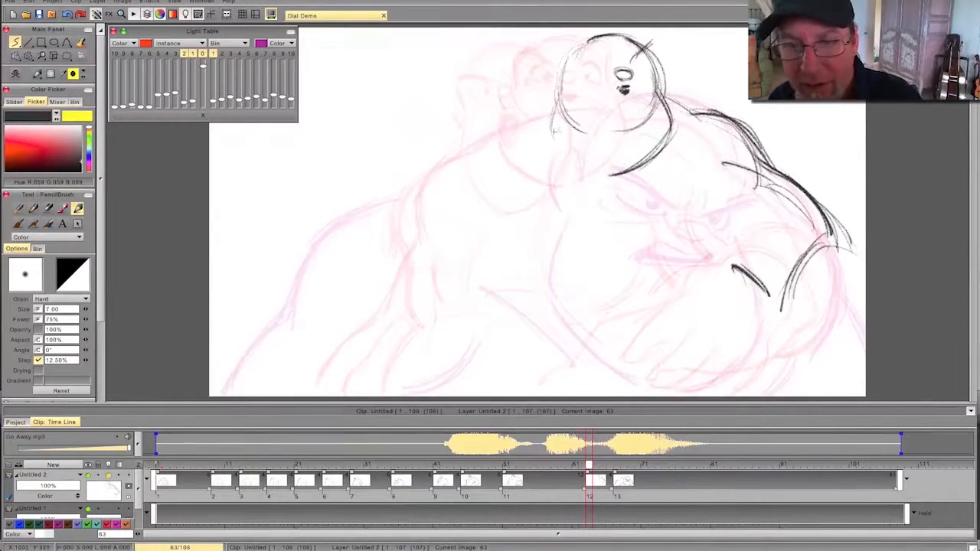
{"action": "left_click_drag", "start_coordinate": [549, 144], "coordinate": [601, 181]}
{"action": "key", "text": "Left"}
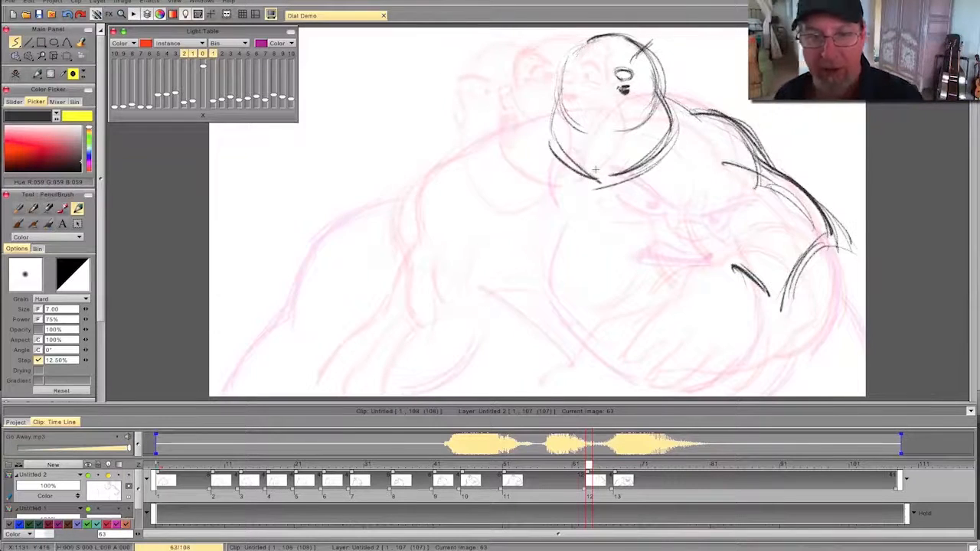
{"action": "key", "text": "Right"}
{"action": "mouse_move", "coordinate": [590, 465]}
{"action": "left_mouse_down"}
{"action": "mouse_move", "coordinate": [250, 492]}
{"action": "mouse_move", "coordinate": [671, 471]}
{"action": "mouse_move", "coordinate": [240, 466]}
{"action": "mouse_move", "coordinate": [587, 465]}
{"action": "mouse_move", "coordinate": [666, 476]}
{"action": "mouse_move", "coordinate": [562, 467]}
{"action": "mouse_move", "coordinate": [588, 466]}
{"action": "left_mouse_up"}
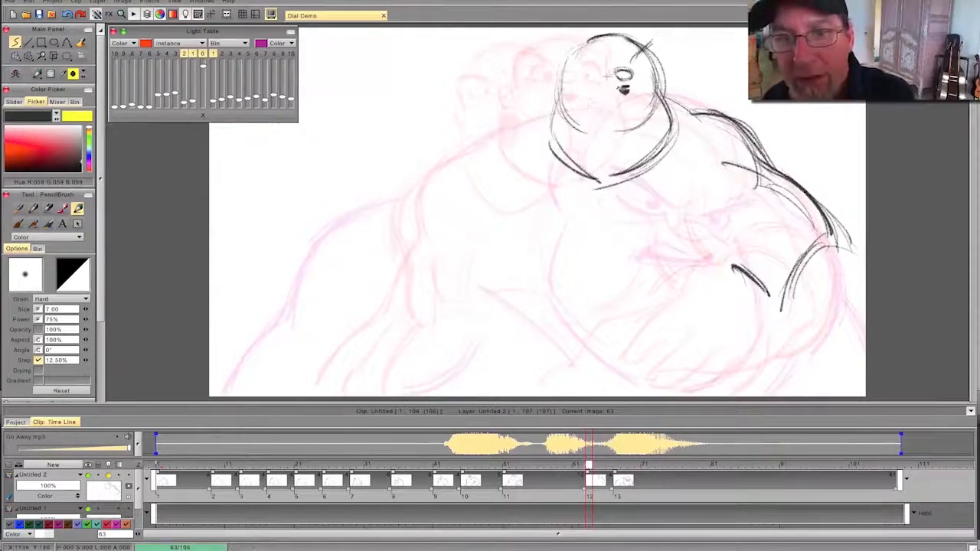
- Draw a thick slanted left-hand brow and a wide left-hand eye with a pupil, comparing with the previous drawing
{"action": "mouse_move", "coordinate": [590, 39]}
{"action": "left_mouse_down"}
{"action": "mouse_move", "coordinate": [612, 58]}
{"action": "mouse_move", "coordinate": [632, 55]}
{"action": "left_mouse_up"}
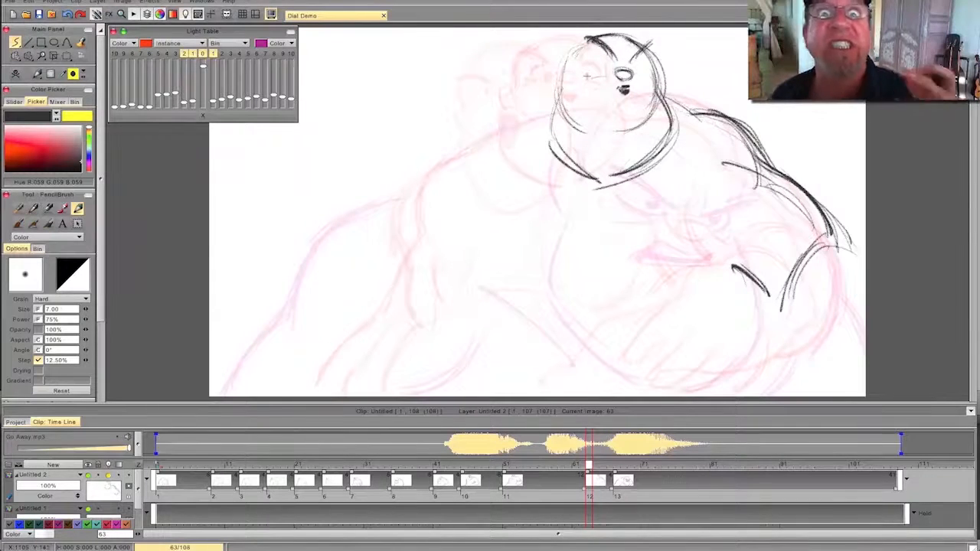
{"action": "mouse_move", "coordinate": [584, 78]}
{"action": "left_mouse_down"}
{"action": "mouse_move", "coordinate": [605, 71]}
{"action": "mouse_move", "coordinate": [586, 63]}
{"action": "left_mouse_up"}
{"action": "key", "text": "Left"}
{"action": "key", "text": "Right"}
{"action": "left_click_drag", "start_coordinate": [591, 57], "coordinate": [588, 75]}
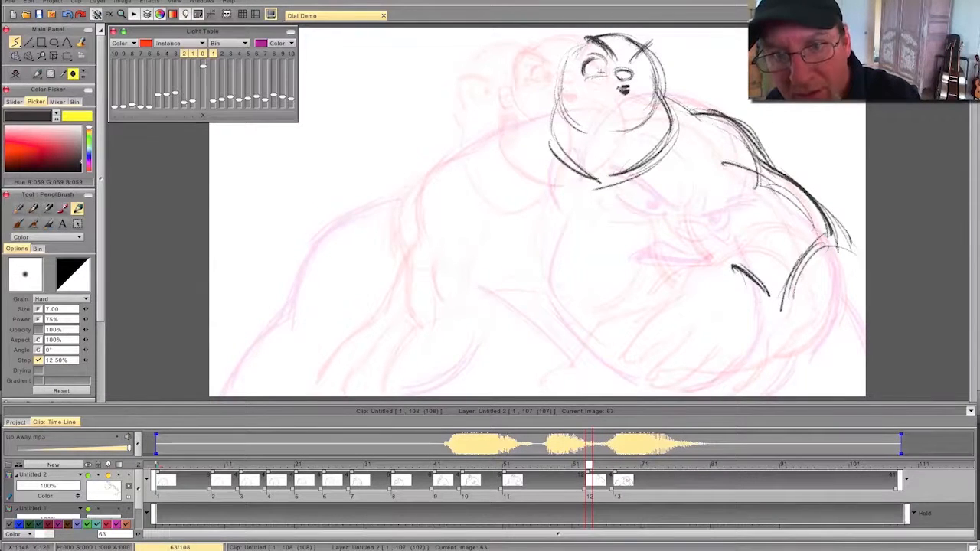
{"action": "key", "text": "Left"}
{"action": "key", "text": "Right"}
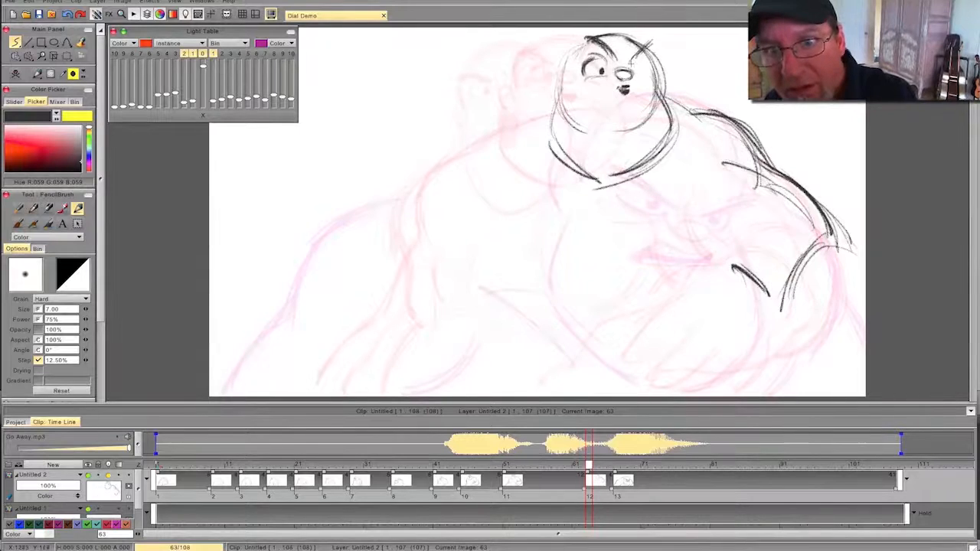
- Erase the dark mouth below the nose and redraw it as a smaller shape
{"action": "key", "text": "e"}
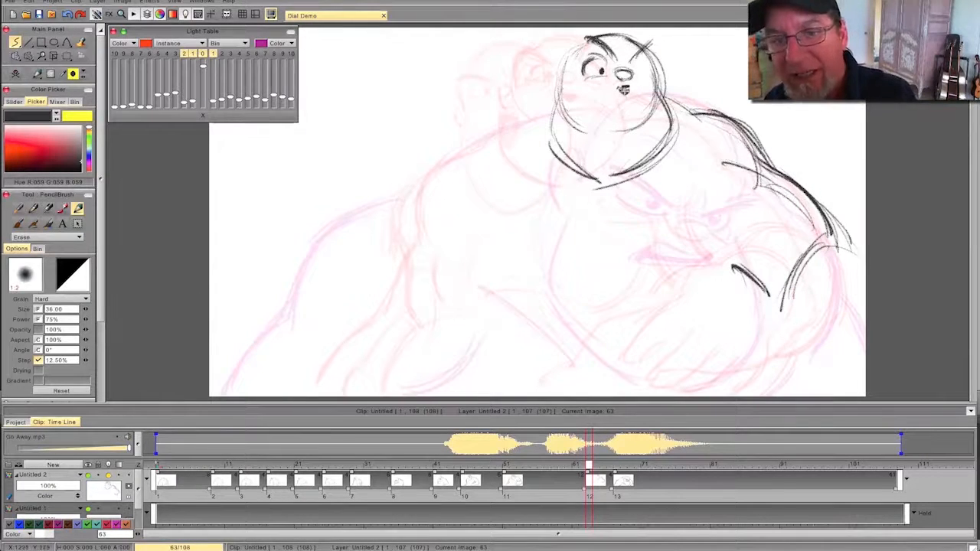
{"action": "left_click_drag", "start_coordinate": [622, 89], "coordinate": [614, 90]}
{"action": "key", "text": "e"}
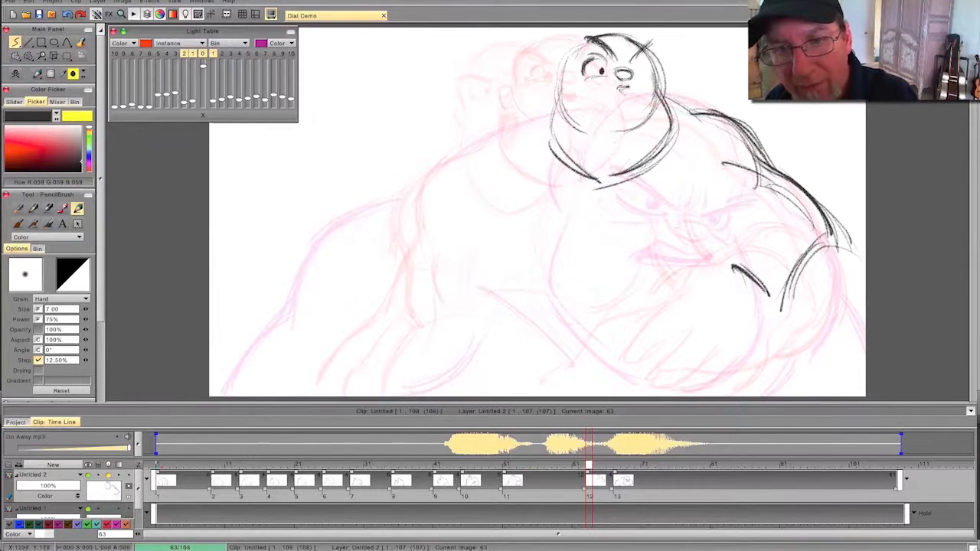
{"action": "left_click_drag", "start_coordinate": [621, 86], "coordinate": [625, 94]}
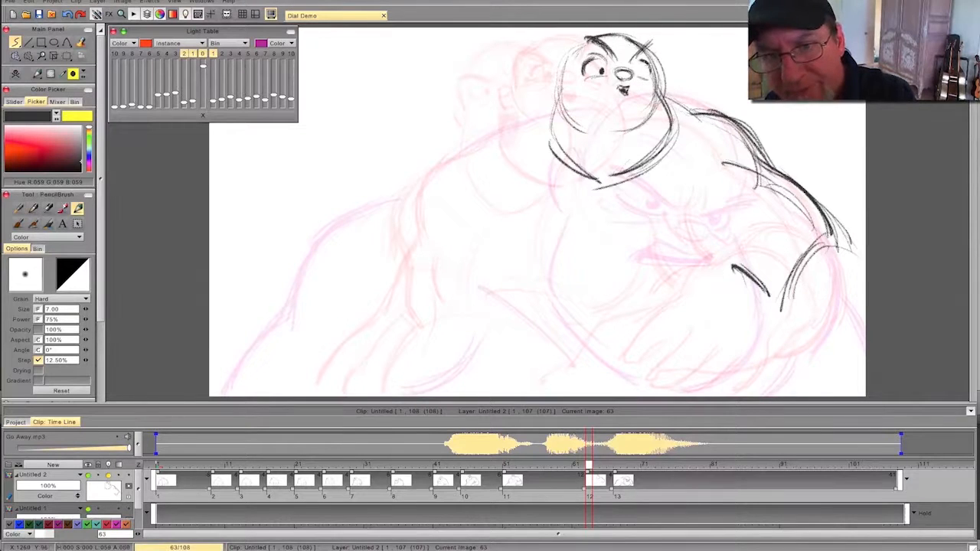
- Draw the right-hand eye with its pupil, reinforce the brows, and add the left-hand ear, flipping to check placement
{"action": "key", "text": "Left"}
{"action": "key", "text": "Right"}
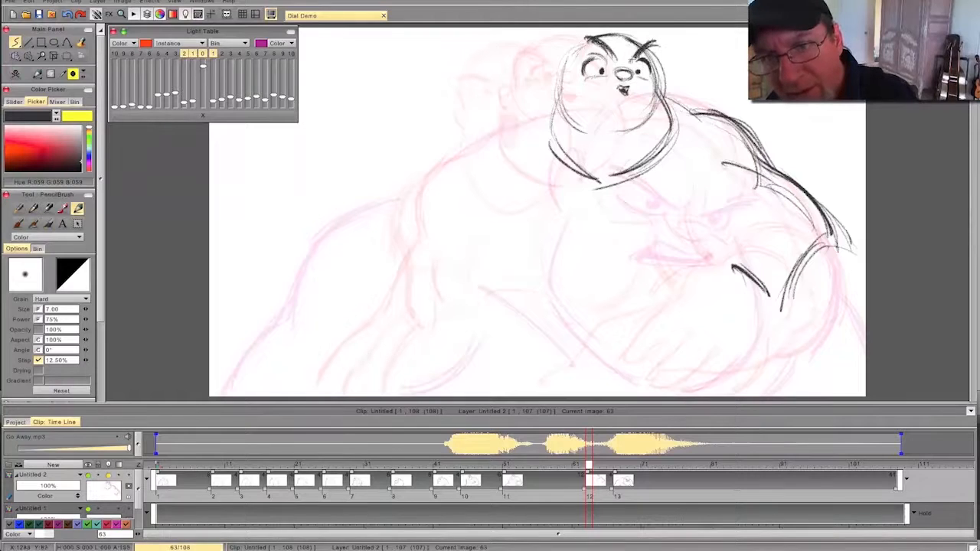
{"action": "key", "text": "Left"}
{"action": "key", "text": "Right"}
{"action": "key", "text": "Left"}
{"action": "key", "text": "Right"}
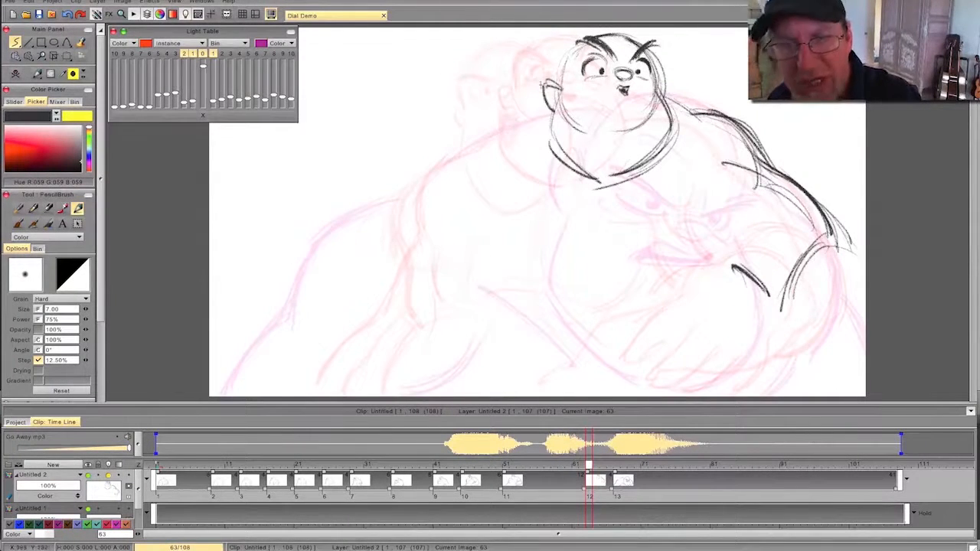
{"action": "key", "text": "Left"}
{"action": "key", "text": "Right"}
- Darken the left-hand jowl contour down to the chin, add creases under the eyes, and compare with the previous drawing
{"action": "left_click_drag", "start_coordinate": [556, 99], "coordinate": [600, 183]}
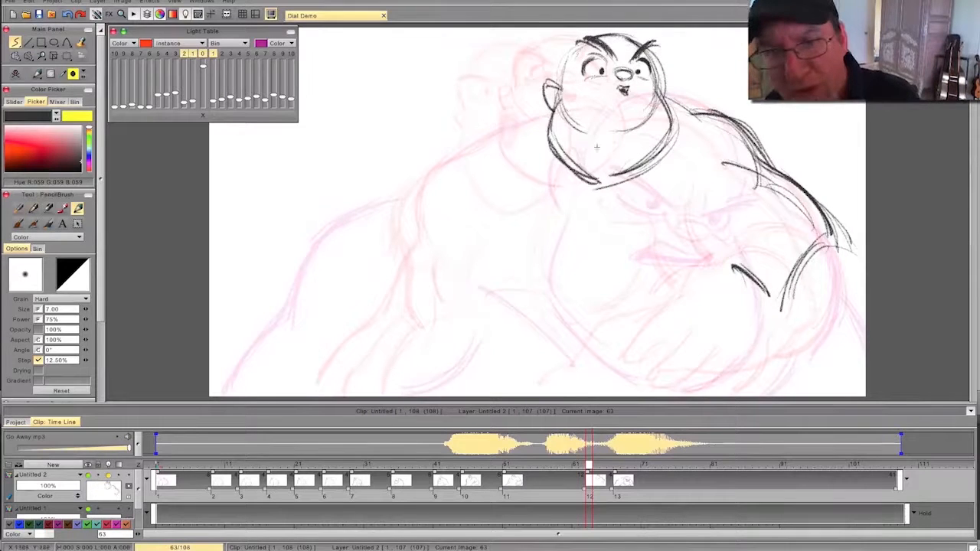
{"action": "key", "text": "Left"}
{"action": "key", "text": "Right"}
{"action": "key", "text": "Left"}
{"action": "key", "text": "Right"}
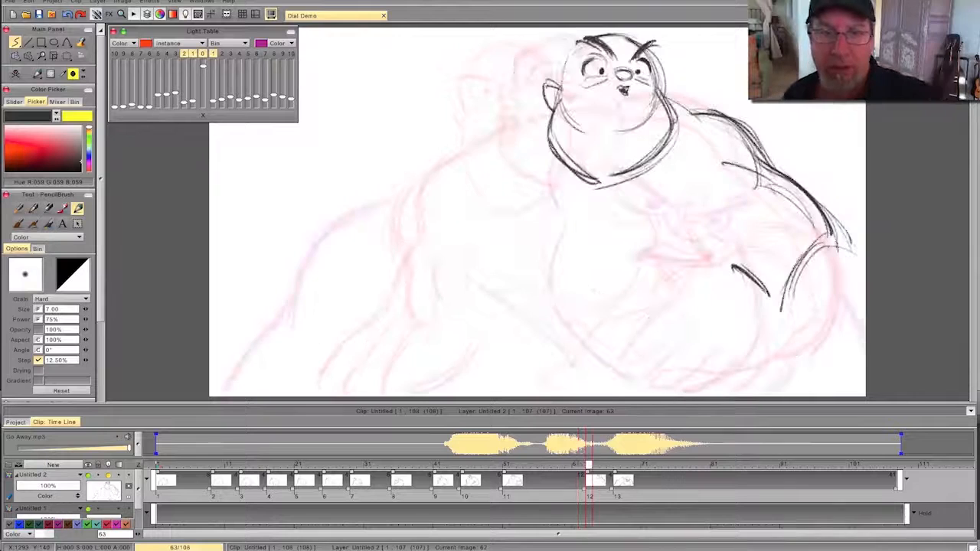
{"action": "key", "text": "Left"}
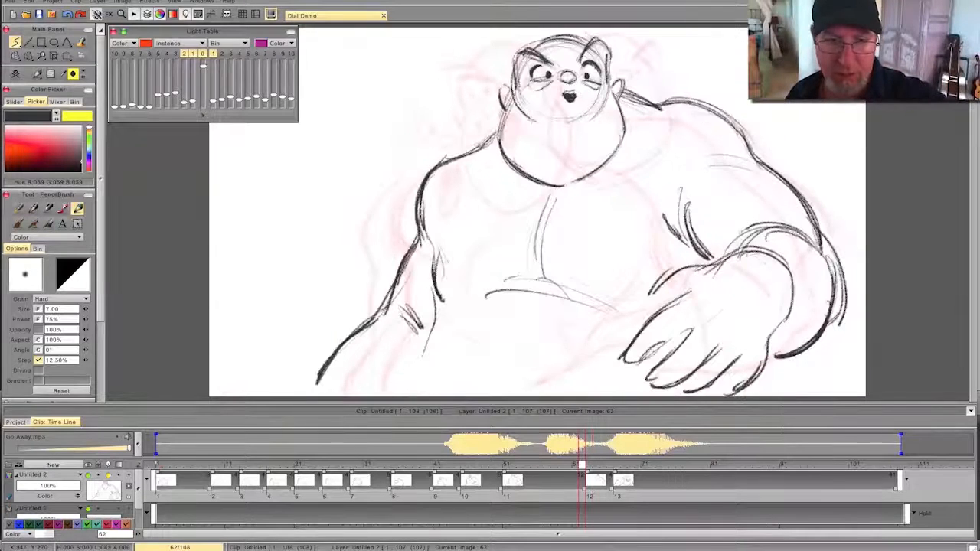
{"action": "key", "text": "Right"}
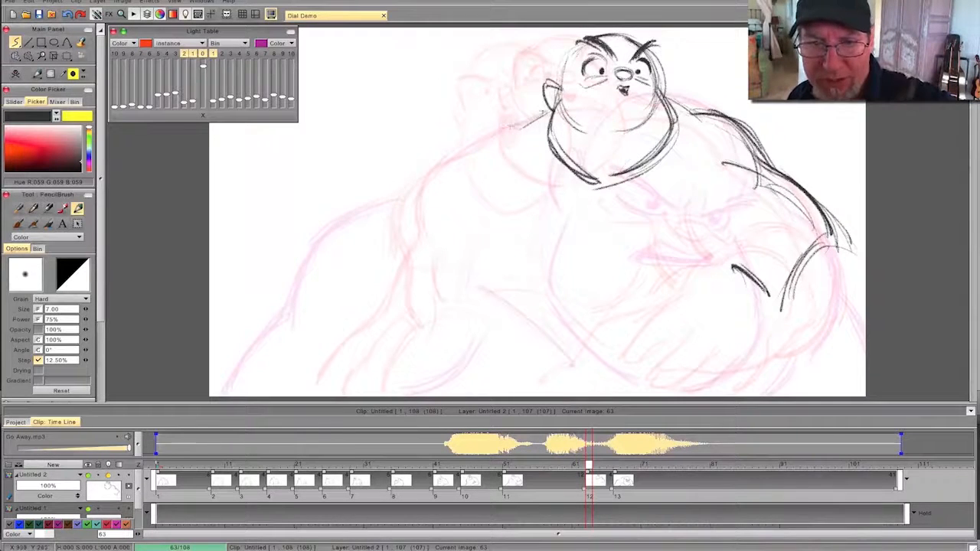
{"action": "left_click_drag", "start_coordinate": [548, 108], "coordinate": [494, 126]}
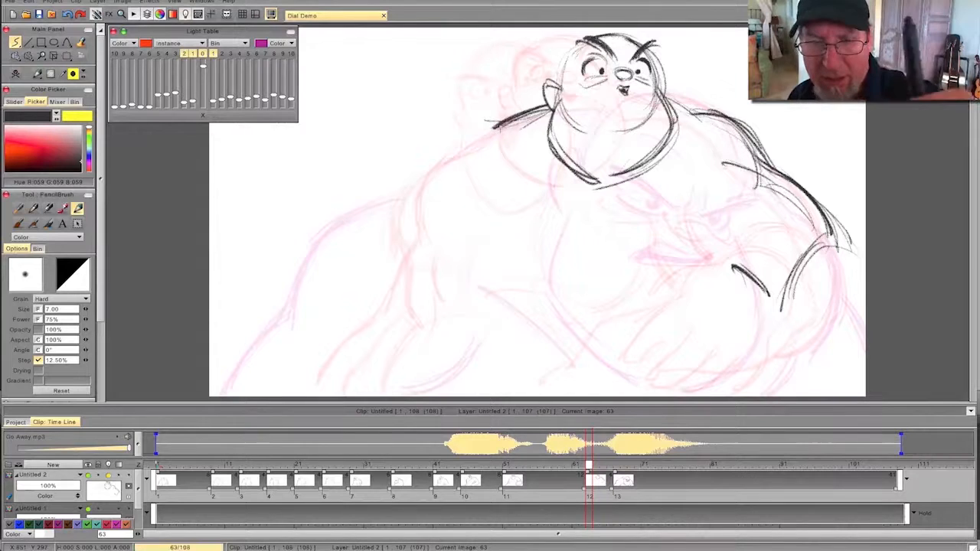
{"action": "key", "text": "e"}
{"action": "mouse_move", "coordinate": [534, 100]}
{"action": "left_mouse_down"}
{"action": "mouse_move", "coordinate": [542, 111]}
{"action": "mouse_move", "coordinate": [490, 126]}
{"action": "left_mouse_up"}
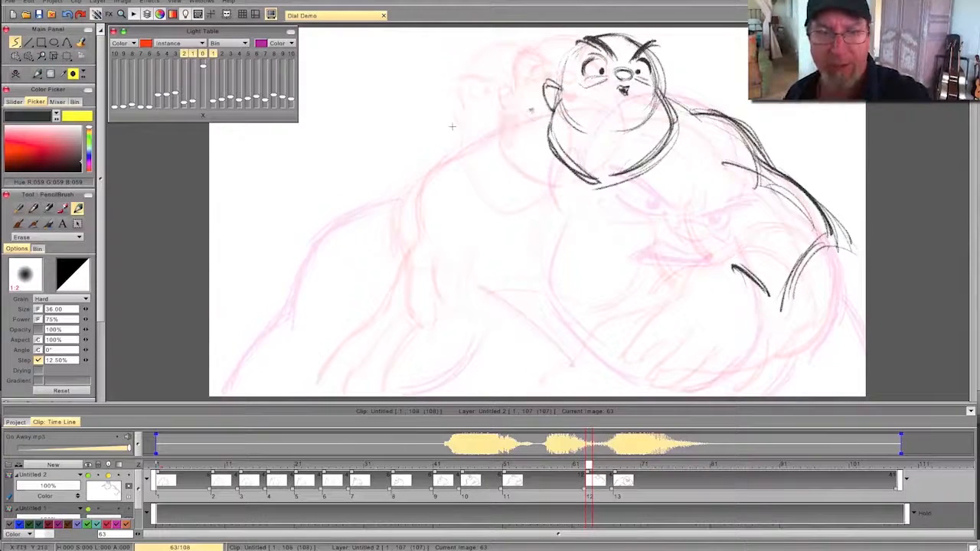
{"action": "key", "text": "Left"}
{"action": "key", "text": "e"}
- Return to frame 63 and draw a raised, darkened left-hand shoulder line from below the ear to the upper arm
{"action": "mouse_move", "coordinate": [583, 466]}
{"action": "left_mouse_down"}
{"action": "mouse_move", "coordinate": [240, 495]}
{"action": "mouse_move", "coordinate": [544, 485]}
{"action": "left_mouse_up"}
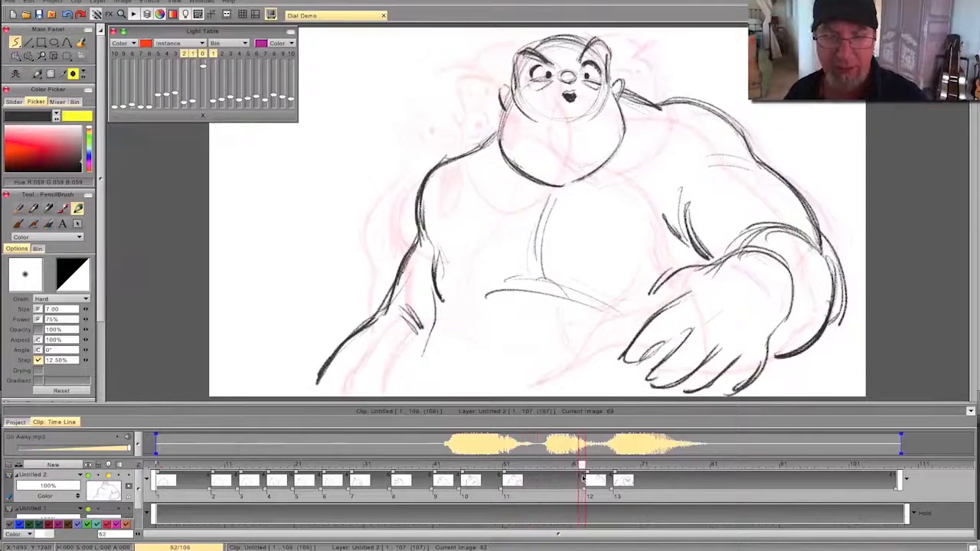
{"action": "left_click", "coordinate": [587, 466]}
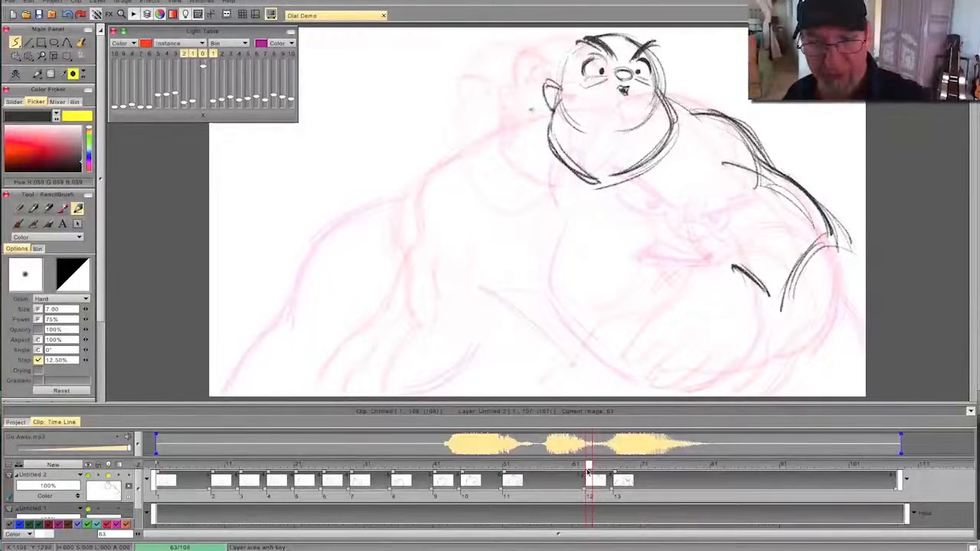
{"action": "mouse_move", "coordinate": [542, 95]}
{"action": "left_mouse_down"}
{"action": "mouse_move", "coordinate": [462, 118]}
{"action": "mouse_move", "coordinate": [418, 174]}
{"action": "left_mouse_up"}
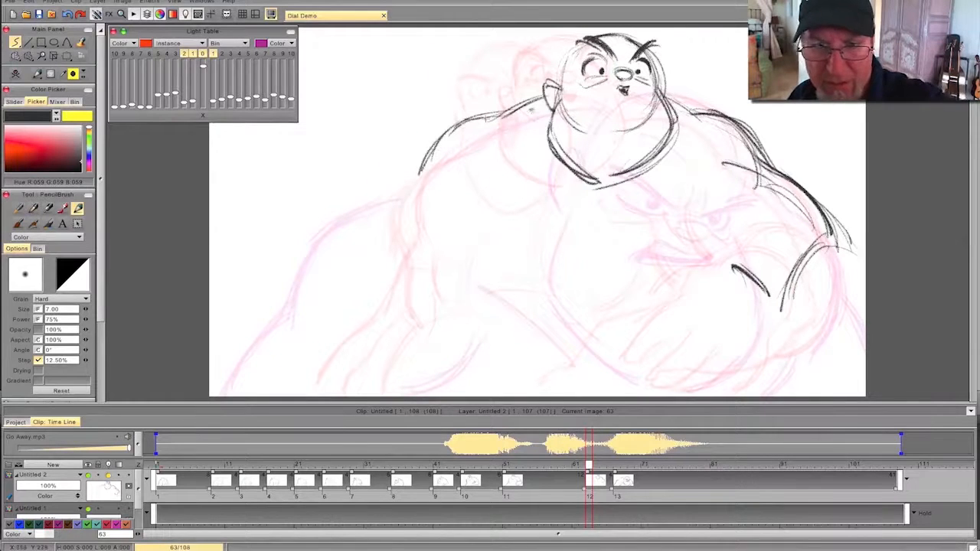
{"action": "left_click_drag", "start_coordinate": [497, 114], "coordinate": [420, 176]}
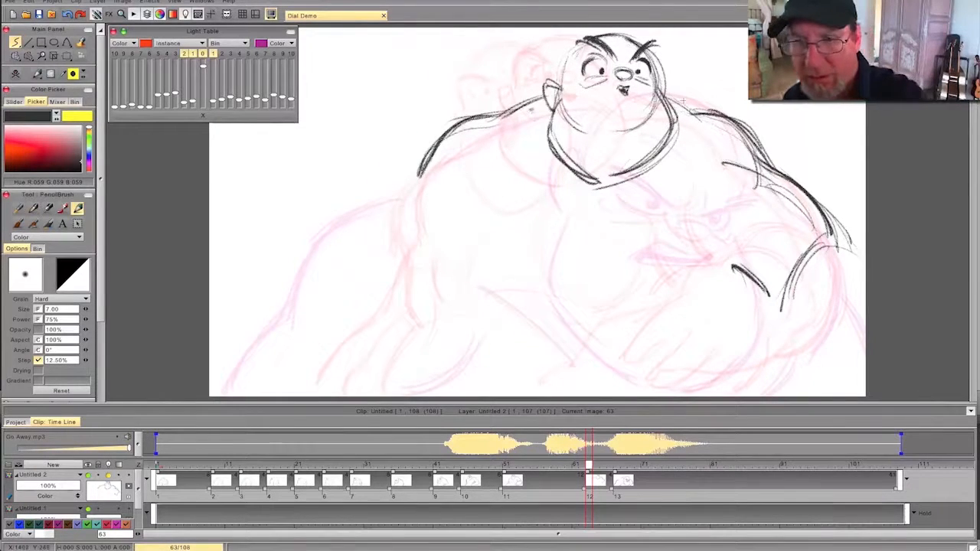
- Flip against the previous drawing to check the shoulders, and turn off the second previous drawing in the light table
{"action": "key", "text": "Left"}
{"action": "key", "text": "Right"}
{"action": "key", "text": "Left"}
{"action": "key", "text": "Right"}
{"action": "mouse_move", "coordinate": [594, 487]}
{"action": "left_mouse_down"}
{"action": "mouse_move", "coordinate": [672, 487]}
{"action": "mouse_move", "coordinate": [255, 486]}
{"action": "mouse_move", "coordinate": [558, 487]}
{"action": "mouse_move", "coordinate": [631, 464]}
{"action": "mouse_move", "coordinate": [466, 469]}
{"action": "mouse_move", "coordinate": [619, 468]}
{"action": "mouse_move", "coordinate": [588, 468]}
{"action": "left_mouse_up"}
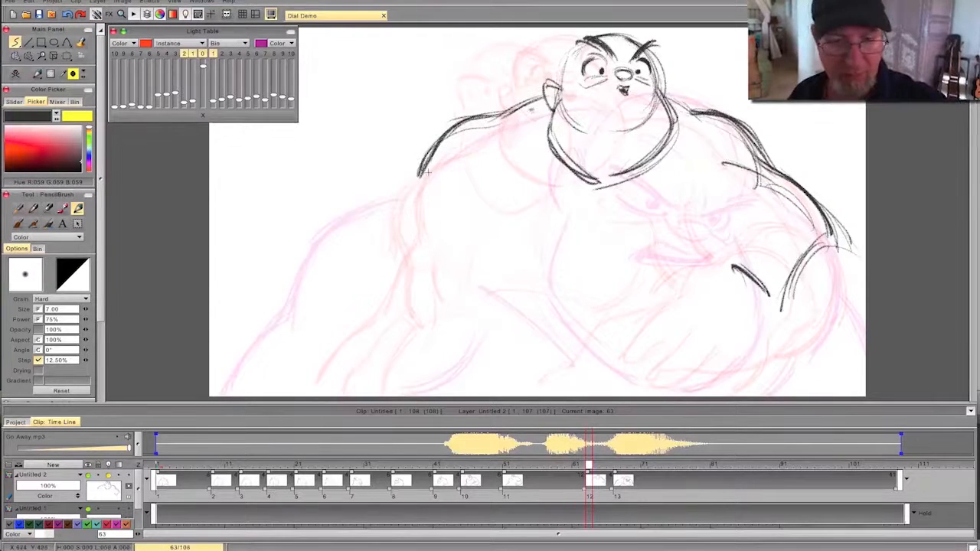
{"action": "left_click", "coordinate": [184, 54]}
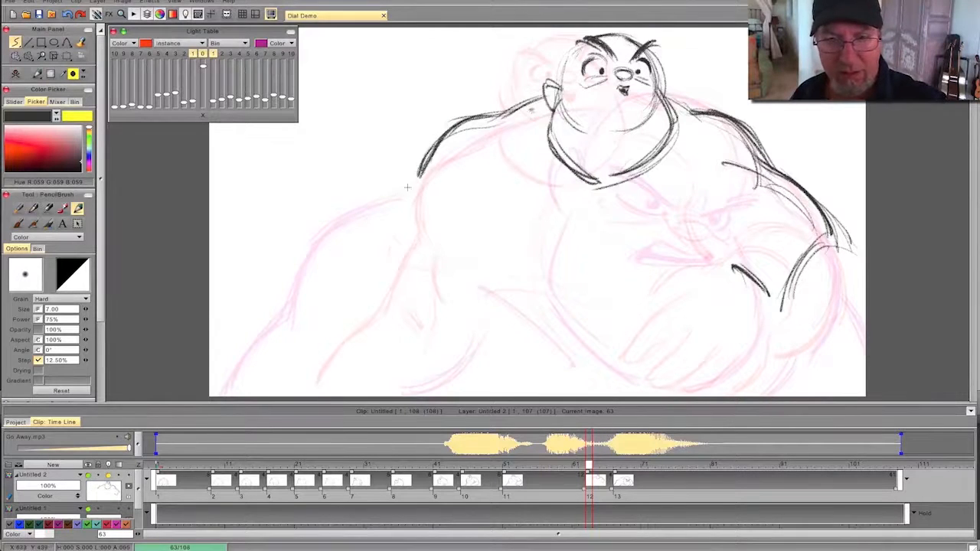
{"action": "left_click_drag", "start_coordinate": [403, 202], "coordinate": [330, 271]}
{"action": "mouse_move", "coordinate": [406, 322]}
{"action": "left_mouse_down"}
{"action": "mouse_move", "coordinate": [365, 262]}
{"action": "mouse_move", "coordinate": [295, 352]}
{"action": "left_mouse_up"}
{"action": "left_click_drag", "start_coordinate": [303, 293], "coordinate": [292, 378]}
{"action": "left_click_drag", "start_coordinate": [300, 343], "coordinate": [295, 386]}
{"action": "left_click_drag", "start_coordinate": [396, 295], "coordinate": [421, 365]}
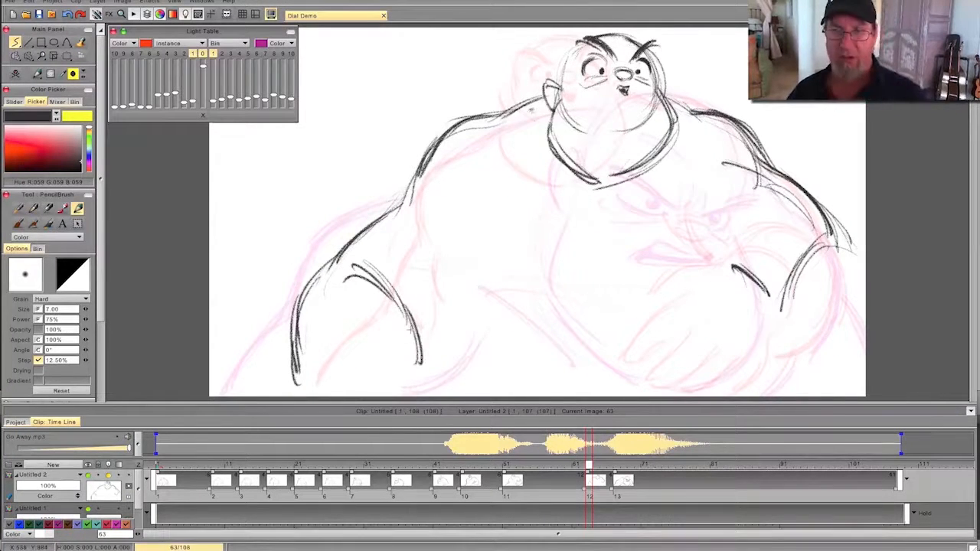
{"action": "mouse_move", "coordinate": [429, 154]}
{"action": "left_mouse_down"}
{"action": "mouse_move", "coordinate": [367, 234]}
{"action": "mouse_move", "coordinate": [382, 291]}
{"action": "mouse_move", "coordinate": [344, 253]}
{"action": "mouse_move", "coordinate": [306, 268]}
{"action": "mouse_move", "coordinate": [305, 364]}
{"action": "mouse_move", "coordinate": [361, 240]}
{"action": "left_mouse_up"}
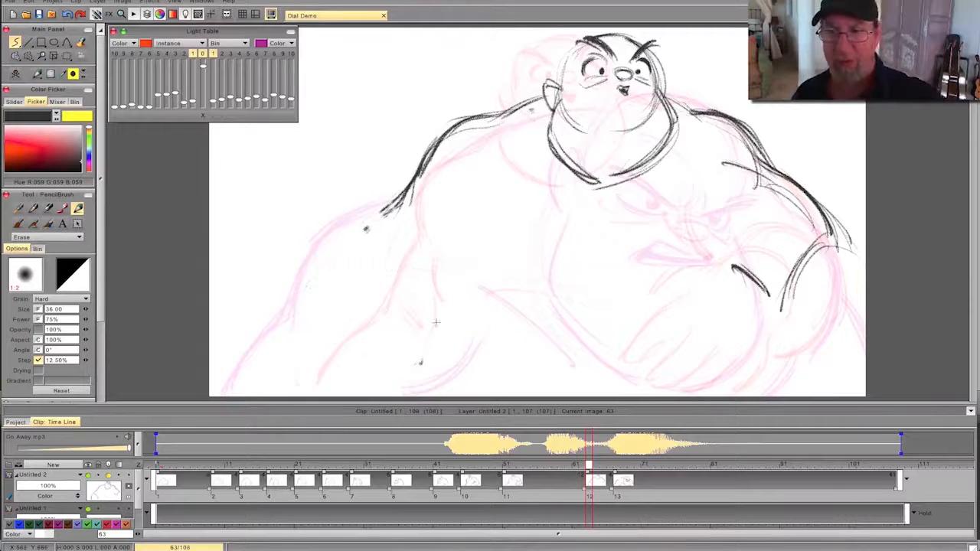
- Redraw the left-hand arm with a shorter upper arm, a higher elbow and a curved forearm, comparing with the previous drawing
{"action": "mouse_move", "coordinate": [419, 173]}
{"action": "left_mouse_down"}
{"action": "mouse_move", "coordinate": [340, 260]}
{"action": "mouse_move", "coordinate": [336, 278]}
{"action": "left_mouse_up"}
{"action": "left_click_drag", "start_coordinate": [409, 247], "coordinate": [431, 327]}
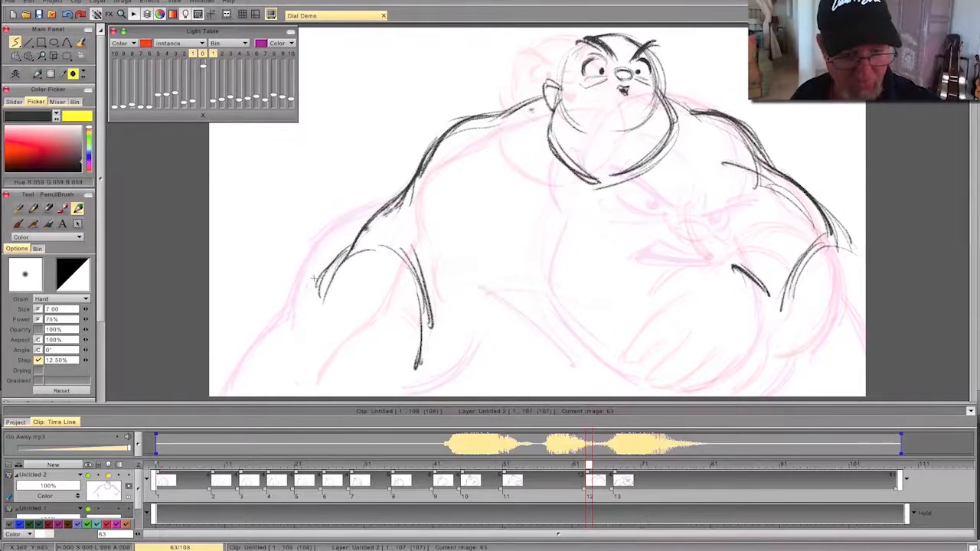
{"action": "left_click_drag", "start_coordinate": [309, 311], "coordinate": [320, 381]}
{"action": "key", "text": "Left"}
{"action": "key", "text": "Right"}
- Sketch the left-hand armpit crease, the chest's centre line and a short curve at the right-hand armpit
{"action": "left_click_drag", "start_coordinate": [497, 190], "coordinate": [441, 285]}
{"action": "left_click_drag", "start_coordinate": [593, 200], "coordinate": [580, 270]}
{"action": "key", "text": "Left"}
{"action": "key", "text": "Right"}
{"action": "mouse_move", "coordinate": [726, 272]}
{"action": "left_mouse_down"}
{"action": "mouse_move", "coordinate": [742, 272]}
{"action": "mouse_move", "coordinate": [709, 220]}
{"action": "left_mouse_up"}
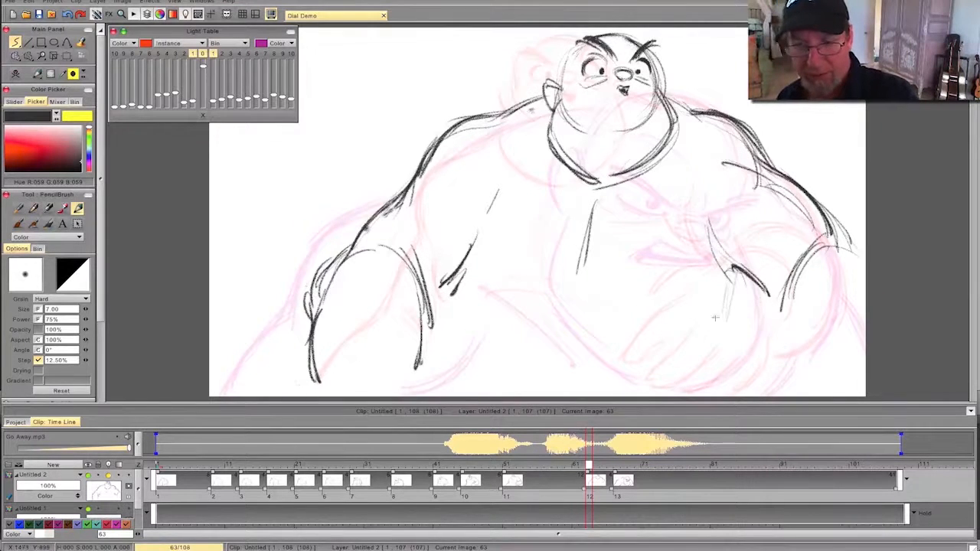
- Draw and darken the right-hand side of the torso from the armpit downward, flipping to compare with the previous drawing
{"action": "left_click_drag", "start_coordinate": [734, 279], "coordinate": [699, 383]}
{"action": "left_click_drag", "start_coordinate": [733, 313], "coordinate": [712, 363]}
{"action": "key", "text": "Left"}
{"action": "key", "text": "Right"}
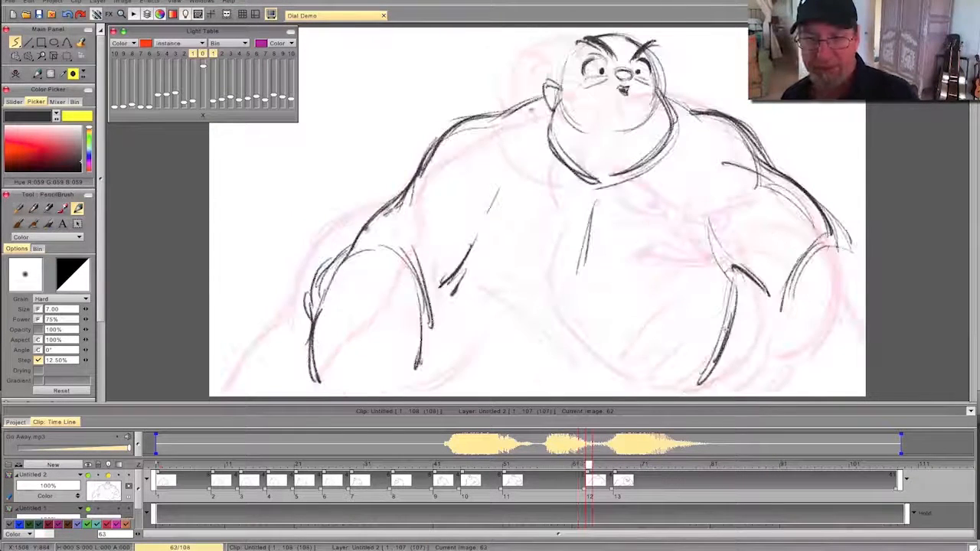
{"action": "left_click_drag", "start_coordinate": [729, 309], "coordinate": [701, 369]}
- Add a short left-hand torso stroke and sweeping curves beneath the chest, flipping repeatedly against the previous drawing
{"action": "left_click_drag", "start_coordinate": [458, 295], "coordinate": [461, 318]}
{"action": "left_click_drag", "start_coordinate": [534, 263], "coordinate": [663, 300]}
{"action": "left_click_drag", "start_coordinate": [538, 264], "coordinate": [493, 283]}
{"action": "mouse_move", "coordinate": [548, 273]}
{"action": "left_mouse_down"}
{"action": "mouse_move", "coordinate": [675, 334]}
{"action": "mouse_move", "coordinate": [704, 289]}
{"action": "left_mouse_up"}
{"action": "left_click_drag", "start_coordinate": [674, 309], "coordinate": [478, 282]}
{"action": "key", "text": "Left"}
{"action": "key", "text": "Right"}
{"action": "key", "text": "Left"}
{"action": "key", "text": "Right"}
{"action": "key", "text": "Left"}
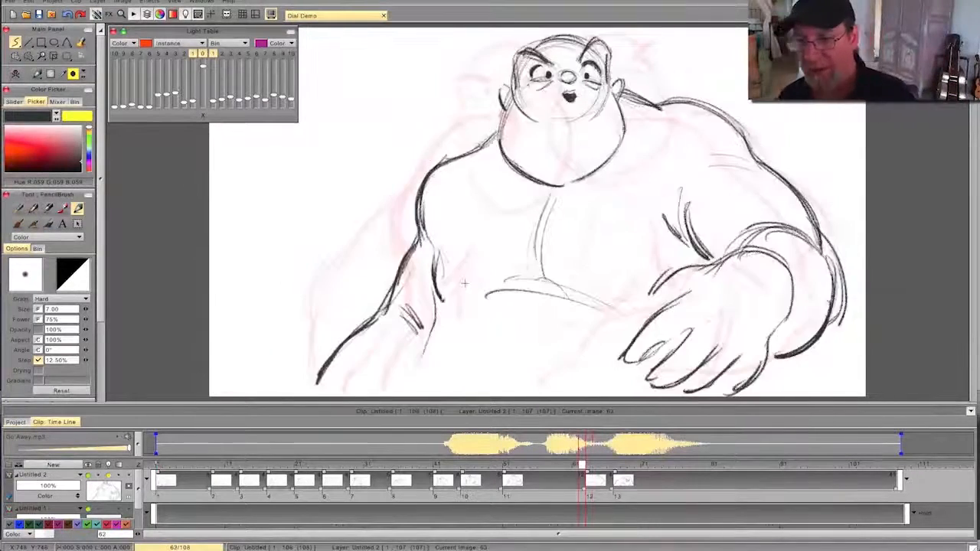
{"action": "key", "text": "Right"}
- Draw the right-hand forearm and its curved lower edge, extend the elbow contour outward, and compare with the previous drawing
{"action": "mouse_move", "coordinate": [813, 357]}
{"action": "left_mouse_down"}
{"action": "mouse_move", "coordinate": [831, 335]}
{"action": "mouse_move", "coordinate": [810, 362]}
{"action": "mouse_move", "coordinate": [862, 333]}
{"action": "left_mouse_up"}
{"action": "left_click_drag", "start_coordinate": [806, 376], "coordinate": [865, 336]}
{"action": "left_click_drag", "start_coordinate": [792, 353], "coordinate": [809, 259]}
{"action": "left_click_drag", "start_coordinate": [762, 281], "coordinate": [793, 371]}
{"action": "left_click_drag", "start_coordinate": [779, 313], "coordinate": [801, 369]}
{"action": "left_click_drag", "start_coordinate": [830, 217], "coordinate": [865, 262]}
{"action": "left_click_drag", "start_coordinate": [809, 181], "coordinate": [833, 225]}
{"action": "key", "text": "Left"}
{"action": "key", "text": "Right"}
{"action": "key", "text": "Left"}
{"action": "key", "text": "Right"}
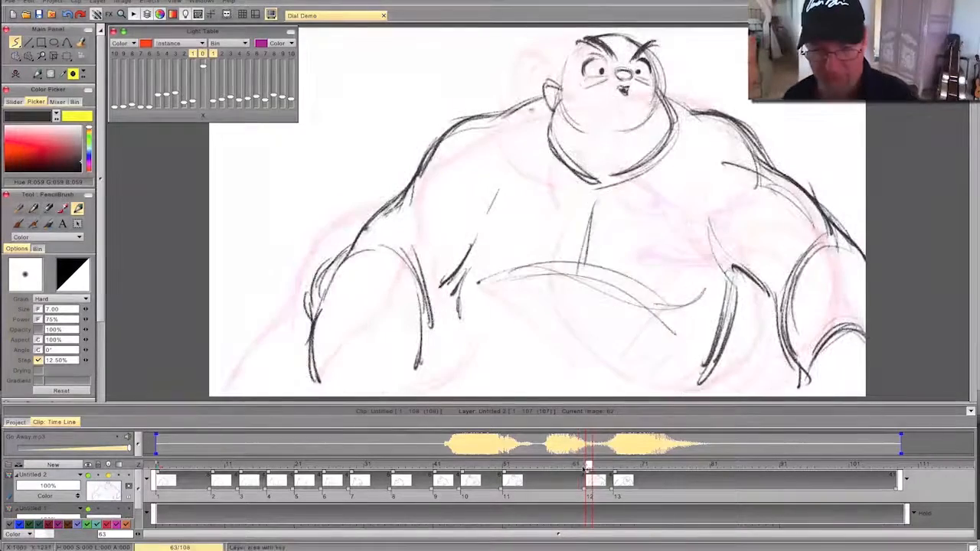
- Play back the animation with sound to review its timing, stop playback, and scrub to frame 57
{"action": "key", "text": "Return"}
{"action": "left_click_drag", "start_coordinate": [634, 461], "coordinate": [361, 462]}
{"action": "left_click_drag", "start_coordinate": [101, 310], "coordinate": [103, 398]}
{"action": "left_click", "coordinate": [38, 333]}
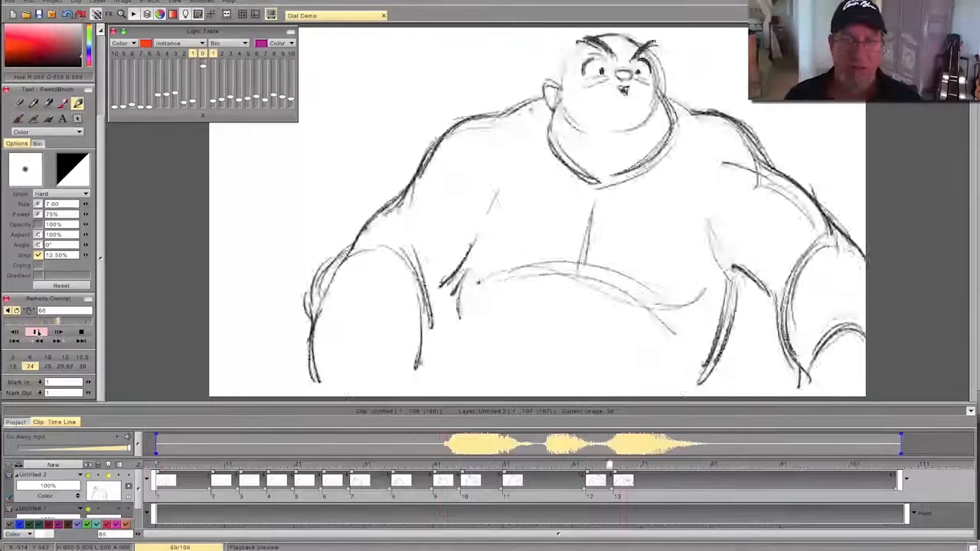
{"action": "left_click", "coordinate": [82, 332]}
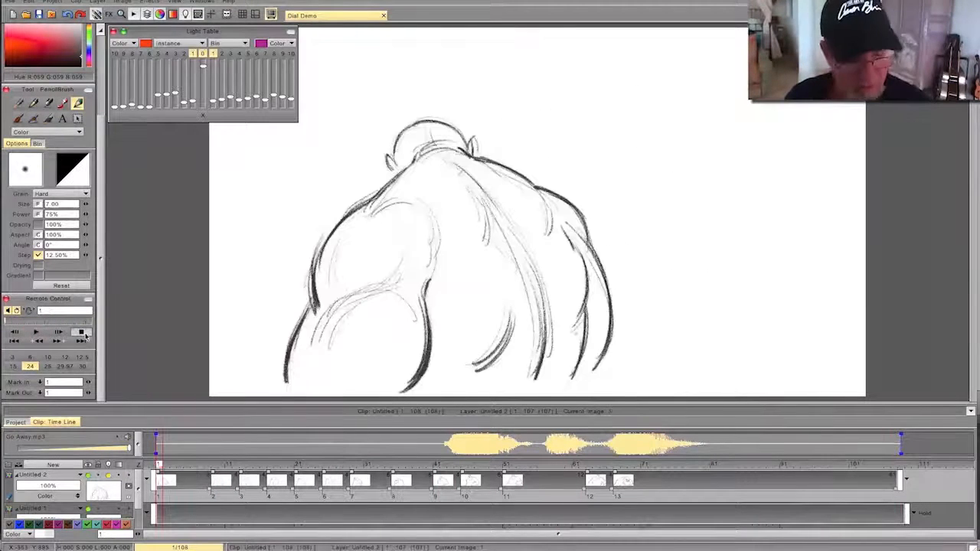
{"action": "left_click_drag", "start_coordinate": [161, 466], "coordinate": [546, 492]}
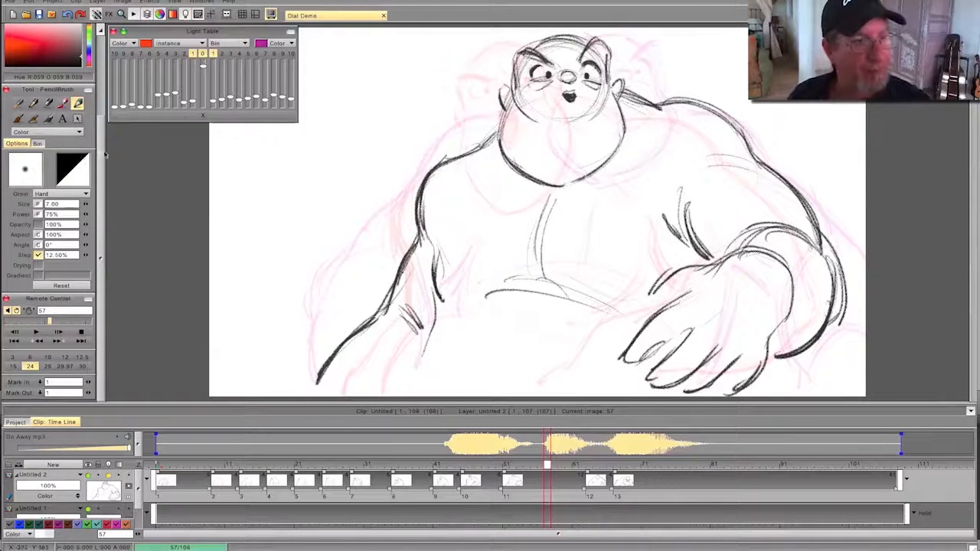
- Insert a blank drawing at frame 57 and rough in the rounded top and sides of the head
{"action": "scroll", "coordinate": [92, 153], "scroll_direction": "up", "scroll_amount": 3}
{"action": "left_click", "coordinate": [21, 77]}
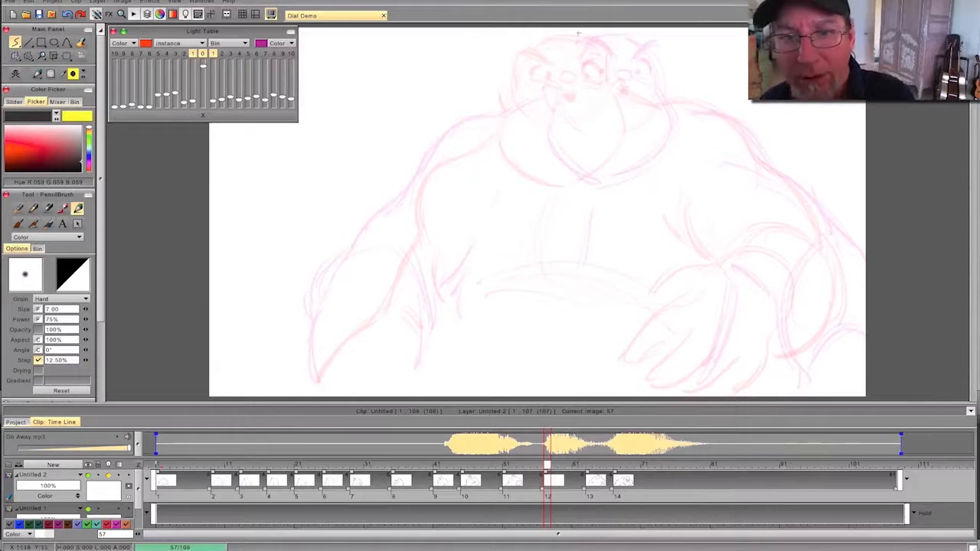
{"action": "left_click_drag", "start_coordinate": [583, 32], "coordinate": [604, 38]}
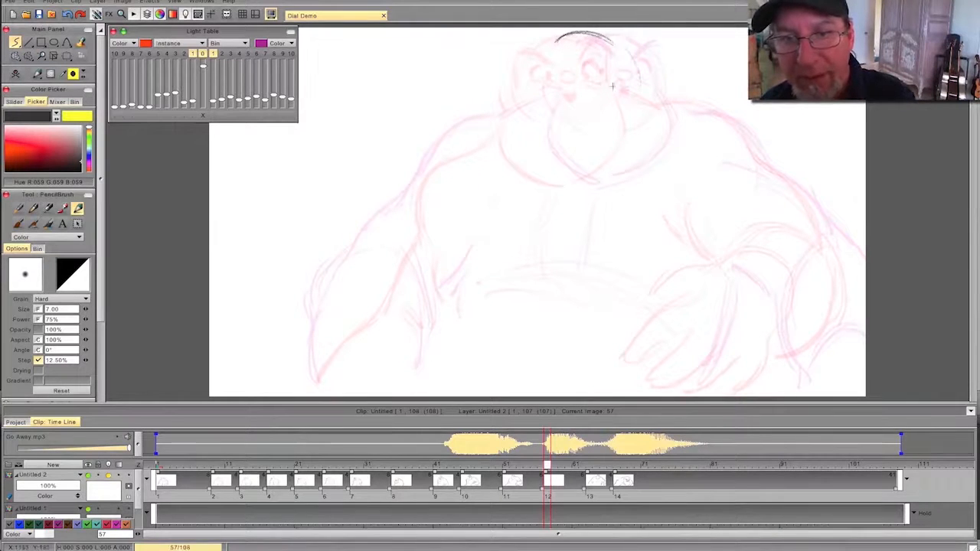
{"action": "left_click_drag", "start_coordinate": [544, 50], "coordinate": [540, 90]}
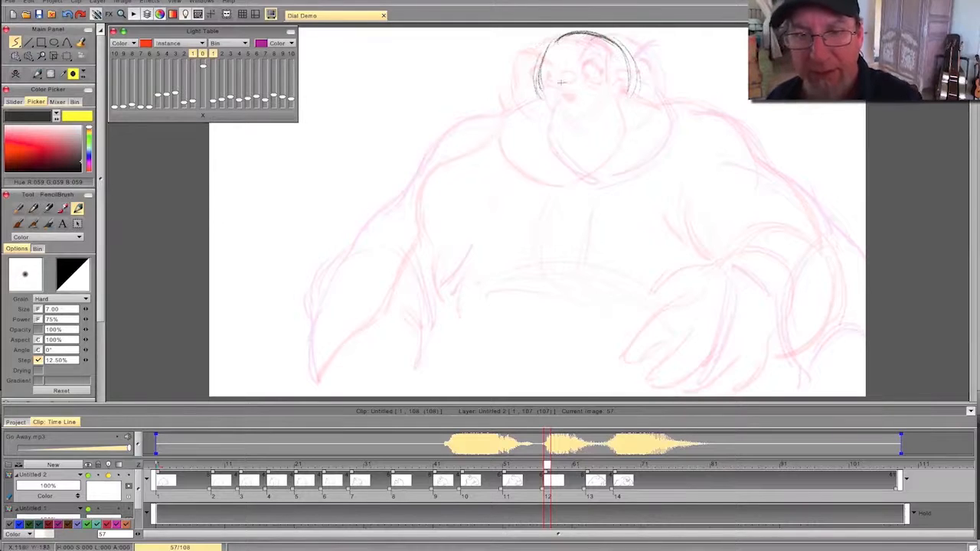
- Draw the small oval nose in the middle of the face, flipping to compare with the previous drawing
{"action": "mouse_move", "coordinate": [585, 73]}
{"action": "left_mouse_down"}
{"action": "mouse_move", "coordinate": [600, 74]}
{"action": "mouse_move", "coordinate": [580, 76]}
{"action": "left_mouse_up"}
{"action": "key", "text": "Left"}
{"action": "key", "text": "Right"}
{"action": "key", "text": "Left"}
{"action": "key", "text": "Right"}
{"action": "key", "text": "Right"}
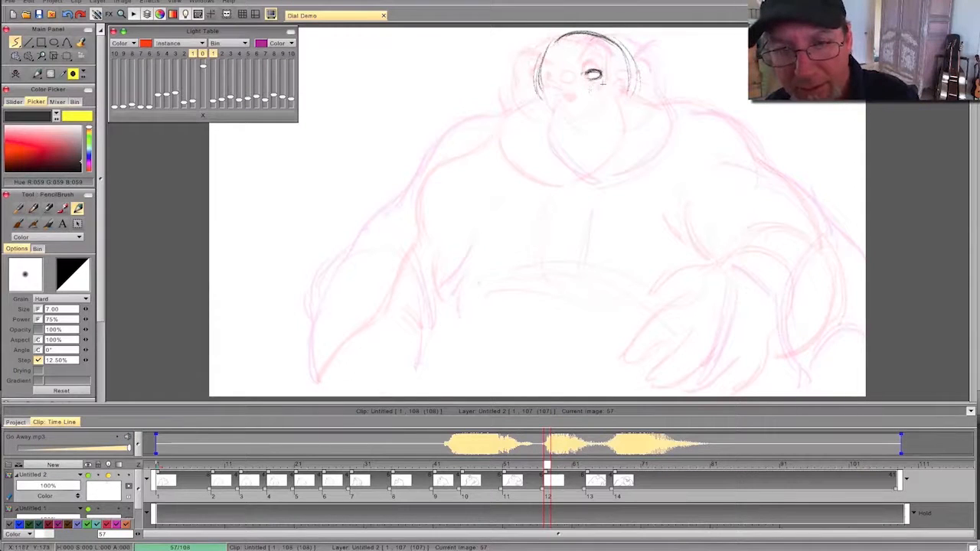
{"action": "mouse_move", "coordinate": [547, 465]}
{"action": "left_mouse_down"}
{"action": "mouse_move", "coordinate": [522, 464]}
{"action": "mouse_move", "coordinate": [565, 465]}
{"action": "mouse_move", "coordinate": [538, 467]}
{"action": "mouse_move", "coordinate": [547, 465]}
{"action": "left_mouse_up"}
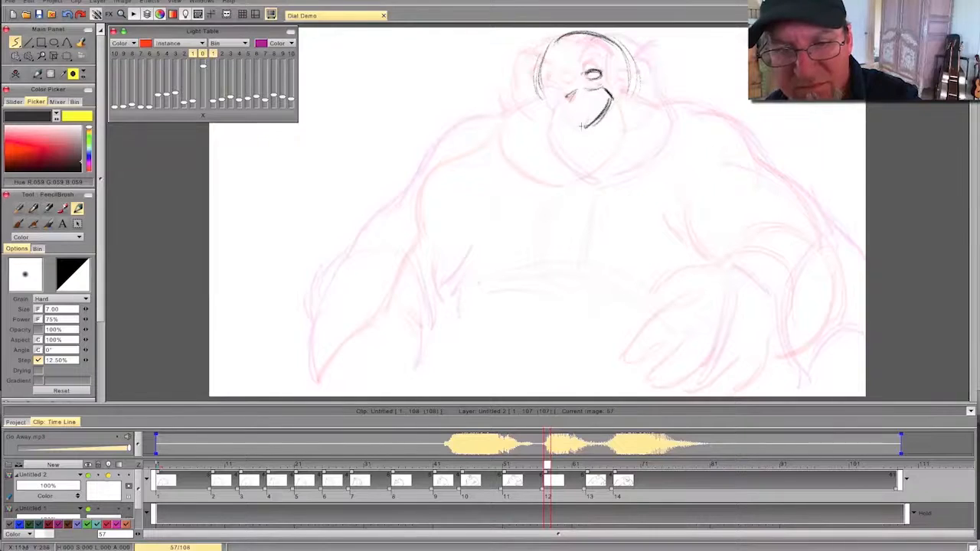
- Draw a wide-open, tilted shouting mouth below the nose and shade its interior dark, flipping against the previous drawing
{"action": "left_click_drag", "start_coordinate": [571, 122], "coordinate": [590, 125]}
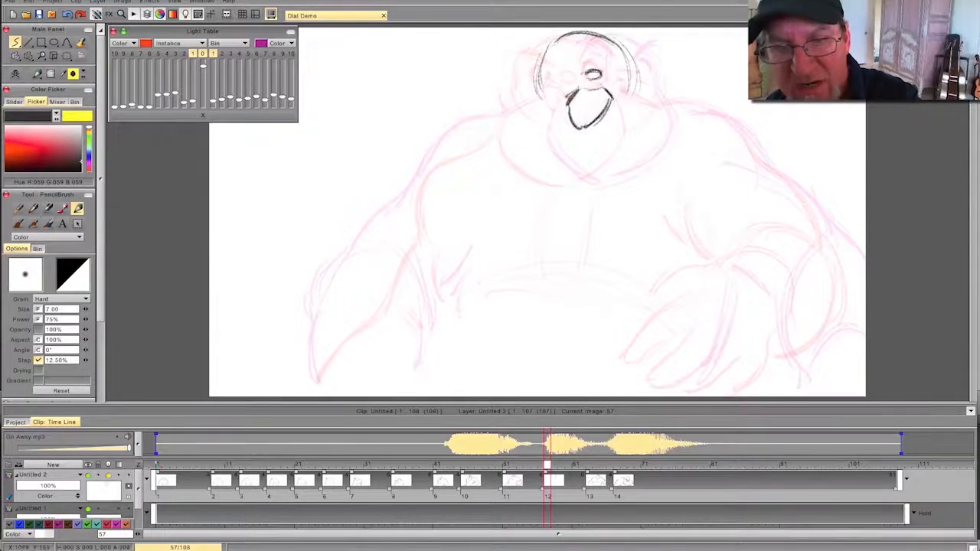
{"action": "key", "text": "Left"}
{"action": "key", "text": "Right"}
{"action": "key", "text": "Left"}
{"action": "key", "text": "Right"}
{"action": "key", "text": "Left"}
{"action": "key", "text": "Right"}
{"action": "key", "text": "e"}
{"action": "left_click_drag", "start_coordinate": [586, 90], "coordinate": [565, 108]}
{"action": "key", "text": "Left"}
{"action": "key", "text": "Right"}
{"action": "key", "text": "e"}
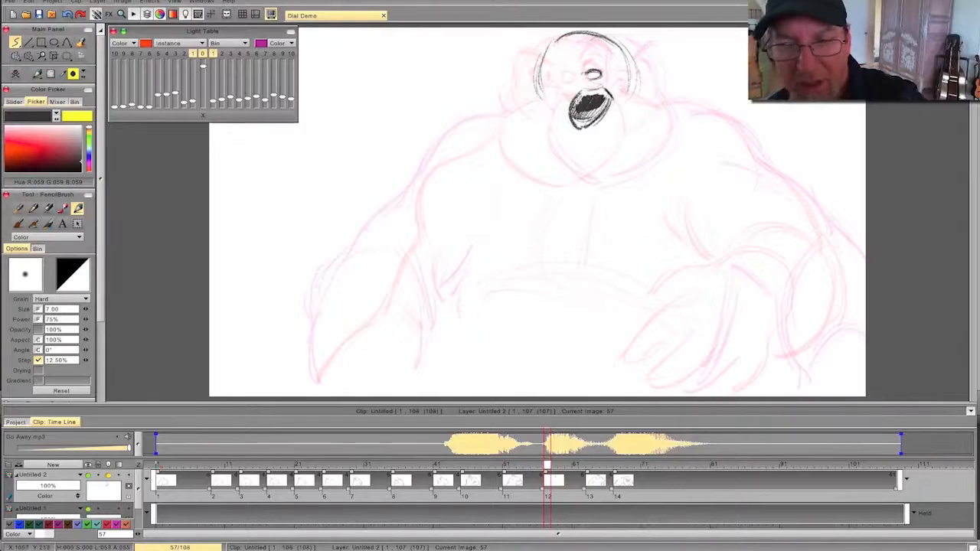
- Add a short line beneath the right-hand eye area and draw two angry, inward-slanting eyebrows, flipping between drawings
{"action": "key", "text": "Left"}
{"action": "key", "text": "Right"}
{"action": "key", "text": "Left"}
{"action": "key", "text": "Right"}
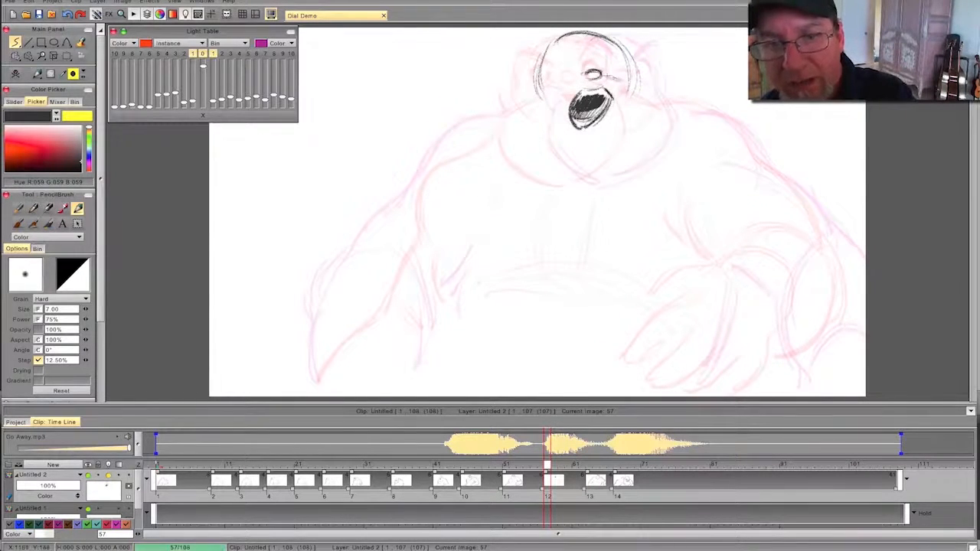
{"action": "key", "text": "Left"}
{"action": "key", "text": "Right"}
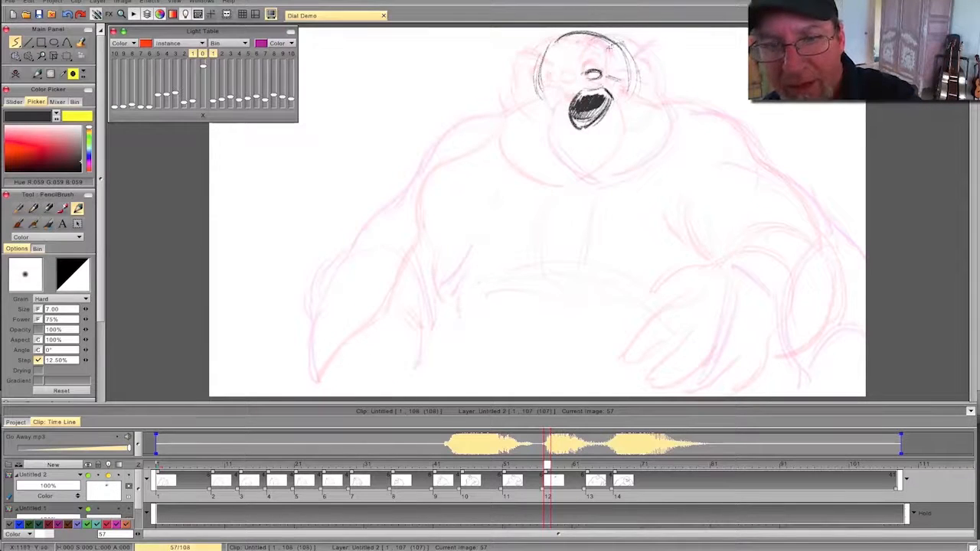
{"action": "key", "text": "Left"}
{"action": "key", "text": "Right"}
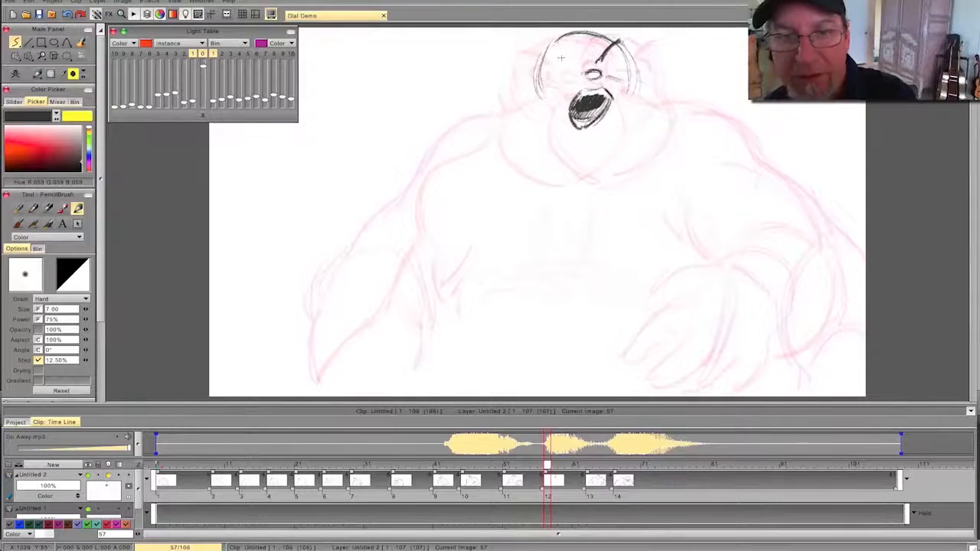
{"action": "left_click_drag", "start_coordinate": [548, 47], "coordinate": [575, 60]}
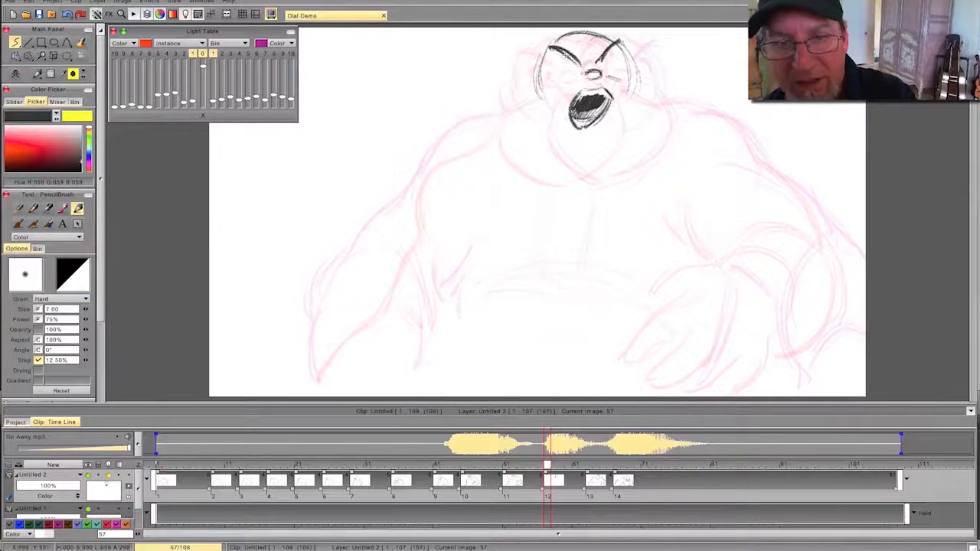
{"action": "key", "text": "Left"}
{"action": "key", "text": "Right"}
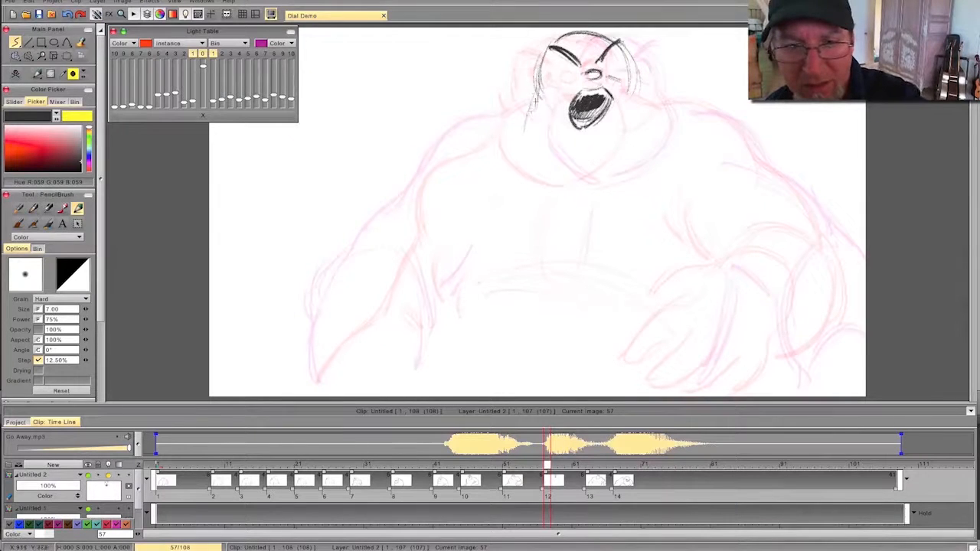
- Draw both cheeks and the long jaw around the open mouth, and erase overlapping contour lines
{"action": "left_click_drag", "start_coordinate": [626, 79], "coordinate": [636, 139]}
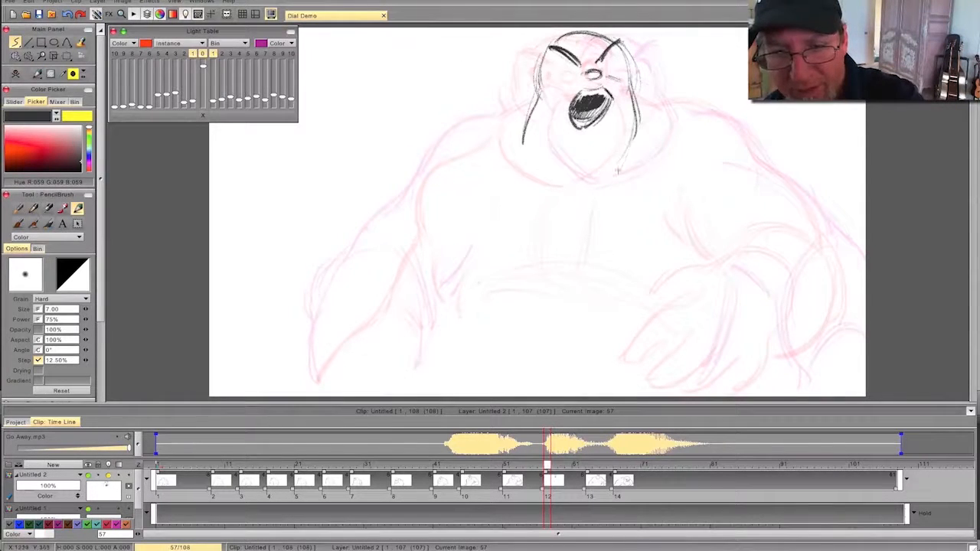
{"action": "left_click_drag", "start_coordinate": [523, 147], "coordinate": [553, 196]}
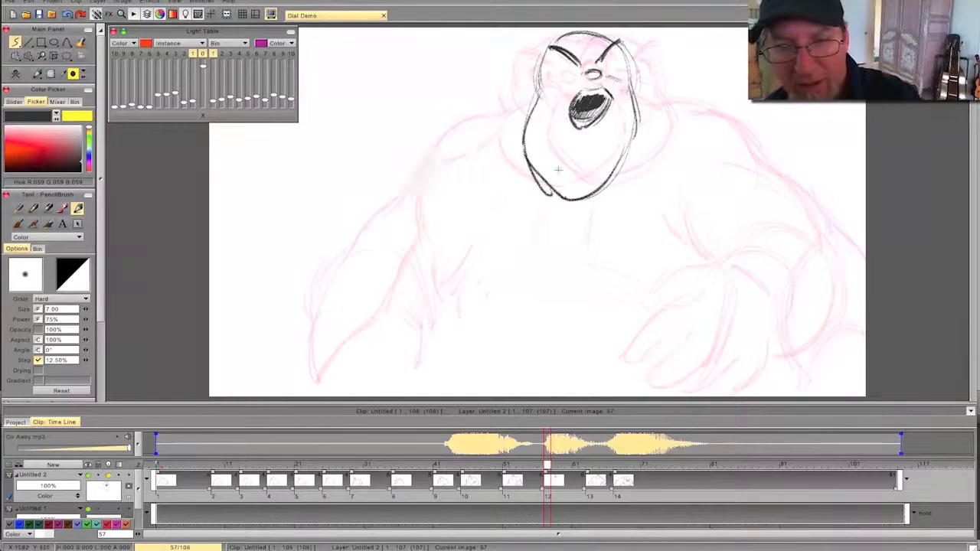
{"action": "key", "text": "e"}
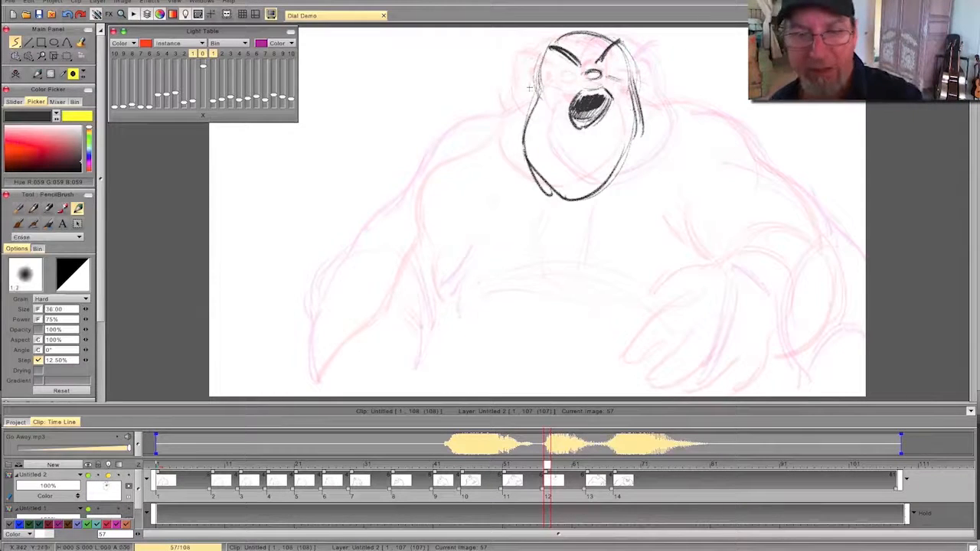
{"action": "left_click_drag", "start_coordinate": [539, 188], "coordinate": [526, 161]}
{"action": "mouse_move", "coordinate": [641, 106]}
{"action": "left_mouse_down"}
{"action": "mouse_move", "coordinate": [608, 193]}
{"action": "mouse_move", "coordinate": [639, 96]}
{"action": "left_mouse_up"}
- Redraw the right-hand cheek wider and darken the jaw and chin contour, comparing with the previous drawing
{"action": "key", "text": "Left"}
{"action": "key", "text": "Right"}
{"action": "key", "text": "e"}
{"action": "mouse_move", "coordinate": [629, 70]}
{"action": "left_mouse_down"}
{"action": "mouse_move", "coordinate": [644, 132]}
{"action": "mouse_move", "coordinate": [601, 193]}
{"action": "mouse_move", "coordinate": [525, 162]}
{"action": "left_mouse_up"}
{"action": "key", "text": "Left"}
{"action": "key", "text": "Right"}
{"action": "left_click_drag", "start_coordinate": [555, 193], "coordinate": [526, 150]}
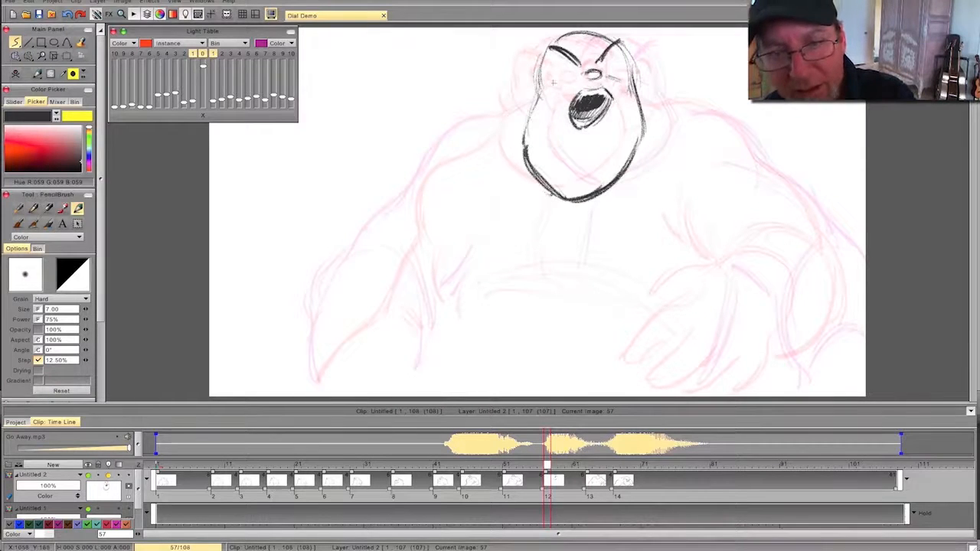
- Draw both eye outlines beneath the eyebrows and add the right-hand pupil, flipping to check their placement
{"action": "key", "text": "Left"}
{"action": "key", "text": "Right"}
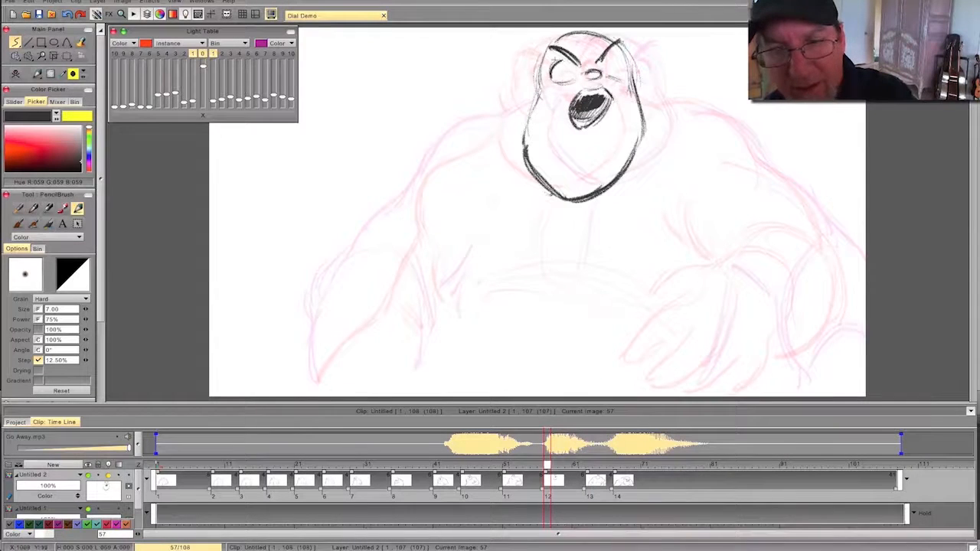
{"action": "key", "text": "Left"}
{"action": "key", "text": "Right"}
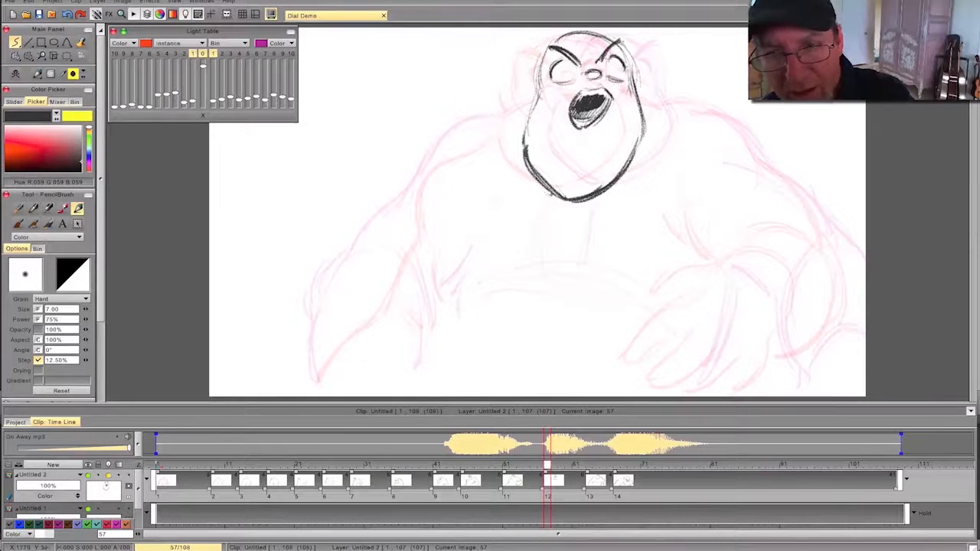
{"action": "key", "text": "Left"}
{"action": "key", "text": "Right"}
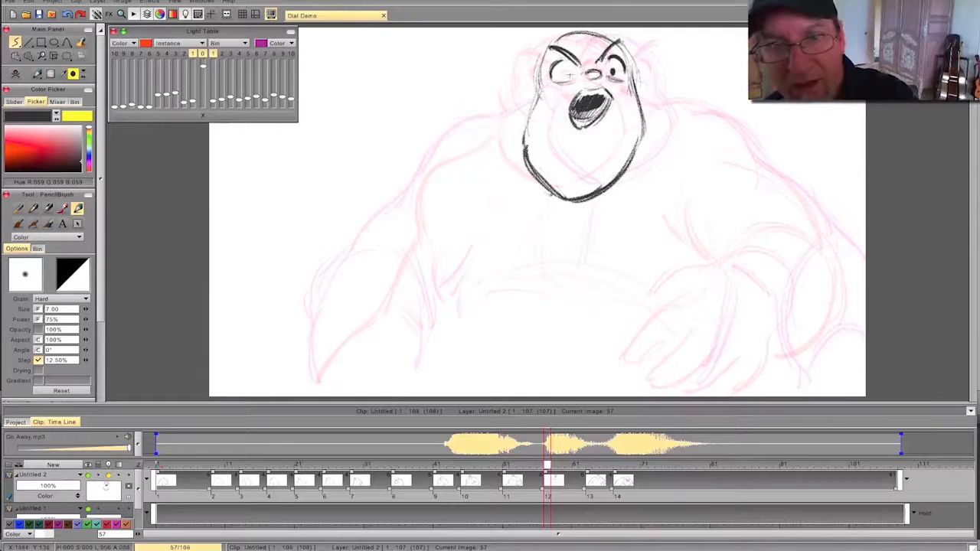
- Add the left-hand pupil and the lines beneath the eyes, flipping against the previous drawing
{"action": "key", "text": "Left"}
{"action": "key", "text": "Right"}
{"action": "key", "text": "Left"}
{"action": "key", "text": "Right"}
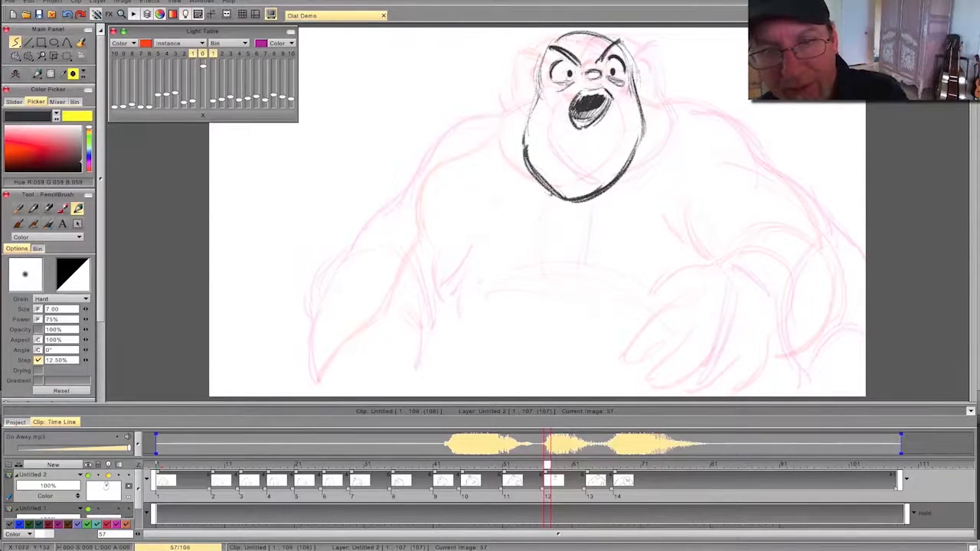
- Draw an ear on each side of the head and start the right-hand neck and shoulder line
{"action": "key", "text": "Left"}
{"action": "key", "text": "Right"}
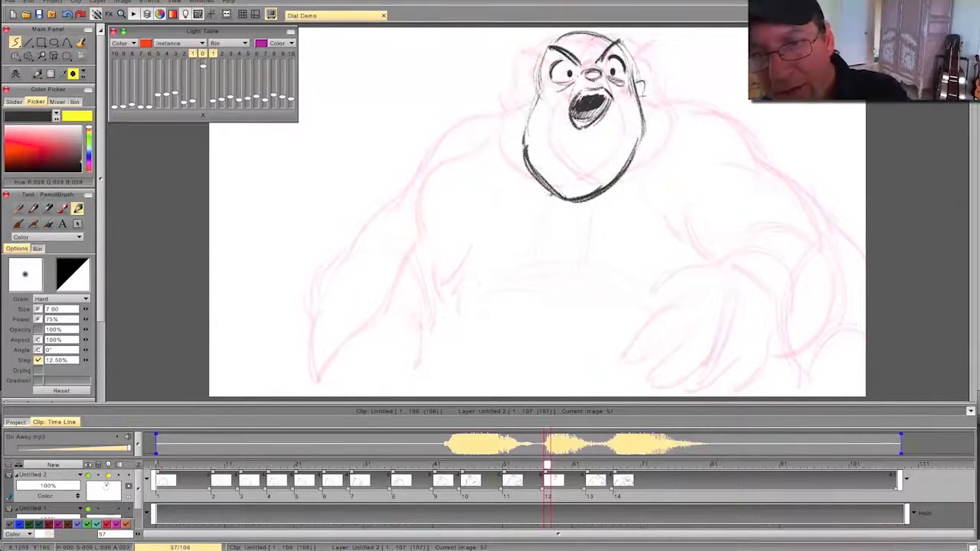
{"action": "key", "text": "Left"}
{"action": "key", "text": "Right"}
{"action": "key", "text": "Left"}
{"action": "key", "text": "Right"}
{"action": "key", "text": "Left"}
{"action": "key", "text": "Right"}
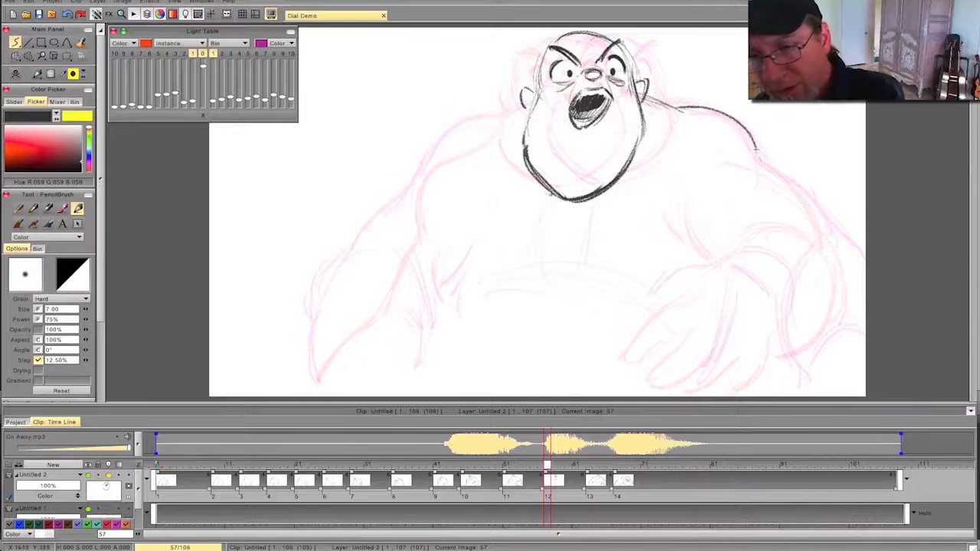
- Darken the right-hand shoulder and extend the outer contour of the upper arm down to the canvas edge
{"action": "key", "text": "Left"}
{"action": "key", "text": "Right"}
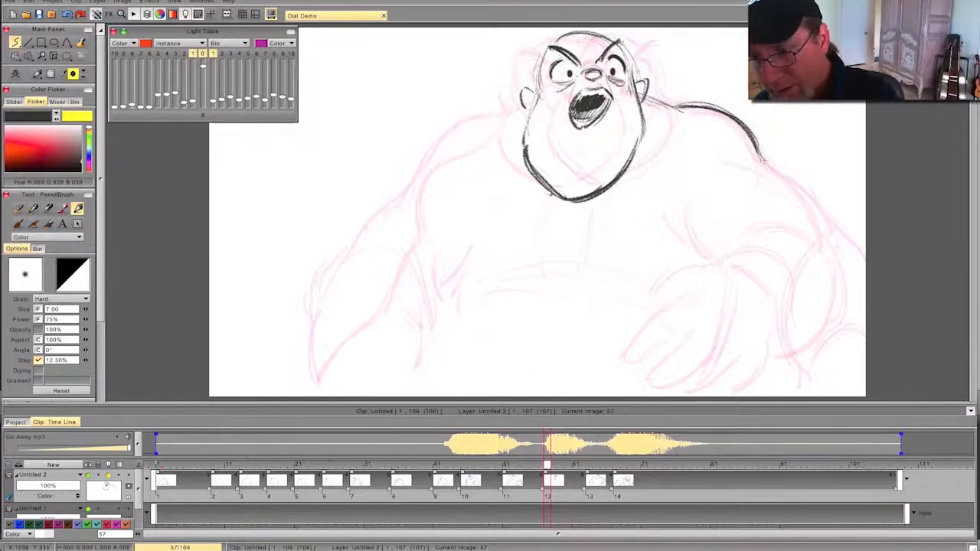
{"action": "left_click_drag", "start_coordinate": [804, 195], "coordinate": [865, 276]}
{"action": "key", "text": "Left"}
{"action": "key", "text": "Right"}
- Draw the arched contour across the right-hand elbow and curve it down toward the inner forearm
{"action": "mouse_move", "coordinate": [815, 242]}
{"action": "left_mouse_down"}
{"action": "mouse_move", "coordinate": [865, 271]}
{"action": "mouse_move", "coordinate": [850, 264]}
{"action": "left_mouse_up"}
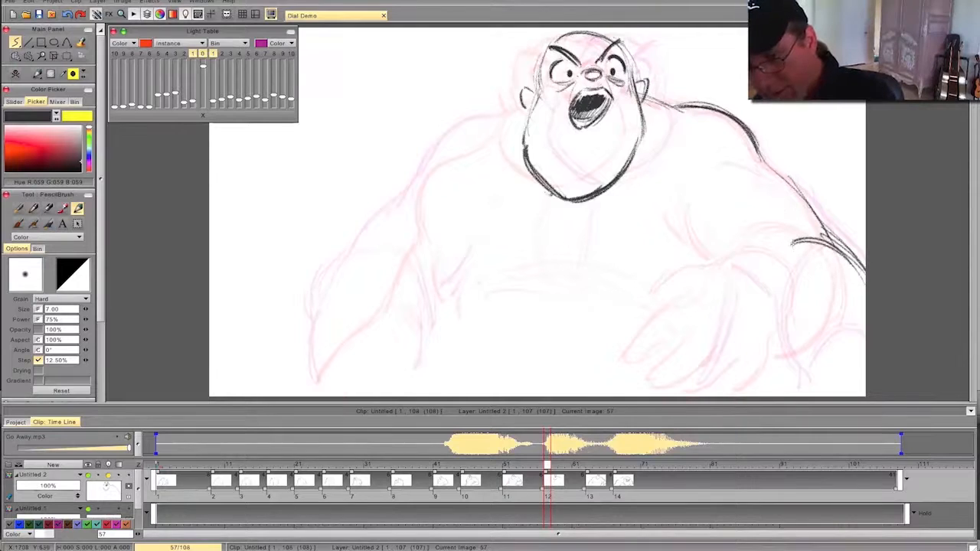
{"action": "left_click_drag", "start_coordinate": [804, 234], "coordinate": [759, 283]}
{"action": "key", "text": "Left"}
{"action": "key", "text": "Right"}
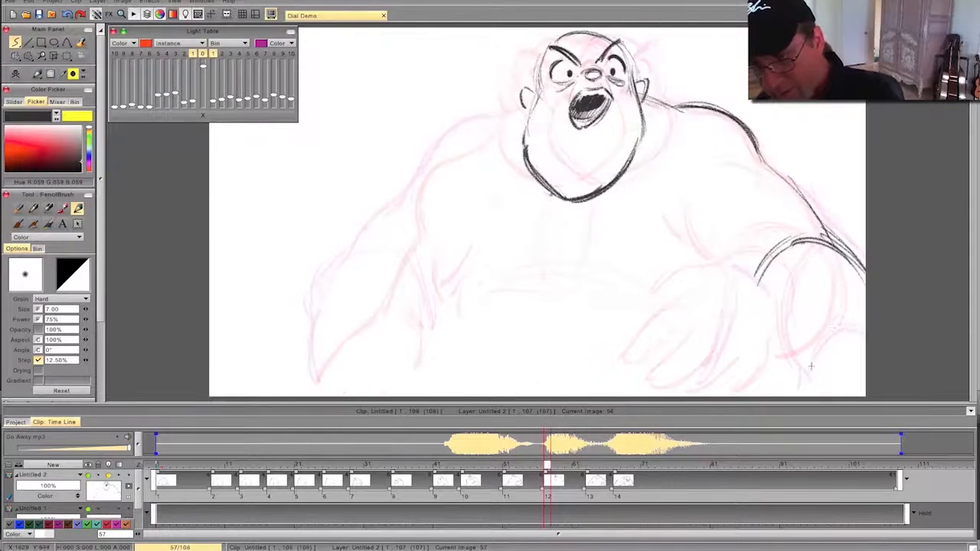
- Draw the arched back of the right-hand hand and its pointing thumb, flipping to compare with the previous drawing
{"action": "left_click_drag", "start_coordinate": [797, 296], "coordinate": [855, 321]}
{"action": "key", "text": "Left"}
{"action": "key", "text": "Right"}
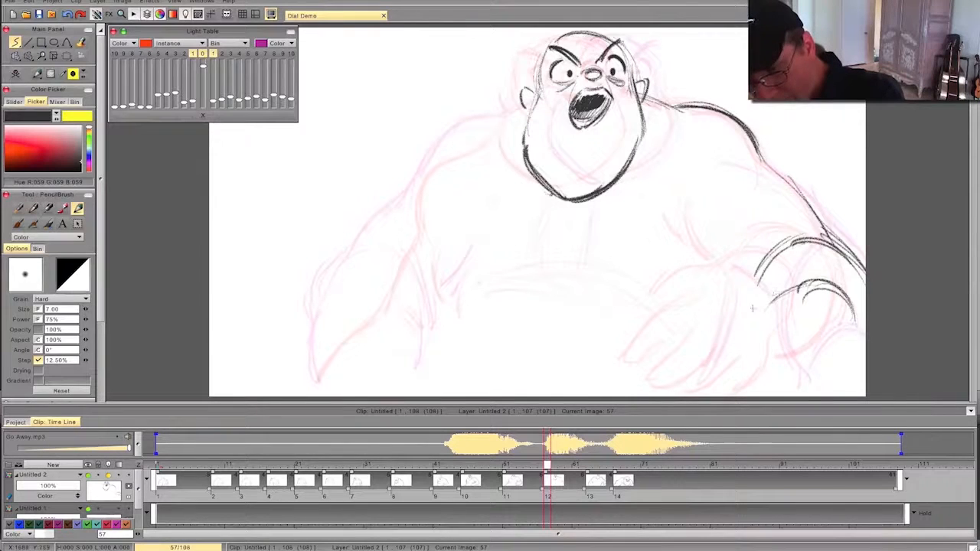
{"action": "left_click_drag", "start_coordinate": [769, 301], "coordinate": [700, 320]}
{"action": "mouse_move", "coordinate": [759, 335]}
{"action": "left_mouse_down"}
{"action": "mouse_move", "coordinate": [715, 386]}
{"action": "mouse_move", "coordinate": [760, 337]}
{"action": "mouse_move", "coordinate": [699, 328]}
{"action": "left_mouse_up"}
{"action": "key", "text": "Left"}
{"action": "key", "text": "Right"}
{"action": "key", "text": "Left"}
{"action": "key", "text": "Right"}
- Add the outer edge of the right-hand hand and a dark diagonal finger line below the thumb
{"action": "left_click_drag", "start_coordinate": [839, 287], "coordinate": [854, 338]}
{"action": "key", "text": "Left"}
{"action": "key", "text": "Right"}
{"action": "key", "text": "Left"}
{"action": "key", "text": "Right"}
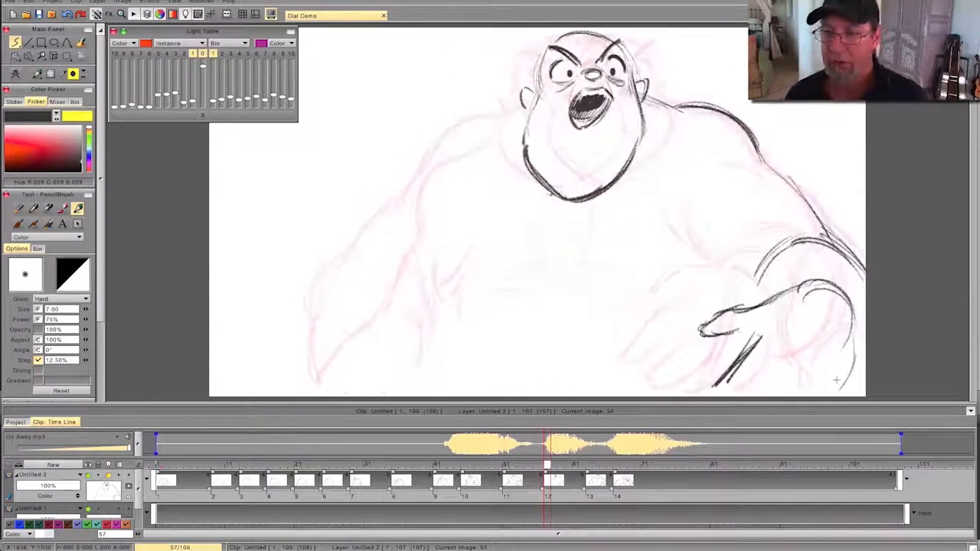
{"action": "key", "text": "Left"}
{"action": "key", "text": "Right"}
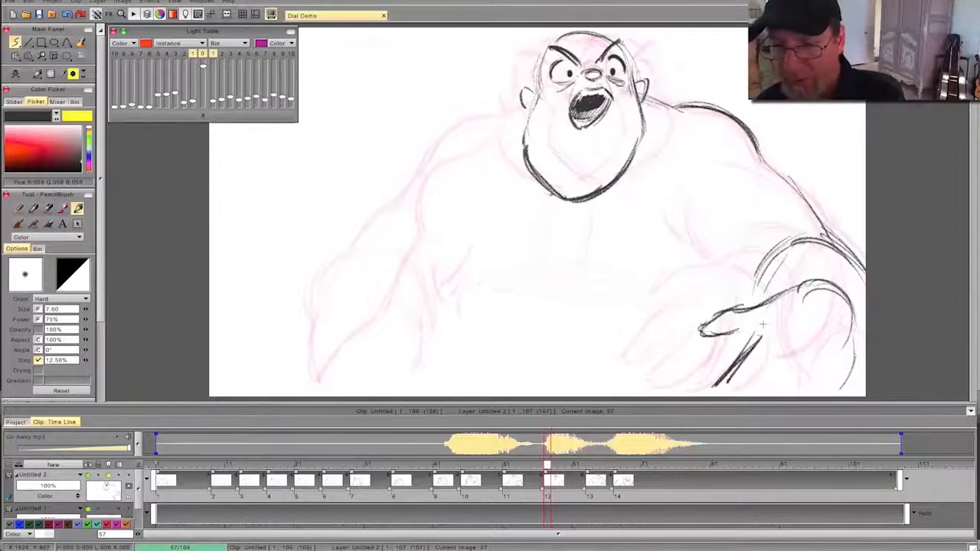
- Draw the right-hand armpit creases and the short torso contour down to the thumb, flipping repeatedly between drawings
{"action": "key", "text": "Left"}
{"action": "key", "text": "Right"}
{"action": "mouse_move", "coordinate": [709, 238]}
{"action": "left_mouse_down"}
{"action": "mouse_move", "coordinate": [740, 285]}
{"action": "mouse_move", "coordinate": [714, 276]}
{"action": "left_mouse_up"}
{"action": "key", "text": "Left"}
{"action": "key", "text": "Right"}
{"action": "left_click_drag", "start_coordinate": [717, 320], "coordinate": [712, 277]}
{"action": "key", "text": "Left"}
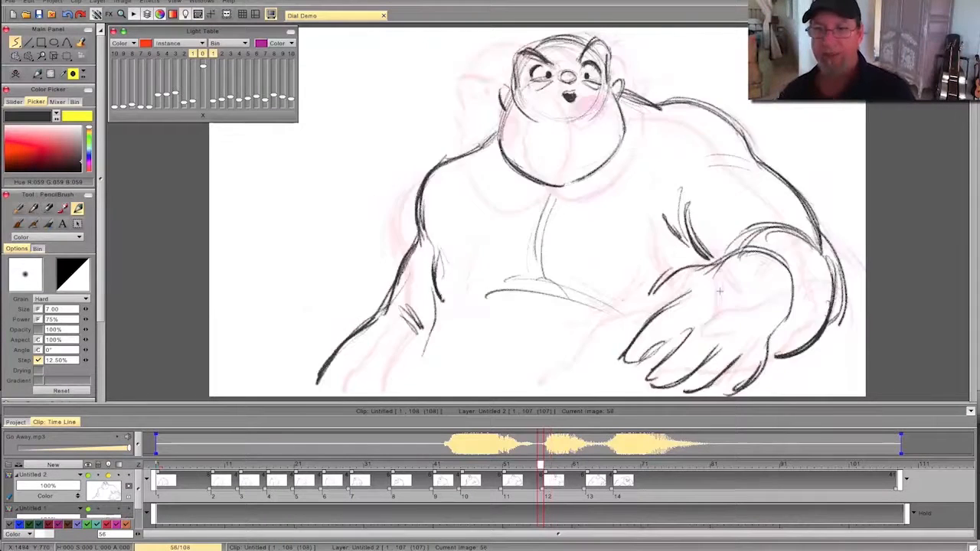
{"action": "key", "text": "Right"}
{"action": "key", "text": "Left"}
{"action": "key", "text": "Right"}
- Darken the right-hand shoulder and upper arm contour, compare with the previous drawing, and scrub around frame 57
{"action": "left_click_drag", "start_coordinate": [825, 231], "coordinate": [707, 114]}
{"action": "key", "text": "Left"}
{"action": "key", "text": "Right"}
{"action": "mouse_move", "coordinate": [546, 465]}
{"action": "left_mouse_down"}
{"action": "mouse_move", "coordinate": [400, 466]}
{"action": "mouse_move", "coordinate": [658, 466]}
{"action": "mouse_move", "coordinate": [291, 466]}
{"action": "mouse_move", "coordinate": [572, 466]}
{"action": "mouse_move", "coordinate": [680, 487]}
{"action": "mouse_move", "coordinate": [576, 464]}
{"action": "mouse_move", "coordinate": [490, 465]}
{"action": "mouse_move", "coordinate": [584, 457]}
{"action": "mouse_move", "coordinate": [650, 466]}
{"action": "mouse_move", "coordinate": [401, 464]}
{"action": "mouse_move", "coordinate": [551, 464]}
{"action": "mouse_move", "coordinate": [543, 459]}
{"action": "left_mouse_up"}
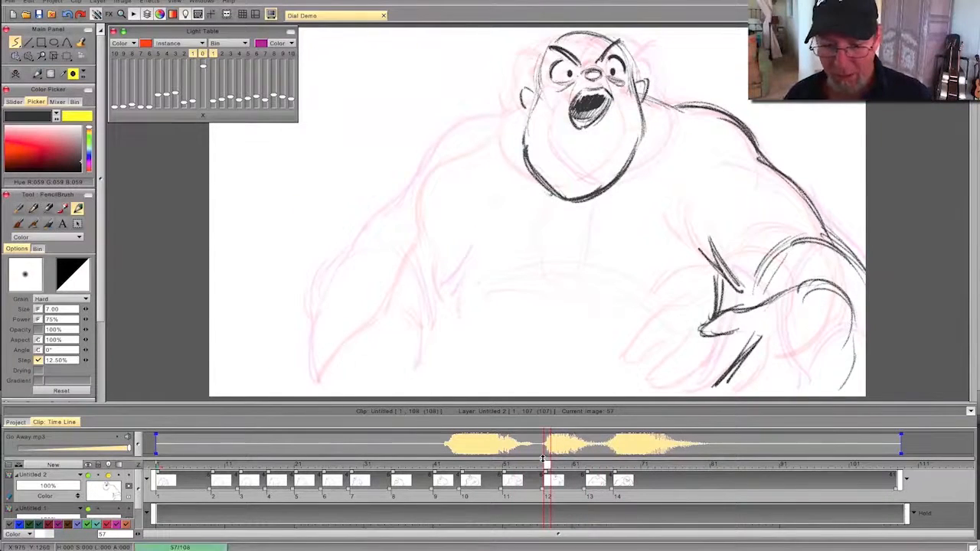
- Draw the left-hand shoulder contour from the neck down to the upper arm, flipping against the previous drawing
{"action": "key", "text": "Left"}
{"action": "key", "text": "Right"}
{"action": "key", "text": "Left"}
{"action": "key", "text": "Right"}
{"action": "left_click_drag", "start_coordinate": [472, 131], "coordinate": [454, 137]}
{"action": "left_click_drag", "start_coordinate": [424, 168], "coordinate": [415, 204]}
{"action": "key", "text": "Left"}
{"action": "key", "text": "Right"}
{"action": "key", "text": "Left"}
{"action": "key", "text": "Right"}
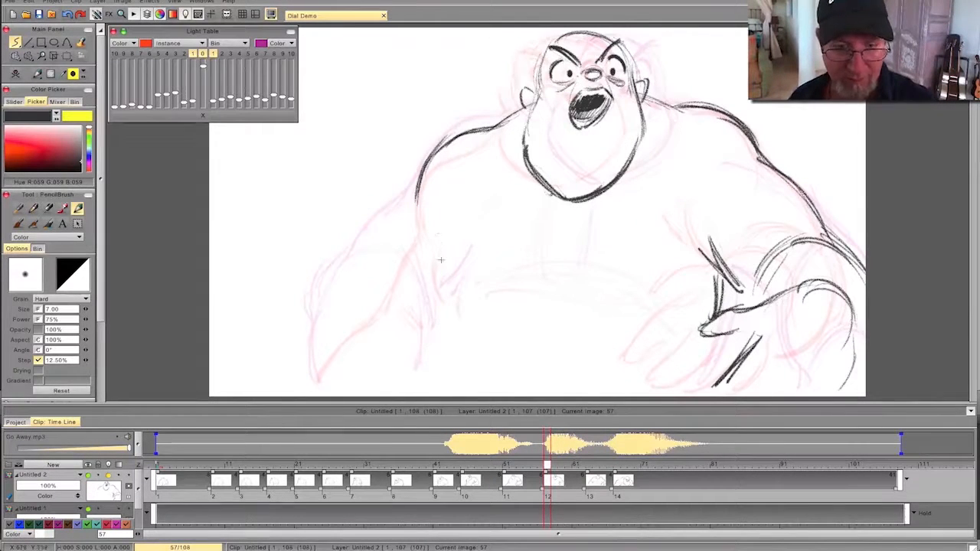
- Draw the left-hand side of the torso, the chest centre line, and sweeping curves beneath the chest
{"action": "left_click_drag", "start_coordinate": [452, 246], "coordinate": [431, 349]}
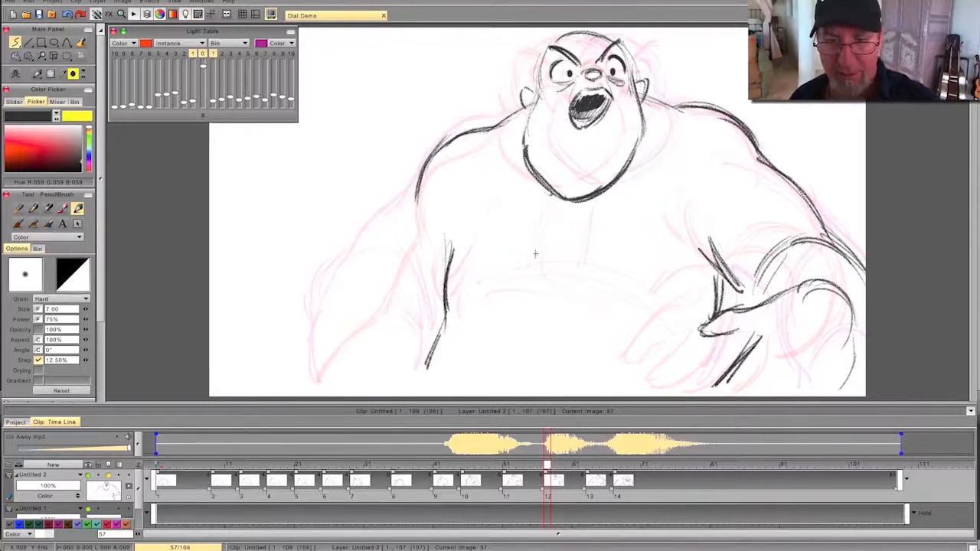
{"action": "left_click_drag", "start_coordinate": [570, 202], "coordinate": [559, 272]}
{"action": "mouse_move", "coordinate": [496, 276]}
{"action": "left_mouse_down"}
{"action": "mouse_move", "coordinate": [615, 294]}
{"action": "mouse_move", "coordinate": [460, 305]}
{"action": "left_mouse_up"}
{"action": "mouse_move", "coordinate": [460, 304]}
{"action": "left_mouse_down"}
{"action": "mouse_move", "coordinate": [606, 292]}
{"action": "mouse_move", "coordinate": [654, 316]}
{"action": "left_mouse_up"}
{"action": "mouse_move", "coordinate": [618, 297]}
{"action": "left_mouse_down"}
{"action": "mouse_move", "coordinate": [681, 305]}
{"action": "mouse_move", "coordinate": [571, 301]}
{"action": "left_mouse_up"}
{"action": "key", "text": "Left"}
{"action": "key", "text": "Right"}
{"action": "key", "text": "Left"}
{"action": "key", "text": "Right"}
- Draw and darken the left-hand upper arm and forearm contours, including the curved crease at the elbow
{"action": "left_click_drag", "start_coordinate": [397, 225], "coordinate": [378, 254]}
{"action": "left_click_drag", "start_coordinate": [415, 204], "coordinate": [364, 292]}
{"action": "left_click_drag", "start_coordinate": [381, 252], "coordinate": [340, 317]}
{"action": "left_click_drag", "start_coordinate": [371, 274], "coordinate": [321, 337]}
{"action": "mouse_move", "coordinate": [372, 285]}
{"action": "left_mouse_down"}
{"action": "mouse_move", "coordinate": [344, 291]}
{"action": "mouse_move", "coordinate": [318, 354]}
{"action": "left_mouse_up"}
{"action": "left_click_drag", "start_coordinate": [341, 302], "coordinate": [320, 389]}
{"action": "left_click_drag", "start_coordinate": [372, 278], "coordinate": [319, 378]}
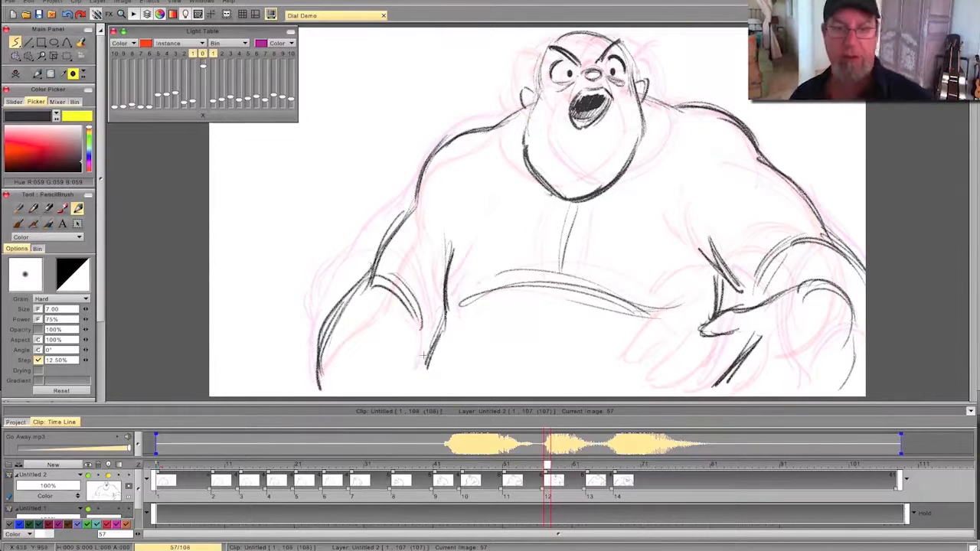
- Erase the shouting mouth on frame 57 and redraw it as a rounder open mouth with a dark interior, flipping against the previous drawing
{"action": "mouse_move", "coordinate": [548, 464]}
{"action": "left_mouse_down"}
{"action": "mouse_move", "coordinate": [284, 464]}
{"action": "mouse_move", "coordinate": [619, 465]}
{"action": "mouse_move", "coordinate": [245, 465]}
{"action": "mouse_move", "coordinate": [627, 470]}
{"action": "mouse_move", "coordinate": [449, 470]}
{"action": "mouse_move", "coordinate": [608, 471]}
{"action": "mouse_move", "coordinate": [558, 480]}
{"action": "mouse_move", "coordinate": [546, 468]}
{"action": "left_mouse_up"}
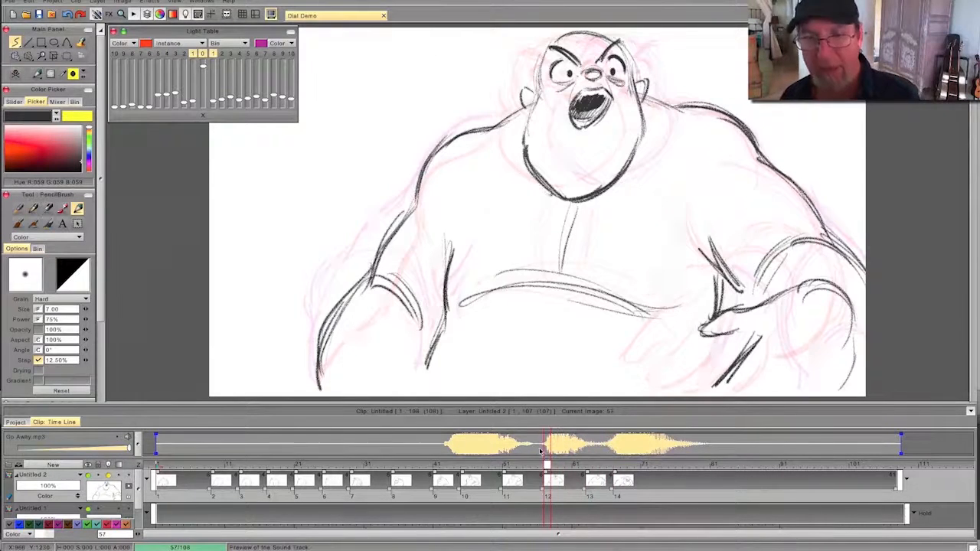
{"action": "key", "text": "e"}
{"action": "left_click_drag", "start_coordinate": [608, 96], "coordinate": [586, 129]}
{"action": "key", "text": "Left"}
{"action": "key", "text": "Right"}
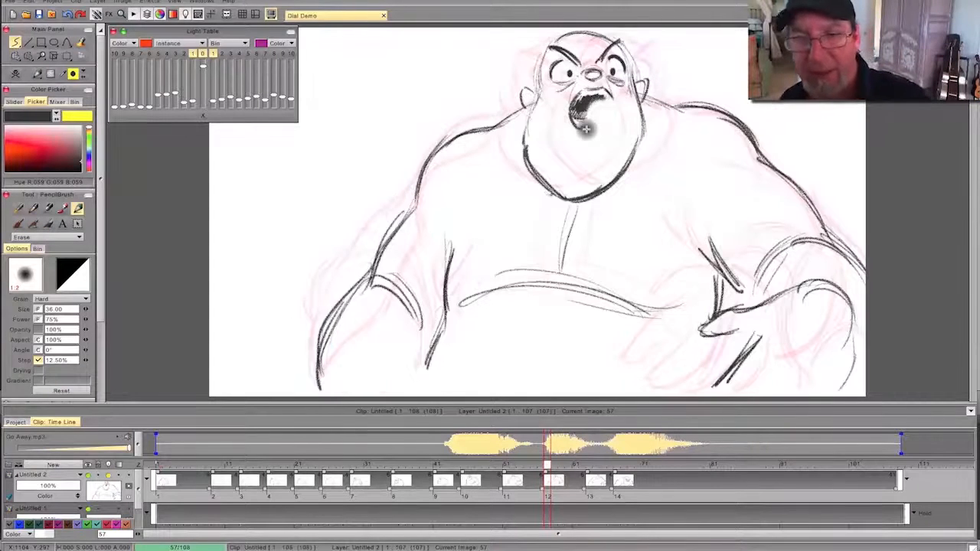
{"action": "key", "text": "e"}
{"action": "left_click_drag", "start_coordinate": [604, 92], "coordinate": [612, 99]}
{"action": "mouse_move", "coordinate": [586, 131]}
{"action": "left_mouse_down"}
{"action": "mouse_move", "coordinate": [607, 106]}
{"action": "mouse_move", "coordinate": [594, 123]}
{"action": "mouse_move", "coordinate": [585, 113]}
{"action": "mouse_move", "coordinate": [596, 104]}
{"action": "left_mouse_up"}
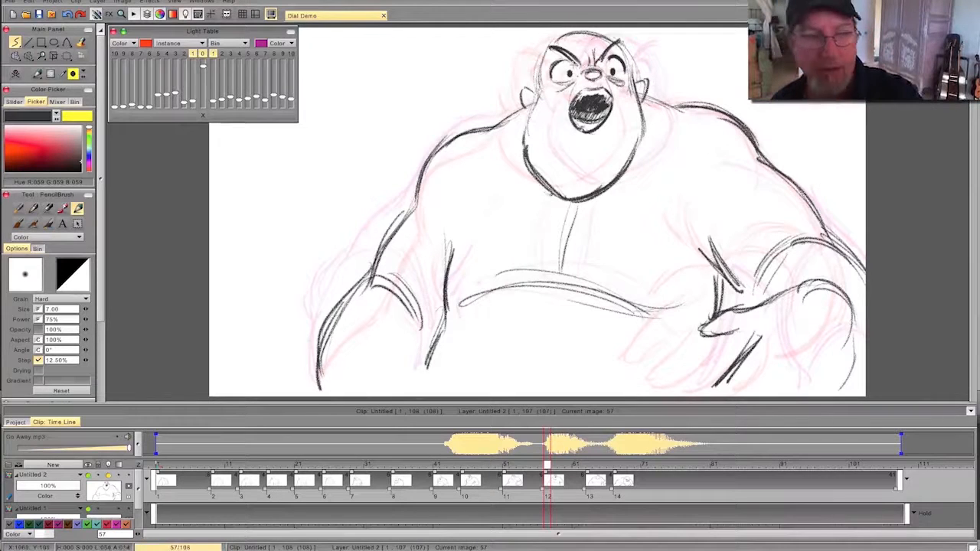
- Play back the animation with its dialogue audio, then scrub back to the leaning-in pose at frame 67
{"action": "left_click", "coordinate": [36, 355]}
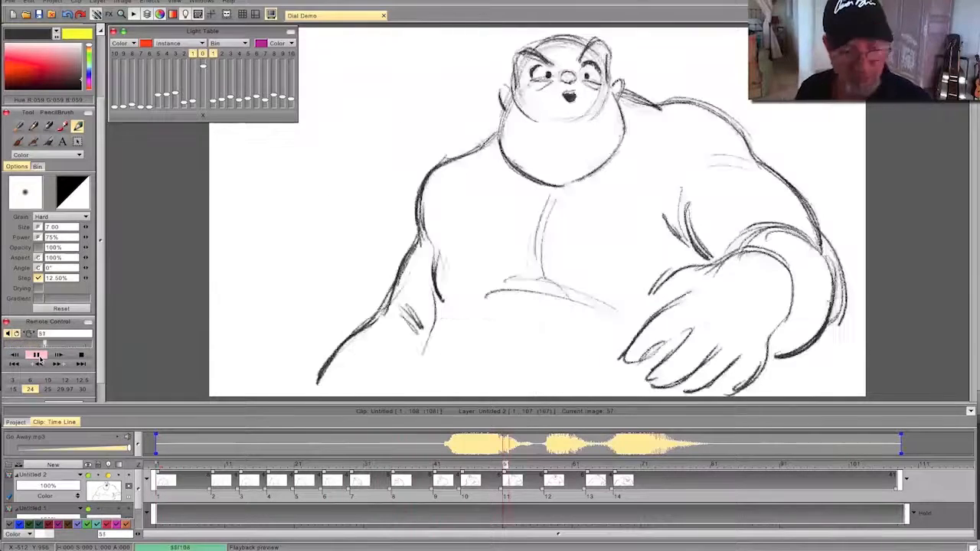
{"action": "left_click", "coordinate": [39, 358]}
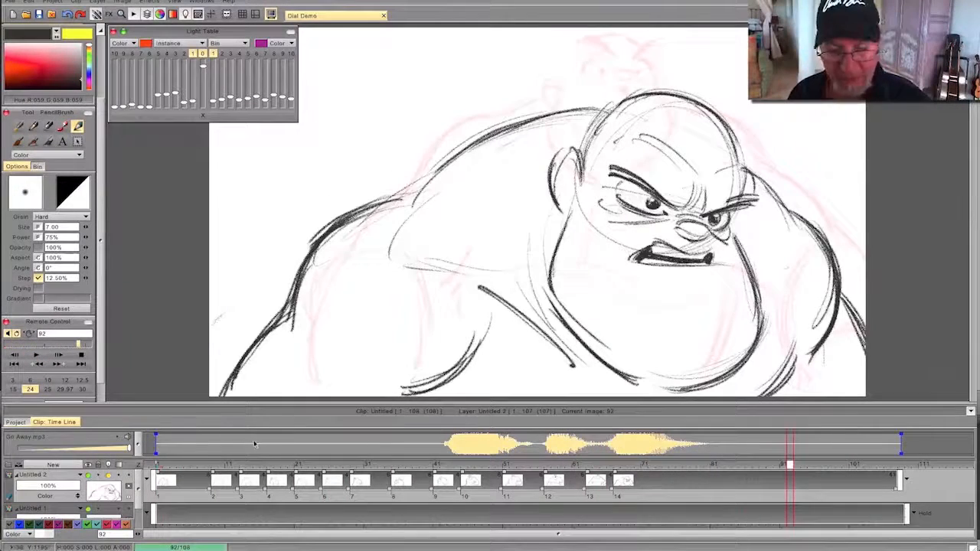
{"action": "mouse_move", "coordinate": [789, 464]}
{"action": "left_mouse_down"}
{"action": "mouse_move", "coordinate": [577, 467]}
{"action": "mouse_move", "coordinate": [678, 476]}
{"action": "mouse_move", "coordinate": [566, 476]}
{"action": "mouse_move", "coordinate": [647, 478]}
{"action": "mouse_move", "coordinate": [623, 462]}
{"action": "left_mouse_up"}
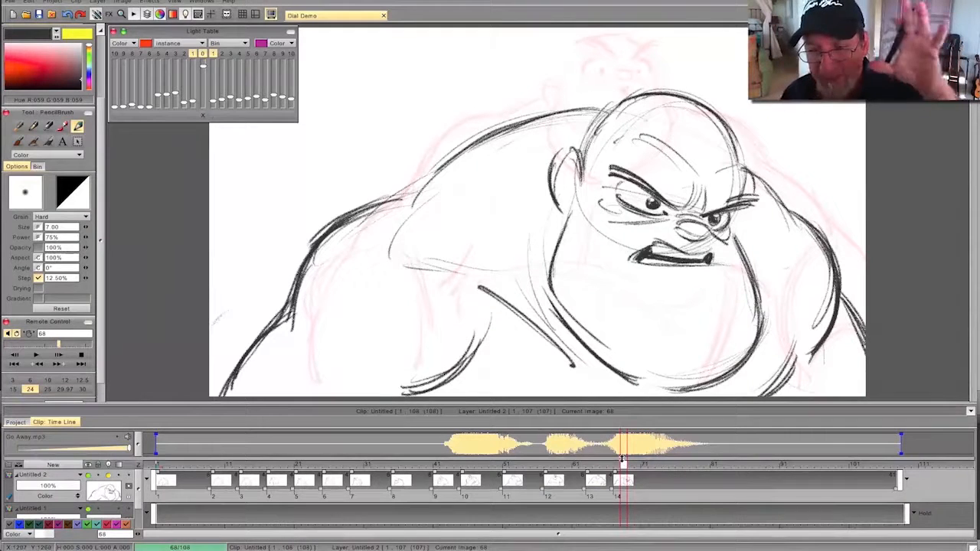
{"action": "left_click_drag", "start_coordinate": [622, 460], "coordinate": [609, 464]}
- Shift the leaning-in drawing sideways with the Panning tool, away from the arm contour, and retime it to start at frame 84
{"action": "left_click_drag", "start_coordinate": [100, 169], "coordinate": [100, 106]}
{"action": "left_click", "coordinate": [68, 60]}
{"action": "left_click", "coordinate": [104, 57]}
{"action": "left_click_drag", "start_coordinate": [514, 372], "coordinate": [550, 372]}
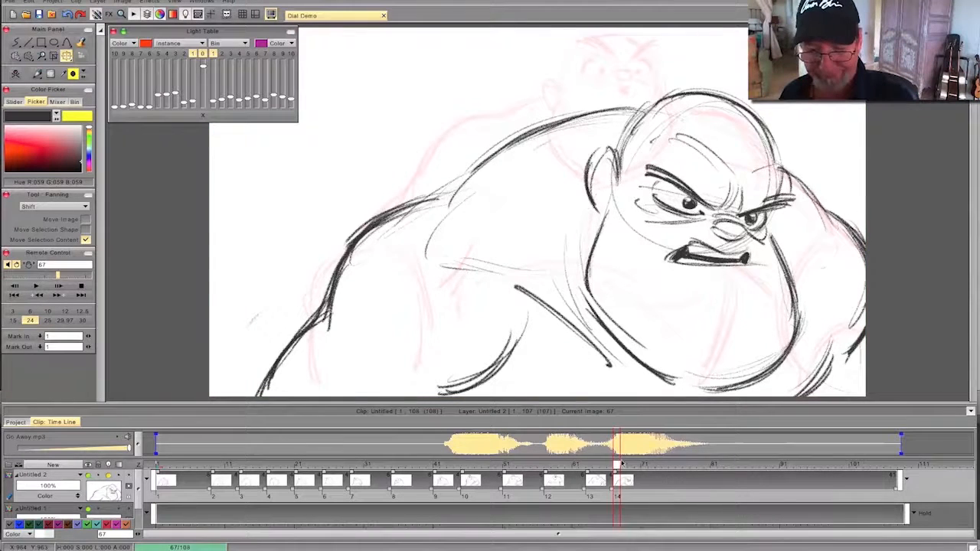
{"action": "left_click_drag", "start_coordinate": [617, 465], "coordinate": [704, 476]}
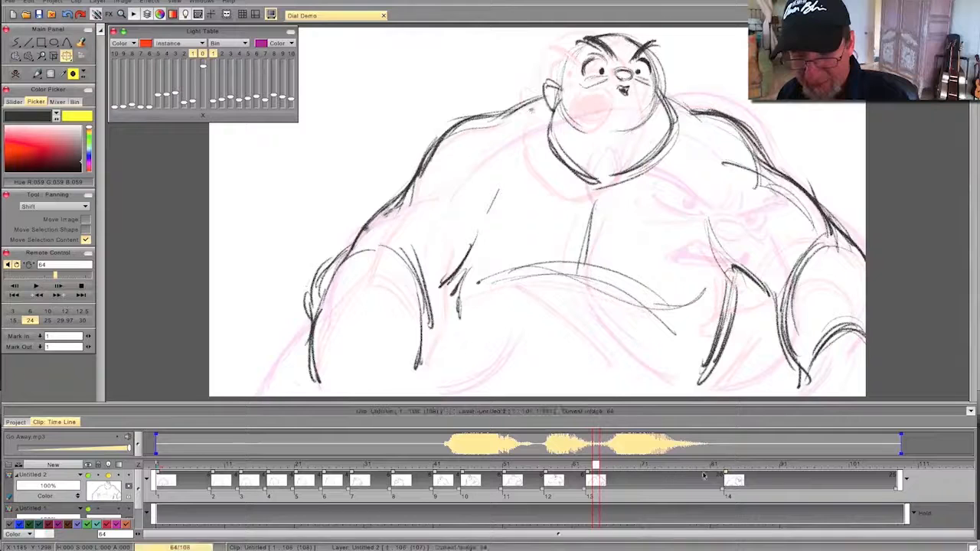
{"action": "left_click_drag", "start_coordinate": [595, 465], "coordinate": [733, 476]}
- Insert a blank drawing before the leaning-in pose and adjust its start to frame 75
{"action": "mouse_move", "coordinate": [673, 465]}
{"action": "left_mouse_down"}
{"action": "mouse_move", "coordinate": [591, 465]}
{"action": "mouse_move", "coordinate": [667, 465]}
{"action": "mouse_move", "coordinate": [682, 468]}
{"action": "mouse_move", "coordinate": [678, 476]}
{"action": "left_mouse_up"}
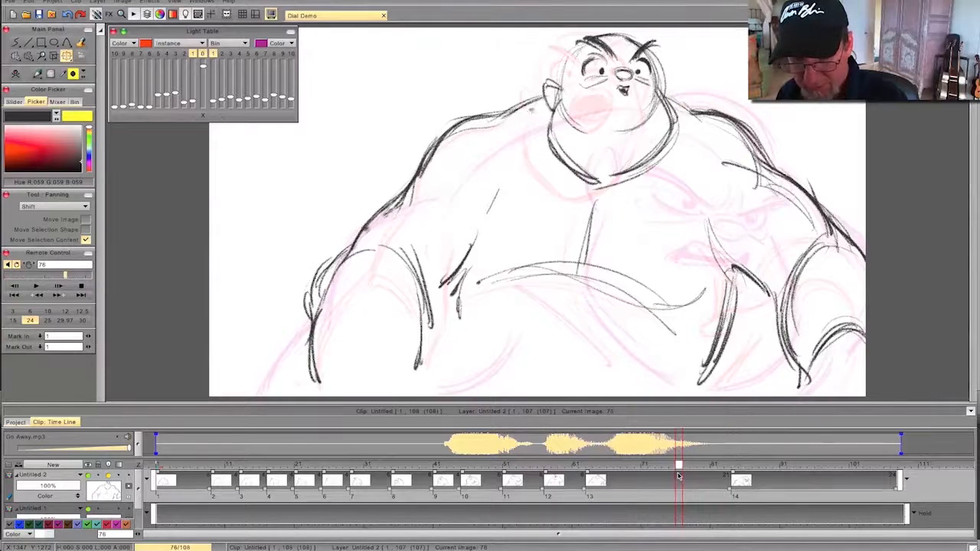
{"action": "left_click", "coordinate": [15, 74]}
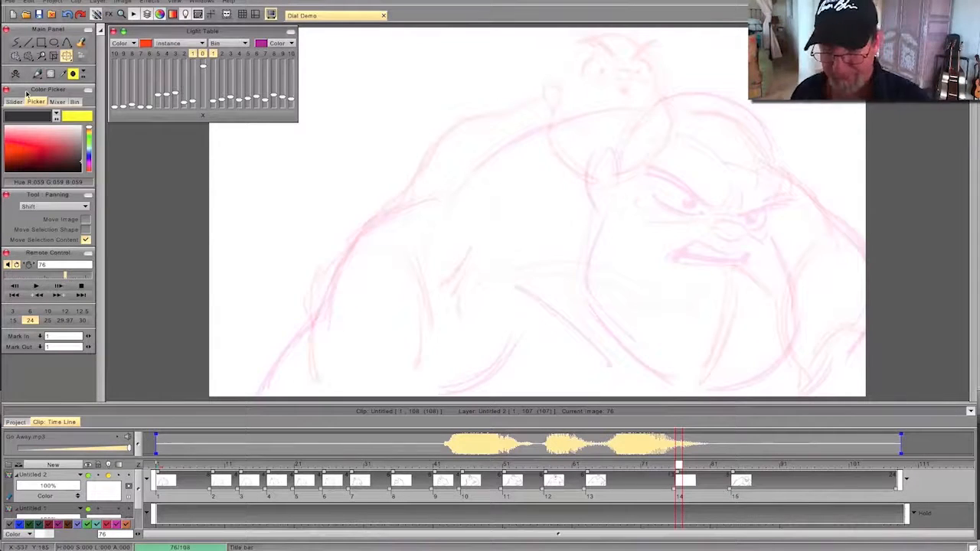
{"action": "left_click_drag", "start_coordinate": [672, 491], "coordinate": [669, 490]}
{"action": "key", "text": "ctrl+z"}
{"action": "left_click", "coordinate": [672, 465]}
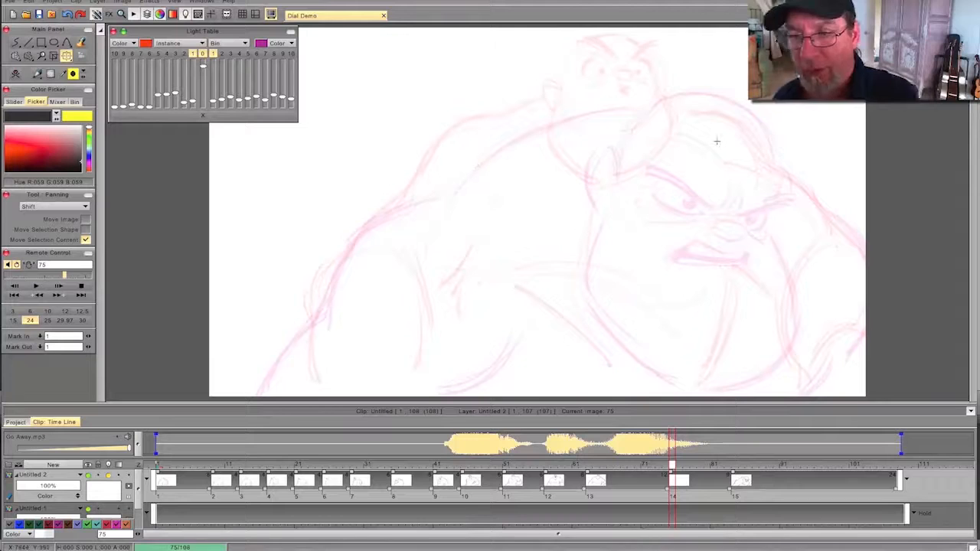
- Sketch the head on frame 75 with the pencil: round cranium, ear, lower face curve and wide jaw
{"action": "left_click", "coordinate": [37, 74]}
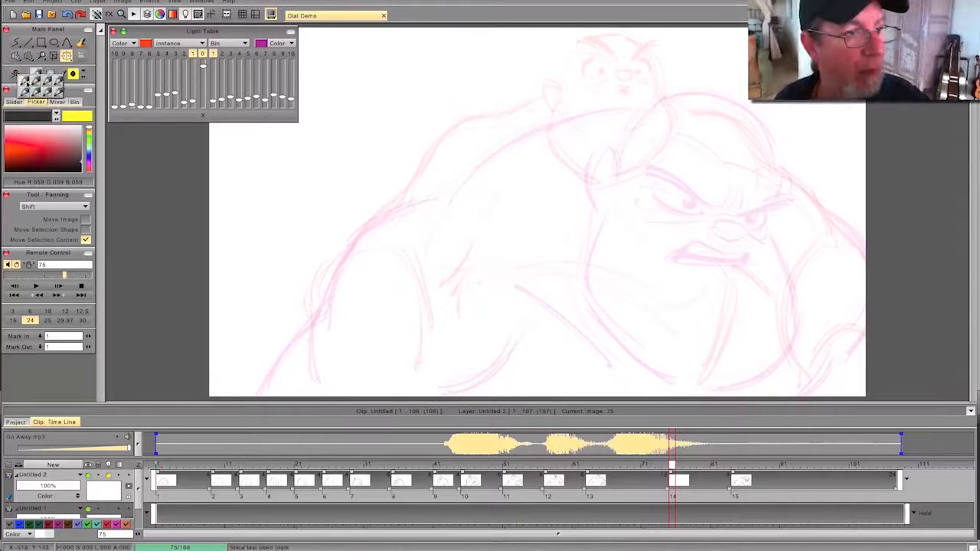
{"action": "left_click", "coordinate": [29, 86]}
{"action": "mouse_move", "coordinate": [750, 119]}
{"action": "left_mouse_down"}
{"action": "mouse_move", "coordinate": [770, 142]}
{"action": "mouse_move", "coordinate": [685, 91]}
{"action": "left_mouse_up"}
{"action": "mouse_move", "coordinate": [773, 136]}
{"action": "left_mouse_down"}
{"action": "mouse_move", "coordinate": [679, 93]}
{"action": "mouse_move", "coordinate": [634, 127]}
{"action": "left_mouse_up"}
{"action": "left_click_drag", "start_coordinate": [619, 167], "coordinate": [665, 89]}
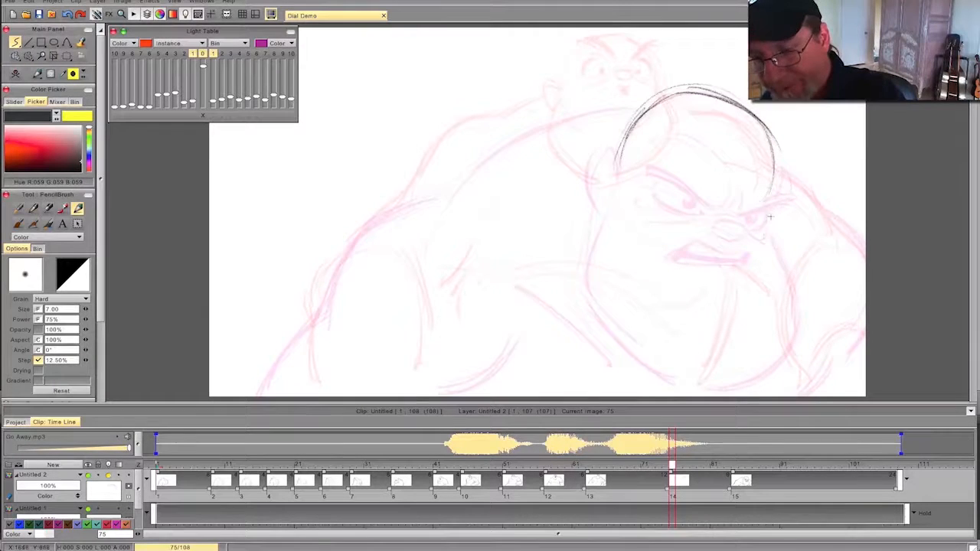
{"action": "left_click_drag", "start_coordinate": [805, 314], "coordinate": [756, 373]}
{"action": "left_click_drag", "start_coordinate": [600, 228], "coordinate": [647, 369]}
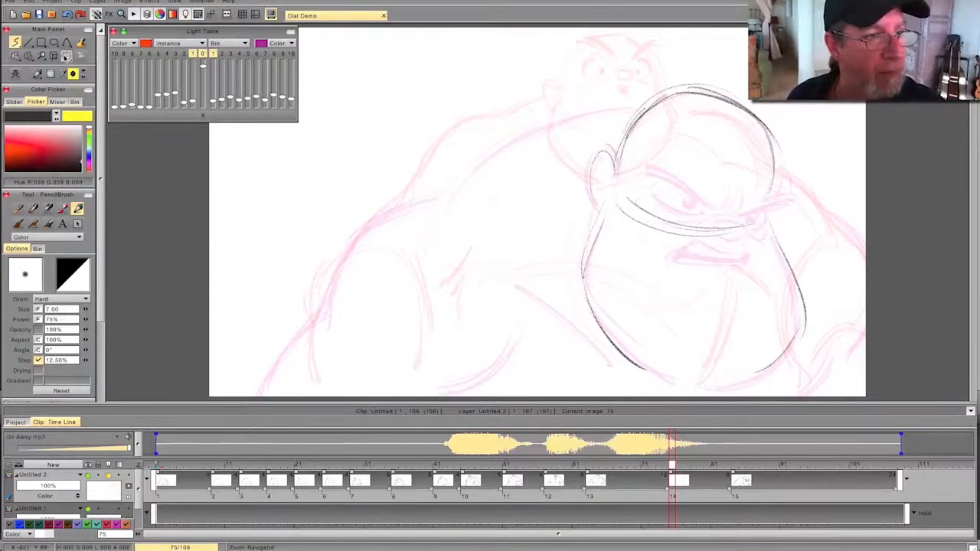
- Shift the rough head on frame 75 down and to the left with Panning, then return to the pencil
{"action": "left_click", "coordinate": [67, 56]}
{"action": "left_click_drag", "start_coordinate": [583, 296], "coordinate": [538, 314]}
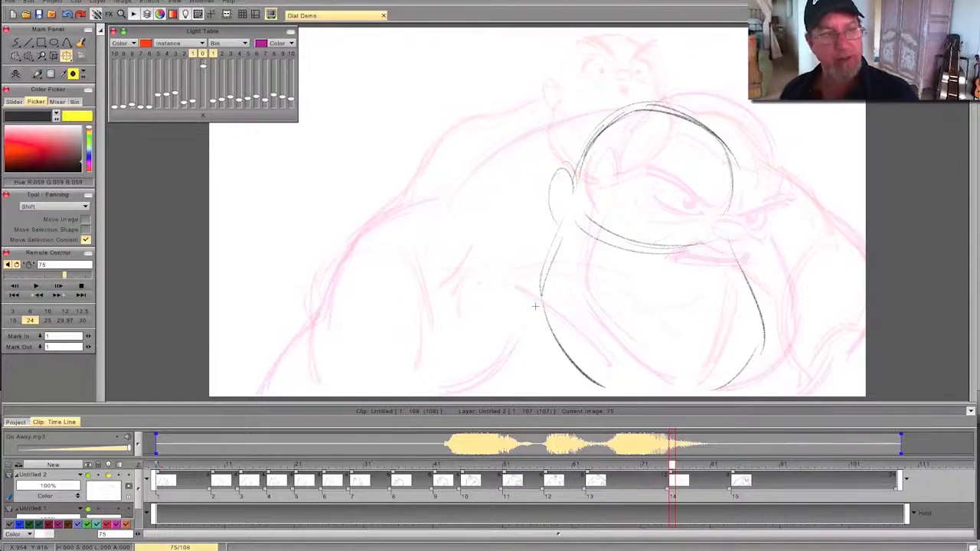
{"action": "left_click", "coordinate": [37, 75]}
{"action": "left_click", "coordinate": [25, 84]}
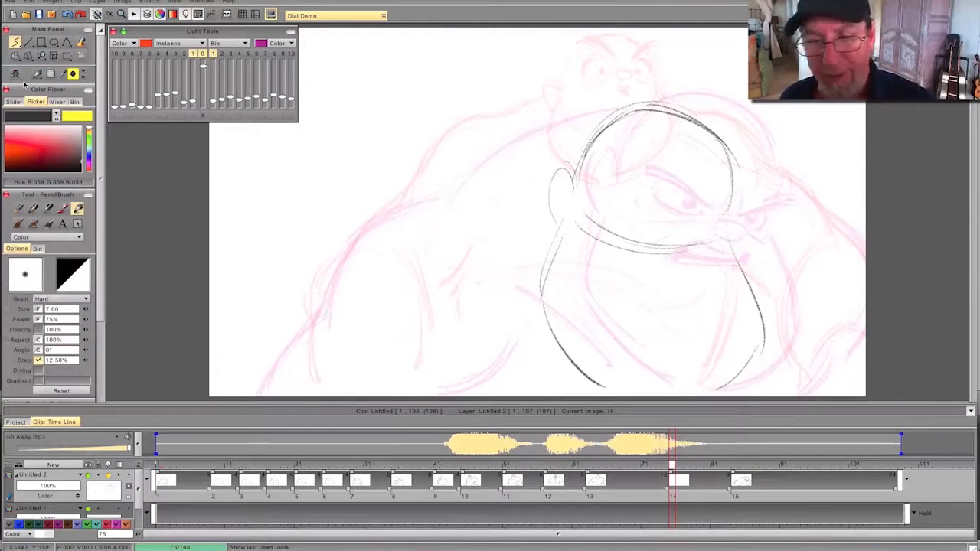
- Draw the rounded nose low on the frame 75 head, checking its position by flipping against the previous drawing
{"action": "mouse_move", "coordinate": [665, 242]}
{"action": "left_mouse_down"}
{"action": "mouse_move", "coordinate": [689, 213]}
{"action": "mouse_move", "coordinate": [678, 250]}
{"action": "left_mouse_up"}
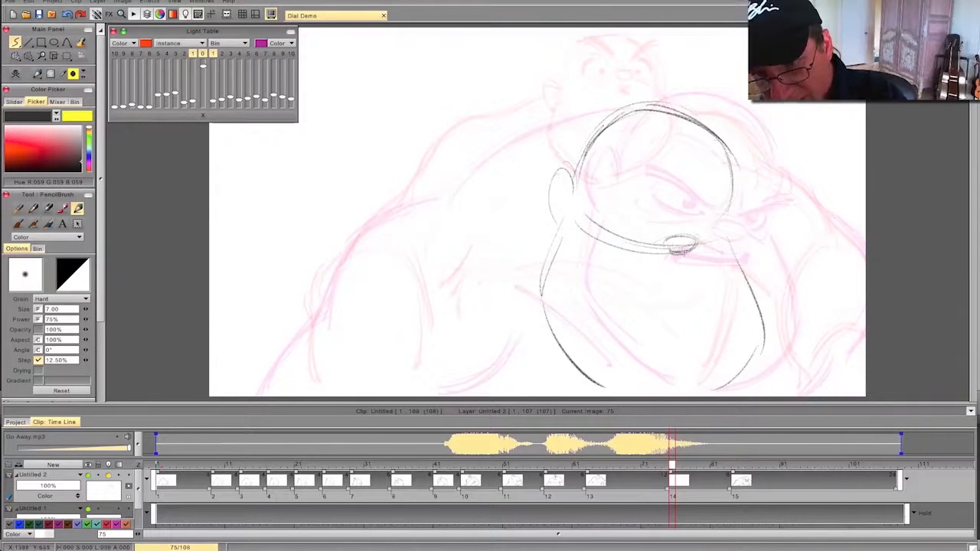
{"action": "key", "text": "Left"}
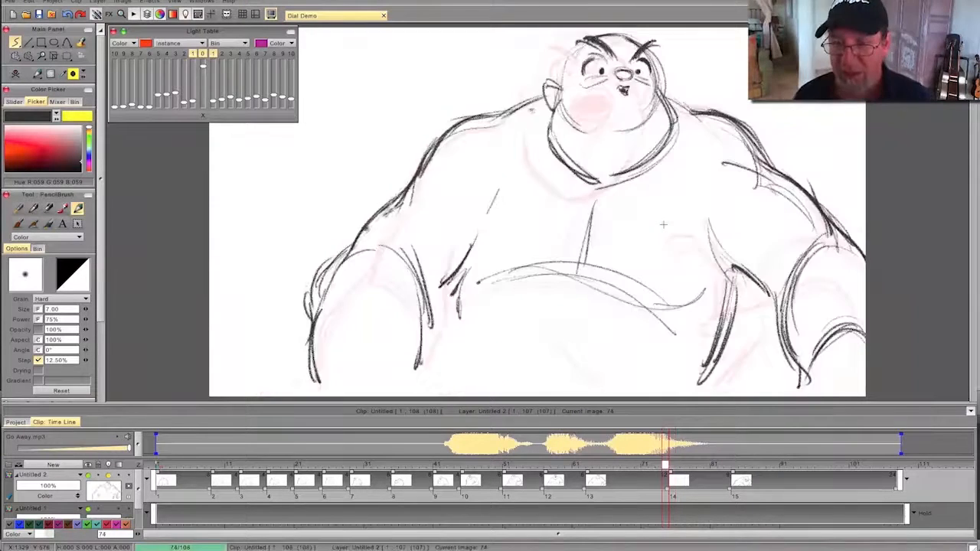
{"action": "key", "text": "Right"}
{"action": "key", "text": "Left"}
{"action": "key", "text": "Right"}
{"action": "key", "text": "Left"}
{"action": "key", "text": "Right"}
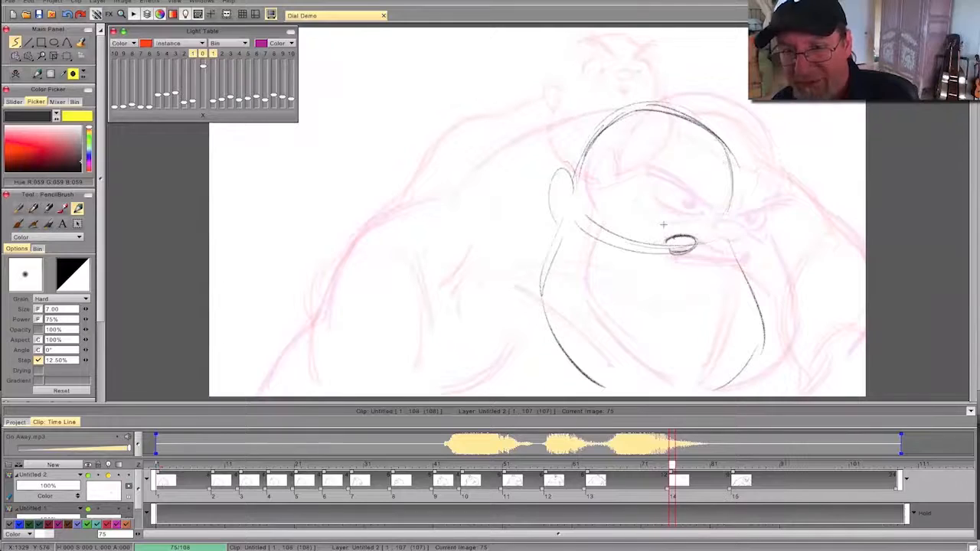
{"action": "left_click_drag", "start_coordinate": [691, 239], "coordinate": [673, 257]}
{"action": "key", "text": "Left"}
{"action": "key", "text": "Right"}
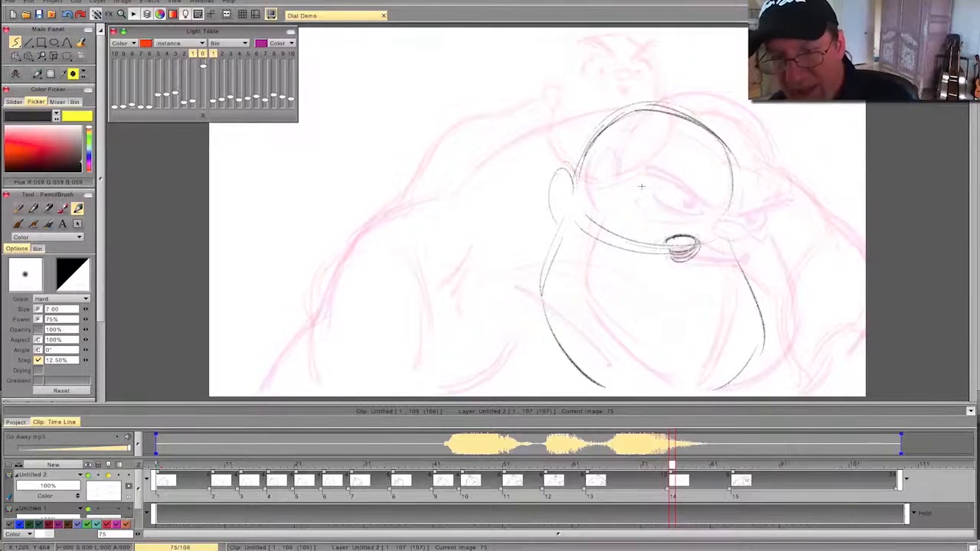
- Compare the rough head on frame 75 with the leaning-in pose at frame 84 and the preceding drawing
{"action": "mouse_move", "coordinate": [672, 464]}
{"action": "left_mouse_down"}
{"action": "mouse_move", "coordinate": [754, 465]}
{"action": "mouse_move", "coordinate": [734, 465]}
{"action": "left_mouse_up"}
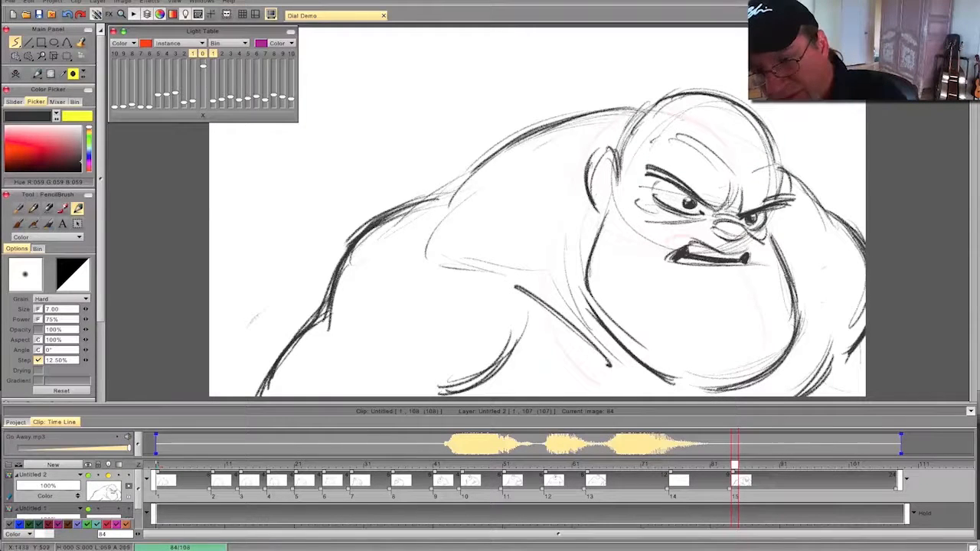
{"action": "mouse_move", "coordinate": [734, 465]}
{"action": "left_mouse_down"}
{"action": "mouse_move", "coordinate": [594, 464]}
{"action": "mouse_move", "coordinate": [672, 465]}
{"action": "left_mouse_up"}
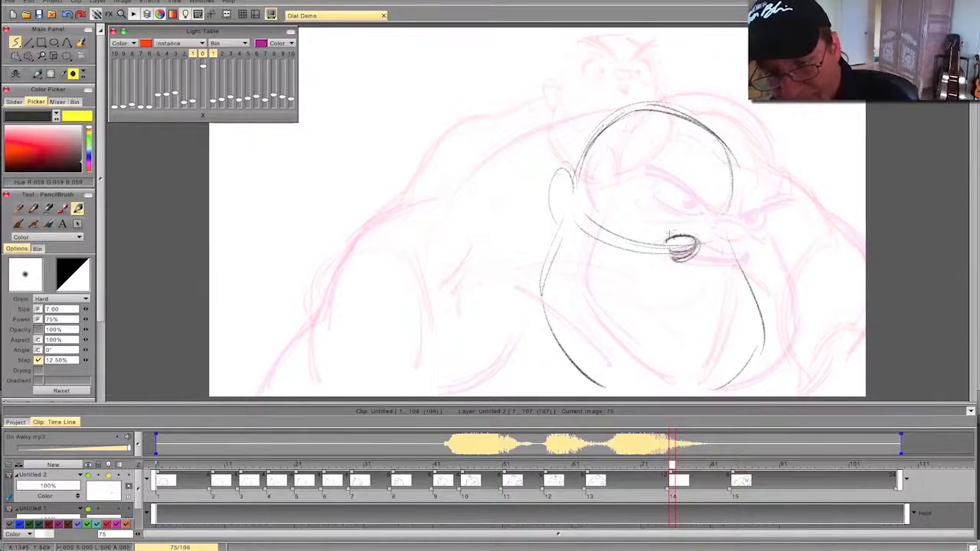
{"action": "key", "text": "Left"}
{"action": "key", "text": "Right"}
{"action": "key", "text": "Left"}
{"action": "mouse_move", "coordinate": [640, 463]}
{"action": "left_mouse_down"}
{"action": "mouse_move", "coordinate": [457, 465]}
{"action": "mouse_move", "coordinate": [678, 469]}
{"action": "mouse_move", "coordinate": [639, 474]}
{"action": "mouse_move", "coordinate": [674, 476]}
{"action": "left_mouse_up"}
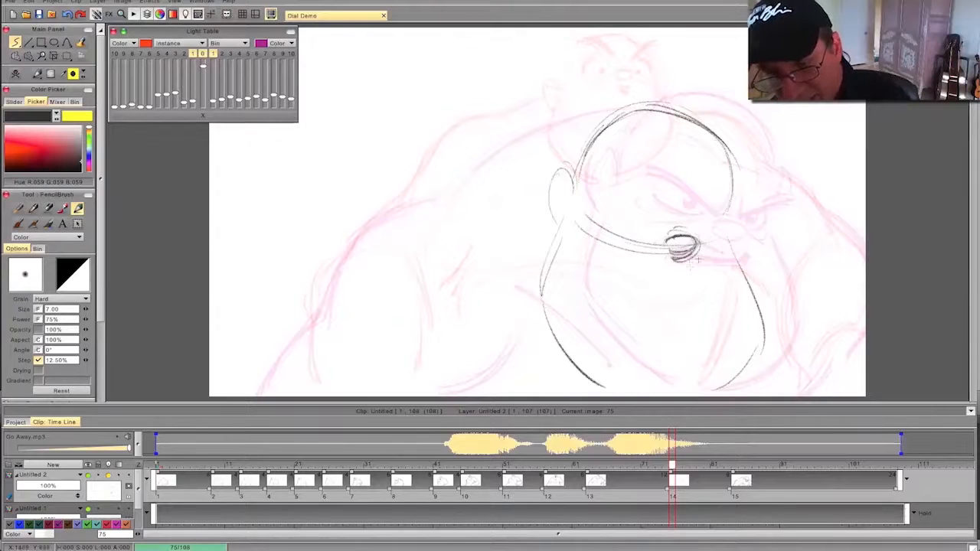
- Draw the snarling mouth below the nose on frame 75 and fill its narrow opening dark
{"action": "mouse_move", "coordinate": [668, 264]}
{"action": "left_mouse_down"}
{"action": "mouse_move", "coordinate": [628, 258]}
{"action": "mouse_move", "coordinate": [610, 281]}
{"action": "left_mouse_up"}
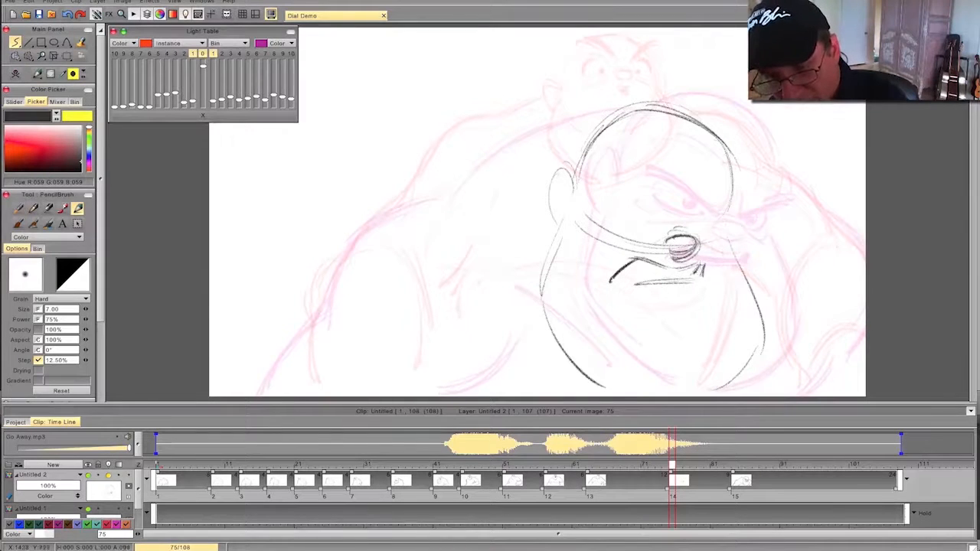
{"action": "left_click_drag", "start_coordinate": [698, 270], "coordinate": [624, 277]}
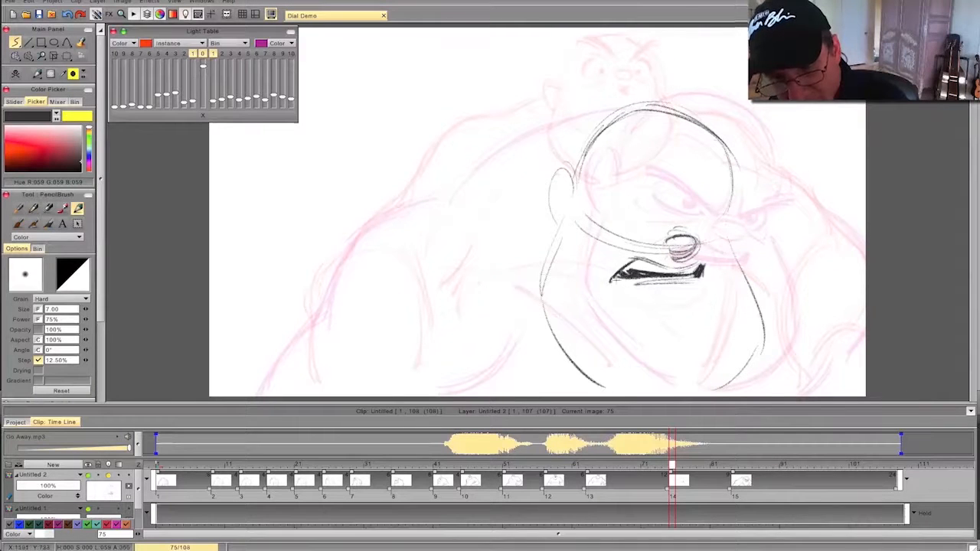
{"action": "key", "text": "Left"}
{"action": "key", "text": "Right"}
{"action": "key", "text": "Left"}
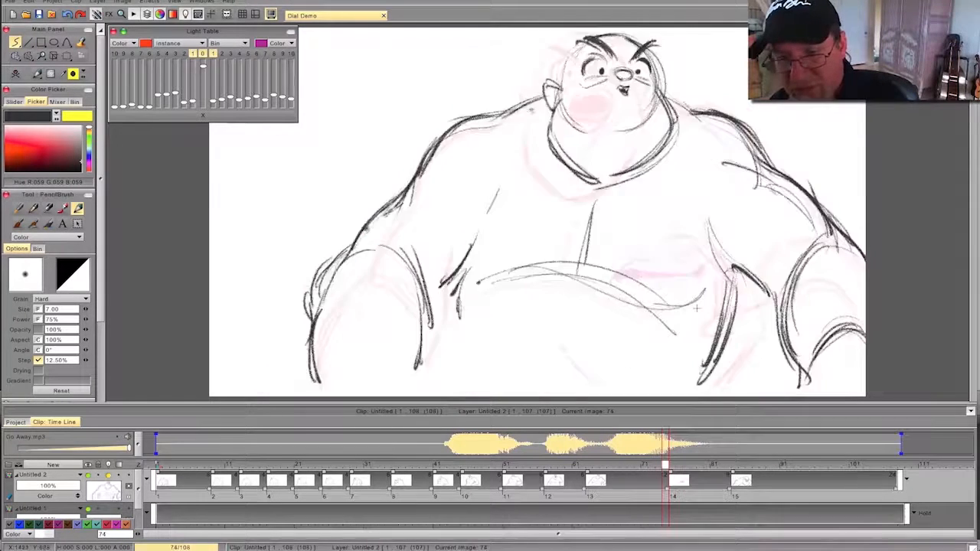
- Add the cheek line beside the mouth and a guide line from the ear across the face, flipping against the previous drawing
{"action": "key", "text": "Right"}
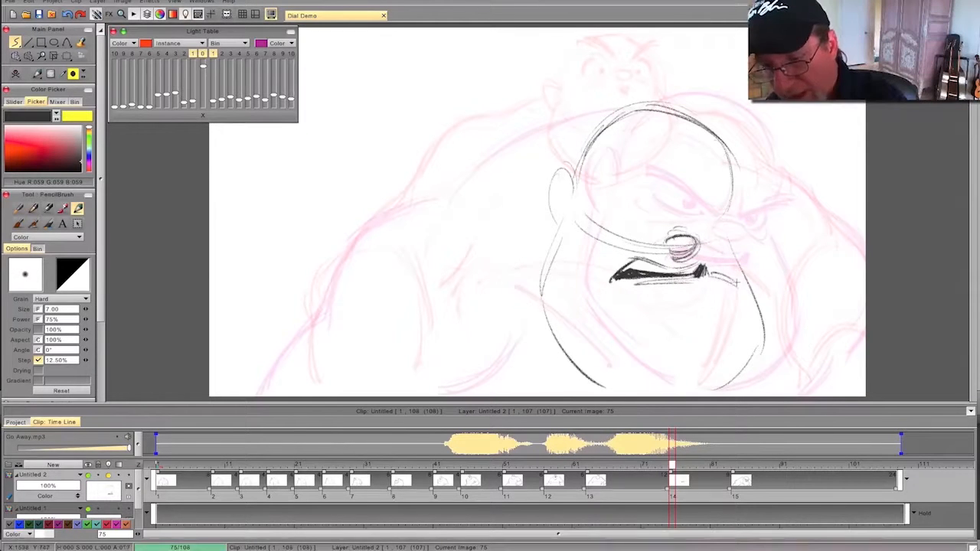
{"action": "key", "text": "Left"}
{"action": "key", "text": "Right"}
{"action": "key", "text": "Left"}
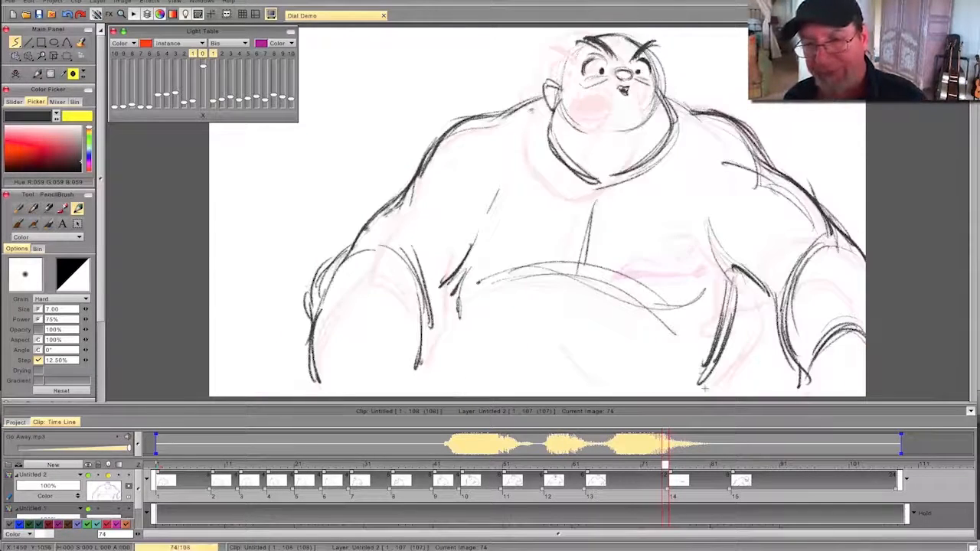
{"action": "key", "text": "Right"}
{"action": "key", "text": "Left"}
{"action": "key", "text": "Right"}
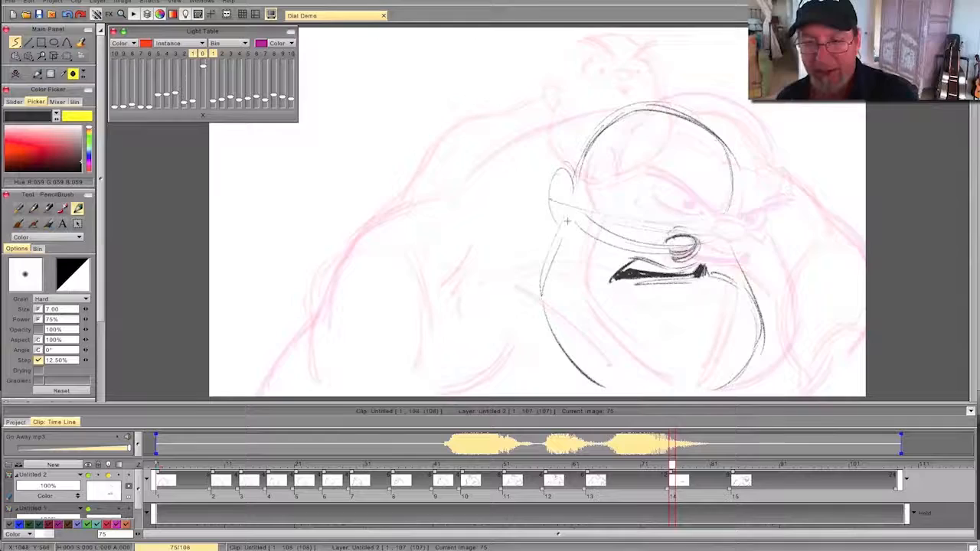
- Draw the two angry slanted eyebrows on the frame 75 head, flipping against the previous drawing
{"action": "key", "text": "Left"}
{"action": "key", "text": "Right"}
{"action": "key", "text": "Left"}
{"action": "key", "text": "Right"}
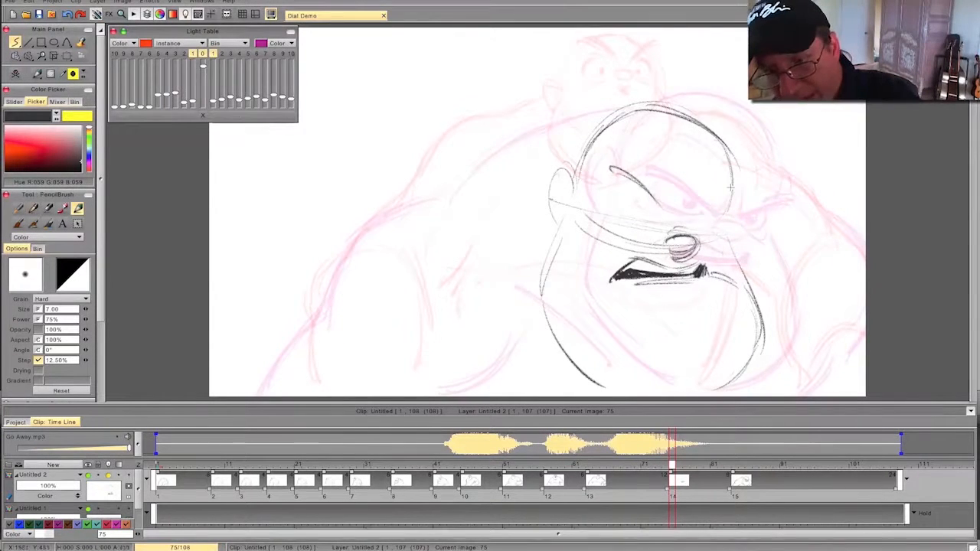
{"action": "left_click_drag", "start_coordinate": [741, 191], "coordinate": [707, 209]}
{"action": "key", "text": "Left"}
{"action": "key", "text": "Right"}
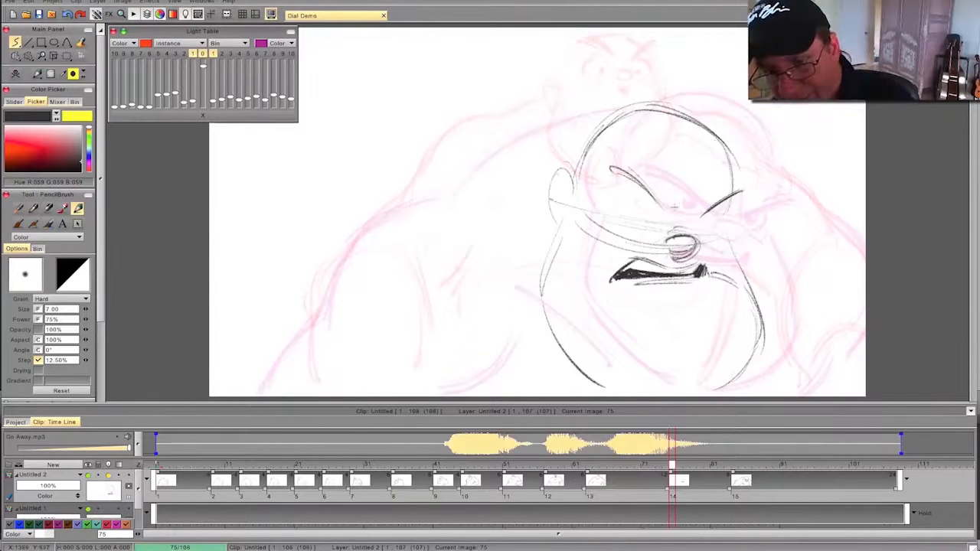
- Add frown creases between the eyebrows, thicken both brows, and darken the nose outline
{"action": "left_click_drag", "start_coordinate": [692, 191], "coordinate": [689, 214]}
{"action": "mouse_move", "coordinate": [752, 182]}
{"action": "left_mouse_down"}
{"action": "mouse_move", "coordinate": [705, 210]}
{"action": "mouse_move", "coordinate": [610, 167]}
{"action": "left_mouse_up"}
{"action": "left_click_drag", "start_coordinate": [659, 206], "coordinate": [606, 165]}
{"action": "left_click_drag", "start_coordinate": [665, 216], "coordinate": [643, 192]}
{"action": "left_click_drag", "start_coordinate": [698, 242], "coordinate": [674, 256]}
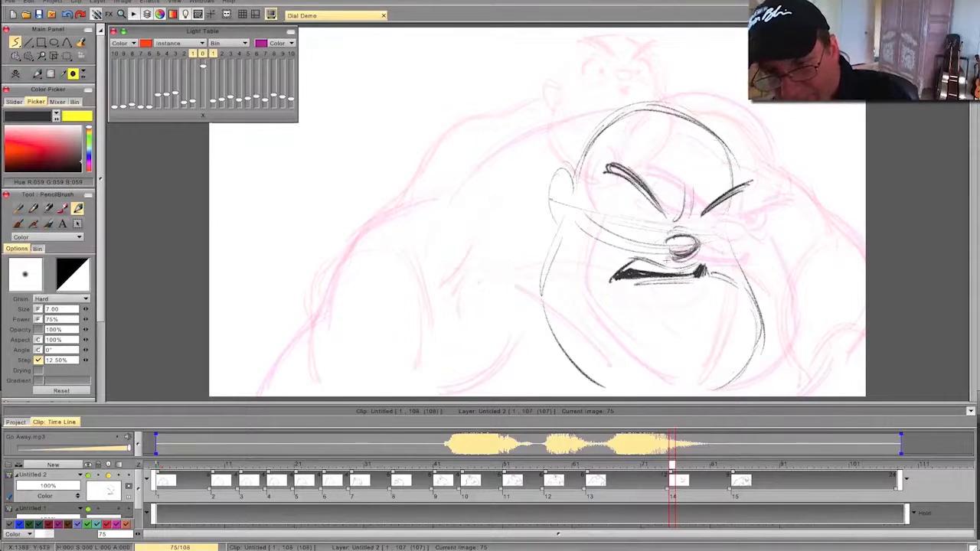
- Draw the eye outlines beneath both eyebrows on frame 75, flipping against the previous drawing
{"action": "key", "text": "Left"}
{"action": "key", "text": "Right"}
{"action": "key", "text": "Left"}
{"action": "key", "text": "Right"}
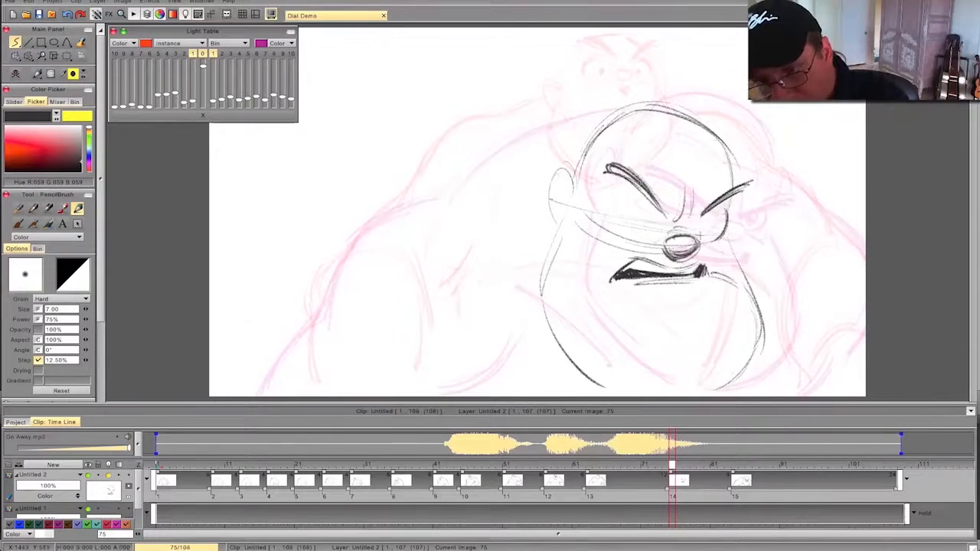
{"action": "left_click_drag", "start_coordinate": [651, 237], "coordinate": [610, 225]}
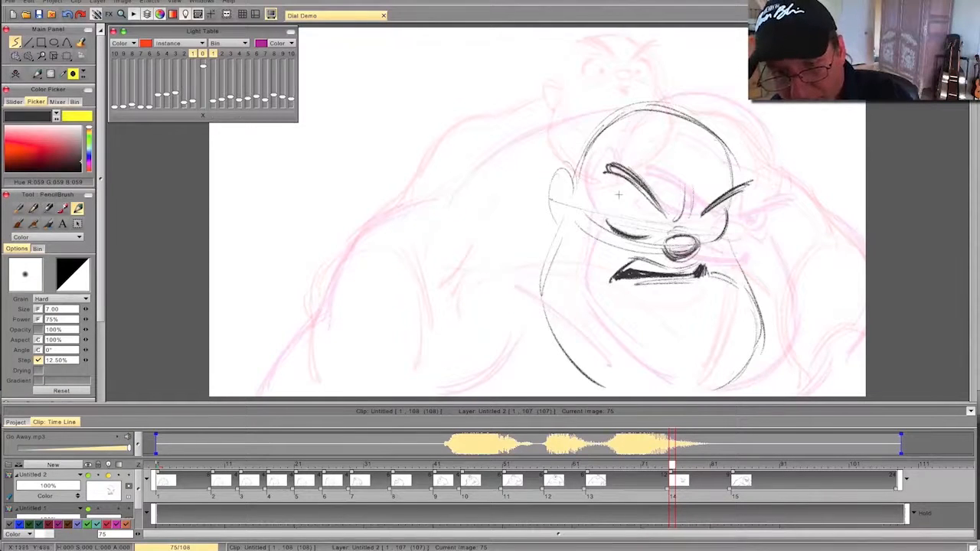
{"action": "left_click_drag", "start_coordinate": [624, 192], "coordinate": [609, 220]}
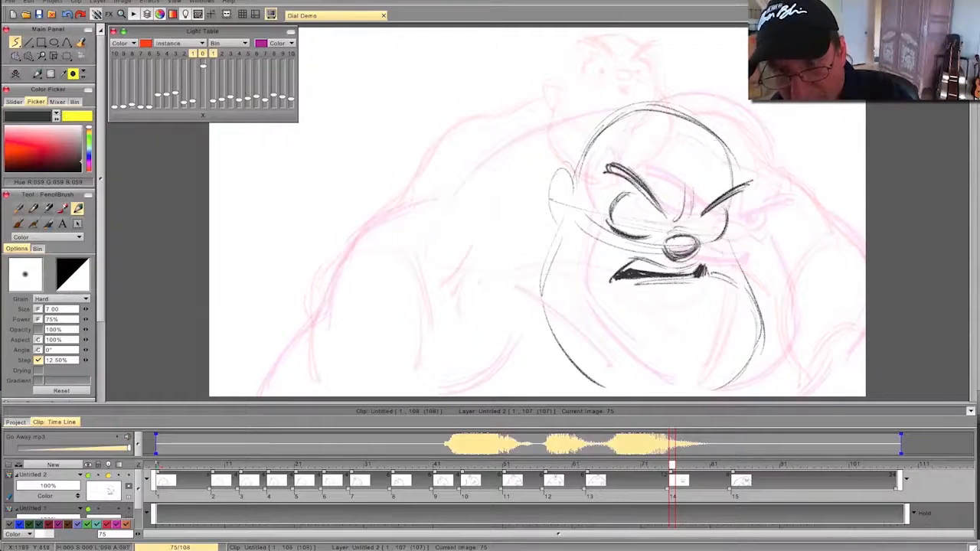
- Draw the dark pupils in both eyes on frame 75, flipping against the previous drawing
{"action": "key", "text": "Left"}
{"action": "key", "text": "Right"}
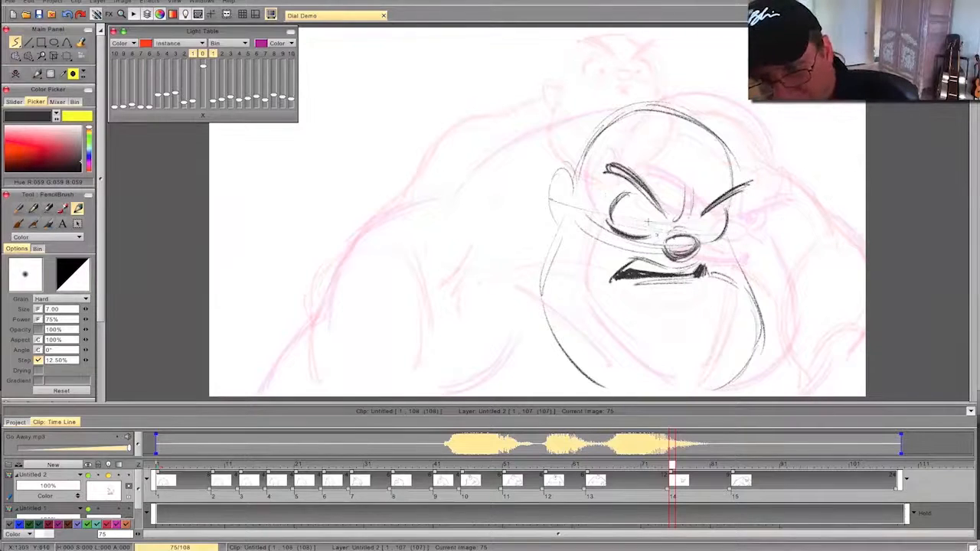
{"action": "left_click_drag", "start_coordinate": [649, 222], "coordinate": [651, 219]}
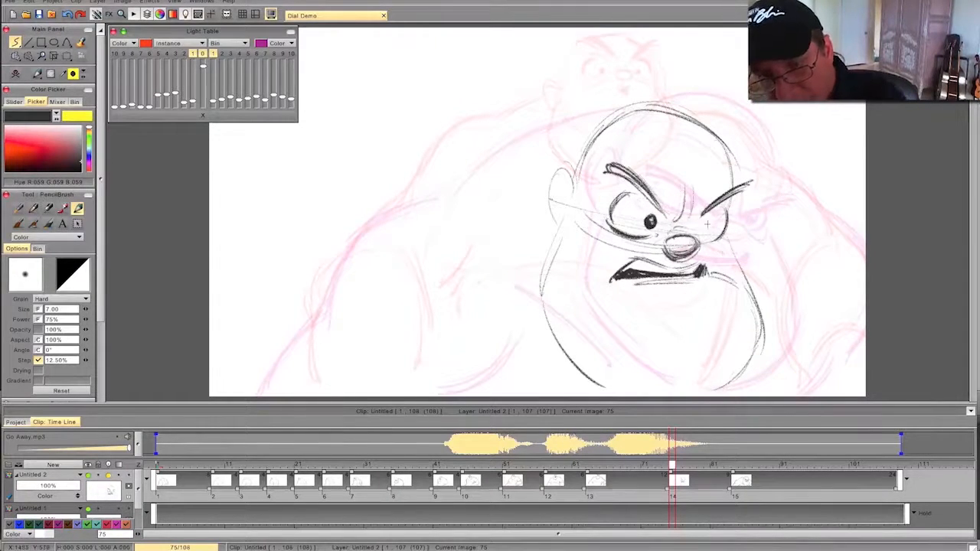
{"action": "left_click_drag", "start_coordinate": [705, 226], "coordinate": [706, 228]}
{"action": "key", "text": "Left"}
{"action": "key", "text": "Right"}
{"action": "key", "text": "Left"}
{"action": "key", "text": "Right"}
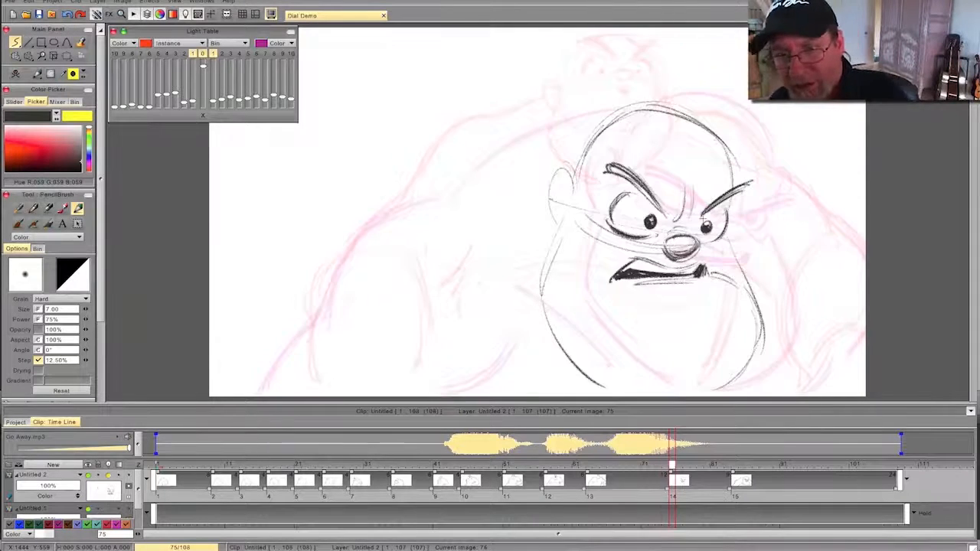
- Darken the far cheek and jaw outline and thicken the near eyebrow on the frame 75 head, flipping to compare
{"action": "mouse_move", "coordinate": [731, 248]}
{"action": "left_mouse_down"}
{"action": "mouse_move", "coordinate": [763, 341]}
{"action": "mouse_move", "coordinate": [714, 387]}
{"action": "left_mouse_up"}
{"action": "key", "text": "Left"}
{"action": "key", "text": "Right"}
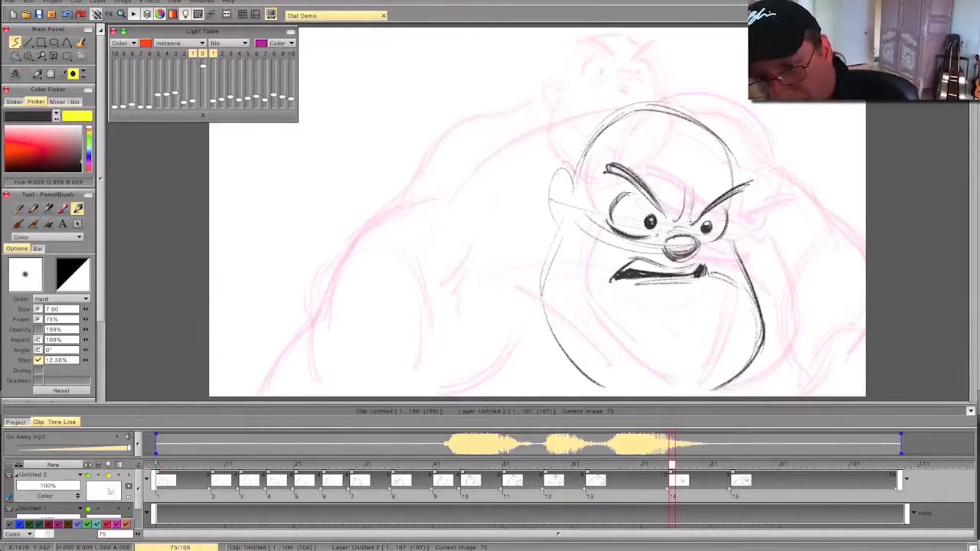
{"action": "left_click_drag", "start_coordinate": [608, 169], "coordinate": [643, 192]}
{"action": "key", "text": "Left"}
{"action": "key", "text": "Right"}
- Add the far temple line and forehead wrinkles above the eyebrows, flipping against the previous drawing
{"action": "left_click_drag", "start_coordinate": [726, 156], "coordinate": [744, 179]}
{"action": "left_click_drag", "start_coordinate": [669, 147], "coordinate": [618, 131]}
{"action": "key", "text": "Left"}
{"action": "key", "text": "Right"}
- Retime drawing 14 earlier on the timeline so it starts at frame 71, flipping through the neighbouring drawings
{"action": "mouse_move", "coordinate": [634, 469]}
{"action": "left_mouse_down"}
{"action": "mouse_move", "coordinate": [470, 468]}
{"action": "mouse_move", "coordinate": [758, 474]}
{"action": "mouse_move", "coordinate": [796, 466]}
{"action": "mouse_move", "coordinate": [604, 467]}
{"action": "mouse_move", "coordinate": [789, 474]}
{"action": "mouse_move", "coordinate": [558, 469]}
{"action": "mouse_move", "coordinate": [650, 469]}
{"action": "mouse_move", "coordinate": [720, 485]}
{"action": "mouse_move", "coordinate": [754, 474]}
{"action": "mouse_move", "coordinate": [558, 470]}
{"action": "mouse_move", "coordinate": [680, 481]}
{"action": "mouse_move", "coordinate": [603, 468]}
{"action": "mouse_move", "coordinate": [708, 474]}
{"action": "mouse_move", "coordinate": [618, 470]}
{"action": "left_mouse_up"}
{"action": "key", "text": "Right"}
{"action": "key", "text": "Right"}
{"action": "key", "text": "Right"}
{"action": "key", "text": "Right"}
{"action": "key", "text": "Right"}
{"action": "key", "text": "Left"}
{"action": "key", "text": "Left"}
{"action": "key", "text": "Left"}
{"action": "key", "text": "Left"}
{"action": "key", "text": "Left"}
{"action": "key", "text": "Left"}
{"action": "key", "text": "Left"}
{"action": "key", "text": "Left"}
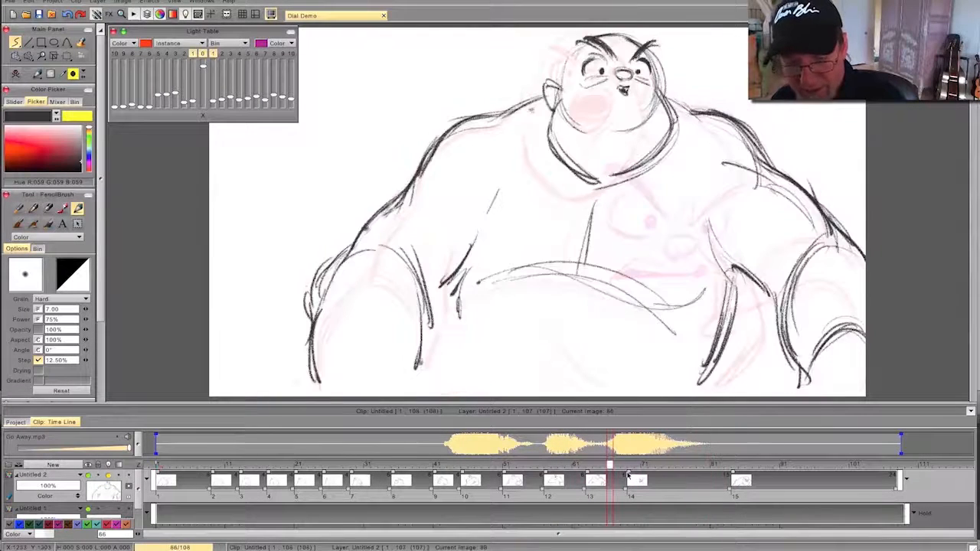
{"action": "mouse_move", "coordinate": [610, 464]}
{"action": "left_mouse_down"}
{"action": "mouse_move", "coordinate": [506, 469]}
{"action": "mouse_move", "coordinate": [752, 478]}
{"action": "mouse_move", "coordinate": [621, 474]}
{"action": "mouse_move", "coordinate": [693, 475]}
{"action": "mouse_move", "coordinate": [644, 482]}
{"action": "left_mouse_up"}
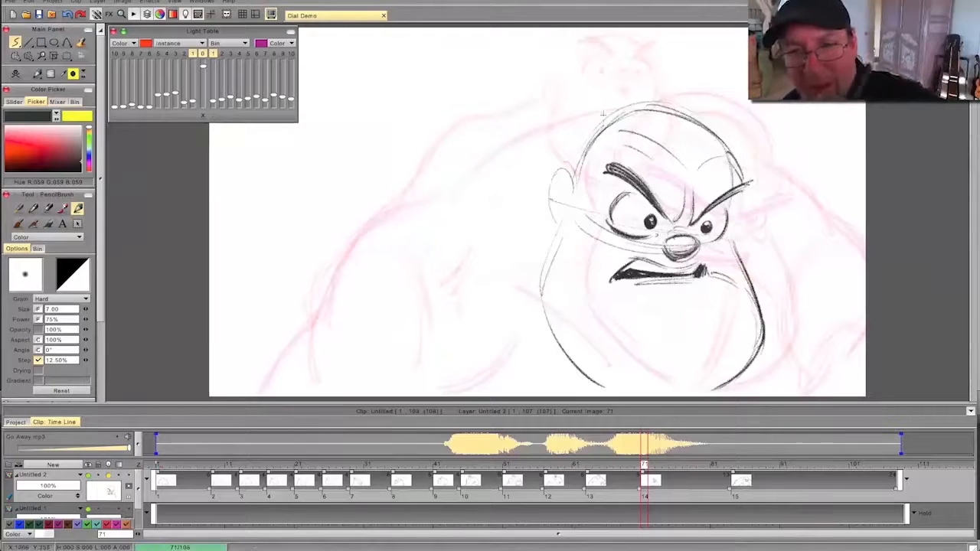
- Draw the near shoulder and upper arm outline on frame 71, from behind the head down to the elbow
{"action": "mouse_move", "coordinate": [608, 112]}
{"action": "left_mouse_down"}
{"action": "mouse_move", "coordinate": [482, 157]}
{"action": "mouse_move", "coordinate": [417, 197]}
{"action": "left_mouse_up"}
{"action": "mouse_move", "coordinate": [473, 159]}
{"action": "left_mouse_down"}
{"action": "mouse_move", "coordinate": [352, 243]}
{"action": "mouse_move", "coordinate": [326, 319]}
{"action": "mouse_move", "coordinate": [284, 352]}
{"action": "left_mouse_up"}
{"action": "left_click_drag", "start_coordinate": [333, 283], "coordinate": [274, 385]}
{"action": "key", "text": "Left"}
{"action": "key", "text": "Right"}
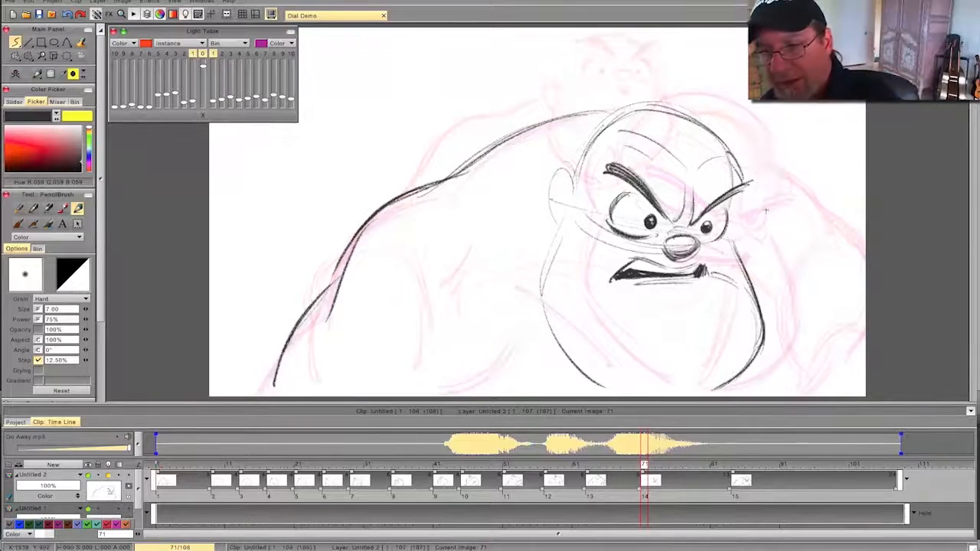
- Draw the far shoulder outline sloping from the temple to the canvas edge on frame 71
{"action": "mouse_move", "coordinate": [643, 466]}
{"action": "left_mouse_down"}
{"action": "mouse_move", "coordinate": [756, 465]}
{"action": "mouse_move", "coordinate": [623, 465]}
{"action": "mouse_move", "coordinate": [646, 466]}
{"action": "left_mouse_up"}
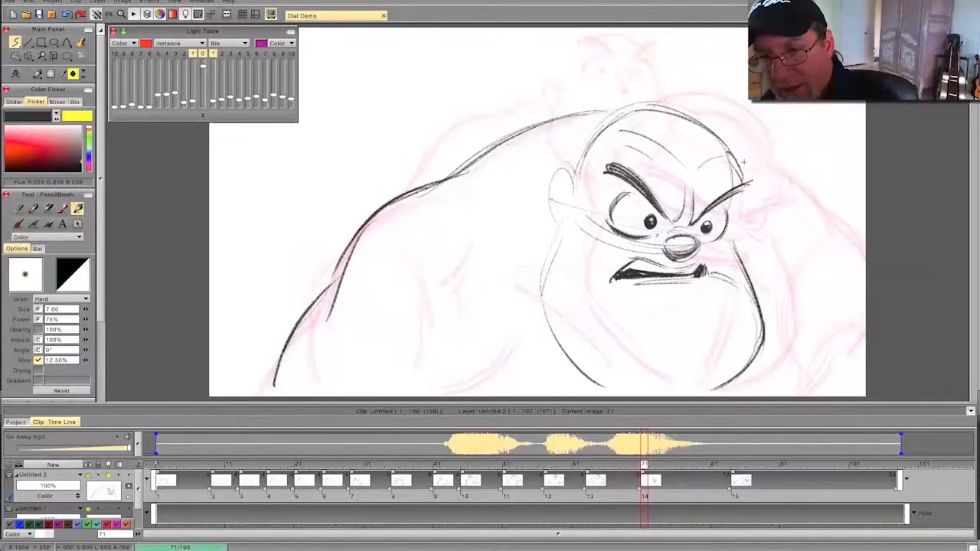
{"action": "mouse_move", "coordinate": [731, 151]}
{"action": "left_mouse_down"}
{"action": "mouse_move", "coordinate": [796, 206]}
{"action": "mouse_move", "coordinate": [838, 219]}
{"action": "mouse_move", "coordinate": [864, 252]}
{"action": "left_mouse_up"}
{"action": "left_click_drag", "start_coordinate": [781, 189], "coordinate": [856, 256]}
{"action": "key", "text": "Left"}
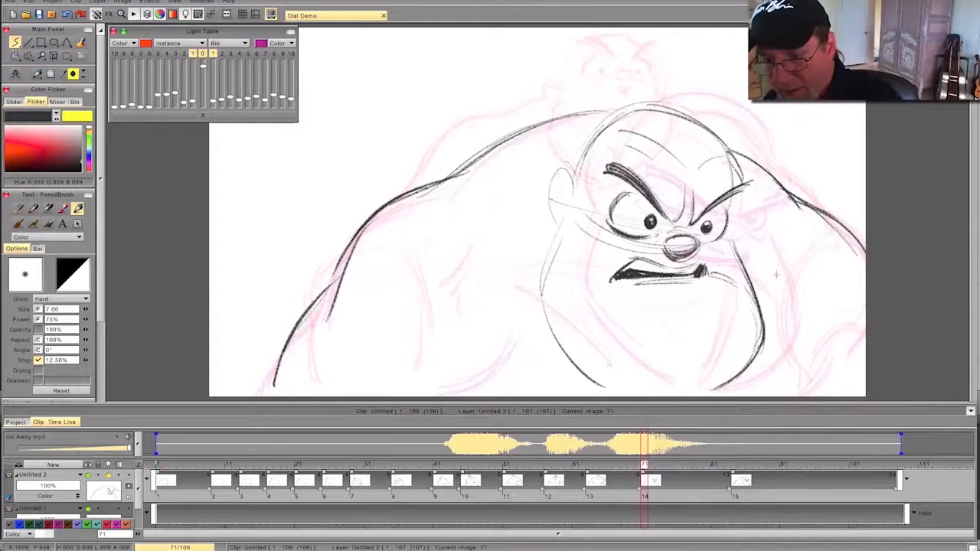
{"action": "mouse_move", "coordinate": [647, 467]}
{"action": "left_mouse_down"}
{"action": "mouse_move", "coordinate": [751, 469]}
{"action": "mouse_move", "coordinate": [644, 467]}
{"action": "left_mouse_up"}
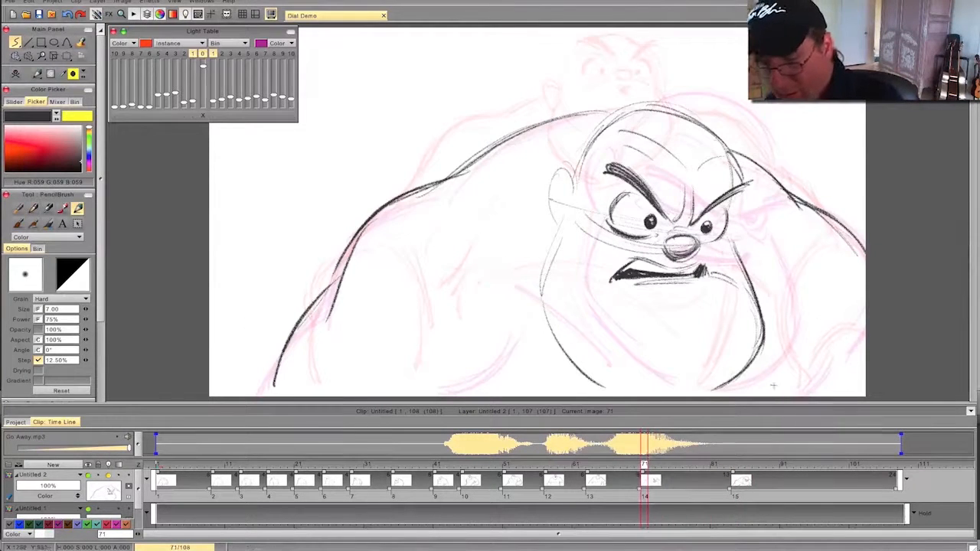
- Draw the curved creases on both sides of the chin and darken the jaw line below the ear on frame 71
{"action": "left_click_drag", "start_coordinate": [808, 338], "coordinate": [767, 397]}
{"action": "mouse_move", "coordinate": [812, 341]}
{"action": "left_mouse_down"}
{"action": "mouse_move", "coordinate": [768, 397]}
{"action": "mouse_move", "coordinate": [768, 414]}
{"action": "left_mouse_up"}
{"action": "key", "text": "Left"}
{"action": "key", "text": "Right"}
{"action": "left_click_drag", "start_coordinate": [564, 242], "coordinate": [587, 373]}
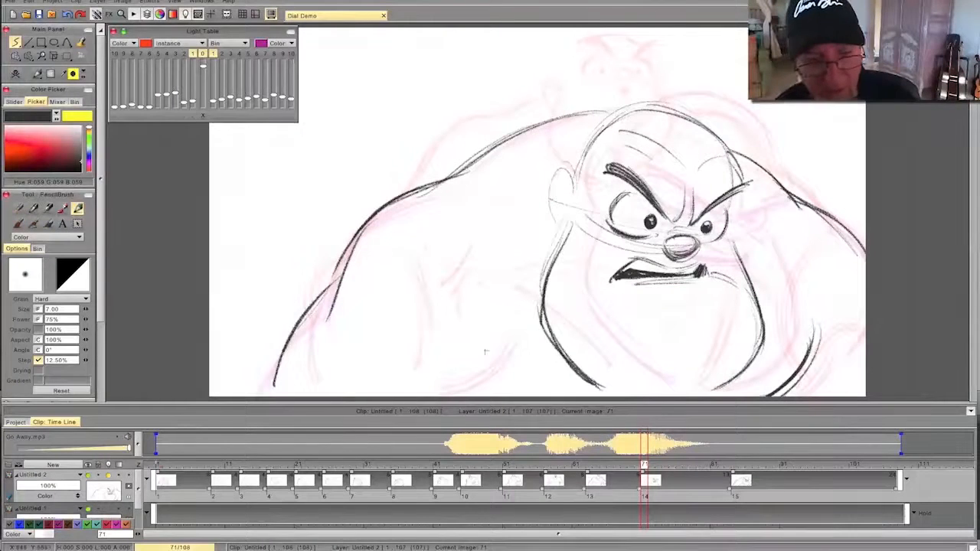
{"action": "left_click_drag", "start_coordinate": [492, 320], "coordinate": [413, 384]}
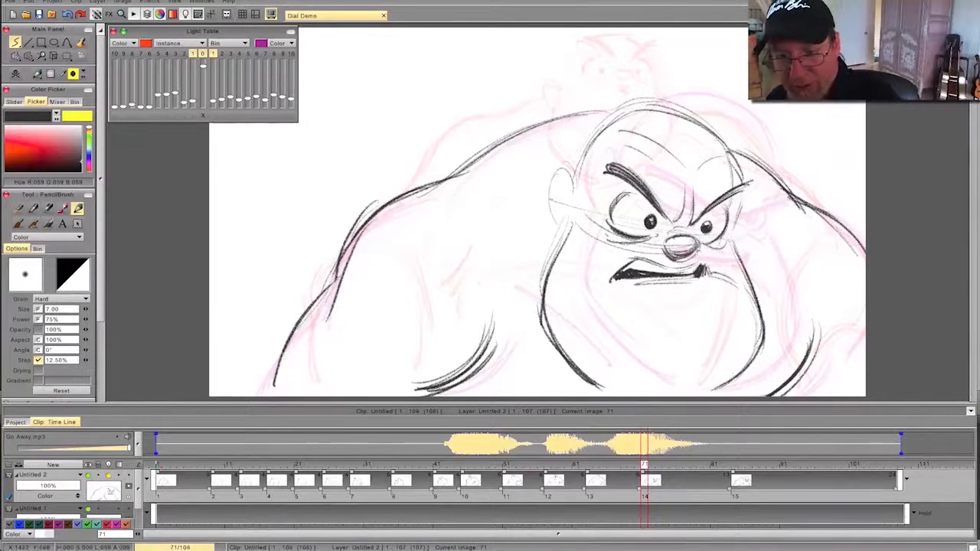
{"action": "key", "text": "Left"}
{"action": "key", "text": "Right"}
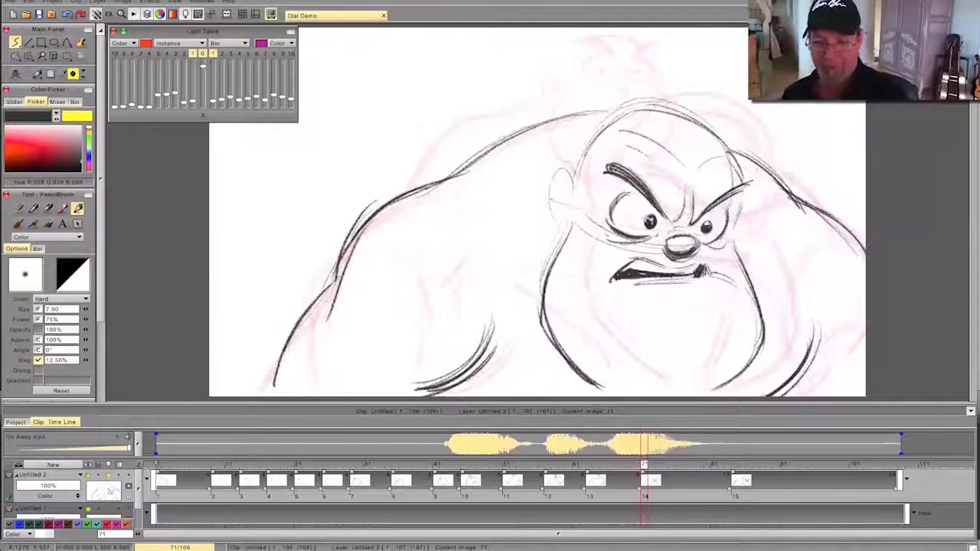
- Flip through the neighbouring drawings and play back the whole animation to check the new pose's timing
{"action": "key", "text": "Left"}
{"action": "key", "text": "Left"}
{"action": "key", "text": "Left"}
{"action": "key", "text": "Left"}
{"action": "key", "text": "Left"}
{"action": "key", "text": "Left"}
{"action": "key", "text": "Left"}
{"action": "key", "text": "Left"}
{"action": "key", "text": "Left"}
{"action": "key", "text": "Left"}
{"action": "key", "text": "Left"}
{"action": "key", "text": "Left"}
{"action": "key", "text": "Left"}
{"action": "key", "text": "Left"}
{"action": "key", "text": "Left"}
{"action": "key", "text": "Left"}
{"action": "key", "text": "Left"}
{"action": "key", "text": "Left"}
{"action": "key", "text": "Left"}
{"action": "key", "text": "Left"}
{"action": "key", "text": "Right"}
{"action": "key", "text": "Right"}
{"action": "key", "text": "Right"}
{"action": "key", "text": "Right"}
{"action": "key", "text": "Right"}
{"action": "key", "text": "Right"}
{"action": "key", "text": "Right"}
{"action": "key", "text": "Right"}
{"action": "key", "text": "Right"}
{"action": "key", "text": "Right"}
{"action": "key", "text": "Right"}
{"action": "key", "text": "Right"}
{"action": "key", "text": "Right"}
{"action": "key", "text": "Right"}
{"action": "key", "text": "Right"}
{"action": "key", "text": "Right"}
{"action": "key", "text": "Right"}
{"action": "key", "text": "Right"}
{"action": "key", "text": "Right"}
{"action": "key", "text": "Right"}
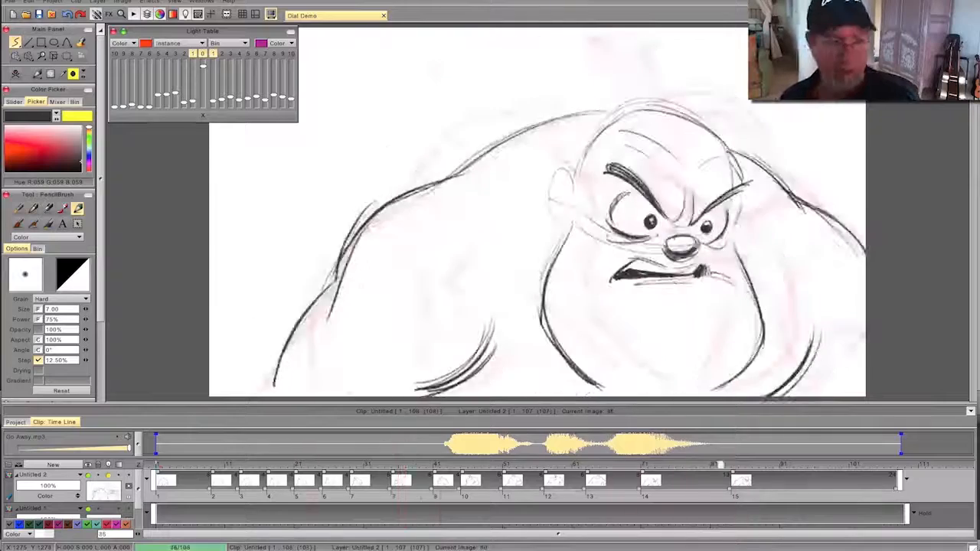
{"action": "key", "text": "Left"}
{"action": "key", "text": "Left"}
{"action": "key", "text": "Left"}
{"action": "key", "text": "Left"}
{"action": "key", "text": "Left"}
{"action": "key", "text": "Left"}
{"action": "key", "text": "Left"}
{"action": "key", "text": "Left"}
{"action": "key", "text": "Left"}
{"action": "key", "text": "Left"}
{"action": "key", "text": "Left"}
{"action": "key", "text": "Left"}
{"action": "key", "text": "Left"}
{"action": "key", "text": "Left"}
{"action": "key", "text": "Left"}
{"action": "key", "text": "Left"}
{"action": "key", "text": "Left"}
{"action": "key", "text": "Left"}
{"action": "key", "text": "Left"}
{"action": "key", "text": "Left"}
{"action": "left_click_drag", "start_coordinate": [101, 316], "coordinate": [98, 406]}
{"action": "left_click", "coordinate": [37, 332]}
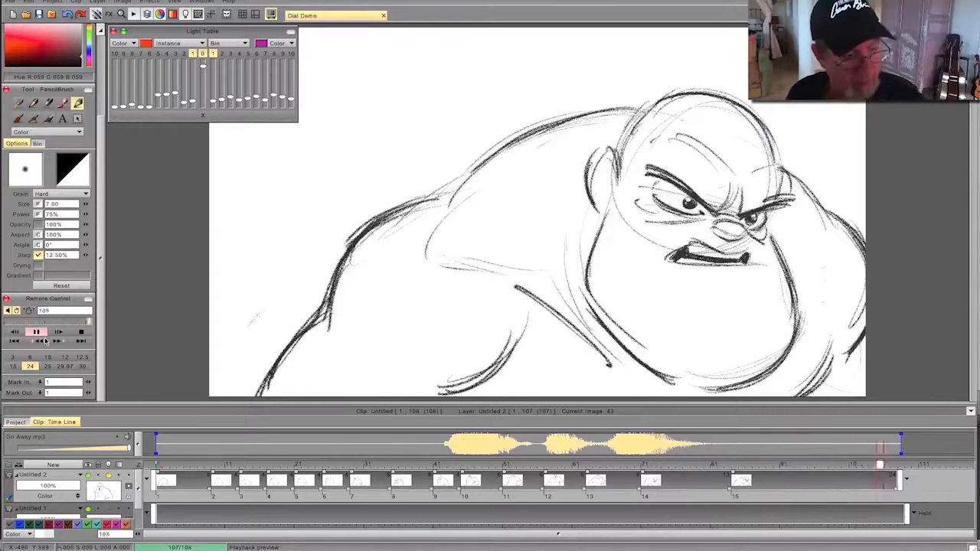
{"action": "left_click", "coordinate": [37, 333]}
- Lengthen drawing 7's hold so the layer ends at frame 115, and shift the sound clip later to match
{"action": "mouse_move", "coordinate": [216, 465]}
{"action": "left_mouse_down"}
{"action": "mouse_move", "coordinate": [422, 465]}
{"action": "mouse_move", "coordinate": [344, 464]}
{"action": "mouse_move", "coordinate": [394, 480]}
{"action": "mouse_move", "coordinate": [335, 481]}
{"action": "mouse_move", "coordinate": [372, 484]}
{"action": "left_mouse_up"}
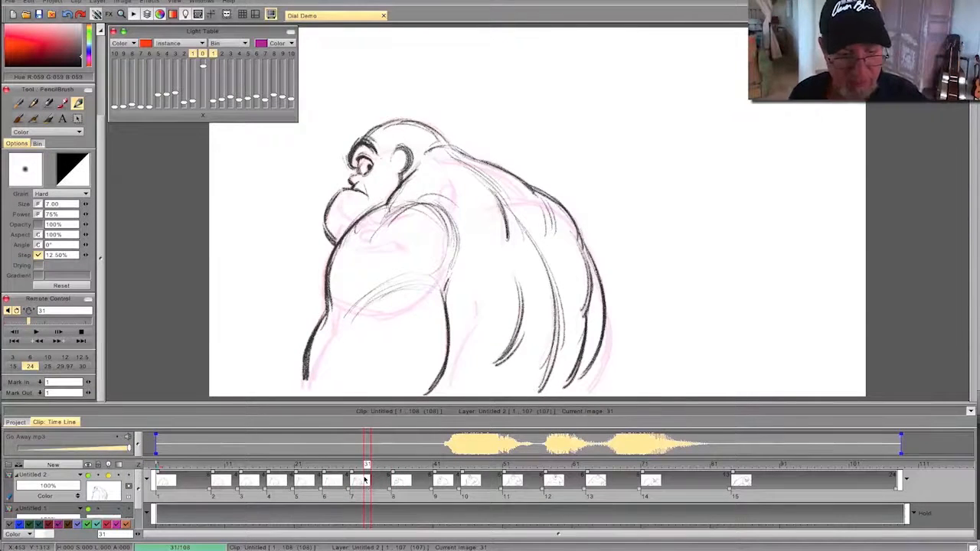
{"action": "scroll", "coordinate": [98, 74], "scroll_direction": "up", "scroll_amount": 3}
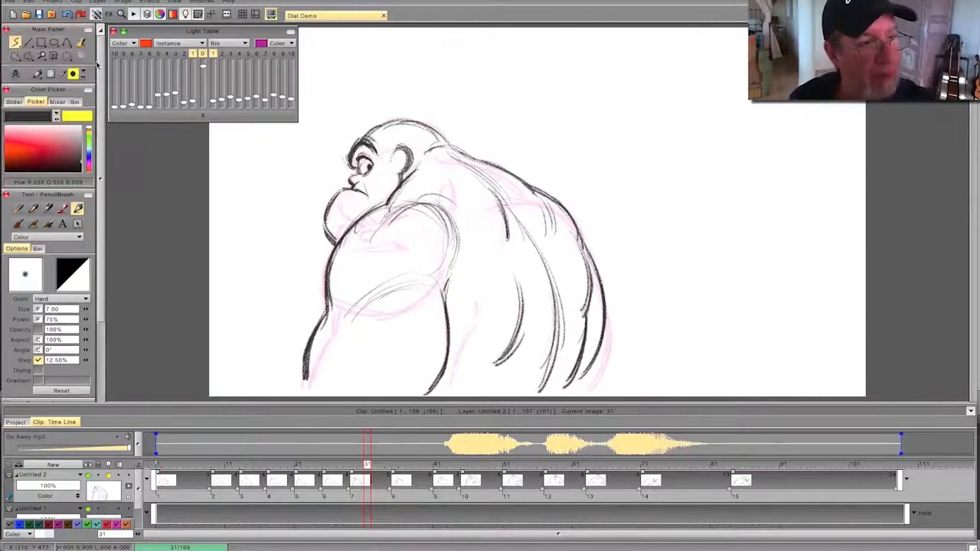
{"action": "mouse_move", "coordinate": [368, 466]}
{"action": "left_mouse_down"}
{"action": "mouse_move", "coordinate": [317, 469]}
{"action": "mouse_move", "coordinate": [408, 473]}
{"action": "mouse_move", "coordinate": [325, 468]}
{"action": "mouse_move", "coordinate": [380, 468]}
{"action": "left_mouse_up"}
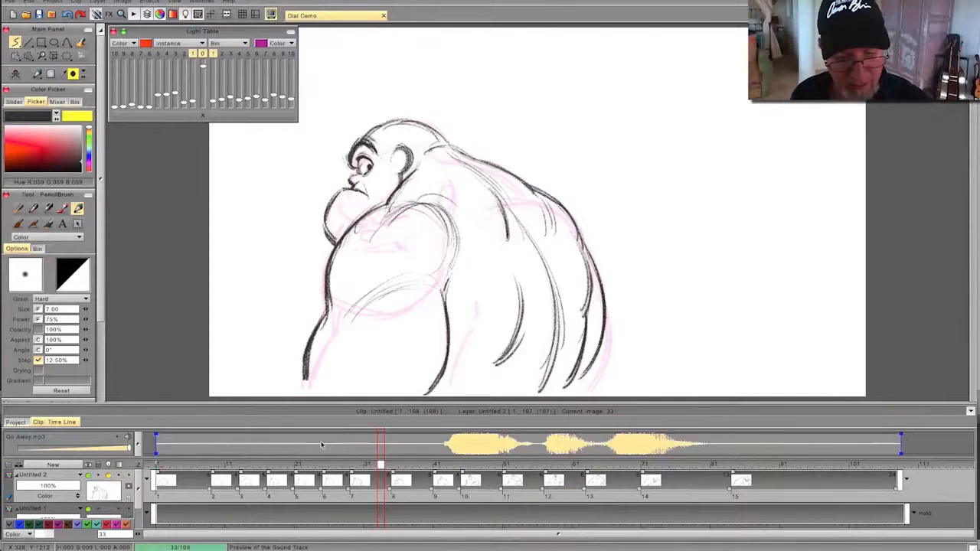
{"action": "left_click_drag", "start_coordinate": [389, 491], "coordinate": [447, 504]}
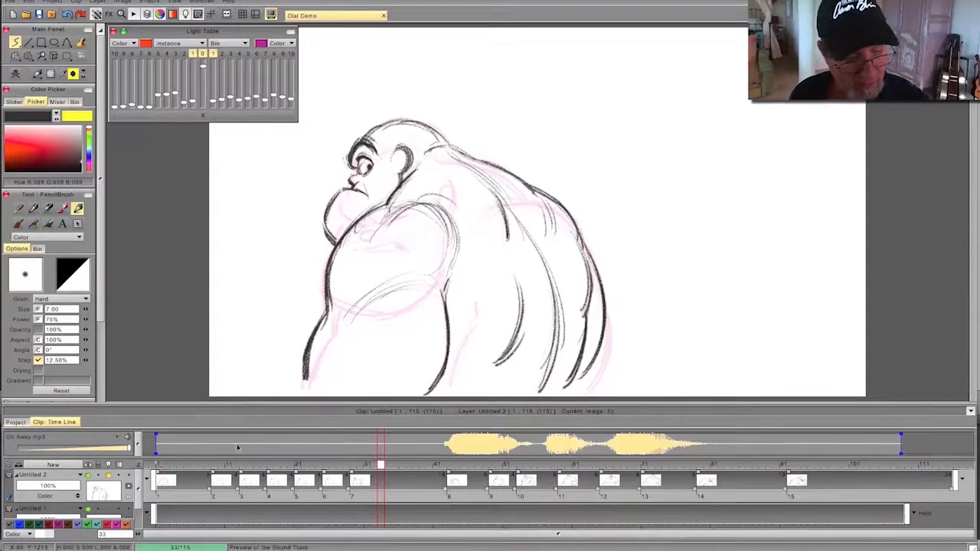
{"action": "left_click_drag", "start_coordinate": [192, 451], "coordinate": [241, 450]}
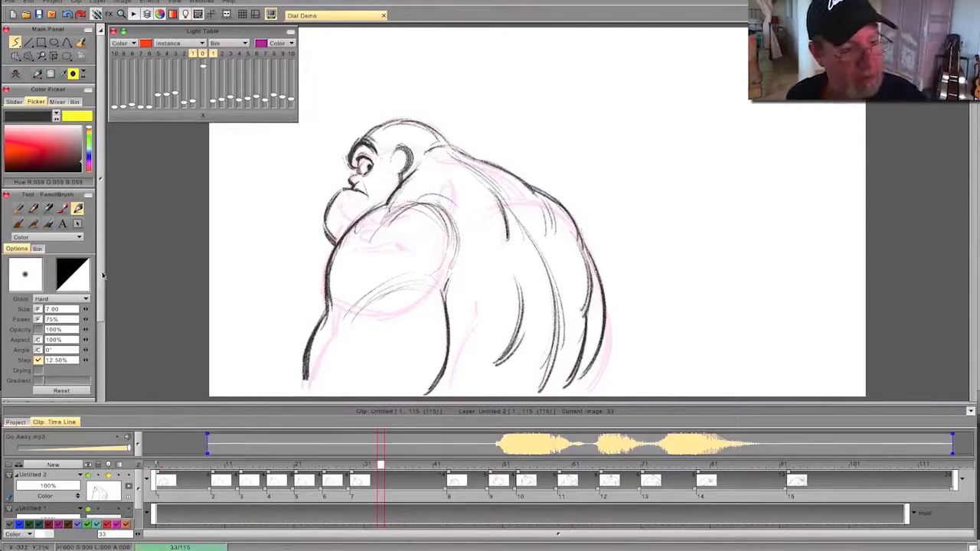
- Play back the retimed animation with the shifted sound
{"action": "scroll", "coordinate": [46, 306], "scroll_direction": "down", "scroll_amount": 4}
{"action": "left_click", "coordinate": [36, 332]}
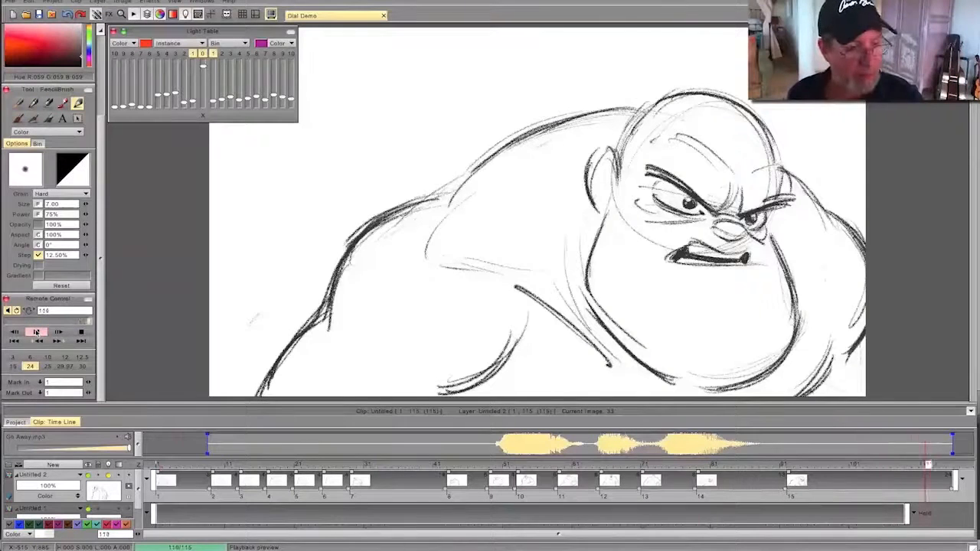
{"action": "left_click", "coordinate": [36, 332]}
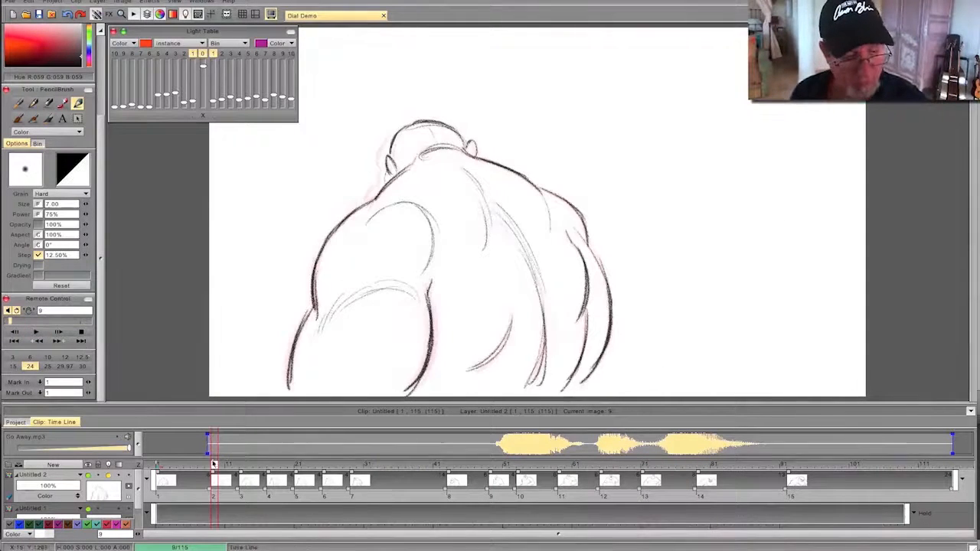
- Create a blank drawing at frame 38 within drawing 7's hold and move its start to frame 39
{"action": "mouse_move", "coordinate": [213, 464]}
{"action": "left_mouse_down"}
{"action": "mouse_move", "coordinate": [422, 464]}
{"action": "mouse_move", "coordinate": [505, 490]}
{"action": "mouse_move", "coordinate": [357, 488]}
{"action": "mouse_move", "coordinate": [551, 489]}
{"action": "mouse_move", "coordinate": [283, 490]}
{"action": "mouse_move", "coordinate": [529, 494]}
{"action": "mouse_move", "coordinate": [315, 496]}
{"action": "mouse_move", "coordinate": [429, 490]}
{"action": "mouse_move", "coordinate": [367, 490]}
{"action": "mouse_move", "coordinate": [416, 488]}
{"action": "left_mouse_up"}
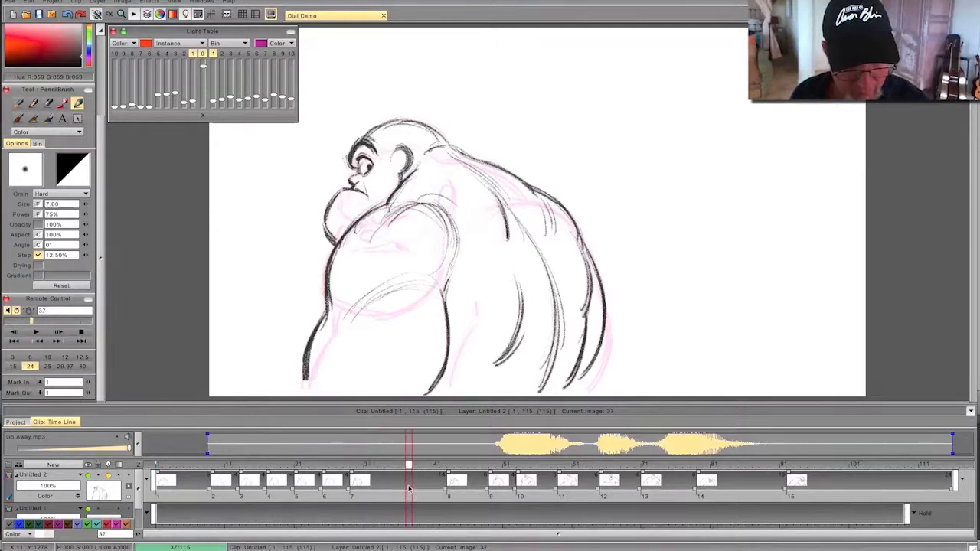
{"action": "left_click_drag", "start_coordinate": [403, 465], "coordinate": [416, 469]}
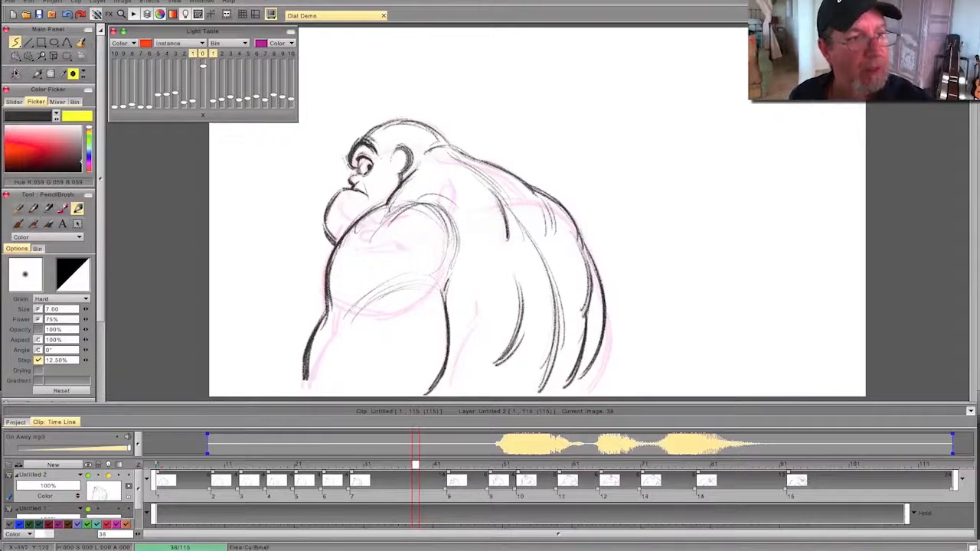
{"action": "left_click", "coordinate": [14, 74]}
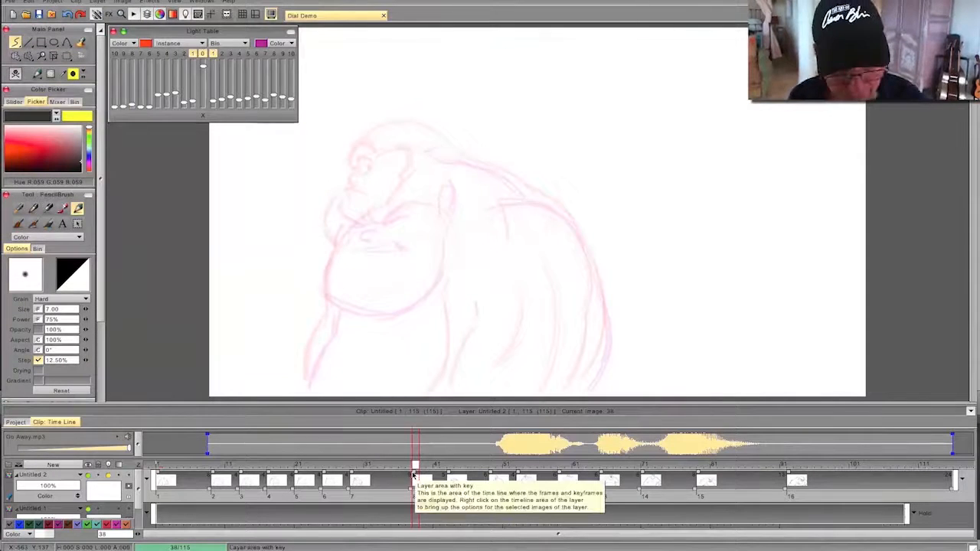
{"action": "left_click_drag", "start_coordinate": [414, 474], "coordinate": [421, 474]}
{"action": "key", "text": "Right"}
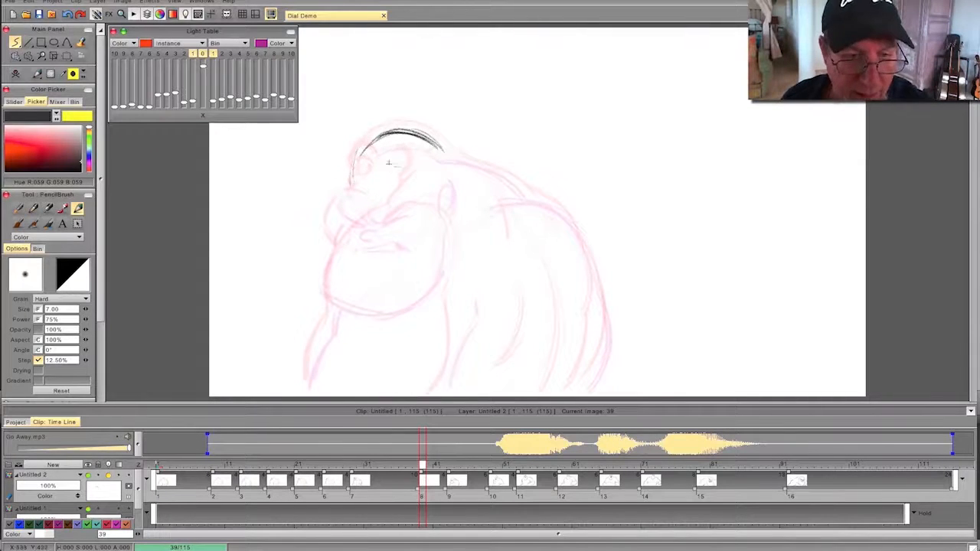
- Sketch the lowered head's brow and neck, the upper back, and the near shoulder and rear arm contour on frame 39
{"action": "left_click_drag", "start_coordinate": [399, 167], "coordinate": [368, 191]}
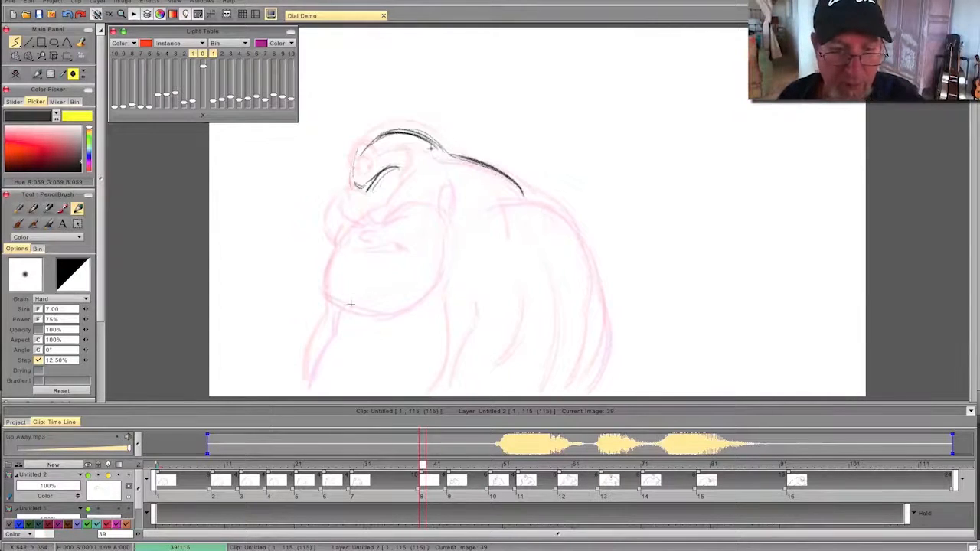
{"action": "left_click_drag", "start_coordinate": [463, 211], "coordinate": [382, 222]}
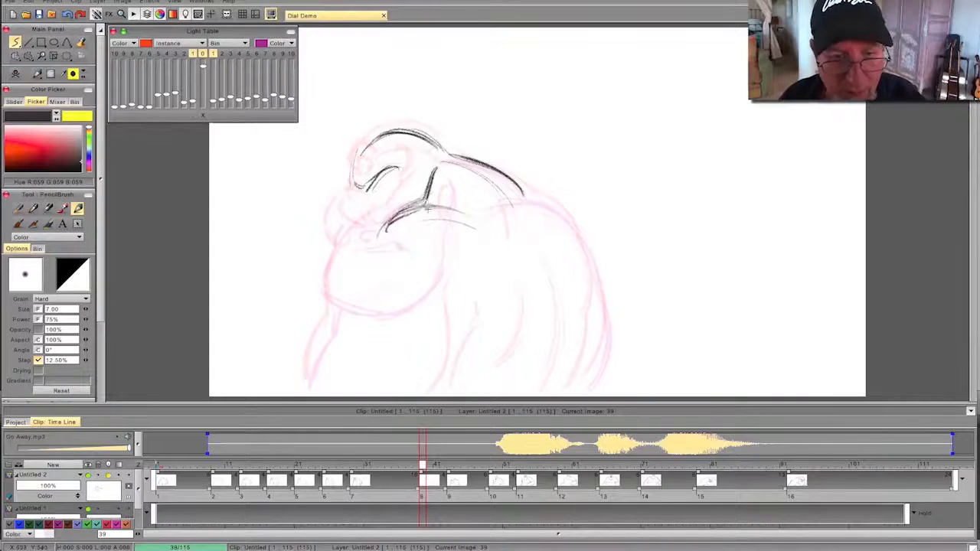
{"action": "mouse_move", "coordinate": [440, 214]}
{"action": "left_mouse_down"}
{"action": "mouse_move", "coordinate": [492, 258]}
{"action": "mouse_move", "coordinate": [480, 239]}
{"action": "mouse_move", "coordinate": [497, 288]}
{"action": "left_mouse_up"}
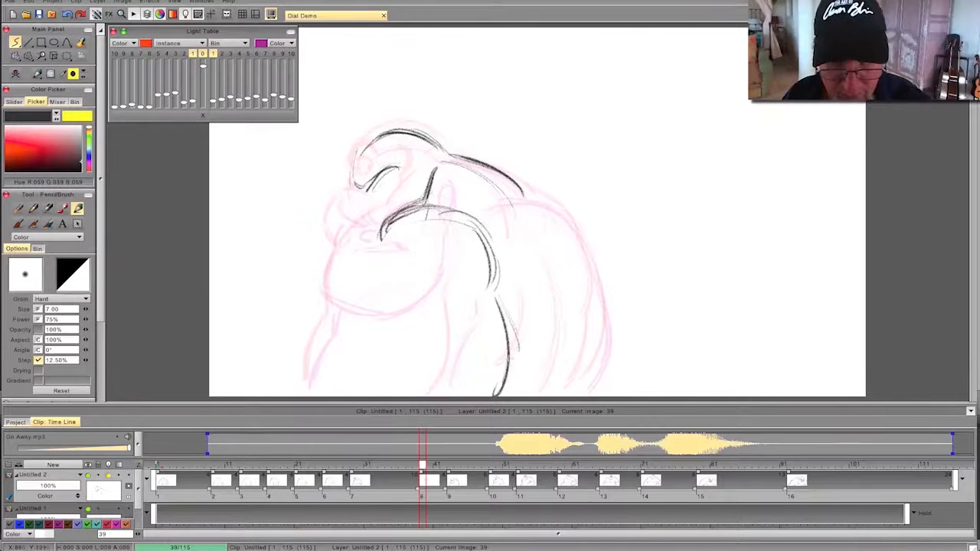
{"action": "left_click_drag", "start_coordinate": [498, 304], "coordinate": [474, 225]}
{"action": "key", "text": "Left"}
{"action": "key", "text": "Right"}
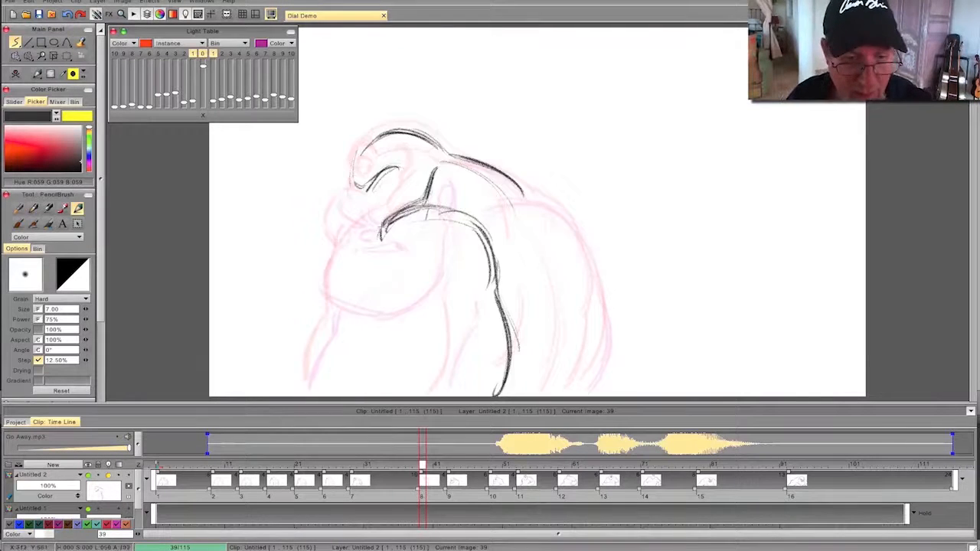
- Draw the front outline of the near arm and the curved elbow crease on frame 39, flipping against the previous drawing
{"action": "key", "text": "Left"}
{"action": "key", "text": "Right"}
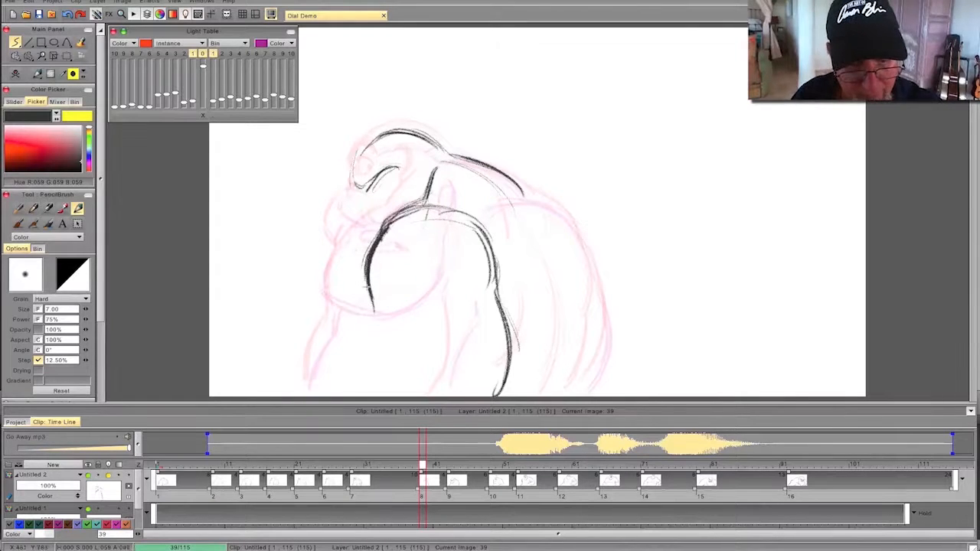
{"action": "left_click_drag", "start_coordinate": [369, 320], "coordinate": [351, 389]}
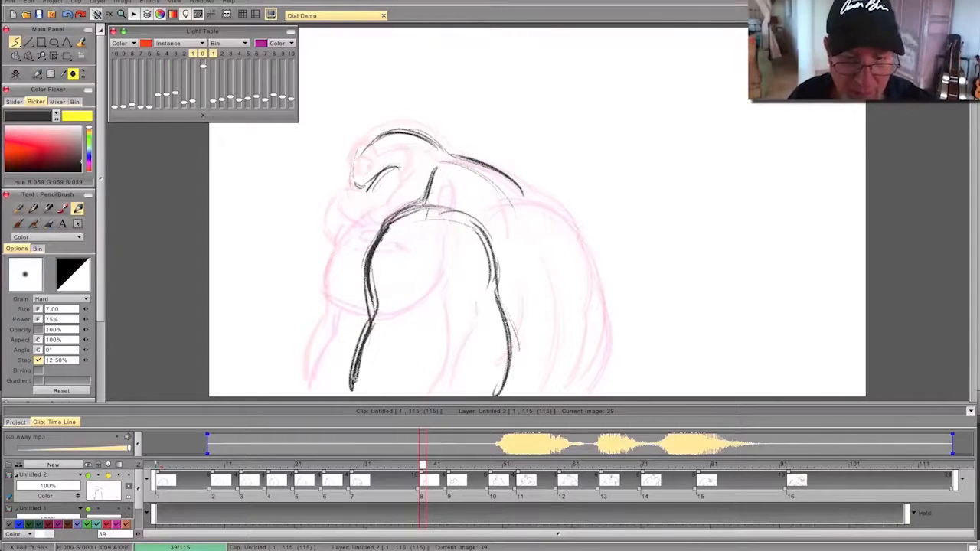
{"action": "left_click_drag", "start_coordinate": [419, 334], "coordinate": [487, 309]}
{"action": "key", "text": "Left"}
{"action": "key", "text": "Right"}
{"action": "key", "text": "Left"}
{"action": "key", "text": "Right"}
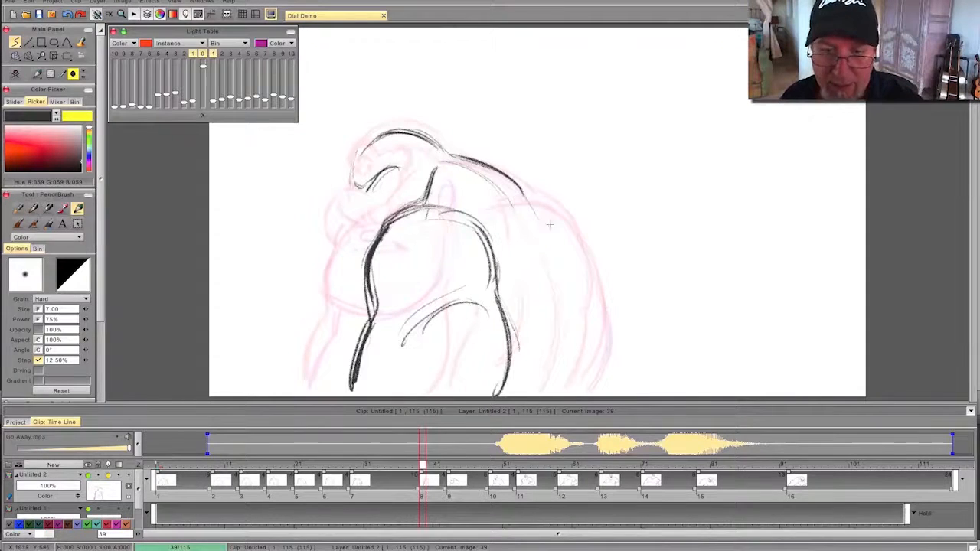
- Draw the long curved contours of the back on frame 39 and darken the upper back edge, flipping to compare
{"action": "left_click_drag", "start_coordinate": [533, 219], "coordinate": [554, 384]}
{"action": "left_click_drag", "start_coordinate": [563, 243], "coordinate": [587, 389]}
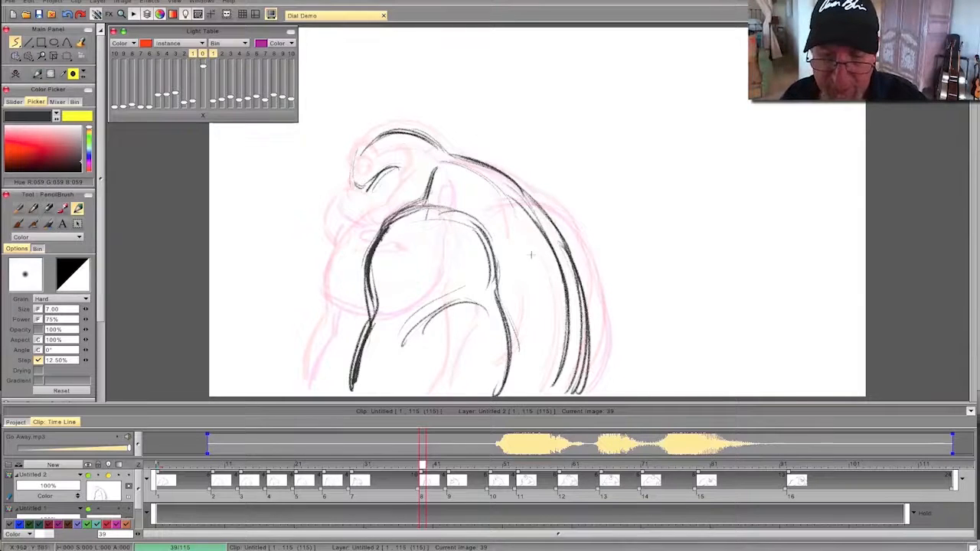
{"action": "key", "text": "Left"}
{"action": "key", "text": "Right"}
{"action": "key", "text": "Left"}
{"action": "key", "text": "Right"}
{"action": "mouse_move", "coordinate": [517, 184]}
{"action": "left_mouse_down"}
{"action": "mouse_move", "coordinate": [553, 216]}
{"action": "mouse_move", "coordinate": [568, 258]}
{"action": "mouse_move", "coordinate": [568, 243]}
{"action": "left_mouse_up"}
{"action": "key", "text": "Left"}
{"action": "key", "text": "Right"}
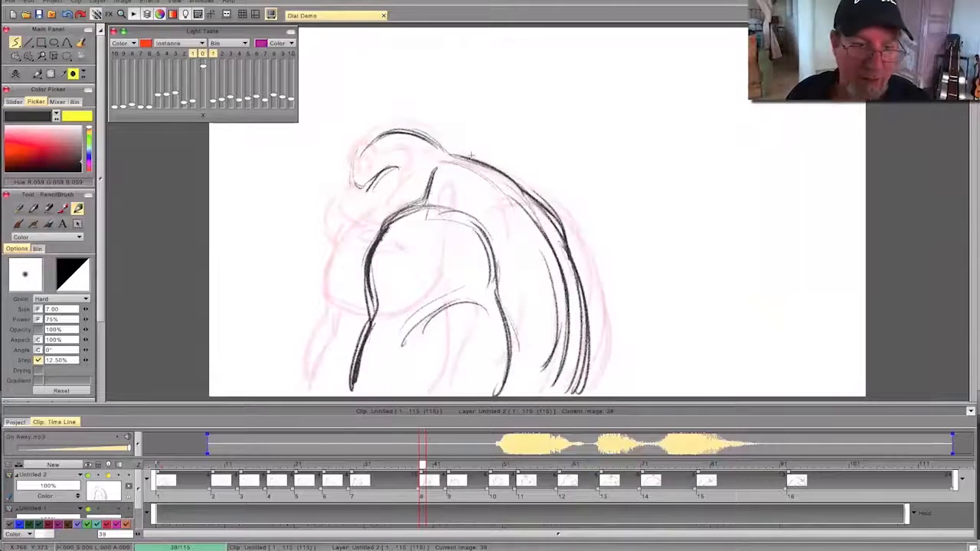
- Redraw the brow crease and sketch the small nose on the frame 39 head, flipping against the previous drawing
{"action": "key", "text": "Left"}
{"action": "key", "text": "Right"}
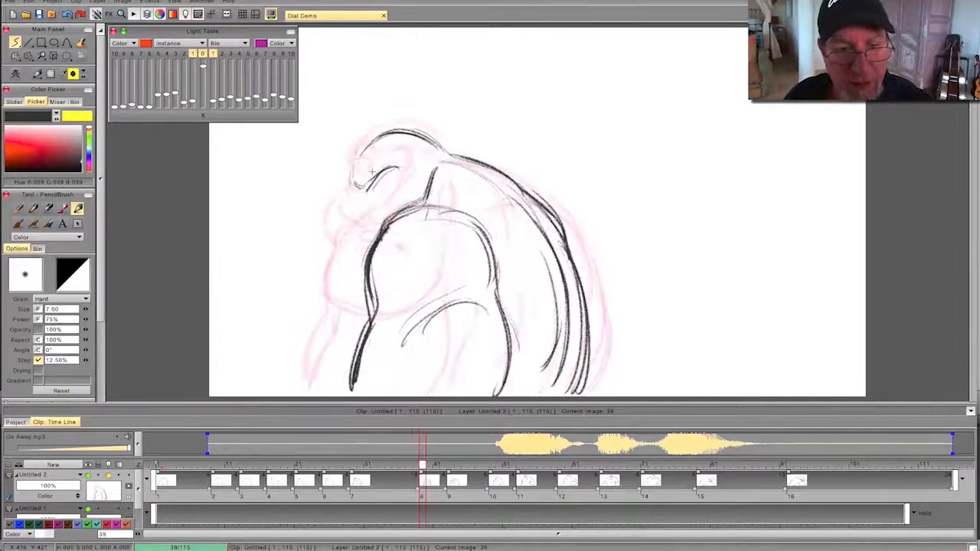
{"action": "key", "text": "Left"}
{"action": "key", "text": "Right"}
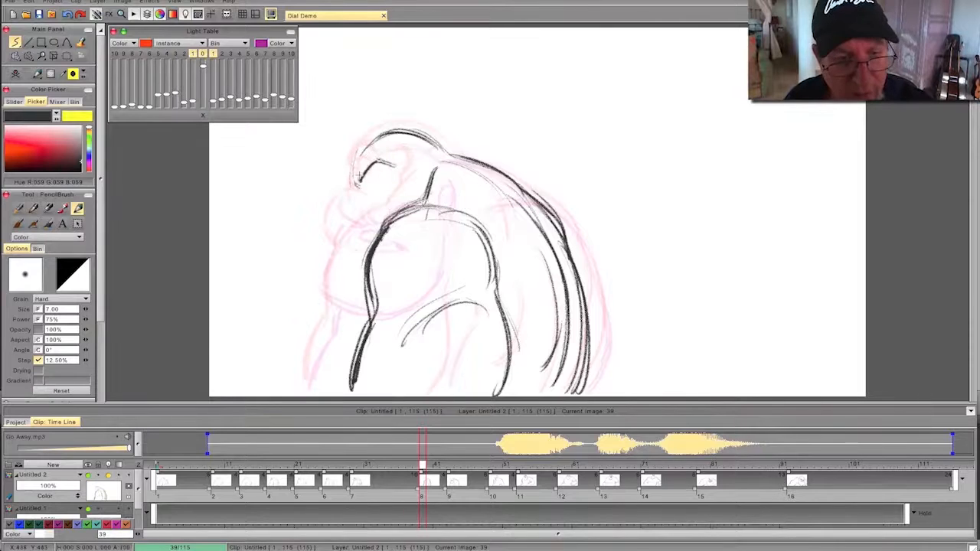
{"action": "key", "text": "Left"}
{"action": "key", "text": "Right"}
{"action": "key", "text": "Left"}
{"action": "key", "text": "Right"}
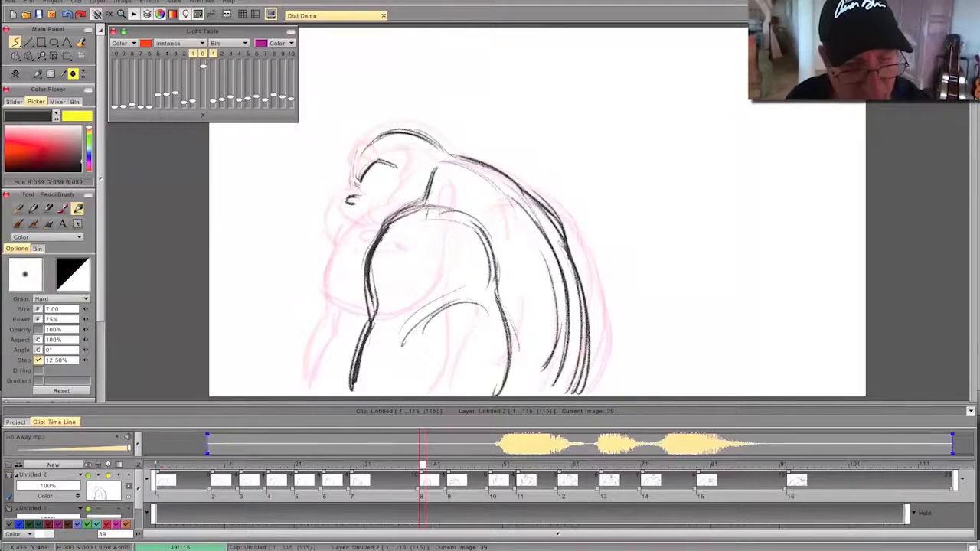
- Draw the narrowed near eye with its lid and pupil on frame 39, flipping against the neighbouring drawings
{"action": "key", "text": "Left"}
{"action": "key", "text": "Right"}
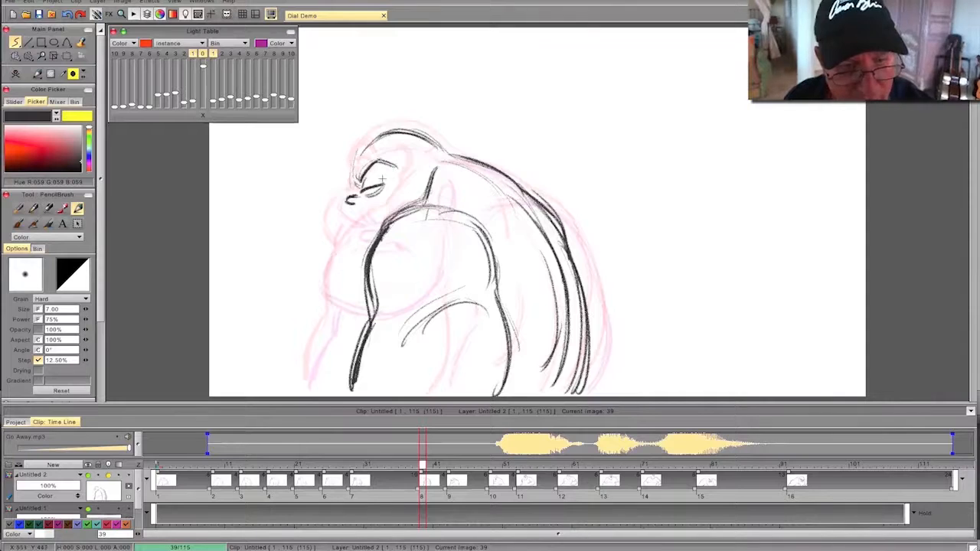
{"action": "key", "text": "Left"}
{"action": "key", "text": "Right"}
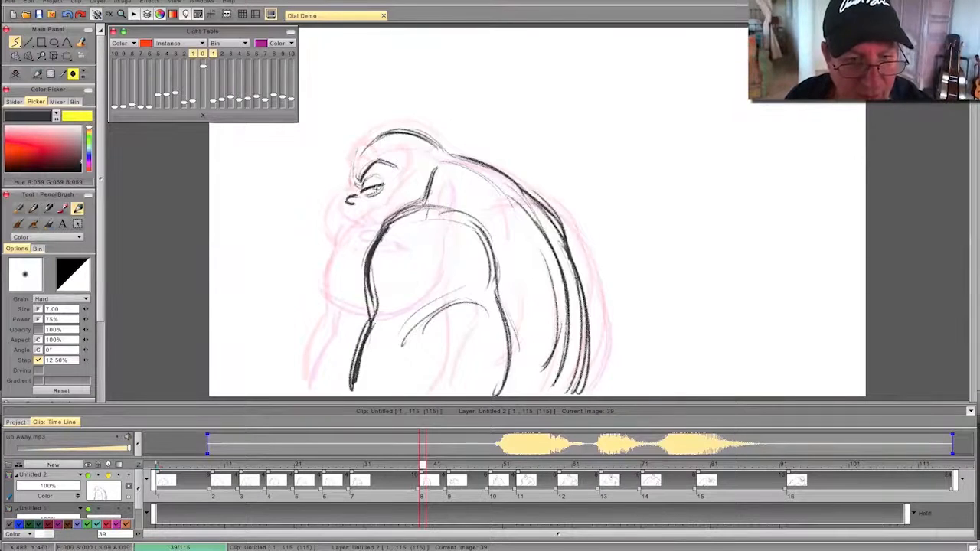
{"action": "key", "text": "Right"}
{"action": "key", "text": "Left"}
{"action": "key", "text": "Left"}
{"action": "key", "text": "Right"}
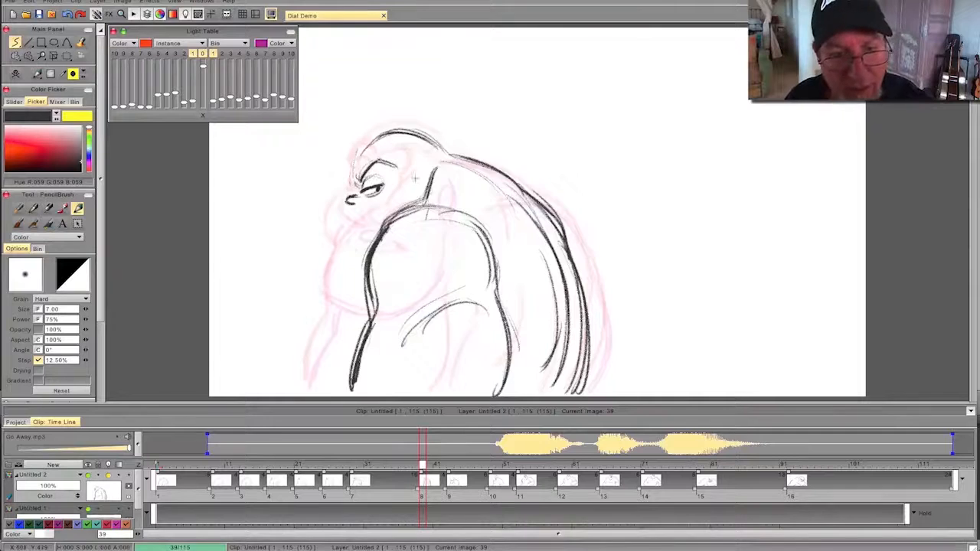
- Draw the ear just in front of the neck line on frame 39, flipping to check its placement
{"action": "key", "text": "Left"}
{"action": "key", "text": "Right"}
{"action": "key", "text": "Left"}
{"action": "key", "text": "Right"}
{"action": "key", "text": "Left"}
{"action": "key", "text": "Right"}
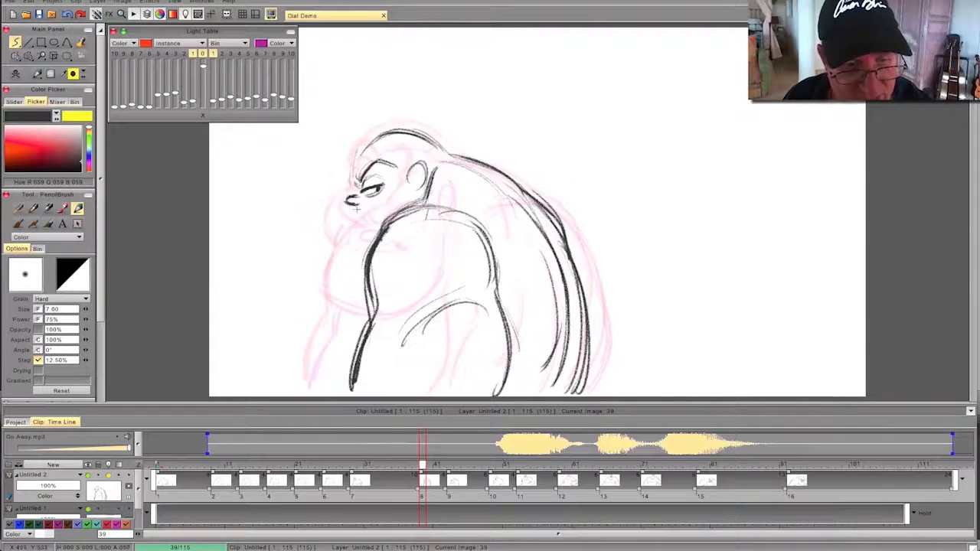
- Draw the frowning mouth, the rounded jaw and the far arm's outline on frame 39, flipping to compare
{"action": "key", "text": "Left"}
{"action": "key", "text": "Right"}
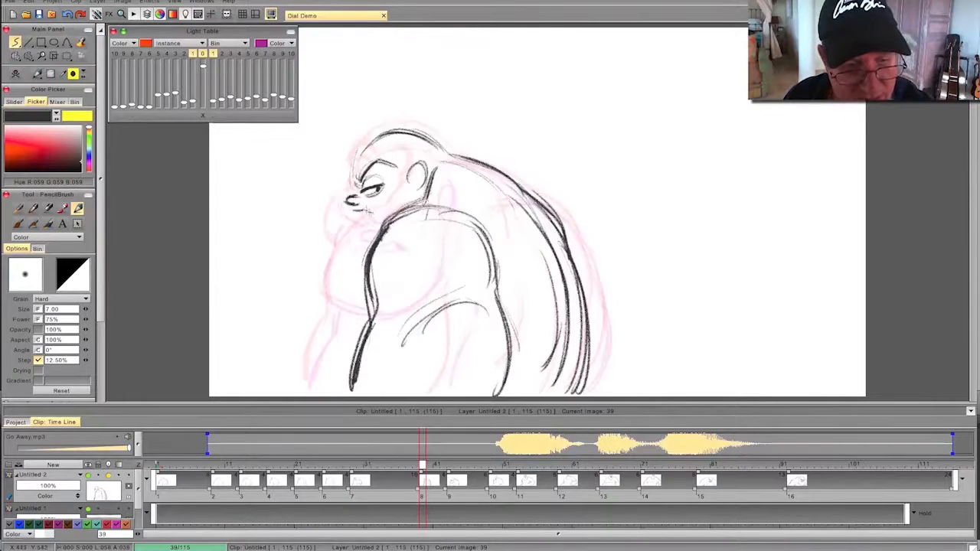
{"action": "key", "text": "Left"}
{"action": "key", "text": "Right"}
{"action": "mouse_move", "coordinate": [341, 216]}
{"action": "left_mouse_down"}
{"action": "mouse_move", "coordinate": [321, 253]}
{"action": "mouse_move", "coordinate": [358, 284]}
{"action": "mouse_move", "coordinate": [357, 319]}
{"action": "left_mouse_up"}
{"action": "key", "text": "Left"}
{"action": "key", "text": "Right"}
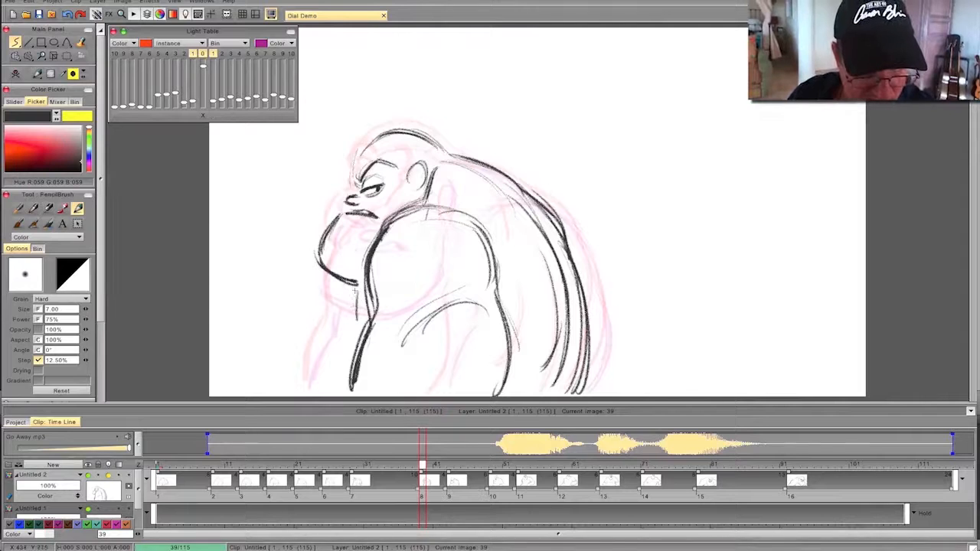
{"action": "key", "text": "Left"}
{"action": "key", "text": "Right"}
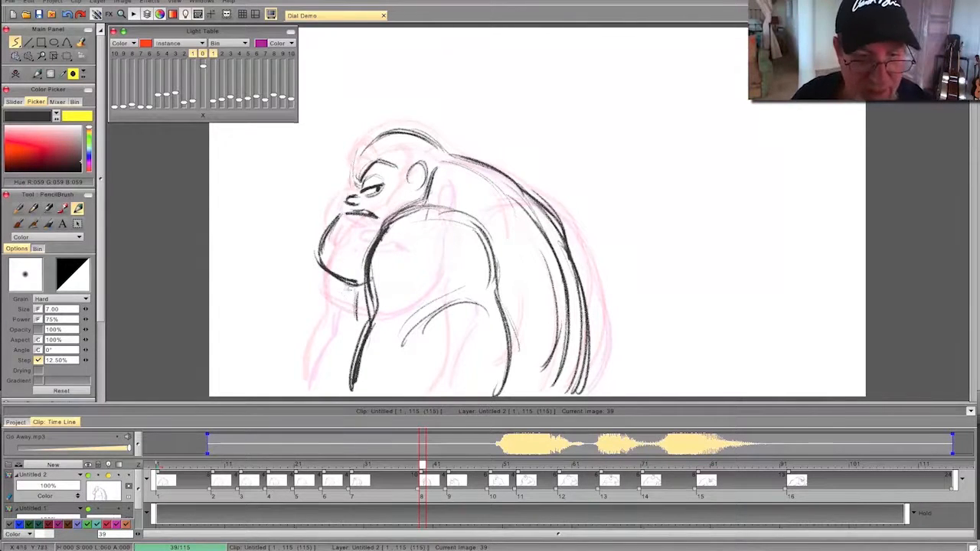
{"action": "mouse_move", "coordinate": [354, 294]}
{"action": "left_mouse_down"}
{"action": "mouse_move", "coordinate": [352, 334]}
{"action": "mouse_move", "coordinate": [323, 395]}
{"action": "left_mouse_up"}
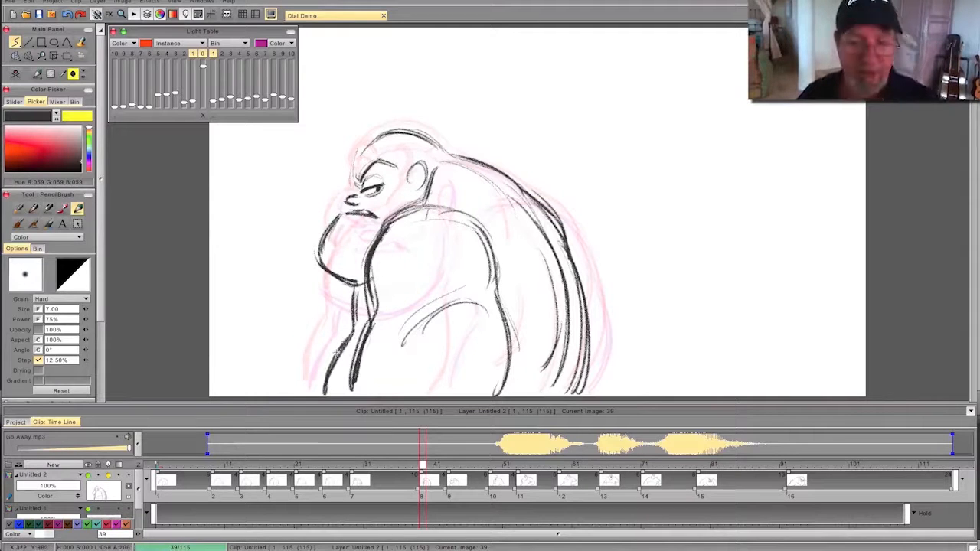
- Create a blank drawing at frame 41
{"action": "mouse_move", "coordinate": [422, 466]}
{"action": "left_mouse_down"}
{"action": "mouse_move", "coordinate": [280, 479]}
{"action": "mouse_move", "coordinate": [588, 467]}
{"action": "mouse_move", "coordinate": [219, 465]}
{"action": "mouse_move", "coordinate": [567, 464]}
{"action": "mouse_move", "coordinate": [262, 465]}
{"action": "mouse_move", "coordinate": [426, 465]}
{"action": "mouse_move", "coordinate": [339, 465]}
{"action": "mouse_move", "coordinate": [421, 474]}
{"action": "left_mouse_up"}
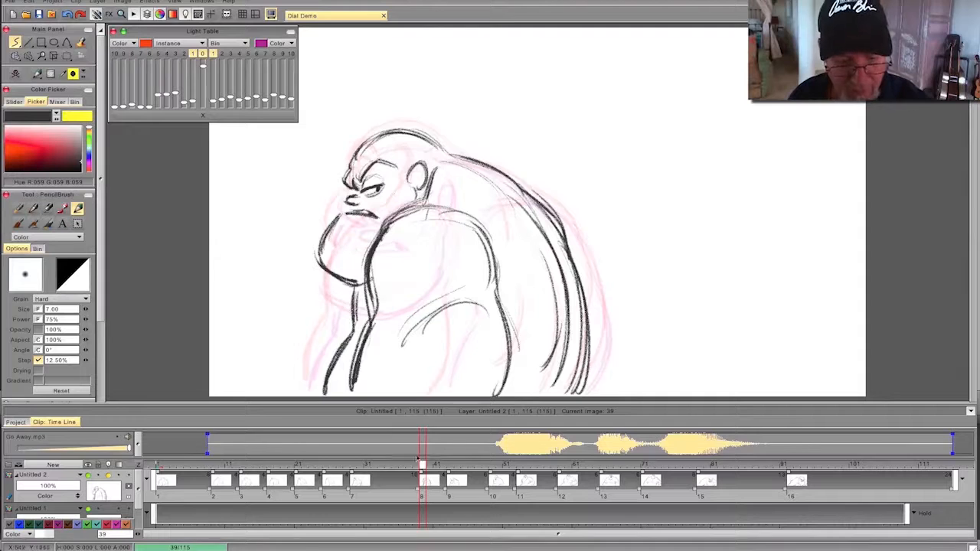
{"action": "left_click", "coordinate": [435, 466]}
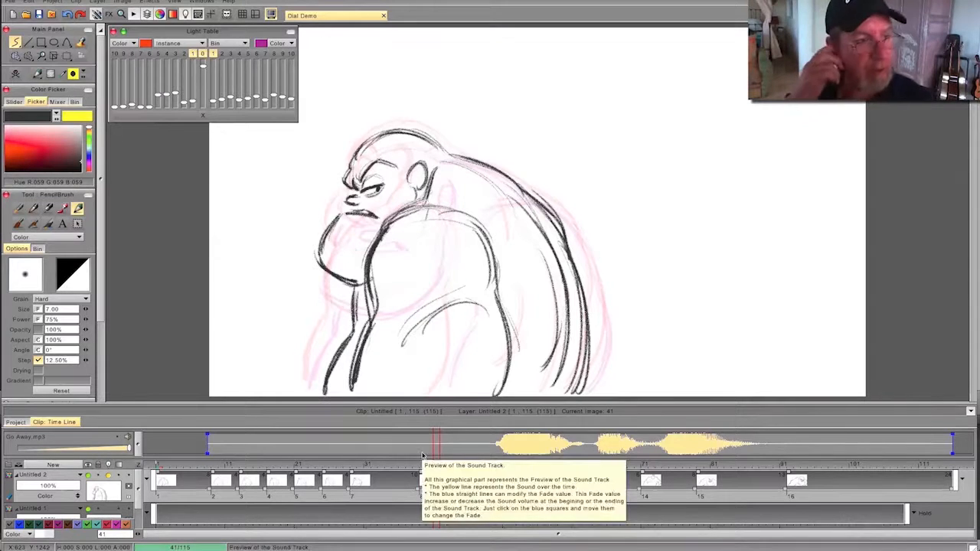
{"action": "left_click", "coordinate": [15, 74]}
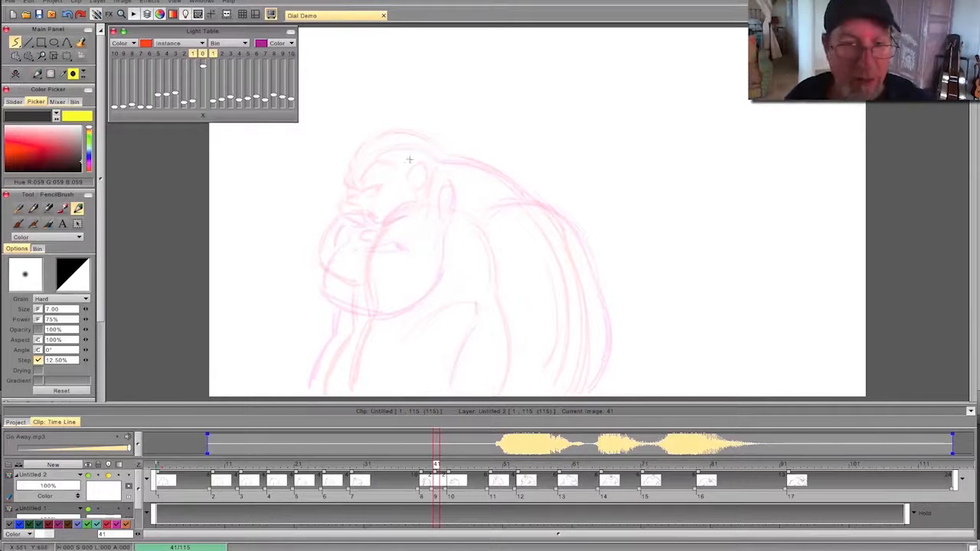
- Sketch the top of the head, the furrowed brows and the nose on frame 41 between the neighbouring poses
{"action": "left_click_drag", "start_coordinate": [405, 144], "coordinate": [443, 158]}
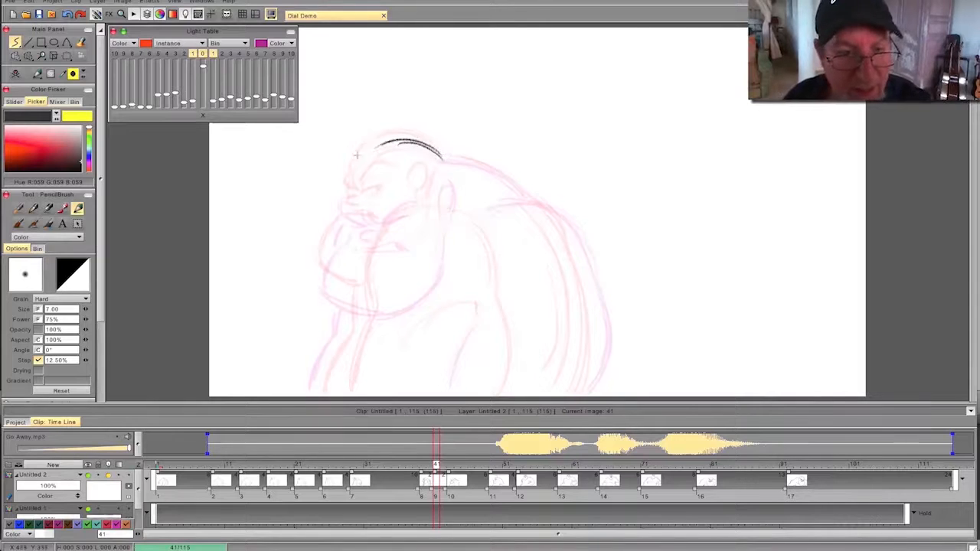
{"action": "left_click_drag", "start_coordinate": [379, 144], "coordinate": [346, 187]}
{"action": "key", "text": "Left"}
{"action": "key", "text": "Right"}
{"action": "left_click_drag", "start_coordinate": [401, 189], "coordinate": [364, 214]}
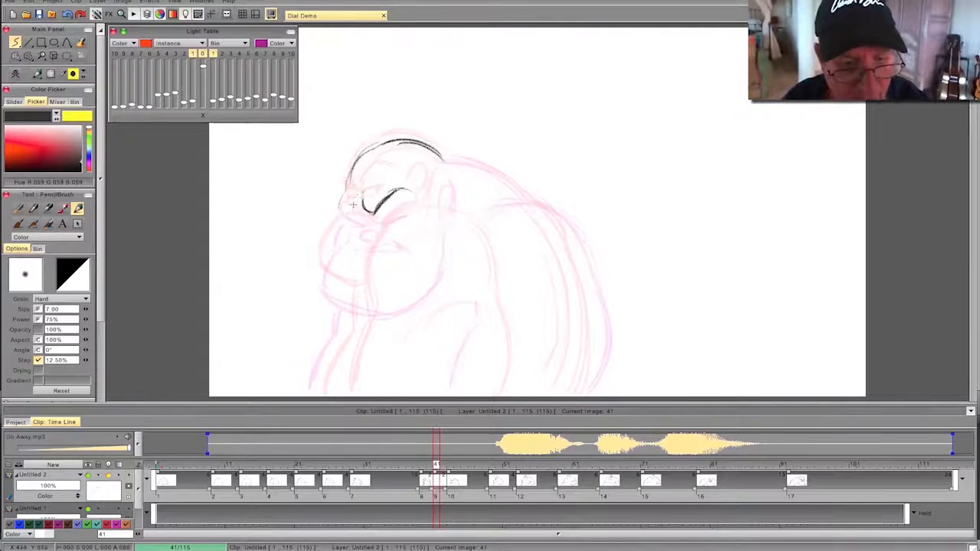
{"action": "left_click_drag", "start_coordinate": [337, 202], "coordinate": [372, 223]}
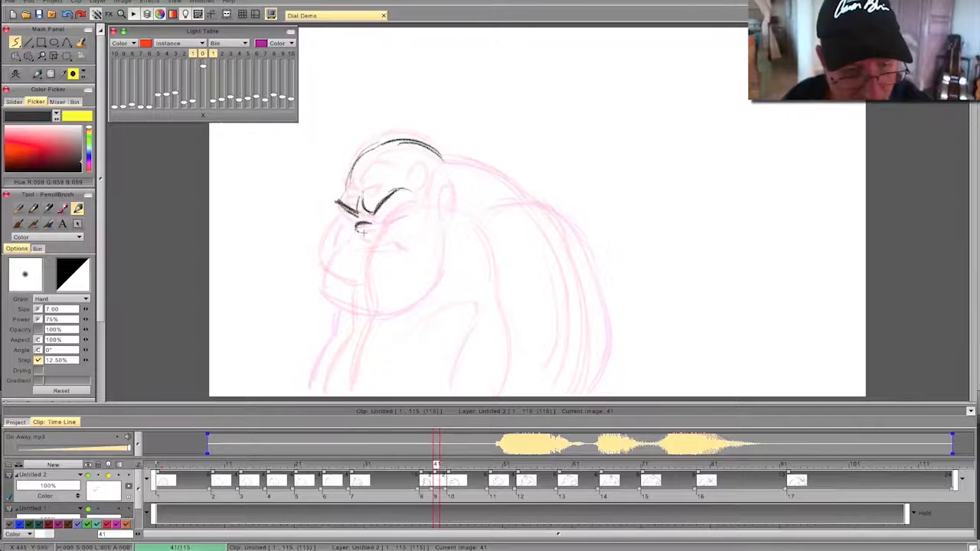
{"action": "key", "text": "Left"}
{"action": "key", "text": "Right"}
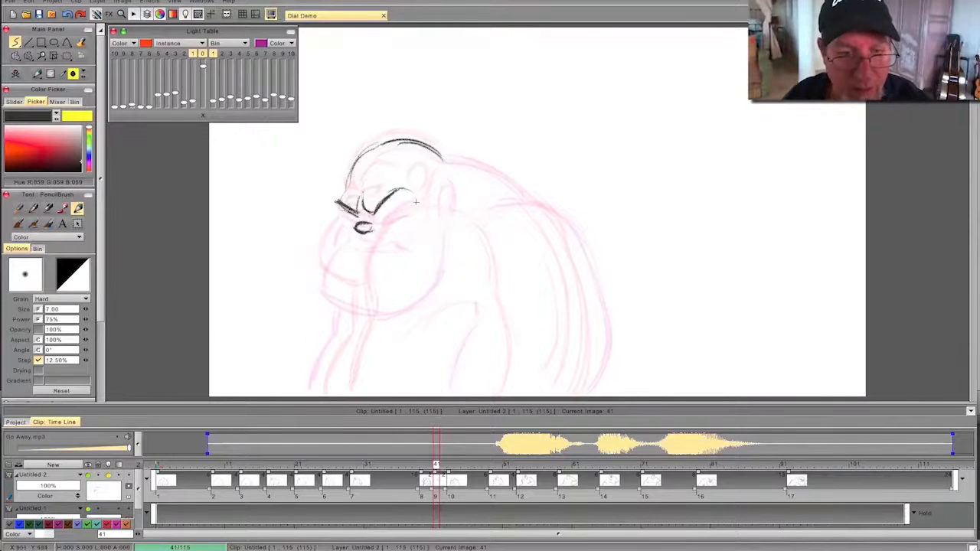
- Draw the ear and the upper back curve behind the head on frame 41
{"action": "left_click_drag", "start_coordinate": [433, 176], "coordinate": [437, 210]}
{"action": "key", "text": "Left"}
{"action": "key", "text": "Right"}
{"action": "left_click_drag", "start_coordinate": [437, 150], "coordinate": [521, 196]}
{"action": "left_click_drag", "start_coordinate": [461, 162], "coordinate": [513, 190]}
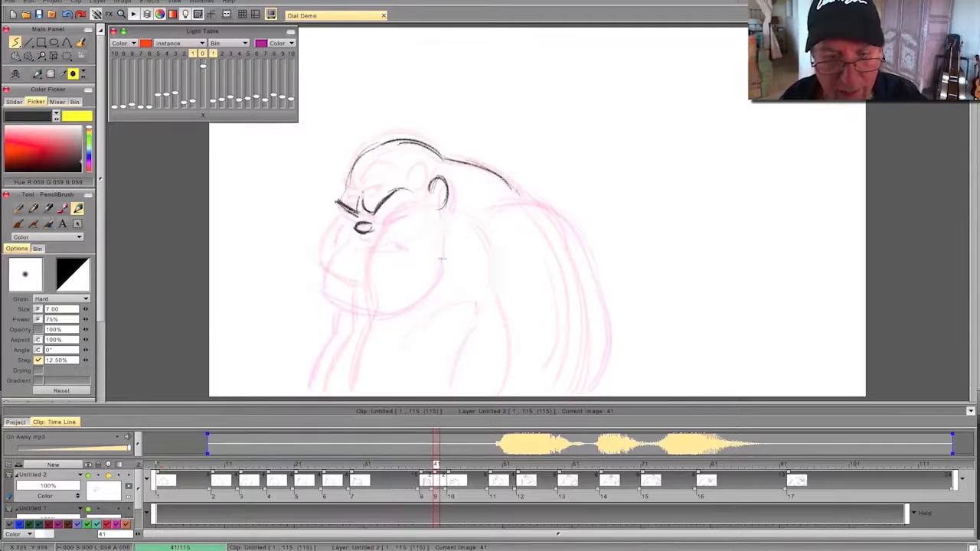
- Draw the near shoulder's top curve and the rear contour of the near arm on frame 41, flipping to compare
{"action": "mouse_move", "coordinate": [527, 205]}
{"action": "left_mouse_down"}
{"action": "mouse_move", "coordinate": [561, 231]}
{"action": "mouse_move", "coordinate": [566, 296]}
{"action": "left_mouse_up"}
{"action": "mouse_move", "coordinate": [543, 228]}
{"action": "left_mouse_down"}
{"action": "mouse_move", "coordinate": [568, 312]}
{"action": "mouse_move", "coordinate": [559, 395]}
{"action": "left_mouse_up"}
{"action": "key", "text": "Left"}
{"action": "key", "text": "Right"}
{"action": "left_click_drag", "start_coordinate": [568, 297], "coordinate": [580, 375]}
{"action": "left_click_drag", "start_coordinate": [530, 218], "coordinate": [567, 291]}
{"action": "left_click_drag", "start_coordinate": [475, 204], "coordinate": [539, 216]}
{"action": "key", "text": "Left"}
{"action": "key", "text": "Right"}
{"action": "key", "text": "Left"}
{"action": "key", "text": "Right"}
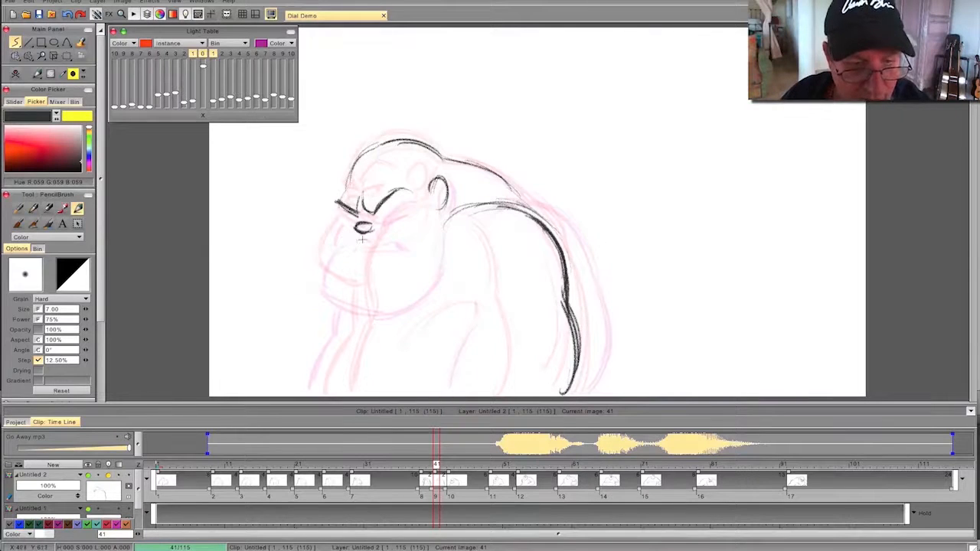
- Draw the downturned mouth below the nose on frame 41
{"action": "left_click_drag", "start_coordinate": [389, 245], "coordinate": [342, 244]}
{"action": "key", "text": "Left"}
{"action": "key", "text": "Right"}
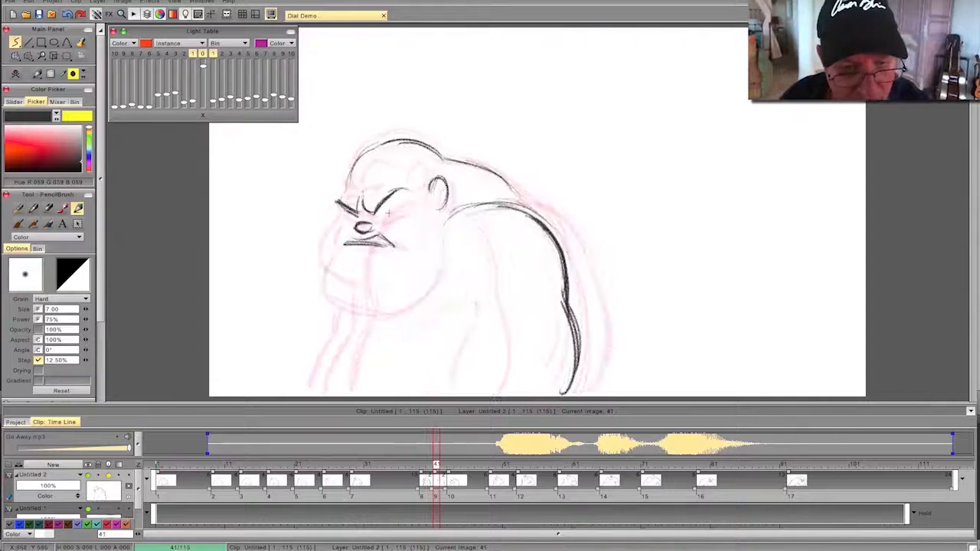
- Draw the squeezed-shut eyes under the brows on frame 41, flipping through the adjacent drawings to check them
{"action": "mouse_move", "coordinate": [399, 210]}
{"action": "left_mouse_down"}
{"action": "mouse_move", "coordinate": [375, 221]}
{"action": "mouse_move", "coordinate": [397, 210]}
{"action": "mouse_move", "coordinate": [384, 206]}
{"action": "left_mouse_up"}
{"action": "key", "text": "Left"}
{"action": "key", "text": "Right"}
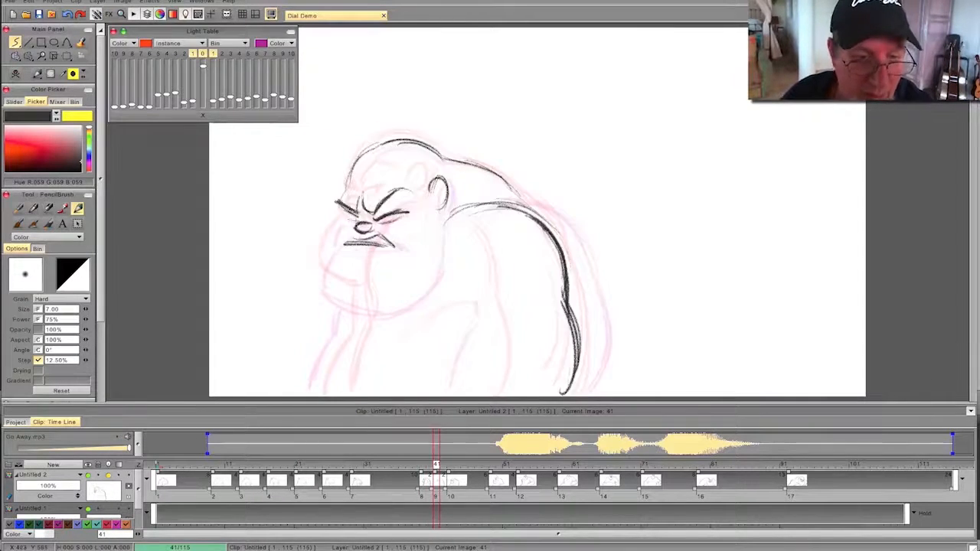
{"action": "key", "text": "Left"}
{"action": "key", "text": "Right"}
{"action": "key", "text": "Left"}
{"action": "key", "text": "Right"}
{"action": "key", "text": "Left"}
{"action": "key", "text": "Right"}
{"action": "key", "text": "Right"}
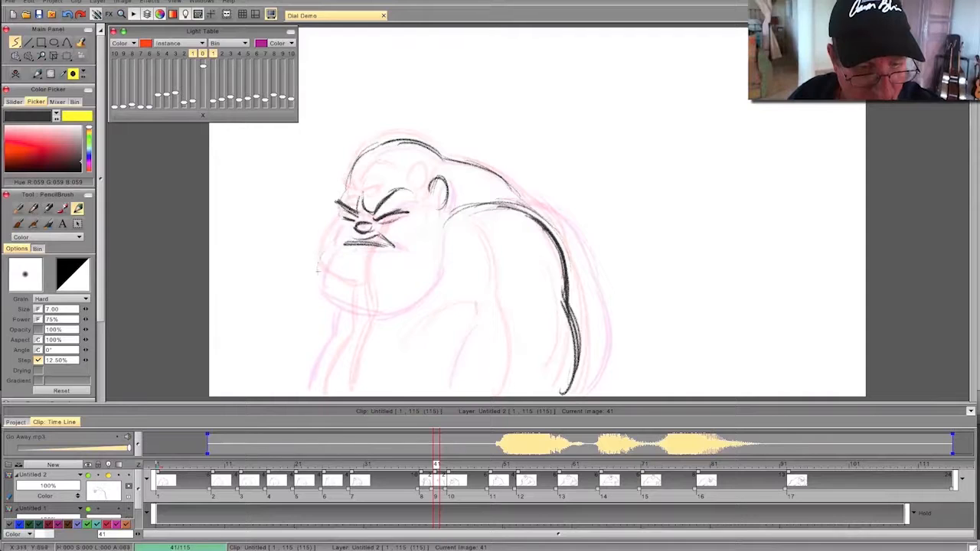
- Draw the heavy jaw and chin and the shoulder's front contour on frame 41, flipping against the previous drawing
{"action": "mouse_move", "coordinate": [342, 232]}
{"action": "left_mouse_down"}
{"action": "mouse_move", "coordinate": [319, 273]}
{"action": "mouse_move", "coordinate": [341, 296]}
{"action": "mouse_move", "coordinate": [375, 304]}
{"action": "left_mouse_up"}
{"action": "left_click_drag", "start_coordinate": [322, 282], "coordinate": [389, 307]}
{"action": "key", "text": "Left"}
{"action": "key", "text": "Right"}
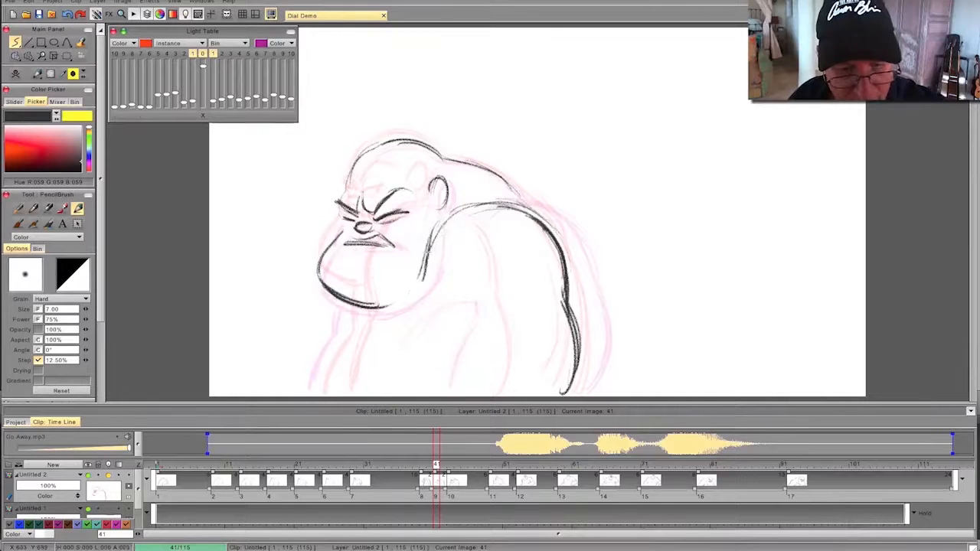
{"action": "key", "text": "Left"}
{"action": "key", "text": "Right"}
{"action": "key", "text": "Left"}
{"action": "key", "text": "Right"}
- Draw the far arm's outline and the front contour of the near arm on frame 41
{"action": "left_click_drag", "start_coordinate": [353, 303], "coordinate": [322, 394]}
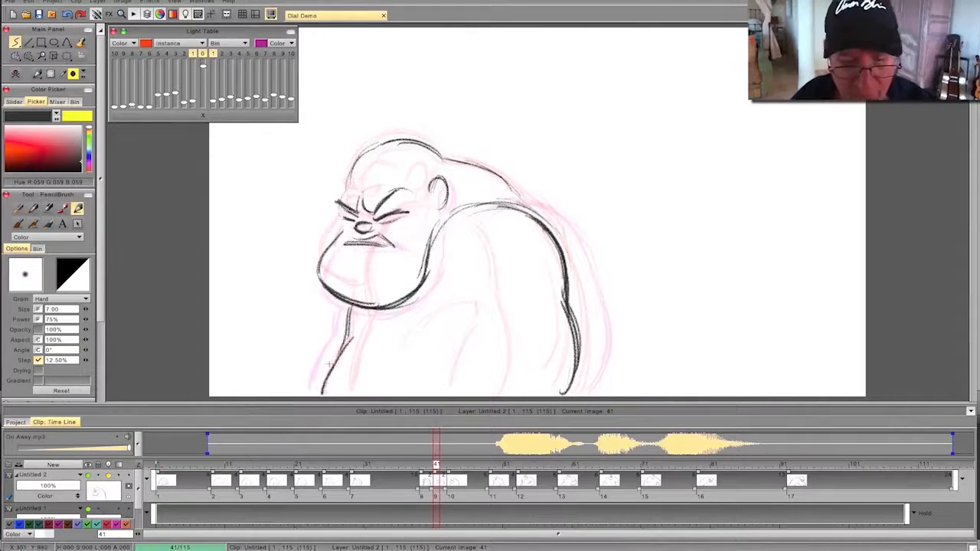
{"action": "key", "text": "Left"}
{"action": "key", "text": "Right"}
{"action": "left_click_drag", "start_coordinate": [433, 327], "coordinate": [410, 387]}
{"action": "left_click_drag", "start_coordinate": [447, 306], "coordinate": [423, 379]}
{"action": "key", "text": "Left"}
{"action": "key", "text": "Right"}
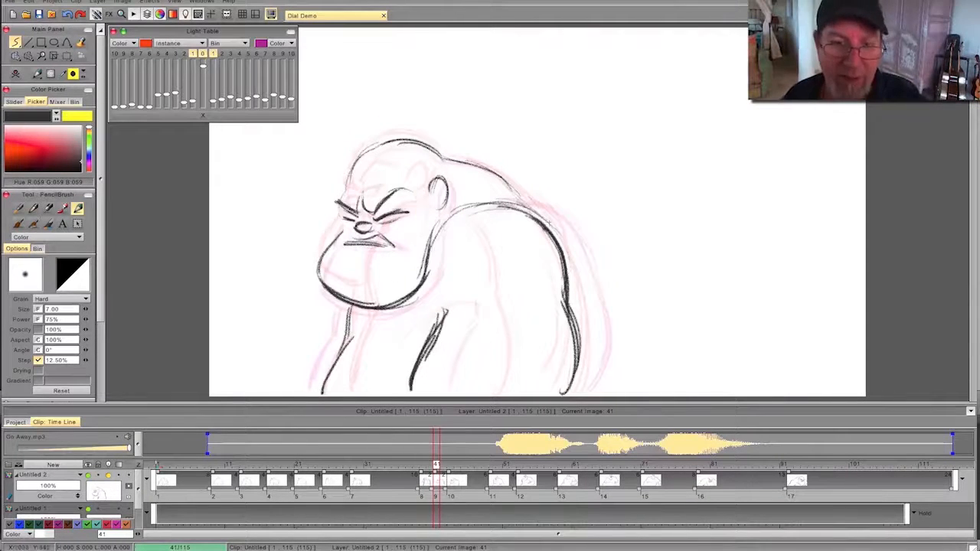
- Play back the animation with sound to review the timing of the new drawings, then stop it
{"action": "left_click_drag", "start_coordinate": [550, 222], "coordinate": [446, 161]}
{"action": "mouse_move", "coordinate": [436, 465]}
{"action": "left_mouse_down"}
{"action": "mouse_move", "coordinate": [685, 465]}
{"action": "mouse_move", "coordinate": [241, 465]}
{"action": "left_mouse_up"}
{"action": "left_click_drag", "start_coordinate": [100, 324], "coordinate": [100, 329]}
{"action": "scroll", "coordinate": [101, 329], "scroll_direction": "down", "scroll_amount": 3}
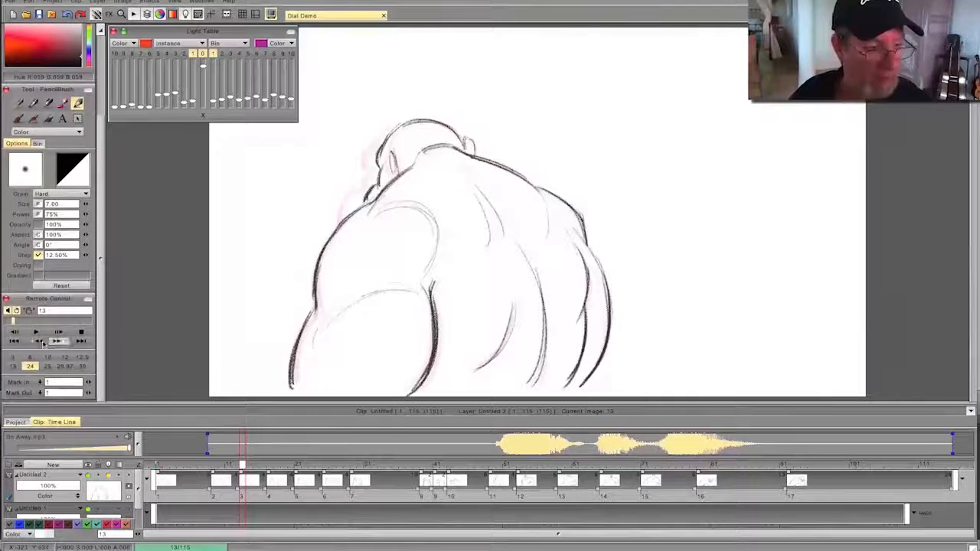
{"action": "left_click", "coordinate": [37, 333]}
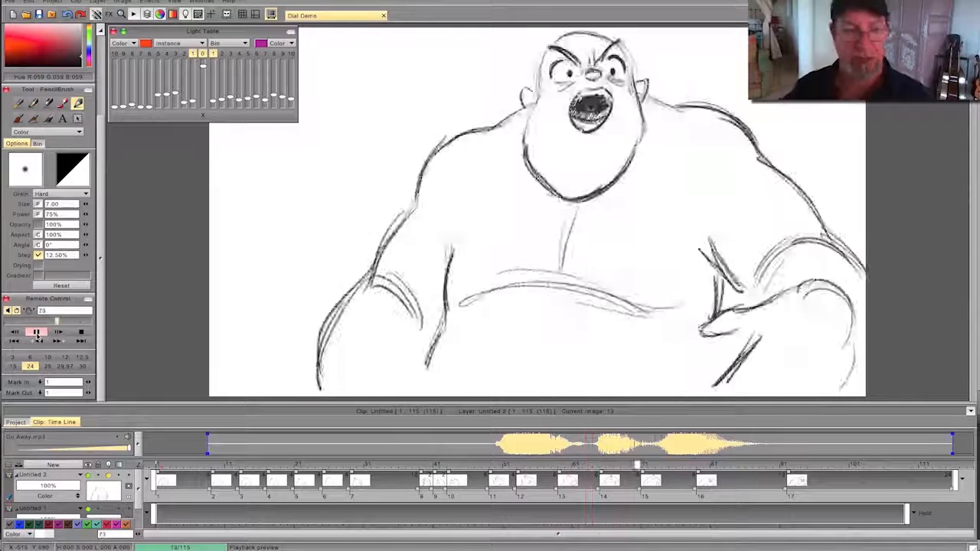
{"action": "left_click", "coordinate": [36, 332]}
- Create a blank drawing at frame 47 within drawing 10's hold
{"action": "mouse_move", "coordinate": [777, 465]}
{"action": "left_mouse_down"}
{"action": "mouse_move", "coordinate": [242, 479]}
{"action": "mouse_move", "coordinate": [508, 480]}
{"action": "mouse_move", "coordinate": [431, 480]}
{"action": "mouse_move", "coordinate": [499, 485]}
{"action": "mouse_move", "coordinate": [450, 485]}
{"action": "mouse_move", "coordinate": [492, 490]}
{"action": "mouse_move", "coordinate": [466, 494]}
{"action": "mouse_move", "coordinate": [546, 495]}
{"action": "mouse_move", "coordinate": [450, 496]}
{"action": "mouse_move", "coordinate": [463, 498]}
{"action": "left_mouse_up"}
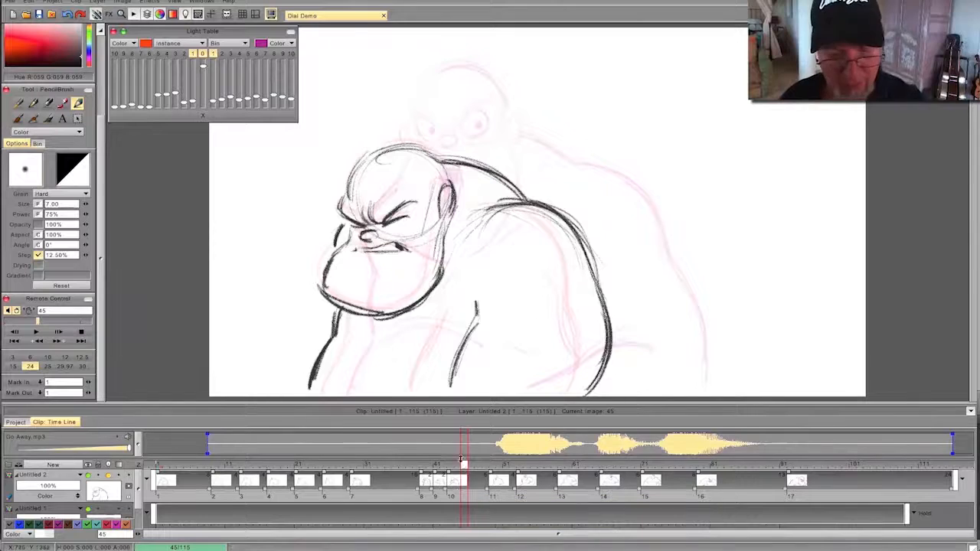
{"action": "left_click", "coordinate": [471, 469]}
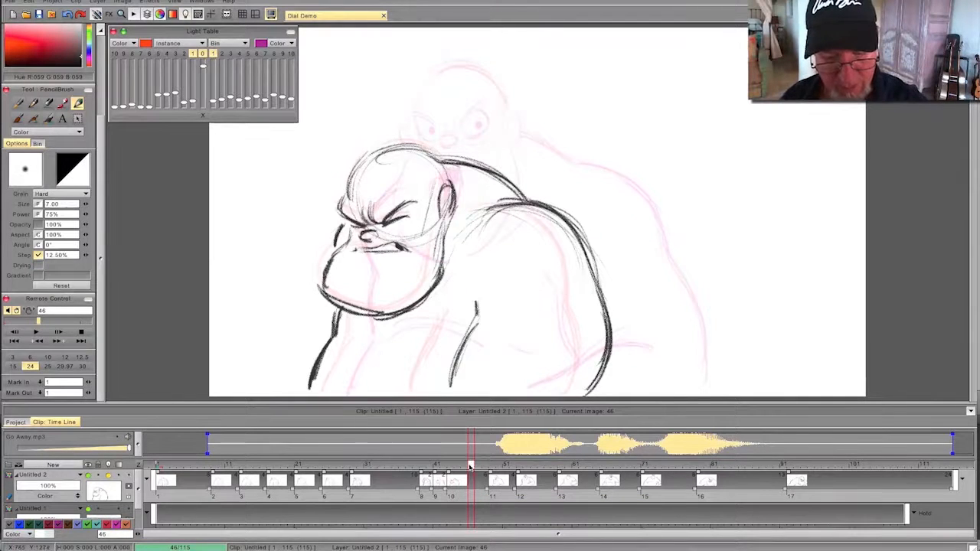
{"action": "left_click_drag", "start_coordinate": [471, 465], "coordinate": [477, 465]}
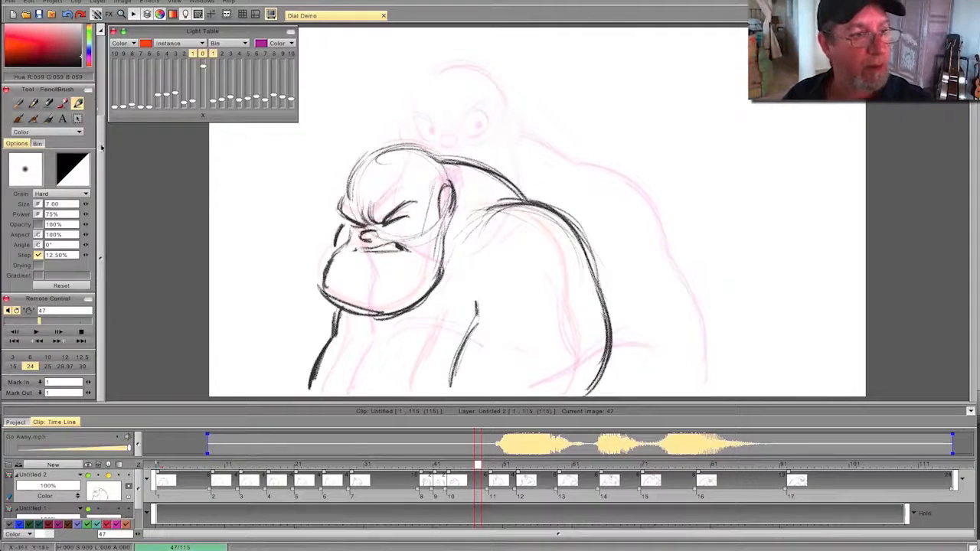
{"action": "scroll", "coordinate": [80, 98], "scroll_direction": "up", "scroll_amount": 3}
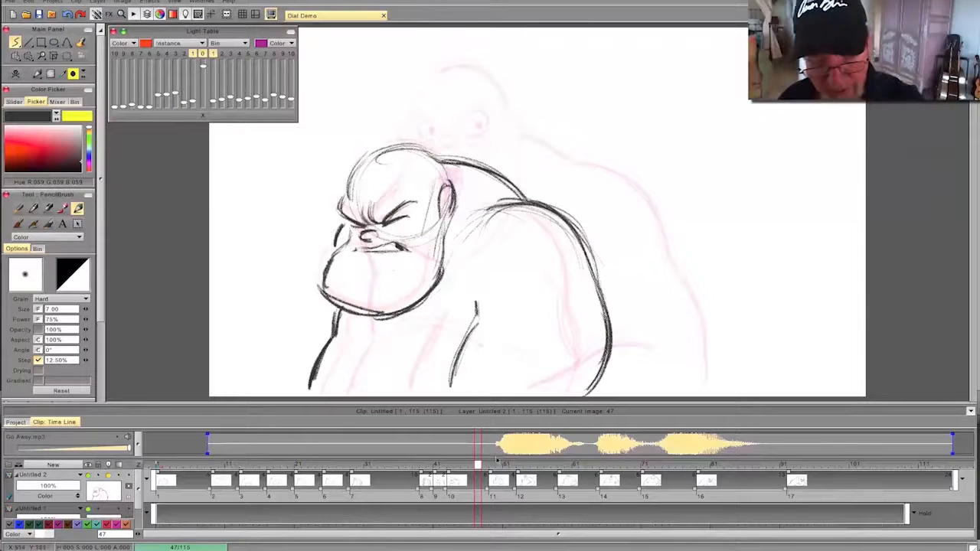
{"action": "mouse_move", "coordinate": [480, 470]}
{"action": "left_mouse_down"}
{"action": "mouse_move", "coordinate": [510, 471]}
{"action": "mouse_move", "coordinate": [473, 475]}
{"action": "mouse_move", "coordinate": [476, 464]}
{"action": "mouse_move", "coordinate": [509, 469]}
{"action": "mouse_move", "coordinate": [476, 470]}
{"action": "mouse_move", "coordinate": [471, 459]}
{"action": "left_mouse_up"}
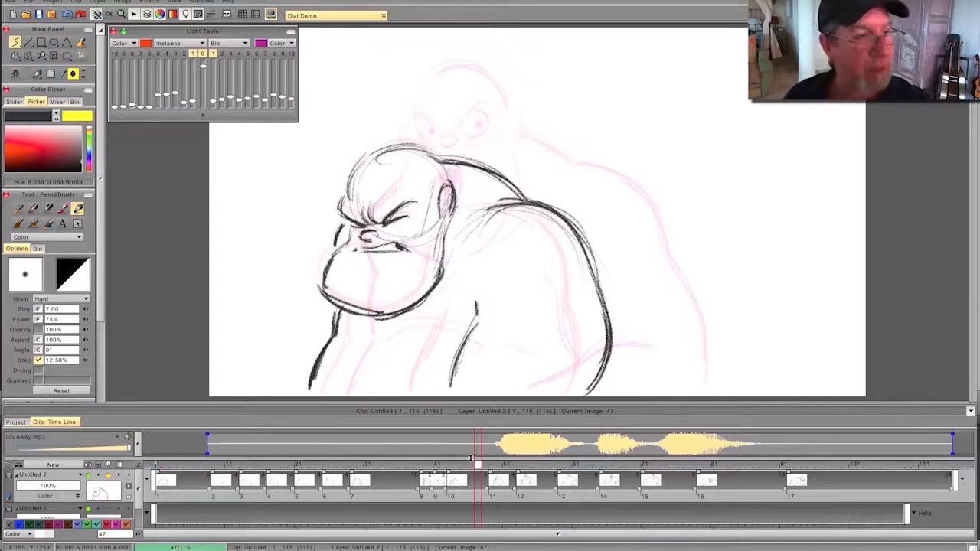
{"action": "left_click", "coordinate": [15, 74]}
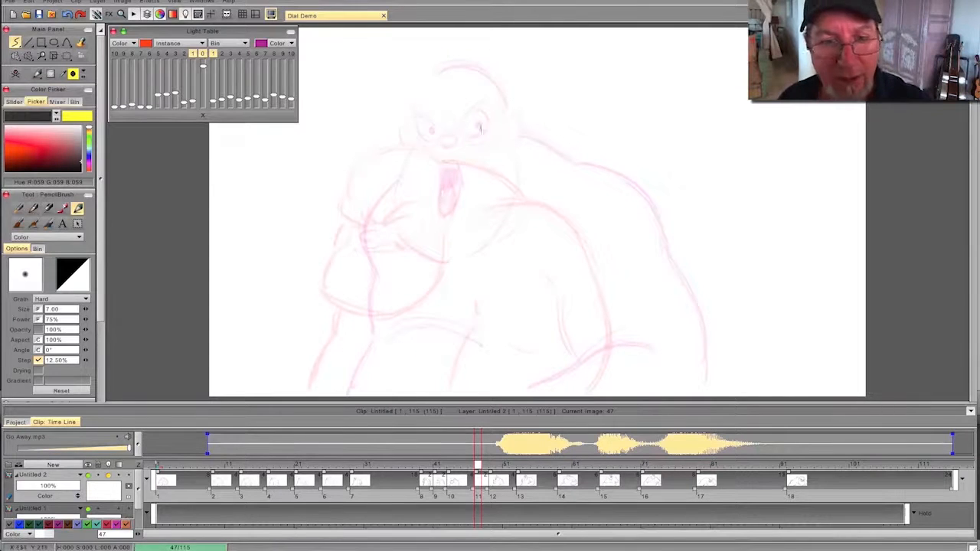
- Rough in the head circle and the upper back and shoulder contour on frame 47, flipping against the previous drawing
{"action": "mouse_move", "coordinate": [428, 106]}
{"action": "left_mouse_down"}
{"action": "mouse_move", "coordinate": [467, 151]}
{"action": "mouse_move", "coordinate": [394, 146]}
{"action": "left_mouse_up"}
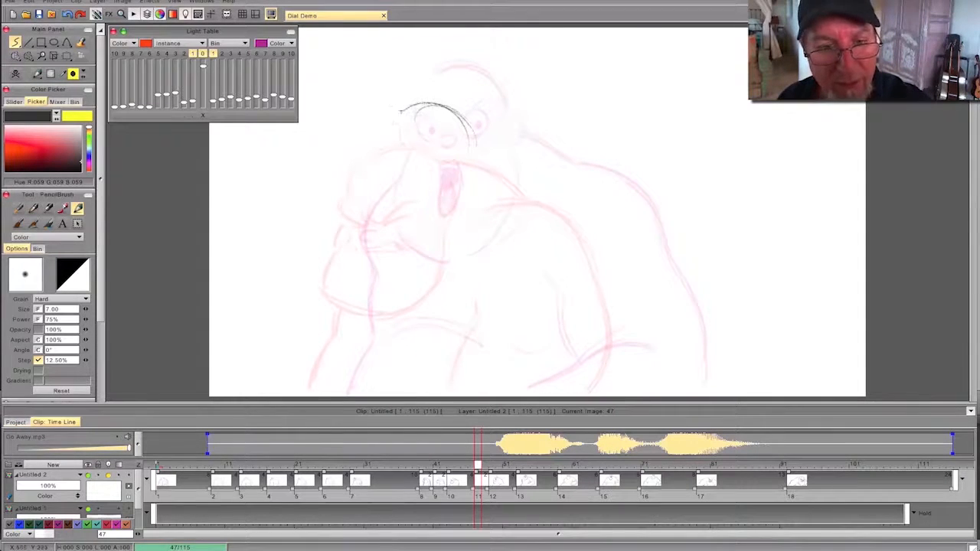
{"action": "mouse_move", "coordinate": [467, 179]}
{"action": "left_mouse_down"}
{"action": "mouse_move", "coordinate": [379, 165]}
{"action": "mouse_move", "coordinate": [471, 183]}
{"action": "left_mouse_up"}
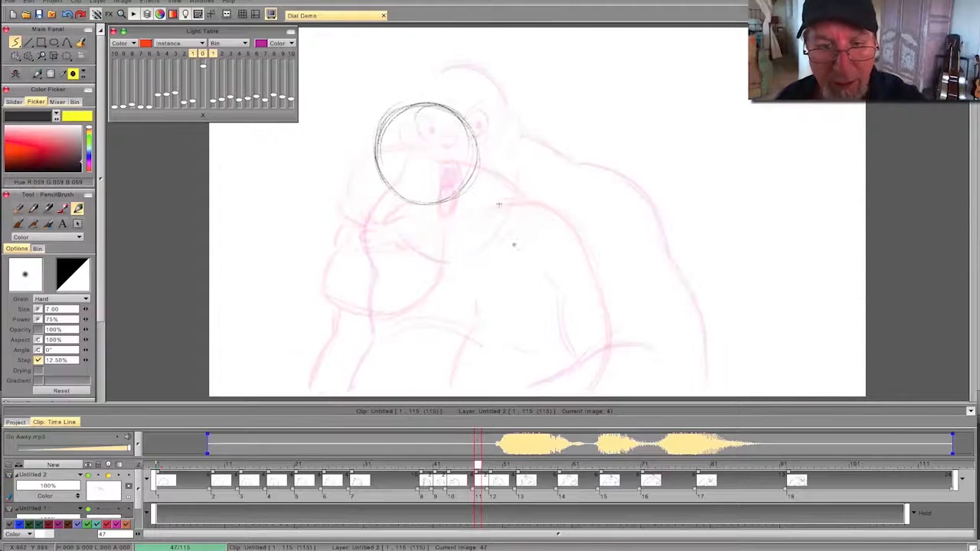
{"action": "mouse_move", "coordinate": [494, 148]}
{"action": "left_mouse_down"}
{"action": "mouse_move", "coordinate": [628, 242]}
{"action": "mouse_move", "coordinate": [632, 258]}
{"action": "left_mouse_up"}
{"action": "left_click_drag", "start_coordinate": [613, 213], "coordinate": [483, 152]}
{"action": "key", "text": "Left"}
{"action": "key", "text": "Right"}
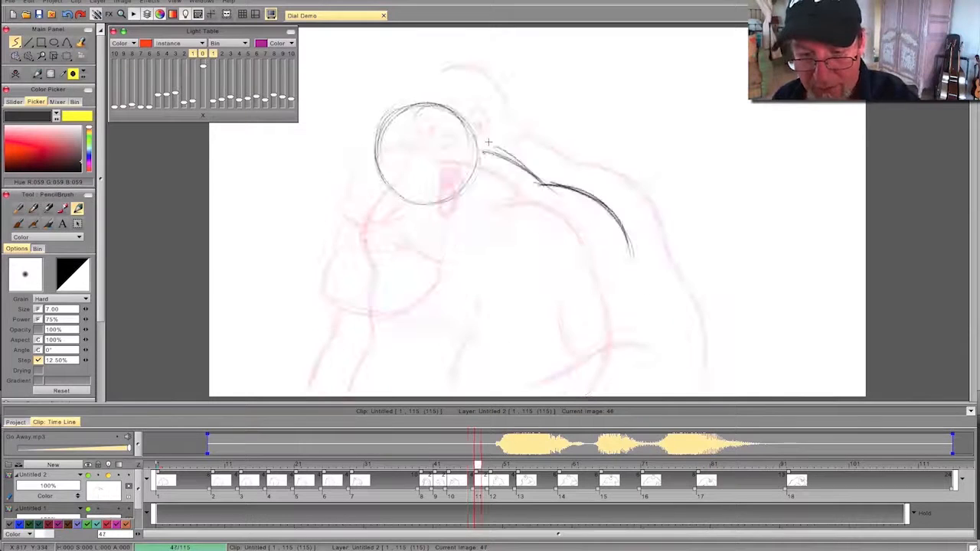
- Extend the near arm's back contour down to the lower edge of the canvas on frame 47, flipping to check it
{"action": "mouse_move", "coordinate": [624, 261]}
{"action": "left_mouse_down"}
{"action": "mouse_move", "coordinate": [663, 340]}
{"action": "mouse_move", "coordinate": [649, 389]}
{"action": "left_mouse_up"}
{"action": "key", "text": "Left"}
{"action": "key", "text": "Right"}
{"action": "key", "text": "Left"}
{"action": "key", "text": "Right"}
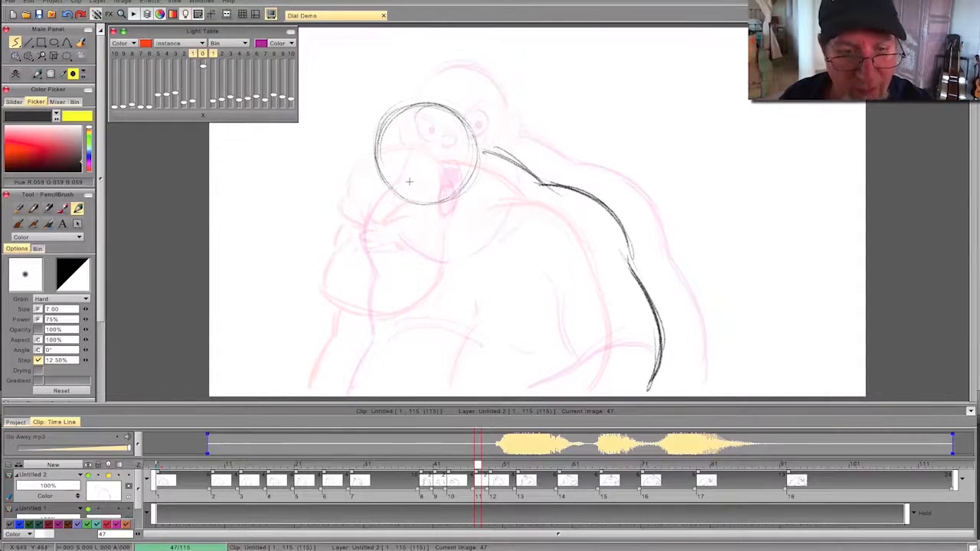
- Draw the nose, the angry brows and the near eye with its pupil on frame 47
{"action": "left_click_drag", "start_coordinate": [423, 188], "coordinate": [411, 182]}
{"action": "mouse_move", "coordinate": [477, 464]}
{"action": "left_mouse_down"}
{"action": "mouse_move", "coordinate": [458, 465]}
{"action": "mouse_move", "coordinate": [503, 469]}
{"action": "mouse_move", "coordinate": [464, 464]}
{"action": "mouse_move", "coordinate": [476, 466]}
{"action": "left_mouse_up"}
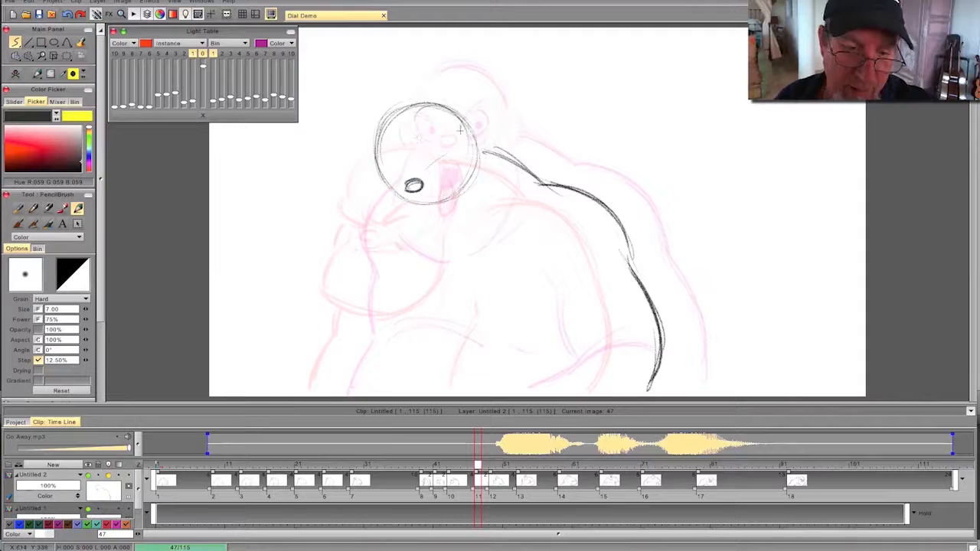
{"action": "mouse_move", "coordinate": [452, 149]}
{"action": "left_mouse_down"}
{"action": "mouse_move", "coordinate": [421, 174]}
{"action": "mouse_move", "coordinate": [374, 170]}
{"action": "left_mouse_up"}
{"action": "left_click_drag", "start_coordinate": [373, 171], "coordinate": [399, 177]}
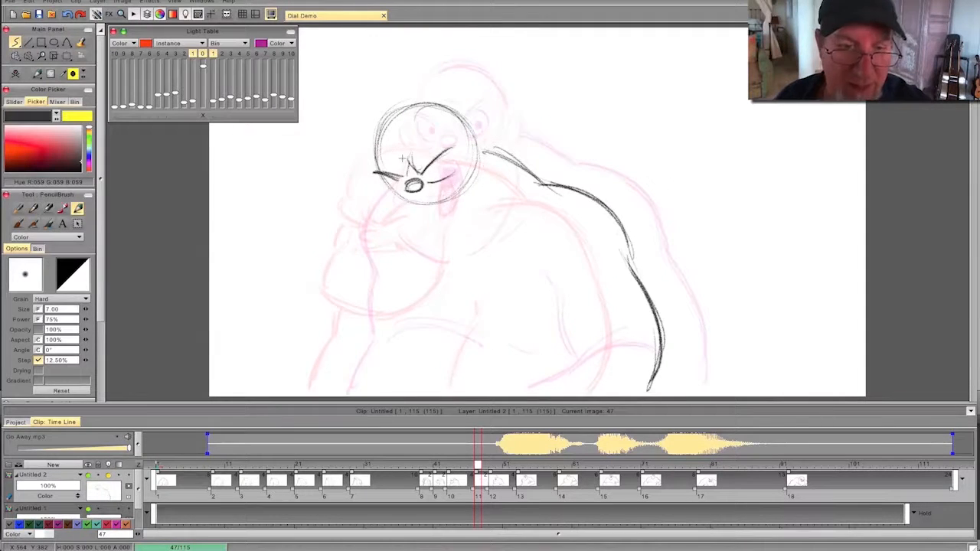
{"action": "mouse_move", "coordinate": [456, 169]}
{"action": "left_mouse_down"}
{"action": "mouse_move", "coordinate": [427, 177]}
{"action": "mouse_move", "coordinate": [459, 168]}
{"action": "left_mouse_up"}
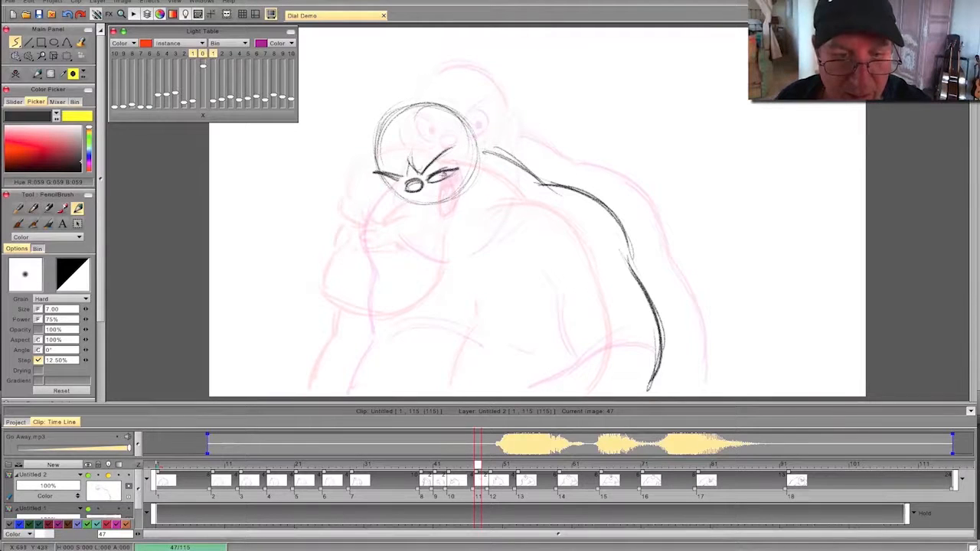
{"action": "key", "text": "Left"}
{"action": "key", "text": "Right"}
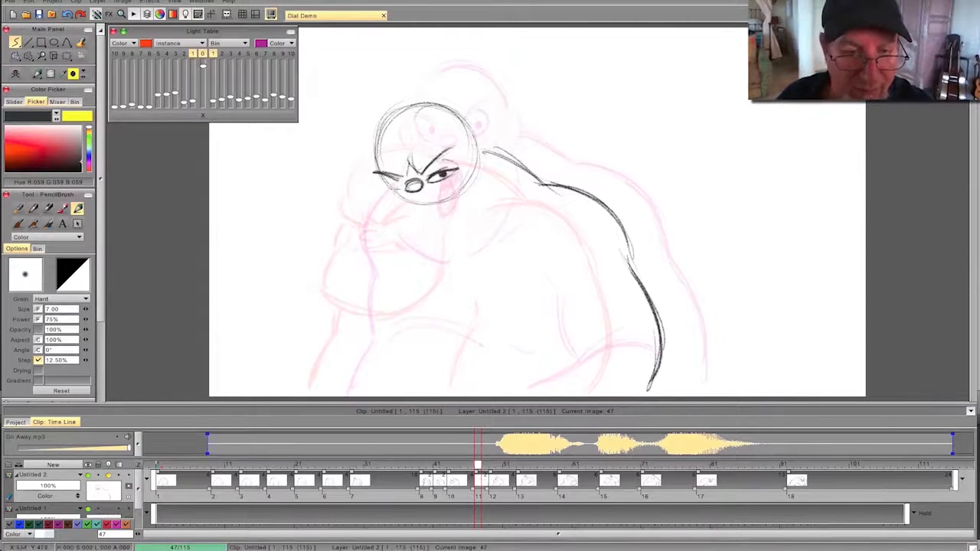
- Draw the far eye with its pupil and start the mouth line on frame 47, flipping against the previous drawing
{"action": "left_click_drag", "start_coordinate": [384, 187], "coordinate": [402, 188]}
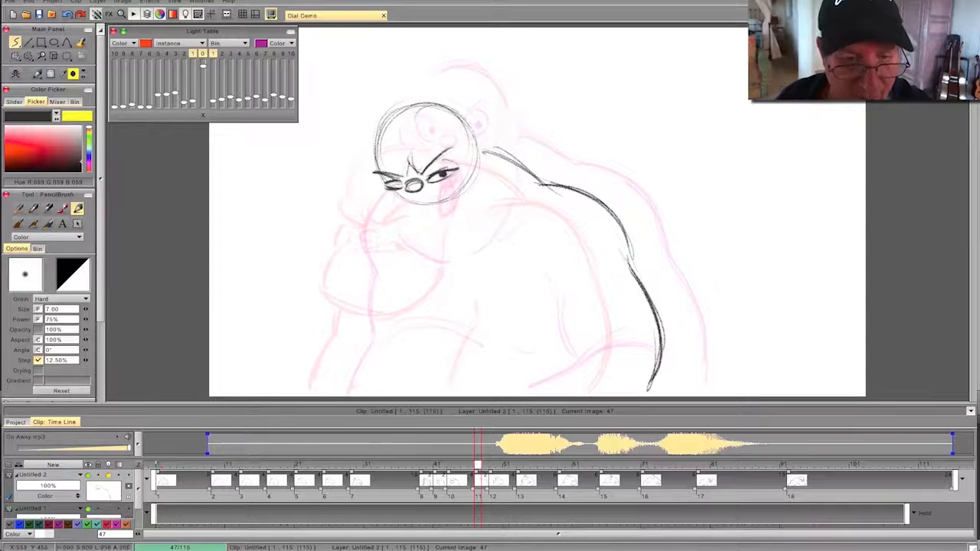
{"action": "left_click_drag", "start_coordinate": [397, 183], "coordinate": [398, 184]}
{"action": "key", "text": "Left"}
{"action": "key", "text": "Right"}
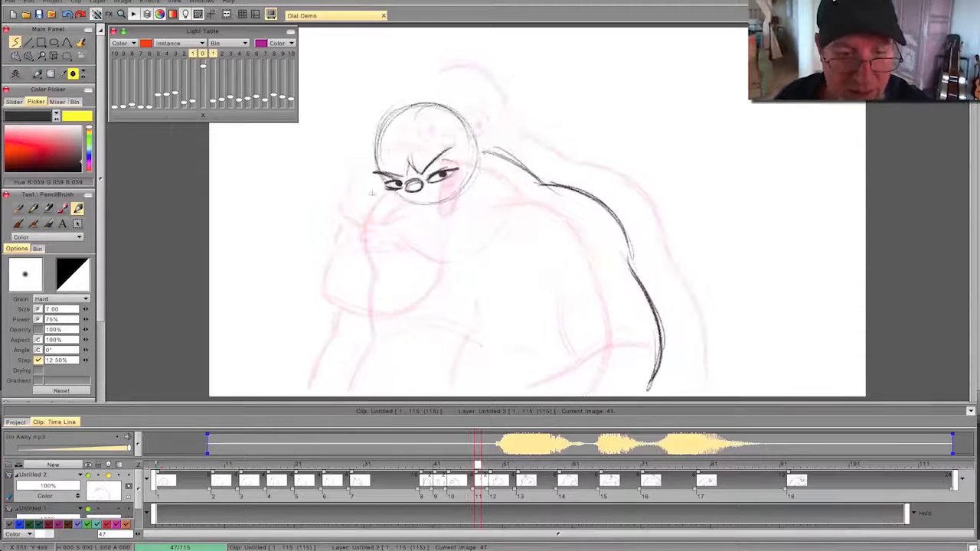
{"action": "key", "text": "Left"}
{"action": "key", "text": "Right"}
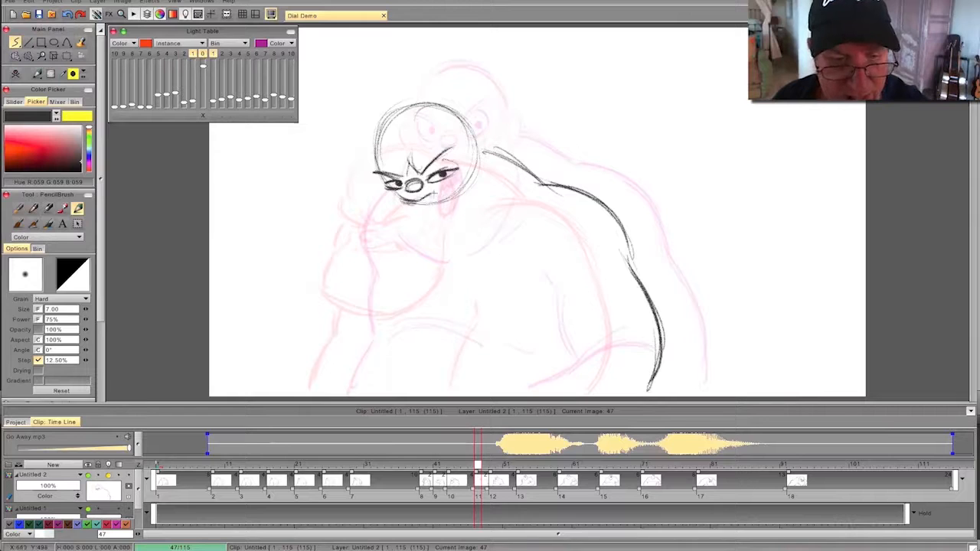
- Complete the grimacing mouth with dark corners and a lower lip on frame 47, flipping repeatedly to check the face
{"action": "mouse_move", "coordinate": [441, 195]}
{"action": "left_mouse_down"}
{"action": "mouse_move", "coordinate": [453, 204]}
{"action": "mouse_move", "coordinate": [420, 219]}
{"action": "mouse_move", "coordinate": [439, 203]}
{"action": "left_mouse_up"}
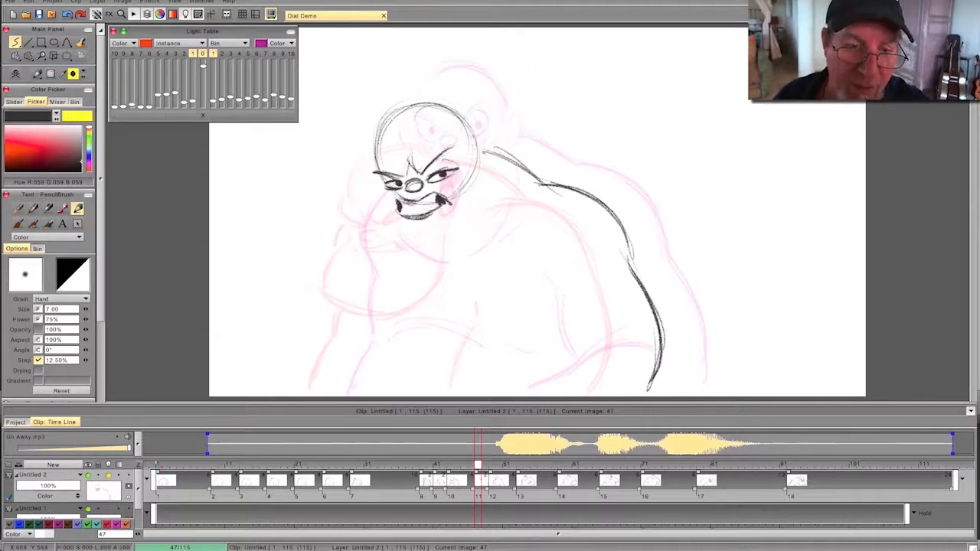
{"action": "key", "text": "Left"}
{"action": "key", "text": "Right"}
{"action": "key", "text": "Left"}
{"action": "key", "text": "Right"}
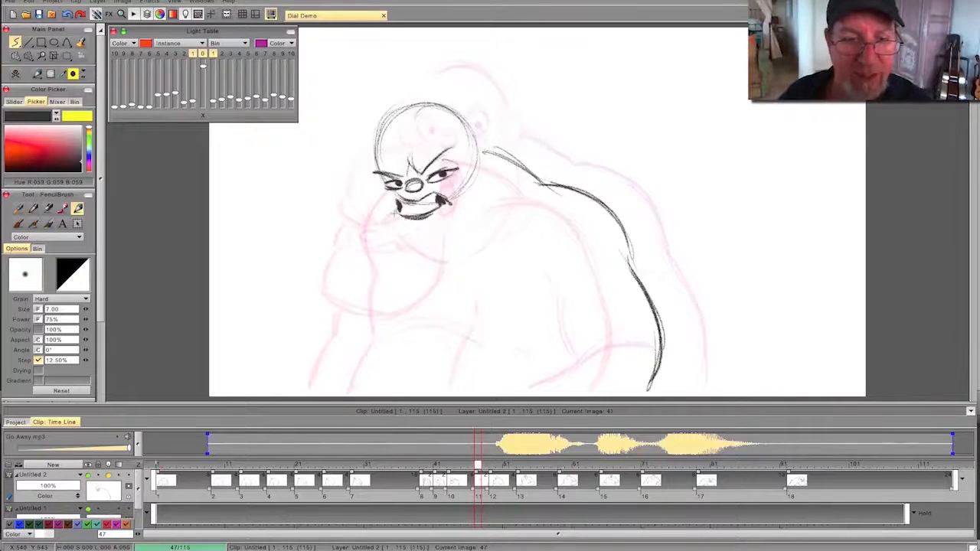
{"action": "key", "text": "Left"}
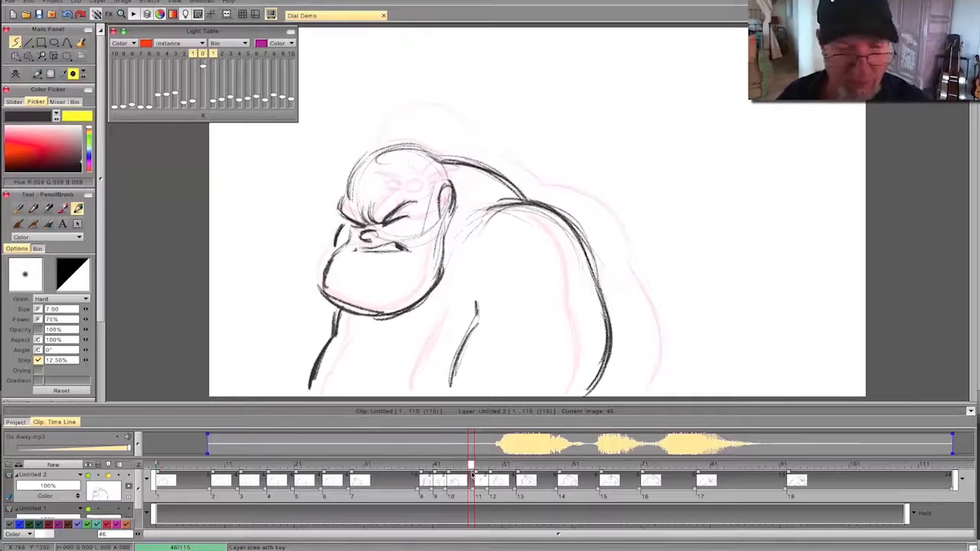
{"action": "key", "text": "Right"}
{"action": "key", "text": "Left"}
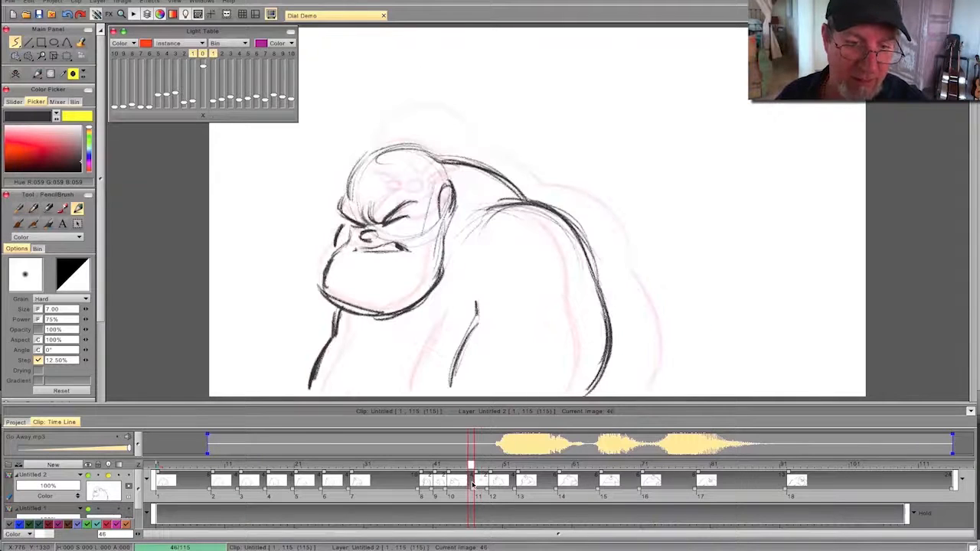
{"action": "key", "text": "Right"}
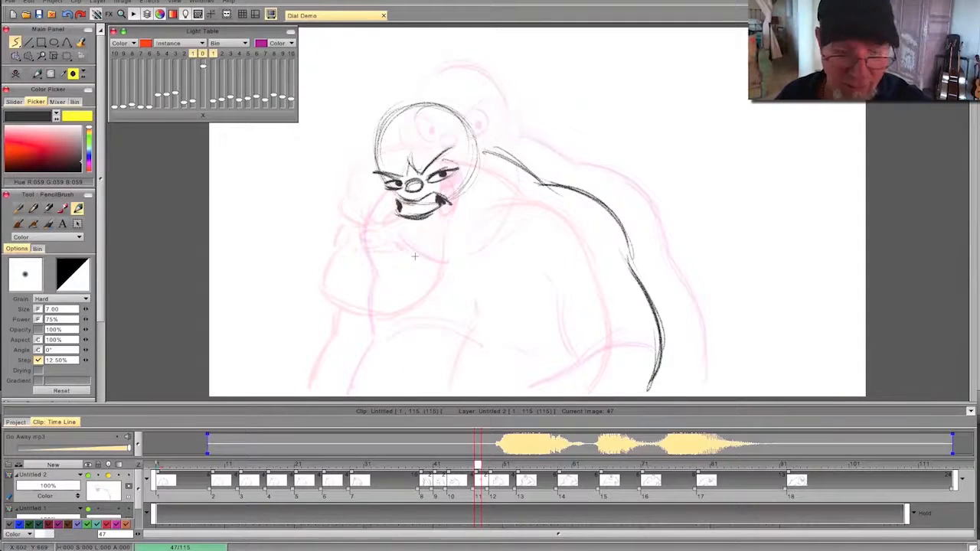
{"action": "mouse_move", "coordinate": [476, 467]}
{"action": "left_mouse_down"}
{"action": "mouse_move", "coordinate": [489, 466]}
{"action": "mouse_move", "coordinate": [466, 467]}
{"action": "mouse_move", "coordinate": [498, 467]}
{"action": "mouse_move", "coordinate": [470, 466]}
{"action": "mouse_move", "coordinate": [476, 458]}
{"action": "left_mouse_up"}
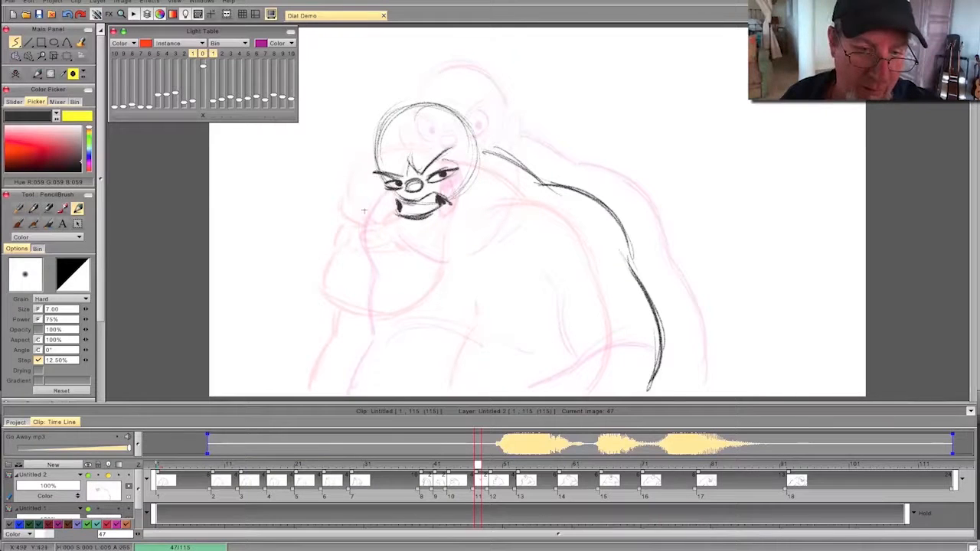
- Draw the ear and the full jaw and chin contour around the face on frame 47, flipping to check the motion
{"action": "mouse_move", "coordinate": [374, 196]}
{"action": "left_mouse_down"}
{"action": "mouse_move", "coordinate": [358, 245]}
{"action": "mouse_move", "coordinate": [398, 281]}
{"action": "mouse_move", "coordinate": [420, 285]}
{"action": "left_mouse_up"}
{"action": "left_click_drag", "start_coordinate": [361, 254], "coordinate": [433, 285]}
{"action": "key", "text": "Left"}
{"action": "key", "text": "Right"}
{"action": "left_click_drag", "start_coordinate": [474, 151], "coordinate": [472, 156]}
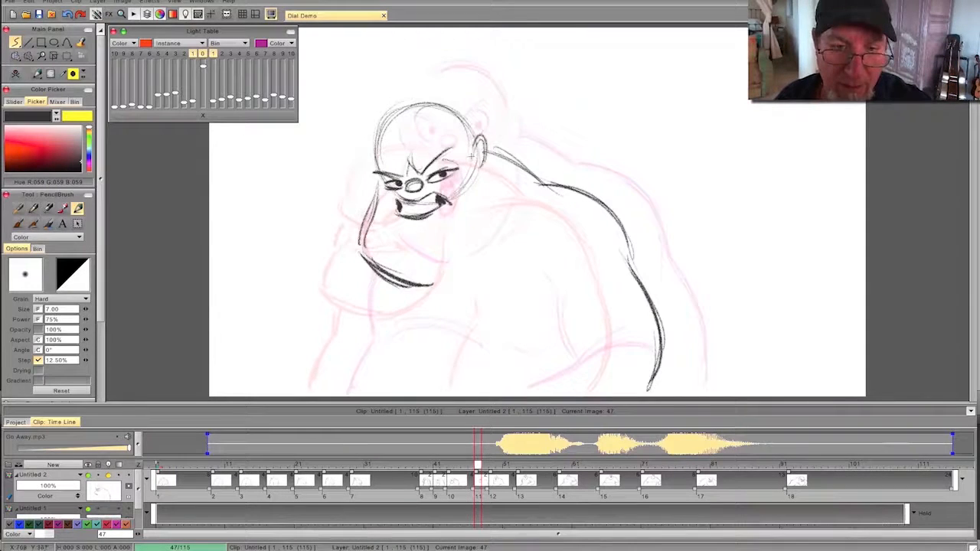
{"action": "mouse_move", "coordinate": [476, 193]}
{"action": "left_mouse_down"}
{"action": "mouse_move", "coordinate": [446, 271]}
{"action": "mouse_move", "coordinate": [472, 218]}
{"action": "mouse_move", "coordinate": [448, 255]}
{"action": "mouse_move", "coordinate": [418, 272]}
{"action": "left_mouse_up"}
{"action": "key", "text": "Left"}
{"action": "key", "text": "Right"}
{"action": "key", "text": "Left"}
{"action": "key", "text": "Right"}
{"action": "key", "text": "Left"}
{"action": "key", "text": "Right"}
{"action": "key", "text": "Left"}
{"action": "key", "text": "Right"}
- Draw the near arm's front contour and the curved forearm lines at the elbow on frame 47
{"action": "mouse_move", "coordinate": [510, 328]}
{"action": "left_mouse_down"}
{"action": "mouse_move", "coordinate": [514, 375]}
{"action": "mouse_move", "coordinate": [525, 378]}
{"action": "mouse_move", "coordinate": [521, 329]}
{"action": "mouse_move", "coordinate": [527, 377]}
{"action": "left_mouse_up"}
{"action": "key", "text": "e"}
{"action": "key", "text": "e"}
{"action": "mouse_move", "coordinate": [521, 292]}
{"action": "left_mouse_down"}
{"action": "mouse_move", "coordinate": [538, 374]}
{"action": "mouse_move", "coordinate": [607, 349]}
{"action": "mouse_move", "coordinate": [616, 332]}
{"action": "left_mouse_up"}
{"action": "key", "text": "Left"}
{"action": "key", "text": "Right"}
{"action": "key", "text": "Left"}
{"action": "key", "text": "Right"}
{"action": "key", "text": "Left"}
{"action": "key", "text": "Right"}
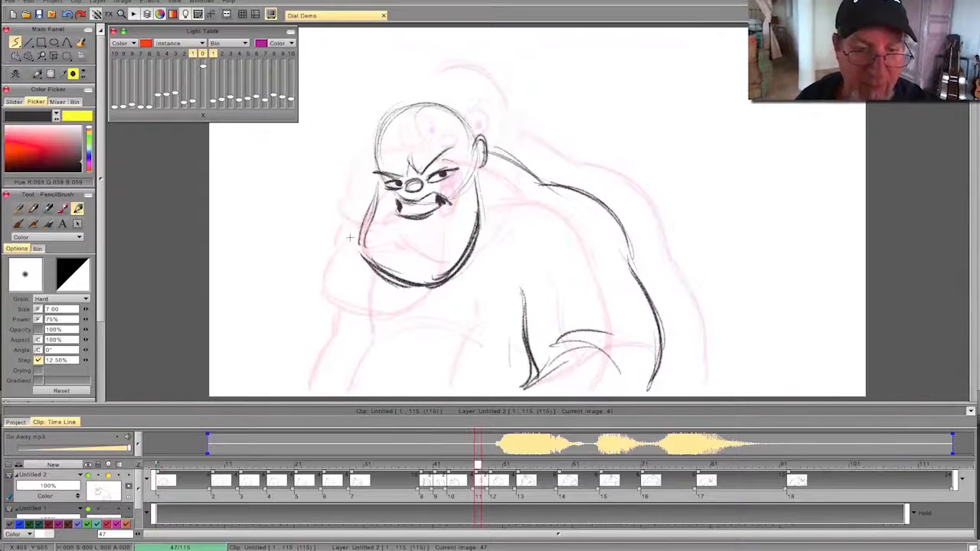
- Draw the far shoulder and arm outline and the belly curves on frame 47, flipping to check them
{"action": "mouse_move", "coordinate": [356, 274]}
{"action": "left_mouse_down"}
{"action": "mouse_move", "coordinate": [353, 345]}
{"action": "mouse_move", "coordinate": [328, 392]}
{"action": "left_mouse_up"}
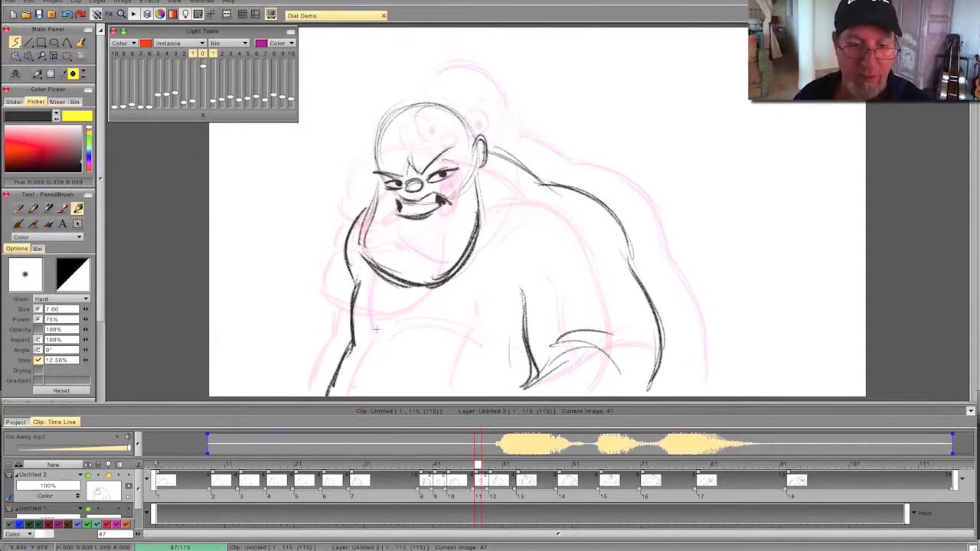
{"action": "key", "text": "Left"}
{"action": "key", "text": "Right"}
- Create a blank drawing at frame 45 and rough in the head, rear jaw, ear, back and outer arm contour
{"action": "mouse_move", "coordinate": [478, 465]}
{"action": "left_mouse_down"}
{"action": "mouse_move", "coordinate": [175, 494]}
{"action": "mouse_move", "coordinate": [344, 481]}
{"action": "mouse_move", "coordinate": [780, 483]}
{"action": "mouse_move", "coordinate": [219, 463]}
{"action": "mouse_move", "coordinate": [590, 460]}
{"action": "mouse_move", "coordinate": [757, 481]}
{"action": "mouse_move", "coordinate": [421, 468]}
{"action": "mouse_move", "coordinate": [362, 481]}
{"action": "mouse_move", "coordinate": [584, 464]}
{"action": "mouse_move", "coordinate": [459, 464]}
{"action": "mouse_move", "coordinate": [354, 485]}
{"action": "mouse_move", "coordinate": [464, 465]}
{"action": "left_mouse_up"}
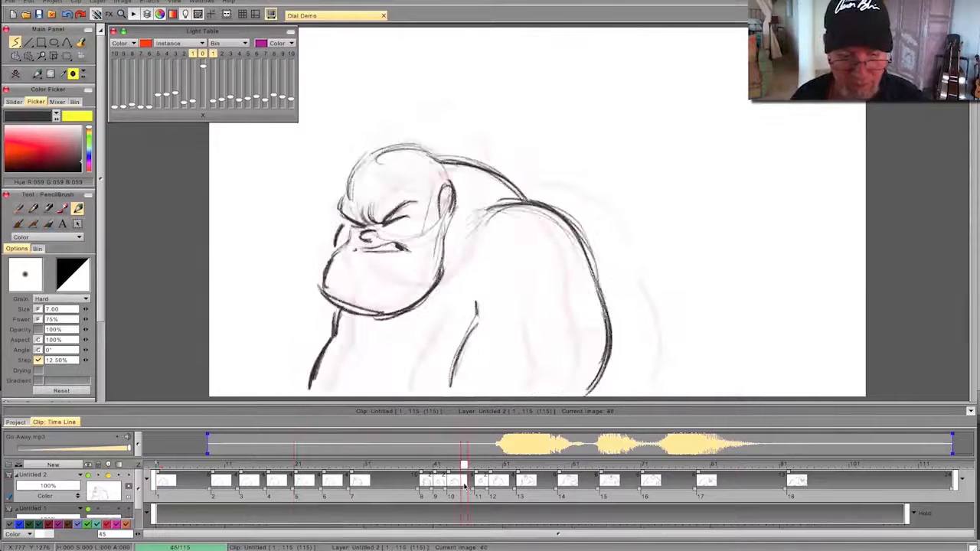
{"action": "left_click", "coordinate": [15, 73]}
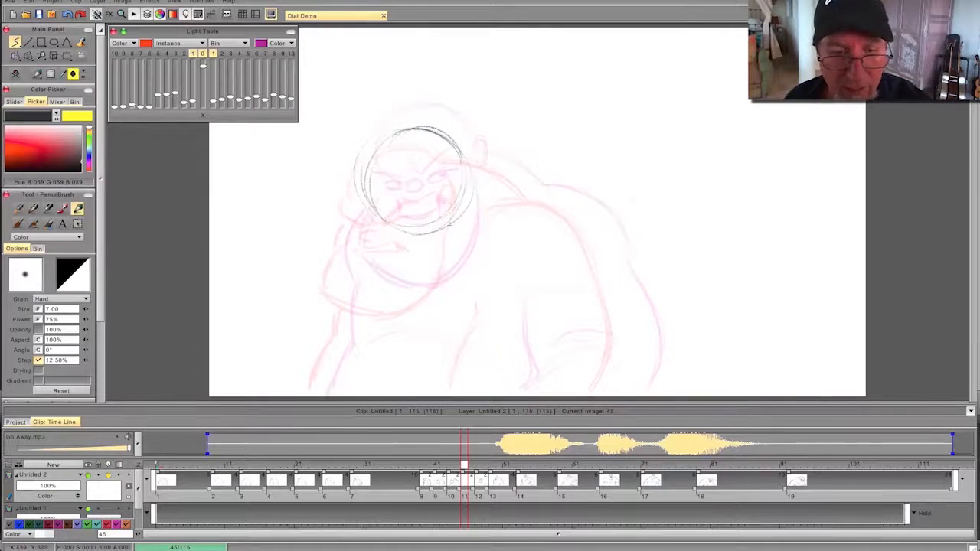
{"action": "mouse_move", "coordinate": [462, 213]}
{"action": "left_mouse_down"}
{"action": "mouse_move", "coordinate": [459, 268]}
{"action": "mouse_move", "coordinate": [454, 252]}
{"action": "mouse_move", "coordinate": [404, 310]}
{"action": "left_mouse_up"}
{"action": "left_click_drag", "start_coordinate": [464, 162], "coordinate": [464, 201]}
{"action": "mouse_move", "coordinate": [462, 153]}
{"action": "left_mouse_down"}
{"action": "mouse_move", "coordinate": [600, 226]}
{"action": "mouse_move", "coordinate": [633, 331]}
{"action": "mouse_move", "coordinate": [617, 391]}
{"action": "left_mouse_up"}
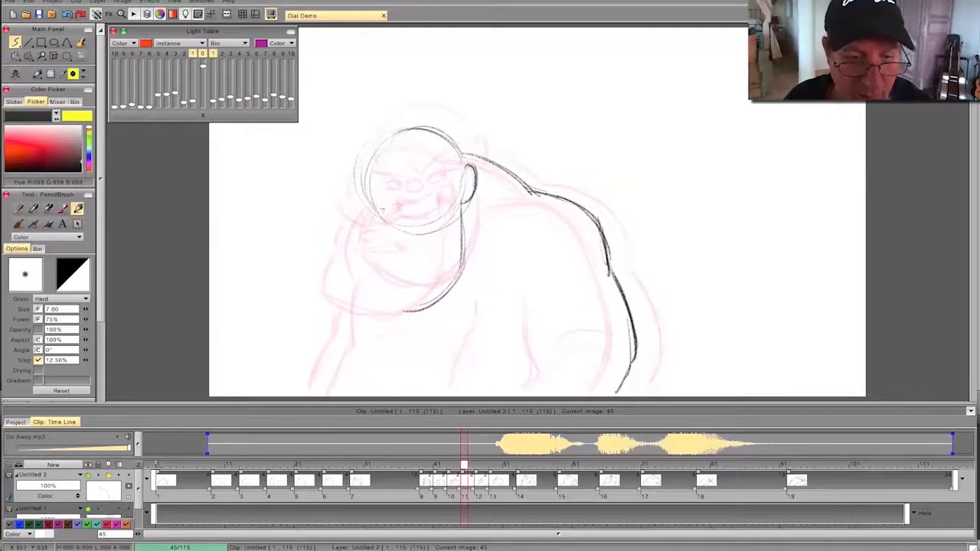
- Draw the nose inside the head circle on frame 45, flipping against the previous drawing
{"action": "left_click_drag", "start_coordinate": [404, 208], "coordinate": [398, 214]}
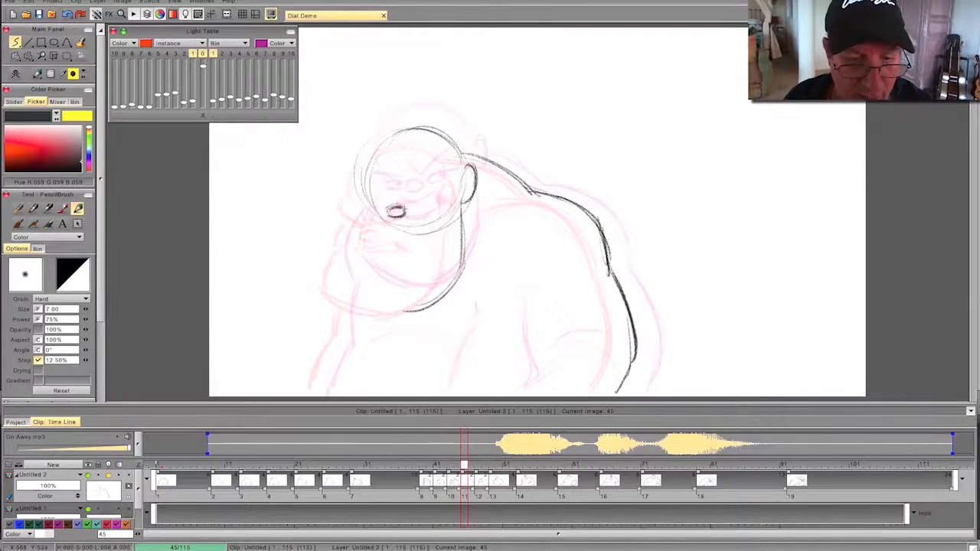
{"action": "key", "text": "Left"}
{"action": "key", "text": "Right"}
{"action": "key", "text": "Left"}
{"action": "key", "text": "Right"}
{"action": "key", "text": "Right"}
{"action": "key", "text": "Right"}
{"action": "key", "text": "Right"}
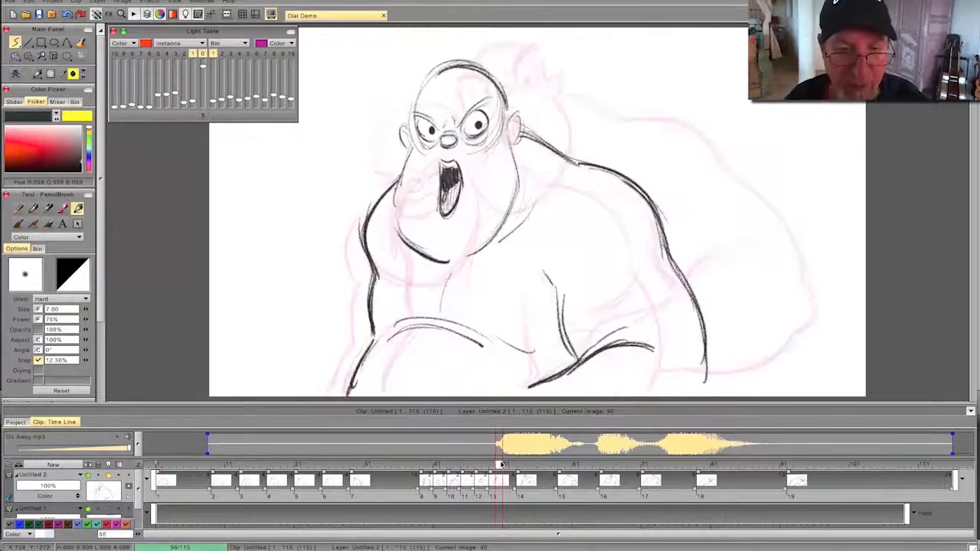
- Step ahead to compare the following drawings and thicken both eyebrows on frame 47
{"action": "key", "text": "Left"}
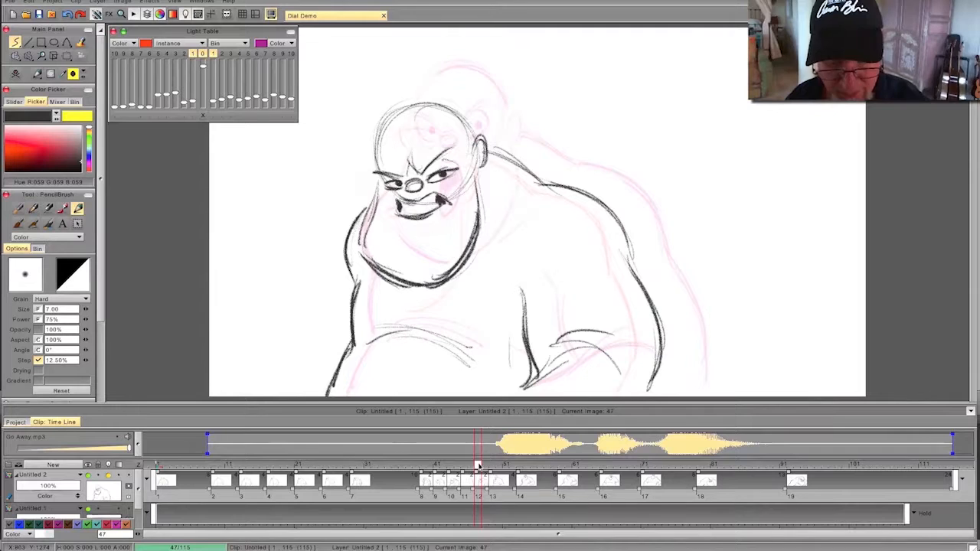
{"action": "mouse_move", "coordinate": [426, 170]}
{"action": "left_mouse_down"}
{"action": "mouse_move", "coordinate": [458, 146]}
{"action": "mouse_move", "coordinate": [429, 138]}
{"action": "left_mouse_up"}
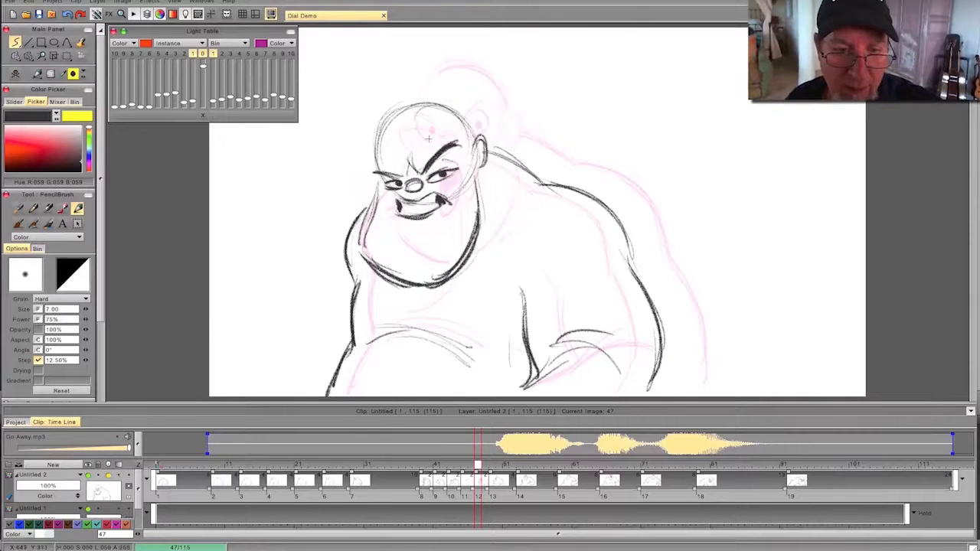
{"action": "left_click_drag", "start_coordinate": [400, 180], "coordinate": [363, 167]}
- Thicken the eyebrows on the shouting drawing at frame 49, flipping to compare with its neighbour
{"action": "left_click_drag", "start_coordinate": [477, 464], "coordinate": [492, 465]}
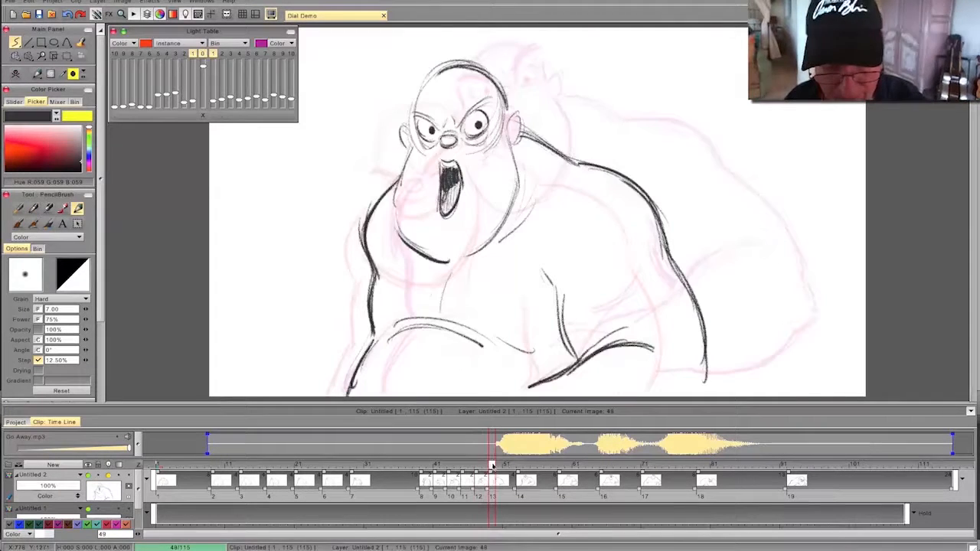
{"action": "mouse_move", "coordinate": [492, 96]}
{"action": "left_mouse_down"}
{"action": "mouse_move", "coordinate": [464, 117]}
{"action": "mouse_move", "coordinate": [410, 111]}
{"action": "left_mouse_up"}
{"action": "key", "text": "Left"}
{"action": "key", "text": "Right"}
- Draw heavy angry brows and squinting eyes on frame 45, flipping against the previous drawing
{"action": "left_click_drag", "start_coordinate": [490, 465], "coordinate": [464, 465]}
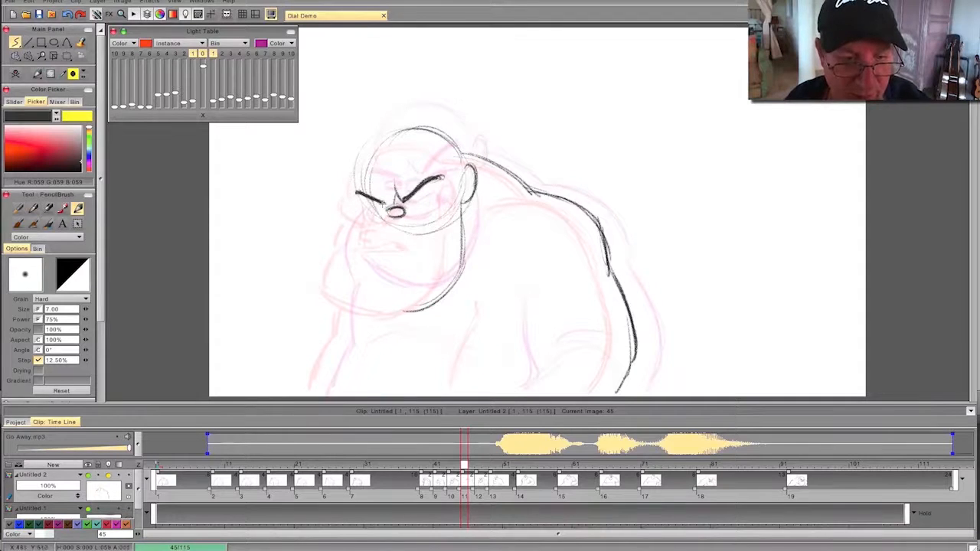
{"action": "key", "text": "Left"}
{"action": "key", "text": "Right"}
{"action": "left_click_drag", "start_coordinate": [410, 206], "coordinate": [435, 201]}
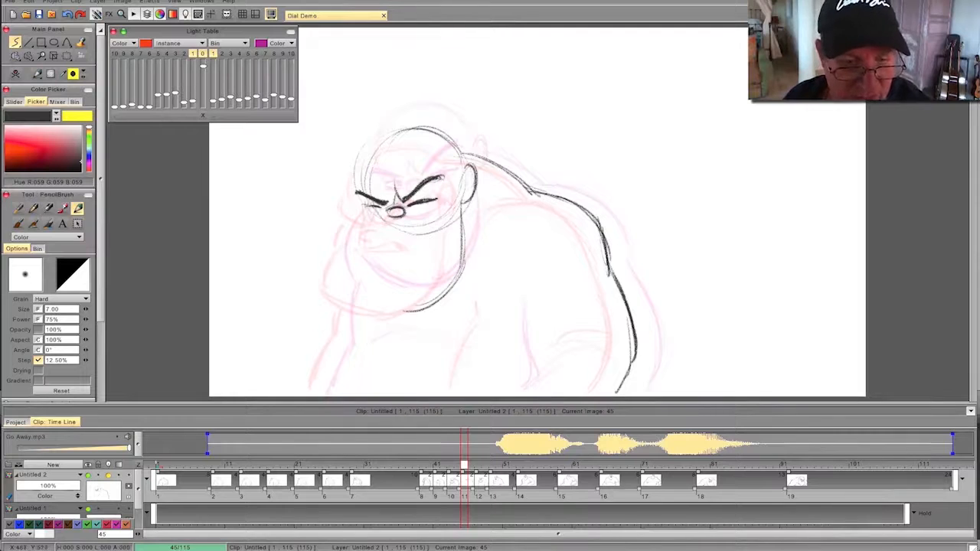
{"action": "key", "text": "Left"}
{"action": "key", "text": "Right"}
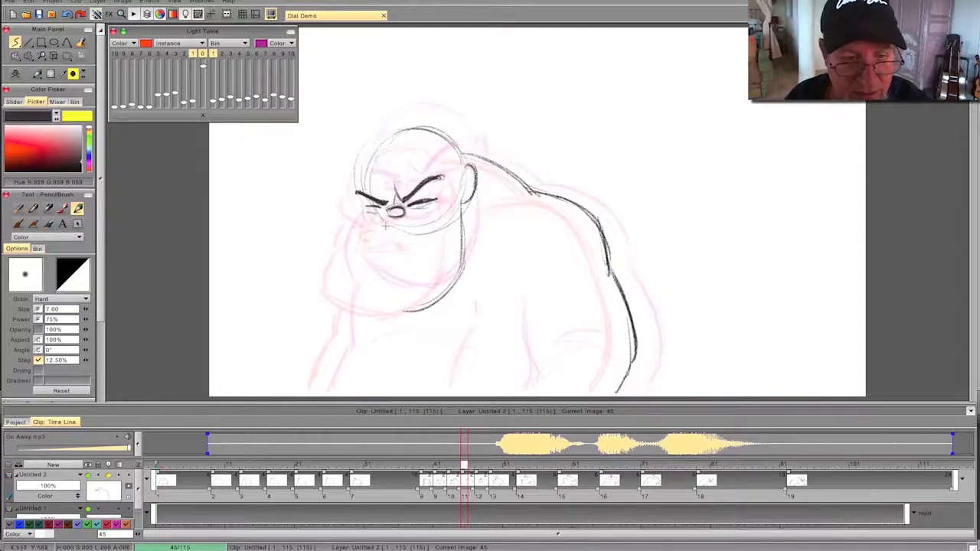
- Draw the clenched mouth with a dark near corner below the nose on frame 45, flipping to check it
{"action": "left_click_drag", "start_coordinate": [385, 221], "coordinate": [428, 229]}
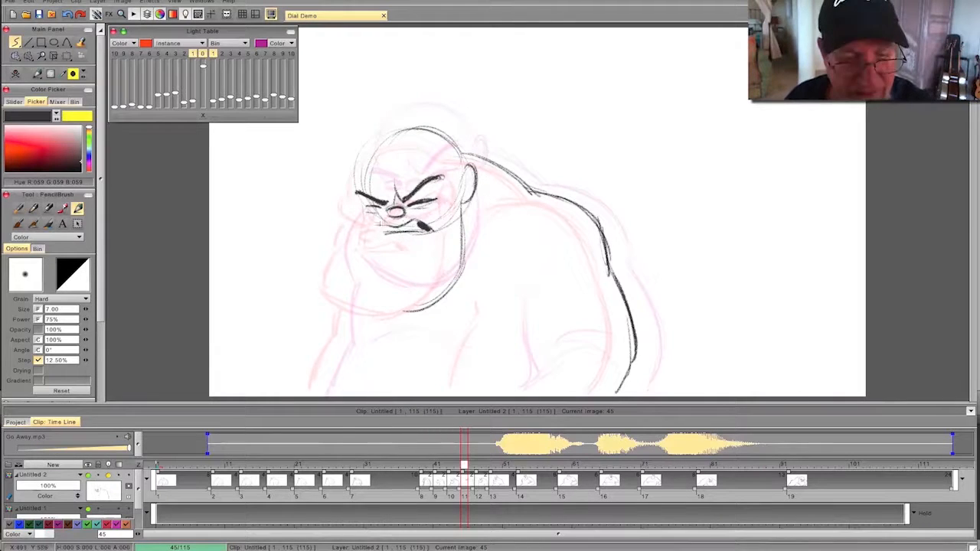
{"action": "key", "text": "Left"}
{"action": "key", "text": "Right"}
{"action": "key", "text": "Left"}
{"action": "key", "text": "Right"}
- Draw the front of the heavy jaw, the chin and the brow-ridge contours on frame 45
{"action": "mouse_move", "coordinate": [363, 218]}
{"action": "left_mouse_down"}
{"action": "mouse_move", "coordinate": [341, 271]}
{"action": "mouse_move", "coordinate": [399, 308]}
{"action": "left_mouse_up"}
{"action": "mouse_move", "coordinate": [338, 272]}
{"action": "left_mouse_down"}
{"action": "mouse_move", "coordinate": [402, 305]}
{"action": "mouse_move", "coordinate": [370, 299]}
{"action": "mouse_move", "coordinate": [455, 283]}
{"action": "left_mouse_up"}
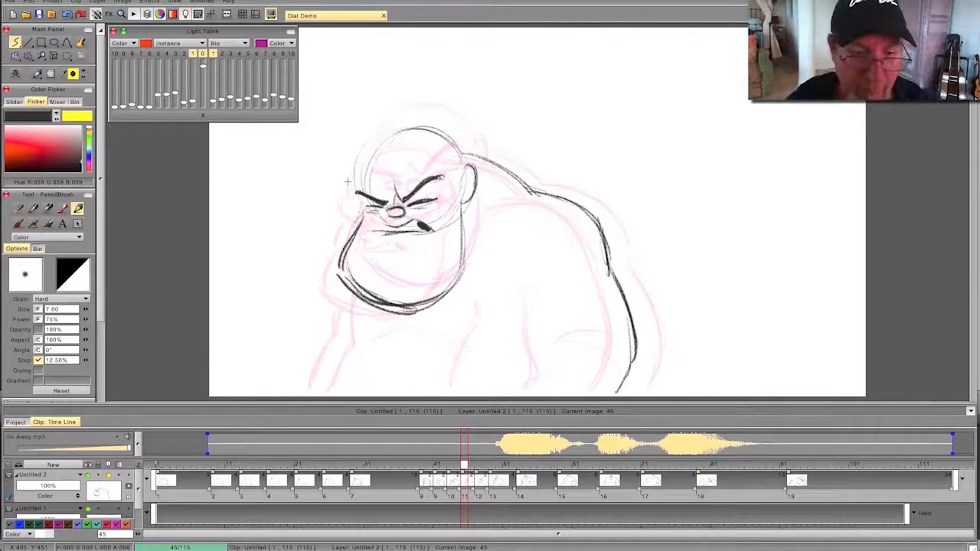
{"action": "mouse_move", "coordinate": [408, 169]}
{"action": "left_mouse_down"}
{"action": "mouse_move", "coordinate": [435, 160]}
{"action": "mouse_move", "coordinate": [432, 152]}
{"action": "left_mouse_up"}
{"action": "key", "text": "Left"}
{"action": "key", "text": "Right"}
- Draw the far arm's outline and the near arm's front contour on frame 45, flipping against the previous drawing
{"action": "mouse_move", "coordinate": [352, 297]}
{"action": "left_mouse_down"}
{"action": "mouse_move", "coordinate": [342, 339]}
{"action": "mouse_move", "coordinate": [319, 389]}
{"action": "left_mouse_up"}
{"action": "key", "text": "Left"}
{"action": "key", "text": "Right"}
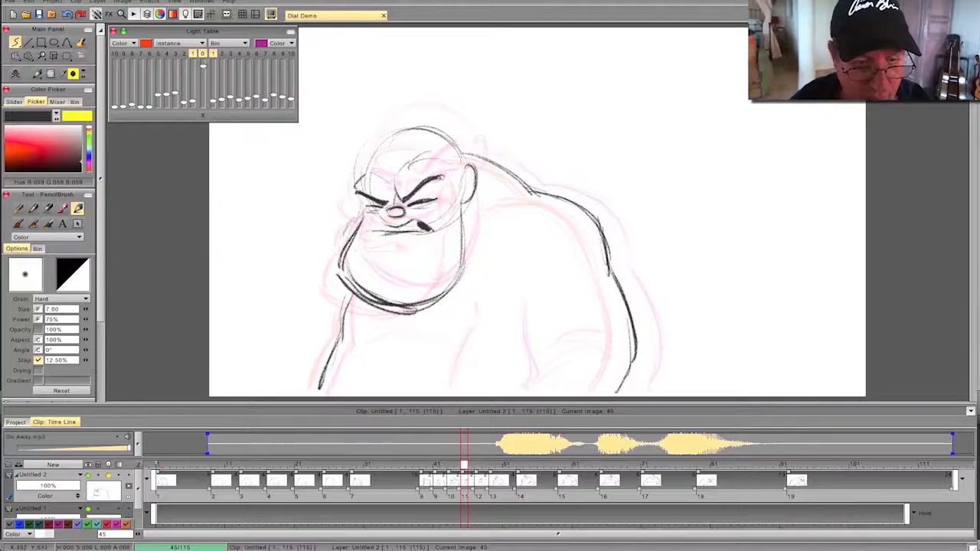
{"action": "key", "text": "Left"}
{"action": "key", "text": "Right"}
{"action": "left_click_drag", "start_coordinate": [499, 309], "coordinate": [503, 376]}
{"action": "key", "text": "Left"}
{"action": "key", "text": "Right"}
- Play back the animation from frame 13 to review the timing of the new drawings
{"action": "left_click_drag", "start_coordinate": [458, 466], "coordinate": [240, 467]}
{"action": "left_click_drag", "start_coordinate": [101, 298], "coordinate": [100, 382]}
{"action": "left_click", "coordinate": [38, 336]}
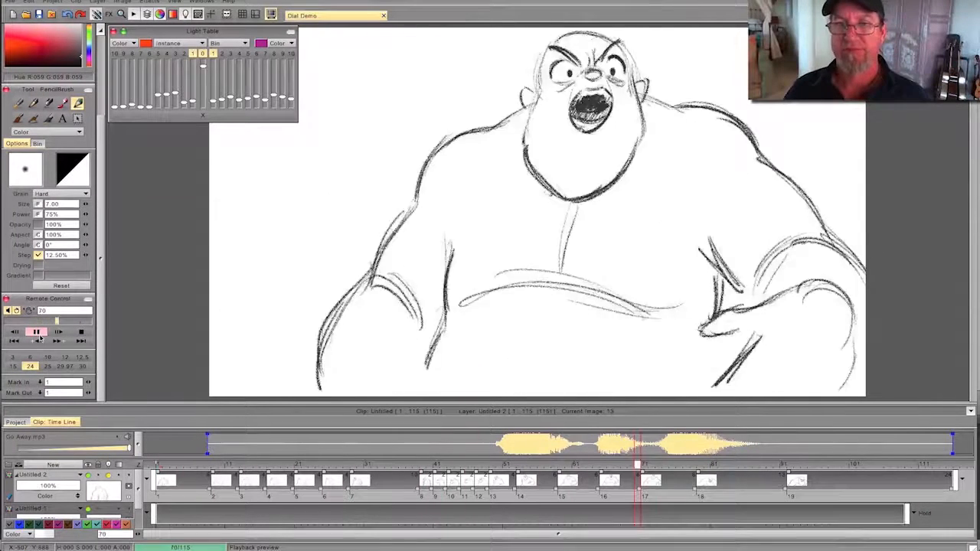
- Stop the playback and add a blank drawing at frame 51
{"action": "left_click", "coordinate": [38, 334]}
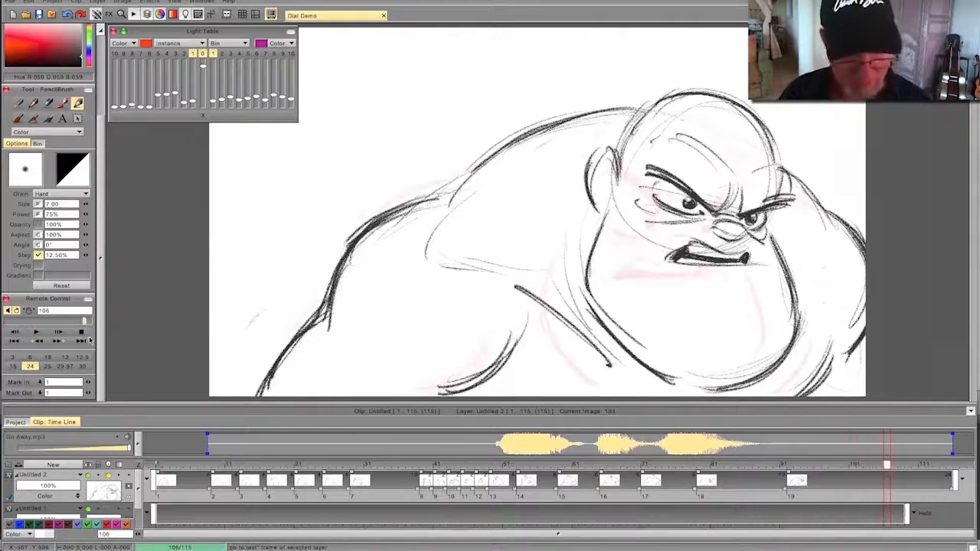
{"action": "mouse_move", "coordinate": [887, 465]}
{"action": "left_mouse_down"}
{"action": "mouse_move", "coordinate": [256, 473]}
{"action": "mouse_move", "coordinate": [496, 478]}
{"action": "mouse_move", "coordinate": [564, 467]}
{"action": "mouse_move", "coordinate": [525, 465]}
{"action": "mouse_move", "coordinate": [503, 480]}
{"action": "left_mouse_up"}
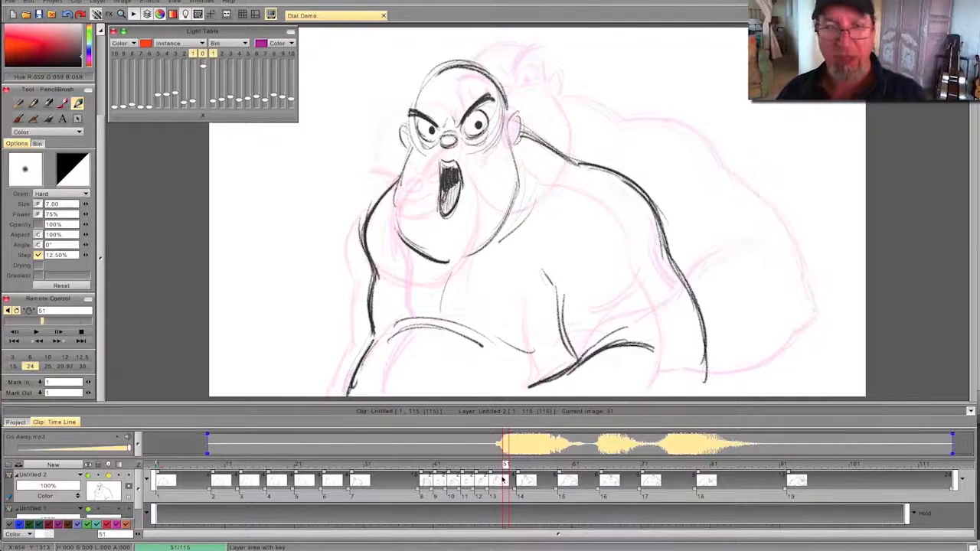
{"action": "scroll", "coordinate": [46, 153], "scroll_direction": "up", "scroll_amount": 3}
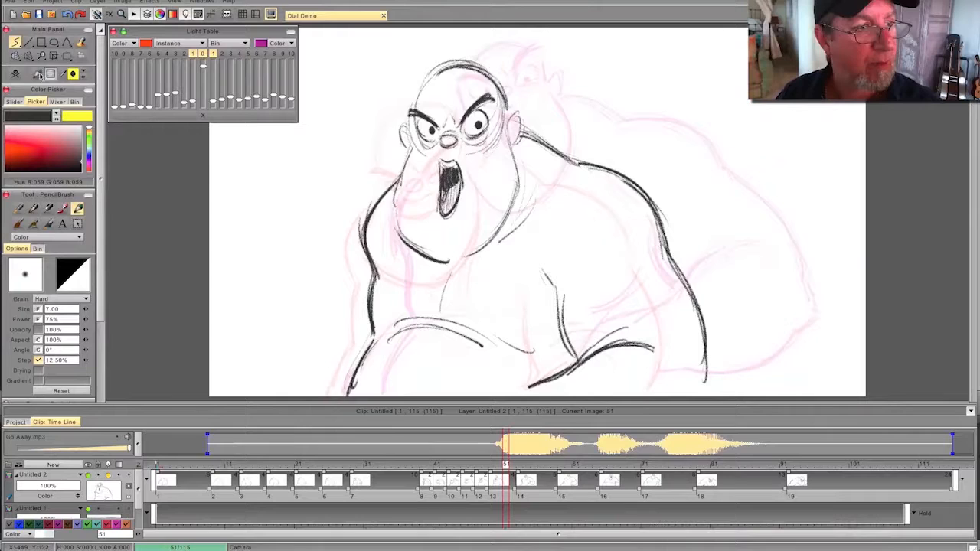
{"action": "left_click", "coordinate": [16, 74]}
- Draw the round cranium, the sides of the head and the heavy jaw on frame 51, flipping against the neighbouring drawings
{"action": "mouse_move", "coordinate": [478, 52]}
{"action": "left_mouse_down"}
{"action": "mouse_move", "coordinate": [513, 60]}
{"action": "mouse_move", "coordinate": [504, 51]}
{"action": "left_mouse_up"}
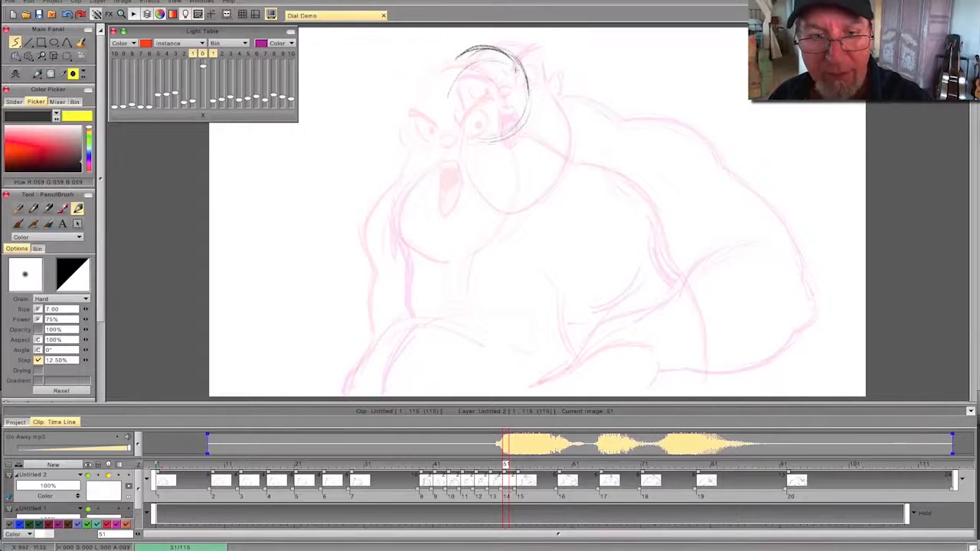
{"action": "mouse_move", "coordinate": [451, 54]}
{"action": "left_mouse_down"}
{"action": "mouse_move", "coordinate": [439, 77]}
{"action": "mouse_move", "coordinate": [442, 127]}
{"action": "left_mouse_up"}
{"action": "mouse_move", "coordinate": [529, 161]}
{"action": "left_mouse_down"}
{"action": "mouse_move", "coordinate": [535, 187]}
{"action": "mouse_move", "coordinate": [523, 215]}
{"action": "mouse_move", "coordinate": [471, 252]}
{"action": "left_mouse_up"}
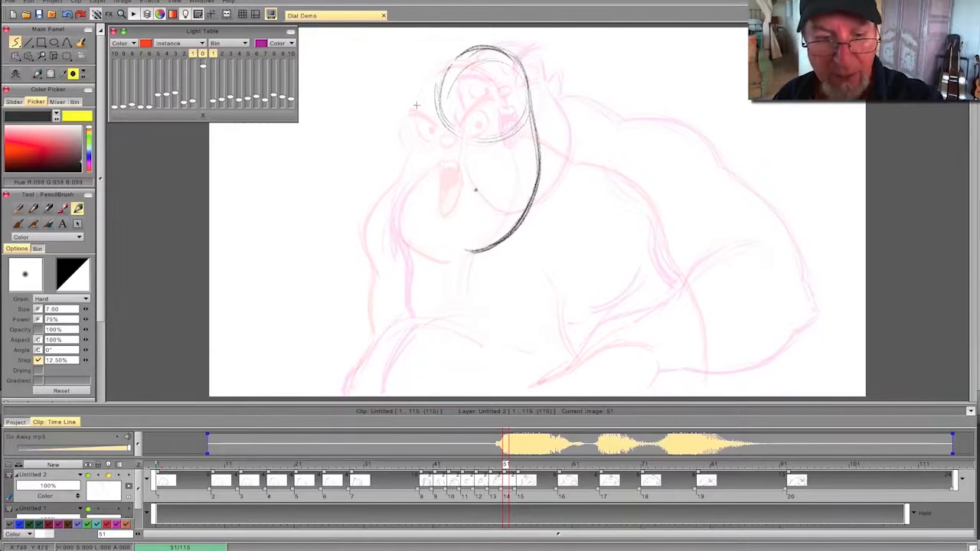
{"action": "left_click_drag", "start_coordinate": [407, 196], "coordinate": [433, 117]}
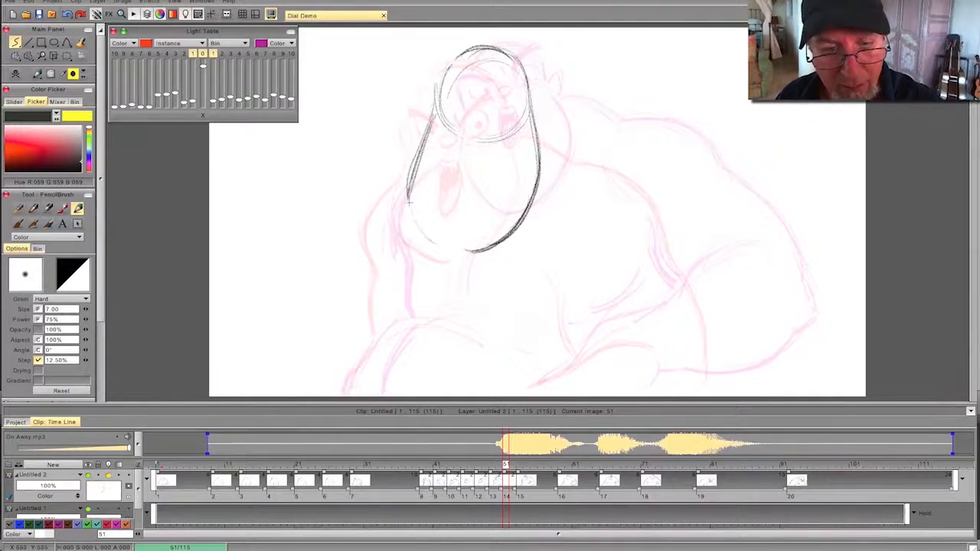
{"action": "left_click_drag", "start_coordinate": [417, 223], "coordinate": [459, 255]}
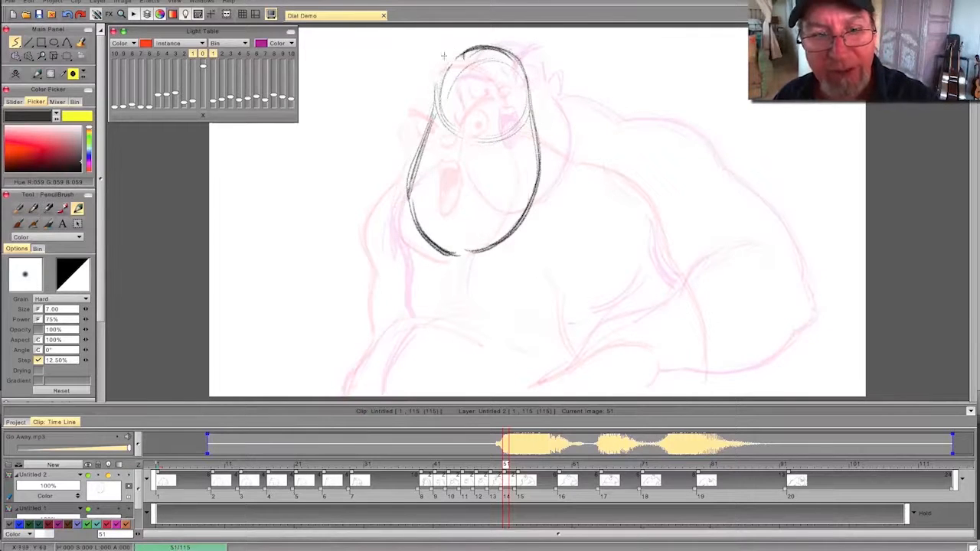
{"action": "left_click_drag", "start_coordinate": [412, 223], "coordinate": [462, 258]}
{"action": "mouse_move", "coordinate": [505, 465]}
{"action": "left_mouse_down"}
{"action": "mouse_move", "coordinate": [402, 464]}
{"action": "mouse_move", "coordinate": [588, 462]}
{"action": "mouse_move", "coordinate": [449, 470]}
{"action": "mouse_move", "coordinate": [565, 465]}
{"action": "mouse_move", "coordinate": [519, 464]}
{"action": "left_mouse_up"}
{"action": "mouse_move", "coordinate": [450, 465]}
{"action": "left_mouse_down"}
{"action": "mouse_move", "coordinate": [557, 467]}
{"action": "mouse_move", "coordinate": [464, 467]}
{"action": "mouse_move", "coordinate": [520, 476]}
{"action": "mouse_move", "coordinate": [505, 476]}
{"action": "mouse_move", "coordinate": [506, 464]}
{"action": "left_mouse_up"}
- Draw the nose and the long, slanted open mouth with a dark shaded interior on frame 51, flipping against the previous drawing
{"action": "mouse_move", "coordinate": [474, 103]}
{"action": "left_mouse_down"}
{"action": "mouse_move", "coordinate": [491, 102]}
{"action": "mouse_move", "coordinate": [476, 105]}
{"action": "left_mouse_up"}
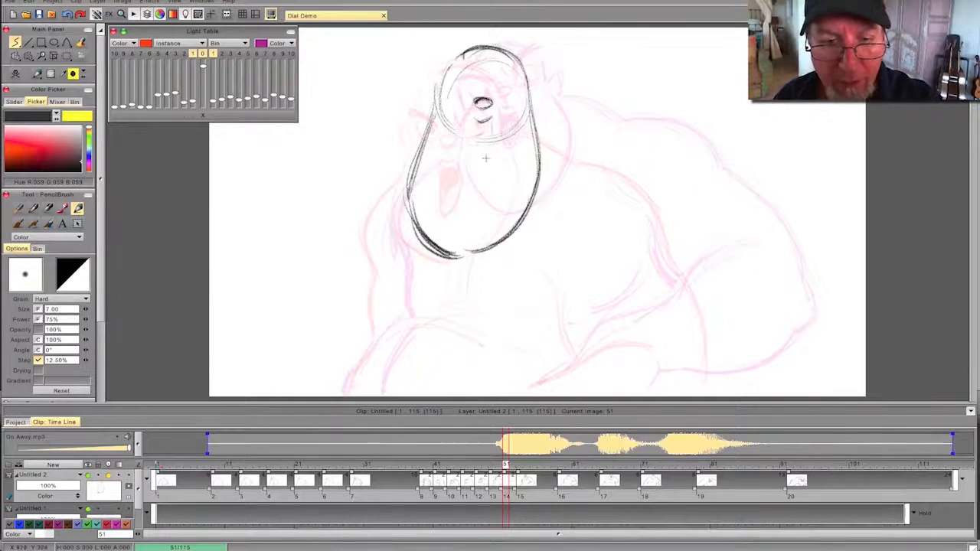
{"action": "mouse_move", "coordinate": [492, 126]}
{"action": "left_mouse_down"}
{"action": "mouse_move", "coordinate": [484, 181]}
{"action": "mouse_move", "coordinate": [464, 205]}
{"action": "left_mouse_up"}
{"action": "mouse_move", "coordinate": [462, 166]}
{"action": "left_mouse_down"}
{"action": "mouse_move", "coordinate": [458, 203]}
{"action": "mouse_move", "coordinate": [484, 182]}
{"action": "left_mouse_up"}
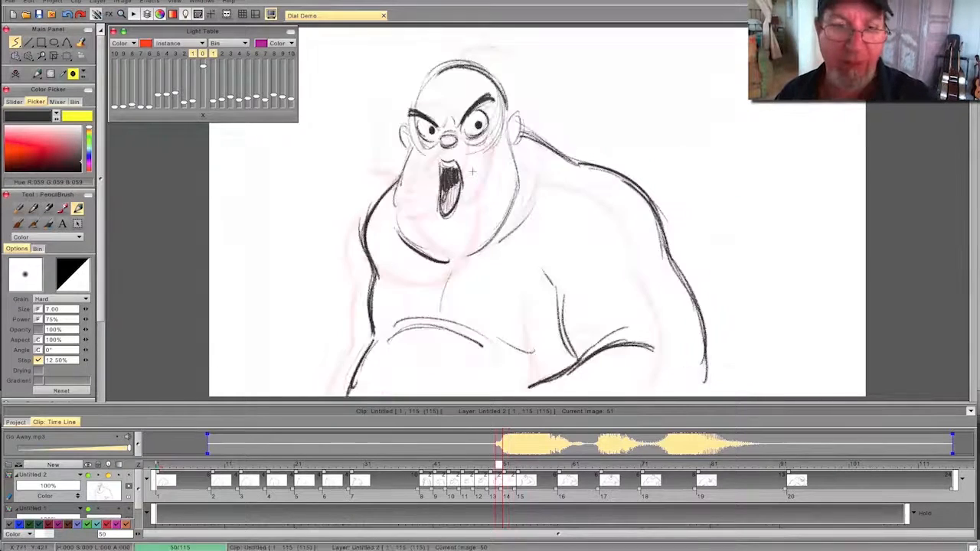
{"action": "key", "text": "Right"}
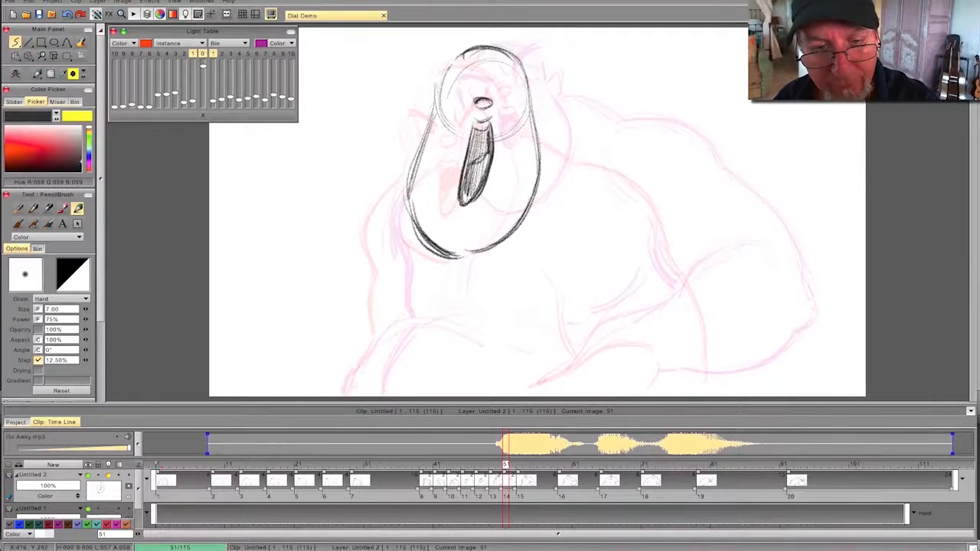
{"action": "left_click_drag", "start_coordinate": [487, 129], "coordinate": [468, 160]}
{"action": "key", "text": "Left"}
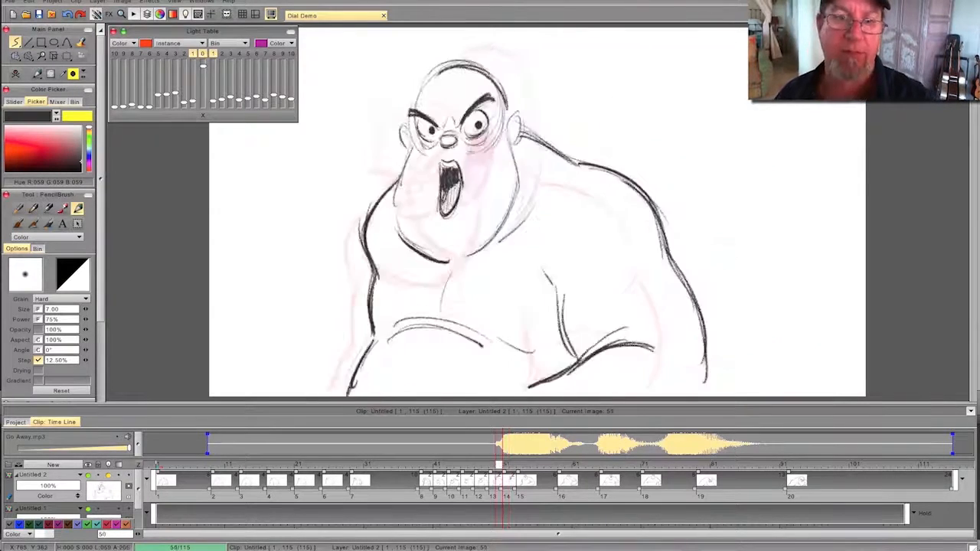
{"action": "key", "text": "Right"}
- Draw an angry eyebrow slanting down toward the nose on frame 51
{"action": "mouse_move", "coordinate": [505, 465]}
{"action": "left_mouse_down"}
{"action": "mouse_move", "coordinate": [457, 464]}
{"action": "mouse_move", "coordinate": [575, 464]}
{"action": "mouse_move", "coordinate": [436, 465]}
{"action": "mouse_move", "coordinate": [526, 473]}
{"action": "mouse_move", "coordinate": [498, 470]}
{"action": "mouse_move", "coordinate": [510, 470]}
{"action": "mouse_move", "coordinate": [482, 483]}
{"action": "mouse_move", "coordinate": [505, 481]}
{"action": "mouse_move", "coordinate": [506, 465]}
{"action": "left_mouse_up"}
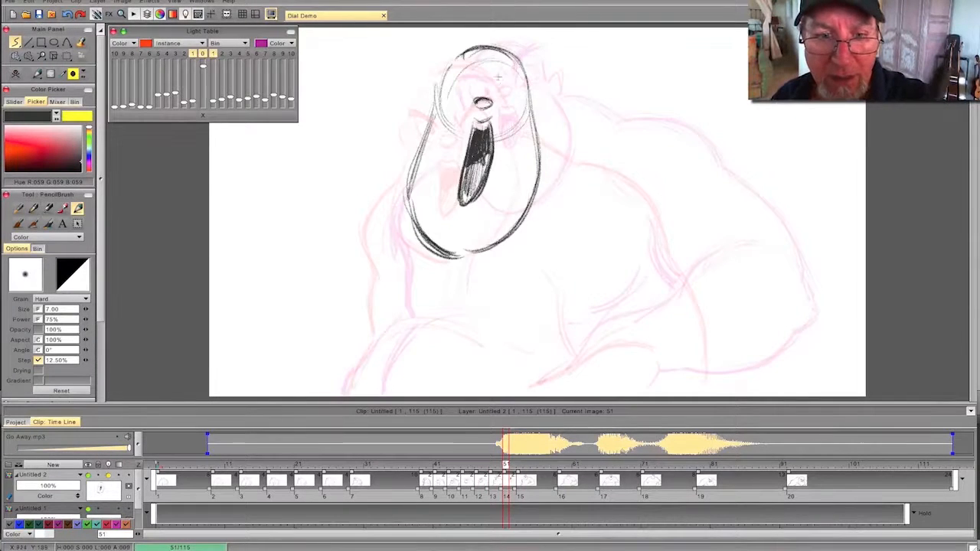
{"action": "left_click_drag", "start_coordinate": [514, 67], "coordinate": [493, 90]}
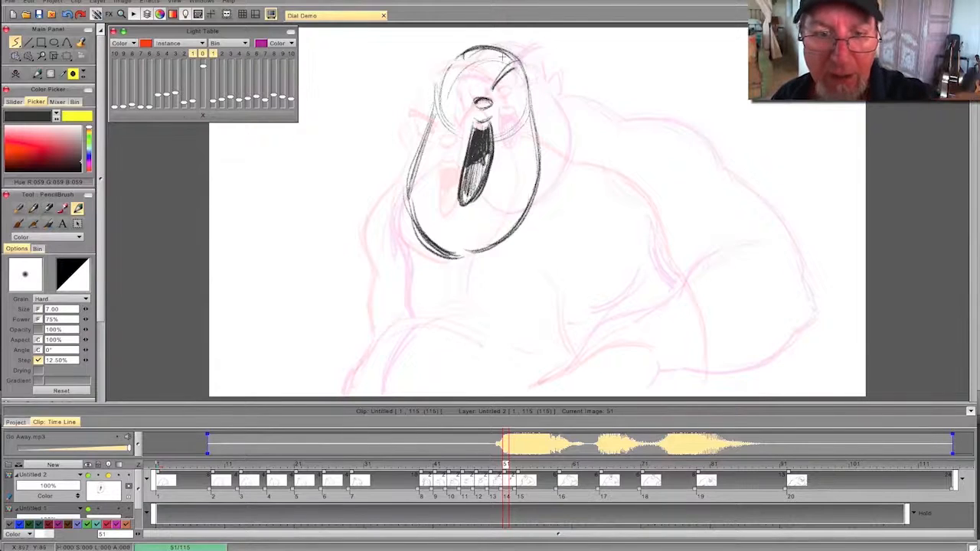
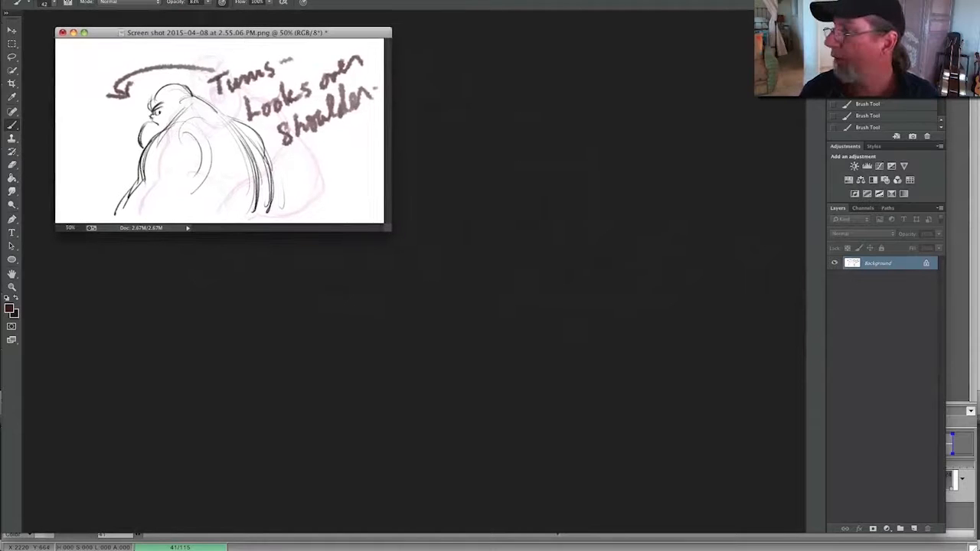
- Lay out the "GO!" and "AWAY!" thumbnail sketches beside the "Turns - Looks over shoulder" sketch for review, and switch to TVP Animation 10
{"action": "left_click_drag", "start_coordinate": [979, 44], "coordinate": [540, 36]}
{"action": "left_click_drag", "start_coordinate": [979, 344], "coordinate": [503, 264]}
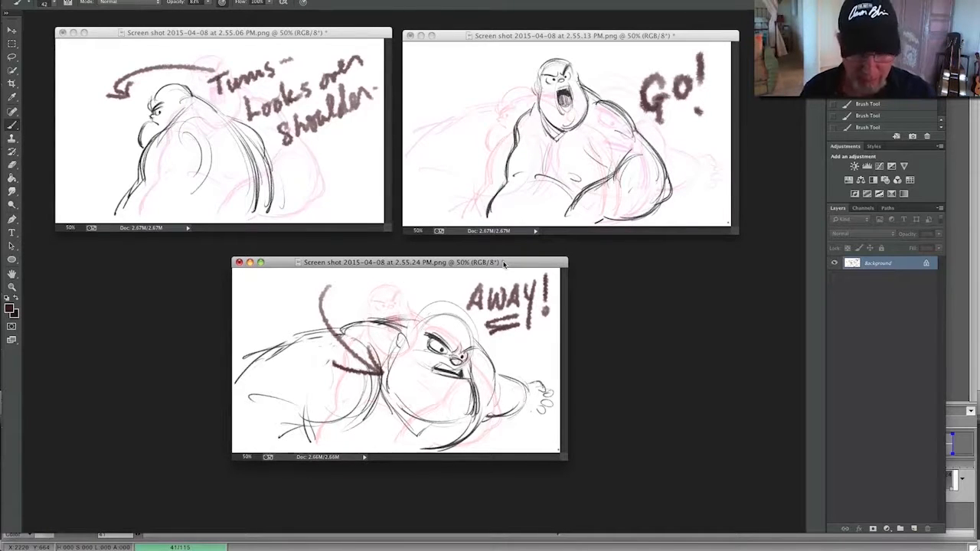
{"action": "left_click", "coordinate": [720, 549]}
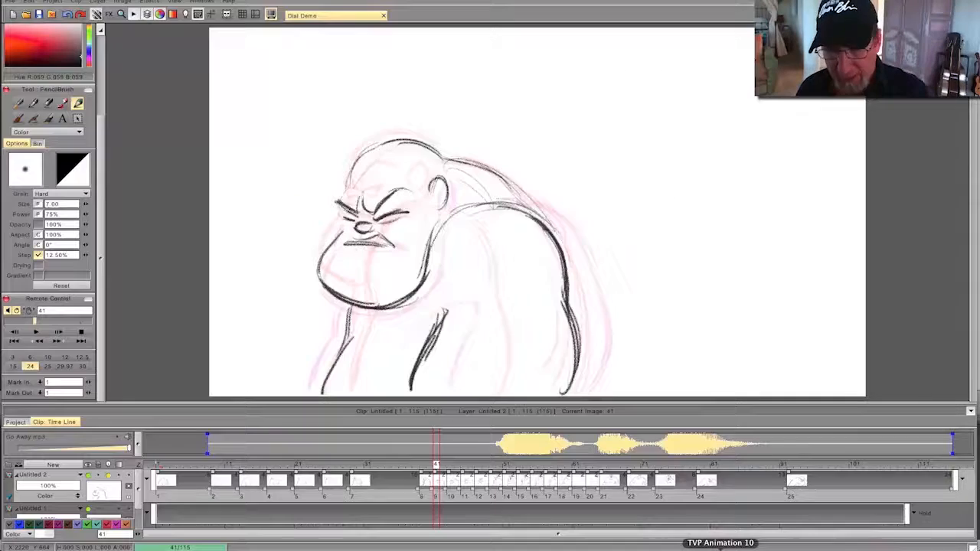
- Play the animation with its soundtrack, stop it, and scrub back through the dialogue frames
{"action": "left_click", "coordinate": [36, 331]}
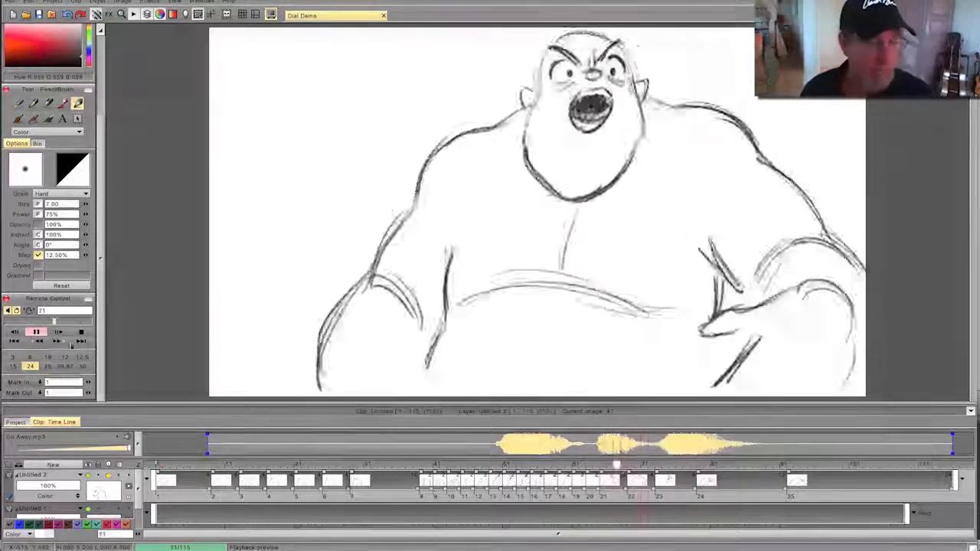
{"action": "left_click", "coordinate": [35, 332]}
{"action": "left_click_drag", "start_coordinate": [692, 465], "coordinate": [589, 465]}
- Add a blank drawing at frame 5 and draw the back of the head with both ears
{"action": "mouse_move", "coordinate": [519, 475]}
{"action": "left_mouse_down"}
{"action": "mouse_move", "coordinate": [170, 475]}
{"action": "mouse_move", "coordinate": [185, 474]}
{"action": "left_mouse_up"}
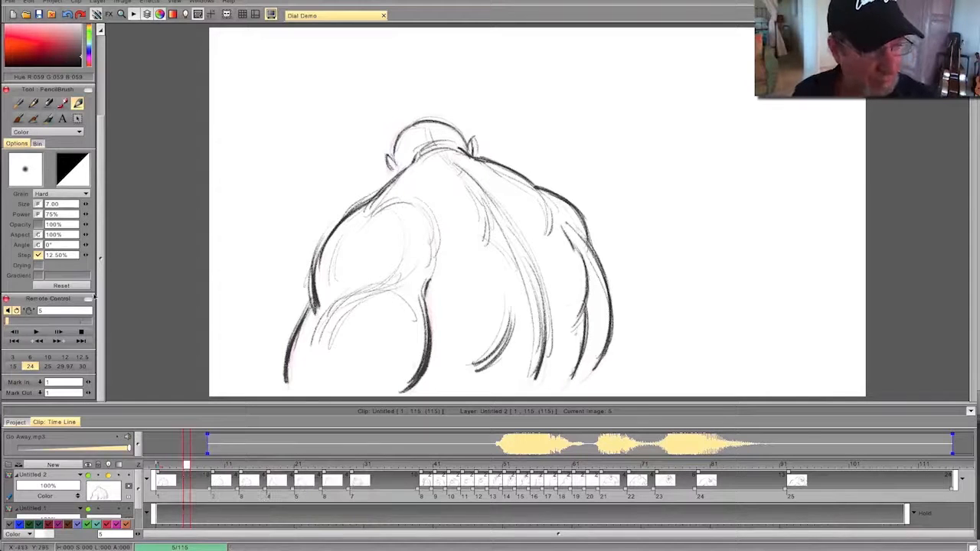
{"action": "left_click_drag", "start_coordinate": [101, 201], "coordinate": [100, 115]}
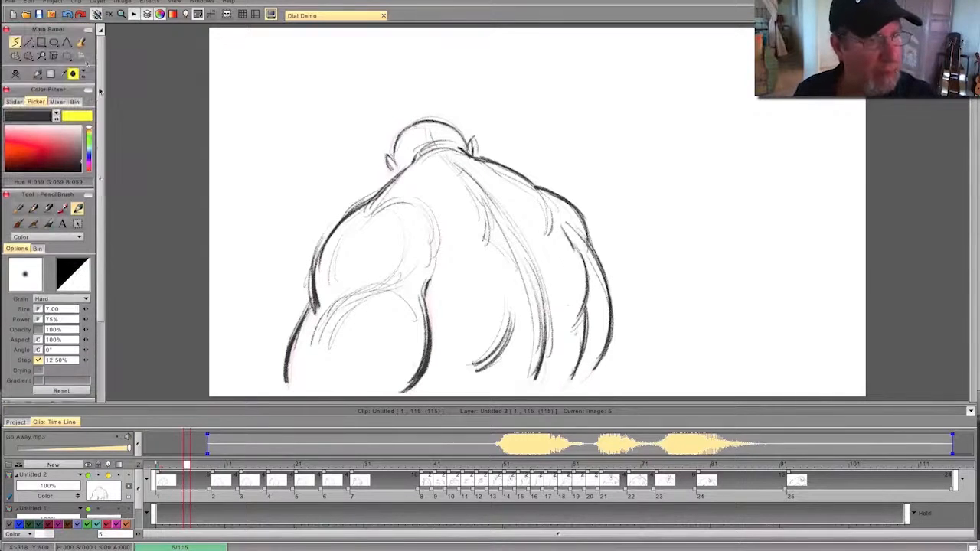
{"action": "left_click", "coordinate": [15, 74]}
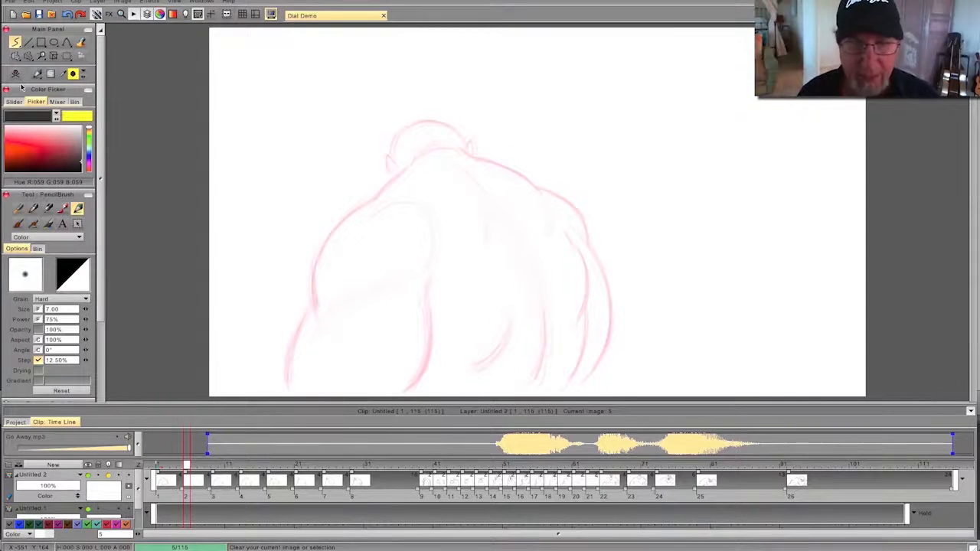
{"action": "mouse_move", "coordinate": [464, 141]}
{"action": "left_mouse_down"}
{"action": "mouse_move", "coordinate": [440, 124]}
{"action": "mouse_move", "coordinate": [451, 127]}
{"action": "mouse_move", "coordinate": [395, 139]}
{"action": "mouse_move", "coordinate": [398, 127]}
{"action": "mouse_move", "coordinate": [391, 175]}
{"action": "left_mouse_up"}
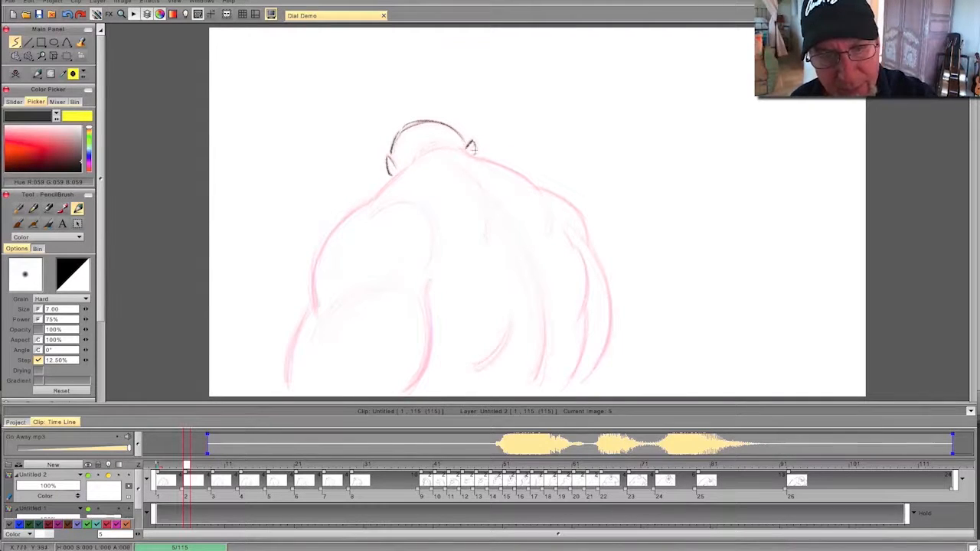
- Draw the neck, left shoulder and arm, shoulder-blade curves and upper back fold on frame 5
{"action": "mouse_move", "coordinate": [461, 156]}
{"action": "left_mouse_down"}
{"action": "mouse_move", "coordinate": [419, 156]}
{"action": "mouse_move", "coordinate": [442, 144]}
{"action": "mouse_move", "coordinate": [430, 144]}
{"action": "mouse_move", "coordinate": [331, 228]}
{"action": "mouse_move", "coordinate": [341, 222]}
{"action": "mouse_move", "coordinate": [326, 243]}
{"action": "mouse_move", "coordinate": [317, 310]}
{"action": "left_mouse_up"}
{"action": "left_click_drag", "start_coordinate": [317, 264], "coordinate": [288, 395]}
{"action": "left_click_drag", "start_coordinate": [319, 342], "coordinate": [398, 291]}
{"action": "mouse_move", "coordinate": [336, 315]}
{"action": "left_mouse_down"}
{"action": "mouse_move", "coordinate": [424, 294]}
{"action": "mouse_move", "coordinate": [405, 391]}
{"action": "left_mouse_up"}
{"action": "left_click_drag", "start_coordinate": [427, 349], "coordinate": [407, 391]}
{"action": "left_click_drag", "start_coordinate": [424, 295], "coordinate": [429, 363]}
{"action": "left_click_drag", "start_coordinate": [366, 224], "coordinate": [427, 243]}
{"action": "left_click_drag", "start_coordinate": [458, 168], "coordinate": [484, 236]}
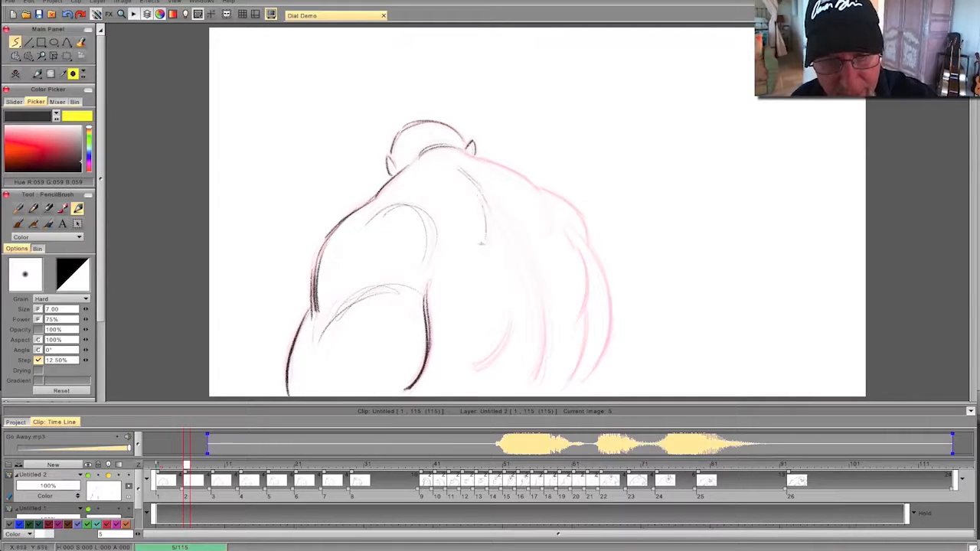
- Draw the right shoulder, right arm, spine line and flank crease on frame 5, flipping against the previous drawing
{"action": "mouse_move", "coordinate": [460, 151]}
{"action": "left_mouse_down"}
{"action": "mouse_move", "coordinate": [528, 180]}
{"action": "mouse_move", "coordinate": [509, 167]}
{"action": "mouse_move", "coordinate": [541, 190]}
{"action": "mouse_move", "coordinate": [542, 203]}
{"action": "mouse_move", "coordinate": [554, 198]}
{"action": "mouse_move", "coordinate": [582, 217]}
{"action": "mouse_move", "coordinate": [602, 337]}
{"action": "mouse_move", "coordinate": [613, 316]}
{"action": "mouse_move", "coordinate": [591, 383]}
{"action": "left_mouse_up"}
{"action": "mouse_move", "coordinate": [568, 234]}
{"action": "left_mouse_down"}
{"action": "mouse_move", "coordinate": [584, 278]}
{"action": "mouse_move", "coordinate": [571, 383]}
{"action": "left_mouse_up"}
{"action": "mouse_move", "coordinate": [501, 219]}
{"action": "left_mouse_down"}
{"action": "mouse_move", "coordinate": [528, 272]}
{"action": "mouse_move", "coordinate": [542, 367]}
{"action": "left_mouse_up"}
{"action": "left_click_drag", "start_coordinate": [528, 295], "coordinate": [534, 392]}
{"action": "mouse_move", "coordinate": [511, 313]}
{"action": "left_mouse_down"}
{"action": "mouse_move", "coordinate": [486, 360]}
{"action": "mouse_move", "coordinate": [494, 356]}
{"action": "mouse_move", "coordinate": [476, 366]}
{"action": "left_mouse_up"}
{"action": "key", "text": "Left"}
{"action": "key", "text": "Right"}
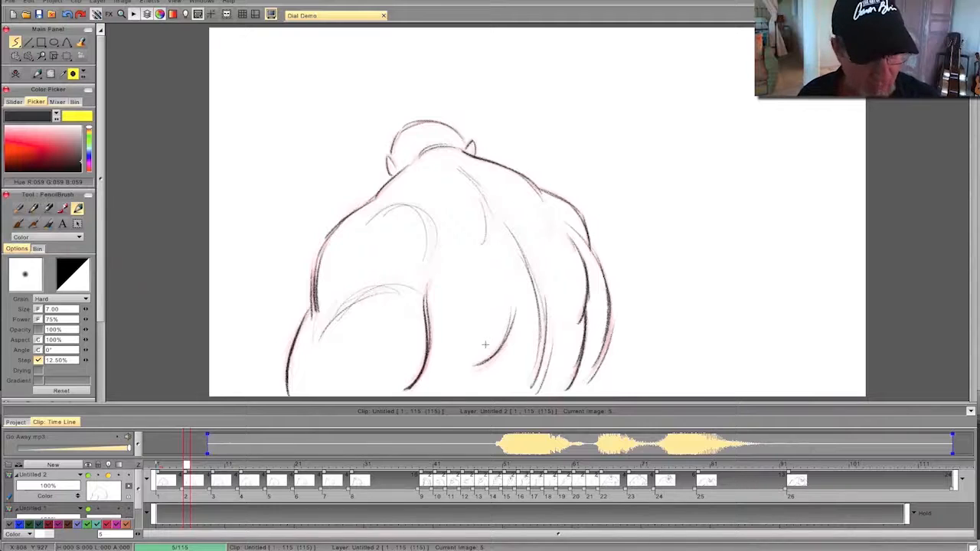
- Add a blank drawing at frame 3 and draw the head, left ear, neck line, right shoulder and right arm
{"action": "left_click", "coordinate": [171, 465]}
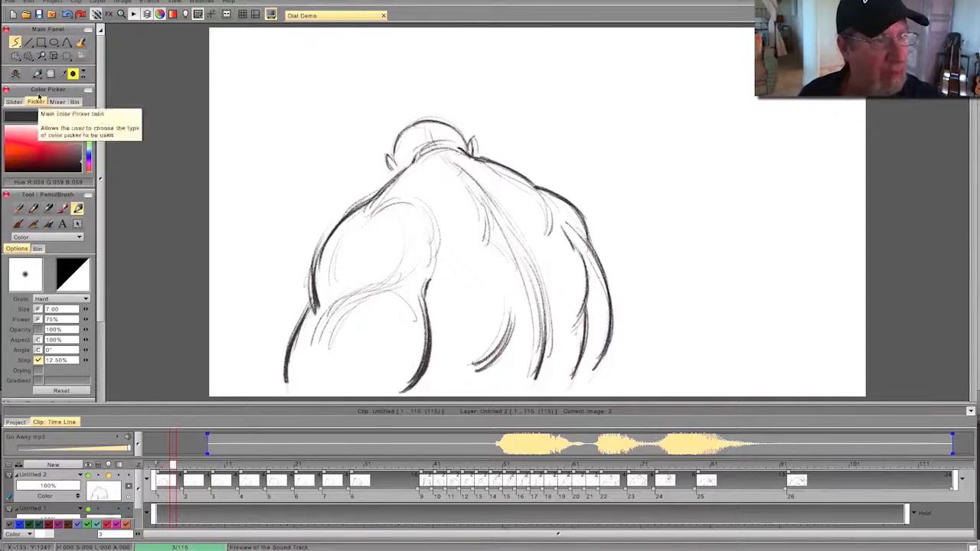
{"action": "left_click", "coordinate": [16, 74]}
{"action": "mouse_move", "coordinate": [465, 146]}
{"action": "left_mouse_down"}
{"action": "mouse_move", "coordinate": [401, 131]}
{"action": "mouse_move", "coordinate": [412, 123]}
{"action": "mouse_move", "coordinate": [391, 161]}
{"action": "mouse_move", "coordinate": [384, 157]}
{"action": "mouse_move", "coordinate": [386, 170]}
{"action": "mouse_move", "coordinate": [443, 142]}
{"action": "mouse_move", "coordinate": [540, 187]}
{"action": "mouse_move", "coordinate": [584, 231]}
{"action": "mouse_move", "coordinate": [609, 338]}
{"action": "mouse_move", "coordinate": [610, 316]}
{"action": "mouse_move", "coordinate": [589, 379]}
{"action": "left_mouse_up"}
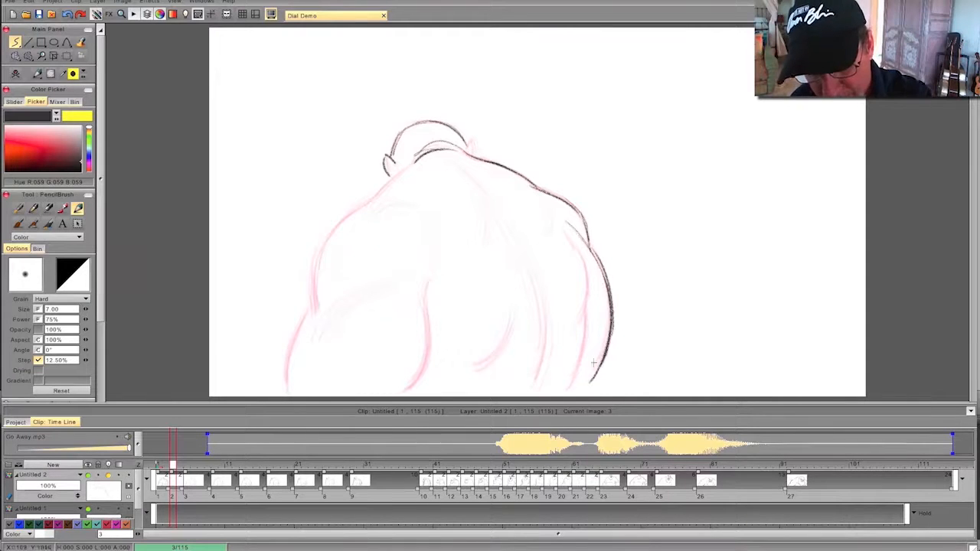
{"action": "mouse_move", "coordinate": [579, 261]}
{"action": "left_mouse_down"}
{"action": "mouse_move", "coordinate": [582, 374]}
{"action": "mouse_move", "coordinate": [566, 387]}
{"action": "left_mouse_up"}
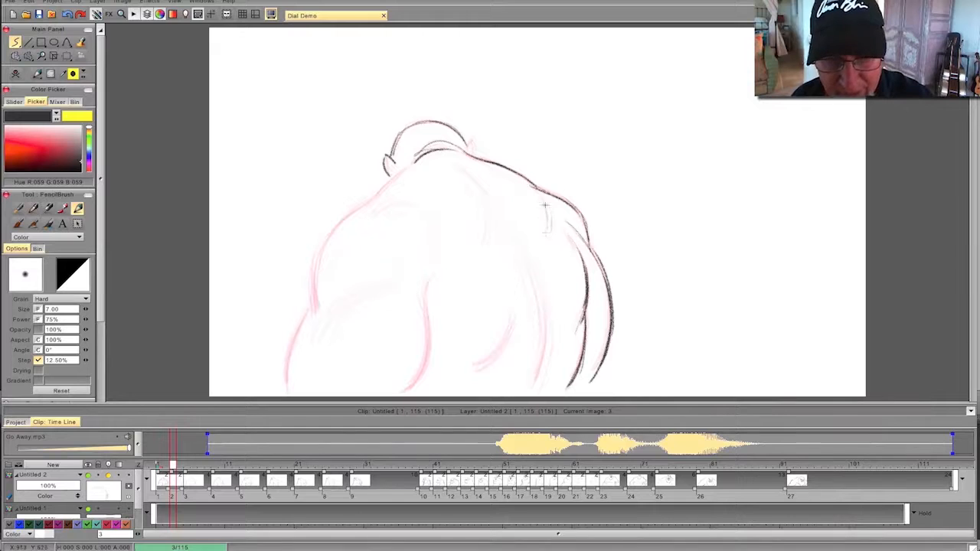
- Draw the spine line, flank crease, left shoulder and arm, and shoulder-blade curve on frame 3
{"action": "mouse_move", "coordinate": [483, 195]}
{"action": "left_mouse_down"}
{"action": "mouse_move", "coordinate": [486, 246]}
{"action": "mouse_move", "coordinate": [541, 337]}
{"action": "mouse_move", "coordinate": [534, 387]}
{"action": "left_mouse_up"}
{"action": "mouse_move", "coordinate": [509, 315]}
{"action": "left_mouse_down"}
{"action": "mouse_move", "coordinate": [490, 359]}
{"action": "mouse_move", "coordinate": [473, 369]}
{"action": "left_mouse_up"}
{"action": "mouse_move", "coordinate": [427, 280]}
{"action": "left_mouse_down"}
{"action": "mouse_move", "coordinate": [426, 348]}
{"action": "mouse_move", "coordinate": [400, 390]}
{"action": "left_mouse_up"}
{"action": "mouse_move", "coordinate": [404, 171]}
{"action": "left_mouse_down"}
{"action": "mouse_move", "coordinate": [329, 234]}
{"action": "mouse_move", "coordinate": [285, 386]}
{"action": "left_mouse_up"}
{"action": "left_click_drag", "start_coordinate": [325, 340], "coordinate": [421, 281]}
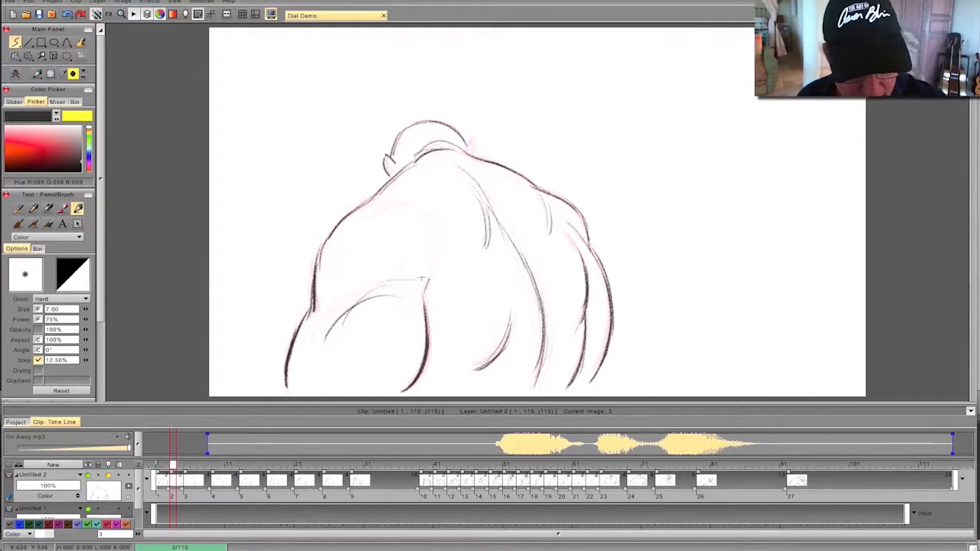
{"action": "left_click_drag", "start_coordinate": [361, 233], "coordinate": [403, 205]}
- Add a blank drawing at frame 7 and draw the head, ears, neck line, right shoulder and right arm
{"action": "left_click_drag", "start_coordinate": [176, 465], "coordinate": [201, 465]}
{"action": "left_click", "coordinate": [16, 75]}
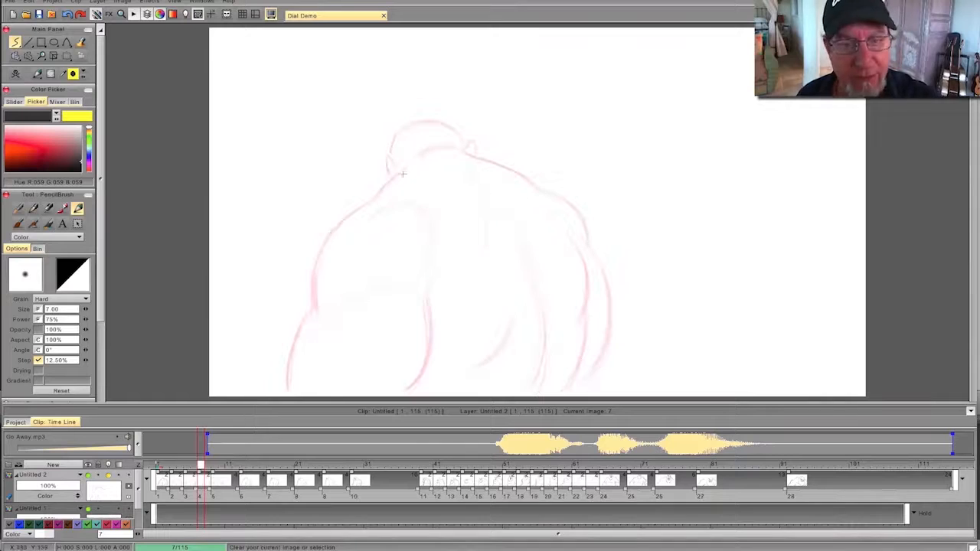
{"action": "mouse_move", "coordinate": [458, 135]}
{"action": "left_mouse_down"}
{"action": "mouse_move", "coordinate": [402, 132]}
{"action": "mouse_move", "coordinate": [411, 125]}
{"action": "mouse_move", "coordinate": [424, 124]}
{"action": "mouse_move", "coordinate": [398, 138]}
{"action": "mouse_move", "coordinate": [390, 173]}
{"action": "left_mouse_up"}
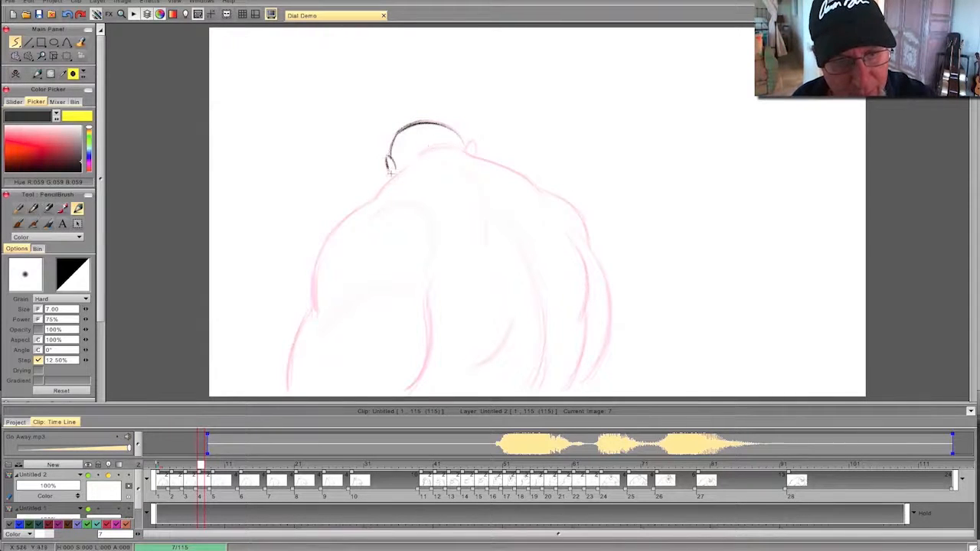
{"action": "mouse_move", "coordinate": [472, 143]}
{"action": "left_mouse_down"}
{"action": "mouse_move", "coordinate": [464, 153]}
{"action": "mouse_move", "coordinate": [574, 217]}
{"action": "left_mouse_up"}
{"action": "mouse_move", "coordinate": [591, 253]}
{"action": "left_mouse_down"}
{"action": "mouse_move", "coordinate": [605, 338]}
{"action": "mouse_move", "coordinate": [610, 323]}
{"action": "mouse_move", "coordinate": [587, 382]}
{"action": "left_mouse_up"}
{"action": "mouse_move", "coordinate": [580, 252]}
{"action": "left_mouse_down"}
{"action": "mouse_move", "coordinate": [588, 310]}
{"action": "mouse_move", "coordinate": [570, 383]}
{"action": "left_mouse_up"}
{"action": "left_click_drag", "start_coordinate": [586, 315], "coordinate": [567, 389]}
- Draw the spine line, back folds, left shoulder and arm, and shoulder-blade curve on frame 7
{"action": "left_click_drag", "start_coordinate": [504, 220], "coordinate": [545, 335]}
{"action": "left_click_drag", "start_coordinate": [520, 250], "coordinate": [528, 387]}
{"action": "left_click_drag", "start_coordinate": [513, 316], "coordinate": [470, 367]}
{"action": "mouse_move", "coordinate": [480, 216]}
{"action": "left_mouse_down"}
{"action": "mouse_move", "coordinate": [481, 239]}
{"action": "mouse_move", "coordinate": [481, 203]}
{"action": "left_mouse_up"}
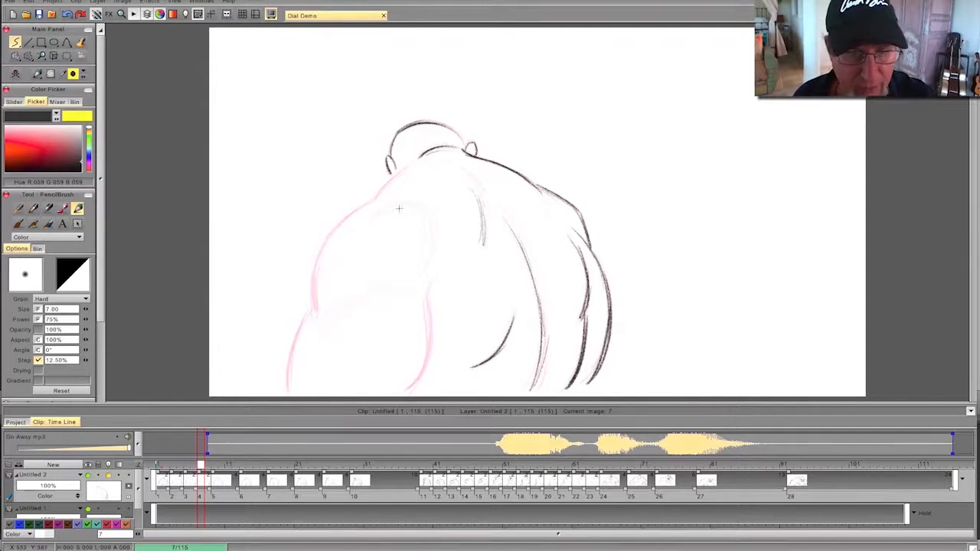
{"action": "mouse_move", "coordinate": [409, 166]}
{"action": "left_mouse_down"}
{"action": "mouse_move", "coordinate": [316, 262]}
{"action": "mouse_move", "coordinate": [311, 317]}
{"action": "left_mouse_up"}
{"action": "left_click_drag", "start_coordinate": [315, 271], "coordinate": [287, 394]}
{"action": "mouse_move", "coordinate": [332, 340]}
{"action": "left_mouse_down"}
{"action": "mouse_move", "coordinate": [390, 282]}
{"action": "mouse_move", "coordinate": [426, 367]}
{"action": "mouse_move", "coordinate": [405, 394]}
{"action": "left_mouse_up"}
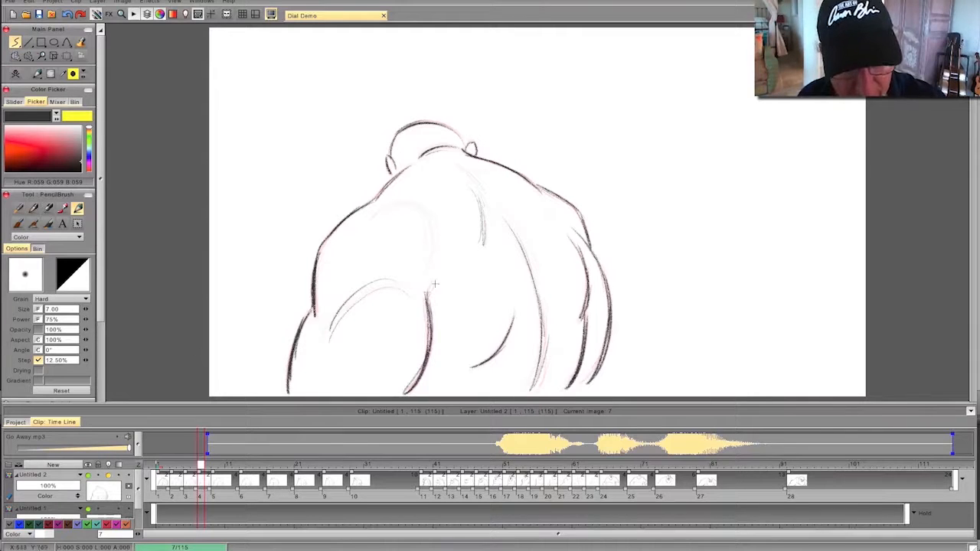
{"action": "mouse_move", "coordinate": [423, 274]}
{"action": "left_mouse_down"}
{"action": "mouse_move", "coordinate": [426, 218]}
{"action": "mouse_move", "coordinate": [369, 215]}
{"action": "left_mouse_up"}
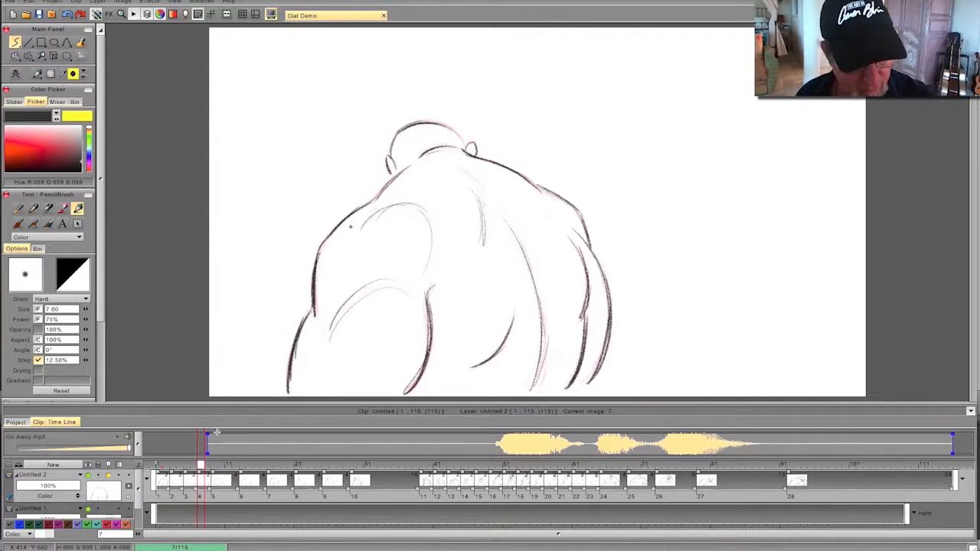
- Add a blank drawing at frame 11 and draw the slightly turned head, ears, right shoulder and arm, and spine line
{"action": "left_click", "coordinate": [229, 466]}
{"action": "left_click", "coordinate": [16, 75]}
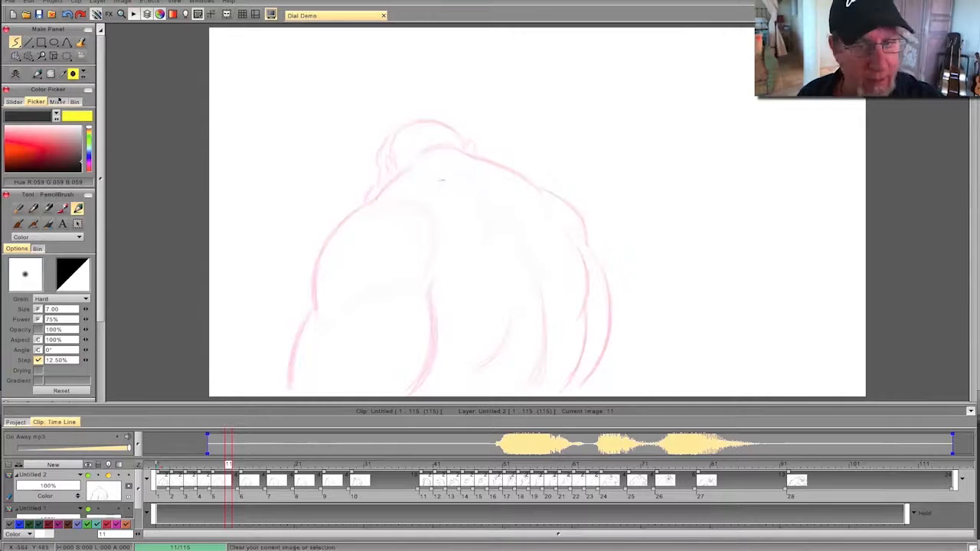
{"action": "mouse_move", "coordinate": [463, 146]}
{"action": "left_mouse_down"}
{"action": "mouse_move", "coordinate": [404, 124]}
{"action": "mouse_move", "coordinate": [381, 163]}
{"action": "mouse_move", "coordinate": [382, 182]}
{"action": "left_mouse_up"}
{"action": "mouse_move", "coordinate": [462, 148]}
{"action": "left_mouse_down"}
{"action": "mouse_move", "coordinate": [424, 152]}
{"action": "mouse_move", "coordinate": [463, 147]}
{"action": "mouse_move", "coordinate": [582, 222]}
{"action": "mouse_move", "coordinate": [608, 329]}
{"action": "mouse_move", "coordinate": [578, 388]}
{"action": "left_mouse_up"}
{"action": "mouse_move", "coordinate": [578, 247]}
{"action": "left_mouse_down"}
{"action": "mouse_move", "coordinate": [577, 321]}
{"action": "mouse_move", "coordinate": [584, 300]}
{"action": "mouse_move", "coordinate": [565, 385]}
{"action": "left_mouse_up"}
{"action": "mouse_move", "coordinate": [527, 259]}
{"action": "left_mouse_down"}
{"action": "mouse_move", "coordinate": [541, 349]}
{"action": "mouse_move", "coordinate": [528, 383]}
{"action": "left_mouse_up"}
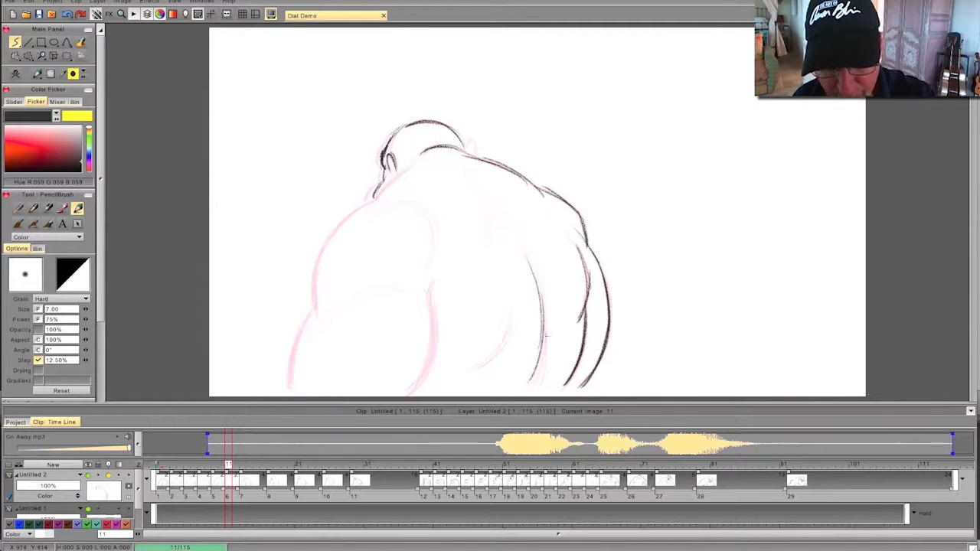
{"action": "left_click_drag", "start_coordinate": [518, 247], "coordinate": [497, 214]}
{"action": "mouse_move", "coordinate": [468, 150]}
{"action": "left_mouse_down"}
{"action": "mouse_move", "coordinate": [467, 142]}
{"action": "mouse_move", "coordinate": [477, 159]}
{"action": "left_mouse_up"}
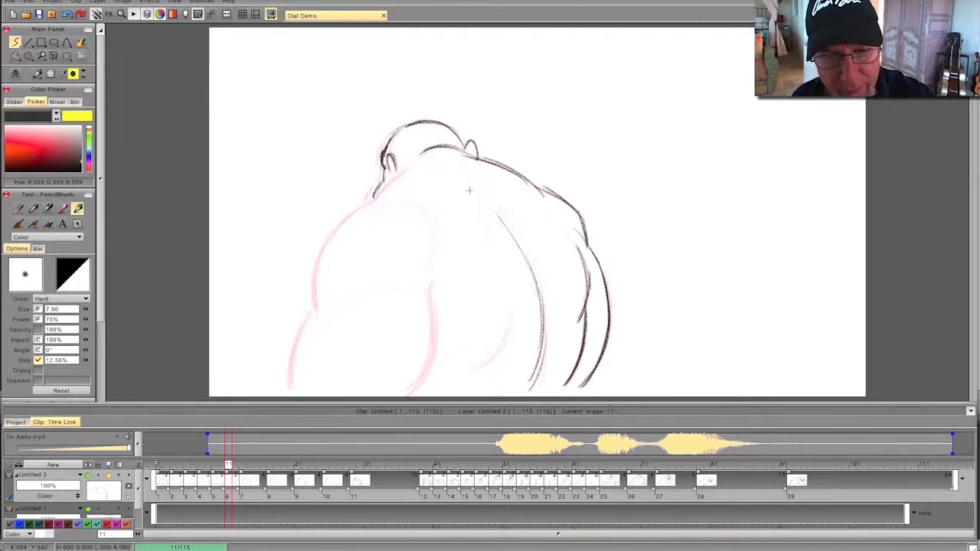
- Draw the flank crease, shoulder-blade curve, left shoulder and arm on frame 11, flipping against the previous drawing
{"action": "left_click_drag", "start_coordinate": [512, 306], "coordinate": [476, 370]}
{"action": "mouse_move", "coordinate": [430, 255]}
{"action": "left_mouse_down"}
{"action": "mouse_move", "coordinate": [395, 201]}
{"action": "mouse_move", "coordinate": [401, 169]}
{"action": "left_mouse_up"}
{"action": "mouse_move", "coordinate": [352, 210]}
{"action": "left_mouse_down"}
{"action": "mouse_move", "coordinate": [325, 242]}
{"action": "mouse_move", "coordinate": [291, 389]}
{"action": "left_mouse_up"}
{"action": "mouse_move", "coordinate": [320, 337]}
{"action": "left_mouse_down"}
{"action": "mouse_move", "coordinate": [407, 293]}
{"action": "mouse_move", "coordinate": [430, 326]}
{"action": "mouse_move", "coordinate": [430, 306]}
{"action": "mouse_move", "coordinate": [407, 395]}
{"action": "left_mouse_up"}
{"action": "left_click_drag", "start_coordinate": [431, 313], "coordinate": [432, 281]}
{"action": "key", "text": "Left"}
{"action": "key", "text": "Right"}
{"action": "key", "text": "Left"}
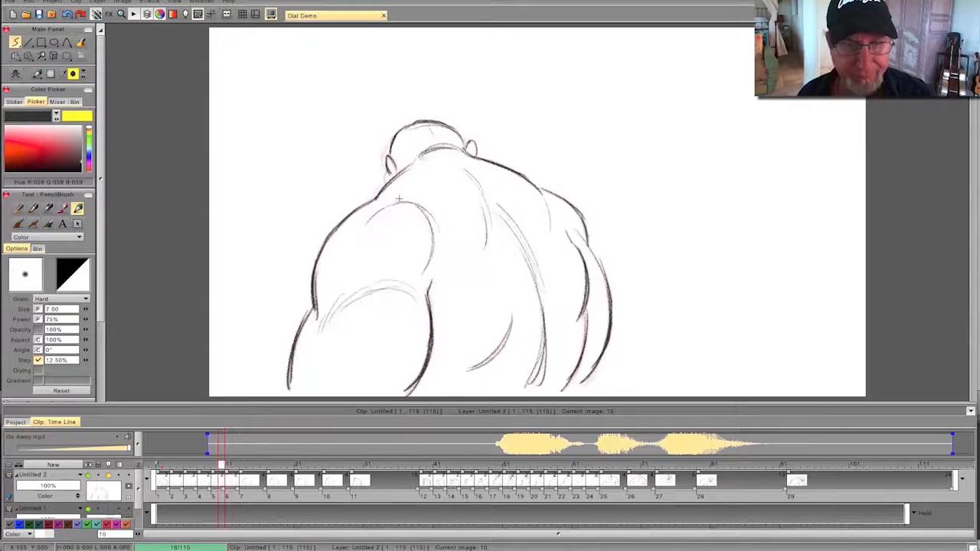
{"action": "key", "text": "Right"}
{"action": "key", "text": "Left"}
{"action": "key", "text": "Right"}
- Add a blank drawing at frame 15 and draw the turning head with brow, cheek, jaw and ear, plus the right shoulder and arm
{"action": "mouse_move", "coordinate": [227, 466]}
{"action": "left_mouse_down"}
{"action": "mouse_move", "coordinate": [165, 464]}
{"action": "mouse_move", "coordinate": [292, 461]}
{"action": "mouse_move", "coordinate": [158, 462]}
{"action": "mouse_move", "coordinate": [356, 464]}
{"action": "mouse_move", "coordinate": [158, 464]}
{"action": "mouse_move", "coordinate": [303, 471]}
{"action": "mouse_move", "coordinate": [208, 472]}
{"action": "mouse_move", "coordinate": [255, 476]}
{"action": "left_mouse_up"}
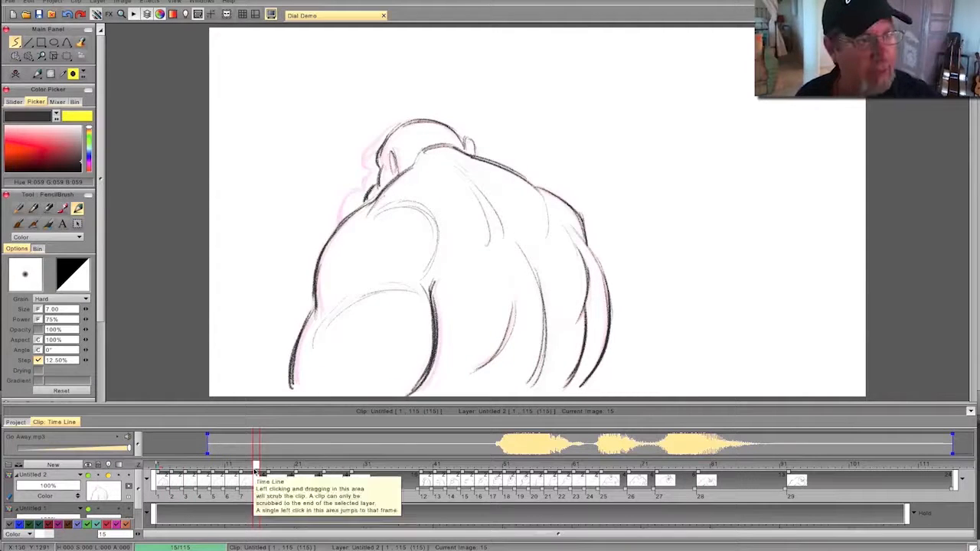
{"action": "left_click", "coordinate": [16, 75]}
{"action": "mouse_move", "coordinate": [458, 141]}
{"action": "left_mouse_down"}
{"action": "mouse_move", "coordinate": [414, 119]}
{"action": "mouse_move", "coordinate": [380, 144]}
{"action": "mouse_move", "coordinate": [383, 136]}
{"action": "left_mouse_up"}
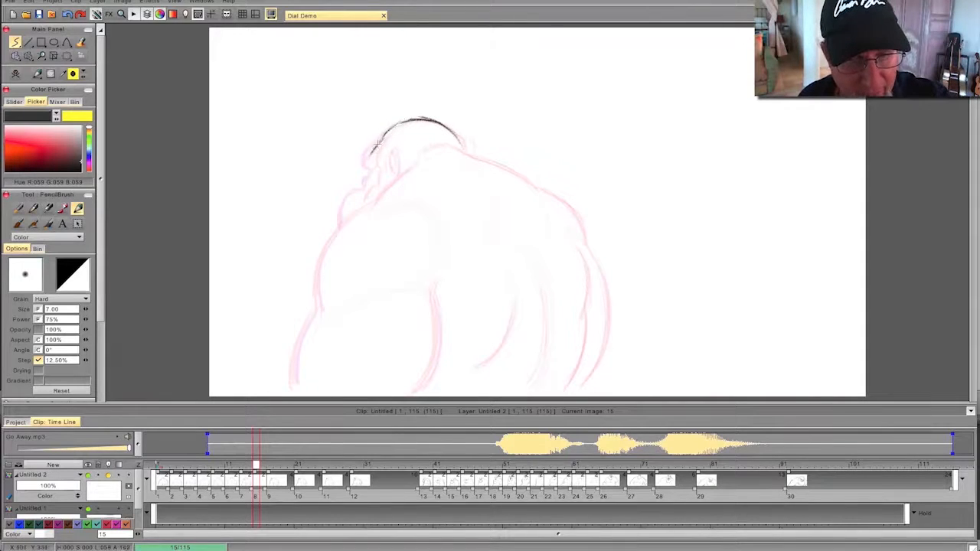
{"action": "mouse_move", "coordinate": [375, 170]}
{"action": "left_mouse_down"}
{"action": "mouse_move", "coordinate": [356, 192]}
{"action": "mouse_move", "coordinate": [350, 215]}
{"action": "mouse_move", "coordinate": [362, 191]}
{"action": "left_mouse_up"}
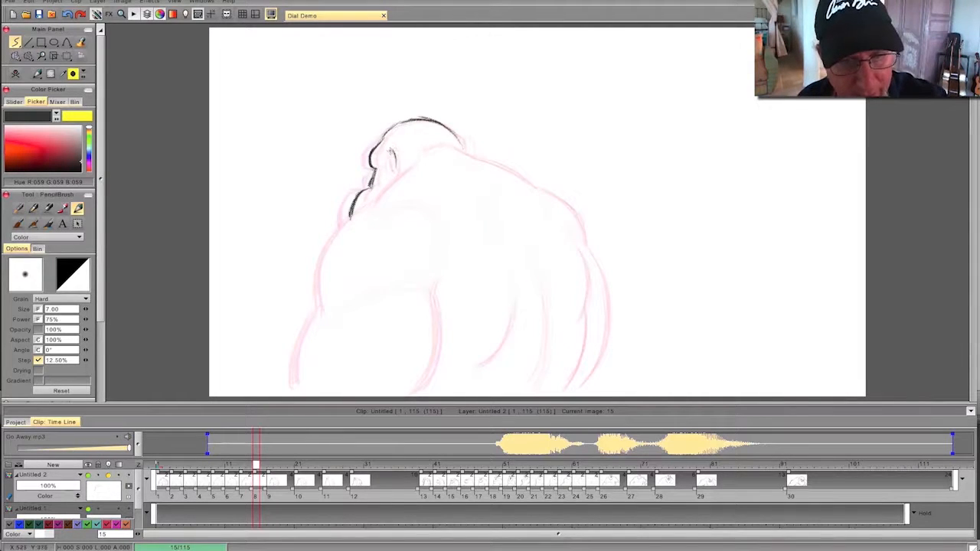
{"action": "mouse_move", "coordinate": [424, 150]}
{"action": "left_mouse_down"}
{"action": "mouse_move", "coordinate": [457, 151]}
{"action": "mouse_move", "coordinate": [462, 143]}
{"action": "mouse_move", "coordinate": [460, 159]}
{"action": "mouse_move", "coordinate": [443, 149]}
{"action": "mouse_move", "coordinate": [518, 178]}
{"action": "mouse_move", "coordinate": [479, 158]}
{"action": "mouse_move", "coordinate": [580, 217]}
{"action": "mouse_move", "coordinate": [608, 329]}
{"action": "mouse_move", "coordinate": [587, 379]}
{"action": "left_mouse_up"}
{"action": "mouse_move", "coordinate": [581, 249]}
{"action": "left_mouse_down"}
{"action": "mouse_move", "coordinate": [584, 330]}
{"action": "mouse_move", "coordinate": [584, 319]}
{"action": "mouse_move", "coordinate": [559, 389]}
{"action": "left_mouse_up"}
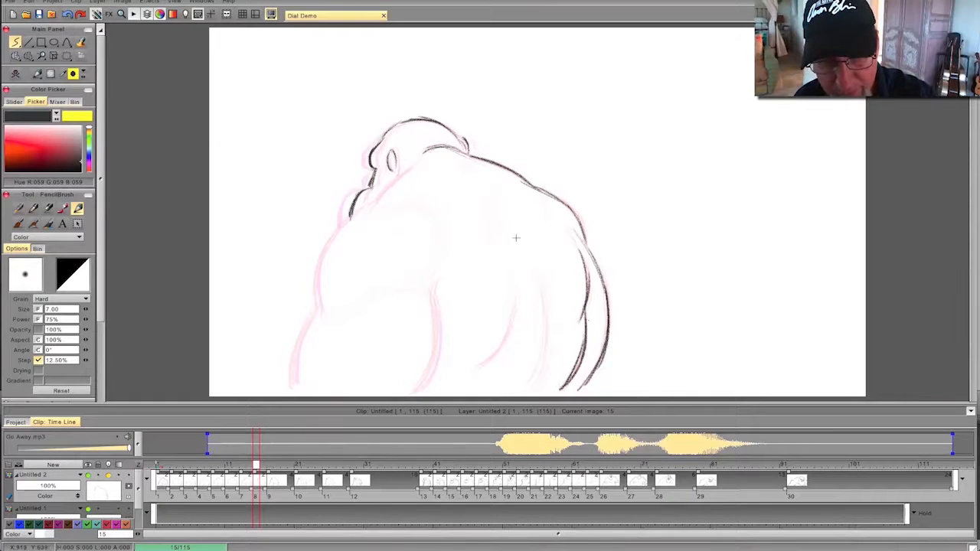
- Draw the spine line, flank crease and shoulder-blade curve on frame 15
{"action": "left_click_drag", "start_coordinate": [544, 300], "coordinate": [533, 394]}
{"action": "left_click_drag", "start_coordinate": [515, 297], "coordinate": [481, 364]}
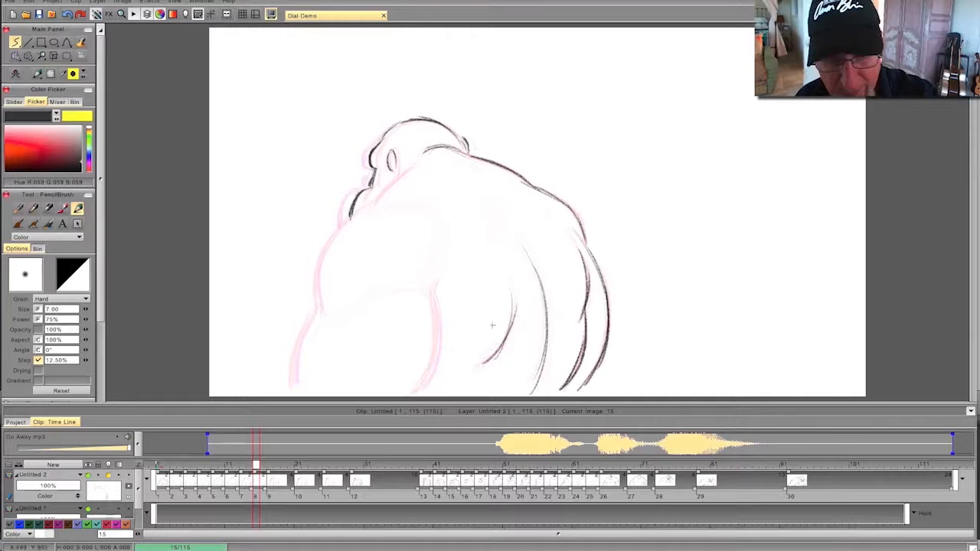
{"action": "mouse_move", "coordinate": [427, 206]}
{"action": "left_mouse_down"}
{"action": "mouse_move", "coordinate": [438, 228]}
{"action": "mouse_move", "coordinate": [434, 266]}
{"action": "left_mouse_up"}
- Draw the left shoulder and arm with its muscle curve on frame 15, flipping against the previous drawing
{"action": "mouse_move", "coordinate": [396, 178]}
{"action": "left_mouse_down"}
{"action": "mouse_move", "coordinate": [369, 188]}
{"action": "mouse_move", "coordinate": [332, 241]}
{"action": "mouse_move", "coordinate": [293, 394]}
{"action": "left_mouse_up"}
{"action": "left_click_drag", "start_coordinate": [433, 284], "coordinate": [420, 389]}
{"action": "left_click_drag", "start_coordinate": [435, 310], "coordinate": [412, 395]}
{"action": "left_click_drag", "start_coordinate": [423, 288], "coordinate": [366, 301]}
{"action": "key", "text": "Left"}
{"action": "key", "text": "Right"}
{"action": "key", "text": "Left"}
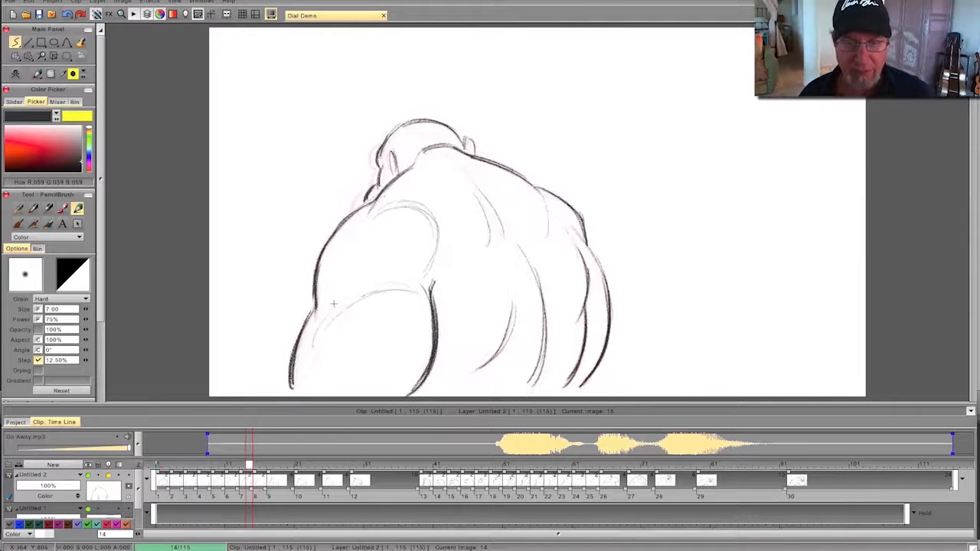
{"action": "key", "text": "Right"}
{"action": "key", "text": "Left"}
{"action": "key", "text": "Right"}
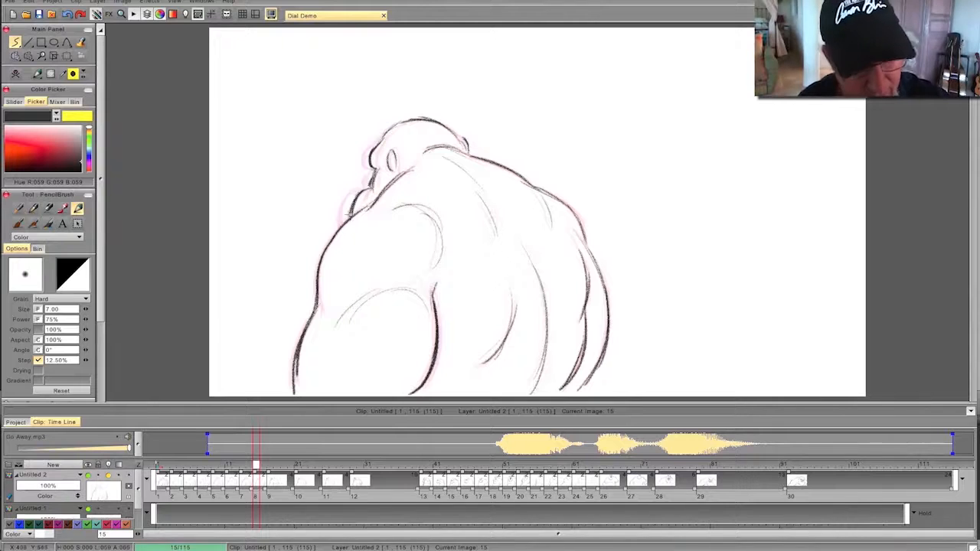
- Add a blank drawing at frame 19 and draw the head in near profile with brow, eye, nose, jaw and ear, flipping against the previous drawing
{"action": "left_click", "coordinate": [277, 465]}
{"action": "left_click", "coordinate": [283, 465]}
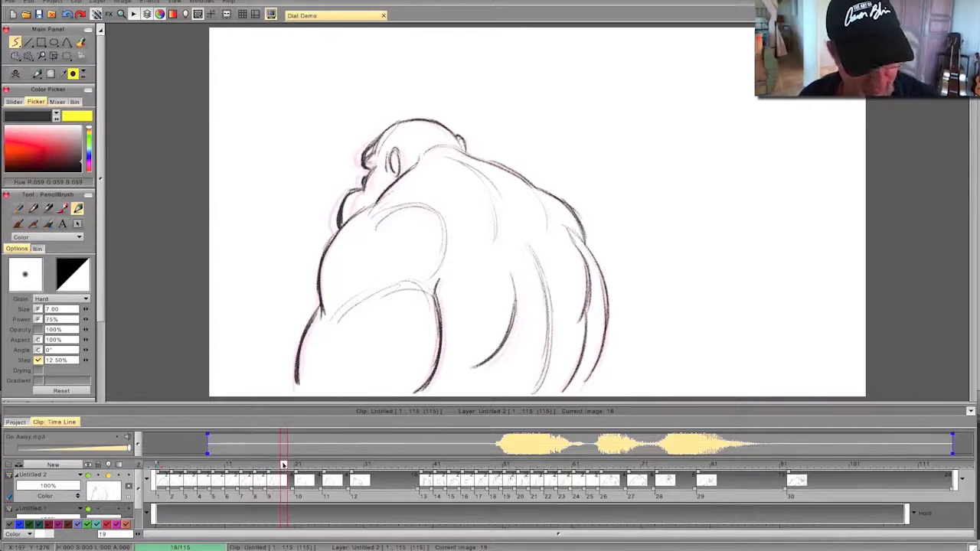
{"action": "left_click", "coordinate": [16, 76]}
{"action": "mouse_move", "coordinate": [458, 146]}
{"action": "left_mouse_down"}
{"action": "mouse_move", "coordinate": [420, 121]}
{"action": "mouse_move", "coordinate": [453, 137]}
{"action": "mouse_move", "coordinate": [392, 125]}
{"action": "mouse_move", "coordinate": [364, 173]}
{"action": "left_mouse_up"}
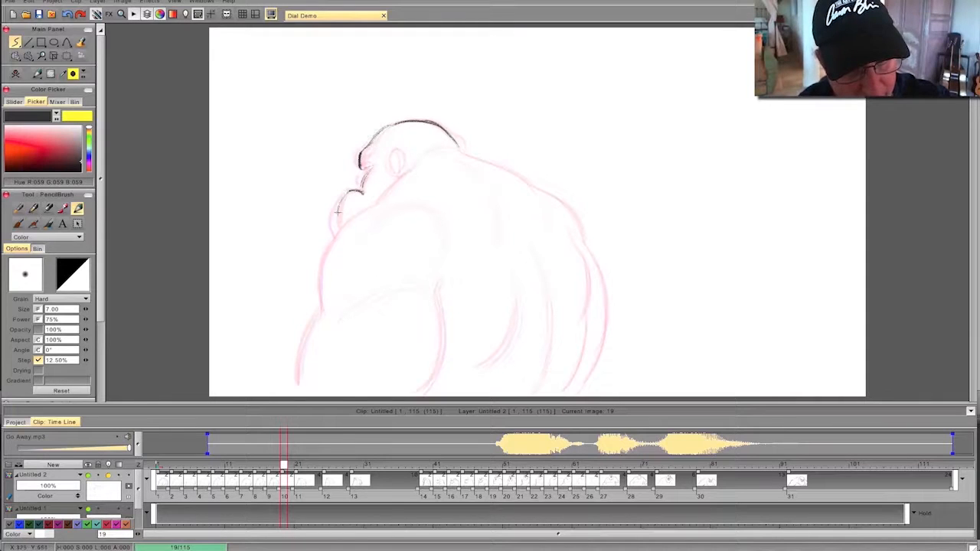
{"action": "left_click_drag", "start_coordinate": [332, 219], "coordinate": [334, 236]}
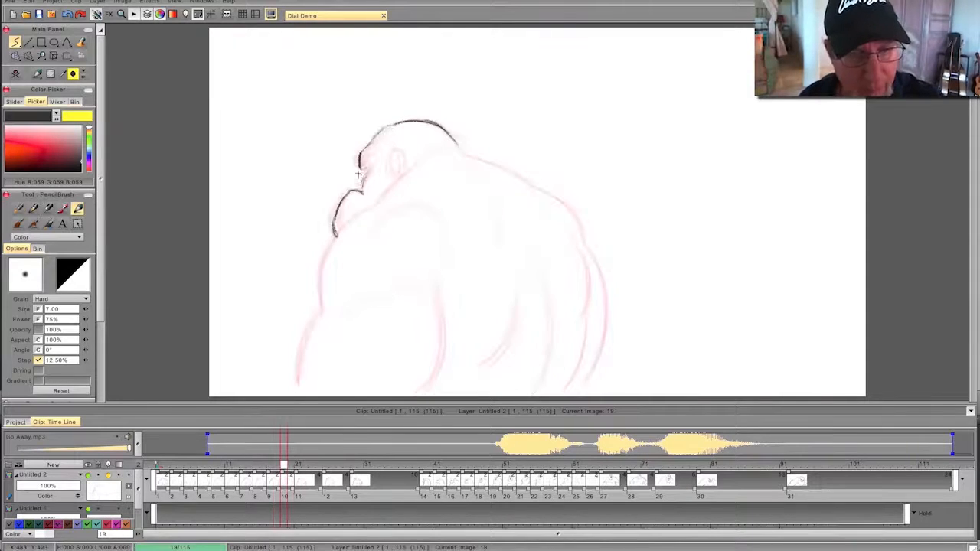
{"action": "mouse_move", "coordinate": [361, 182]}
{"action": "left_mouse_down"}
{"action": "mouse_move", "coordinate": [374, 157]}
{"action": "mouse_move", "coordinate": [395, 177]}
{"action": "mouse_move", "coordinate": [388, 162]}
{"action": "left_mouse_up"}
{"action": "key", "text": "Left"}
{"action": "key", "text": "Right"}
{"action": "key", "text": "Left"}
{"action": "key", "text": "Right"}
- Draw the back contour, right shoulder and arm, spine line and flank crease on frame 19, flipping against the previous drawing
{"action": "mouse_move", "coordinate": [456, 142]}
{"action": "left_mouse_down"}
{"action": "mouse_move", "coordinate": [576, 223]}
{"action": "mouse_move", "coordinate": [606, 317]}
{"action": "mouse_move", "coordinate": [576, 394]}
{"action": "left_mouse_up"}
{"action": "key", "text": "Left"}
{"action": "key", "text": "Right"}
{"action": "mouse_move", "coordinate": [575, 245]}
{"action": "left_mouse_down"}
{"action": "mouse_move", "coordinate": [586, 322]}
{"action": "mouse_move", "coordinate": [561, 393]}
{"action": "left_mouse_up"}
{"action": "left_click_drag", "start_coordinate": [528, 247], "coordinate": [548, 390]}
{"action": "left_click_drag", "start_coordinate": [515, 296], "coordinate": [478, 366]}
{"action": "left_click_drag", "start_coordinate": [518, 334], "coordinate": [477, 367]}
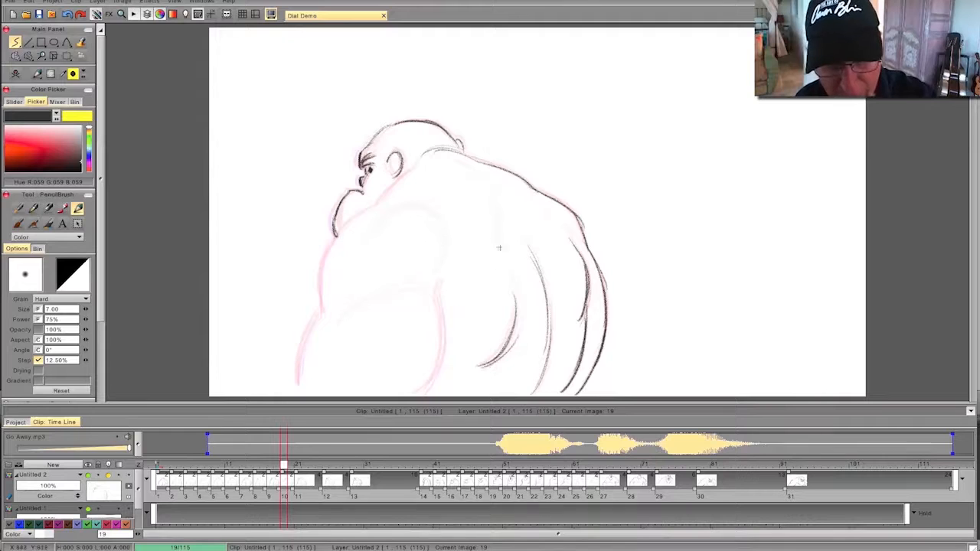
- Draw the shoulder-blade curve and the outer contour of the left shoulder and arm on frame 19, flipping against the previous drawing
{"action": "left_click_drag", "start_coordinate": [447, 161], "coordinate": [497, 221]}
{"action": "key", "text": "Left"}
{"action": "key", "text": "Right"}
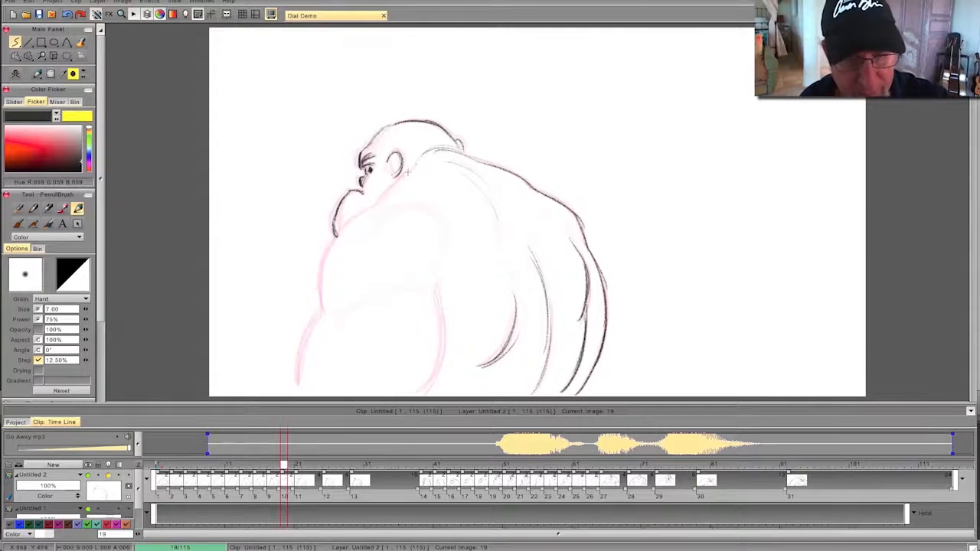
{"action": "mouse_move", "coordinate": [395, 184]}
{"action": "left_mouse_down"}
{"action": "mouse_move", "coordinate": [319, 265]}
{"action": "mouse_move", "coordinate": [316, 322]}
{"action": "mouse_move", "coordinate": [320, 307]}
{"action": "mouse_move", "coordinate": [299, 389]}
{"action": "left_mouse_up"}
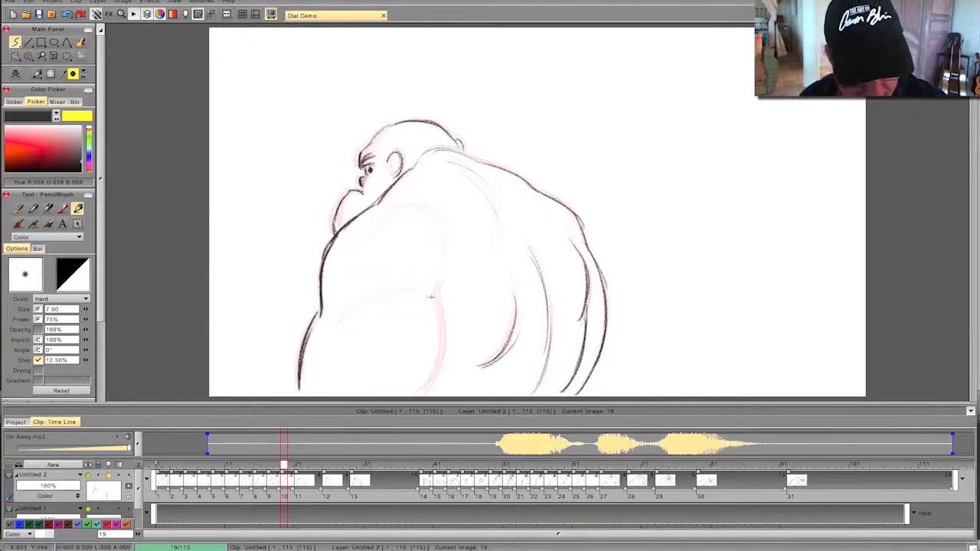
- Draw the left arm's inner contour and its shoulder and elbow muscle curves on frame 19
{"action": "left_click_drag", "start_coordinate": [437, 287], "coordinate": [442, 360]}
{"action": "left_click_drag", "start_coordinate": [442, 306], "coordinate": [420, 395]}
{"action": "mouse_move", "coordinate": [429, 290]}
{"action": "left_mouse_down"}
{"action": "mouse_move", "coordinate": [367, 305]}
{"action": "mouse_move", "coordinate": [337, 325]}
{"action": "left_mouse_up"}
{"action": "left_click_drag", "start_coordinate": [426, 213], "coordinate": [371, 235]}
{"action": "left_click_drag", "start_coordinate": [415, 205], "coordinate": [358, 236]}
- Add a blank drawing at frame 23 and draw the head in profile with brow, eye, nose, mouth, ear and jaw
{"action": "mouse_move", "coordinate": [283, 465]}
{"action": "left_mouse_down"}
{"action": "mouse_move", "coordinate": [247, 466]}
{"action": "mouse_move", "coordinate": [328, 465]}
{"action": "mouse_move", "coordinate": [179, 465]}
{"action": "mouse_move", "coordinate": [394, 464]}
{"action": "mouse_move", "coordinate": [202, 464]}
{"action": "mouse_move", "coordinate": [311, 465]}
{"action": "left_mouse_up"}
{"action": "left_click", "coordinate": [16, 74]}
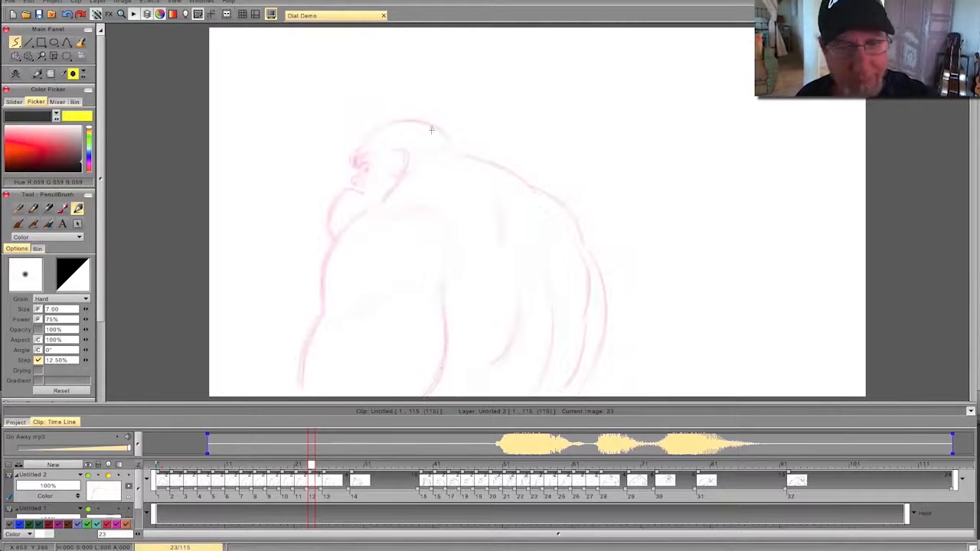
{"action": "mouse_move", "coordinate": [450, 143]}
{"action": "left_mouse_down"}
{"action": "mouse_move", "coordinate": [419, 121]}
{"action": "mouse_move", "coordinate": [395, 121]}
{"action": "mouse_move", "coordinate": [351, 159]}
{"action": "left_mouse_up"}
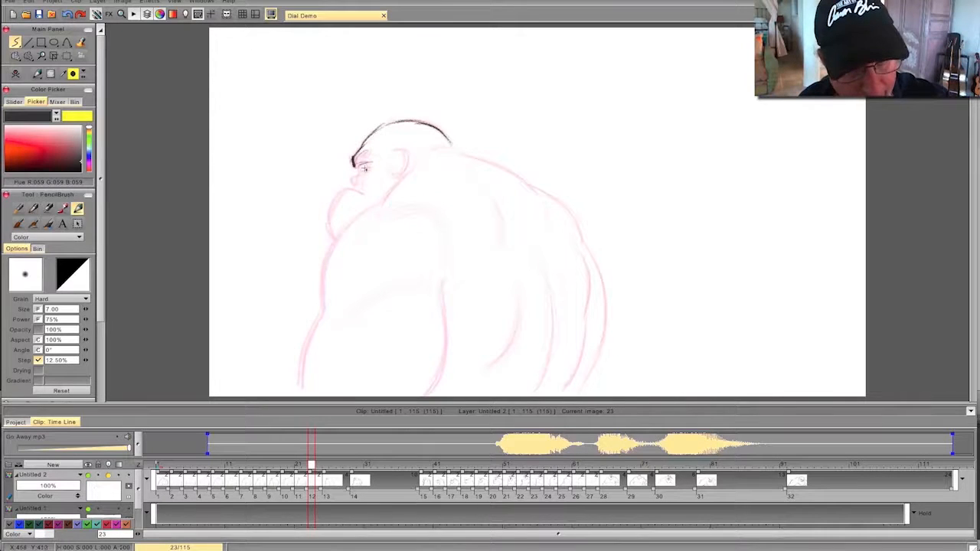
{"action": "left_click_drag", "start_coordinate": [357, 170], "coordinate": [353, 180]}
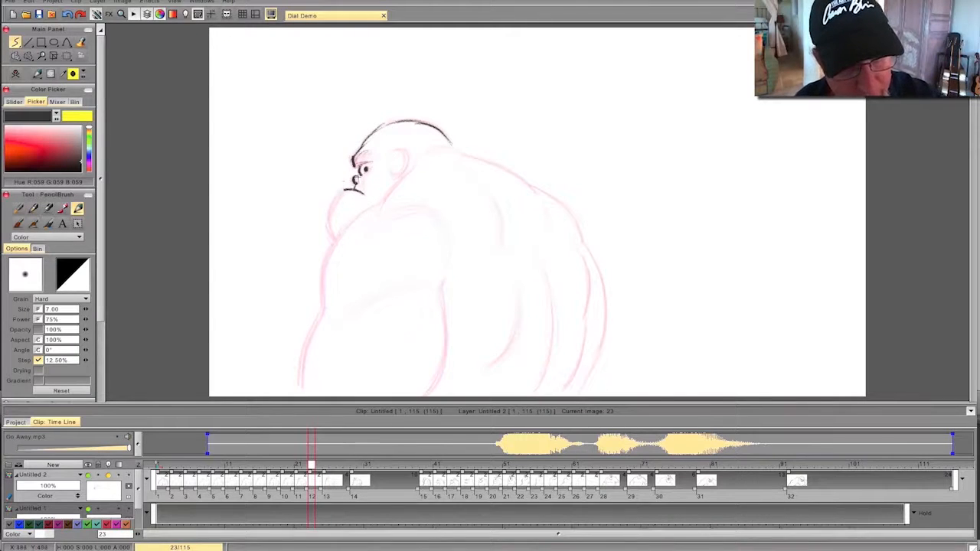
{"action": "mouse_move", "coordinate": [354, 164]}
{"action": "left_mouse_down"}
{"action": "mouse_move", "coordinate": [400, 149]}
{"action": "mouse_move", "coordinate": [394, 175]}
{"action": "left_mouse_up"}
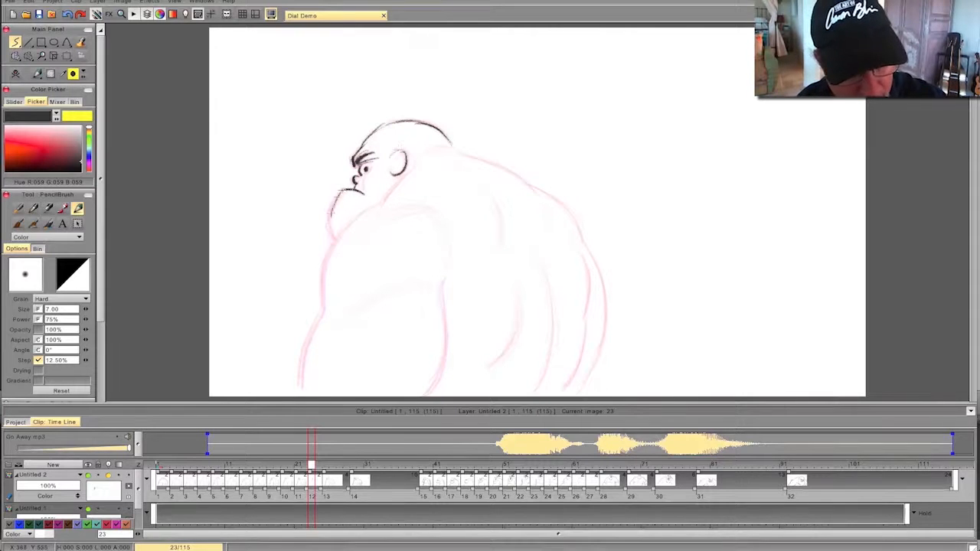
{"action": "left_click_drag", "start_coordinate": [330, 217], "coordinate": [332, 234]}
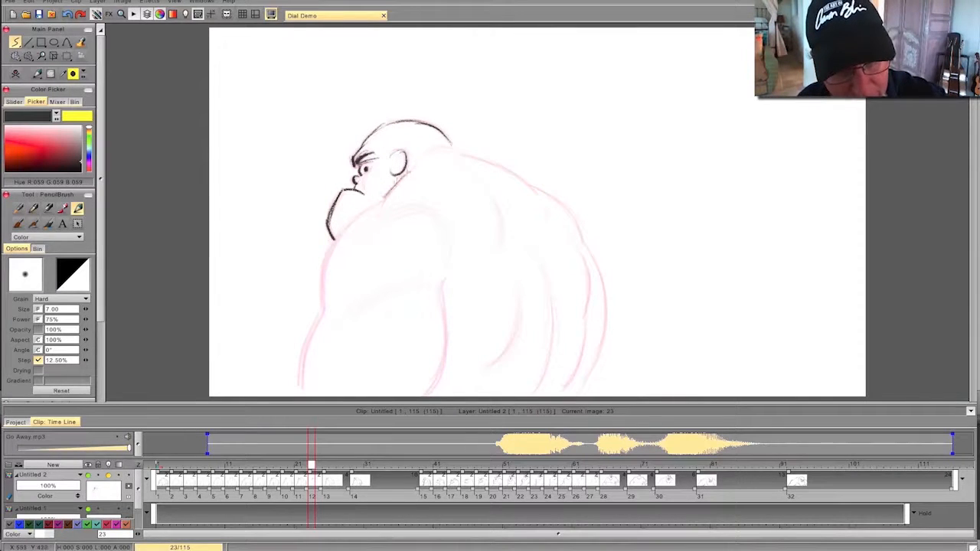
- Draw the left arm's outer contour, the back, right arm, shoulder-blade curve, flank crease and spine line on frame 23
{"action": "mouse_move", "coordinate": [380, 204]}
{"action": "left_mouse_down"}
{"action": "mouse_move", "coordinate": [329, 257]}
{"action": "mouse_move", "coordinate": [304, 357]}
{"action": "left_mouse_up"}
{"action": "left_click_drag", "start_coordinate": [317, 322], "coordinate": [300, 386]}
{"action": "mouse_move", "coordinate": [422, 160]}
{"action": "left_mouse_down"}
{"action": "mouse_move", "coordinate": [461, 150]}
{"action": "mouse_move", "coordinate": [568, 212]}
{"action": "mouse_move", "coordinate": [606, 309]}
{"action": "mouse_move", "coordinate": [581, 389]}
{"action": "left_mouse_up"}
{"action": "mouse_move", "coordinate": [579, 250]}
{"action": "left_mouse_down"}
{"action": "mouse_move", "coordinate": [587, 340]}
{"action": "mouse_move", "coordinate": [563, 389]}
{"action": "left_mouse_up"}
{"action": "mouse_move", "coordinate": [494, 202]}
{"action": "left_mouse_down"}
{"action": "mouse_move", "coordinate": [520, 329]}
{"action": "mouse_move", "coordinate": [488, 366]}
{"action": "left_mouse_up"}
{"action": "mouse_move", "coordinate": [529, 241]}
{"action": "left_mouse_down"}
{"action": "mouse_move", "coordinate": [552, 329]}
{"action": "mouse_move", "coordinate": [534, 392]}
{"action": "left_mouse_up"}
- Draw the left arm's inner contour with its shoulder and elbow muscle curves on frame 23, flipping against the previous drawing
{"action": "left_click_drag", "start_coordinate": [444, 226], "coordinate": [372, 239]}
{"action": "left_click_drag", "start_coordinate": [445, 230], "coordinate": [441, 360]}
{"action": "left_click_drag", "start_coordinate": [444, 308], "coordinate": [425, 392]}
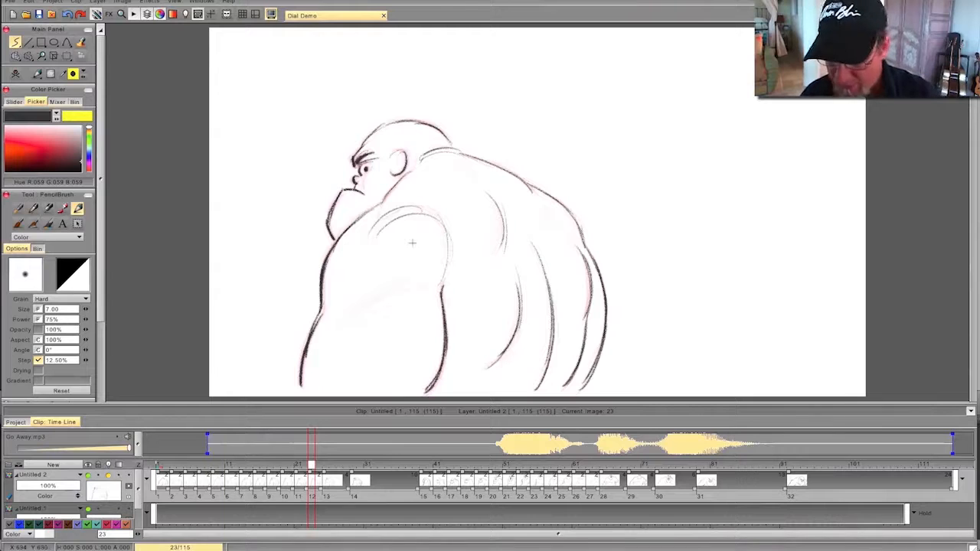
{"action": "left_click_drag", "start_coordinate": [425, 288], "coordinate": [344, 331]}
{"action": "key", "text": "Left"}
{"action": "key", "text": "Right"}
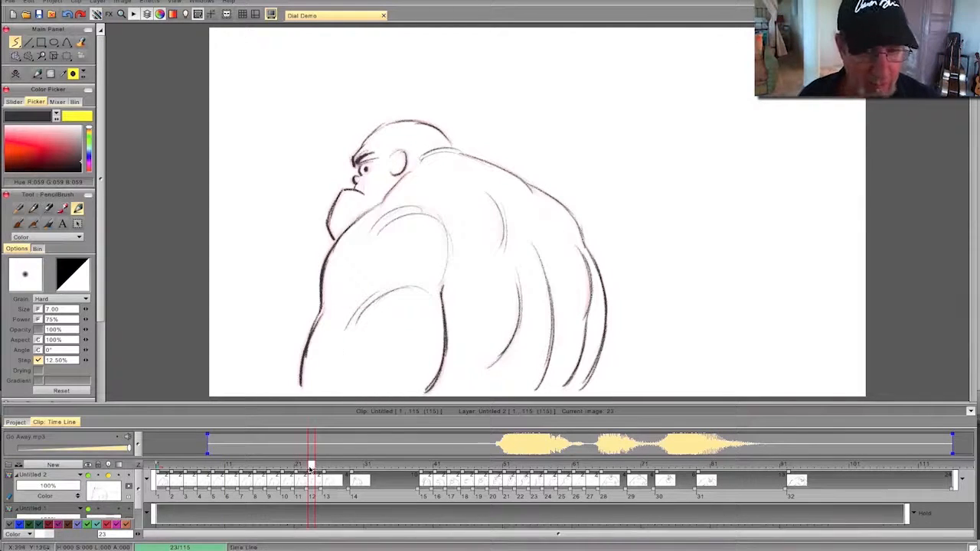
- Add a blank drawing at frame 27 and draw the head with raised brow, wide eye, nose, mouth, jaw and ear
{"action": "mouse_move", "coordinate": [313, 467]}
{"action": "left_mouse_down"}
{"action": "mouse_move", "coordinate": [233, 474]}
{"action": "mouse_move", "coordinate": [398, 470]}
{"action": "mouse_move", "coordinate": [225, 469]}
{"action": "mouse_move", "coordinate": [420, 469]}
{"action": "mouse_move", "coordinate": [193, 469]}
{"action": "mouse_move", "coordinate": [339, 468]}
{"action": "left_mouse_up"}
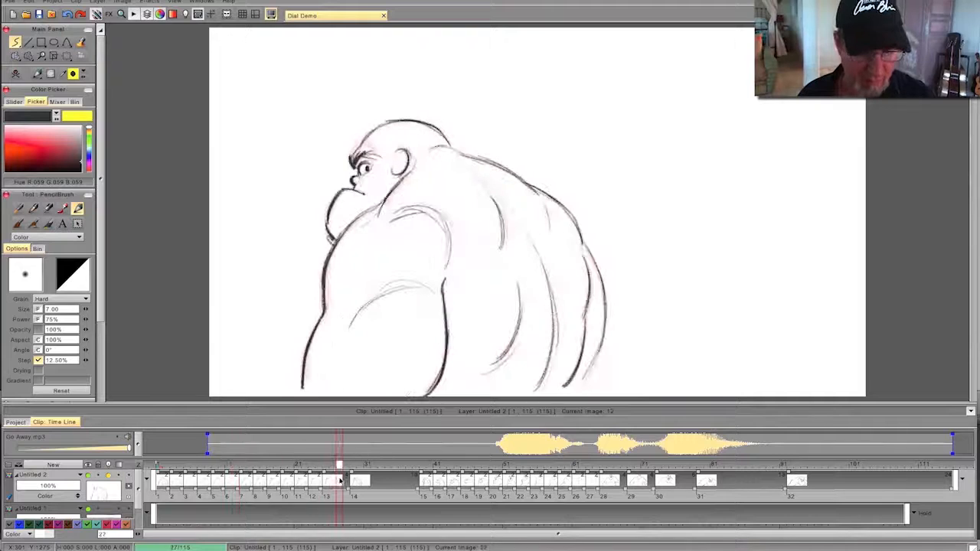
{"action": "left_click", "coordinate": [15, 75]}
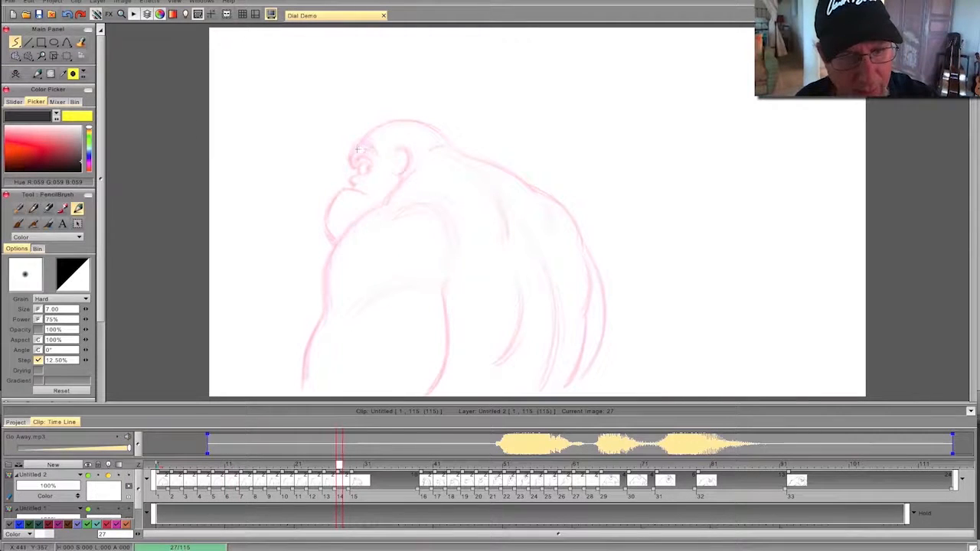
{"action": "left_click_drag", "start_coordinate": [367, 150], "coordinate": [349, 160]}
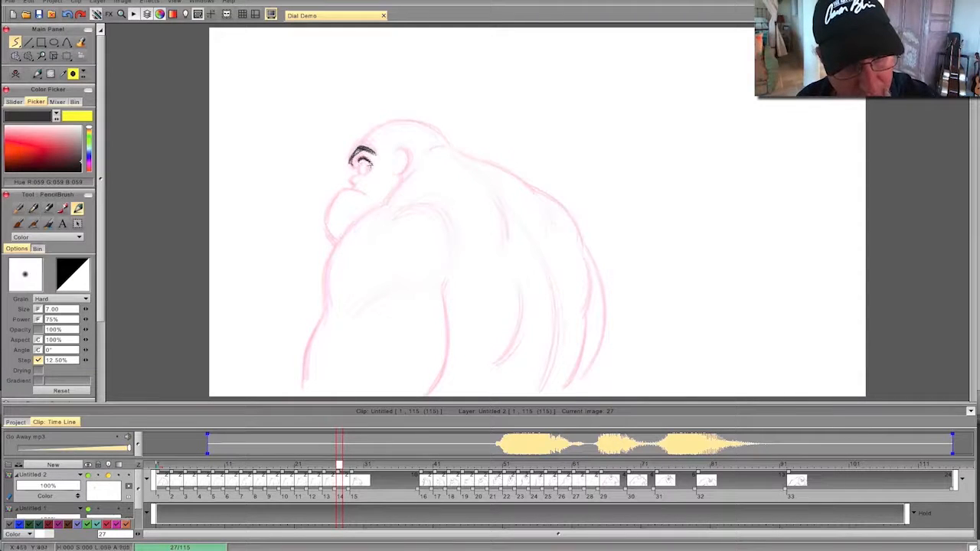
{"action": "left_click_drag", "start_coordinate": [362, 173], "coordinate": [369, 167]}
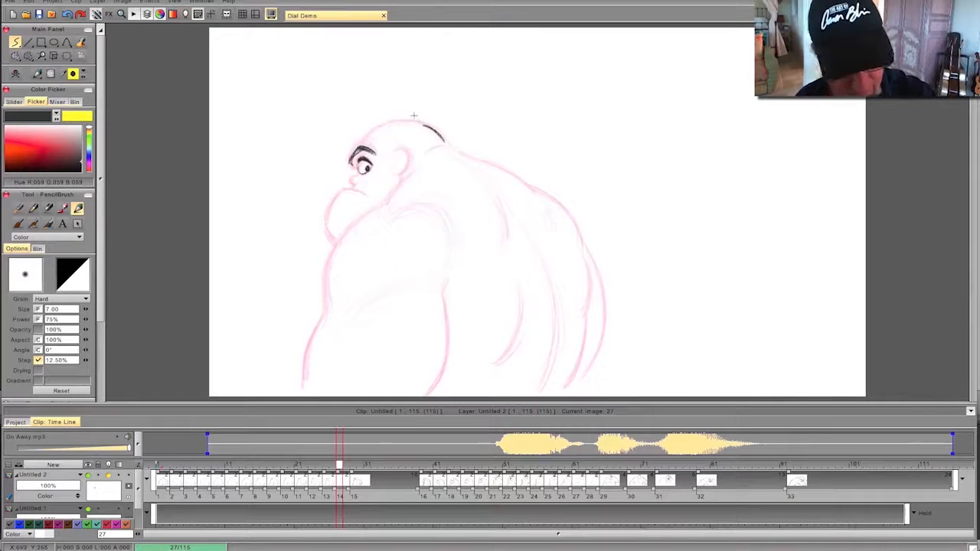
{"action": "mouse_move", "coordinate": [425, 123]}
{"action": "left_mouse_down"}
{"action": "mouse_move", "coordinate": [375, 125]}
{"action": "mouse_move", "coordinate": [353, 149]}
{"action": "left_mouse_up"}
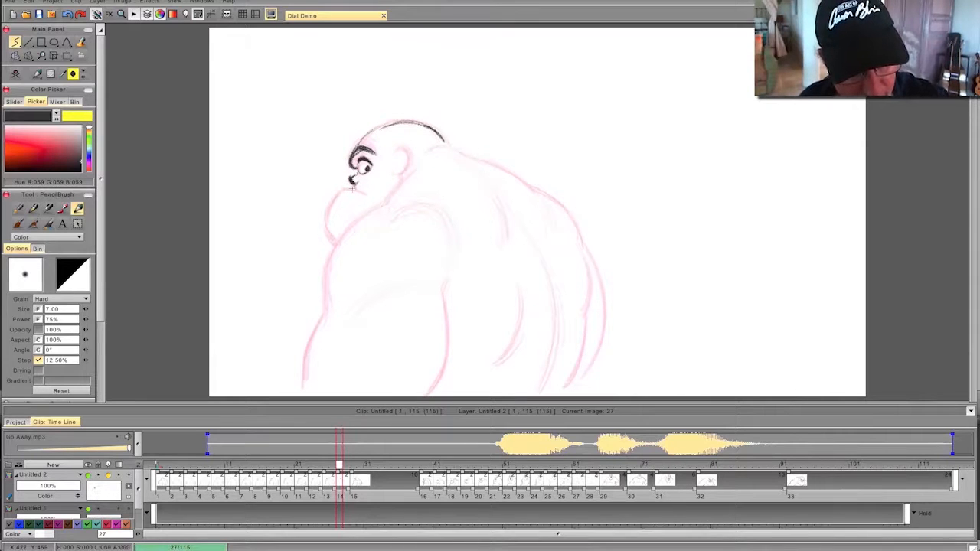
{"action": "mouse_move", "coordinate": [366, 193]}
{"action": "left_mouse_down"}
{"action": "mouse_move", "coordinate": [341, 190]}
{"action": "mouse_move", "coordinate": [331, 204]}
{"action": "mouse_move", "coordinate": [322, 227]}
{"action": "mouse_move", "coordinate": [333, 239]}
{"action": "left_mouse_up"}
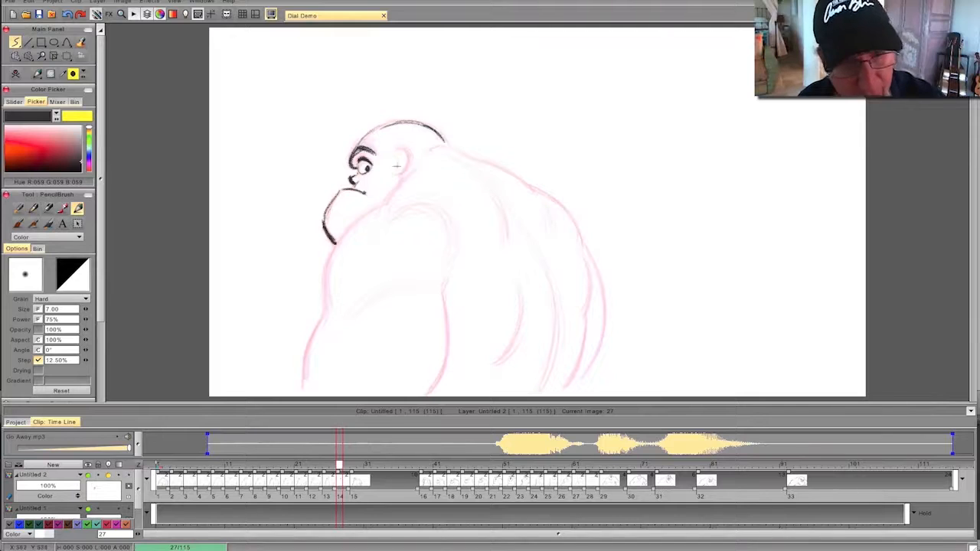
{"action": "left_click_drag", "start_coordinate": [401, 148], "coordinate": [397, 183]}
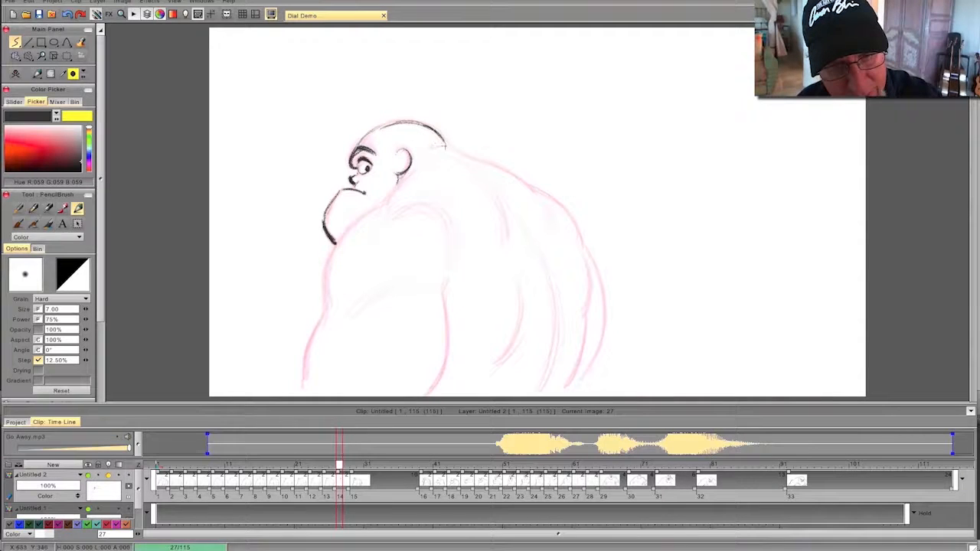
- Draw the back contour, right arm, shoulder-blade curve and spine line on frame 27, flipping against the previous drawing
{"action": "mouse_move", "coordinate": [446, 145]}
{"action": "left_mouse_down"}
{"action": "mouse_move", "coordinate": [520, 179]}
{"action": "mouse_move", "coordinate": [579, 229]}
{"action": "mouse_move", "coordinate": [591, 302]}
{"action": "mouse_move", "coordinate": [563, 389]}
{"action": "left_mouse_up"}
{"action": "left_click_drag", "start_coordinate": [584, 244], "coordinate": [600, 346]}
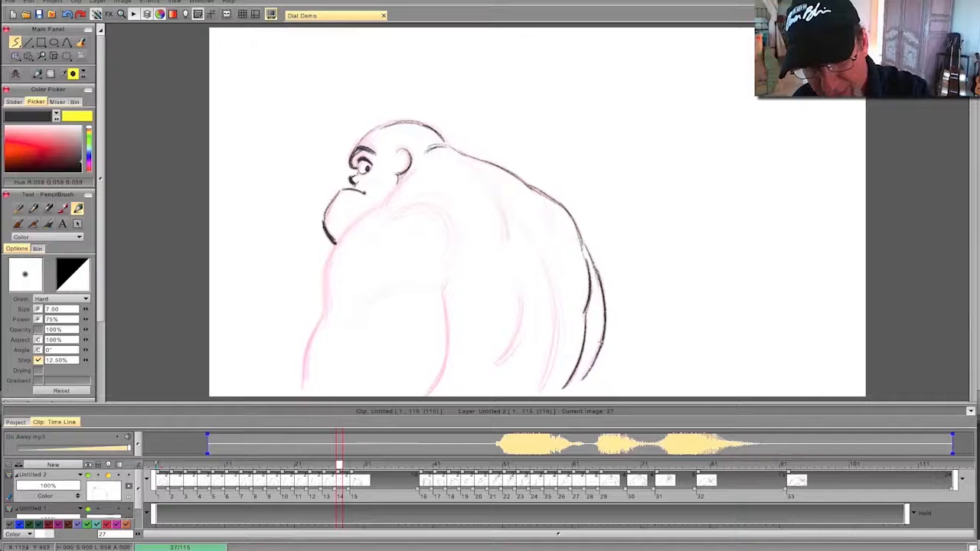
{"action": "key", "text": "Left"}
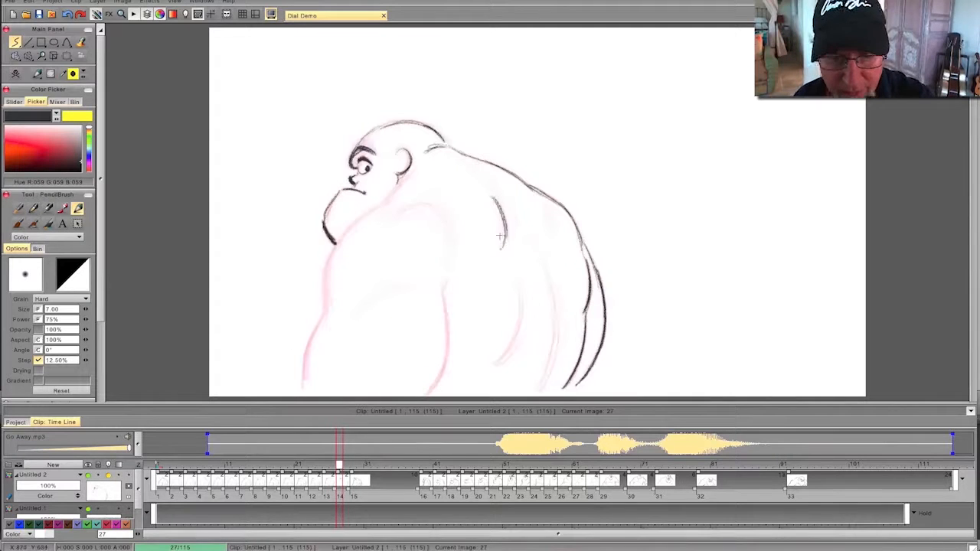
{"action": "mouse_move", "coordinate": [505, 202]}
{"action": "left_mouse_down"}
{"action": "mouse_move", "coordinate": [558, 323]}
{"action": "mouse_move", "coordinate": [554, 366]}
{"action": "left_mouse_up"}
{"action": "left_click_drag", "start_coordinate": [557, 299], "coordinate": [538, 388]}
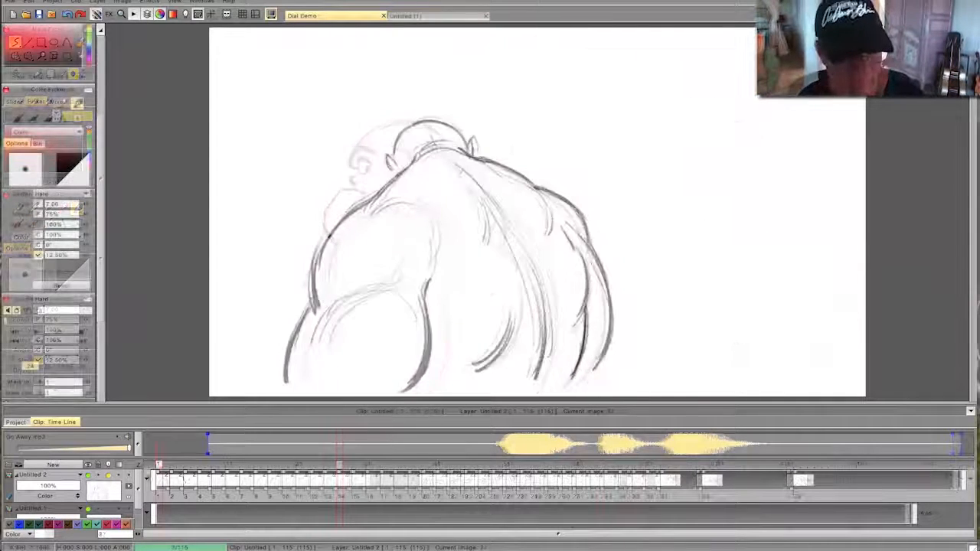
- Draw the head outline with bulging cheeks and a rounded jaw on frame 71, flipping between neighbouring drawings
{"action": "left_click", "coordinate": [647, 474]}
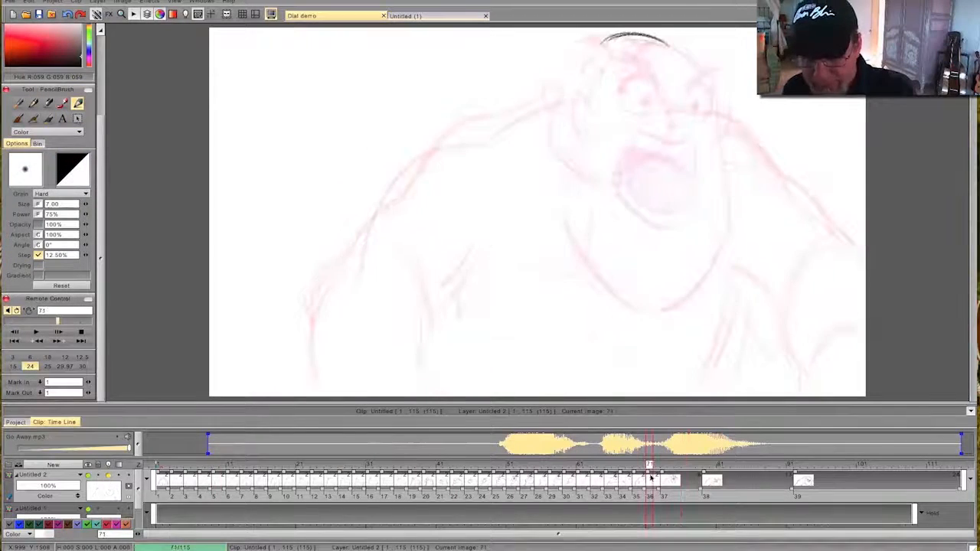
{"action": "key", "text": "Left"}
{"action": "key", "text": "Right"}
{"action": "key", "text": "Left"}
{"action": "key", "text": "Right"}
{"action": "mouse_move", "coordinate": [649, 468]}
{"action": "left_mouse_down"}
{"action": "mouse_move", "coordinate": [593, 469]}
{"action": "mouse_move", "coordinate": [676, 469]}
{"action": "mouse_move", "coordinate": [617, 471]}
{"action": "mouse_move", "coordinate": [649, 475]}
{"action": "left_mouse_up"}
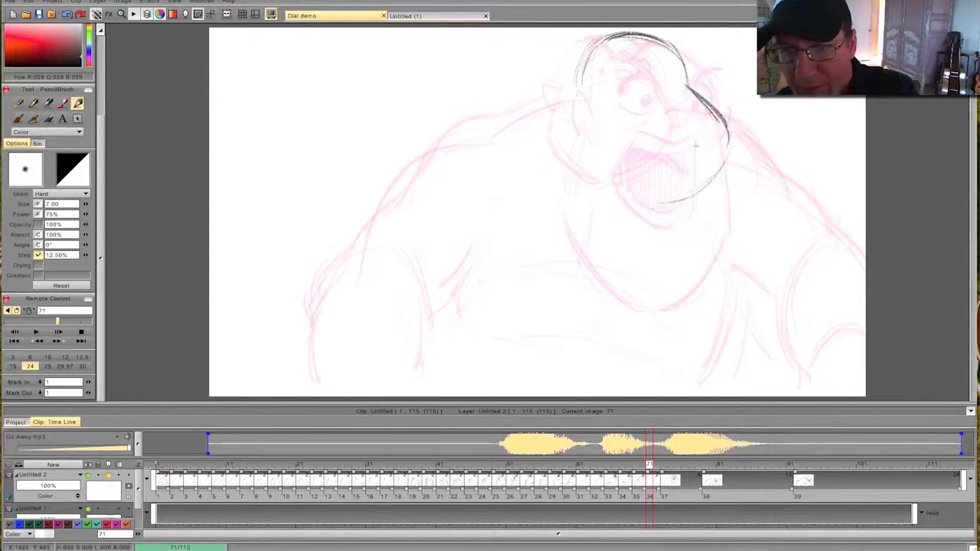
{"action": "mouse_move", "coordinate": [548, 150]}
{"action": "left_mouse_down"}
{"action": "mouse_move", "coordinate": [575, 195]}
{"action": "mouse_move", "coordinate": [675, 201]}
{"action": "left_mouse_up"}
{"action": "key", "text": "Left"}
{"action": "key", "text": "Right"}
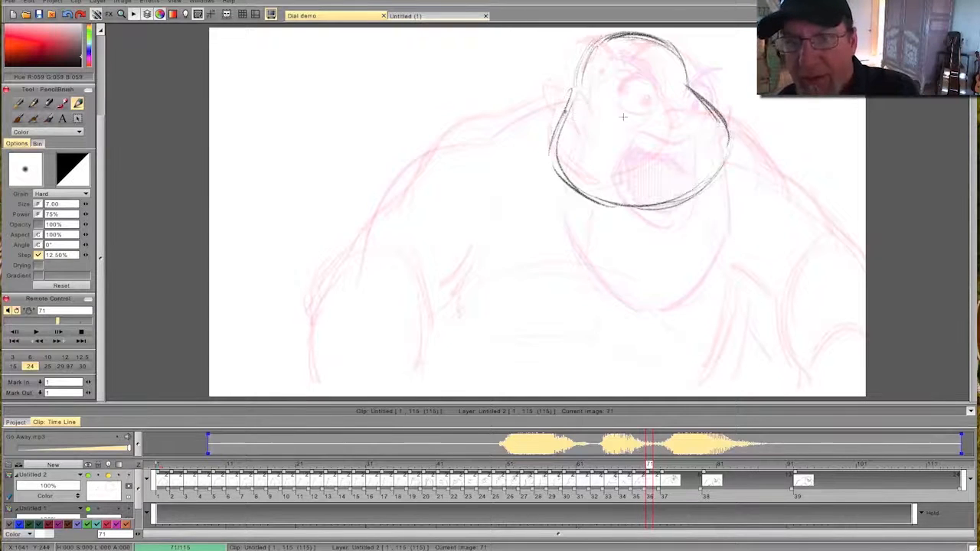
{"action": "key", "text": "Left"}
{"action": "key", "text": "Right"}
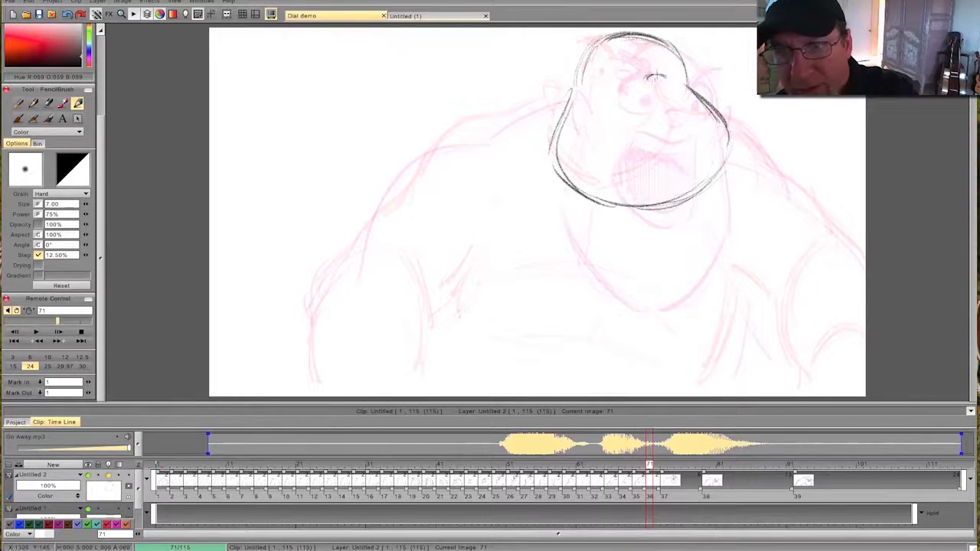
- Draw the nose and a small, dark-filled open mouth just below it on frame 71
{"action": "left_click_drag", "start_coordinate": [649, 79], "coordinate": [663, 75]}
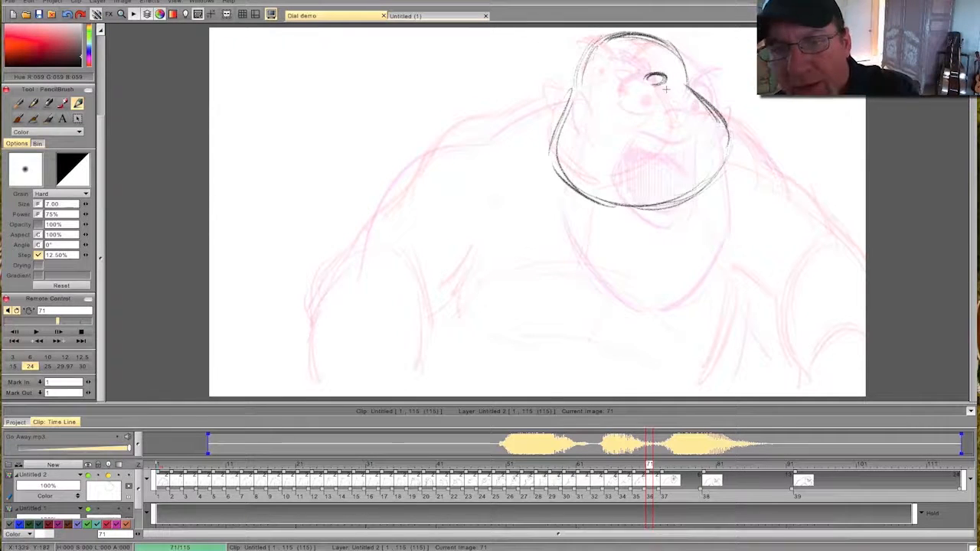
{"action": "mouse_move", "coordinate": [649, 465]}
{"action": "left_mouse_down"}
{"action": "mouse_move", "coordinate": [628, 466]}
{"action": "mouse_move", "coordinate": [648, 465]}
{"action": "left_mouse_up"}
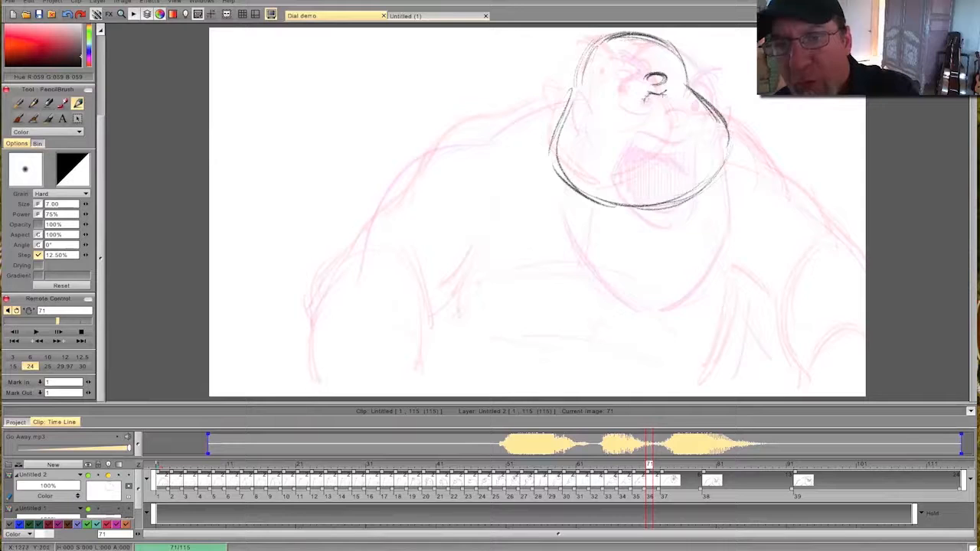
{"action": "left_click_drag", "start_coordinate": [665, 100], "coordinate": [647, 102]}
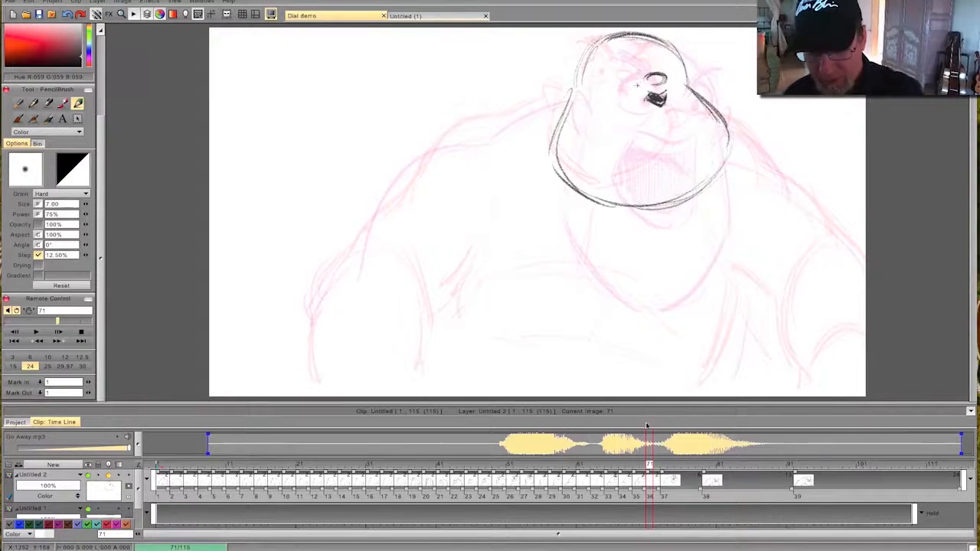
{"action": "mouse_move", "coordinate": [647, 466]}
{"action": "left_mouse_down"}
{"action": "mouse_move", "coordinate": [677, 466]}
{"action": "mouse_move", "coordinate": [647, 466]}
{"action": "mouse_move", "coordinate": [676, 466]}
{"action": "mouse_move", "coordinate": [656, 468]}
{"action": "mouse_move", "coordinate": [658, 481]}
{"action": "mouse_move", "coordinate": [640, 467]}
{"action": "mouse_move", "coordinate": [649, 467]}
{"action": "left_mouse_up"}
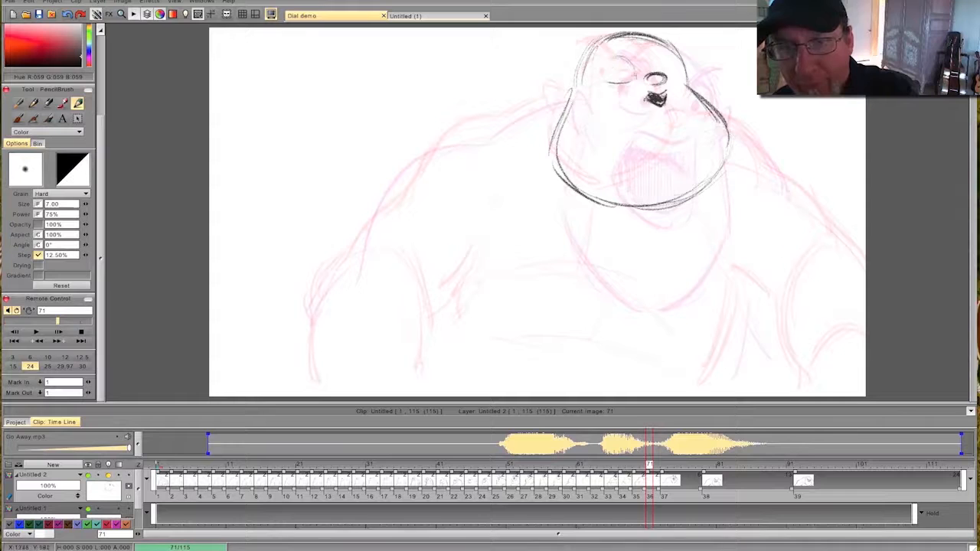
- Draw both wide eyes with pupils on frame 71, flipping against the neighbouring drawings
{"action": "left_click_drag", "start_coordinate": [664, 58], "coordinate": [682, 73]}
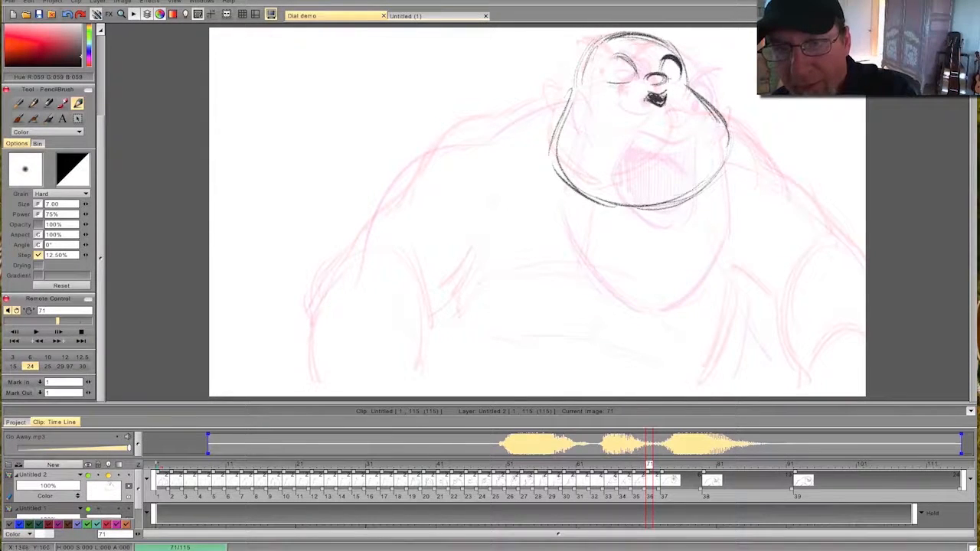
{"action": "left_click_drag", "start_coordinate": [612, 55], "coordinate": [605, 73]}
{"action": "key", "text": "Left"}
{"action": "key", "text": "Right"}
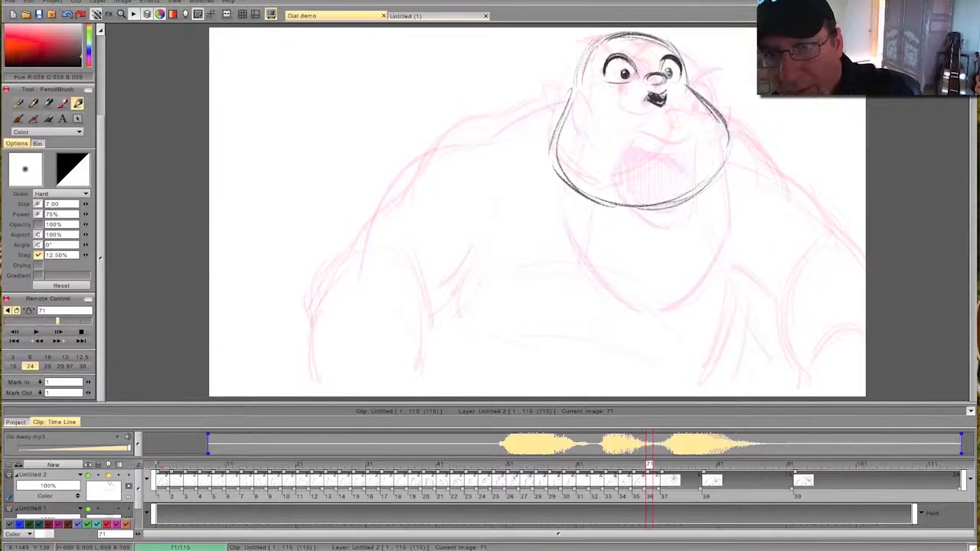
{"action": "left_click_drag", "start_coordinate": [668, 74], "coordinate": [667, 74]}
{"action": "key", "text": "Left"}
{"action": "key", "text": "Right"}
{"action": "key", "text": "Left"}
{"action": "key", "text": "Right"}
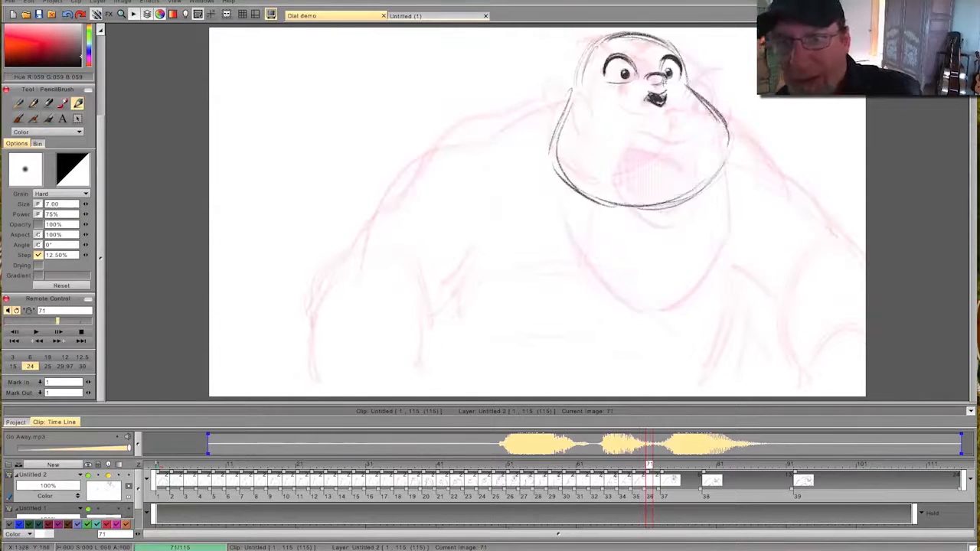
{"action": "key", "text": "Left"}
{"action": "key", "text": "Right"}
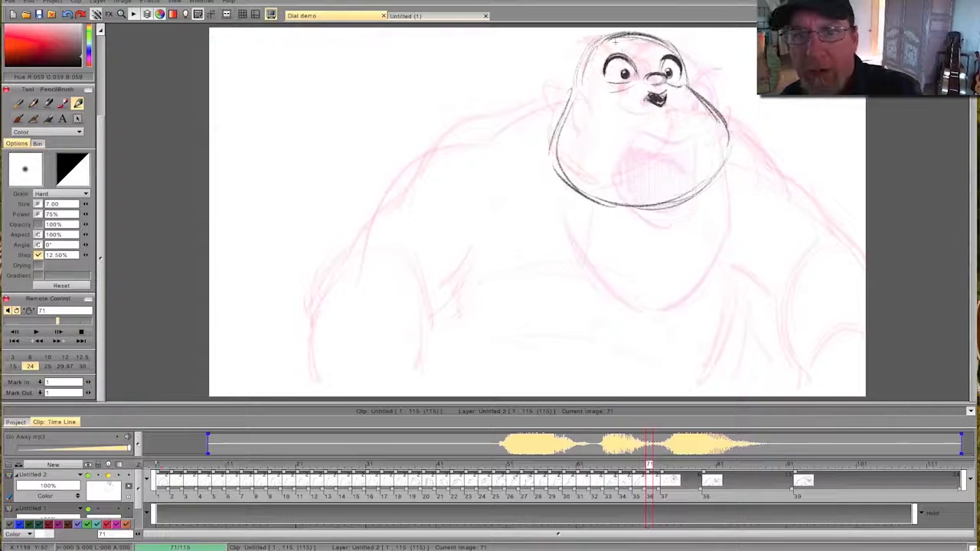
- Draw the angry, slanted eyebrows above both eyes on frame 71, flipping against the neighbouring drawings
{"action": "left_click_drag", "start_coordinate": [652, 57], "coordinate": [669, 38]}
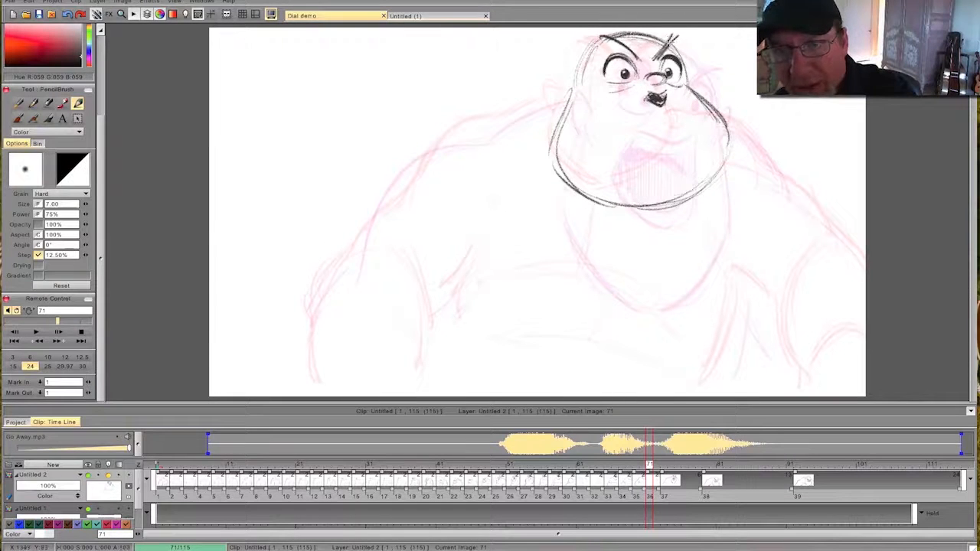
{"action": "key", "text": "Left"}
{"action": "key", "text": "Right"}
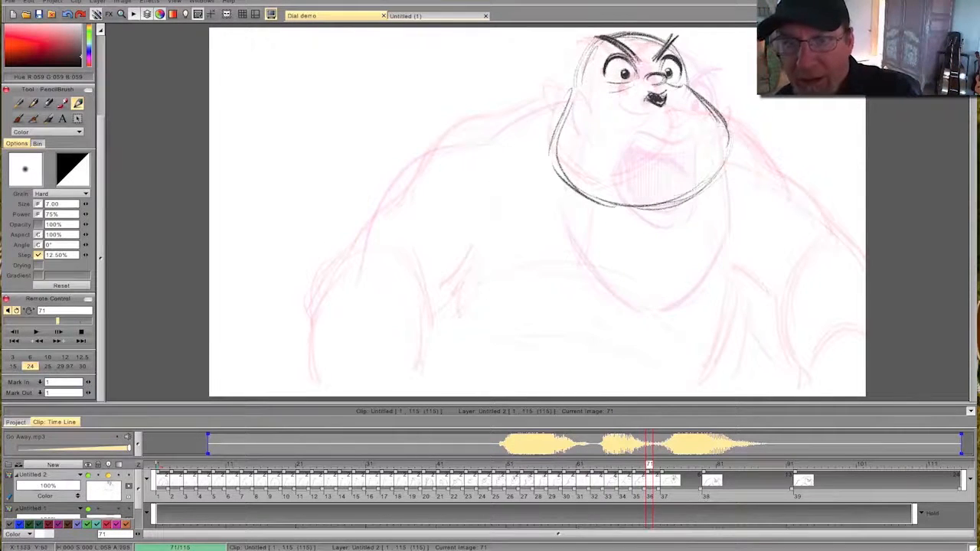
{"action": "key", "text": "Left"}
{"action": "key", "text": "Right"}
{"action": "key", "text": "Left"}
{"action": "key", "text": "Right"}
- Draw the ears on the sides of the head on frame 71, flipping against the neighbouring drawings
{"action": "left_click_drag", "start_coordinate": [578, 95], "coordinate": [561, 88]}
{"action": "key", "text": "Left"}
{"action": "key", "text": "Right"}
{"action": "key", "text": "Left"}
{"action": "key", "text": "Right"}
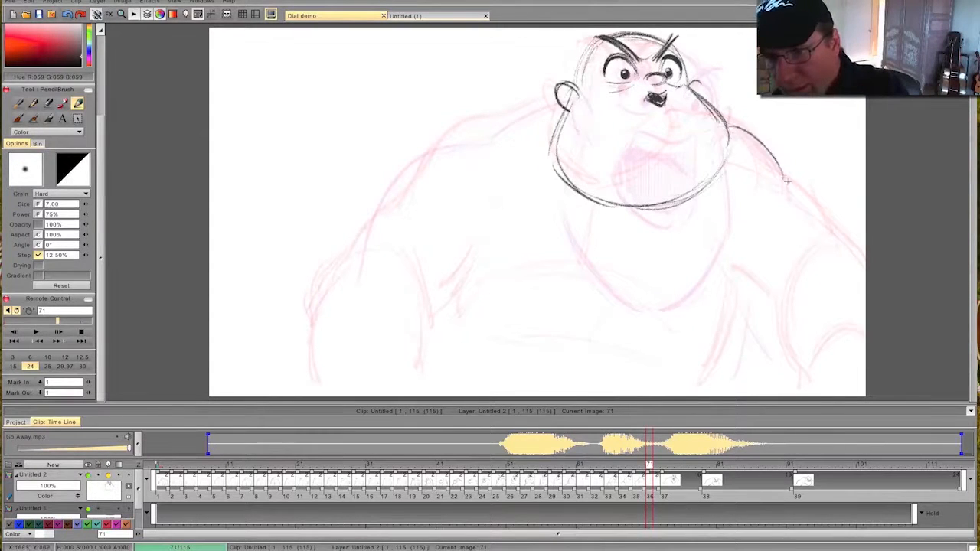
- Draw the outer contour of the right shoulder and upper arm on frame 71, flipping against the neighbouring drawing
{"action": "left_click_drag", "start_coordinate": [782, 173], "coordinate": [866, 281]}
{"action": "key", "text": "Left"}
{"action": "key", "text": "Right"}
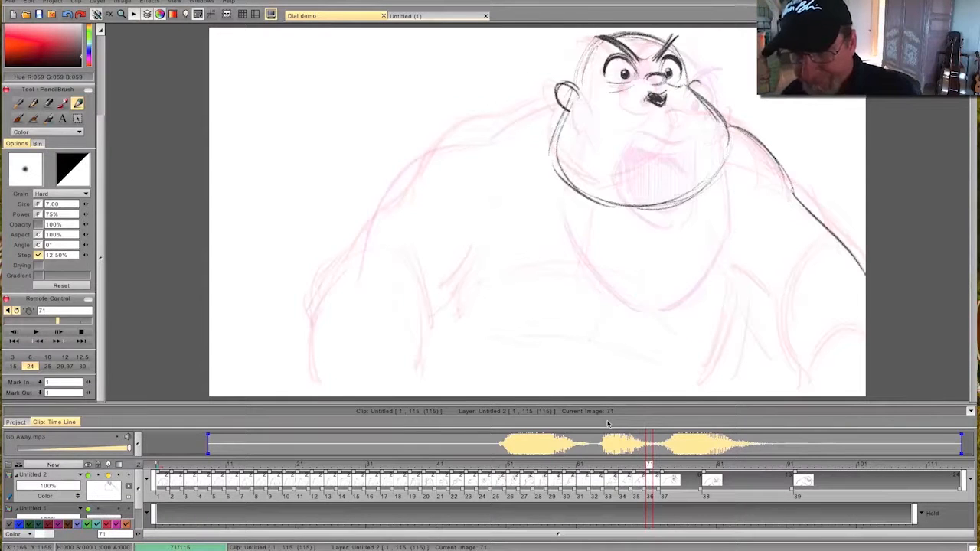
- Draw the outer contour of the left shoulder and arm on frame 71, flipping against the neighbouring drawings
{"action": "key", "text": "Left"}
{"action": "key", "text": "Right"}
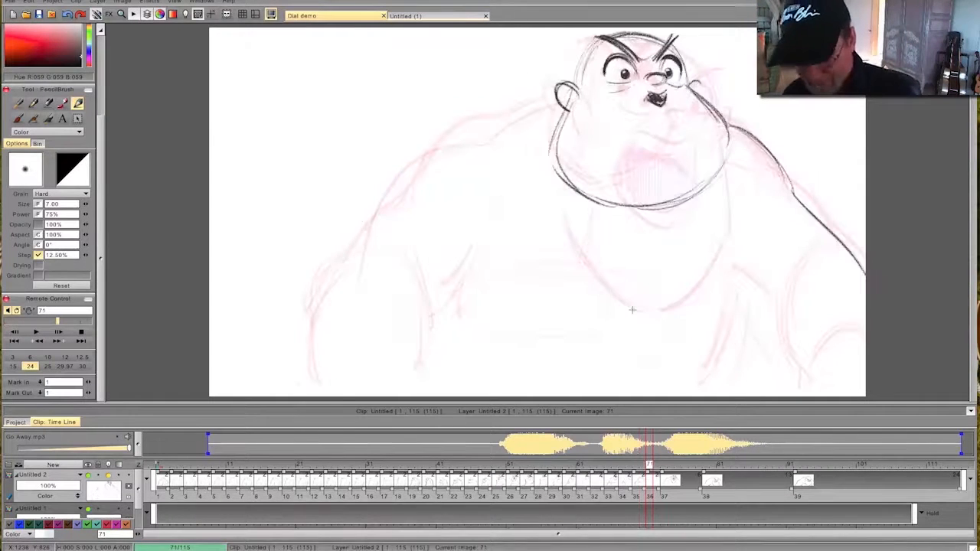
{"action": "mouse_move", "coordinate": [650, 464]}
{"action": "left_mouse_down"}
{"action": "mouse_move", "coordinate": [683, 474]}
{"action": "mouse_move", "coordinate": [540, 476]}
{"action": "mouse_move", "coordinate": [722, 473]}
{"action": "mouse_move", "coordinate": [573, 472]}
{"action": "mouse_move", "coordinate": [649, 465]}
{"action": "mouse_move", "coordinate": [733, 470]}
{"action": "mouse_move", "coordinate": [628, 474]}
{"action": "mouse_move", "coordinate": [655, 478]}
{"action": "left_mouse_up"}
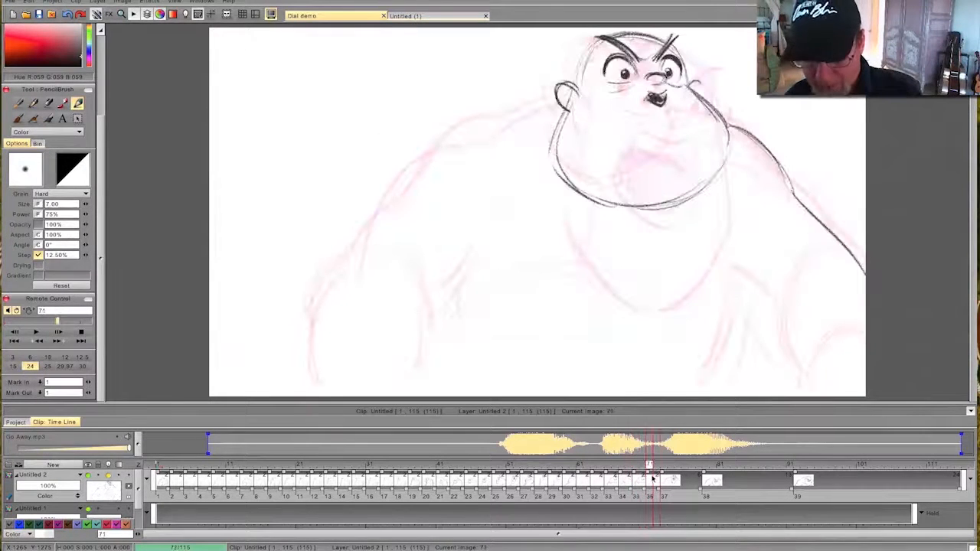
{"action": "mouse_move", "coordinate": [557, 97]}
{"action": "left_mouse_down"}
{"action": "mouse_move", "coordinate": [426, 146]}
{"action": "mouse_move", "coordinate": [352, 253]}
{"action": "left_mouse_up"}
{"action": "left_click_drag", "start_coordinate": [375, 222], "coordinate": [311, 381]}
{"action": "key", "text": "Left"}
{"action": "key", "text": "Right"}
{"action": "key", "text": "Left"}
{"action": "key", "text": "Right"}
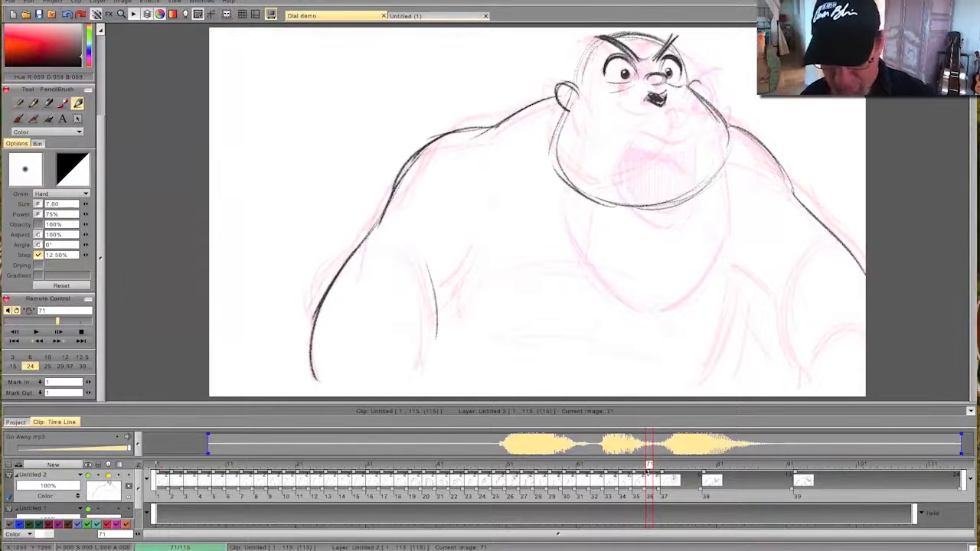
- Draw the inner contour of the left arm beside the torso on frame 71
{"action": "left_click_drag", "start_coordinate": [669, 468], "coordinate": [649, 462]}
{"action": "left_click_drag", "start_coordinate": [416, 266], "coordinate": [430, 372]}
{"action": "left_click_drag", "start_coordinate": [404, 270], "coordinate": [413, 385]}
{"action": "key", "text": "Left"}
- Draw the left armpit crease, the curved fold under the chest and the chest's centre line on frame 71
{"action": "mouse_move", "coordinate": [477, 253]}
{"action": "left_mouse_down"}
{"action": "mouse_move", "coordinate": [447, 313]}
{"action": "mouse_move", "coordinate": [662, 338]}
{"action": "left_mouse_up"}
{"action": "key", "text": "Right"}
{"action": "left_click_drag", "start_coordinate": [484, 314], "coordinate": [597, 326]}
{"action": "left_click_drag", "start_coordinate": [611, 228], "coordinate": [593, 310]}
{"action": "key", "text": "Left"}
{"action": "key", "text": "Right"}
- Draw the right side of the torso, the armpit and the inner right arm on frame 71, flipping against frame 70
{"action": "mouse_move", "coordinate": [738, 285]}
{"action": "left_mouse_down"}
{"action": "mouse_move", "coordinate": [738, 309]}
{"action": "mouse_move", "coordinate": [712, 385]}
{"action": "left_mouse_up"}
{"action": "key", "text": "Left"}
{"action": "key", "text": "Right"}
{"action": "left_click_drag", "start_coordinate": [743, 295], "coordinate": [796, 373]}
{"action": "left_click_drag", "start_coordinate": [836, 277], "coordinate": [793, 372]}
{"action": "left_click_drag", "start_coordinate": [845, 252], "coordinate": [796, 338]}
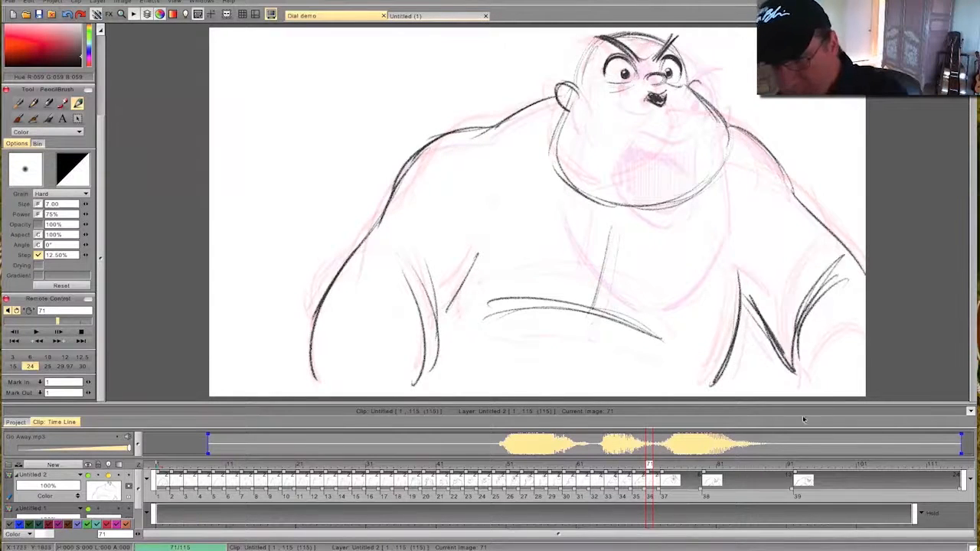
{"action": "key", "text": "Left"}
{"action": "key", "text": "Right"}
{"action": "key", "text": "Left"}
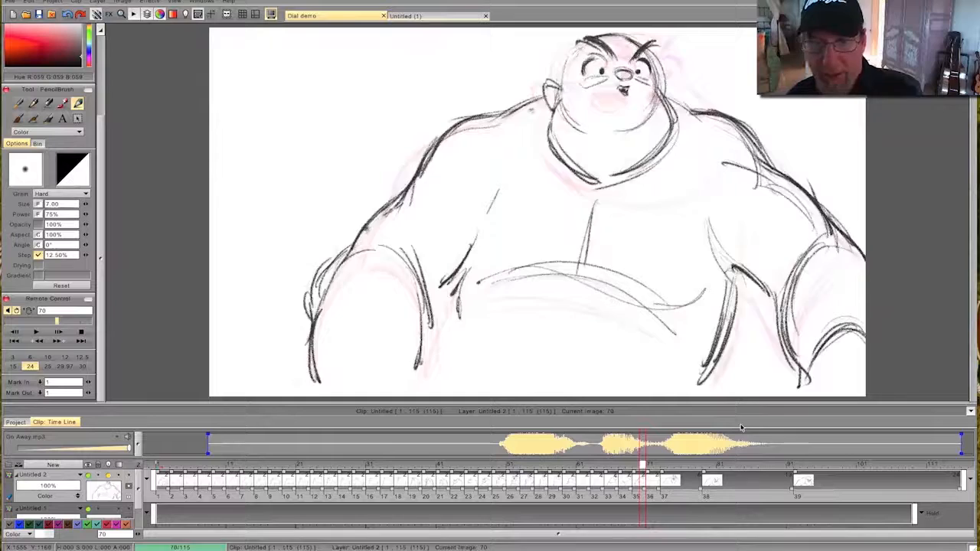
{"action": "key", "text": "Right"}
{"action": "key", "text": "Left"}
{"action": "key", "text": "Right"}
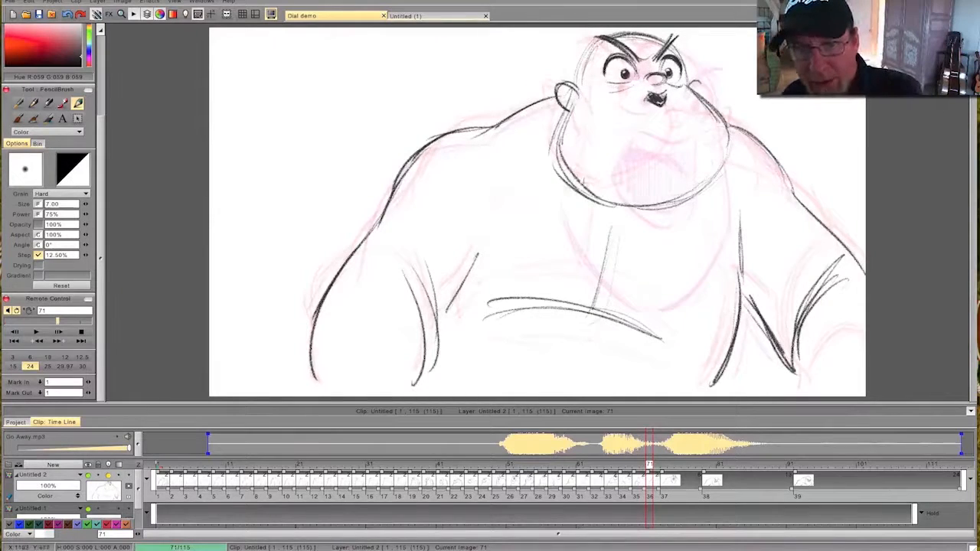
- Move the start of the open-mouth drawing to frame 75 and insert a blank drawing at frame 73
{"action": "mouse_move", "coordinate": [649, 465]}
{"action": "left_mouse_down"}
{"action": "mouse_move", "coordinate": [424, 483]}
{"action": "mouse_move", "coordinate": [747, 470]}
{"action": "mouse_move", "coordinate": [497, 473]}
{"action": "mouse_move", "coordinate": [735, 470]}
{"action": "mouse_move", "coordinate": [627, 470]}
{"action": "mouse_move", "coordinate": [713, 465]}
{"action": "mouse_move", "coordinate": [634, 471]}
{"action": "mouse_move", "coordinate": [706, 475]}
{"action": "mouse_move", "coordinate": [647, 473]}
{"action": "mouse_move", "coordinate": [678, 473]}
{"action": "left_mouse_up"}
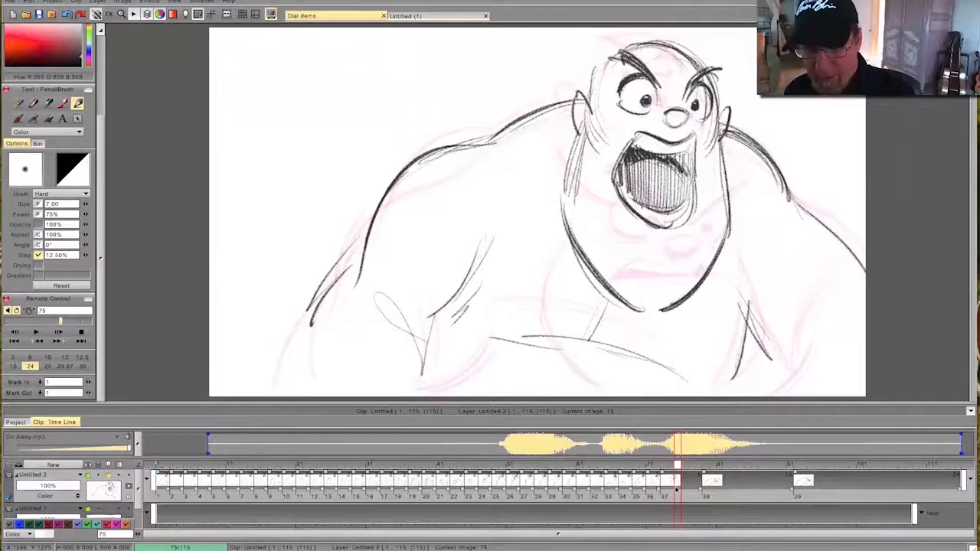
{"action": "mouse_move", "coordinate": [679, 468]}
{"action": "left_mouse_down"}
{"action": "mouse_move", "coordinate": [652, 473]}
{"action": "mouse_move", "coordinate": [664, 475]}
{"action": "mouse_move", "coordinate": [663, 464]}
{"action": "left_mouse_up"}
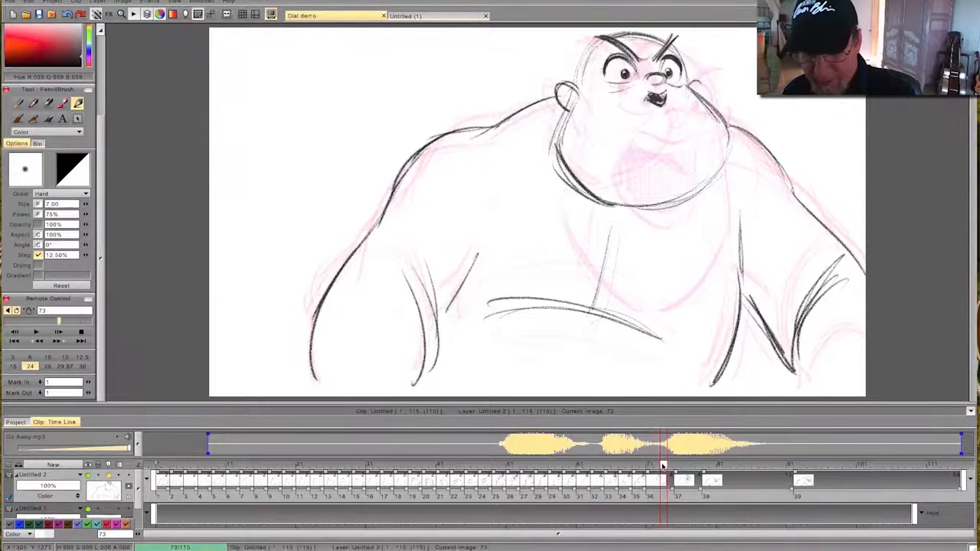
{"action": "left_click_drag", "start_coordinate": [101, 220], "coordinate": [102, 138]}
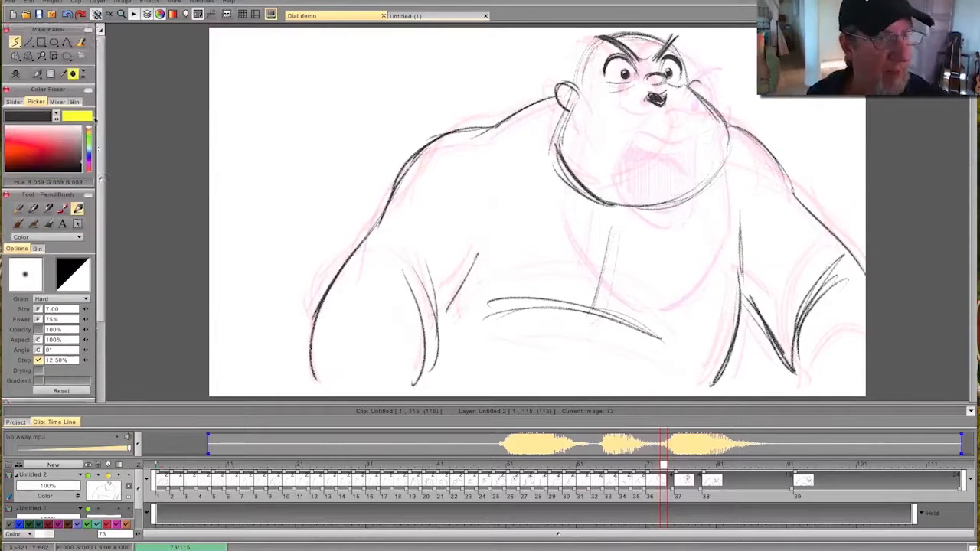
{"action": "left_click_drag", "start_coordinate": [663, 468], "coordinate": [662, 489]}
{"action": "key", "text": "shift+d"}
{"action": "key", "text": "BackSpace"}
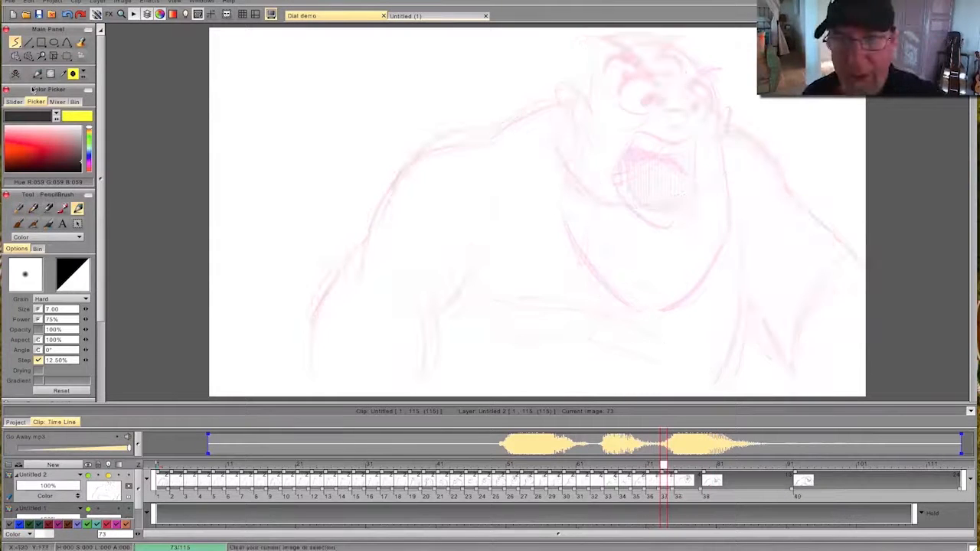
{"action": "key", "text": "ctrl+z"}
- Draw the head outline on frame 73, from the cranium down both cheeks to the stretched jaw
{"action": "left_click_drag", "start_coordinate": [617, 39], "coordinate": [692, 52]}
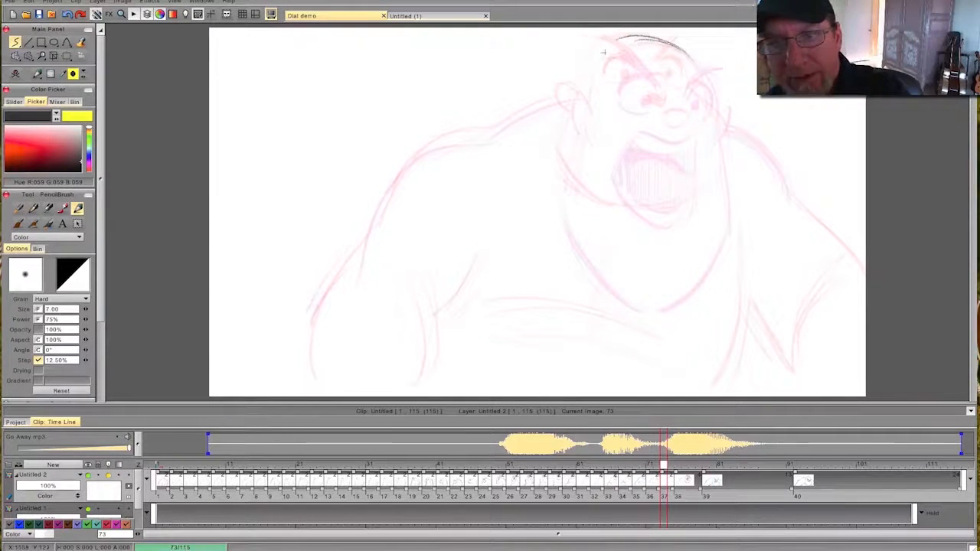
{"action": "mouse_move", "coordinate": [668, 43]}
{"action": "left_mouse_down"}
{"action": "mouse_move", "coordinate": [708, 90]}
{"action": "mouse_move", "coordinate": [705, 123]}
{"action": "left_mouse_up"}
{"action": "mouse_move", "coordinate": [584, 64]}
{"action": "left_mouse_down"}
{"action": "mouse_move", "coordinate": [562, 180]}
{"action": "mouse_move", "coordinate": [581, 230]}
{"action": "mouse_move", "coordinate": [617, 257]}
{"action": "mouse_move", "coordinate": [657, 266]}
{"action": "left_mouse_up"}
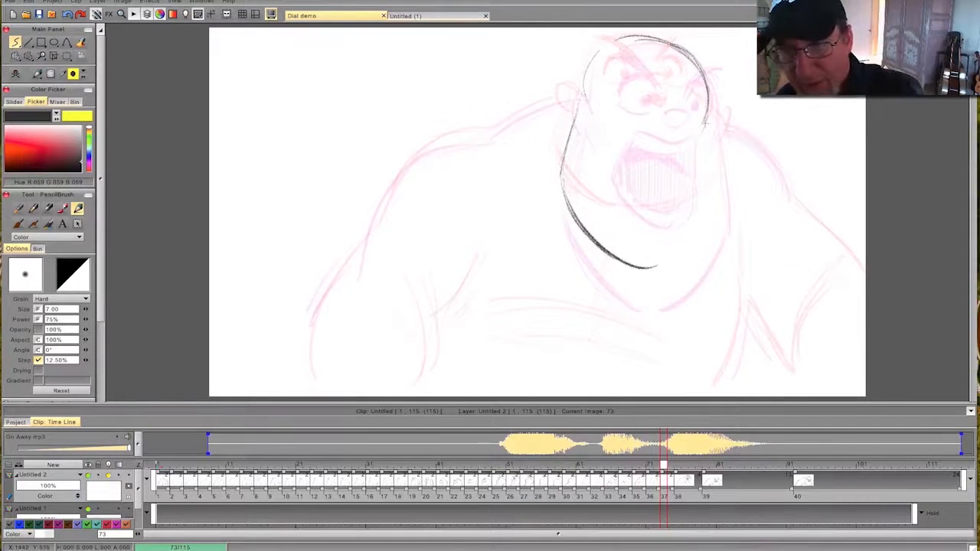
{"action": "mouse_move", "coordinate": [705, 124]}
{"action": "left_mouse_down"}
{"action": "mouse_move", "coordinate": [706, 222]}
{"action": "mouse_move", "coordinate": [713, 143]}
{"action": "mouse_move", "coordinate": [715, 222]}
{"action": "mouse_move", "coordinate": [650, 272]}
{"action": "left_mouse_up"}
{"action": "mouse_move", "coordinate": [706, 236]}
{"action": "left_mouse_down"}
{"action": "mouse_move", "coordinate": [630, 277]}
{"action": "mouse_move", "coordinate": [605, 269]}
{"action": "left_mouse_up"}
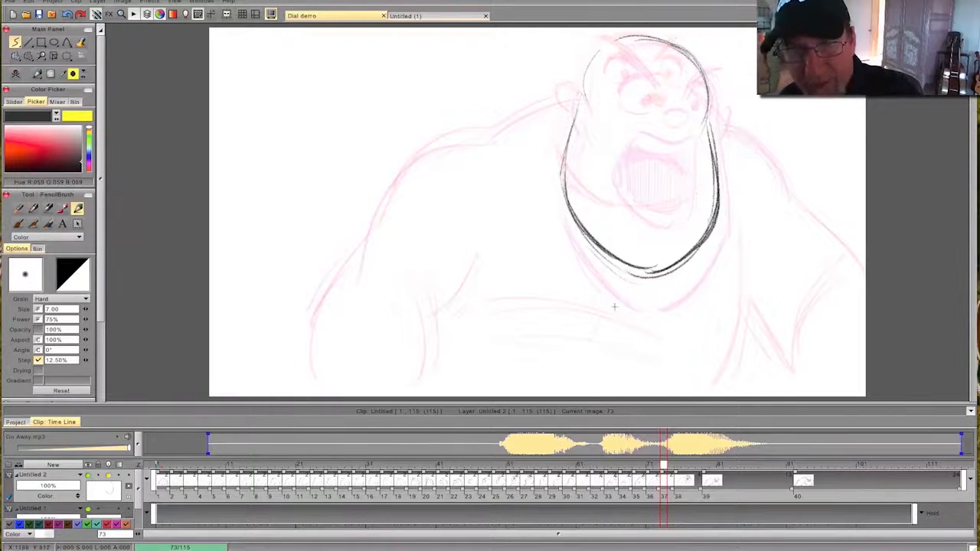
- Try drawing both ears on the Untitled 1 layer at frame 73, flipping against the previous drawing
{"action": "key", "text": "Down"}
{"action": "key", "text": "Left"}
{"action": "key", "text": "Right"}
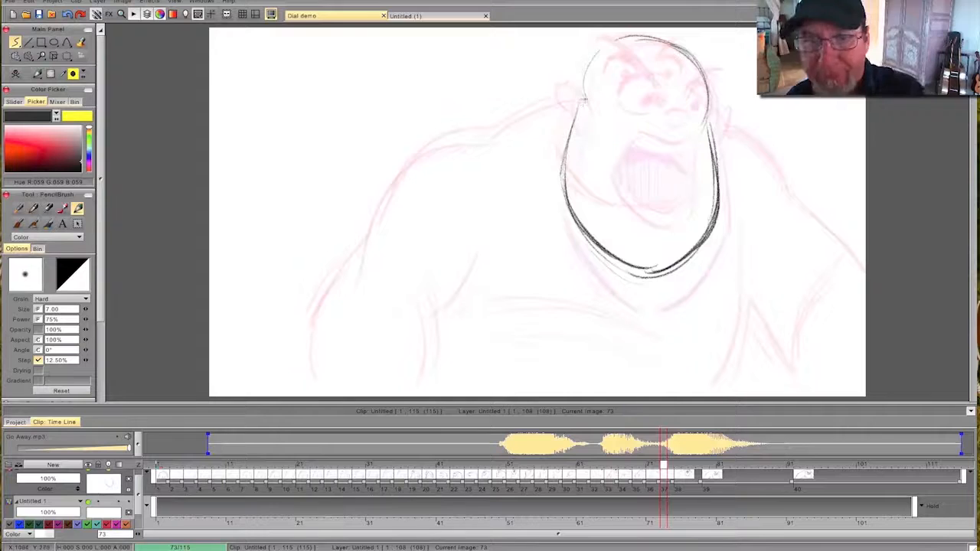
{"action": "left_click_drag", "start_coordinate": [584, 101], "coordinate": [568, 85]}
{"action": "key", "text": "Left"}
{"action": "key", "text": "Right"}
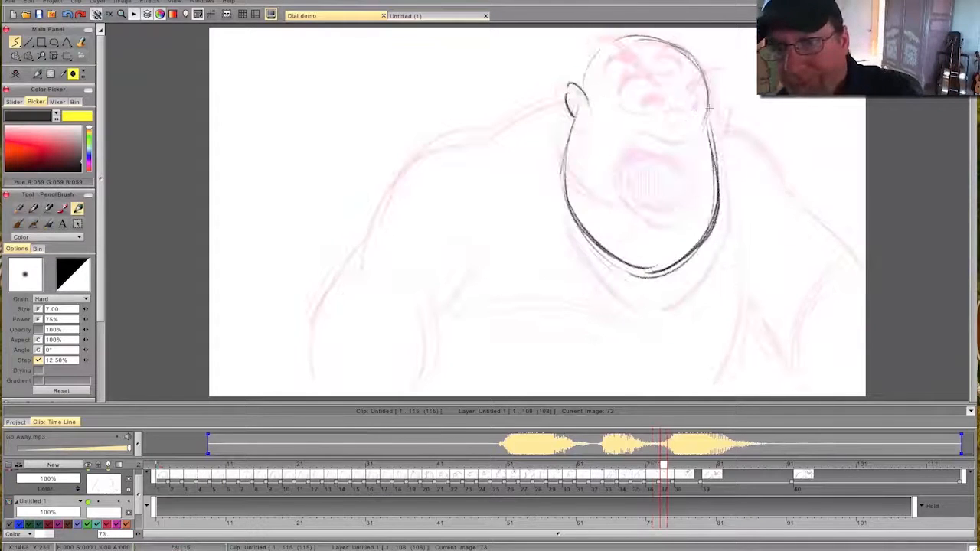
{"action": "left_click_drag", "start_coordinate": [725, 105], "coordinate": [724, 121]}
{"action": "key", "text": "Tab"}
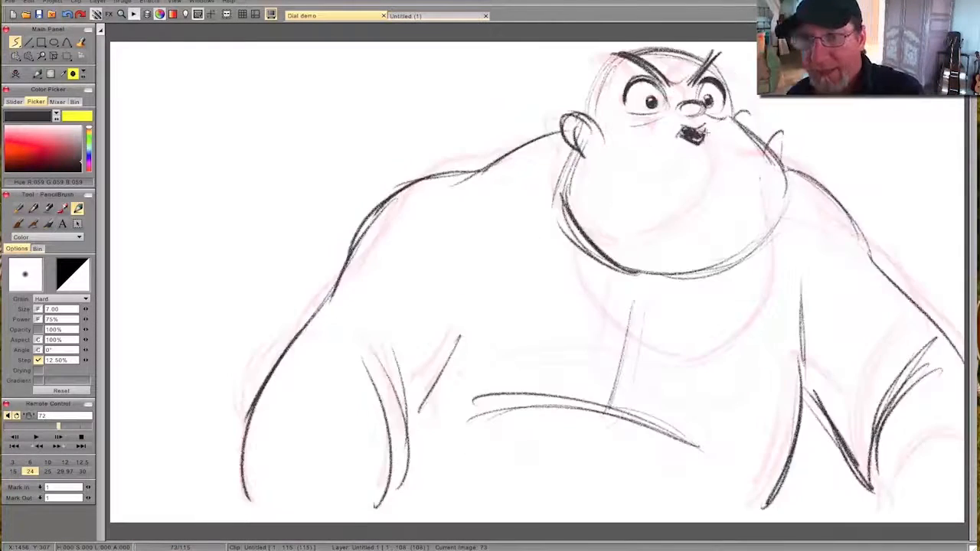
{"action": "key", "text": "Left"}
{"action": "key", "text": "Right"}
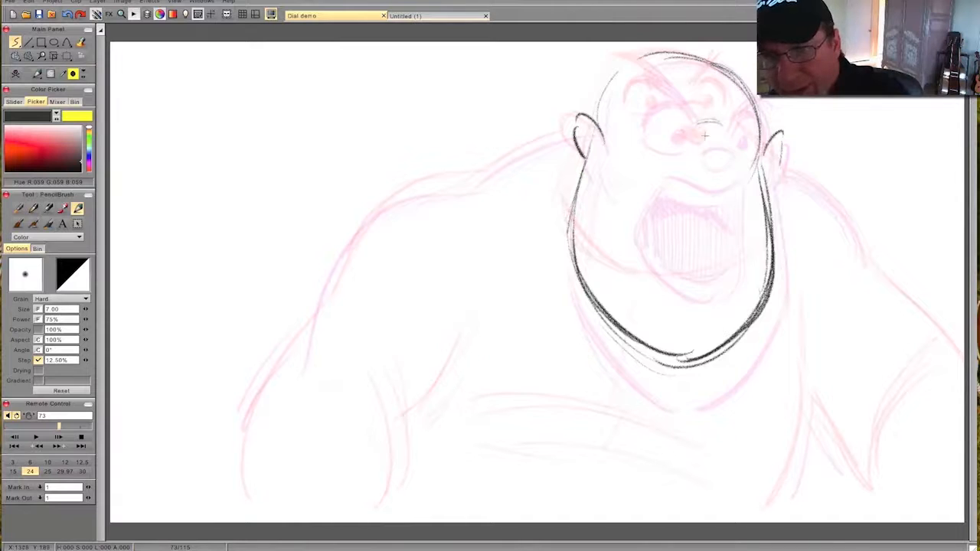
- Try drawing the nose and the left eye outline on the Untitled 1 layer at frame 73
{"action": "left_click_drag", "start_coordinate": [698, 129], "coordinate": [726, 139]}
{"action": "key", "text": "Left"}
{"action": "key", "text": "Right"}
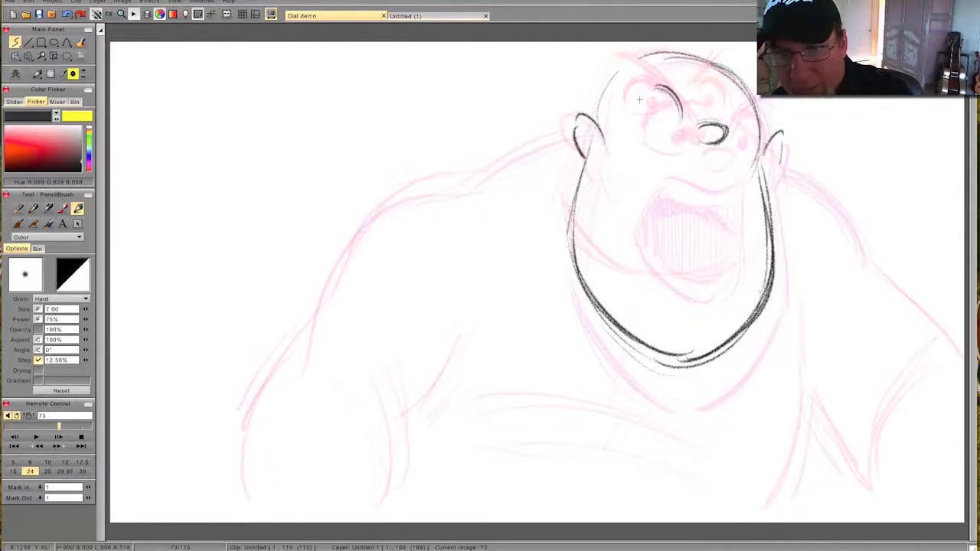
{"action": "left_click_drag", "start_coordinate": [636, 102], "coordinate": [647, 128]}
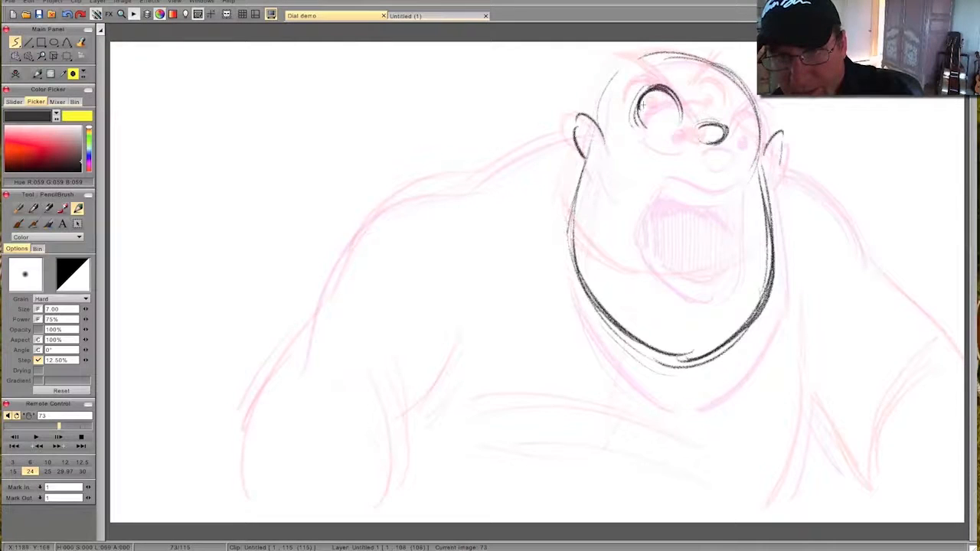
{"action": "key", "text": "Left"}
{"action": "key", "text": "Right"}
{"action": "key", "text": "Left"}
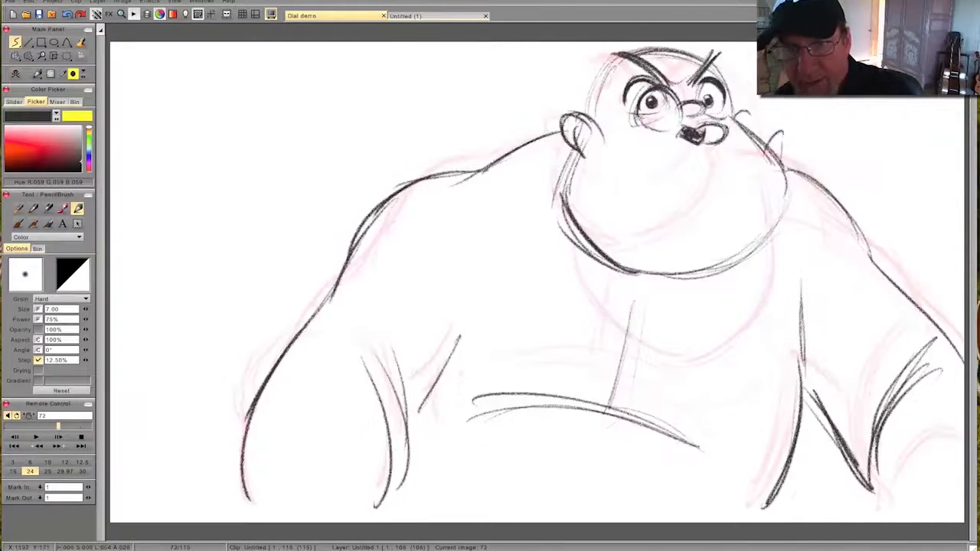
{"action": "key", "text": "Right"}
- Undo the eye, nose and ear strokes made on the Untitled 1 layer
{"action": "key", "text": "Tab"}
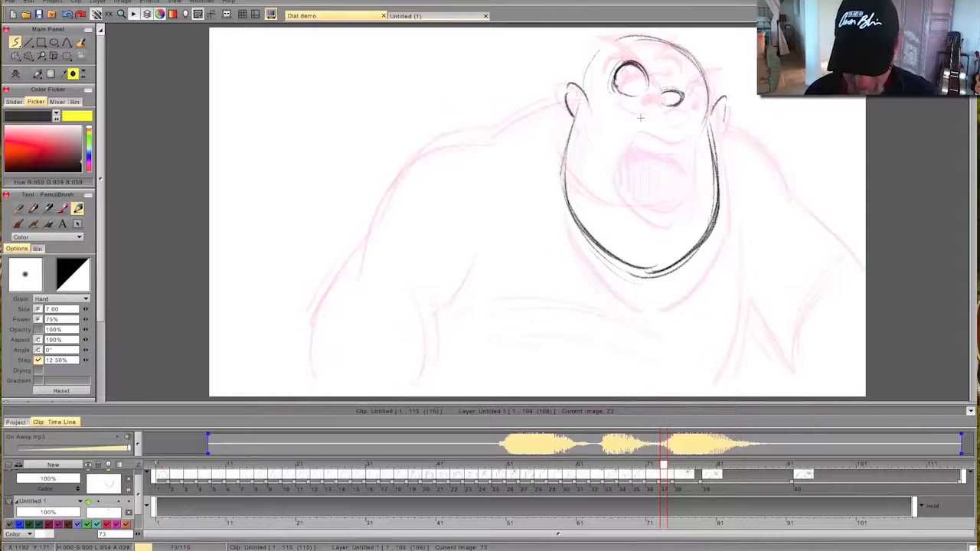
{"action": "left_click", "coordinate": [658, 500]}
{"action": "key", "text": "Right"}
{"action": "key", "text": "Left"}
{"action": "mouse_move", "coordinate": [652, 467]}
{"action": "left_mouse_down"}
{"action": "mouse_move", "coordinate": [636, 465]}
{"action": "mouse_move", "coordinate": [687, 467]}
{"action": "mouse_move", "coordinate": [634, 466]}
{"action": "mouse_move", "coordinate": [686, 473]}
{"action": "left_mouse_up"}
{"action": "mouse_move", "coordinate": [707, 477]}
{"action": "left_mouse_down"}
{"action": "mouse_move", "coordinate": [639, 469]}
{"action": "mouse_move", "coordinate": [743, 476]}
{"action": "mouse_move", "coordinate": [545, 467]}
{"action": "mouse_move", "coordinate": [300, 475]}
{"action": "mouse_move", "coordinate": [731, 476]}
{"action": "mouse_move", "coordinate": [623, 486]}
{"action": "mouse_move", "coordinate": [667, 489]}
{"action": "left_mouse_up"}
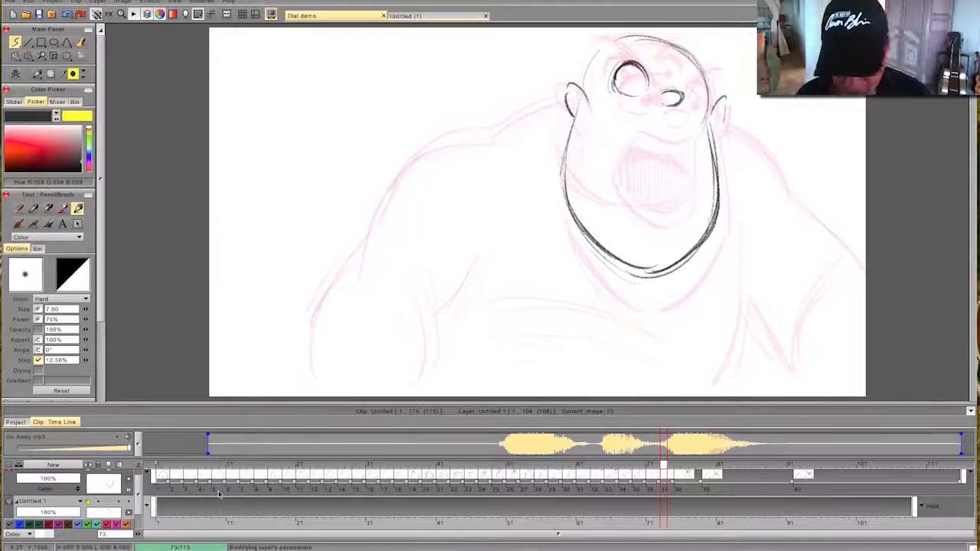
{"action": "left_click", "coordinate": [620, 473]}
{"action": "left_click_drag", "start_coordinate": [621, 473], "coordinate": [664, 473]}
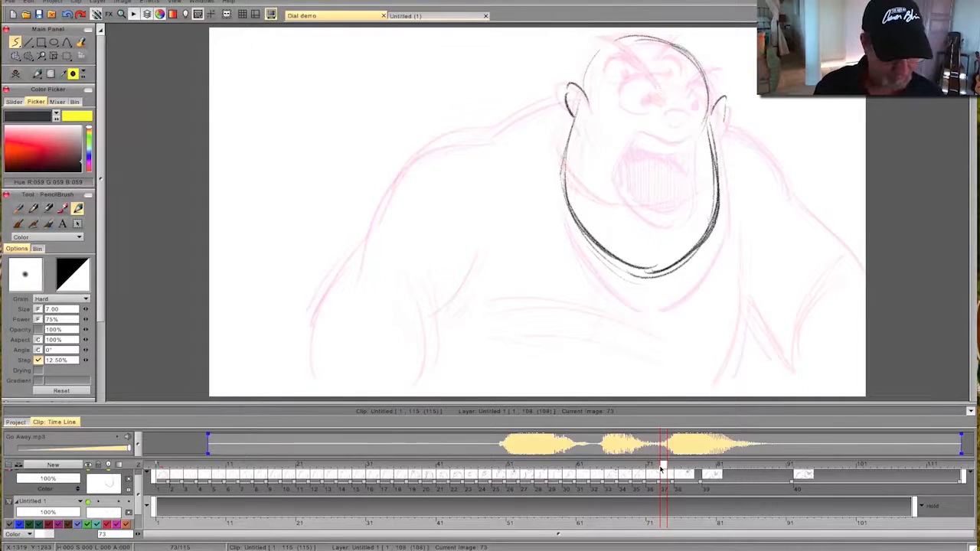
{"action": "mouse_move", "coordinate": [663, 465]}
{"action": "left_mouse_down"}
{"action": "mouse_move", "coordinate": [636, 467]}
{"action": "mouse_move", "coordinate": [725, 484]}
{"action": "mouse_move", "coordinate": [633, 481]}
{"action": "mouse_move", "coordinate": [693, 481]}
{"action": "mouse_move", "coordinate": [654, 484]}
{"action": "mouse_move", "coordinate": [663, 481]}
{"action": "left_mouse_up"}
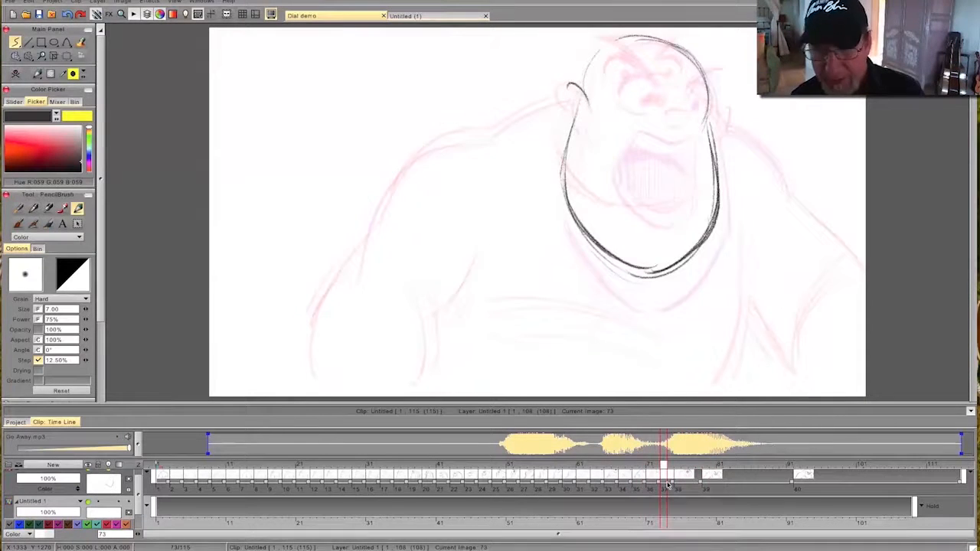
{"action": "key", "text": "ctrl+z"}
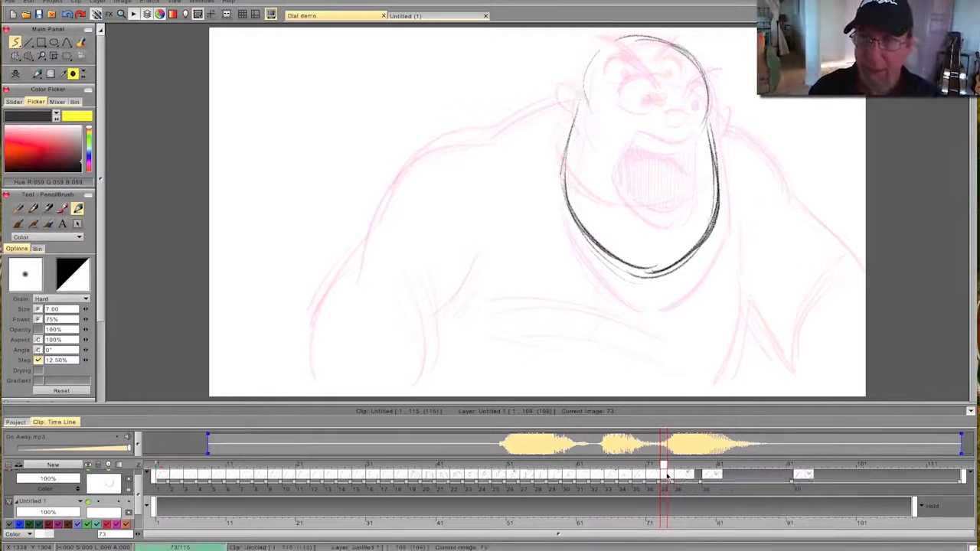
{"action": "mouse_move", "coordinate": [665, 476]}
{"action": "left_mouse_down"}
{"action": "mouse_move", "coordinate": [612, 480]}
{"action": "mouse_move", "coordinate": [710, 481]}
{"action": "mouse_move", "coordinate": [666, 490]}
{"action": "left_mouse_up"}
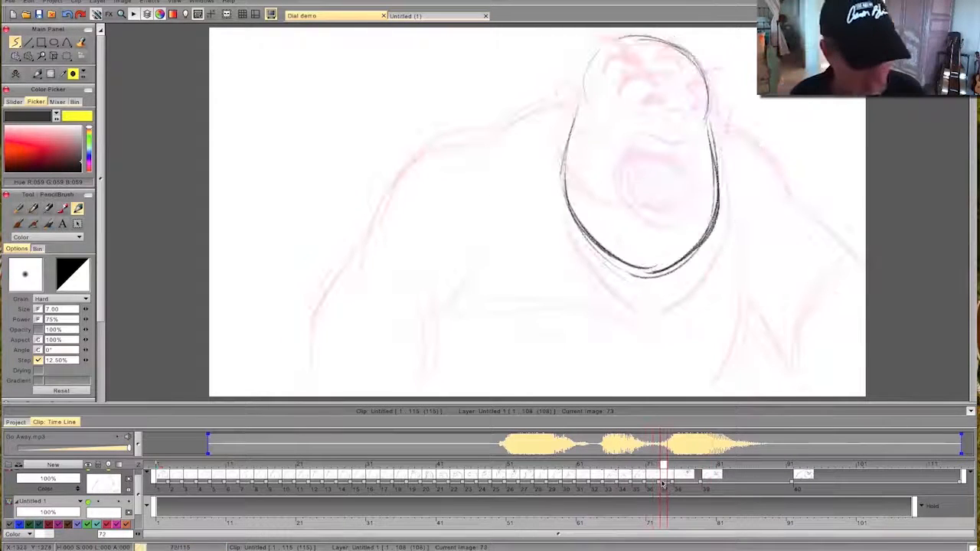
- Make Untitled 2 the active layer and draw the oval nose on frame 73, flipping against the previous drawing
{"action": "left_click", "coordinate": [53, 464]}
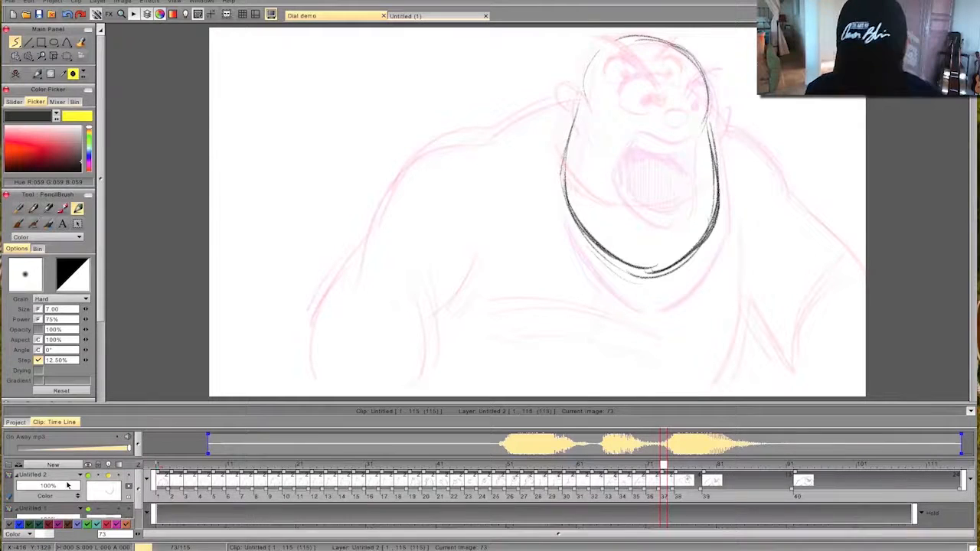
{"action": "key", "text": "Left"}
{"action": "key", "text": "Right"}
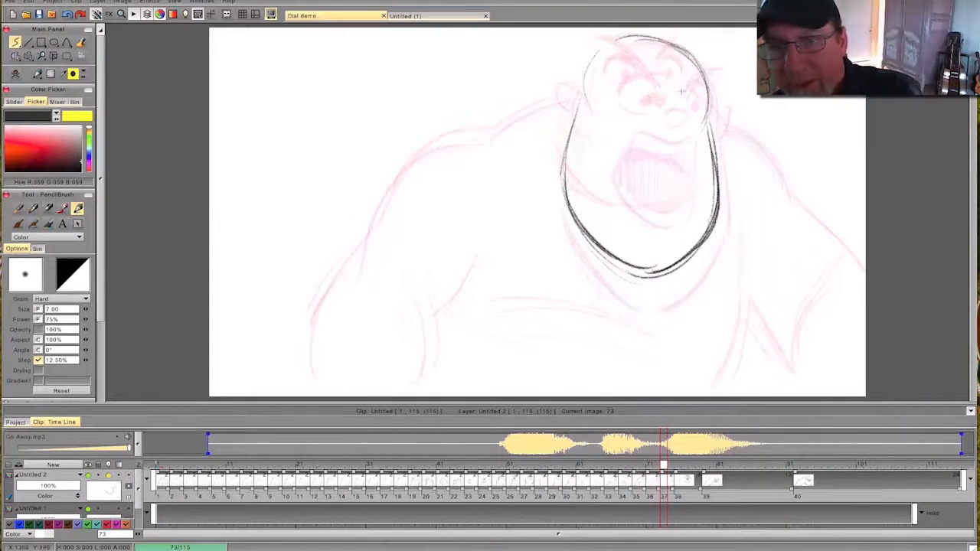
{"action": "left_click_drag", "start_coordinate": [680, 90], "coordinate": [664, 99]}
{"action": "key", "text": "Left"}
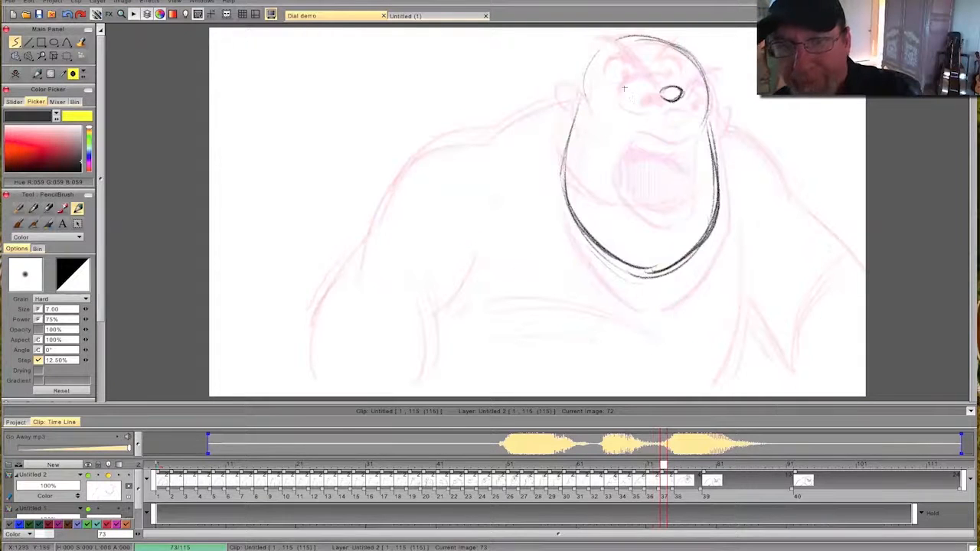
- Draw both wide eyes with pupils on frame 73, flipping against the previous drawing
{"action": "mouse_move", "coordinate": [645, 88]}
{"action": "left_mouse_down"}
{"action": "mouse_move", "coordinate": [620, 61]}
{"action": "mouse_move", "coordinate": [648, 79]}
{"action": "left_mouse_up"}
{"action": "key", "text": "Tab"}
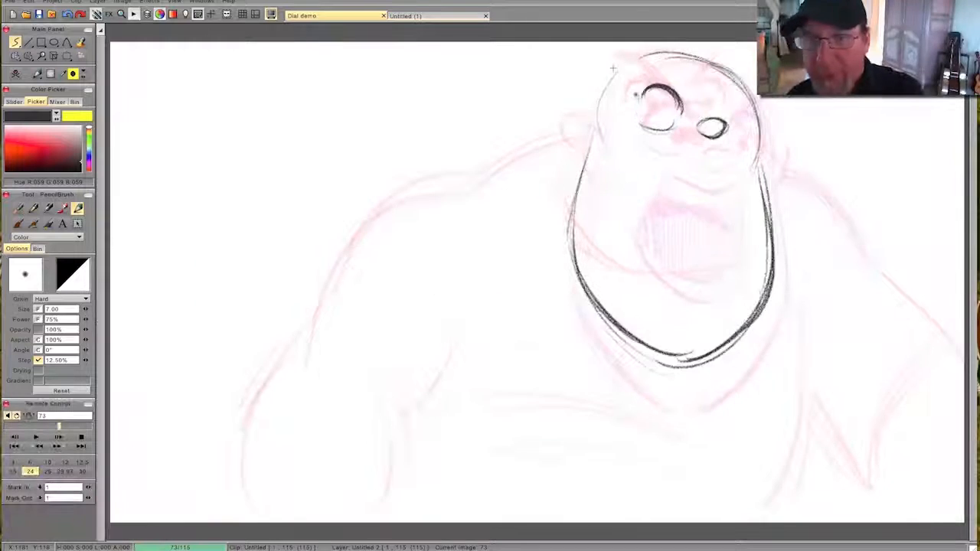
{"action": "left_click_drag", "start_coordinate": [641, 98], "coordinate": [679, 104]}
{"action": "key", "text": "Left"}
{"action": "key", "text": "Right"}
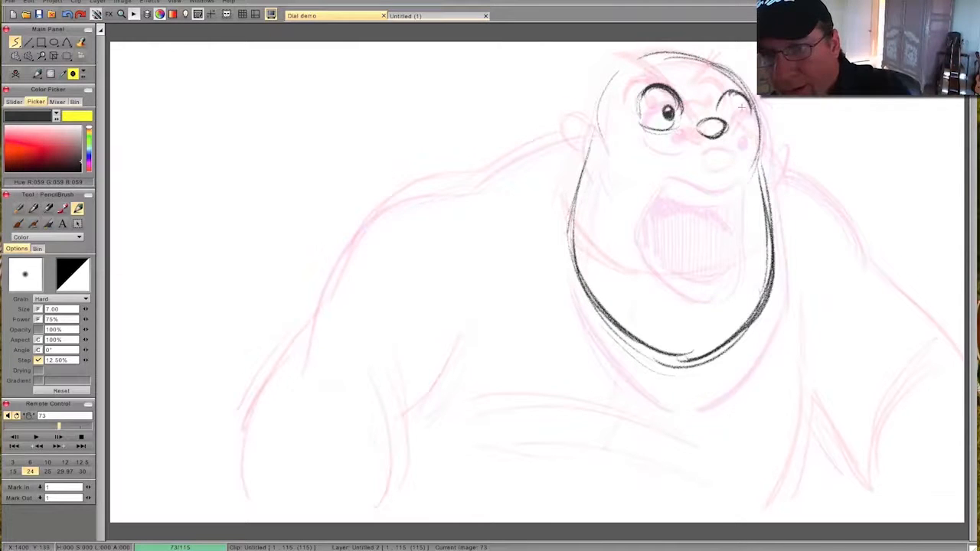
{"action": "key", "text": "Left"}
{"action": "key", "text": "Right"}
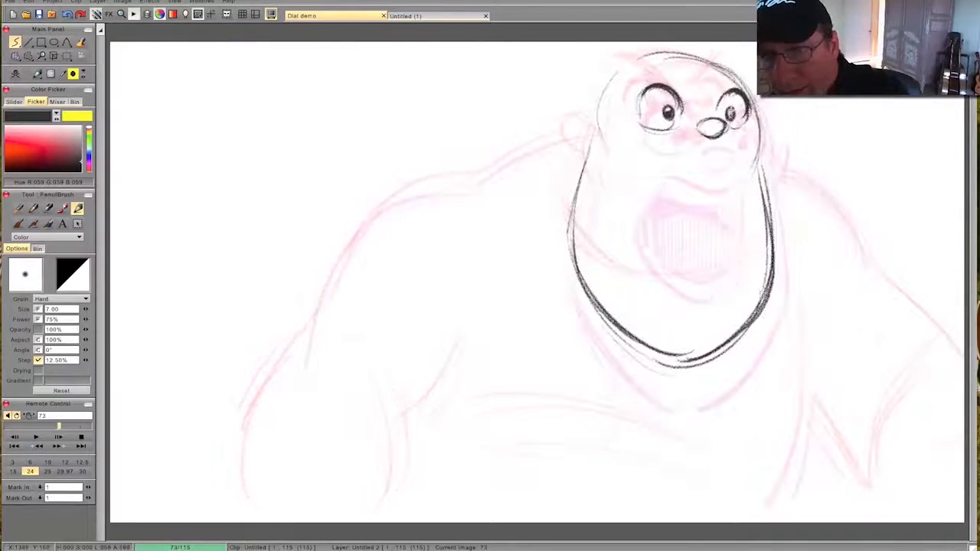
{"action": "key", "text": "Left"}
{"action": "key", "text": "Right"}
- Draw the outline of the wide-open mouth below the nose on frame 73, flipping against the previous drawing
{"action": "key", "text": "Left"}
{"action": "key", "text": "Right"}
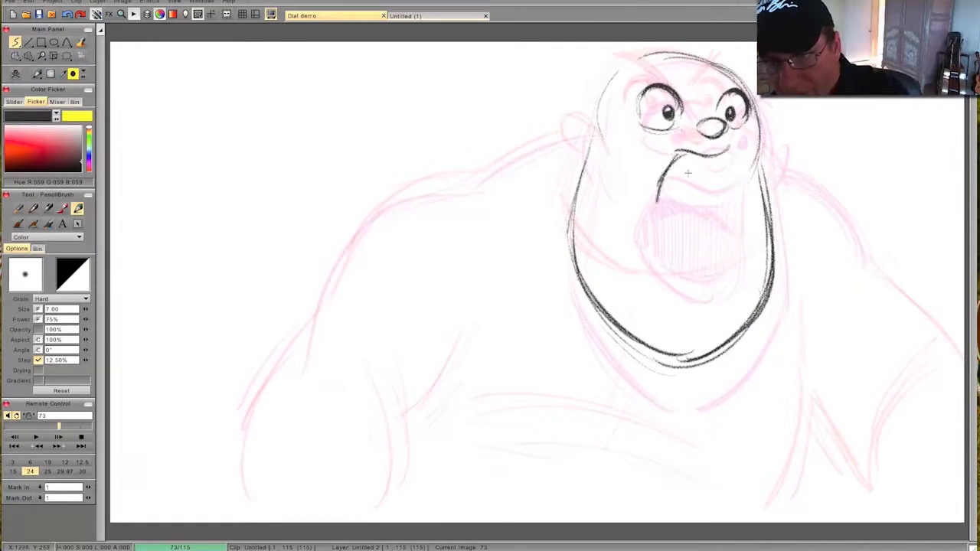
{"action": "left_click_drag", "start_coordinate": [737, 207], "coordinate": [699, 268]}
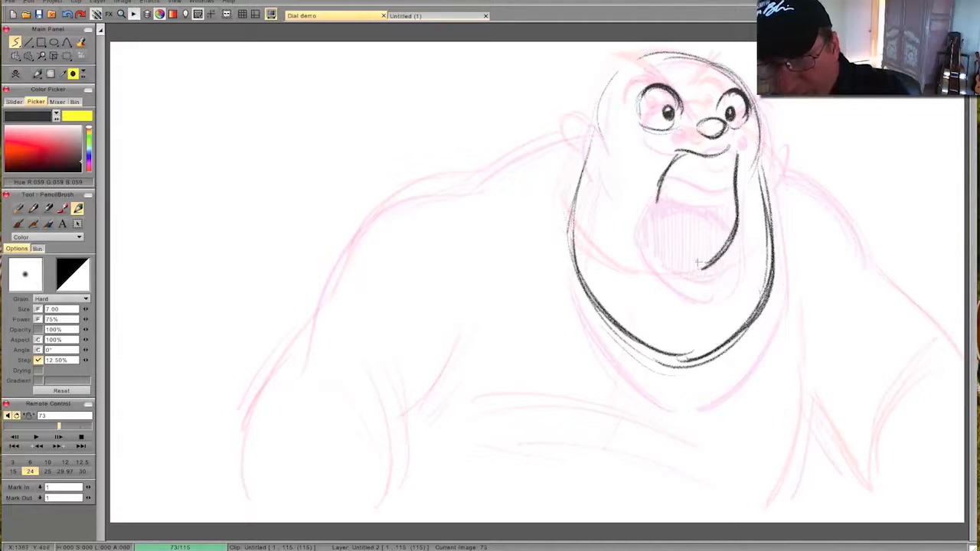
{"action": "left_click_drag", "start_coordinate": [733, 176], "coordinate": [715, 266]}
{"action": "left_click_drag", "start_coordinate": [655, 205], "coordinate": [692, 268]}
{"action": "key", "text": "Left"}
{"action": "key", "text": "Right"}
{"action": "key", "text": "Left"}
{"action": "key", "text": "Right"}
{"action": "key", "text": "Left"}
{"action": "key", "text": "Right"}
{"action": "left_click_drag", "start_coordinate": [650, 203], "coordinate": [672, 162]}
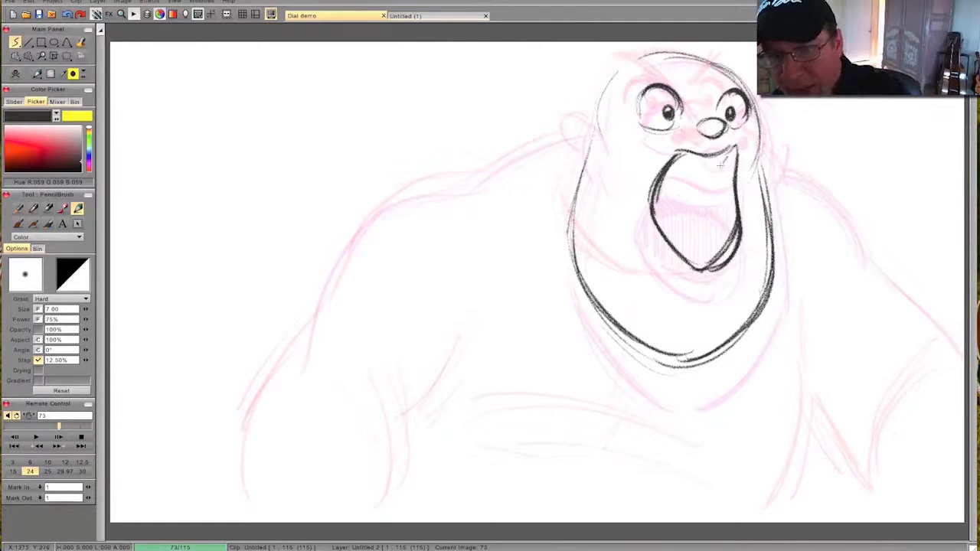
- Draw the upper teeth and lower lip lines inside the mouth on frame 73, erasing the excess dark shading in its lower corner
{"action": "left_click_drag", "start_coordinate": [720, 163], "coordinate": [681, 164]}
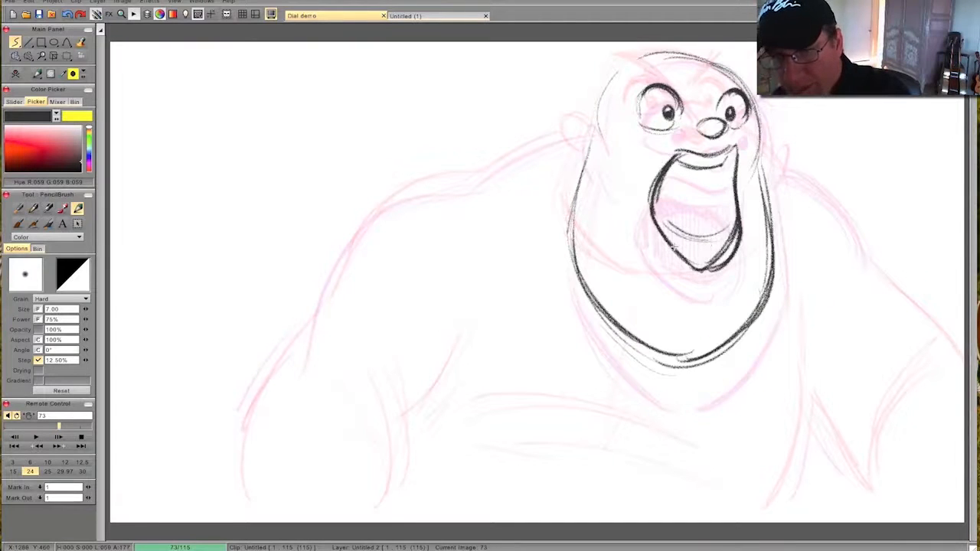
{"action": "left_click_drag", "start_coordinate": [735, 224], "coordinate": [718, 260]}
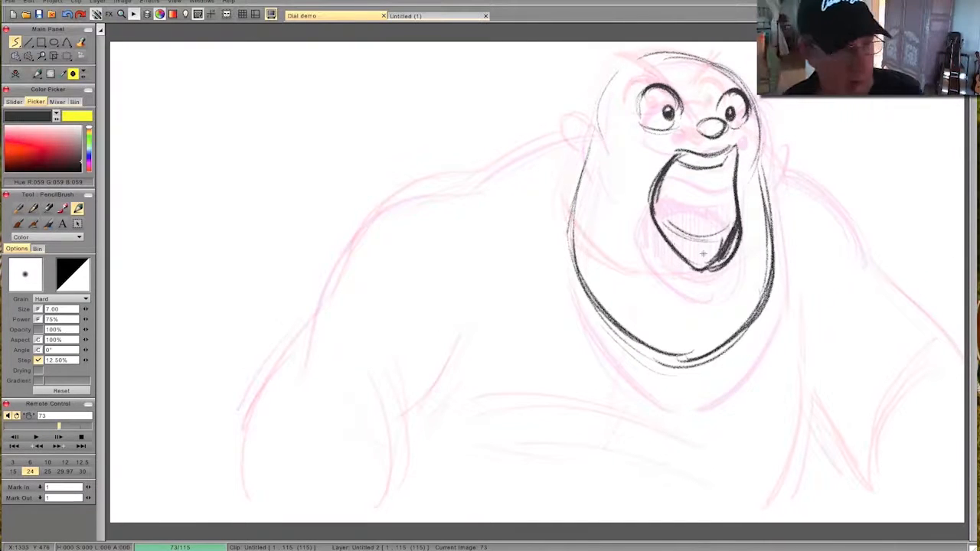
{"action": "left_click", "coordinate": [46, 237]}
{"action": "left_click", "coordinate": [51, 265]}
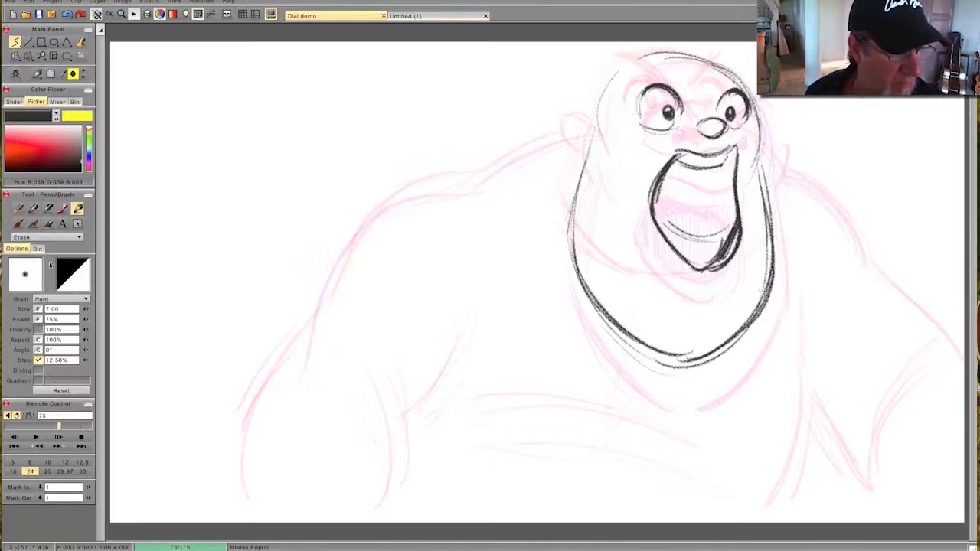
{"action": "left_click_drag", "start_coordinate": [86, 309], "coordinate": [128, 315]}
{"action": "mouse_move", "coordinate": [733, 222]}
{"action": "left_mouse_down"}
{"action": "mouse_move", "coordinate": [723, 262]}
{"action": "mouse_move", "coordinate": [705, 260]}
{"action": "mouse_move", "coordinate": [727, 226]}
{"action": "mouse_move", "coordinate": [721, 262]}
{"action": "mouse_move", "coordinate": [702, 270]}
{"action": "left_mouse_up"}
{"action": "key", "text": "n"}
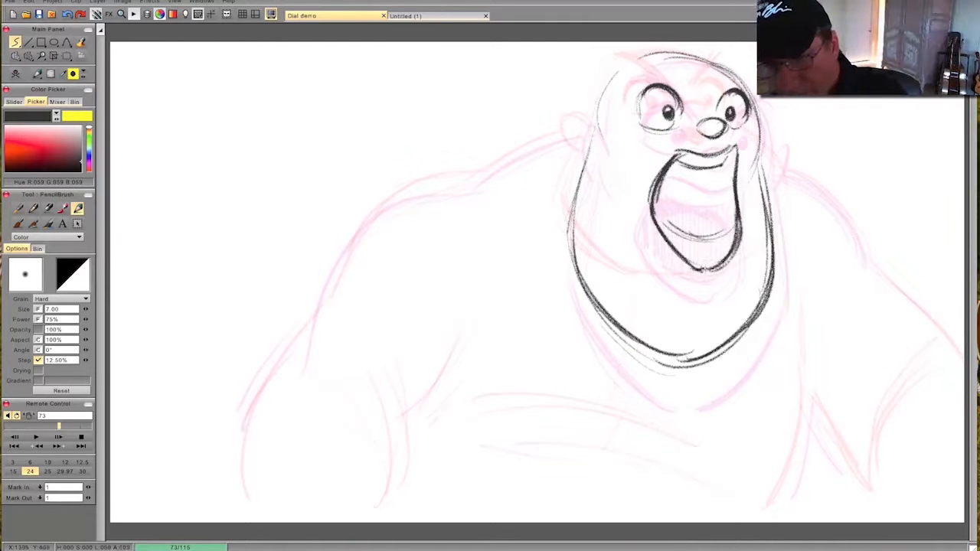
- Hatch the mouth interior on frame 73 and darken the throat above the tongue, flipping against the neighbouring drawings
{"action": "key", "text": "Left"}
{"action": "key", "text": "Right"}
{"action": "mouse_move", "coordinate": [726, 174]}
{"action": "left_mouse_down"}
{"action": "mouse_move", "coordinate": [718, 201]}
{"action": "mouse_move", "coordinate": [690, 197]}
{"action": "mouse_move", "coordinate": [660, 230]}
{"action": "mouse_move", "coordinate": [738, 236]}
{"action": "mouse_move", "coordinate": [668, 243]}
{"action": "mouse_move", "coordinate": [734, 231]}
{"action": "mouse_move", "coordinate": [713, 184]}
{"action": "mouse_move", "coordinate": [725, 158]}
{"action": "left_mouse_up"}
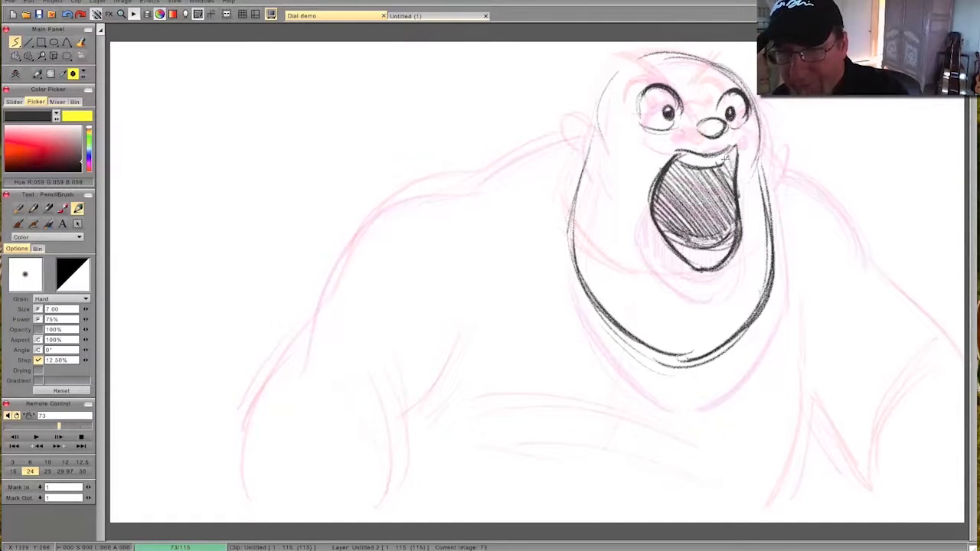
{"action": "mouse_move", "coordinate": [701, 176]}
{"action": "left_mouse_down"}
{"action": "mouse_move", "coordinate": [731, 207]}
{"action": "mouse_move", "coordinate": [733, 184]}
{"action": "left_mouse_up"}
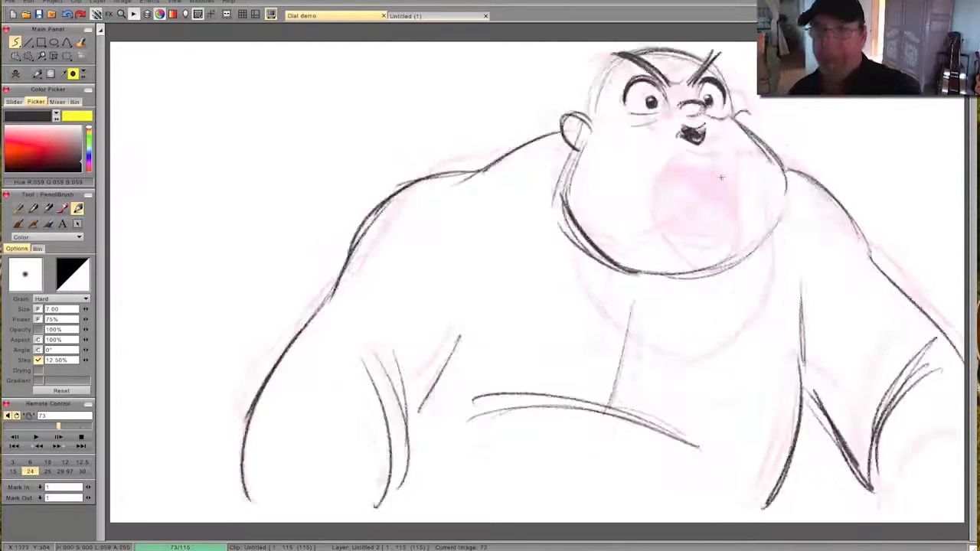
{"action": "key", "text": "Right"}
{"action": "key", "text": "Left"}
{"action": "key", "text": "Right"}
{"action": "key", "text": "Left"}
{"action": "key", "text": "Right"}
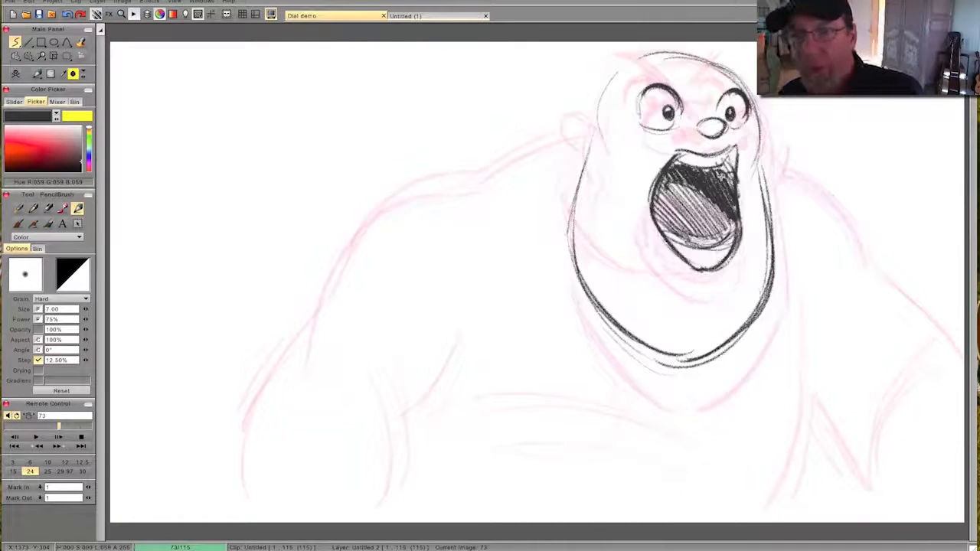
- Draw the angry eyebrows, the frown crease and the left ear on frame 73, flipping against the previous drawing
{"action": "mouse_move", "coordinate": [684, 103]}
{"action": "left_mouse_down"}
{"action": "mouse_move", "coordinate": [628, 59]}
{"action": "mouse_move", "coordinate": [695, 107]}
{"action": "left_mouse_up"}
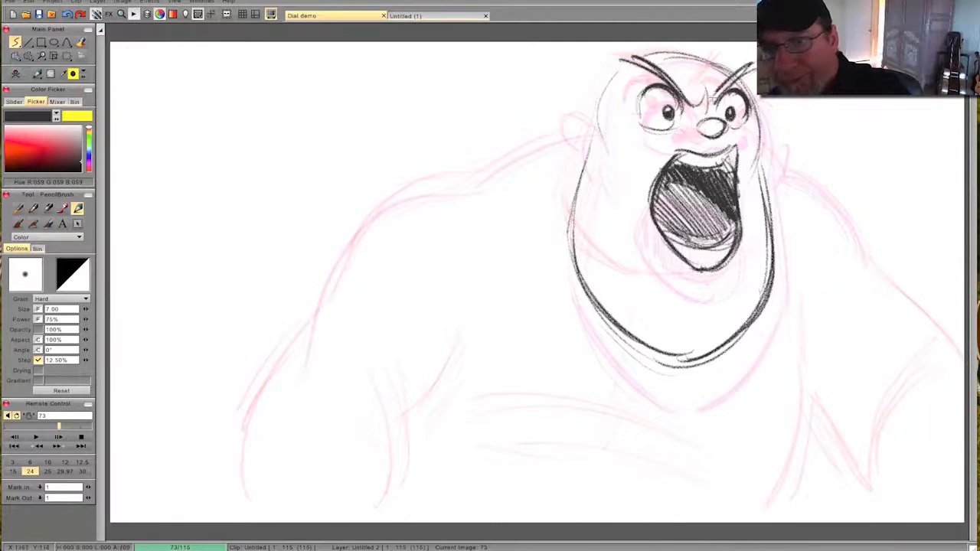
{"action": "key", "text": "Left"}
{"action": "key", "text": "Right"}
{"action": "key", "text": "Left"}
{"action": "key", "text": "Right"}
{"action": "left_click_drag", "start_coordinate": [601, 148], "coordinate": [570, 126]}
{"action": "key", "text": "Left"}
{"action": "key", "text": "Right"}
- Draw the right ear and the outline of the right shoulder and outer arm on frame 73, flipping to compare
{"action": "mouse_move", "coordinate": [770, 132]}
{"action": "left_mouse_down"}
{"action": "mouse_move", "coordinate": [761, 166]}
{"action": "mouse_move", "coordinate": [851, 234]}
{"action": "mouse_move", "coordinate": [963, 369]}
{"action": "left_mouse_up"}
{"action": "key", "text": "Left"}
{"action": "key", "text": "Right"}
{"action": "mouse_move", "coordinate": [902, 297]}
{"action": "left_mouse_down"}
{"action": "mouse_move", "coordinate": [840, 216]}
{"action": "mouse_move", "coordinate": [768, 176]}
{"action": "left_mouse_up"}
{"action": "key", "text": "Left"}
{"action": "key", "text": "Right"}
- Draw the right side of the torso and the inner contour of the right arm on frame 73
{"action": "left_click_drag", "start_coordinate": [791, 294], "coordinate": [805, 450]}
{"action": "left_click_drag", "start_coordinate": [803, 334], "coordinate": [775, 500]}
{"action": "mouse_move", "coordinate": [797, 413]}
{"action": "left_mouse_down"}
{"action": "mouse_move", "coordinate": [778, 506]}
{"action": "mouse_move", "coordinate": [859, 488]}
{"action": "left_mouse_up"}
{"action": "left_click_drag", "start_coordinate": [924, 377], "coordinate": [873, 459]}
{"action": "key", "text": "Left"}
{"action": "key", "text": "Right"}
- Draw the left shoulder and arm with the inner arm and armpit lines on frame 73, flipping to compare
{"action": "mouse_move", "coordinate": [572, 128]}
{"action": "left_mouse_down"}
{"action": "mouse_move", "coordinate": [379, 203]}
{"action": "mouse_move", "coordinate": [239, 459]}
{"action": "left_mouse_up"}
{"action": "key", "text": "Left"}
{"action": "key", "text": "Right"}
{"action": "mouse_move", "coordinate": [465, 341]}
{"action": "left_mouse_down"}
{"action": "mouse_move", "coordinate": [418, 419]}
{"action": "mouse_move", "coordinate": [400, 493]}
{"action": "left_mouse_up"}
{"action": "left_click_drag", "start_coordinate": [357, 381], "coordinate": [392, 482]}
{"action": "left_click_drag", "start_coordinate": [323, 377], "coordinate": [381, 504]}
{"action": "key", "text": "Left"}
{"action": "key", "text": "Right"}
- Draw the curved belly line and the vertical chest centre line on frame 73, flipping against the previous drawing
{"action": "mouse_move", "coordinate": [457, 427]}
{"action": "left_mouse_down"}
{"action": "mouse_move", "coordinate": [505, 421]}
{"action": "mouse_move", "coordinate": [717, 473]}
{"action": "left_mouse_up"}
{"action": "mouse_move", "coordinate": [465, 438]}
{"action": "left_mouse_down"}
{"action": "mouse_move", "coordinate": [678, 462]}
{"action": "mouse_move", "coordinate": [698, 476]}
{"action": "left_mouse_up"}
{"action": "left_click_drag", "start_coordinate": [627, 350], "coordinate": [626, 404]}
{"action": "left_click_drag", "start_coordinate": [627, 367], "coordinate": [610, 430]}
{"action": "key", "text": "Left"}
{"action": "key", "text": "Right"}
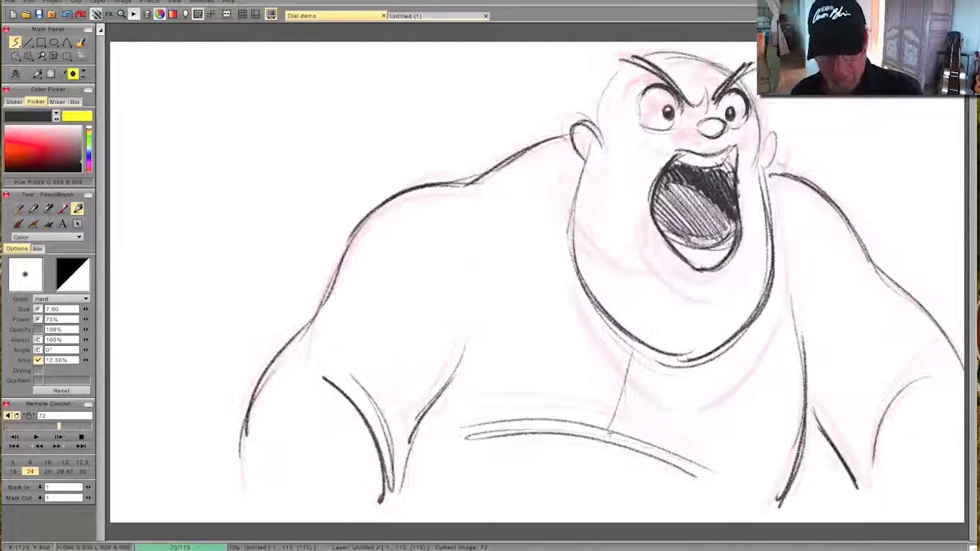
- Show the timeline, go to frame 77 and add a blank drawing there on the Untitled 2 layer
{"action": "key", "text": "Tab"}
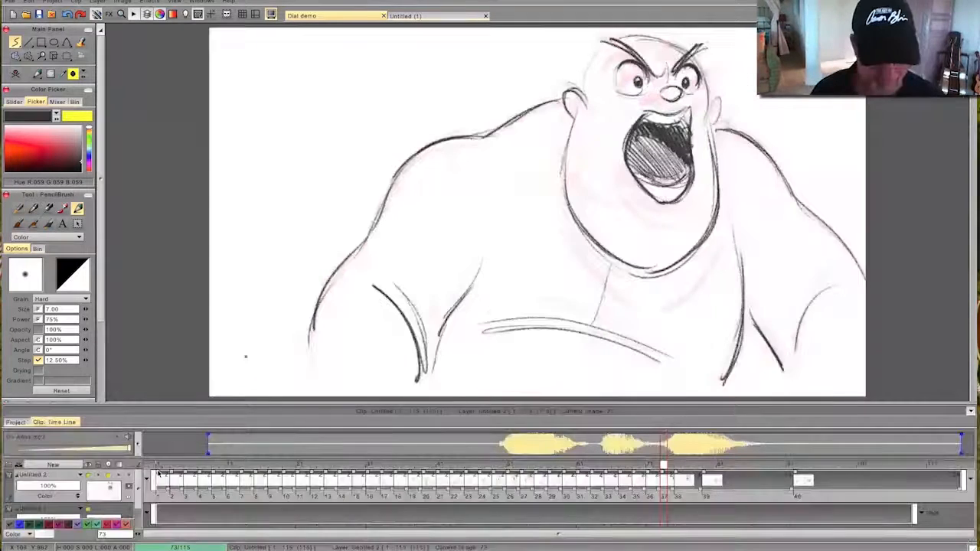
{"action": "mouse_move", "coordinate": [653, 467]}
{"action": "left_mouse_down"}
{"action": "mouse_move", "coordinate": [396, 469]}
{"action": "mouse_move", "coordinate": [791, 476]}
{"action": "mouse_move", "coordinate": [516, 484]}
{"action": "mouse_move", "coordinate": [735, 482]}
{"action": "mouse_move", "coordinate": [623, 482]}
{"action": "mouse_move", "coordinate": [733, 483]}
{"action": "mouse_move", "coordinate": [630, 484]}
{"action": "mouse_move", "coordinate": [691, 484]}
{"action": "mouse_move", "coordinate": [677, 471]}
{"action": "mouse_move", "coordinate": [709, 476]}
{"action": "mouse_move", "coordinate": [689, 478]}
{"action": "left_mouse_up"}
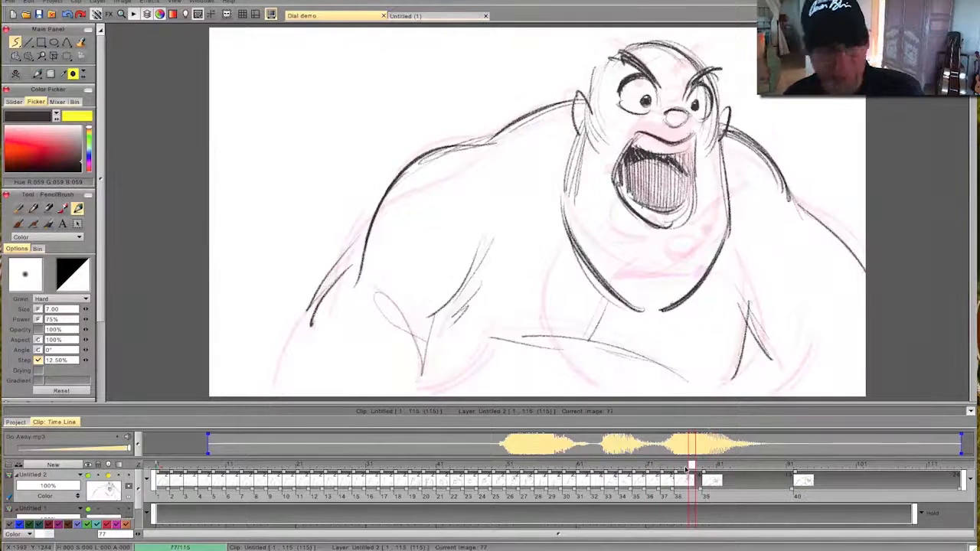
{"action": "left_click", "coordinate": [15, 74]}
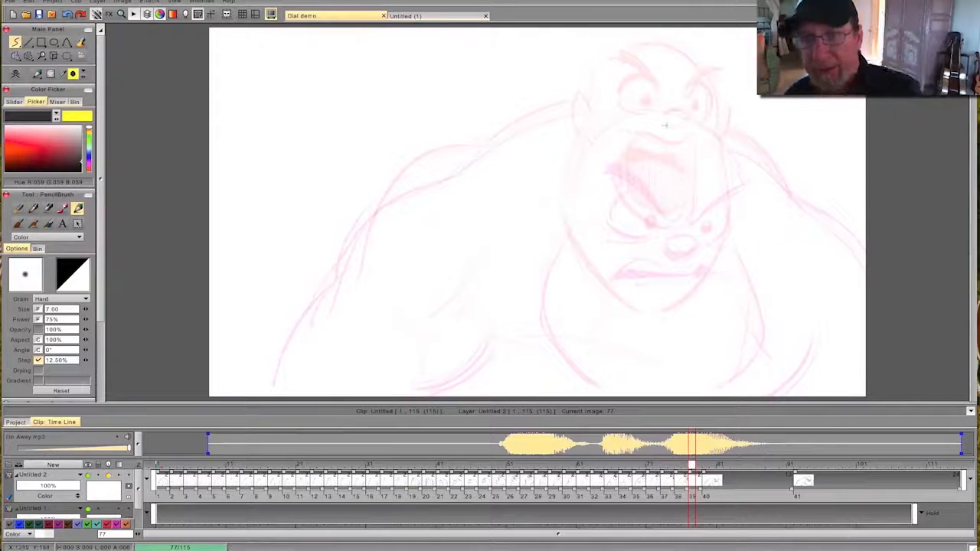
- Sketch the round cranium, the nose and the right side of the stretched jaw on frame 77
{"action": "left_click_drag", "start_coordinate": [627, 73], "coordinate": [712, 101]}
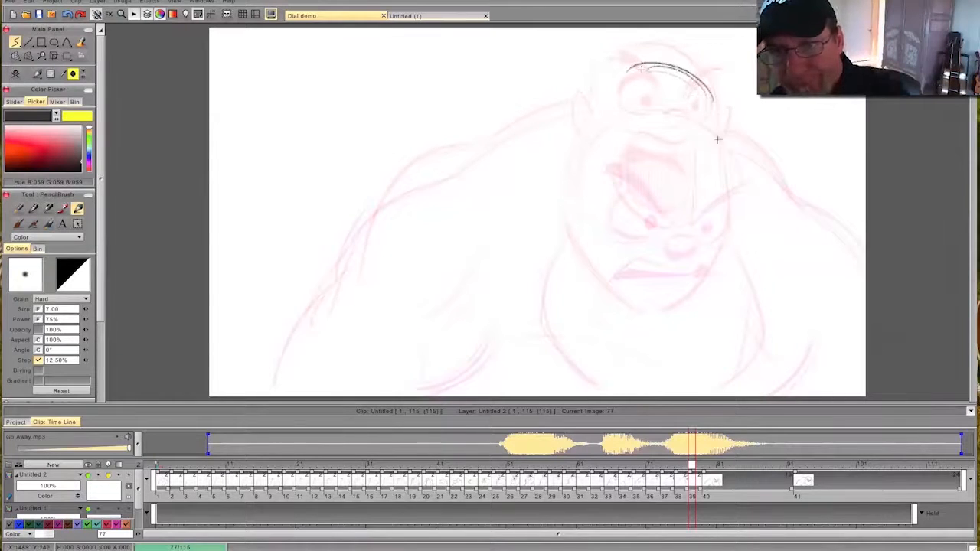
{"action": "mouse_move", "coordinate": [650, 71]}
{"action": "left_mouse_down"}
{"action": "mouse_move", "coordinate": [590, 115]}
{"action": "mouse_move", "coordinate": [728, 161]}
{"action": "mouse_move", "coordinate": [704, 81]}
{"action": "mouse_move", "coordinate": [616, 218]}
{"action": "left_mouse_up"}
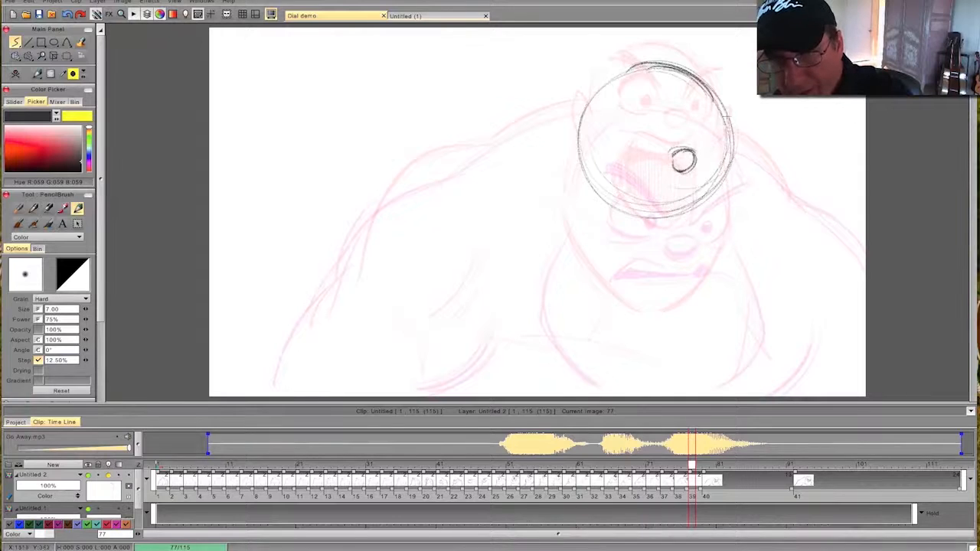
{"action": "mouse_move", "coordinate": [726, 165]}
{"action": "left_mouse_down"}
{"action": "mouse_move", "coordinate": [741, 283]}
{"action": "mouse_move", "coordinate": [708, 341]}
{"action": "mouse_move", "coordinate": [675, 369]}
{"action": "left_mouse_up"}
{"action": "left_click_drag", "start_coordinate": [731, 208], "coordinate": [663, 373]}
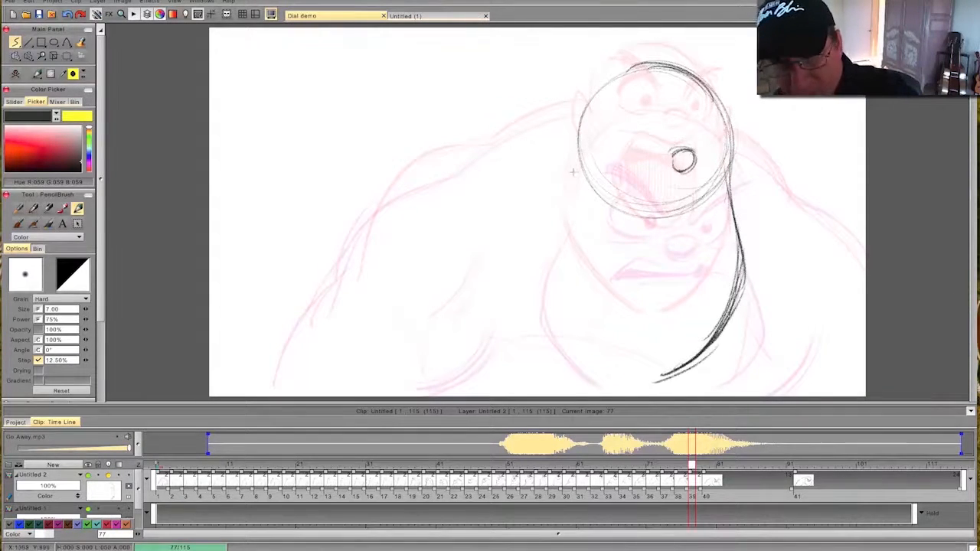
- Draw the left cheek and jaw line on frame 77, erase stray chin strokes and flip against the previous drawing
{"action": "mouse_move", "coordinate": [574, 170]}
{"action": "left_mouse_down"}
{"action": "mouse_move", "coordinate": [586, 345]}
{"action": "mouse_move", "coordinate": [635, 378]}
{"action": "left_mouse_up"}
{"action": "left_click_drag", "start_coordinate": [554, 277], "coordinate": [635, 378]}
{"action": "left_click_drag", "start_coordinate": [549, 250], "coordinate": [622, 380]}
{"action": "mouse_move", "coordinate": [551, 283]}
{"action": "left_mouse_down"}
{"action": "mouse_move", "coordinate": [568, 320]}
{"action": "mouse_move", "coordinate": [642, 385]}
{"action": "left_mouse_up"}
{"action": "mouse_move", "coordinate": [548, 255]}
{"action": "left_mouse_down"}
{"action": "mouse_move", "coordinate": [607, 372]}
{"action": "mouse_move", "coordinate": [628, 381]}
{"action": "left_mouse_up"}
{"action": "left_click_drag", "start_coordinate": [549, 250], "coordinate": [577, 334]}
{"action": "key", "text": "e"}
{"action": "mouse_move", "coordinate": [567, 283]}
{"action": "left_mouse_down"}
{"action": "mouse_move", "coordinate": [611, 360]}
{"action": "mouse_move", "coordinate": [637, 379]}
{"action": "left_mouse_up"}
{"action": "key", "text": "Left"}
{"action": "key", "text": "Right"}
{"action": "key", "text": "Left"}
{"action": "key", "text": "Right"}
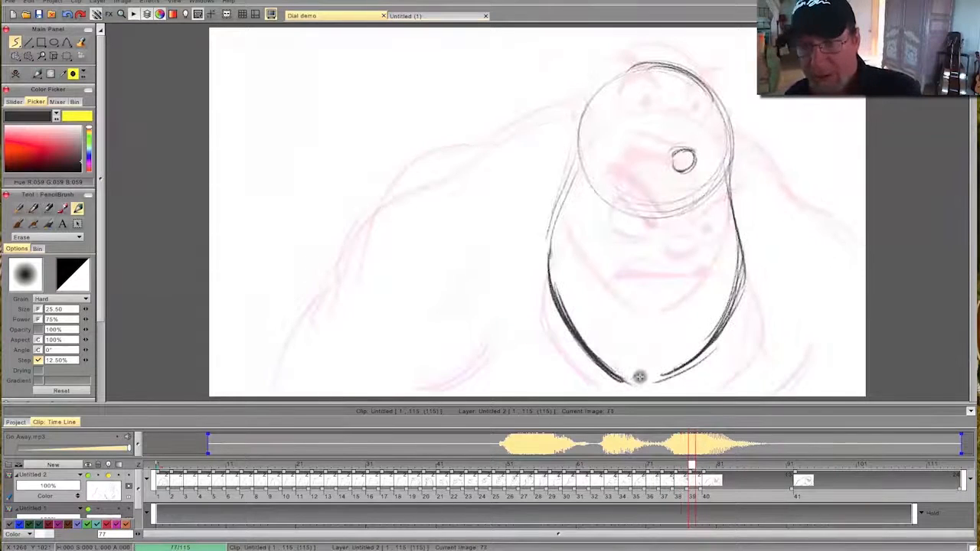
{"action": "key", "text": "e"}
- Draw the outline of the tall, wide-open mouth below the nose on frame 77, flipping against the previous drawing
{"action": "mouse_move", "coordinate": [674, 189]}
{"action": "left_mouse_down"}
{"action": "mouse_move", "coordinate": [697, 182]}
{"action": "mouse_move", "coordinate": [615, 222]}
{"action": "mouse_move", "coordinate": [610, 245]}
{"action": "left_mouse_up"}
{"action": "left_click_drag", "start_coordinate": [703, 177], "coordinate": [704, 266]}
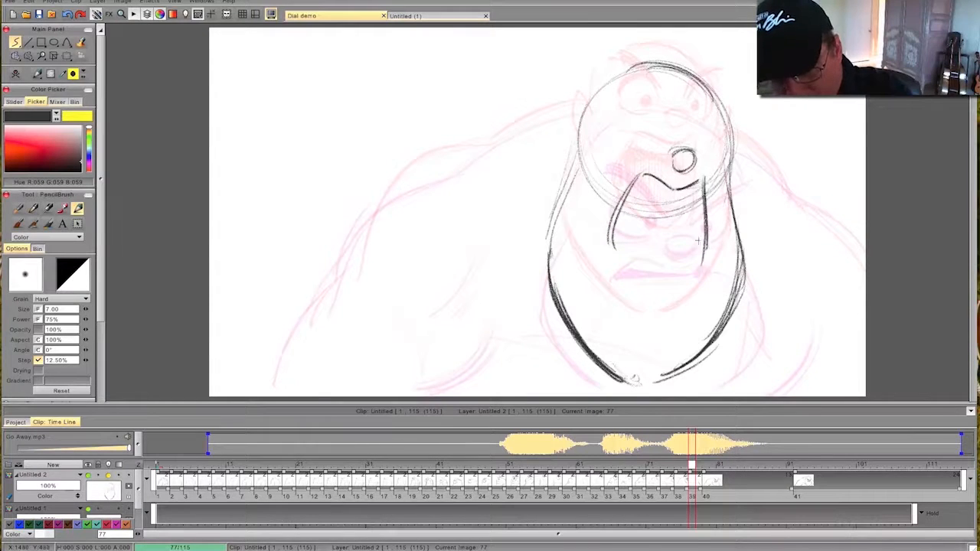
{"action": "left_click_drag", "start_coordinate": [702, 181], "coordinate": [704, 278]}
{"action": "left_click_drag", "start_coordinate": [705, 219], "coordinate": [696, 300]}
{"action": "left_click_drag", "start_coordinate": [706, 246], "coordinate": [678, 310]}
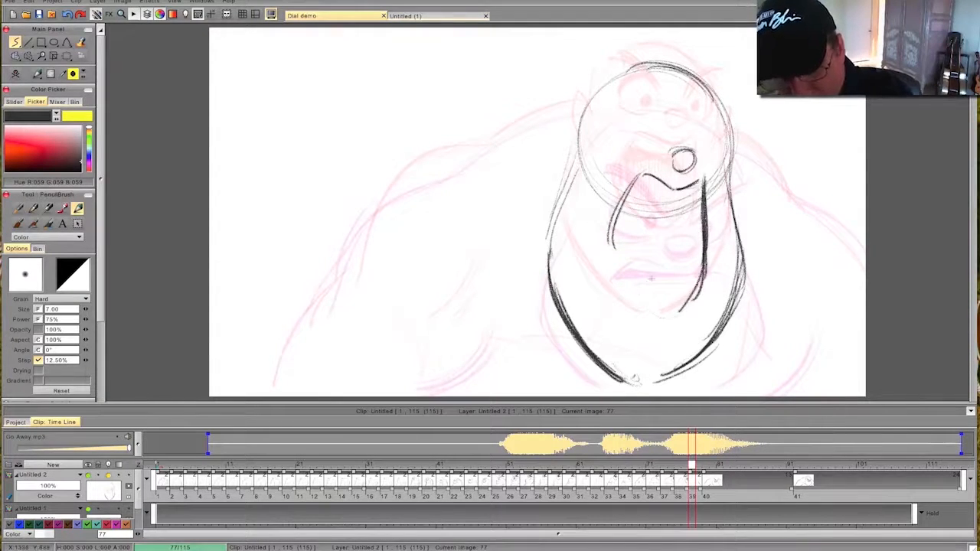
{"action": "mouse_move", "coordinate": [612, 243]}
{"action": "left_mouse_down"}
{"action": "mouse_move", "coordinate": [634, 289]}
{"action": "mouse_move", "coordinate": [665, 317]}
{"action": "left_mouse_up"}
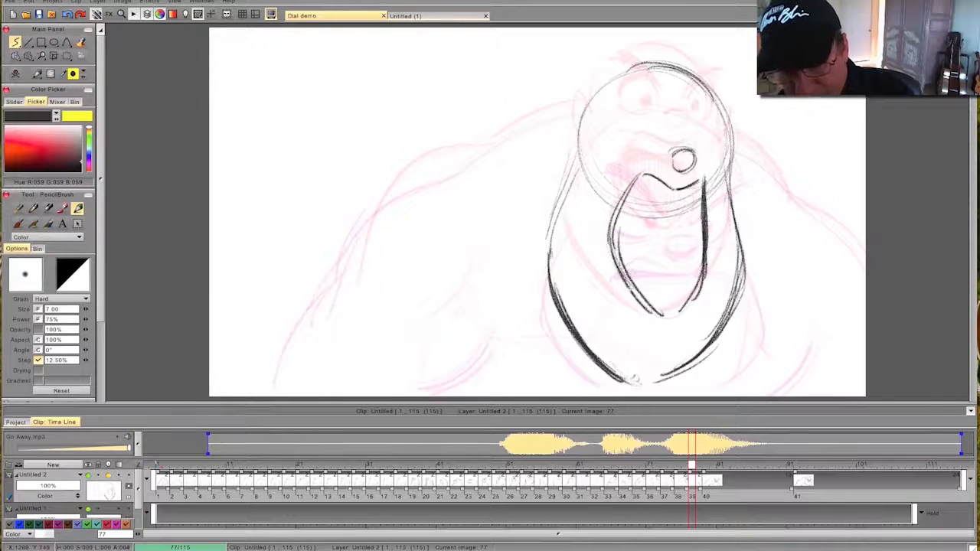
{"action": "left_click_drag", "start_coordinate": [621, 264], "coordinate": [660, 316]}
{"action": "key", "text": "Left"}
{"action": "key", "text": "Right"}
{"action": "mouse_move", "coordinate": [689, 465]}
{"action": "left_mouse_down"}
{"action": "mouse_move", "coordinate": [580, 465]}
{"action": "mouse_move", "coordinate": [737, 464]}
{"action": "mouse_move", "coordinate": [600, 465]}
{"action": "mouse_move", "coordinate": [712, 480]}
{"action": "mouse_move", "coordinate": [643, 478]}
{"action": "mouse_move", "coordinate": [705, 480]}
{"action": "mouse_move", "coordinate": [656, 480]}
{"action": "mouse_move", "coordinate": [689, 475]}
{"action": "left_mouse_up"}
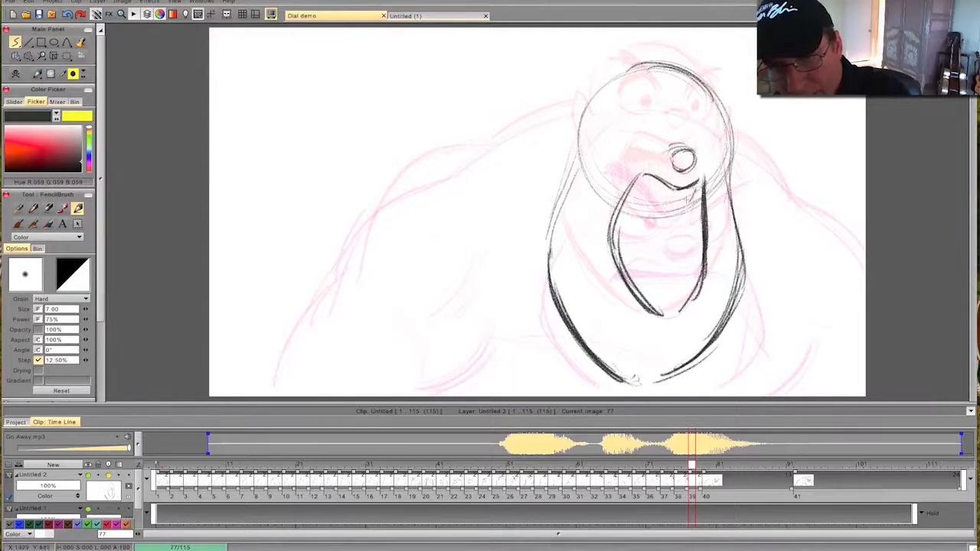
- Add the upper teeth line and the inner lower lip curve inside the mouth on frame 77
{"action": "left_click_drag", "start_coordinate": [637, 194], "coordinate": [695, 197]}
{"action": "left_click_drag", "start_coordinate": [641, 278], "coordinate": [692, 283]}
{"action": "left_click_drag", "start_coordinate": [623, 253], "coordinate": [670, 310]}
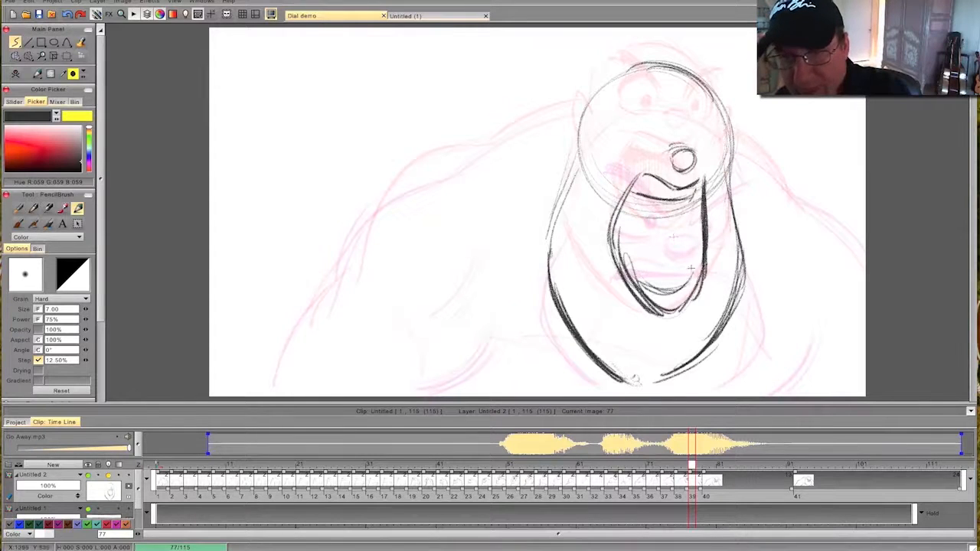
- Hatch the interior of the open mouth on frame 77 with vertical strokes down to the lower lip
{"action": "mouse_move", "coordinate": [695, 262]}
{"action": "left_mouse_down"}
{"action": "mouse_move", "coordinate": [692, 197]}
{"action": "mouse_move", "coordinate": [684, 269]}
{"action": "left_mouse_up"}
{"action": "mouse_move", "coordinate": [682, 222]}
{"action": "left_mouse_down"}
{"action": "mouse_move", "coordinate": [678, 291]}
{"action": "mouse_move", "coordinate": [662, 288]}
{"action": "left_mouse_up"}
{"action": "left_click_drag", "start_coordinate": [662, 199], "coordinate": [658, 285]}
{"action": "left_click_drag", "start_coordinate": [657, 222], "coordinate": [652, 290]}
{"action": "left_click_drag", "start_coordinate": [650, 222], "coordinate": [643, 280]}
{"action": "left_click_drag", "start_coordinate": [641, 195], "coordinate": [632, 279]}
{"action": "mouse_move", "coordinate": [633, 198]}
{"action": "left_mouse_down"}
{"action": "mouse_move", "coordinate": [628, 274]}
{"action": "mouse_move", "coordinate": [616, 253]}
{"action": "mouse_move", "coordinate": [625, 271]}
{"action": "left_mouse_up"}
{"action": "mouse_move", "coordinate": [633, 281]}
{"action": "left_mouse_down"}
{"action": "mouse_move", "coordinate": [696, 260]}
{"action": "mouse_move", "coordinate": [691, 285]}
{"action": "left_mouse_up"}
{"action": "left_click_drag", "start_coordinate": [682, 230], "coordinate": [676, 289]}
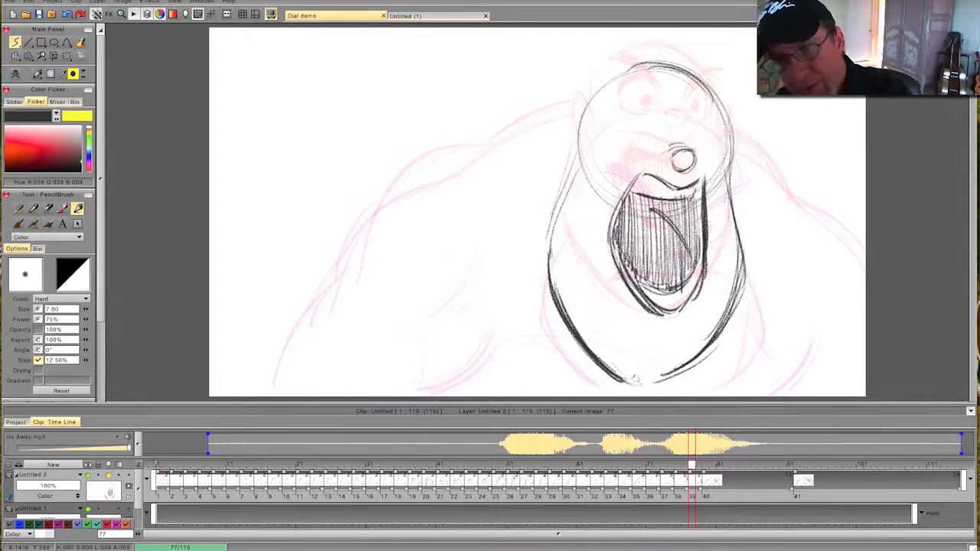
- Define the tongue edge and darken the throat above it on frame 77, flipping against the previous drawing
{"action": "mouse_move", "coordinate": [649, 193]}
{"action": "left_mouse_down"}
{"action": "mouse_move", "coordinate": [635, 210]}
{"action": "mouse_move", "coordinate": [685, 243]}
{"action": "left_mouse_up"}
{"action": "left_click_drag", "start_coordinate": [694, 200], "coordinate": [697, 249]}
{"action": "key", "text": "Left"}
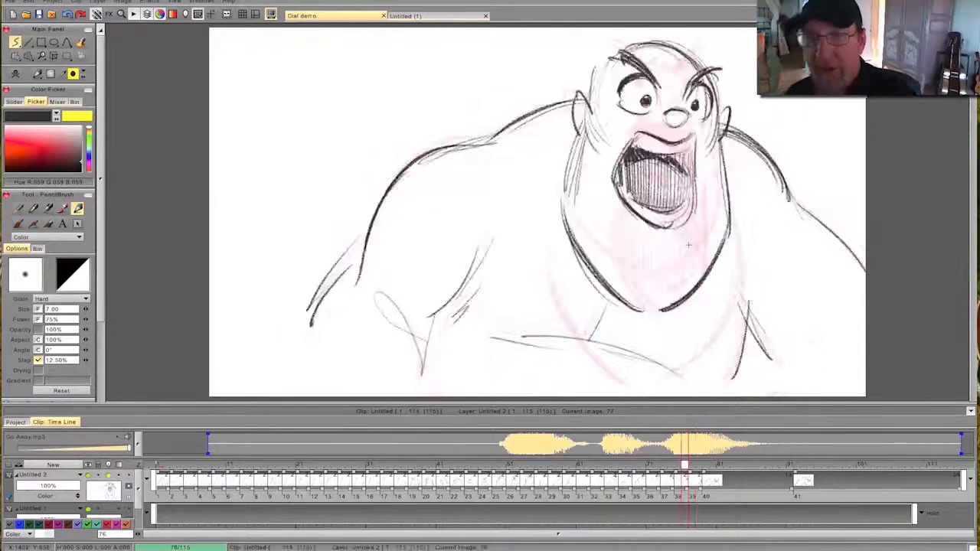
{"action": "key", "text": "Right"}
{"action": "key", "text": "Left"}
{"action": "key", "text": "Right"}
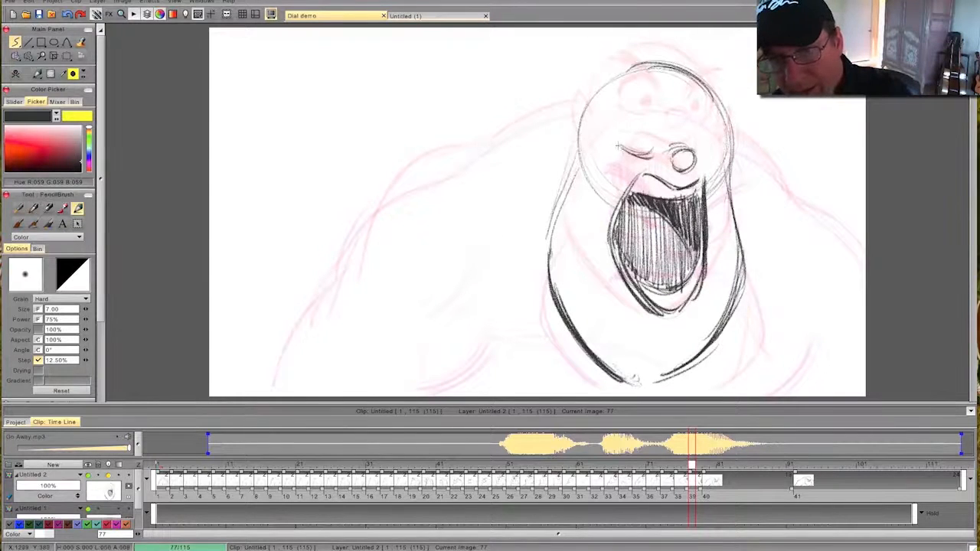
- Draw both wide eyes with pupils on frame 77, flipping against the previous drawing
{"action": "mouse_move", "coordinate": [623, 115]}
{"action": "left_mouse_down"}
{"action": "mouse_move", "coordinate": [654, 123]}
{"action": "mouse_move", "coordinate": [620, 117]}
{"action": "mouse_move", "coordinate": [617, 132]}
{"action": "left_mouse_up"}
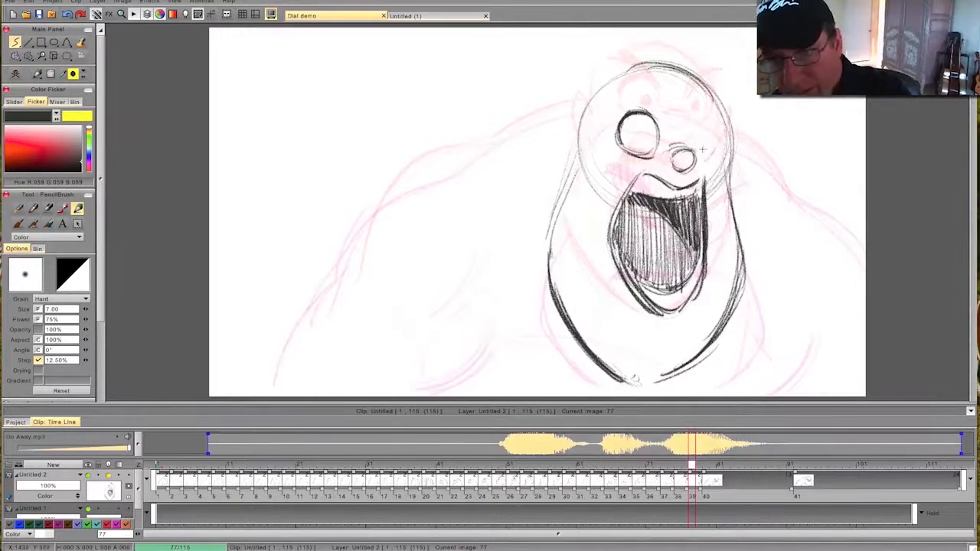
{"action": "left_click_drag", "start_coordinate": [698, 159], "coordinate": [695, 153]}
{"action": "mouse_move", "coordinate": [700, 114]}
{"action": "left_mouse_down"}
{"action": "mouse_move", "coordinate": [719, 138]}
{"action": "mouse_move", "coordinate": [691, 128]}
{"action": "mouse_move", "coordinate": [690, 144]}
{"action": "mouse_move", "coordinate": [647, 141]}
{"action": "left_mouse_up"}
{"action": "key", "text": "Left"}
{"action": "key", "text": "Right"}
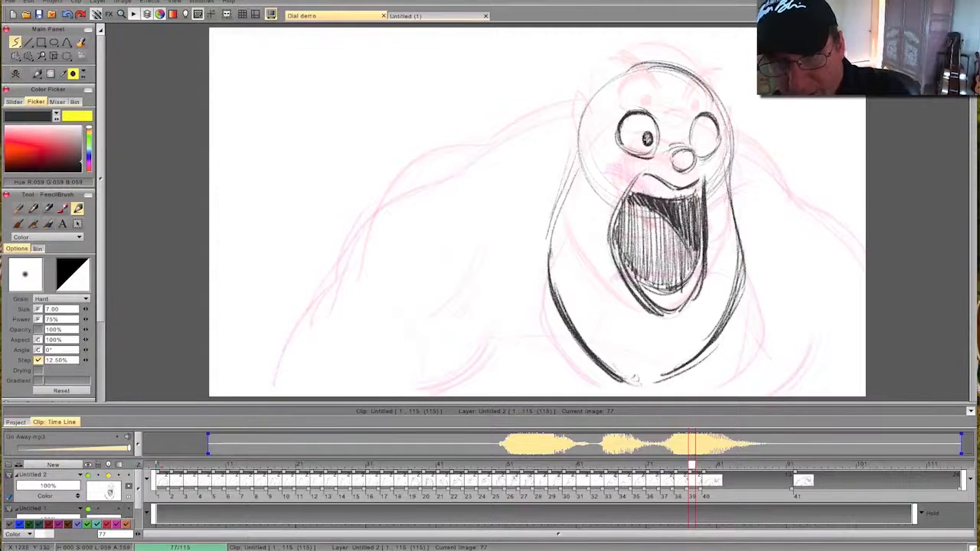
{"action": "left_click_drag", "start_coordinate": [700, 137], "coordinate": [701, 140]}
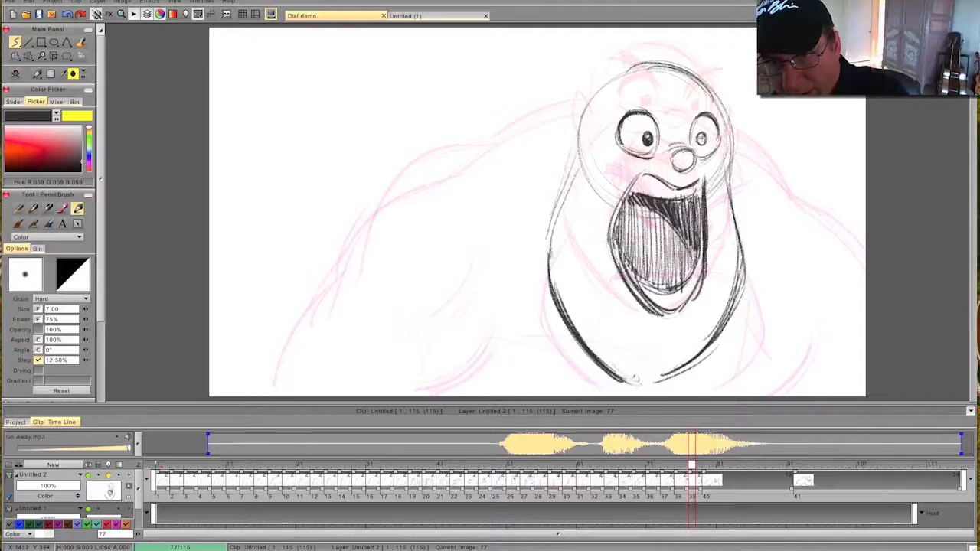
{"action": "key", "text": "Left"}
{"action": "key", "text": "Right"}
{"action": "key", "text": "Left"}
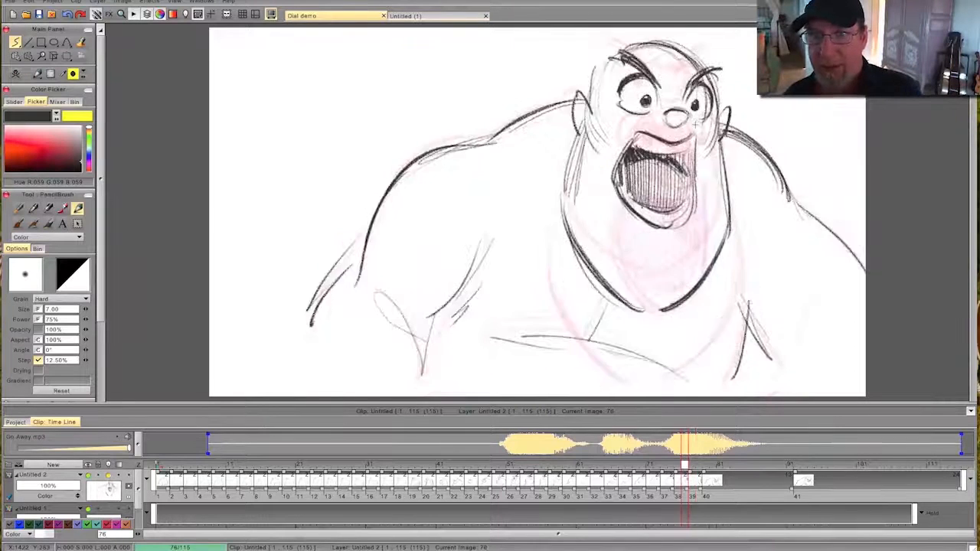
{"action": "key", "text": "Right"}
- Draw the angry slanted eyebrows and the frown crease between them on frame 77, flipping to compare
{"action": "left_click_drag", "start_coordinate": [622, 87], "coordinate": [655, 115]}
{"action": "left_click_drag", "start_coordinate": [648, 101], "coordinate": [617, 84]}
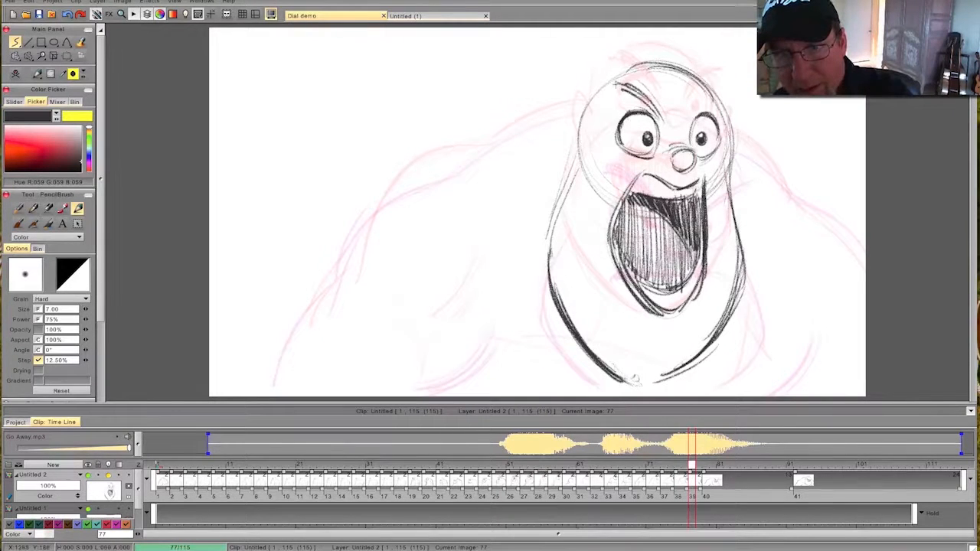
{"action": "left_click_drag", "start_coordinate": [666, 115], "coordinate": [679, 131]}
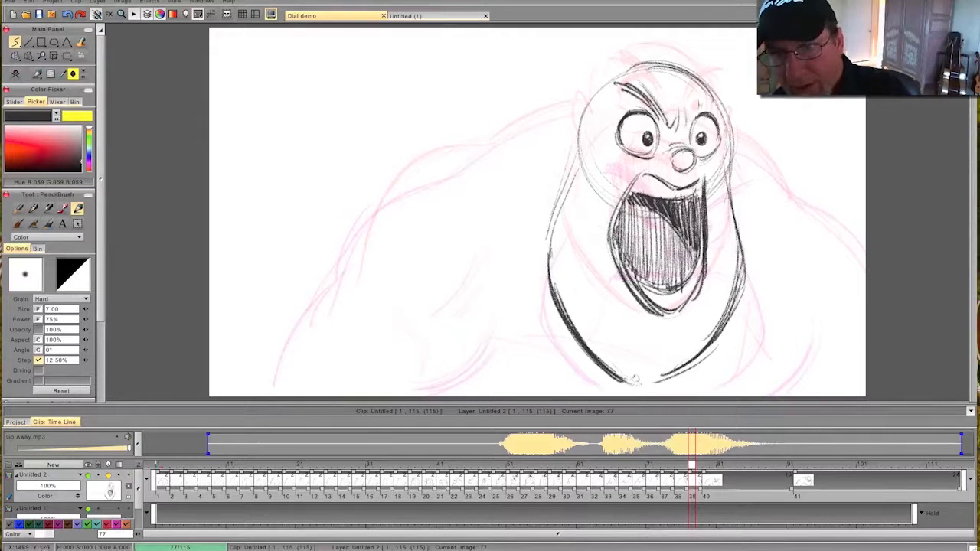
{"action": "mouse_move", "coordinate": [715, 89]}
{"action": "left_mouse_down"}
{"action": "mouse_move", "coordinate": [687, 120]}
{"action": "mouse_move", "coordinate": [783, 191]}
{"action": "left_mouse_up"}
{"action": "key", "text": "Left"}
{"action": "key", "text": "Right"}
{"action": "key", "text": "Left"}
{"action": "key", "text": "Right"}
- Draw both shoulders and the outer arm contours on frame 77, flipping against the previous drawing
{"action": "left_click_drag", "start_coordinate": [735, 142], "coordinate": [864, 268]}
{"action": "key", "text": "Left"}
{"action": "key", "text": "Right"}
{"action": "mouse_move", "coordinate": [585, 109]}
{"action": "left_mouse_down"}
{"action": "mouse_move", "coordinate": [400, 189]}
{"action": "mouse_move", "coordinate": [348, 261]}
{"action": "left_mouse_up"}
{"action": "left_click_drag", "start_coordinate": [373, 207], "coordinate": [328, 288]}
{"action": "left_click_drag", "start_coordinate": [366, 249], "coordinate": [288, 370]}
{"action": "key", "text": "Left"}
{"action": "key", "text": "Right"}
- Draw the inner arm and chest side lines and both ears on frame 77, flipping against the neighbouring drawings
{"action": "mouse_move", "coordinate": [487, 290]}
{"action": "left_mouse_down"}
{"action": "mouse_move", "coordinate": [421, 368]}
{"action": "mouse_move", "coordinate": [430, 371]}
{"action": "left_mouse_up"}
{"action": "key", "text": "Left"}
{"action": "key", "text": "Right"}
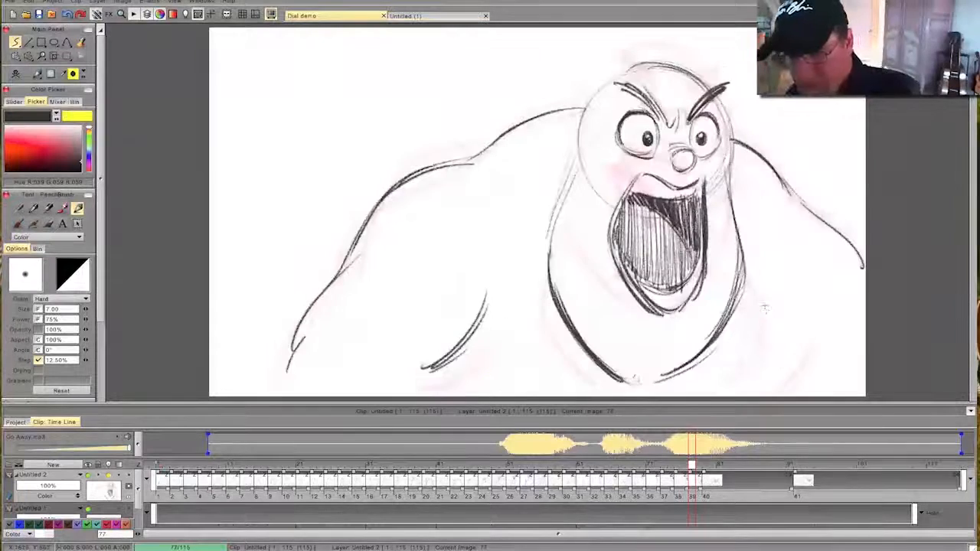
{"action": "left_click_drag", "start_coordinate": [762, 302], "coordinate": [756, 379]}
{"action": "left_click_drag", "start_coordinate": [778, 342], "coordinate": [763, 391]}
{"action": "key", "text": "Left"}
{"action": "key", "text": "Right"}
{"action": "key", "text": "Right"}
{"action": "left_click_drag", "start_coordinate": [586, 114], "coordinate": [568, 169]}
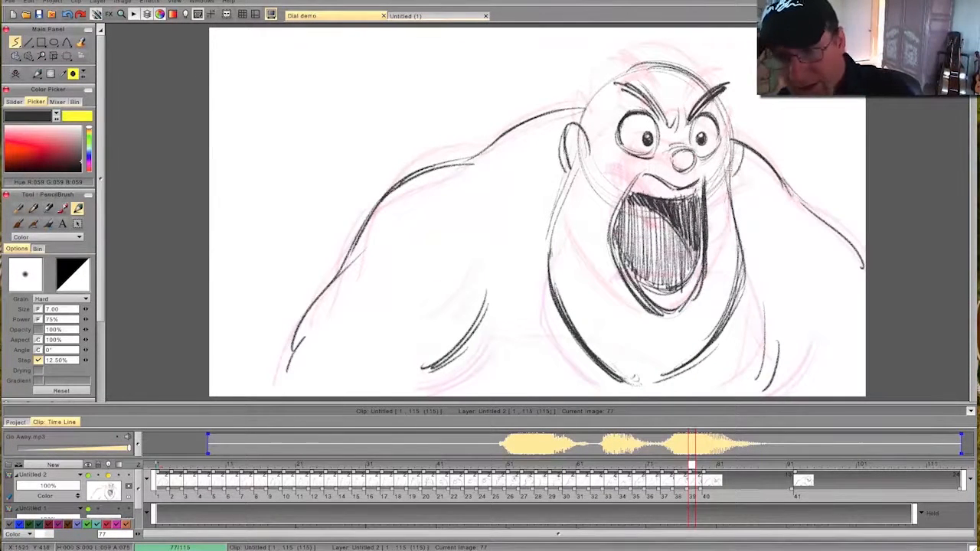
- Go to frame 79 and add the missing right ear to the scowling head, flipping against the previous drawing
{"action": "left_click_drag", "start_coordinate": [691, 466], "coordinate": [705, 464]}
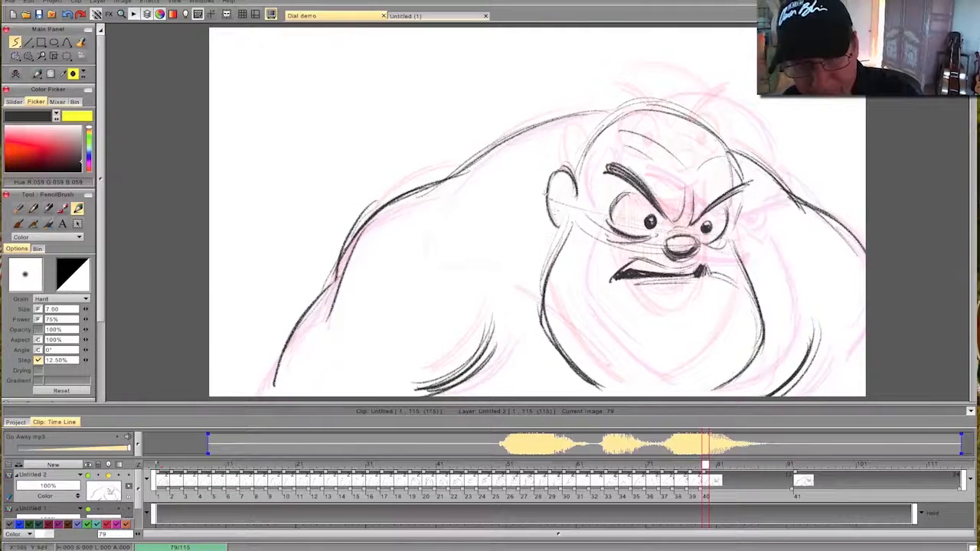
{"action": "mouse_move", "coordinate": [741, 198]}
{"action": "left_mouse_down"}
{"action": "mouse_move", "coordinate": [756, 225]}
{"action": "mouse_move", "coordinate": [743, 249]}
{"action": "left_mouse_up"}
{"action": "key", "text": "Left"}
{"action": "key", "text": "Right"}
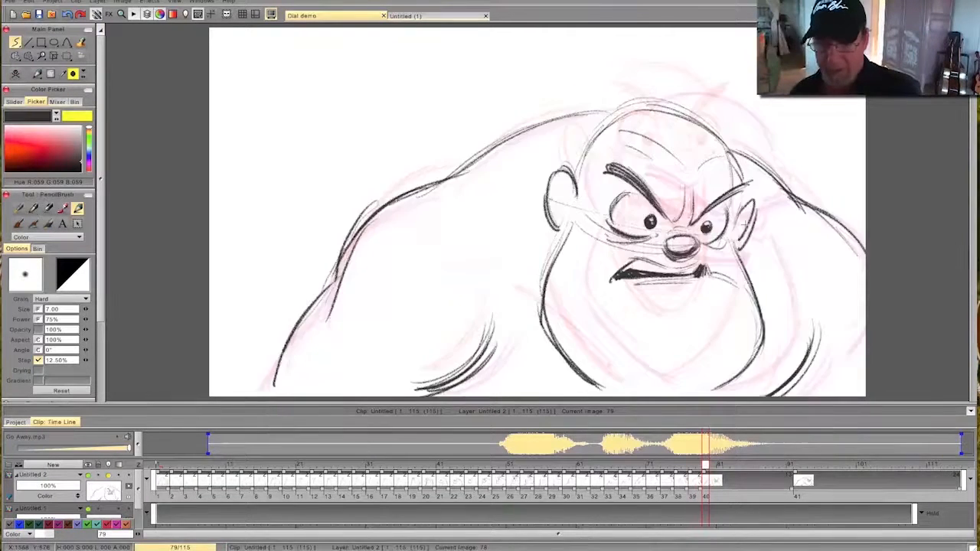
- Play back the animation with sound from frame 50 to check the timing of the shout and the scowl
{"action": "left_click_drag", "start_coordinate": [704, 463], "coordinate": [503, 482]}
{"action": "left_click_drag", "start_coordinate": [102, 316], "coordinate": [103, 395]}
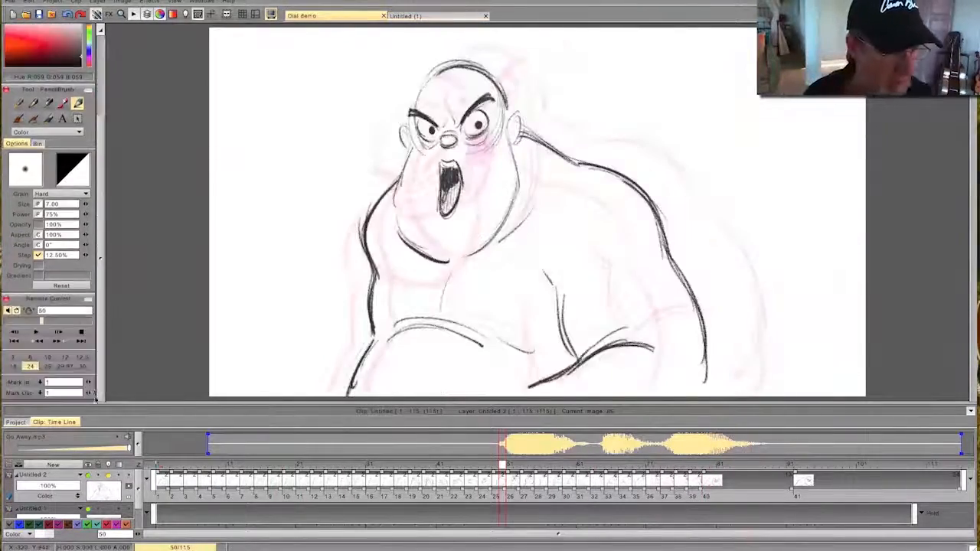
{"action": "left_click", "coordinate": [35, 332]}
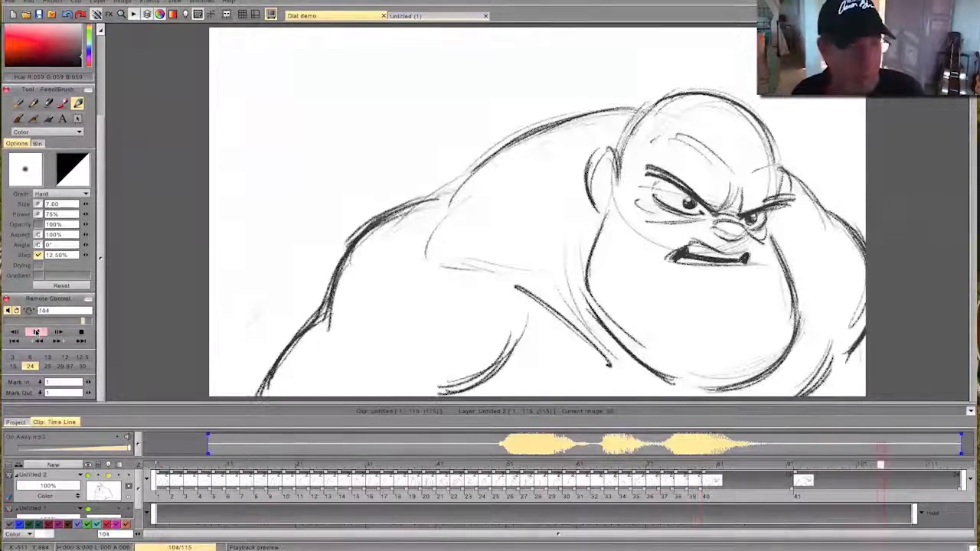
{"action": "left_click", "coordinate": [36, 332]}
- Move the closed-mouth scowl drawing to about frame 85, shift the final drawing one frame later, and keep the layer ending at frame 115
{"action": "left_click_drag", "start_coordinate": [714, 479], "coordinate": [749, 480]}
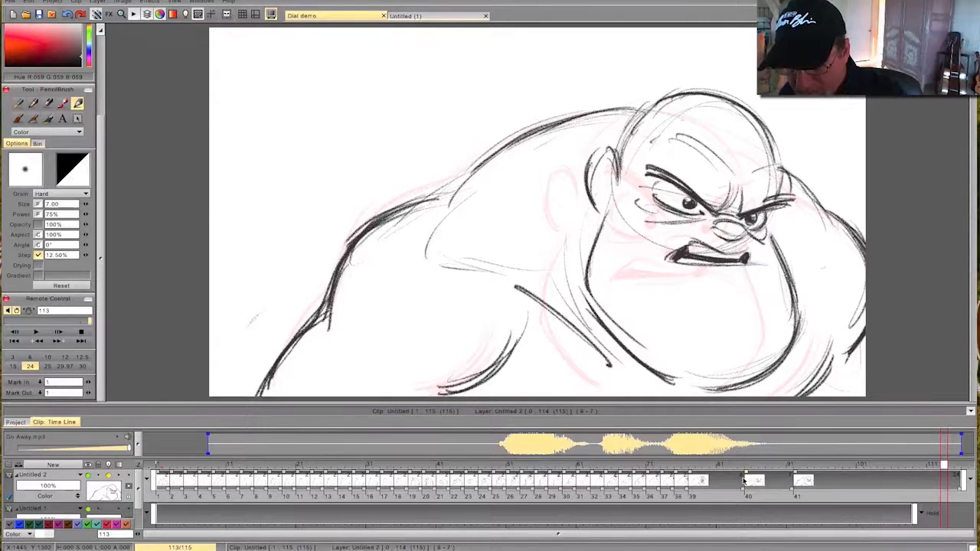
{"action": "left_click_drag", "start_coordinate": [797, 480], "coordinate": [803, 480]}
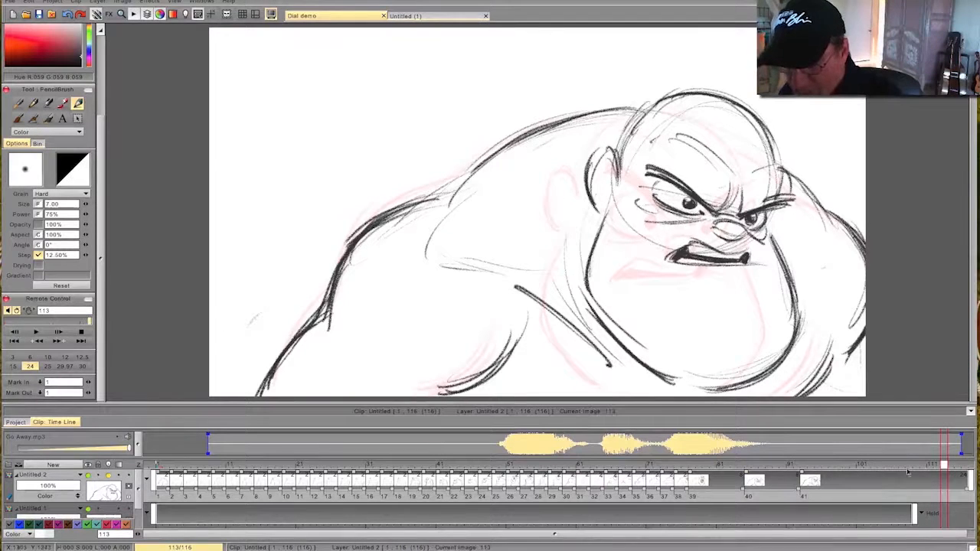
{"action": "mouse_move", "coordinate": [966, 489]}
{"action": "left_mouse_down"}
{"action": "mouse_move", "coordinate": [663, 481]}
{"action": "mouse_move", "coordinate": [752, 482]}
{"action": "mouse_move", "coordinate": [720, 487]}
{"action": "left_mouse_up"}
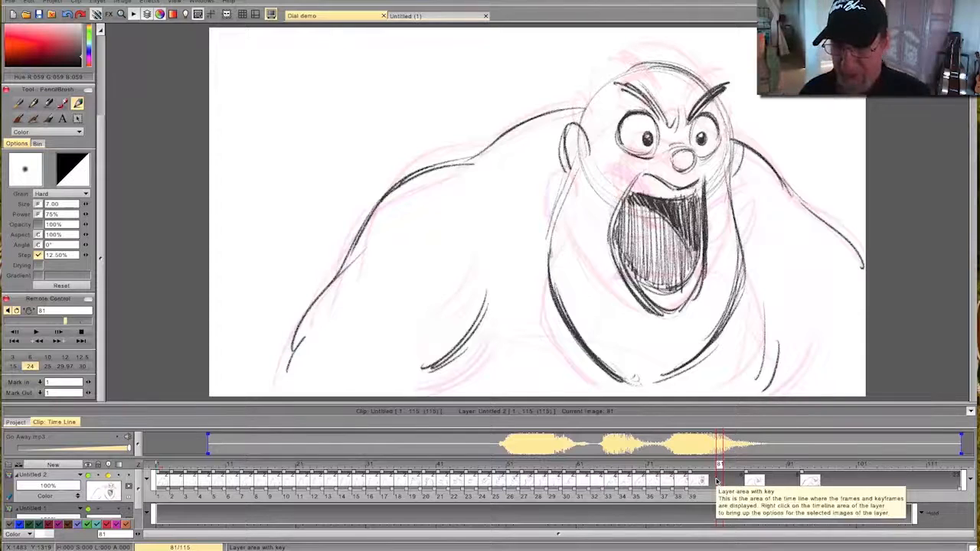
- Create a blank drawing at frame 79 by clearing the held open-mouth image there
{"action": "mouse_move", "coordinate": [717, 480]}
{"action": "left_mouse_down"}
{"action": "mouse_move", "coordinate": [663, 481]}
{"action": "mouse_move", "coordinate": [706, 479]}
{"action": "left_mouse_up"}
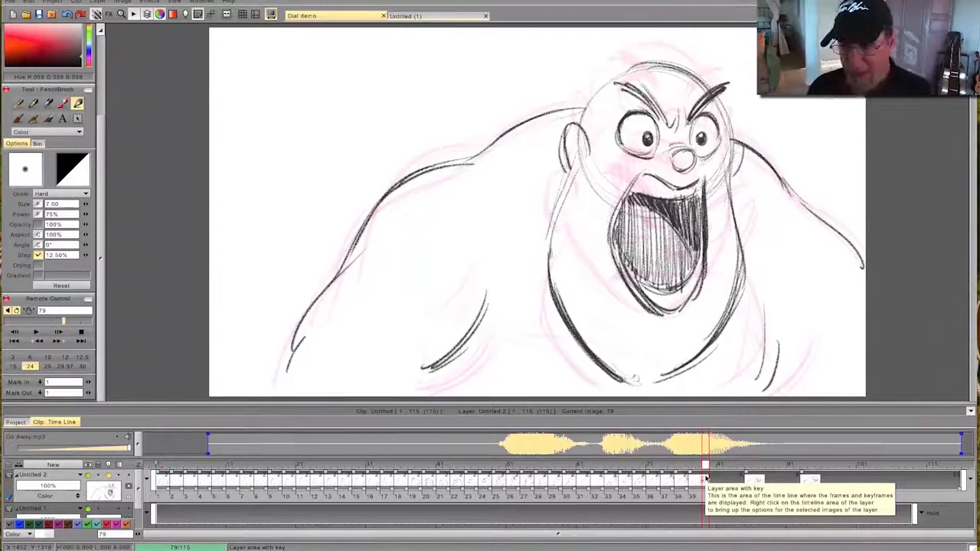
{"action": "left_click", "coordinate": [747, 476]}
{"action": "mouse_move", "coordinate": [746, 476]}
{"action": "left_mouse_down"}
{"action": "mouse_move", "coordinate": [754, 479]}
{"action": "mouse_move", "coordinate": [703, 479]}
{"action": "mouse_move", "coordinate": [842, 479]}
{"action": "mouse_move", "coordinate": [698, 481]}
{"action": "mouse_move", "coordinate": [706, 484]}
{"action": "left_mouse_up"}
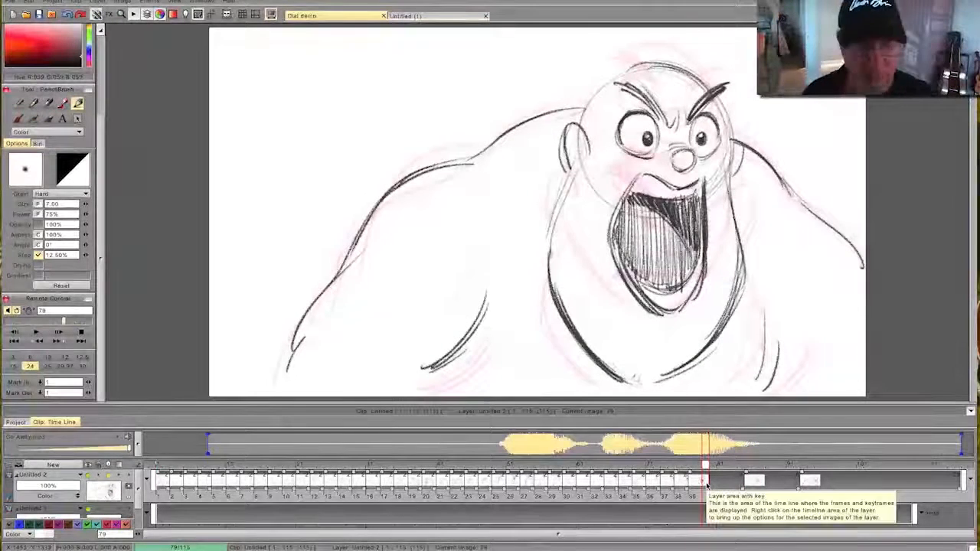
{"action": "left_click_drag", "start_coordinate": [101, 201], "coordinate": [101, 119]}
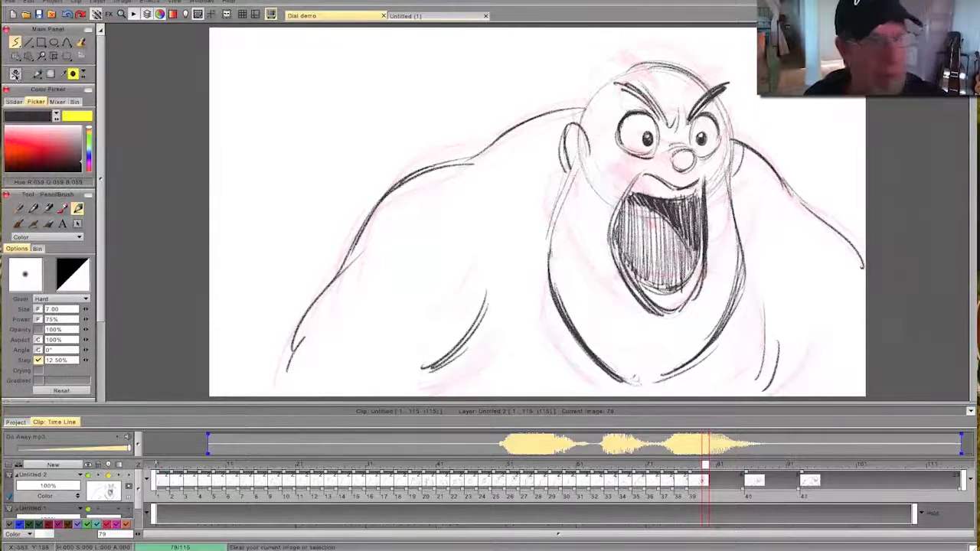
{"action": "left_click", "coordinate": [15, 73]}
- Sketch the round head construction, the nose and the upper lip with both mouth sides on frame 79
{"action": "mouse_move", "coordinate": [716, 128]}
{"action": "left_mouse_down"}
{"action": "mouse_move", "coordinate": [652, 88]}
{"action": "mouse_move", "coordinate": [712, 116]}
{"action": "left_mouse_up"}
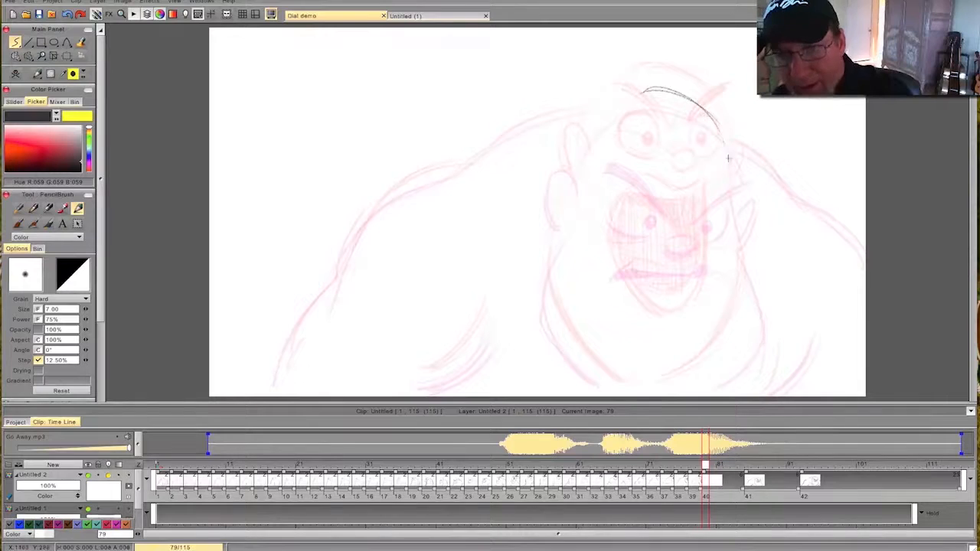
{"action": "mouse_move", "coordinate": [687, 235]}
{"action": "left_mouse_down"}
{"action": "mouse_move", "coordinate": [595, 227]}
{"action": "mouse_move", "coordinate": [579, 155]}
{"action": "mouse_move", "coordinate": [646, 94]}
{"action": "mouse_move", "coordinate": [622, 105]}
{"action": "mouse_move", "coordinate": [578, 163]}
{"action": "mouse_move", "coordinate": [588, 227]}
{"action": "left_mouse_up"}
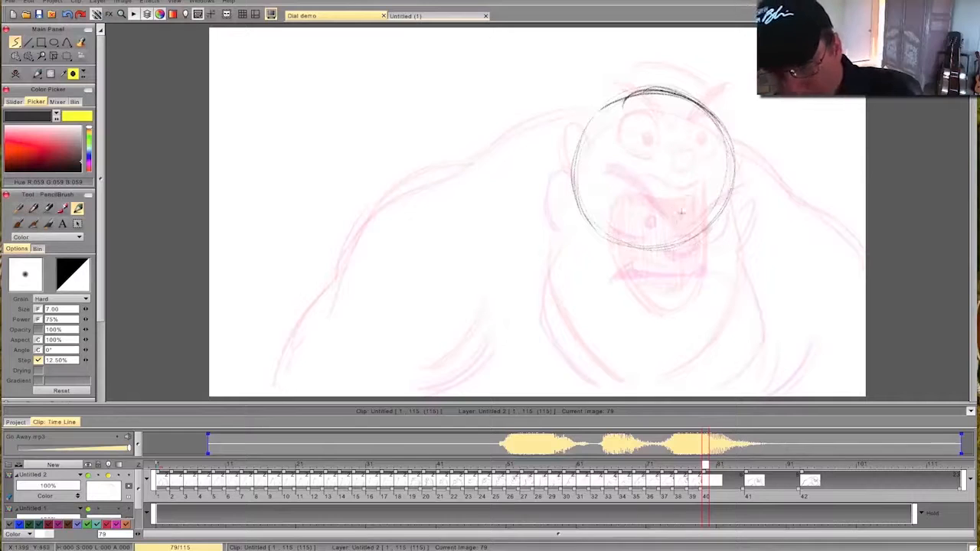
{"action": "mouse_move", "coordinate": [680, 213]}
{"action": "left_mouse_down"}
{"action": "mouse_move", "coordinate": [689, 207]}
{"action": "mouse_move", "coordinate": [672, 209]}
{"action": "left_mouse_up"}
{"action": "mouse_move", "coordinate": [705, 465]}
{"action": "left_mouse_down"}
{"action": "mouse_move", "coordinate": [649, 468]}
{"action": "mouse_move", "coordinate": [750, 484]}
{"action": "mouse_move", "coordinate": [669, 478]}
{"action": "mouse_move", "coordinate": [699, 476]}
{"action": "left_mouse_up"}
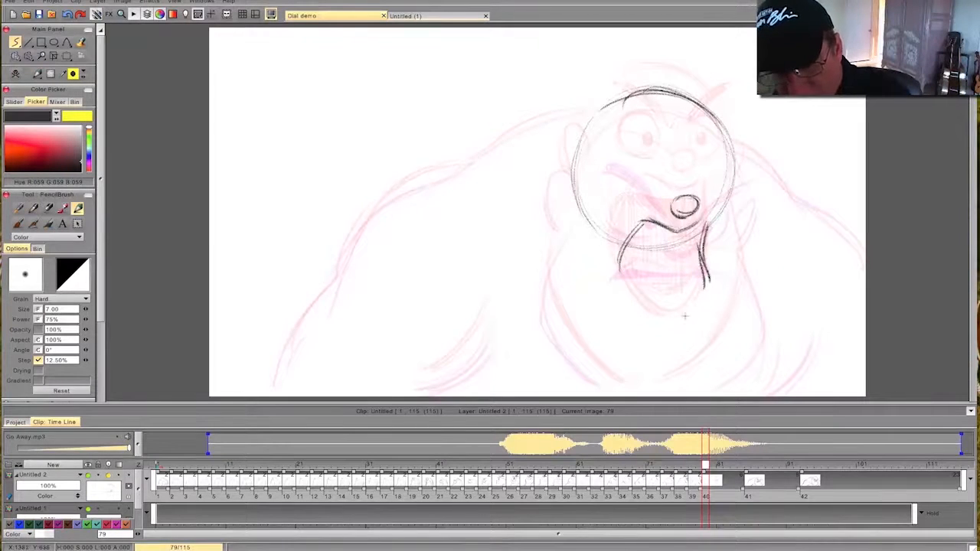
- Close the lower mouth outline and add the teeth and tongue lines inside it, flipping against neighbouring drawings
{"action": "mouse_move", "coordinate": [663, 283]}
{"action": "left_mouse_down"}
{"action": "mouse_move", "coordinate": [692, 311]}
{"action": "mouse_move", "coordinate": [665, 295]}
{"action": "left_mouse_up"}
{"action": "key", "text": "Left"}
{"action": "key", "text": "Right"}
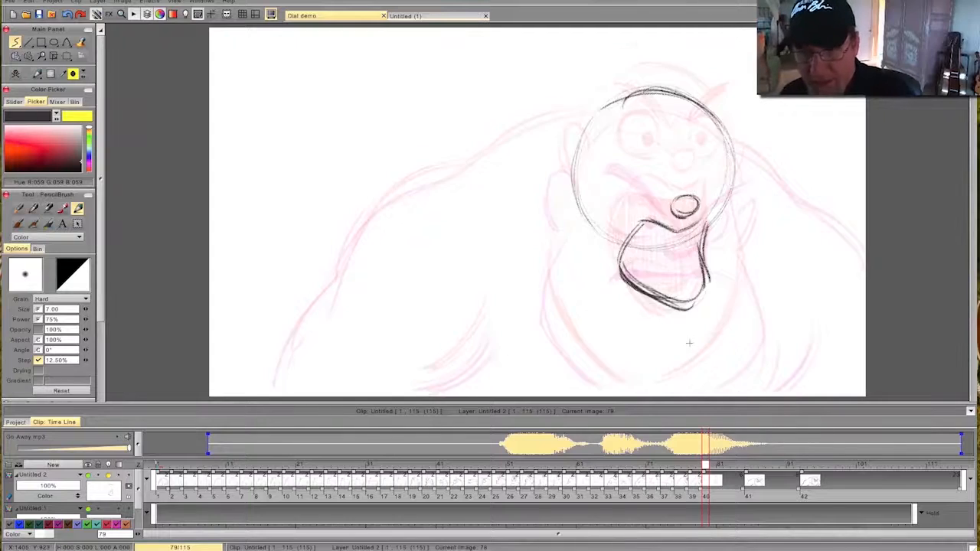
{"action": "mouse_move", "coordinate": [706, 465]}
{"action": "left_mouse_down"}
{"action": "mouse_move", "coordinate": [641, 472]}
{"action": "mouse_move", "coordinate": [755, 479]}
{"action": "mouse_move", "coordinate": [644, 474]}
{"action": "mouse_move", "coordinate": [753, 481]}
{"action": "mouse_move", "coordinate": [693, 478]}
{"action": "mouse_move", "coordinate": [704, 478]}
{"action": "left_mouse_up"}
{"action": "key", "text": "Right"}
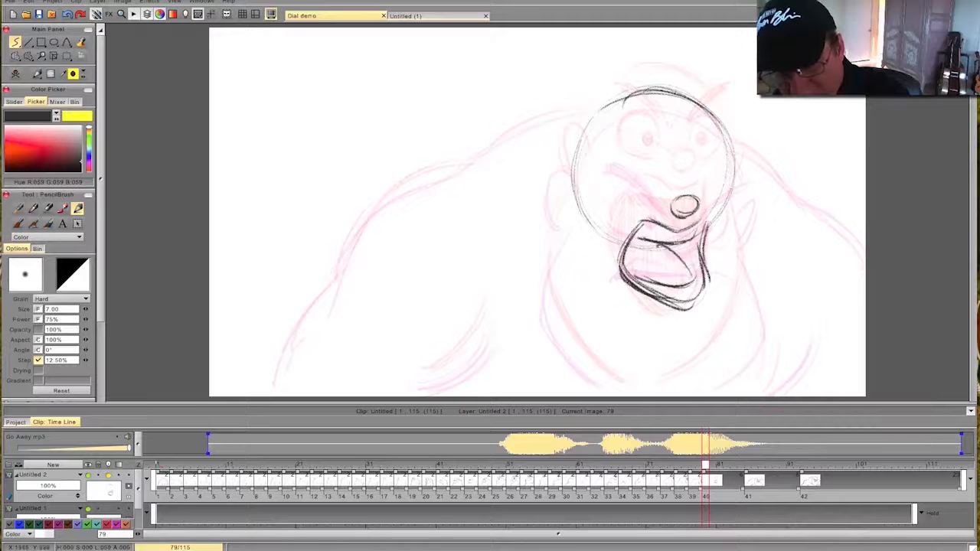
- Hatch the mouth interior on frame 79 and darken the area behind the tongue
{"action": "mouse_move", "coordinate": [693, 245]}
{"action": "left_mouse_down"}
{"action": "mouse_move", "coordinate": [689, 281]}
{"action": "mouse_move", "coordinate": [669, 286]}
{"action": "left_mouse_up"}
{"action": "mouse_move", "coordinate": [660, 242]}
{"action": "left_mouse_down"}
{"action": "mouse_move", "coordinate": [655, 285]}
{"action": "mouse_move", "coordinate": [648, 280]}
{"action": "left_mouse_up"}
{"action": "left_click_drag", "start_coordinate": [643, 239], "coordinate": [634, 280]}
{"action": "left_click_drag", "start_coordinate": [633, 241], "coordinate": [625, 277]}
{"action": "left_click_drag", "start_coordinate": [625, 247], "coordinate": [623, 270]}
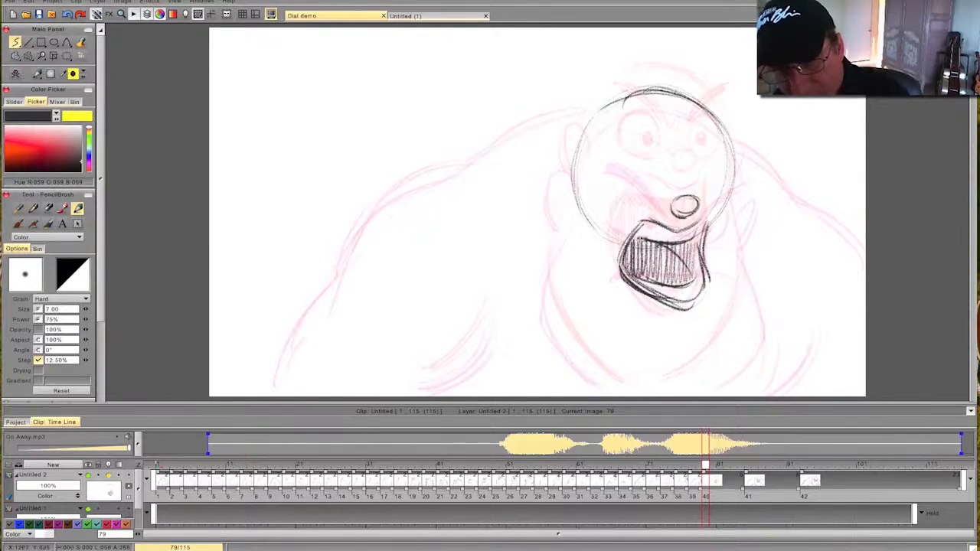
{"action": "left_click_drag", "start_coordinate": [689, 242], "coordinate": [680, 266]}
{"action": "left_click_drag", "start_coordinate": [693, 236], "coordinate": [681, 269]}
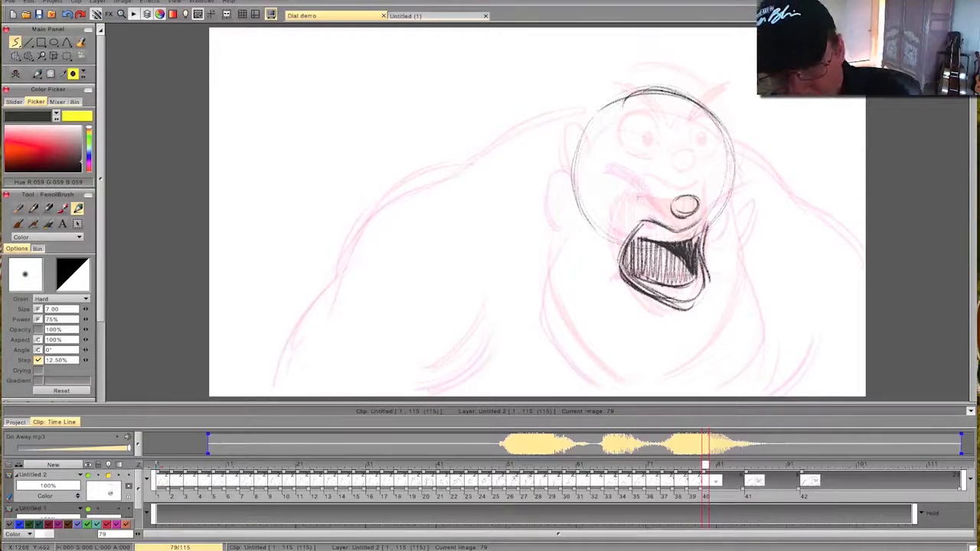
- Draw both wide eyes with dark pupils on frame 79, flipping against the previous drawing to compare
{"action": "left_click_drag", "start_coordinate": [626, 188], "coordinate": [658, 201]}
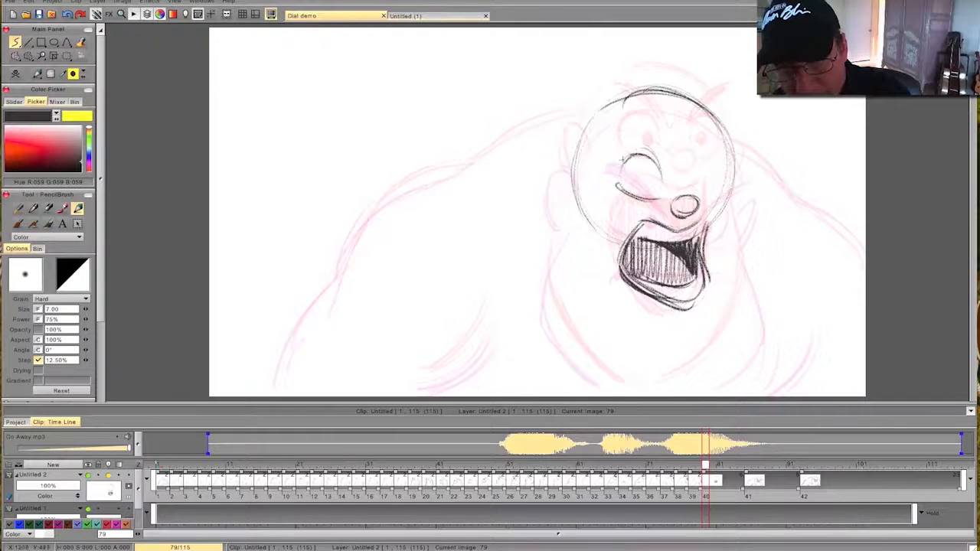
{"action": "left_click_drag", "start_coordinate": [617, 185], "coordinate": [660, 167]}
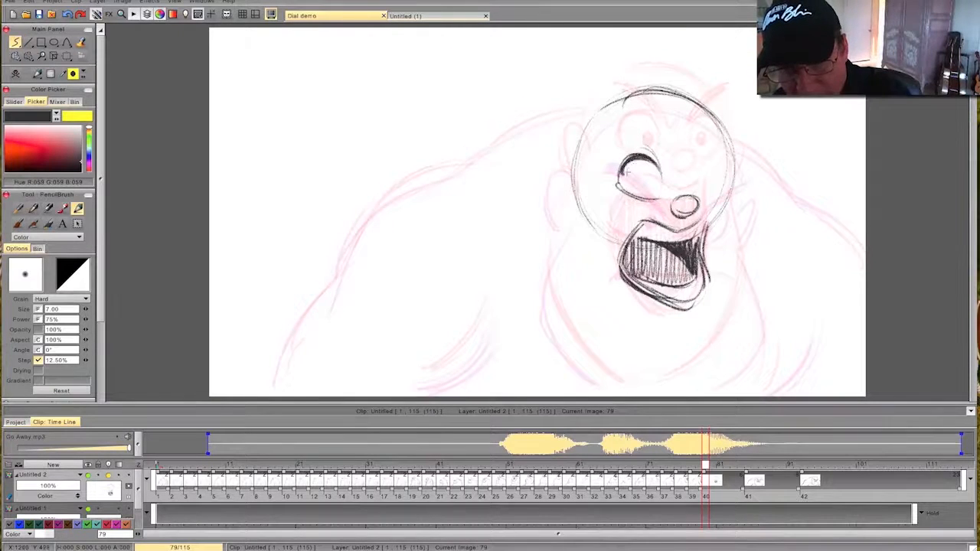
{"action": "left_click_drag", "start_coordinate": [710, 153], "coordinate": [722, 188]}
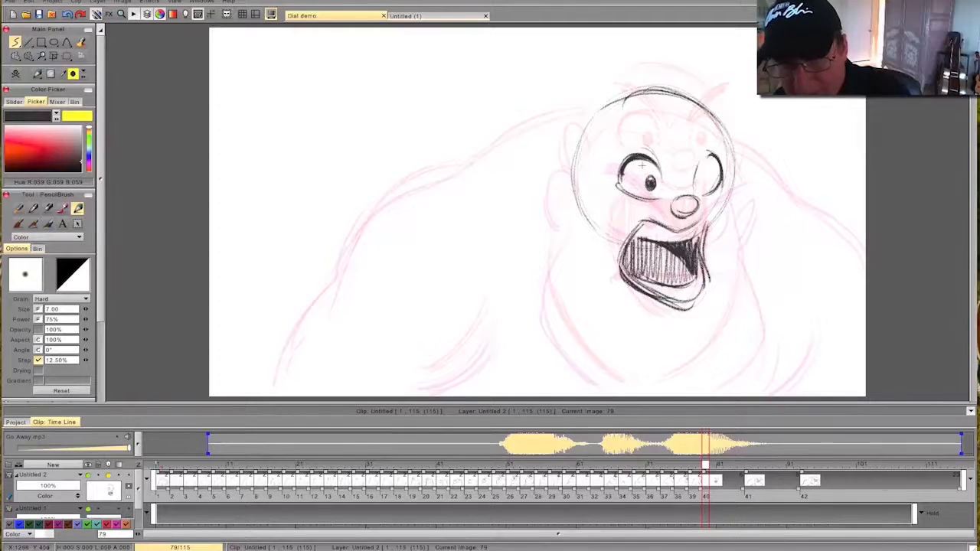
{"action": "left_click_drag", "start_coordinate": [706, 176], "coordinate": [704, 181]}
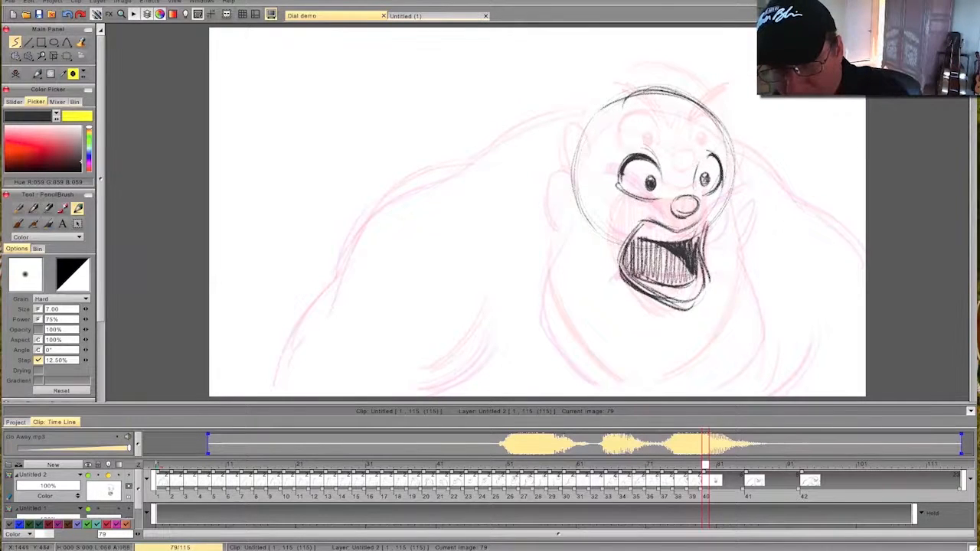
{"action": "key", "text": "Left"}
{"action": "key", "text": "Right"}
{"action": "key", "text": "Left"}
{"action": "key", "text": "Right"}
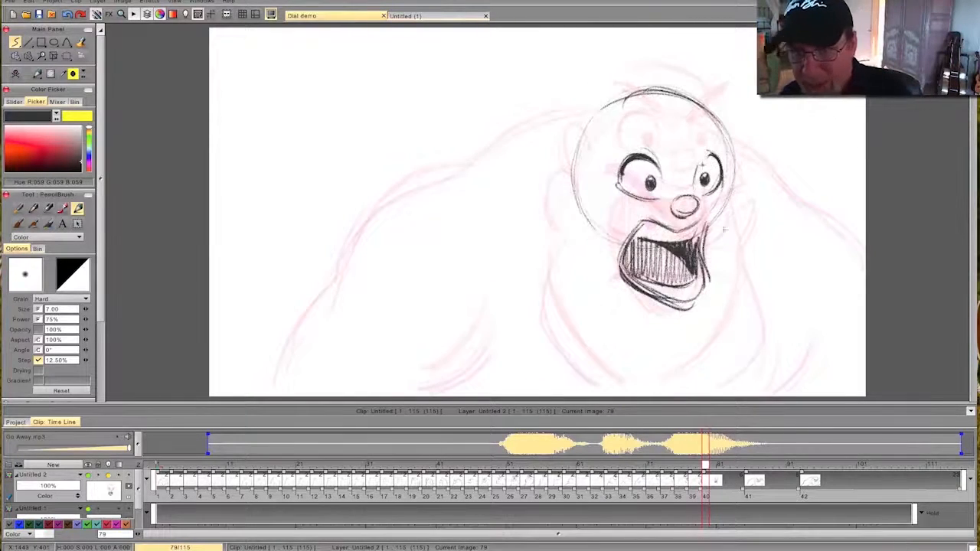
- Draw the heavy cheek and jaw contours on both sides of the face on frame 79, flipping to compare
{"action": "mouse_move", "coordinate": [727, 211]}
{"action": "left_mouse_down"}
{"action": "mouse_move", "coordinate": [744, 325]}
{"action": "mouse_move", "coordinate": [704, 377]}
{"action": "mouse_move", "coordinate": [678, 385]}
{"action": "mouse_move", "coordinate": [681, 377]}
{"action": "left_mouse_up"}
{"action": "key", "text": "Left"}
{"action": "key", "text": "Right"}
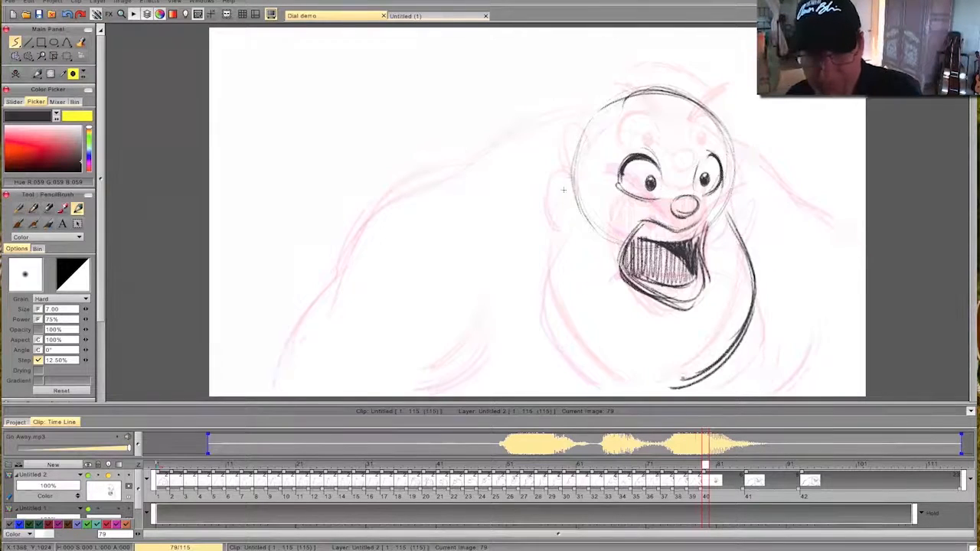
{"action": "mouse_move", "coordinate": [544, 291]}
{"action": "left_mouse_down"}
{"action": "mouse_move", "coordinate": [595, 363]}
{"action": "mouse_move", "coordinate": [638, 390]}
{"action": "left_mouse_up"}
{"action": "left_click_drag", "start_coordinate": [568, 343], "coordinate": [635, 388]}
{"action": "key", "text": "Left"}
{"action": "key", "text": "Right"}
- Draw both ears on frame 79, flipping against the neighbouring drawings
{"action": "left_click_drag", "start_coordinate": [568, 147], "coordinate": [580, 181]}
{"action": "key", "text": "Left"}
{"action": "key", "text": "Right"}
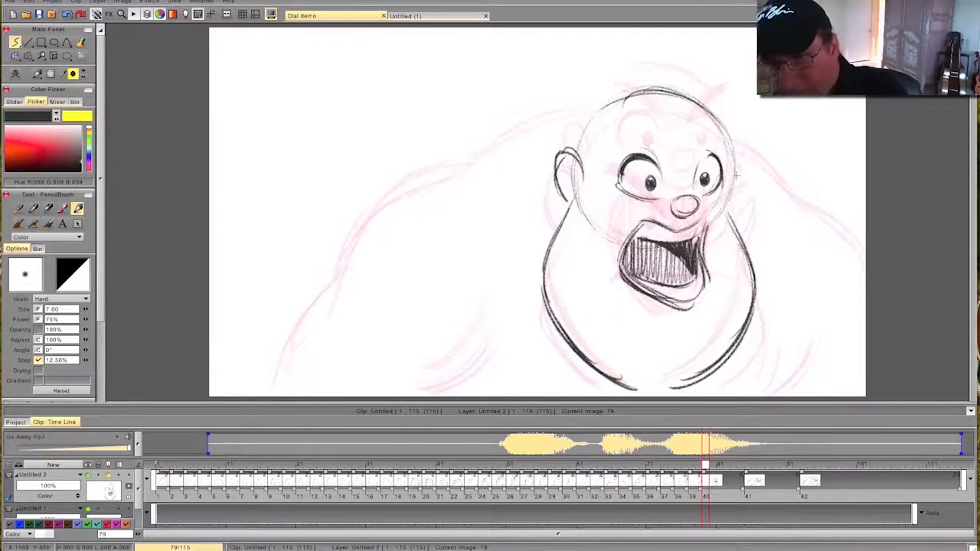
{"action": "key", "text": "Right"}
{"action": "key", "text": "Left"}
{"action": "key", "text": "Left"}
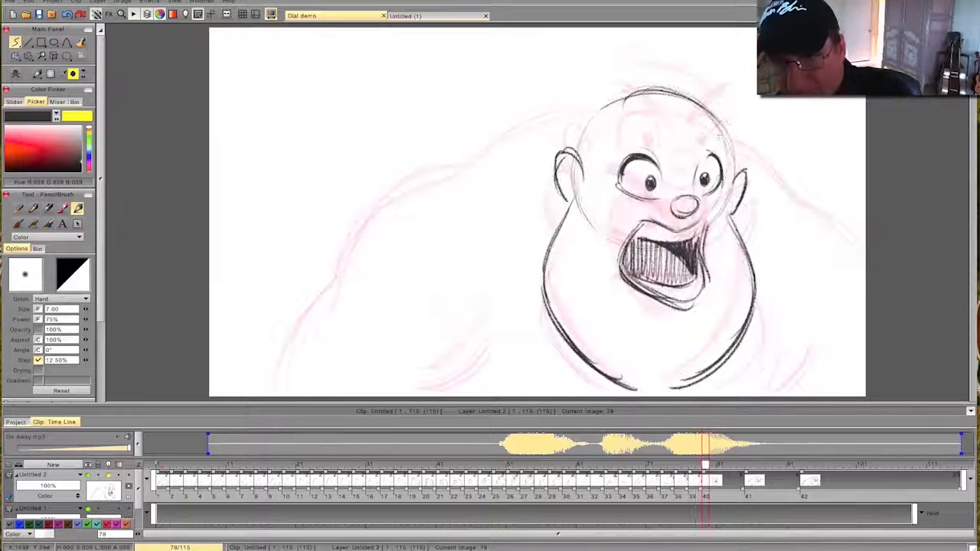
- Draw the angry slanted eyebrows and the frown crease on frame 79, flipping against the previous drawing
{"action": "key", "text": "Right"}
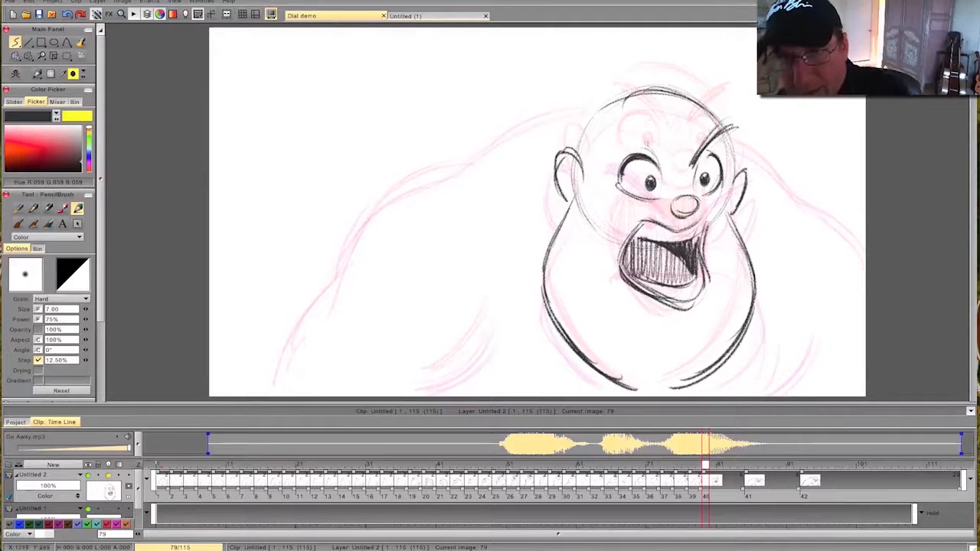
{"action": "left_click_drag", "start_coordinate": [611, 127], "coordinate": [665, 166]}
{"action": "left_click_drag", "start_coordinate": [644, 132], "coordinate": [675, 173]}
{"action": "left_click_drag", "start_coordinate": [615, 123], "coordinate": [669, 172]}
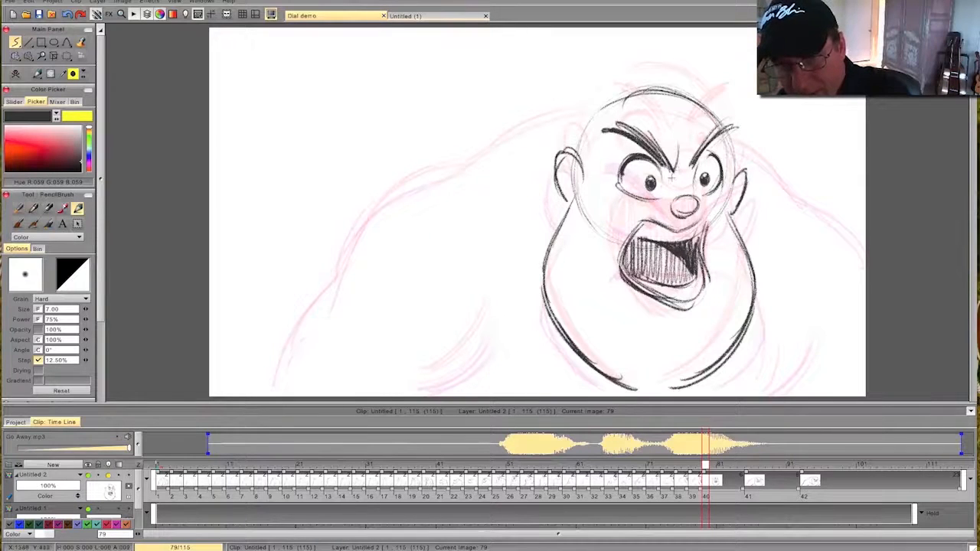
{"action": "key", "text": "Left"}
{"action": "key", "text": "Right"}
{"action": "key", "text": "Left"}
{"action": "key", "text": "Right"}
- Draw both shoulders and the outer arm contours on frame 79, flipping to compare
{"action": "mouse_move", "coordinate": [733, 149]}
{"action": "left_mouse_down"}
{"action": "mouse_move", "coordinate": [865, 262]}
{"action": "mouse_move", "coordinate": [753, 154]}
{"action": "left_mouse_up"}
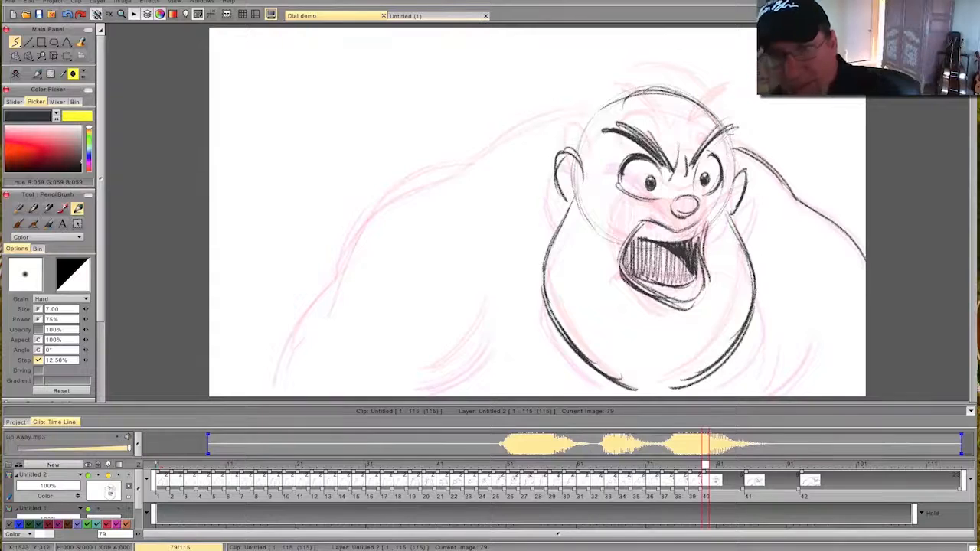
{"action": "key", "text": "Left"}
{"action": "key", "text": "Right"}
{"action": "left_click_drag", "start_coordinate": [589, 111], "coordinate": [486, 154]}
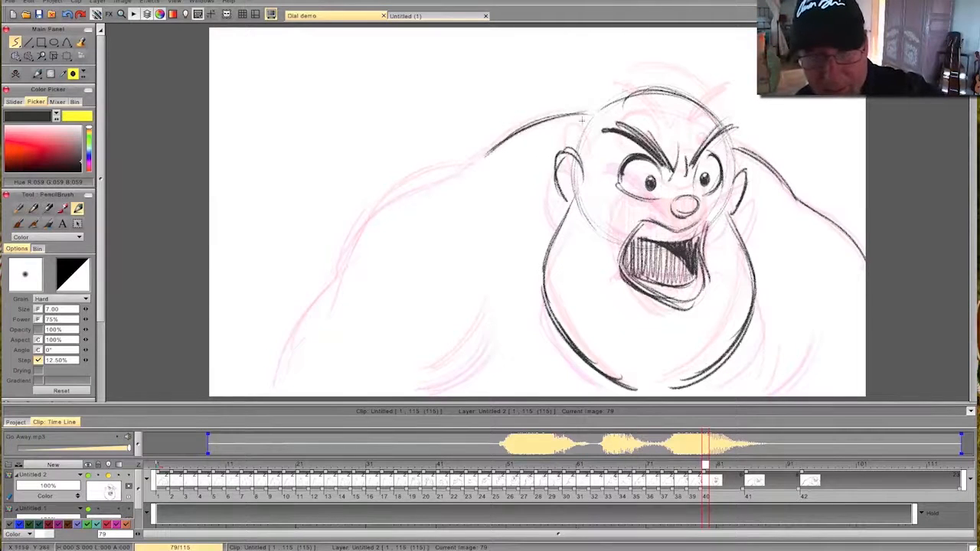
{"action": "mouse_move", "coordinate": [601, 111]}
{"action": "left_mouse_down"}
{"action": "mouse_move", "coordinate": [385, 203]}
{"action": "mouse_move", "coordinate": [281, 381]}
{"action": "left_mouse_up"}
- Draw the inner arm and chest side lines on frame 79, flipping through the neighbouring drawings
{"action": "left_click_drag", "start_coordinate": [488, 306], "coordinate": [435, 379]}
{"action": "left_click_drag", "start_coordinate": [790, 316], "coordinate": [763, 393]}
{"action": "left_click_drag", "start_coordinate": [795, 334], "coordinate": [764, 394]}
{"action": "key", "text": "Left"}
{"action": "key", "text": "Right"}
{"action": "key", "text": "Right"}
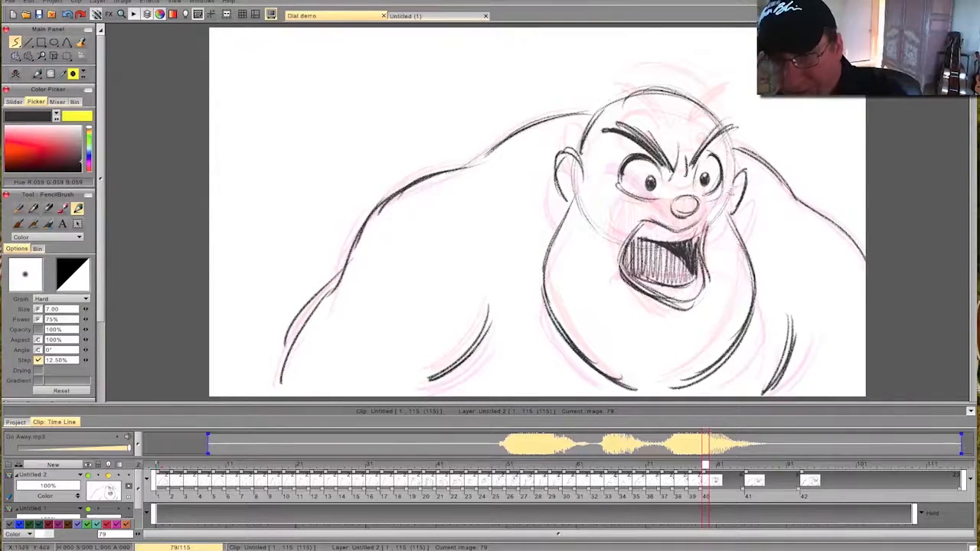
- Create a blank drawing at frame 81 and sketch the top and side contours of the lowered head
{"action": "mouse_move", "coordinate": [706, 467]}
{"action": "left_mouse_down"}
{"action": "mouse_move", "coordinate": [393, 481]}
{"action": "mouse_move", "coordinate": [642, 479]}
{"action": "mouse_move", "coordinate": [779, 495]}
{"action": "mouse_move", "coordinate": [615, 492]}
{"action": "mouse_move", "coordinate": [831, 498]}
{"action": "mouse_move", "coordinate": [682, 497]}
{"action": "mouse_move", "coordinate": [788, 509]}
{"action": "mouse_move", "coordinate": [756, 511]}
{"action": "left_mouse_up"}
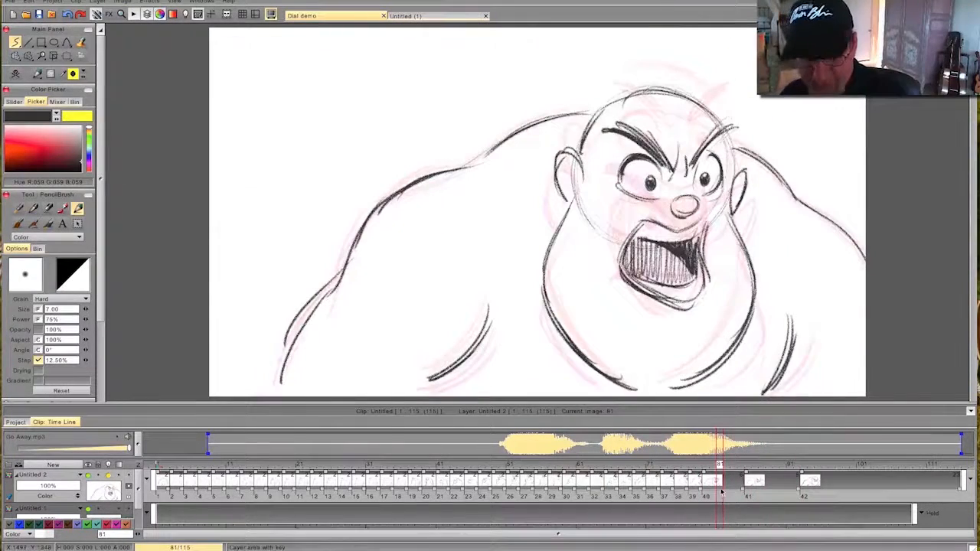
{"action": "left_click", "coordinate": [32, 77]}
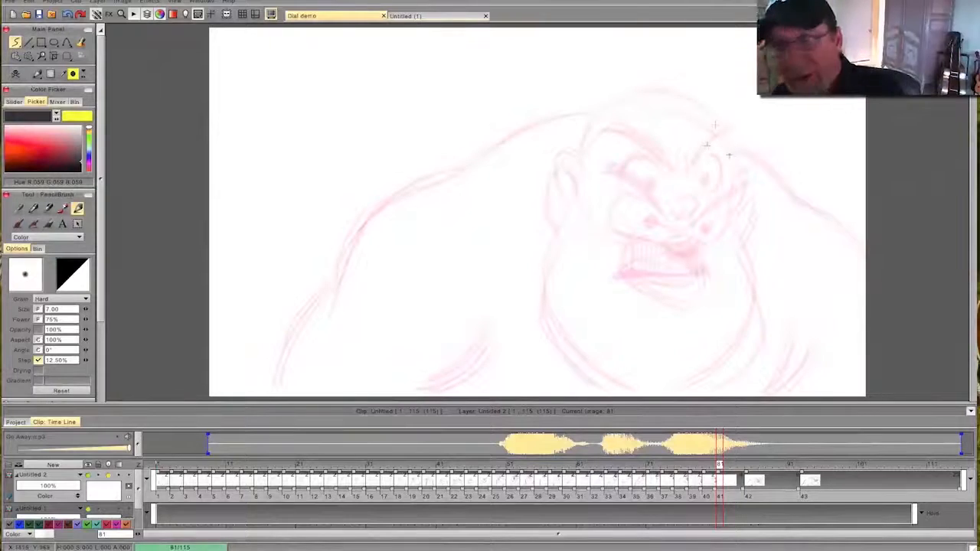
{"action": "left_click_drag", "start_coordinate": [691, 106], "coordinate": [719, 131]}
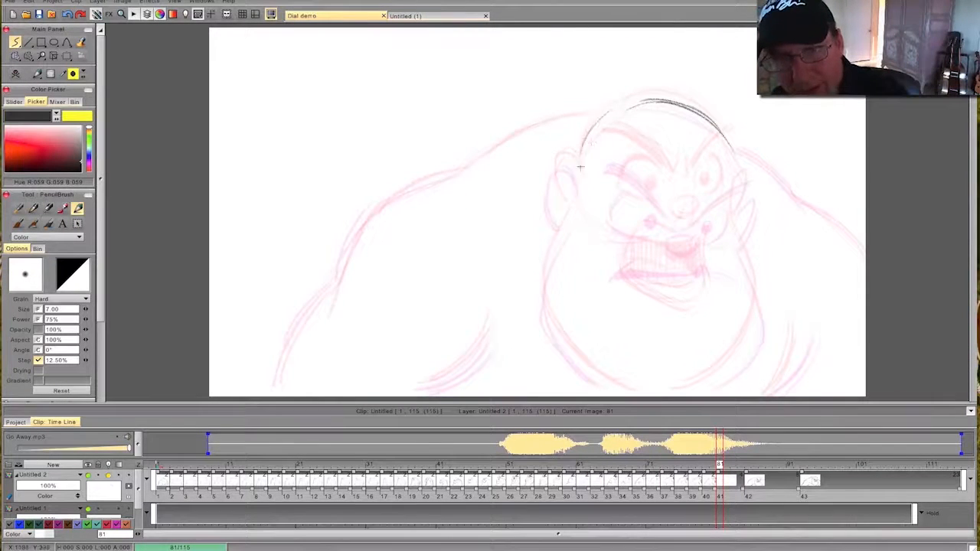
{"action": "left_click_drag", "start_coordinate": [720, 137], "coordinate": [736, 201]}
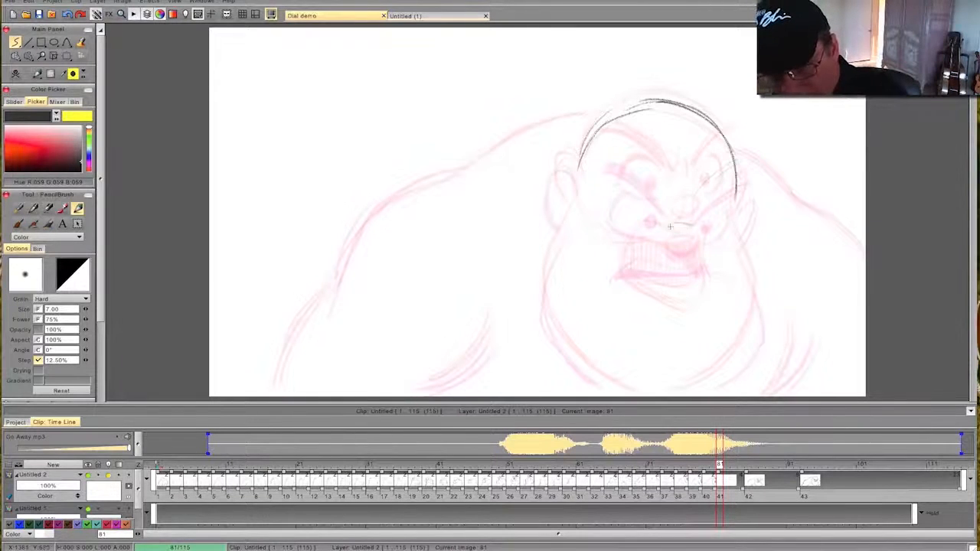
- Draw the nose, both slanted eyebrows and the frown crease on frame 81
{"action": "mouse_move", "coordinate": [670, 227]}
{"action": "left_mouse_down"}
{"action": "mouse_move", "coordinate": [687, 224]}
{"action": "mouse_move", "coordinate": [671, 238]}
{"action": "mouse_move", "coordinate": [673, 229]}
{"action": "left_mouse_up"}
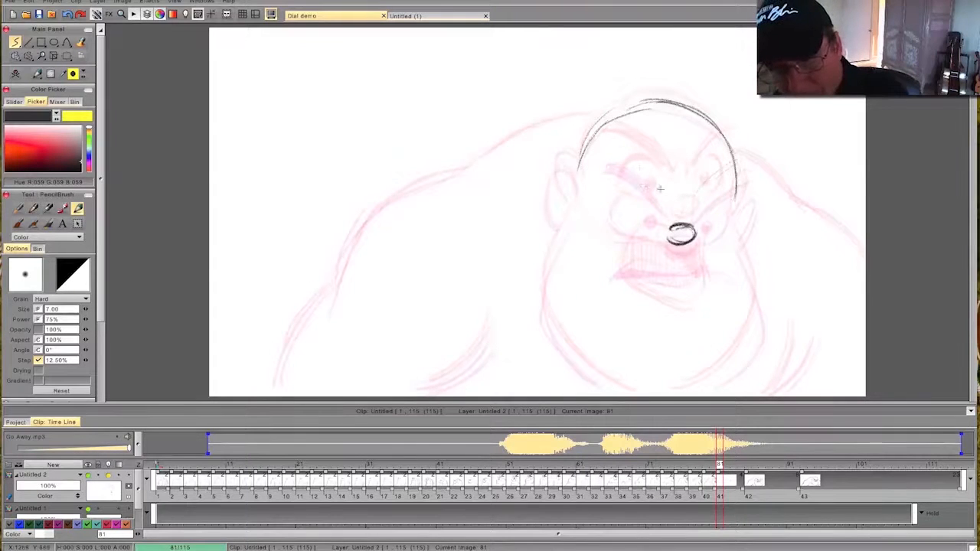
{"action": "left_click_drag", "start_coordinate": [608, 150], "coordinate": [660, 200]}
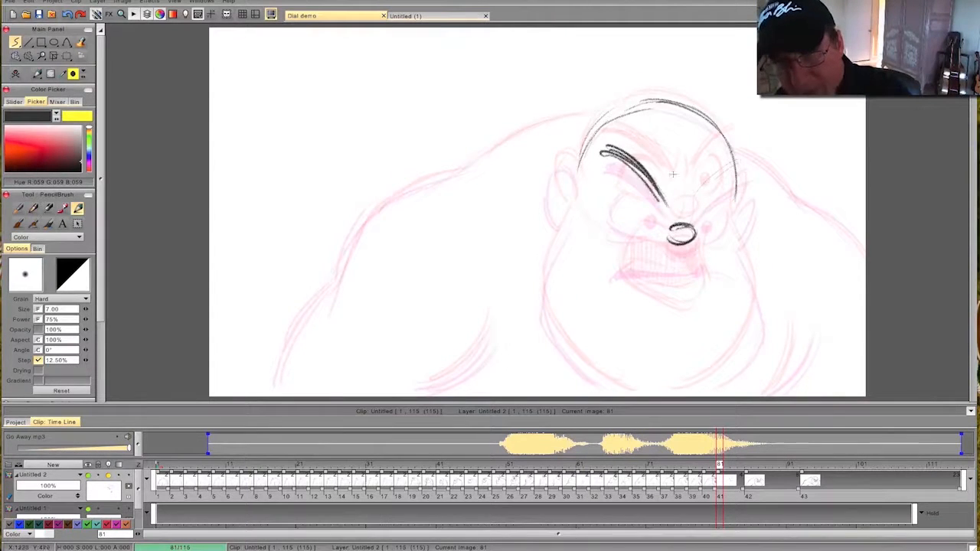
{"action": "left_click_drag", "start_coordinate": [737, 162], "coordinate": [694, 206]}
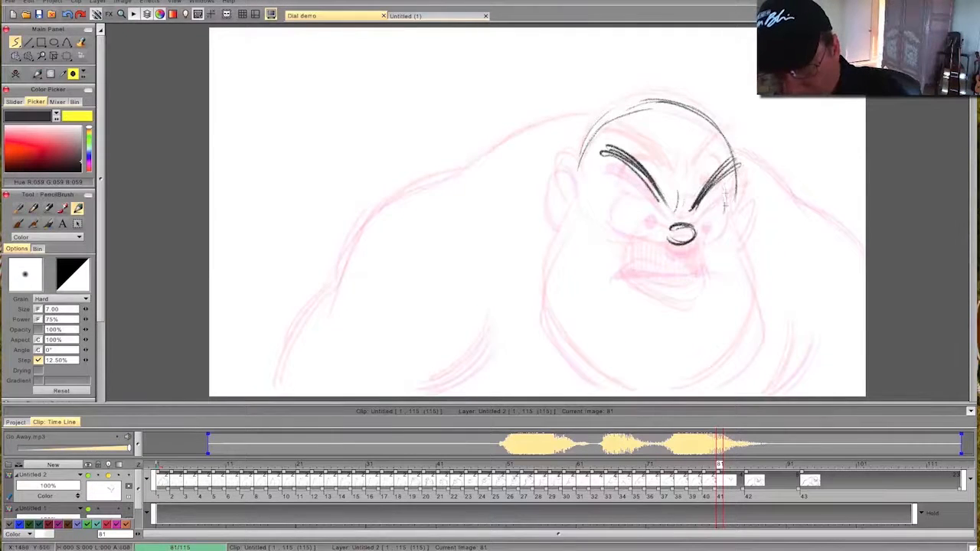
- Draw both eyes with dark pupils beneath the slanted eyebrows on frame 81, flipping to frame 80 to compare
{"action": "left_click_drag", "start_coordinate": [703, 207], "coordinate": [709, 216]}
{"action": "left_click_drag", "start_coordinate": [709, 215], "coordinate": [705, 212]}
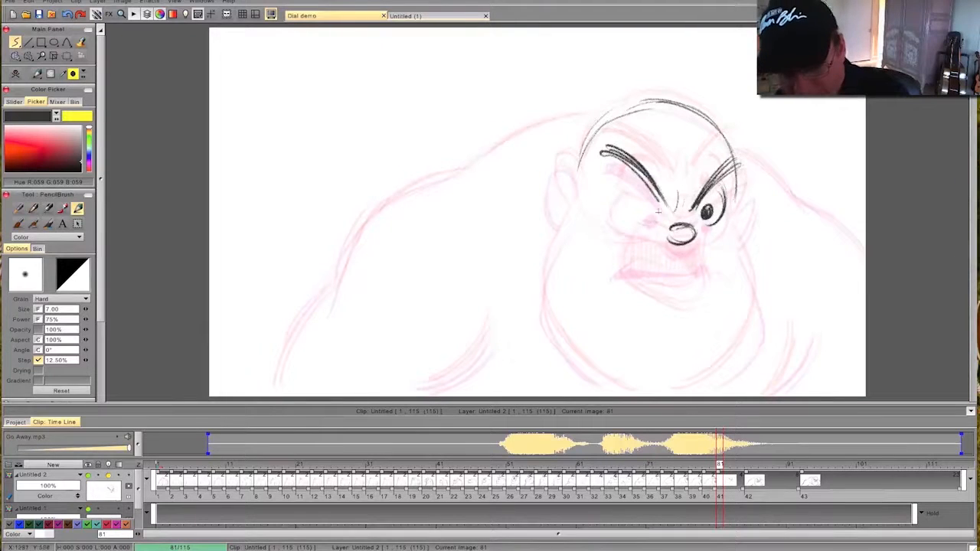
{"action": "mouse_move", "coordinate": [655, 219]}
{"action": "left_mouse_down"}
{"action": "mouse_move", "coordinate": [615, 201]}
{"action": "mouse_move", "coordinate": [652, 208]}
{"action": "left_mouse_up"}
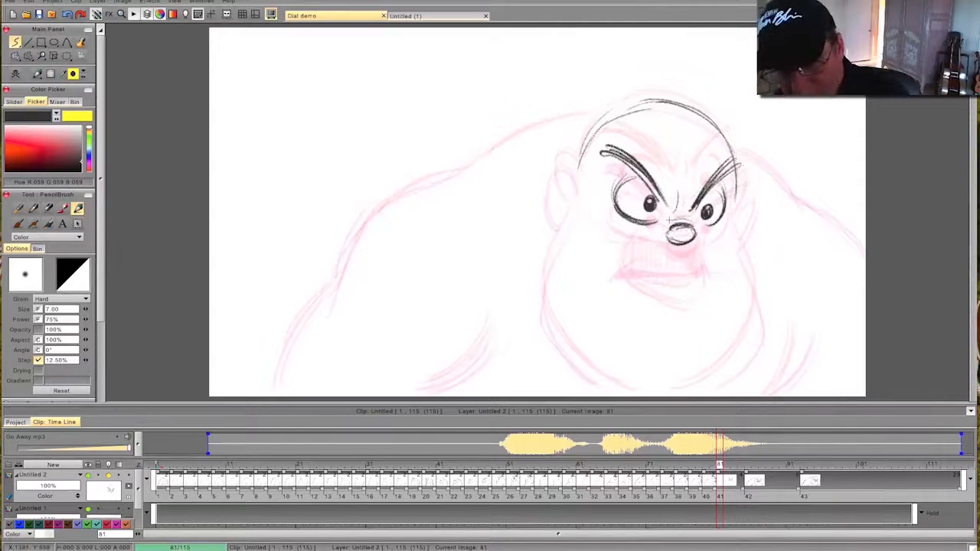
{"action": "key", "text": "Left"}
{"action": "key", "text": "Right"}
- Draw the narrowing open mouth on frame 81 and fill its interior dark, flipping to compare
{"action": "left_click_drag", "start_coordinate": [677, 254], "coordinate": [699, 242]}
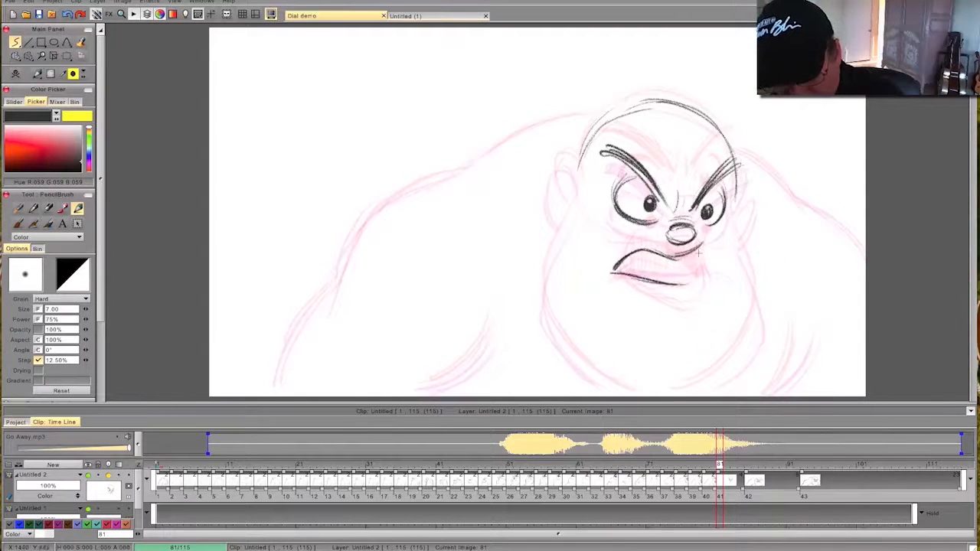
{"action": "left_click_drag", "start_coordinate": [704, 269], "coordinate": [660, 286]}
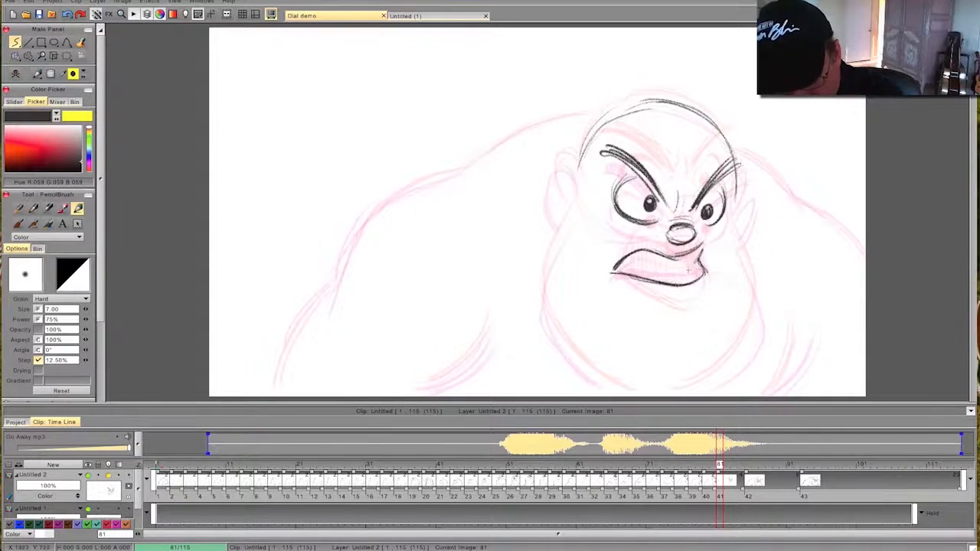
{"action": "mouse_move", "coordinate": [686, 265]}
{"action": "left_mouse_down"}
{"action": "mouse_move", "coordinate": [658, 260]}
{"action": "mouse_move", "coordinate": [692, 272]}
{"action": "mouse_move", "coordinate": [632, 268]}
{"action": "left_mouse_up"}
{"action": "key", "text": "Left"}
{"action": "key", "text": "Right"}
{"action": "mouse_move", "coordinate": [720, 466]}
{"action": "left_mouse_down"}
{"action": "mouse_move", "coordinate": [662, 476]}
{"action": "mouse_move", "coordinate": [774, 482]}
{"action": "mouse_move", "coordinate": [660, 484]}
{"action": "mouse_move", "coordinate": [741, 484]}
{"action": "mouse_move", "coordinate": [668, 487]}
{"action": "mouse_move", "coordinate": [720, 484]}
{"action": "left_mouse_up"}
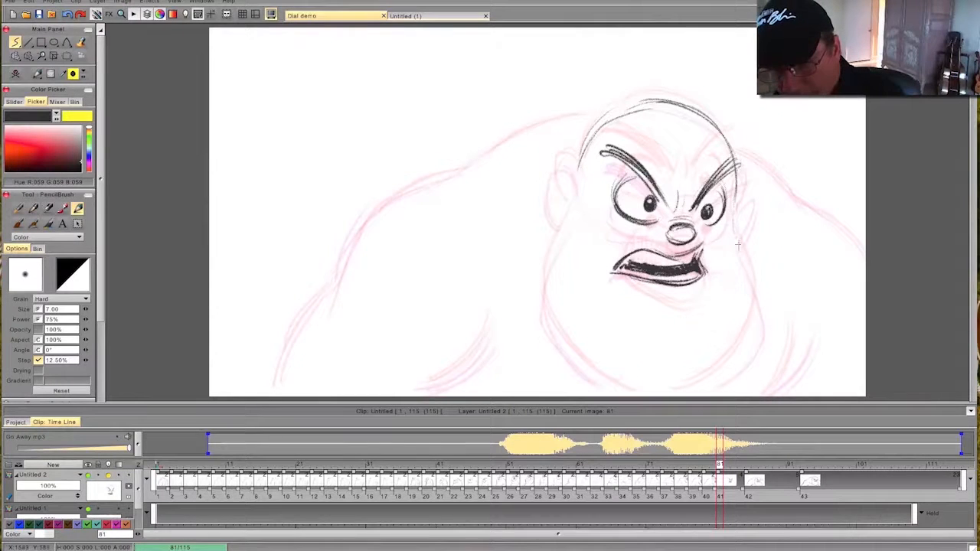
- Draw the wide jaw contours down both sides of the face and add both ears on frame 81
{"action": "left_click_drag", "start_coordinate": [760, 279], "coordinate": [705, 386]}
{"action": "left_click_drag", "start_coordinate": [763, 306], "coordinate": [680, 393]}
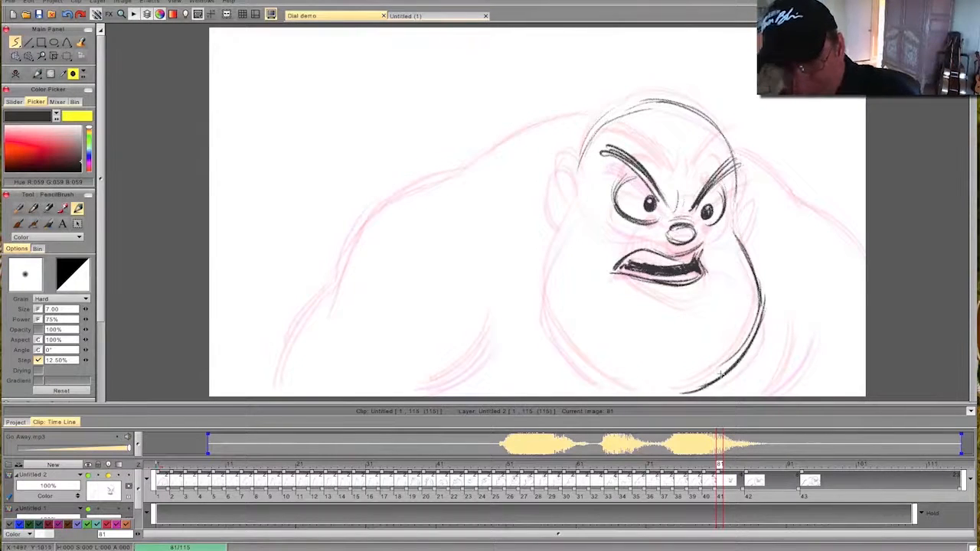
{"action": "mouse_move", "coordinate": [579, 201]}
{"action": "left_mouse_down"}
{"action": "mouse_move", "coordinate": [543, 291]}
{"action": "mouse_move", "coordinate": [591, 372]}
{"action": "left_mouse_up"}
{"action": "left_click_drag", "start_coordinate": [541, 294], "coordinate": [624, 387]}
{"action": "left_click_drag", "start_coordinate": [561, 335], "coordinate": [628, 394]}
{"action": "mouse_move", "coordinate": [582, 198]}
{"action": "left_mouse_down"}
{"action": "mouse_move", "coordinate": [563, 159]}
{"action": "mouse_move", "coordinate": [550, 177]}
{"action": "left_mouse_up"}
{"action": "left_click_drag", "start_coordinate": [737, 183], "coordinate": [741, 224]}
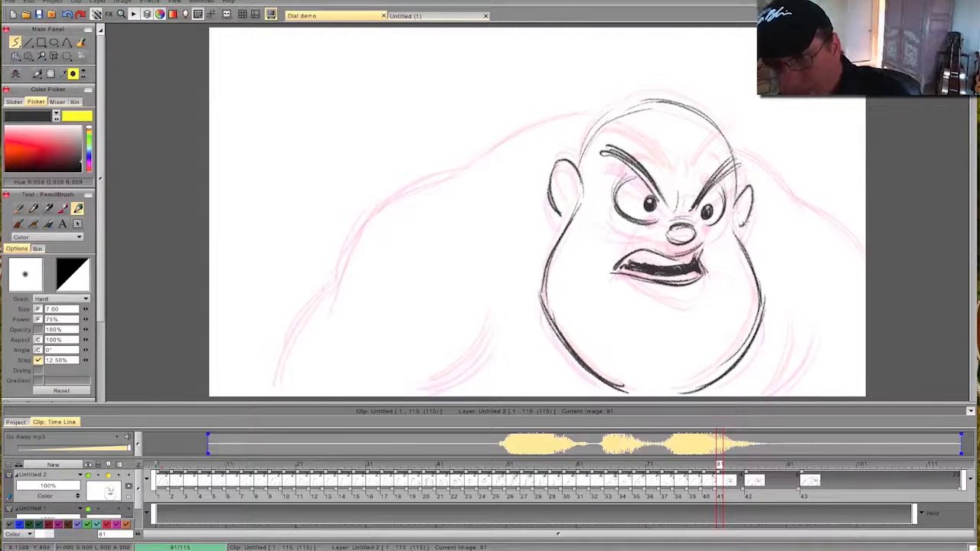
- Draw both shoulders, the outer arm contour and the inner arm and chest lines on frame 81
{"action": "left_click_drag", "start_coordinate": [738, 150], "coordinate": [865, 258]}
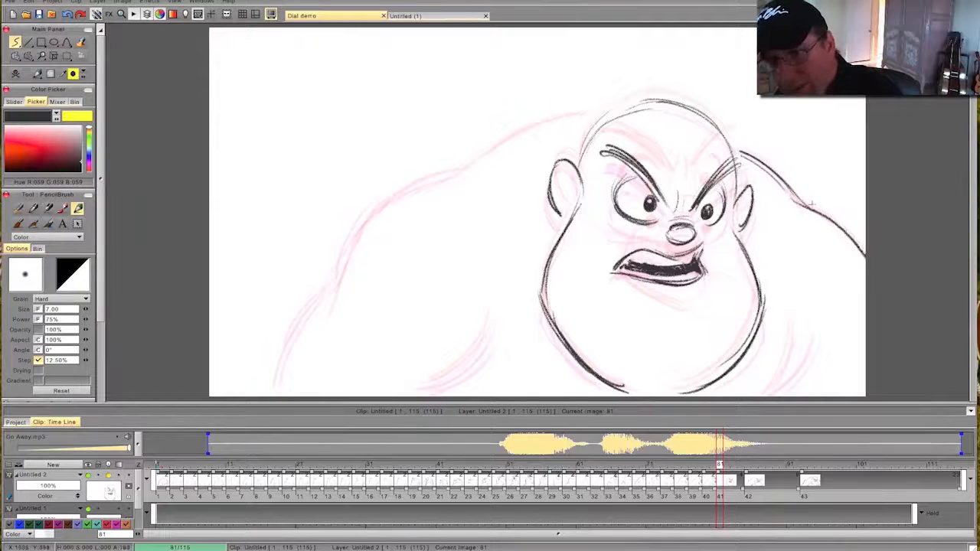
{"action": "mouse_move", "coordinate": [601, 115]}
{"action": "left_mouse_down"}
{"action": "mouse_move", "coordinate": [540, 128]}
{"action": "mouse_move", "coordinate": [366, 222]}
{"action": "mouse_move", "coordinate": [288, 353]}
{"action": "left_mouse_up"}
{"action": "left_click_drag", "start_coordinate": [335, 295], "coordinate": [276, 389]}
{"action": "left_click_drag", "start_coordinate": [494, 310], "coordinate": [440, 381]}
{"action": "left_click_drag", "start_coordinate": [496, 337], "coordinate": [427, 387]}
{"action": "left_click_drag", "start_coordinate": [803, 324], "coordinate": [768, 401]}
{"action": "left_click_drag", "start_coordinate": [806, 350], "coordinate": [791, 379]}
- Scrub back to an earlier frame and play the animation to review the timing of the shout closing
{"action": "mouse_move", "coordinate": [720, 500]}
{"action": "left_mouse_down"}
{"action": "mouse_move", "coordinate": [228, 510]}
{"action": "mouse_move", "coordinate": [635, 464]}
{"action": "mouse_move", "coordinate": [826, 483]}
{"action": "mouse_move", "coordinate": [544, 481]}
{"action": "left_mouse_up"}
{"action": "left_click_drag", "start_coordinate": [100, 279], "coordinate": [100, 360]}
{"action": "left_click", "coordinate": [35, 332]}
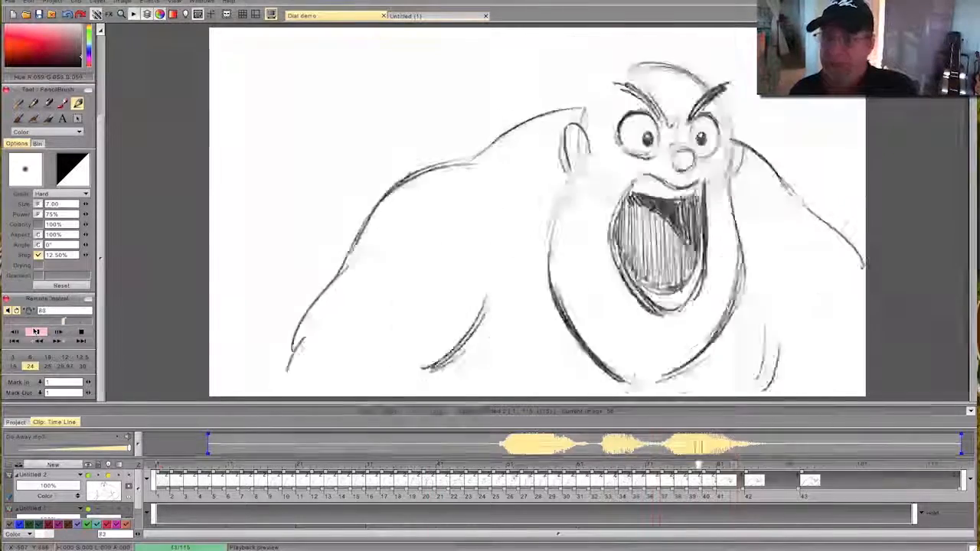
{"action": "left_click", "coordinate": [81, 332]}
- Create a blank drawing at frame 83 and draw the nose, frown crease and both slanted eyebrows
{"action": "left_click_drag", "start_coordinate": [923, 464], "coordinate": [727, 472]}
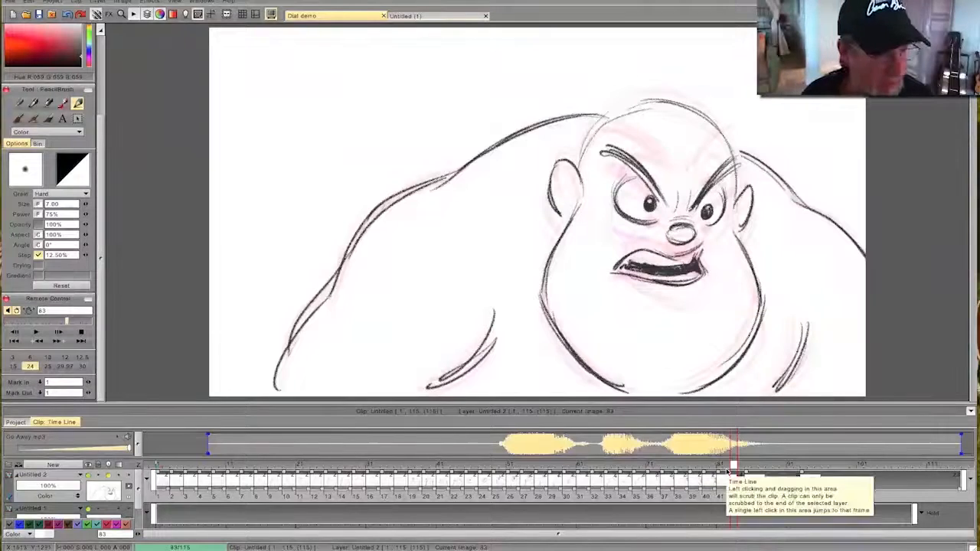
{"action": "left_click_drag", "start_coordinate": [100, 179], "coordinate": [100, 95]}
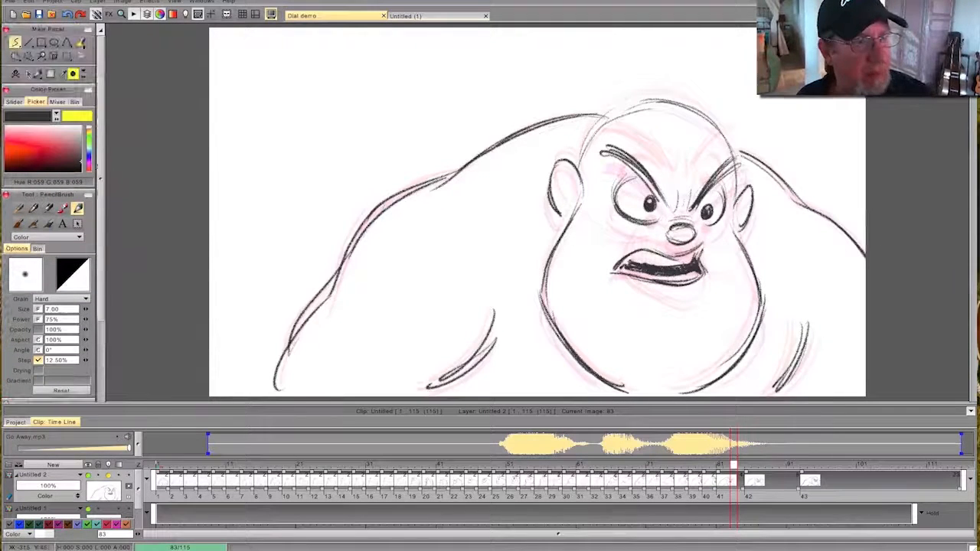
{"action": "left_click", "coordinate": [16, 75]}
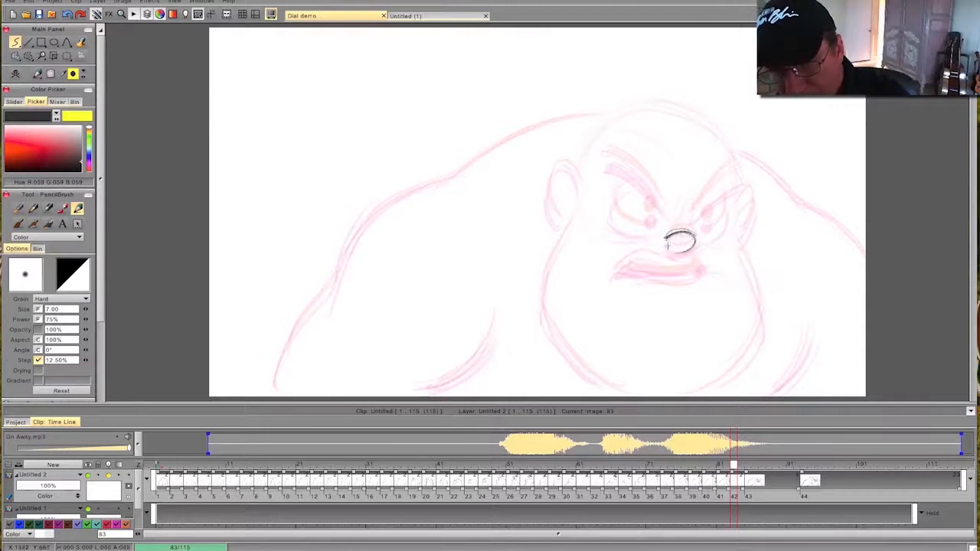
{"action": "mouse_move", "coordinate": [666, 243]}
{"action": "left_mouse_down"}
{"action": "mouse_move", "coordinate": [673, 250]}
{"action": "mouse_move", "coordinate": [664, 242]}
{"action": "left_mouse_up"}
{"action": "left_click_drag", "start_coordinate": [681, 188], "coordinate": [686, 216]}
{"action": "left_click_drag", "start_coordinate": [610, 153], "coordinate": [664, 214]}
{"action": "mouse_move", "coordinate": [733, 180]}
{"action": "left_mouse_down"}
{"action": "mouse_move", "coordinate": [696, 211]}
{"action": "mouse_move", "coordinate": [741, 175]}
{"action": "mouse_move", "coordinate": [696, 212]}
{"action": "mouse_move", "coordinate": [727, 182]}
{"action": "left_mouse_up"}
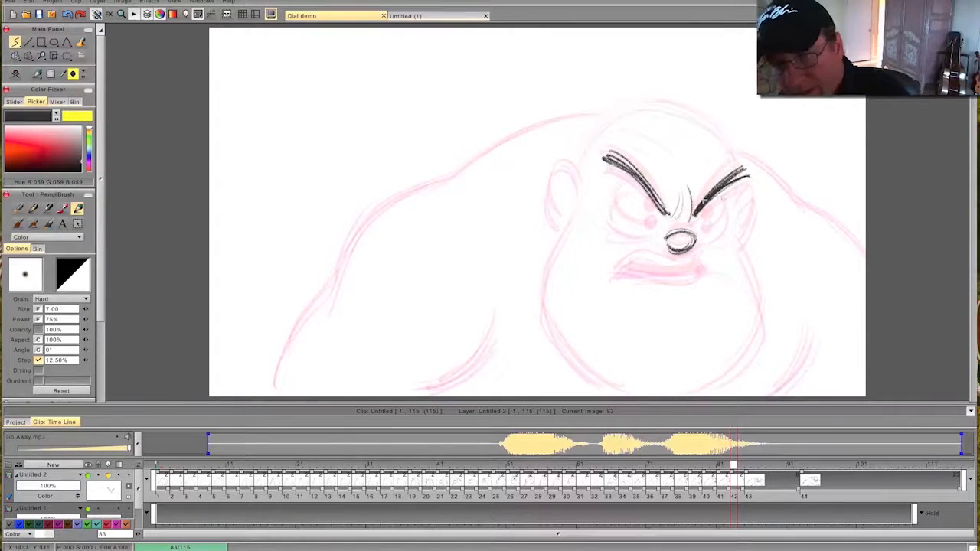
- Draw both eyes with dark pupils on frame 83, flipping through the neighbouring drawings to compare
{"action": "left_click_drag", "start_coordinate": [703, 239], "coordinate": [708, 222]}
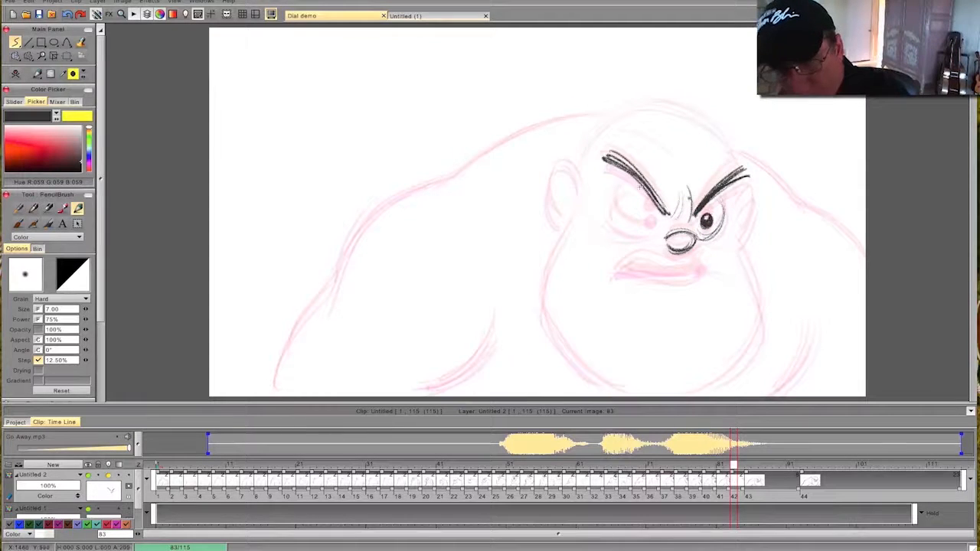
{"action": "left_click_drag", "start_coordinate": [644, 218], "coordinate": [650, 215]}
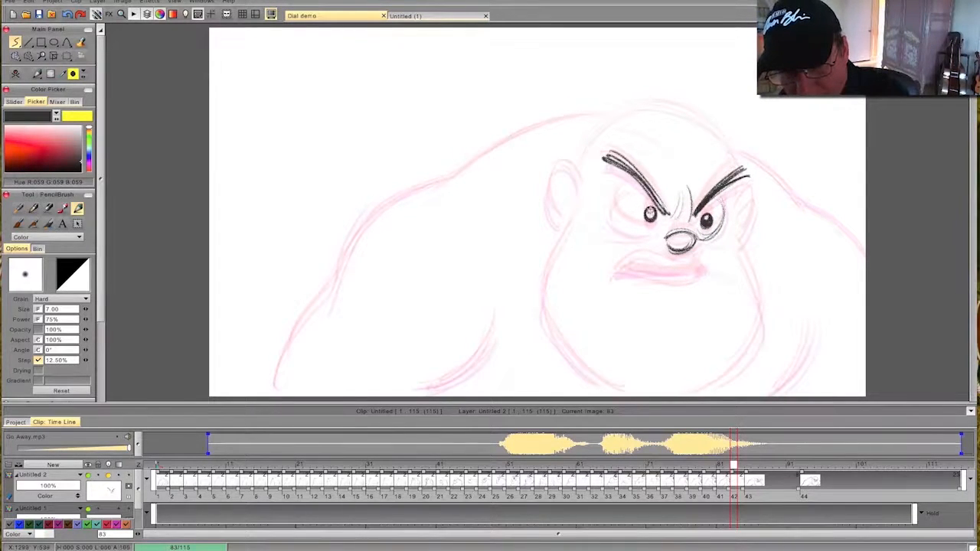
{"action": "left_click_drag", "start_coordinate": [612, 224], "coordinate": [660, 231]}
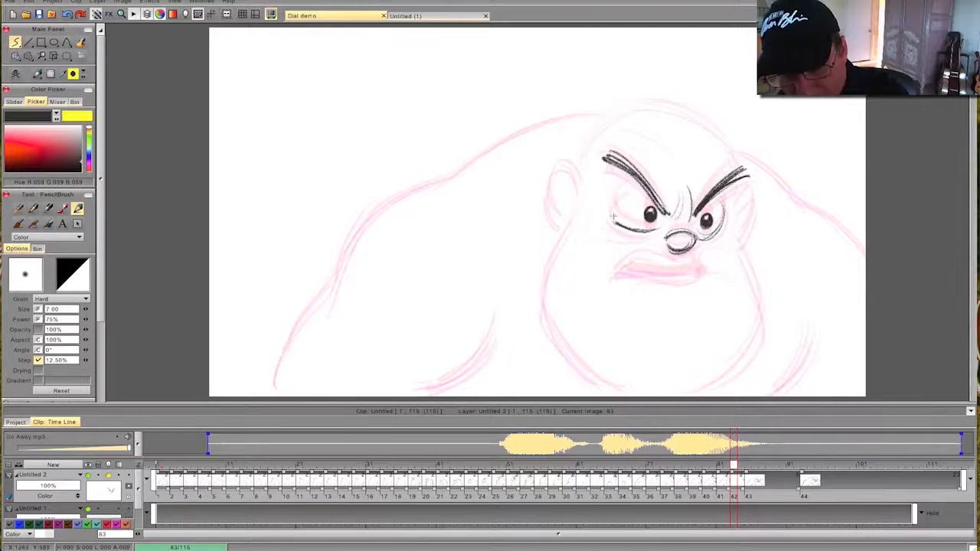
{"action": "left_click_drag", "start_coordinate": [643, 184], "coordinate": [612, 218]}
{"action": "left_click_drag", "start_coordinate": [717, 196], "coordinate": [724, 221]}
{"action": "key", "text": "Left"}
{"action": "key", "text": "Right"}
{"action": "key", "text": "Left"}
{"action": "key", "text": "Right"}
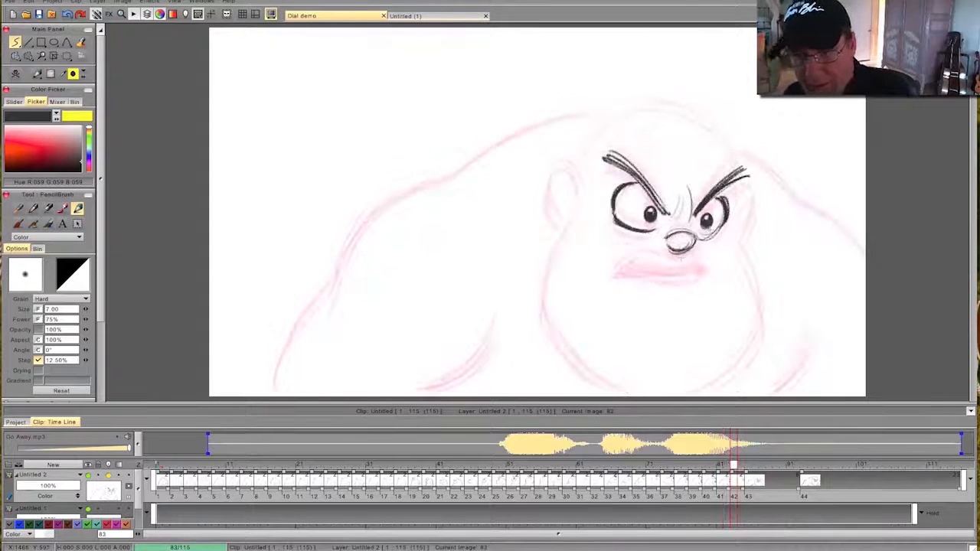
{"action": "key", "text": "Right"}
{"action": "key", "text": "Left"}
{"action": "key", "text": "Right"}
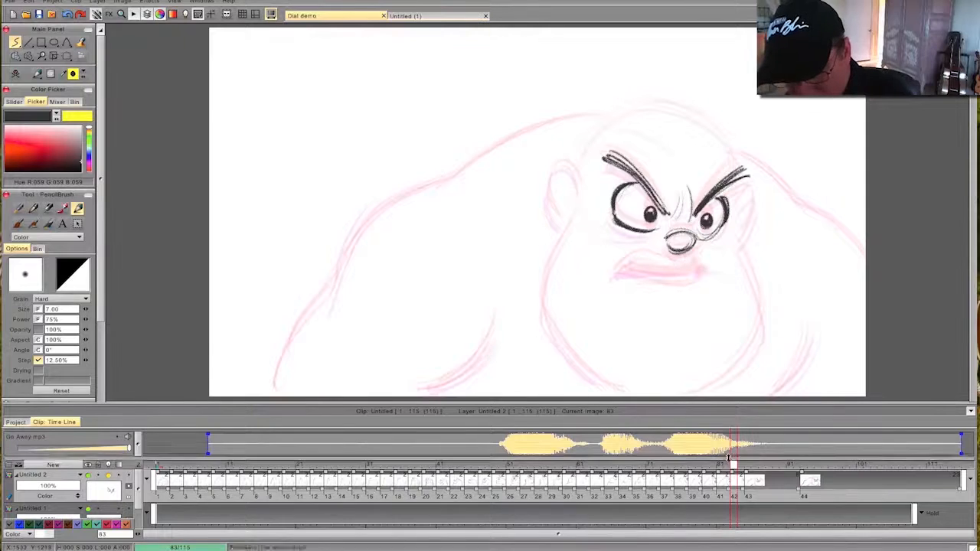
- Outline the nearly closed, downturned mouth on frame 83, using the drawing at frame 85 as reference
{"action": "left_click", "coordinate": [753, 465]}
{"action": "mouse_move", "coordinate": [753, 469]}
{"action": "left_mouse_down"}
{"action": "mouse_move", "coordinate": [734, 470]}
{"action": "mouse_move", "coordinate": [747, 468]}
{"action": "left_mouse_up"}
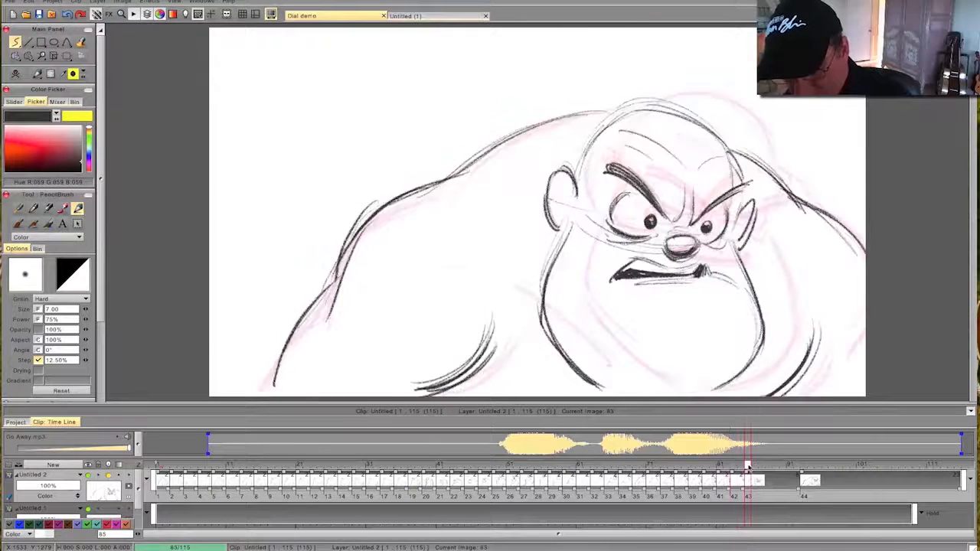
{"action": "mouse_move", "coordinate": [704, 260]}
{"action": "left_mouse_down"}
{"action": "mouse_move", "coordinate": [676, 269]}
{"action": "mouse_move", "coordinate": [638, 258]}
{"action": "left_mouse_up"}
{"action": "left_click_drag", "start_coordinate": [748, 459], "coordinate": [733, 457]}
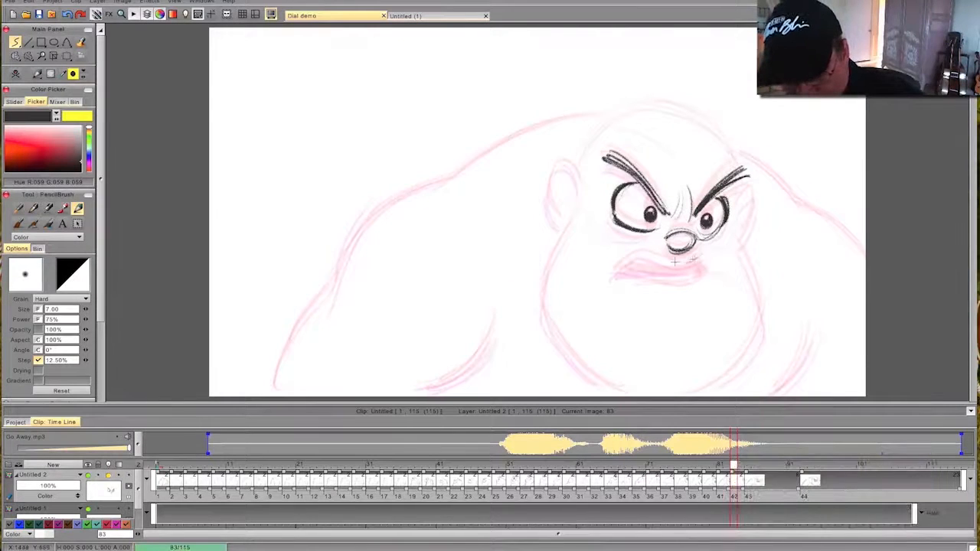
{"action": "left_click_drag", "start_coordinate": [701, 263], "coordinate": [643, 256]}
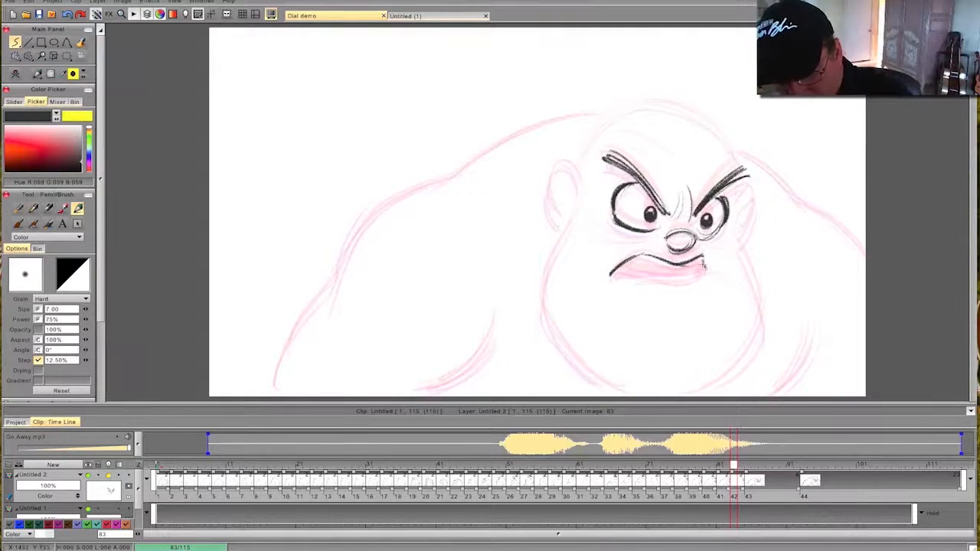
{"action": "left_click_drag", "start_coordinate": [704, 269], "coordinate": [615, 280]}
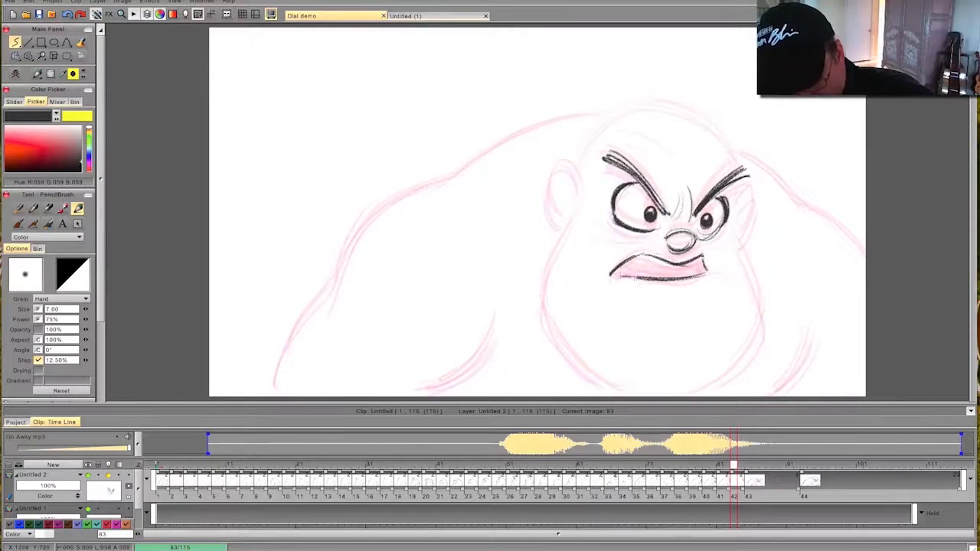
{"action": "key", "text": "Left"}
{"action": "key", "text": "Right"}
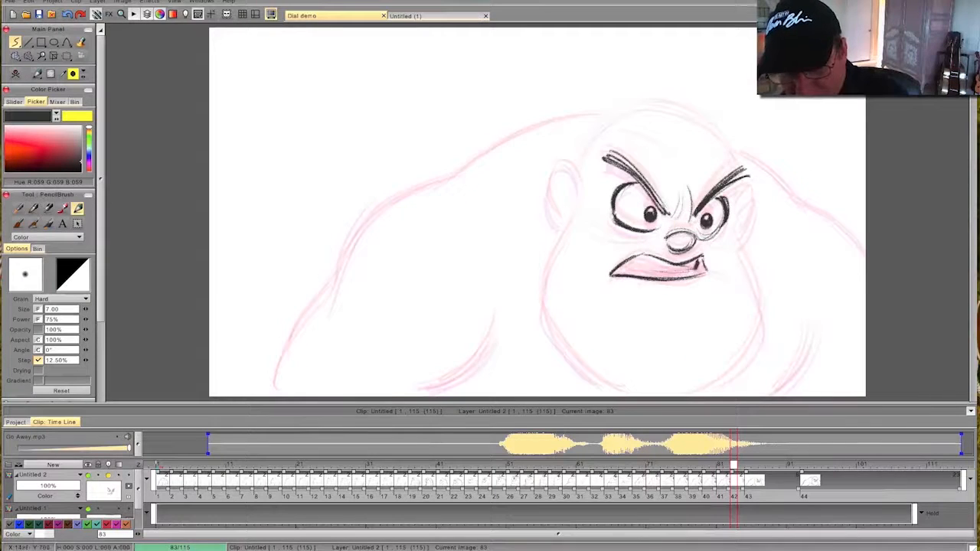
- Darken the corners and lower interior of the mouth on frame 83, flipping to compare
{"action": "mouse_move", "coordinate": [618, 276]}
{"action": "left_mouse_down"}
{"action": "mouse_move", "coordinate": [686, 273]}
{"action": "mouse_move", "coordinate": [625, 268]}
{"action": "left_mouse_up"}
{"action": "left_click_drag", "start_coordinate": [695, 255], "coordinate": [703, 272]}
{"action": "key", "text": "Left"}
{"action": "key", "text": "Right"}
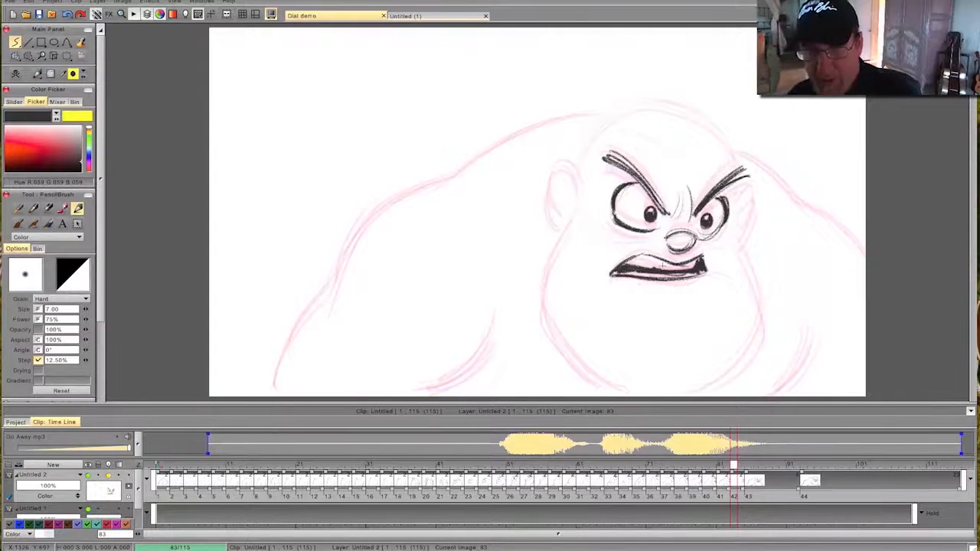
{"action": "mouse_move", "coordinate": [734, 465]}
{"action": "left_mouse_down"}
{"action": "mouse_move", "coordinate": [768, 465]}
{"action": "mouse_move", "coordinate": [664, 465]}
{"action": "mouse_move", "coordinate": [748, 464]}
{"action": "mouse_move", "coordinate": [559, 486]}
{"action": "mouse_move", "coordinate": [786, 491]}
{"action": "mouse_move", "coordinate": [643, 482]}
{"action": "mouse_move", "coordinate": [742, 478]}
{"action": "mouse_move", "coordinate": [733, 474]}
{"action": "left_mouse_up"}
- Draw the top of the head, both ears and both sides of the jaw on frame 83, flipping to compare
{"action": "left_click_drag", "start_coordinate": [710, 127], "coordinate": [736, 170]}
{"action": "mouse_move", "coordinate": [647, 106]}
{"action": "left_mouse_down"}
{"action": "mouse_move", "coordinate": [710, 128]}
{"action": "mouse_move", "coordinate": [651, 108]}
{"action": "mouse_move", "coordinate": [580, 167]}
{"action": "left_mouse_up"}
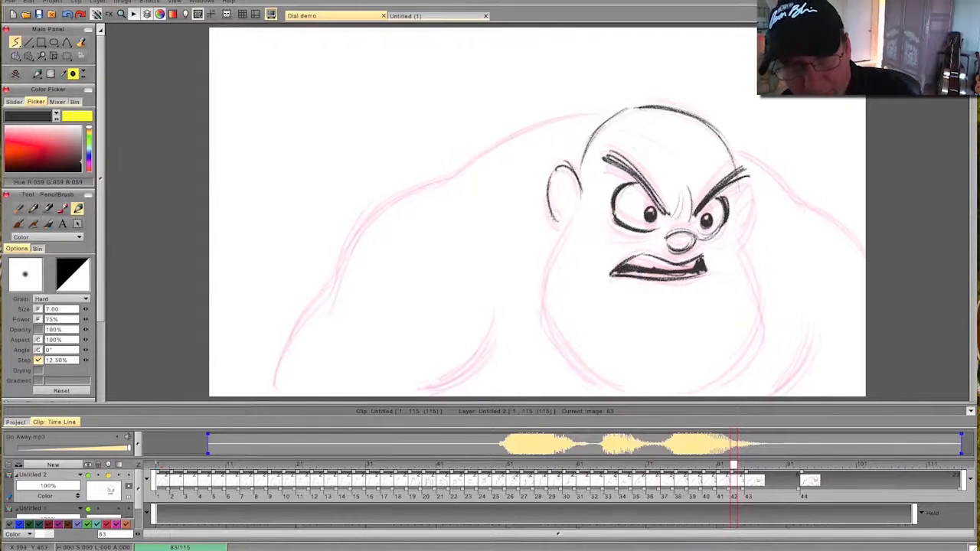
{"action": "mouse_move", "coordinate": [741, 194]}
{"action": "left_mouse_down"}
{"action": "mouse_move", "coordinate": [758, 210]}
{"action": "mouse_move", "coordinate": [739, 242]}
{"action": "mouse_move", "coordinate": [761, 291]}
{"action": "mouse_move", "coordinate": [724, 382]}
{"action": "mouse_move", "coordinate": [695, 395]}
{"action": "left_mouse_up"}
{"action": "key", "text": "Left"}
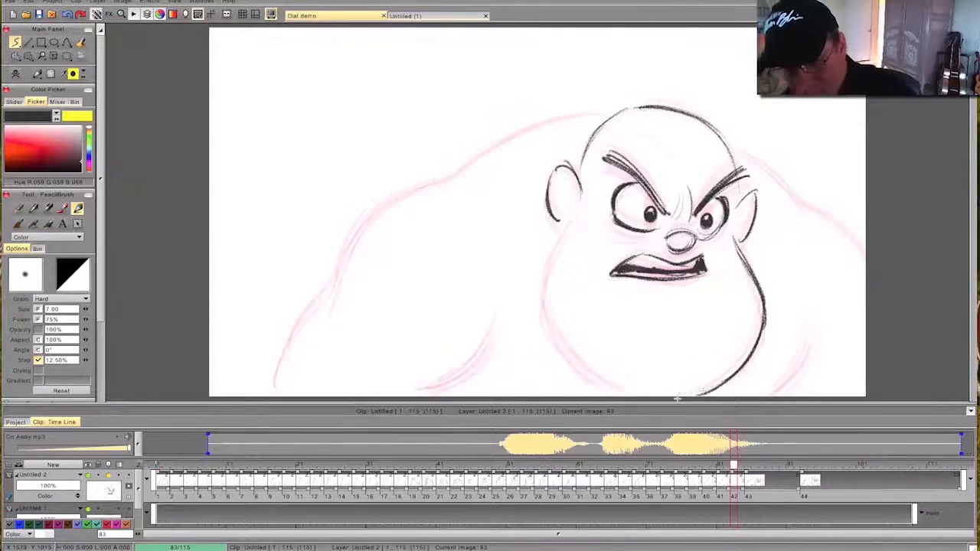
{"action": "key", "text": "Right"}
{"action": "mouse_move", "coordinate": [573, 217]}
{"action": "left_mouse_down"}
{"action": "mouse_move", "coordinate": [541, 307]}
{"action": "mouse_move", "coordinate": [577, 372]}
{"action": "left_mouse_up"}
{"action": "mouse_move", "coordinate": [540, 296]}
{"action": "left_mouse_down"}
{"action": "mouse_move", "coordinate": [544, 317]}
{"action": "mouse_move", "coordinate": [613, 393]}
{"action": "left_mouse_up"}
{"action": "key", "text": "Left"}
{"action": "key", "text": "Right"}
- Draw the shoulders, outer arm contour and inner arm and chest lines on frame 83
{"action": "left_click_drag", "start_coordinate": [803, 324], "coordinate": [775, 388]}
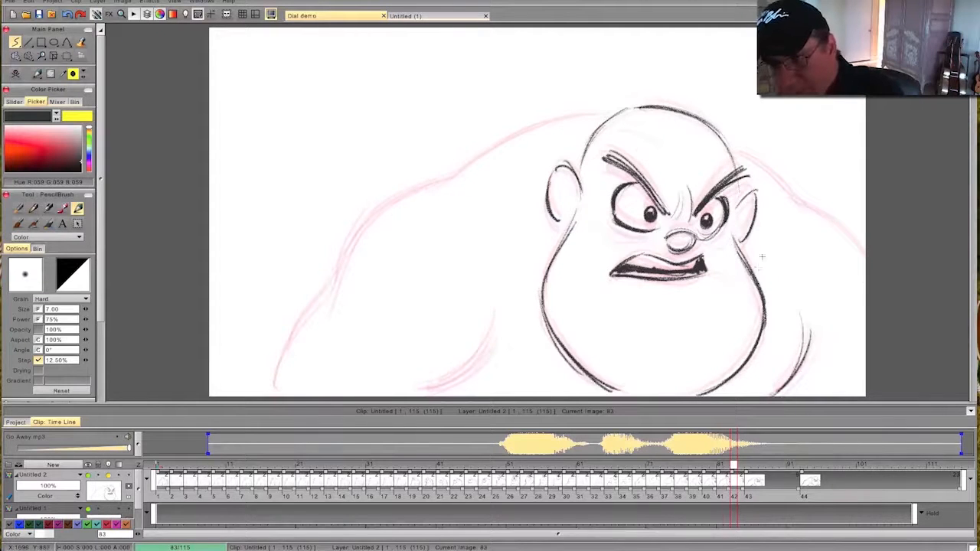
{"action": "key", "text": "Left"}
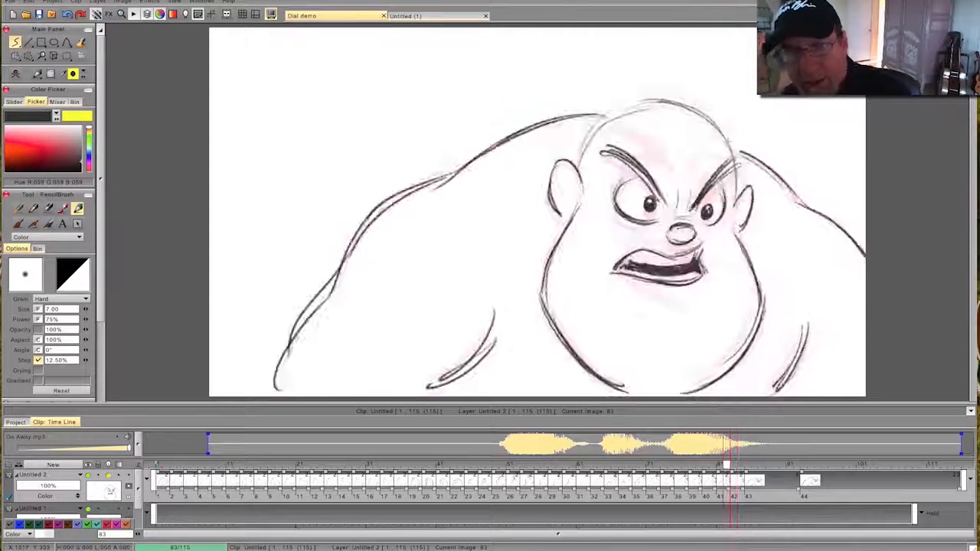
{"action": "key", "text": "Right"}
{"action": "mouse_move", "coordinate": [612, 112]}
{"action": "left_mouse_down"}
{"action": "mouse_move", "coordinate": [490, 144]}
{"action": "mouse_move", "coordinate": [367, 219]}
{"action": "left_mouse_up"}
{"action": "left_click_drag", "start_coordinate": [432, 183], "coordinate": [337, 275]}
{"action": "left_click_drag", "start_coordinate": [382, 212], "coordinate": [279, 375]}
{"action": "left_click_drag", "start_coordinate": [500, 315], "coordinate": [447, 381]}
{"action": "left_click_drag", "start_coordinate": [490, 349], "coordinate": [427, 393]}
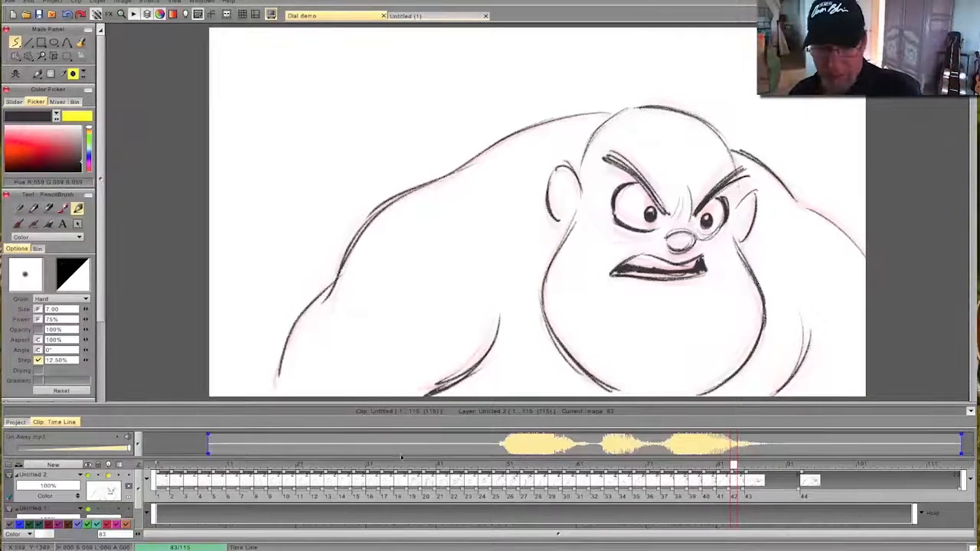
- Scrub back to frame 4 and play the animation through to review the new inbetweens
{"action": "left_click_drag", "start_coordinate": [673, 463], "coordinate": [182, 464]}
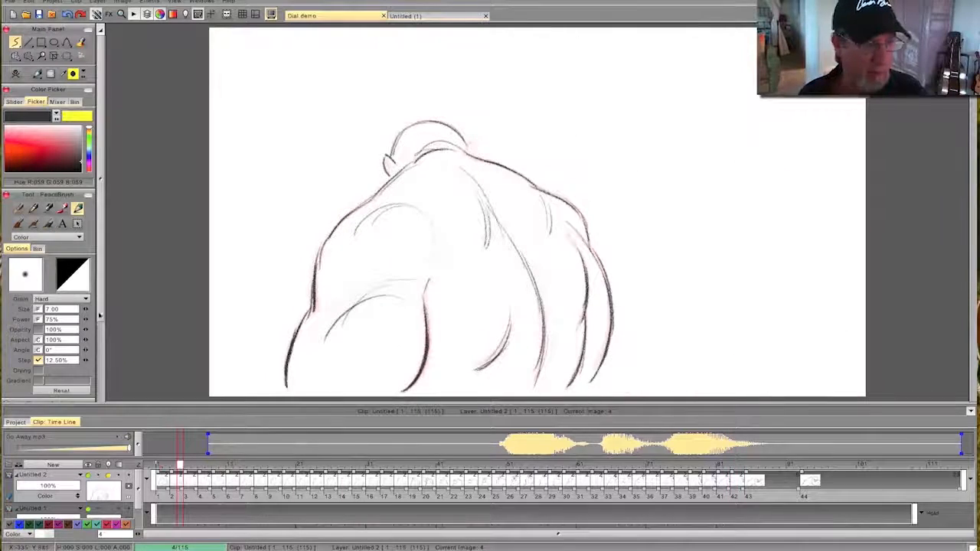
{"action": "left_click_drag", "start_coordinate": [101, 237], "coordinate": [100, 317]}
{"action": "left_click", "coordinate": [36, 333]}
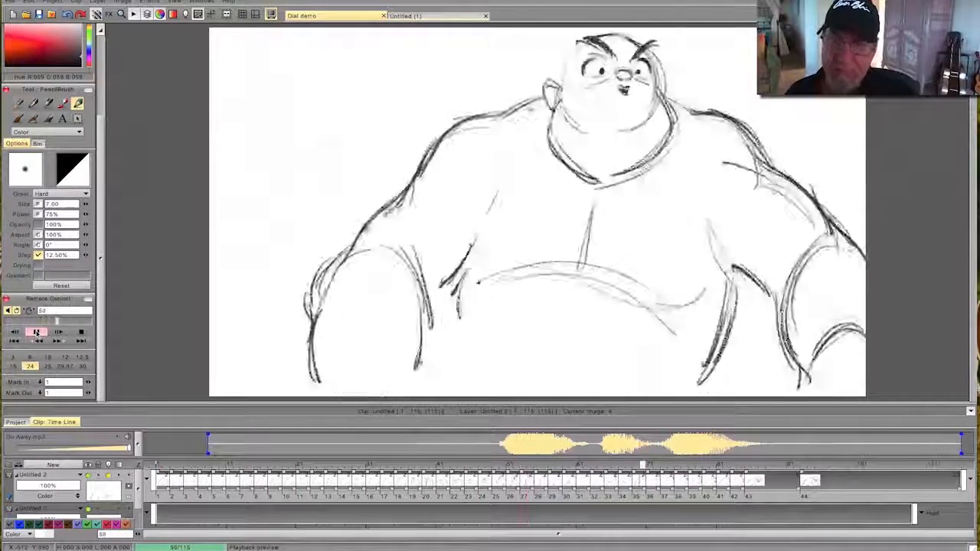
{"action": "left_click", "coordinate": [80, 333]}
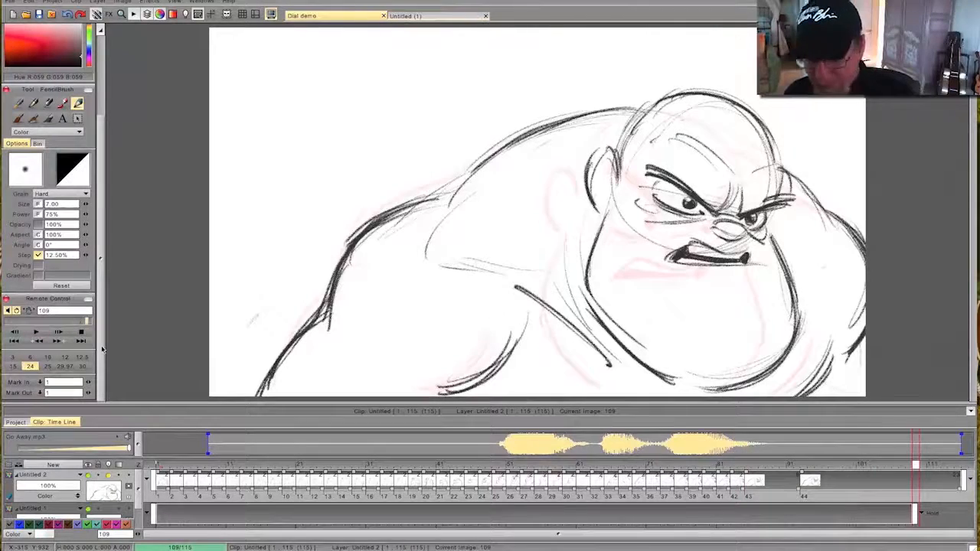
- Create a blank drawing at frame 89 and sketch the oval nose between the neighbouring poses
{"action": "mouse_move", "coordinate": [917, 464]}
{"action": "left_mouse_down"}
{"action": "mouse_move", "coordinate": [740, 475]}
{"action": "mouse_move", "coordinate": [809, 467]}
{"action": "mouse_move", "coordinate": [774, 467]}
{"action": "mouse_move", "coordinate": [732, 481]}
{"action": "mouse_move", "coordinate": [804, 469]}
{"action": "mouse_move", "coordinate": [746, 484]}
{"action": "mouse_move", "coordinate": [796, 469]}
{"action": "mouse_move", "coordinate": [775, 487]}
{"action": "left_mouse_up"}
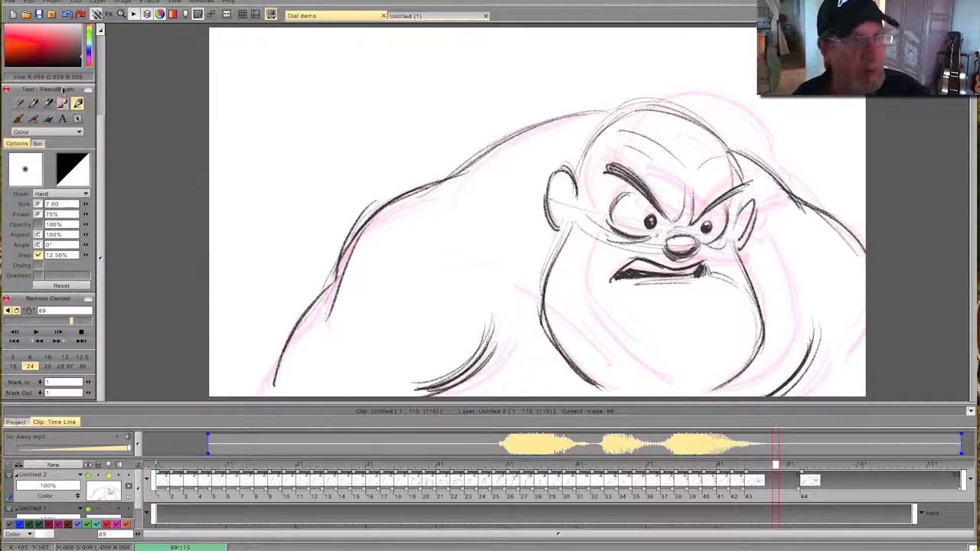
{"action": "left_click_drag", "start_coordinate": [101, 151], "coordinate": [100, 69]}
{"action": "left_click", "coordinate": [15, 73]}
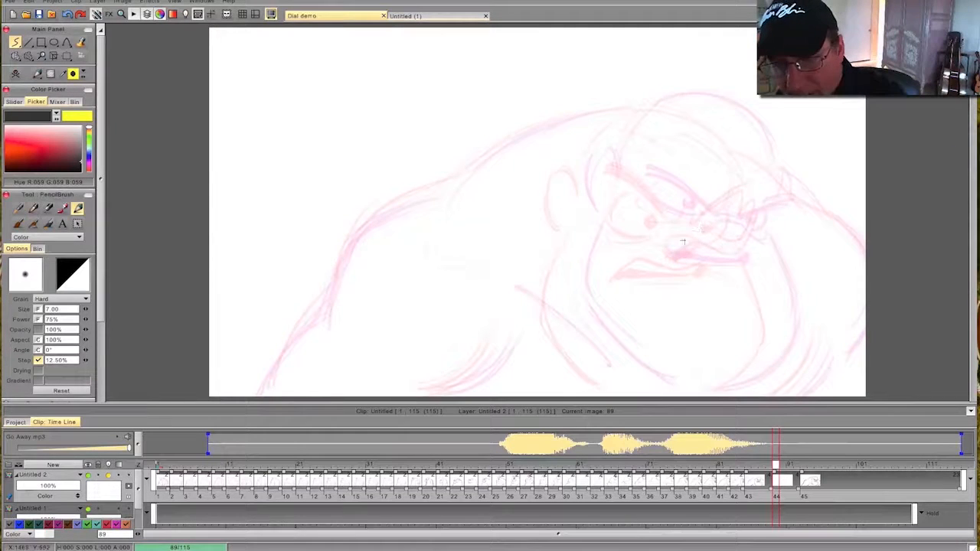
{"action": "left_click_drag", "start_coordinate": [693, 238], "coordinate": [695, 251]}
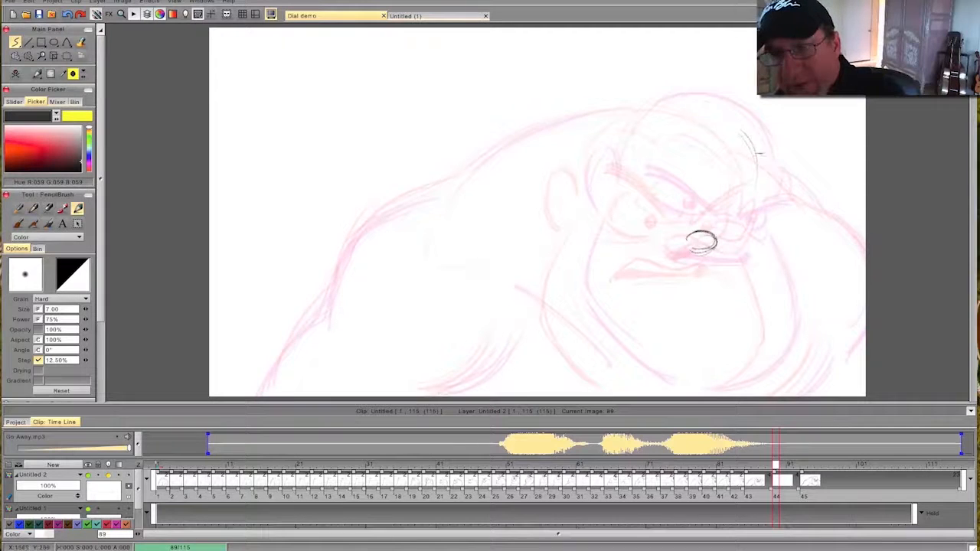
- Draw the top of the head and the far side of the jaw on the new inbetween, flipping to compare
{"action": "left_click_drag", "start_coordinate": [682, 97], "coordinate": [754, 151]}
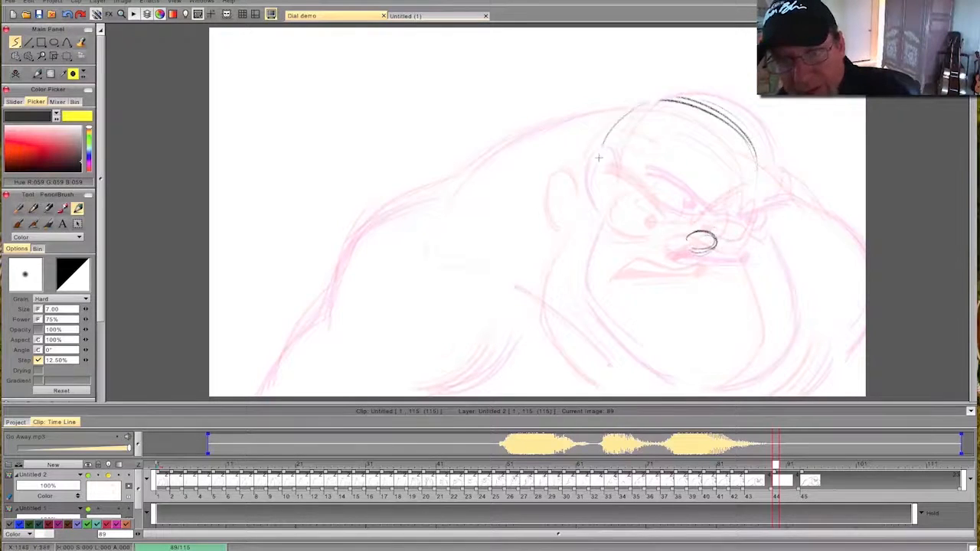
{"action": "mouse_move", "coordinate": [753, 250]}
{"action": "left_mouse_down"}
{"action": "mouse_move", "coordinate": [769, 345]}
{"action": "mouse_move", "coordinate": [713, 396]}
{"action": "left_mouse_up"}
{"action": "key", "text": "Left"}
{"action": "key", "text": "Right"}
- Draw the near shoulder, outer arm contour and inner arm lines on frame 89, flipping to compare
{"action": "mouse_move", "coordinate": [616, 110]}
{"action": "left_mouse_down"}
{"action": "mouse_move", "coordinate": [468, 165]}
{"action": "mouse_move", "coordinate": [352, 244]}
{"action": "mouse_move", "coordinate": [277, 377]}
{"action": "left_mouse_up"}
{"action": "left_click_drag", "start_coordinate": [320, 315], "coordinate": [274, 390]}
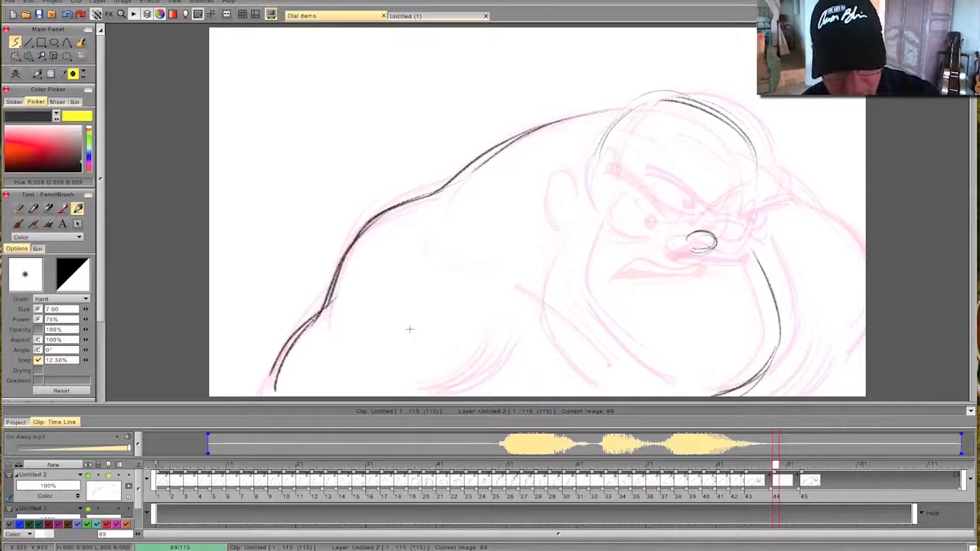
{"action": "left_click_drag", "start_coordinate": [501, 342], "coordinate": [444, 387]}
{"action": "key", "text": "Left"}
{"action": "key", "text": "Right"}
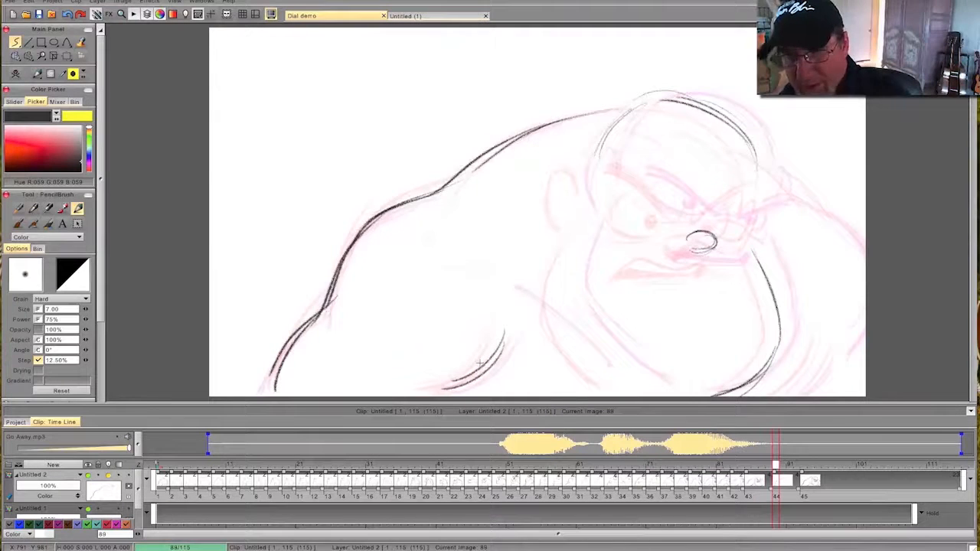
- Retime the layer so the new inbetween starts at frame 93 and the final scowl at frame 101
{"action": "mouse_move", "coordinate": [801, 474]}
{"action": "left_mouse_down"}
{"action": "mouse_move", "coordinate": [822, 474]}
{"action": "mouse_move", "coordinate": [789, 474]}
{"action": "mouse_move", "coordinate": [829, 475]}
{"action": "mouse_move", "coordinate": [785, 466]}
{"action": "mouse_move", "coordinate": [796, 476]}
{"action": "mouse_move", "coordinate": [858, 478]}
{"action": "left_mouse_up"}
{"action": "left_click_drag", "start_coordinate": [791, 466], "coordinate": [803, 467]}
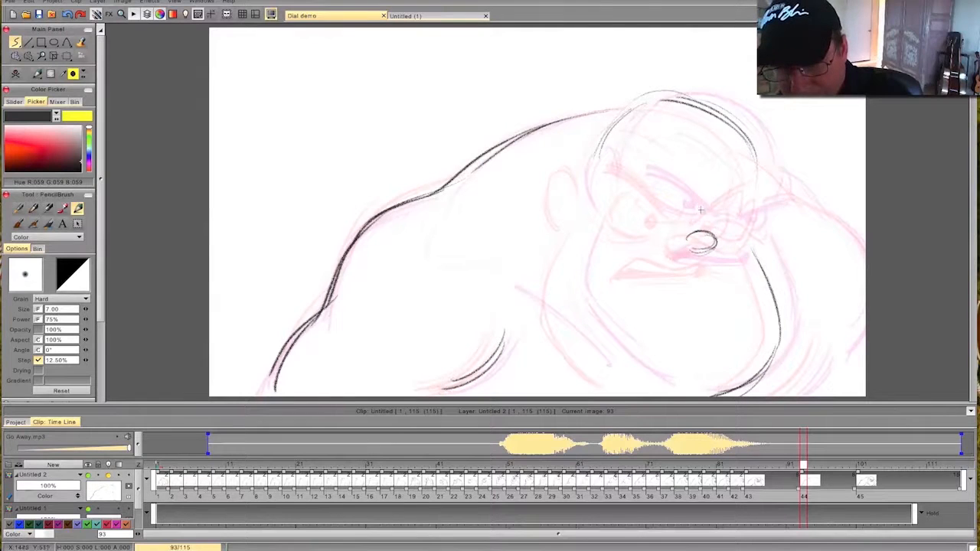
- Draw the brow creases, both angry eyebrows and the near eye with its pupil on frame 93, flipping to compare
{"action": "left_click_drag", "start_coordinate": [711, 205], "coordinate": [709, 227]}
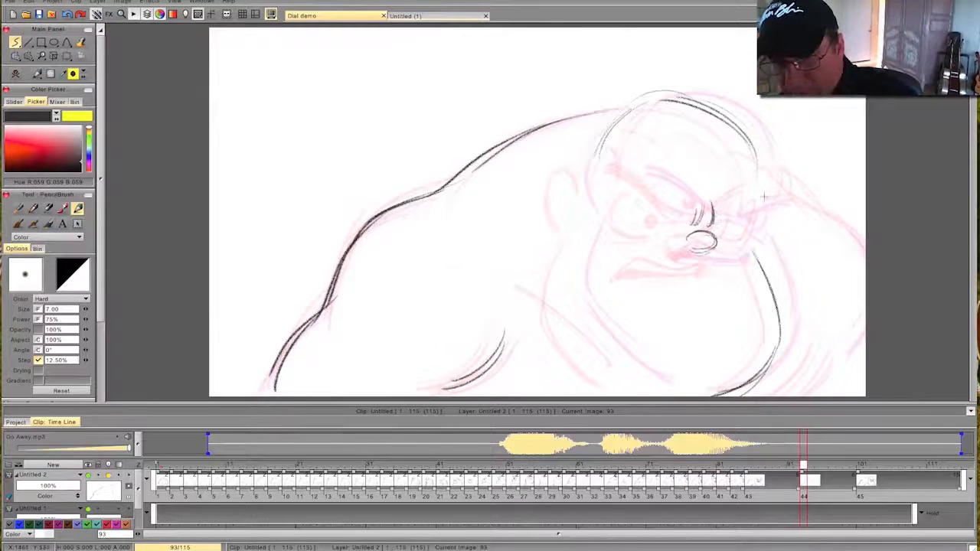
{"action": "left_click_drag", "start_coordinate": [713, 222], "coordinate": [765, 196]}
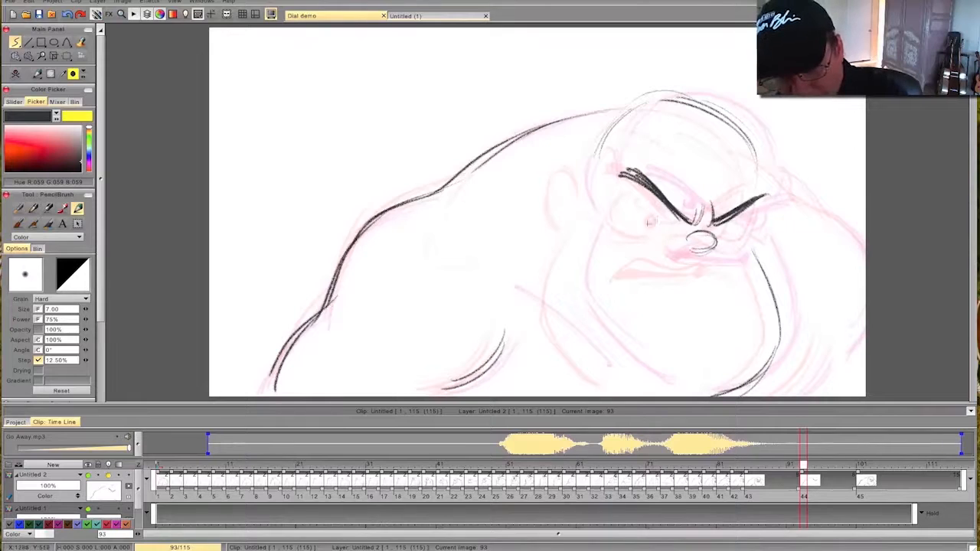
{"action": "left_click_drag", "start_coordinate": [683, 229], "coordinate": [632, 218]}
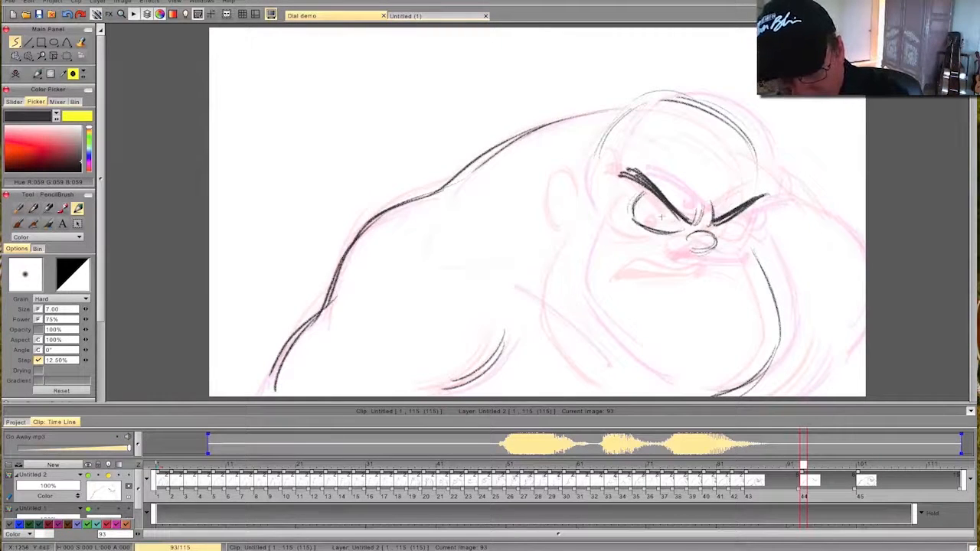
{"action": "left_click_drag", "start_coordinate": [669, 213], "coordinate": [667, 221]}
{"action": "key", "text": "Left"}
{"action": "key", "text": "Right"}
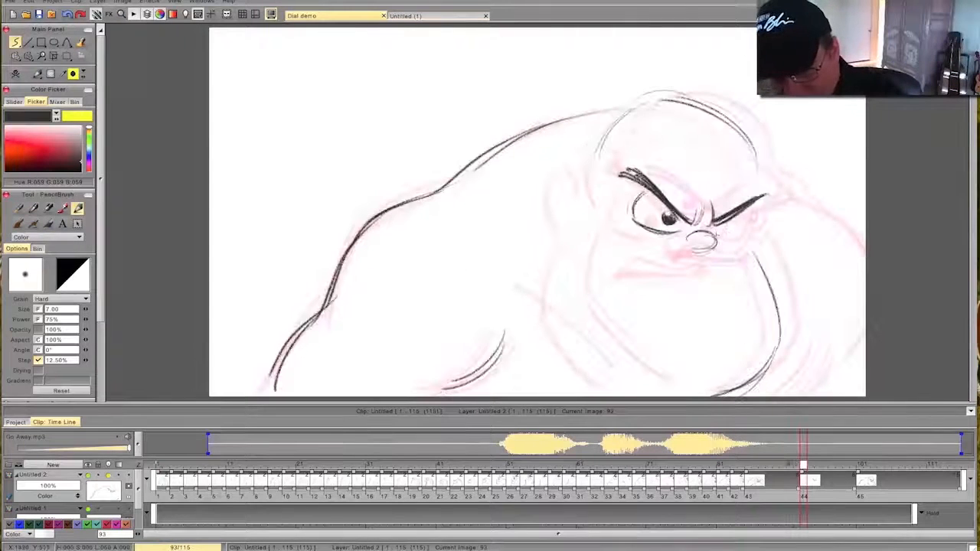
- Draw the far eye with its dark pupil on frame 93, flipping repeatedly against the previous drawing
{"action": "key", "text": "Right"}
{"action": "left_click_drag", "start_coordinate": [740, 238], "coordinate": [745, 213]}
{"action": "key", "text": "Left"}
{"action": "key", "text": "Right"}
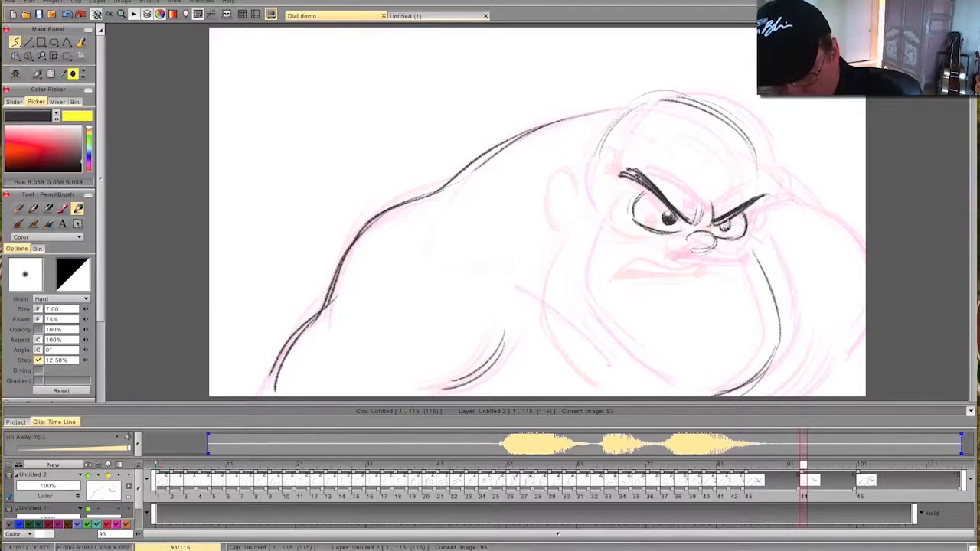
{"action": "key", "text": "Left"}
{"action": "key", "text": "Right"}
{"action": "key", "text": "Left"}
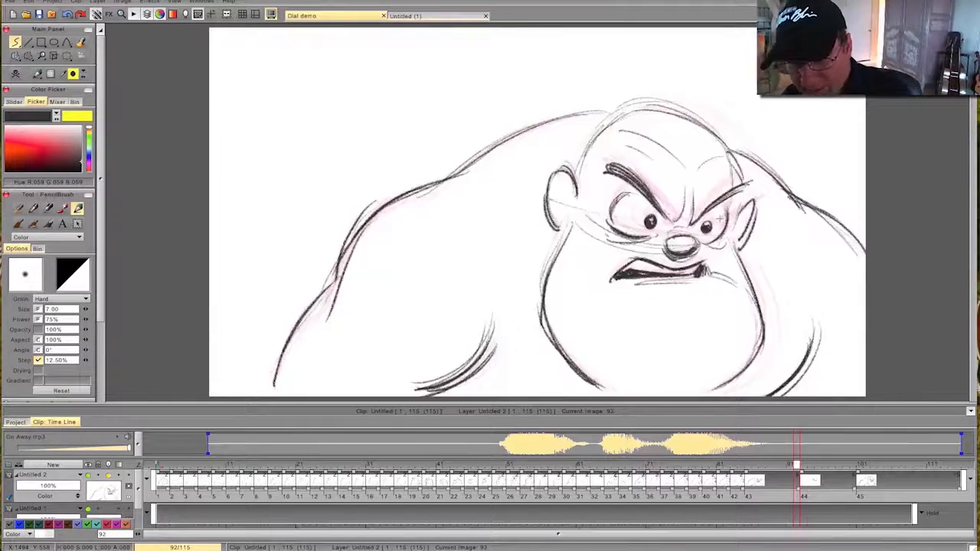
{"action": "key", "text": "Right"}
{"action": "key", "text": "Left"}
{"action": "key", "text": "Right"}
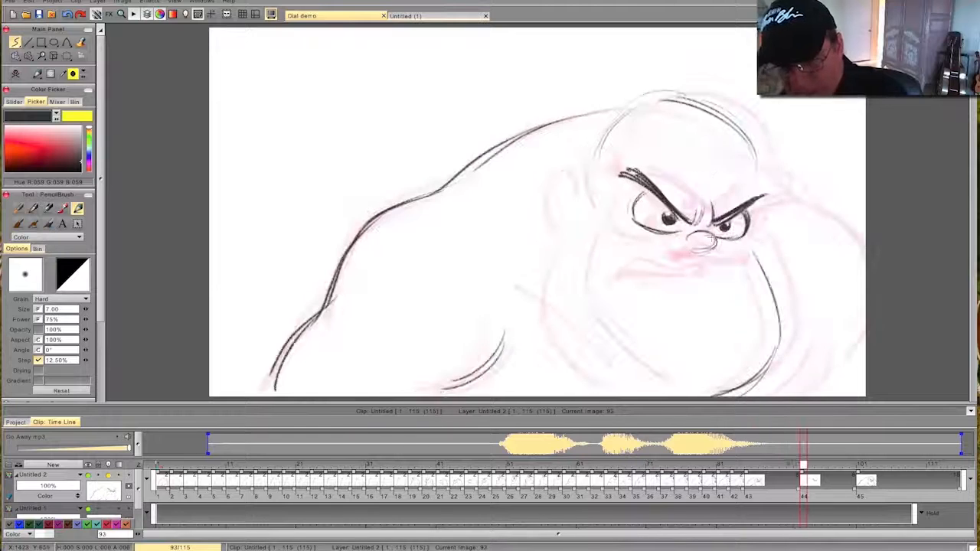
- Draw the snarling mouth with darkened corners on frame 93 and flip to check it against the previous drawing
{"action": "key", "text": "Left"}
{"action": "key", "text": "Right"}
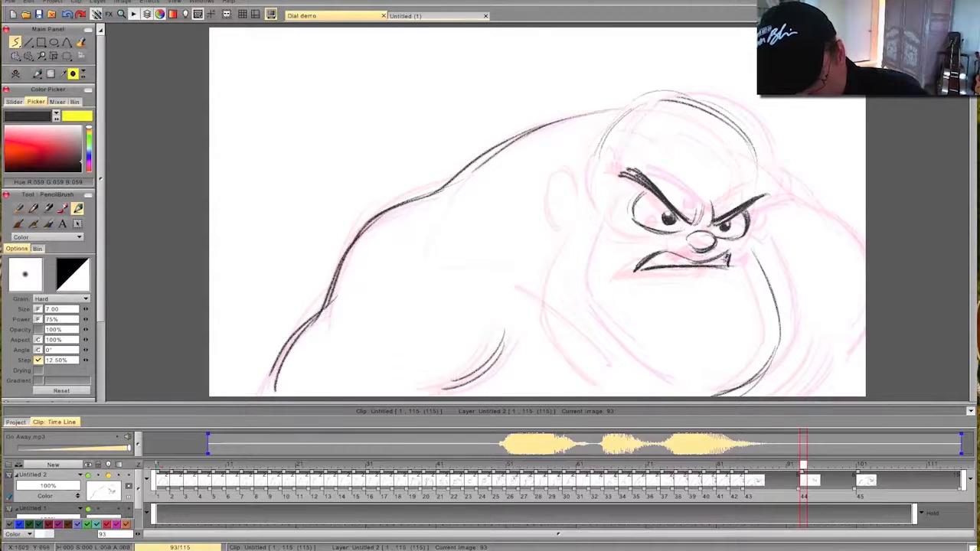
{"action": "left_click_drag", "start_coordinate": [649, 264], "coordinate": [655, 260]}
{"action": "key", "text": "Left"}
{"action": "key", "text": "Right"}
{"action": "key", "text": "Left"}
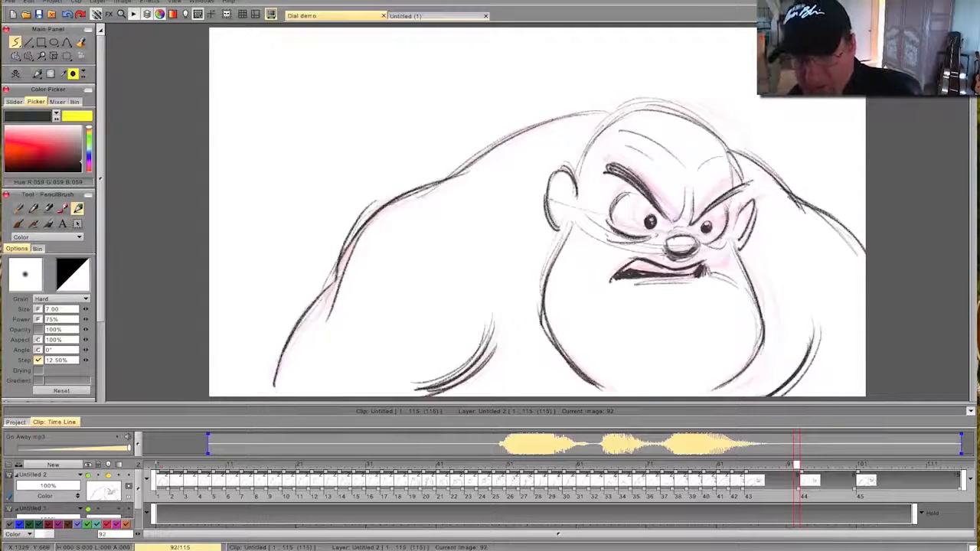
{"action": "key", "text": "Right"}
{"action": "key", "text": "Left"}
{"action": "key", "text": "Right"}
{"action": "key", "text": "Left"}
{"action": "key", "text": "Right"}
- Reinforce the far jaw line and draw the near side of the jaw on frame 93, flipping to compare
{"action": "mouse_move", "coordinate": [754, 257]}
{"action": "left_mouse_down"}
{"action": "mouse_move", "coordinate": [775, 320]}
{"action": "mouse_move", "coordinate": [707, 388]}
{"action": "left_mouse_up"}
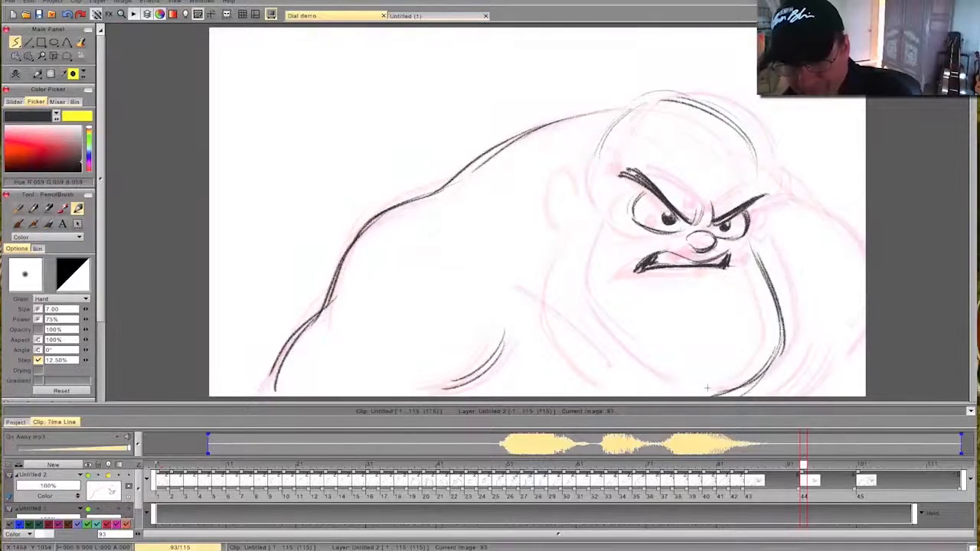
{"action": "left_click_drag", "start_coordinate": [560, 289], "coordinate": [640, 391]}
{"action": "left_click_drag", "start_coordinate": [561, 313], "coordinate": [644, 392]}
{"action": "key", "text": "Left"}
{"action": "key", "text": "Right"}
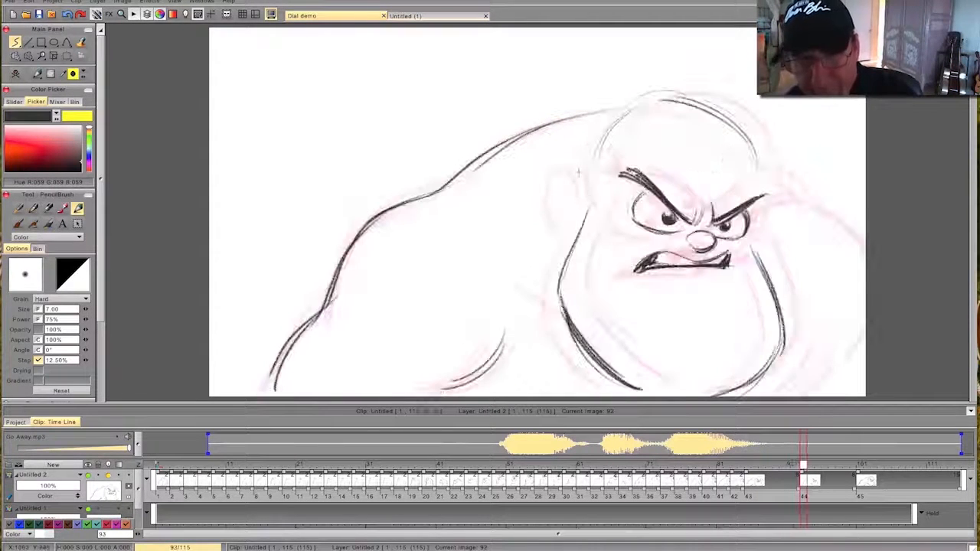
- Draw the near ear on frame 93, flipping to compare its position
{"action": "mouse_move", "coordinate": [818, 467]}
{"action": "left_mouse_down"}
{"action": "mouse_move", "coordinate": [858, 467]}
{"action": "mouse_move", "coordinate": [768, 468]}
{"action": "mouse_move", "coordinate": [803, 475]}
{"action": "left_mouse_up"}
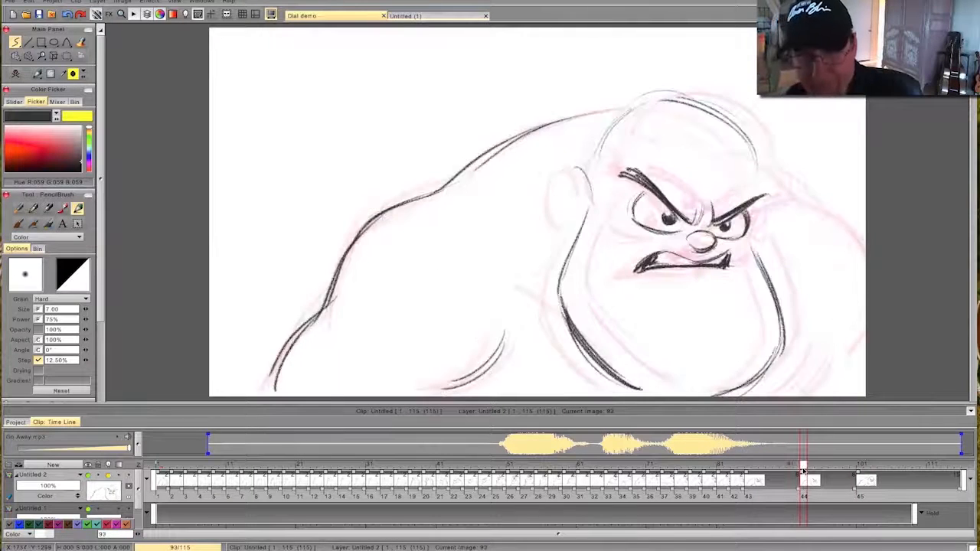
{"action": "mouse_move", "coordinate": [576, 165]}
{"action": "left_mouse_down"}
{"action": "mouse_move", "coordinate": [595, 191]}
{"action": "mouse_move", "coordinate": [563, 195]}
{"action": "left_mouse_up"}
{"action": "key", "text": "Left"}
{"action": "key", "text": "Right"}
{"action": "key", "text": "Left"}
{"action": "key", "text": "Right"}
- Draw the far shoulder contour and the far inner arm lines on frame 93, flipping to compare
{"action": "left_click_drag", "start_coordinate": [800, 200], "coordinate": [865, 249]}
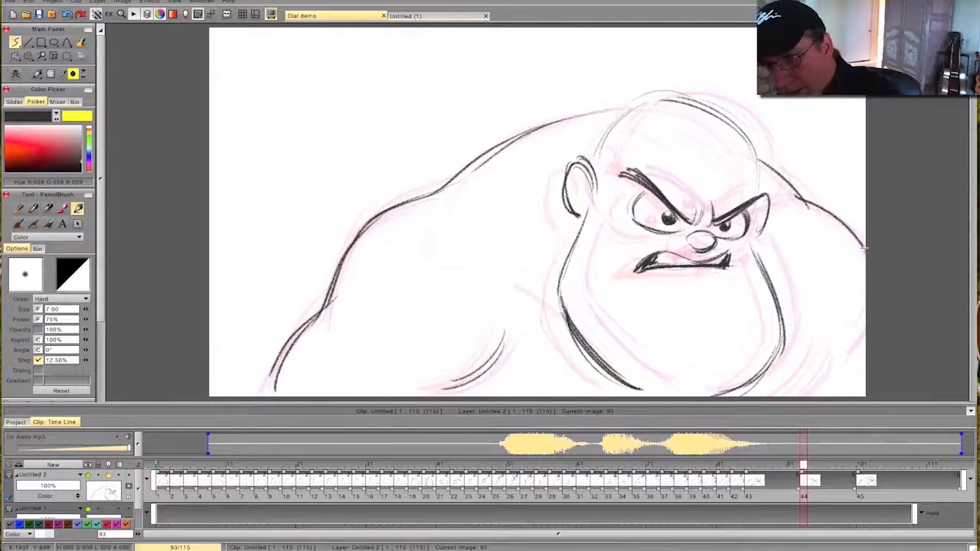
{"action": "key", "text": "Left"}
{"action": "key", "text": "Right"}
{"action": "left_click_drag", "start_coordinate": [822, 341], "coordinate": [793, 385]}
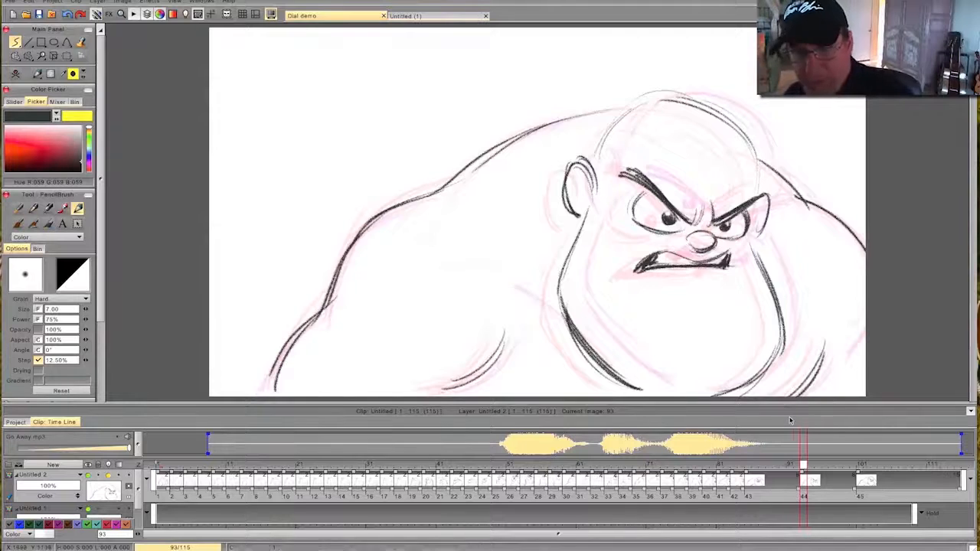
{"action": "key", "text": "Left"}
{"action": "key", "text": "Right"}
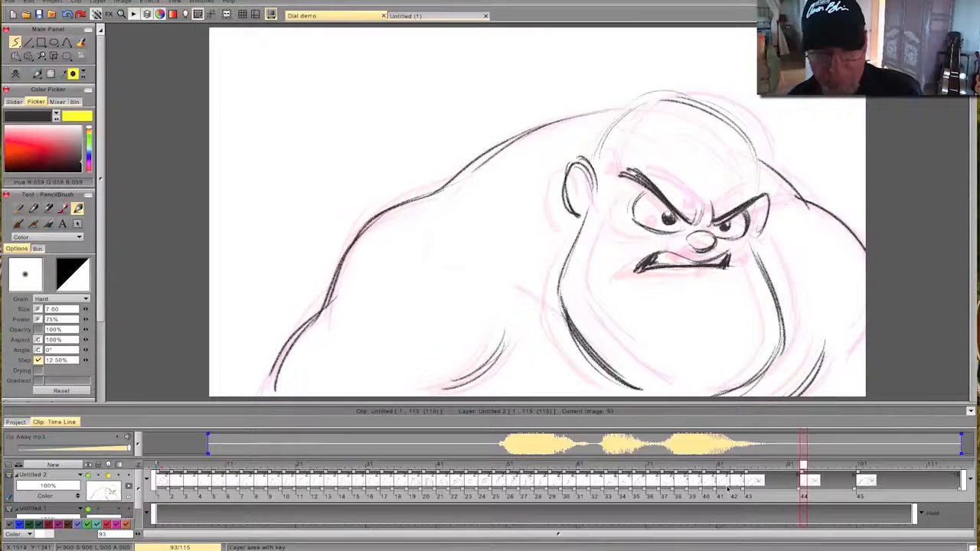
- Play the animation through, return to the first frame and replay it to review the settle into the scowl
{"action": "scroll", "coordinate": [62, 360], "scroll_direction": "down", "scroll_amount": 3}
{"action": "left_click", "coordinate": [36, 332]}
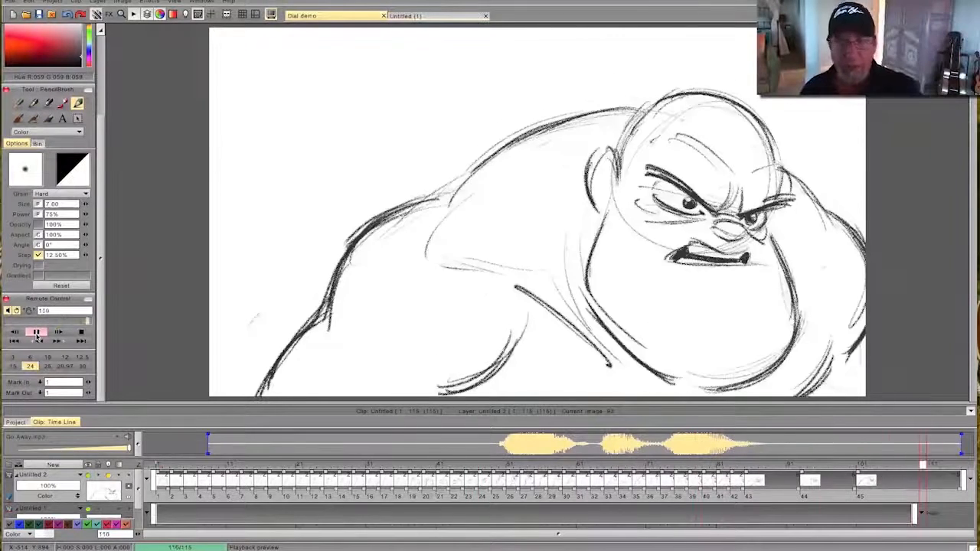
{"action": "left_click", "coordinate": [79, 342]}
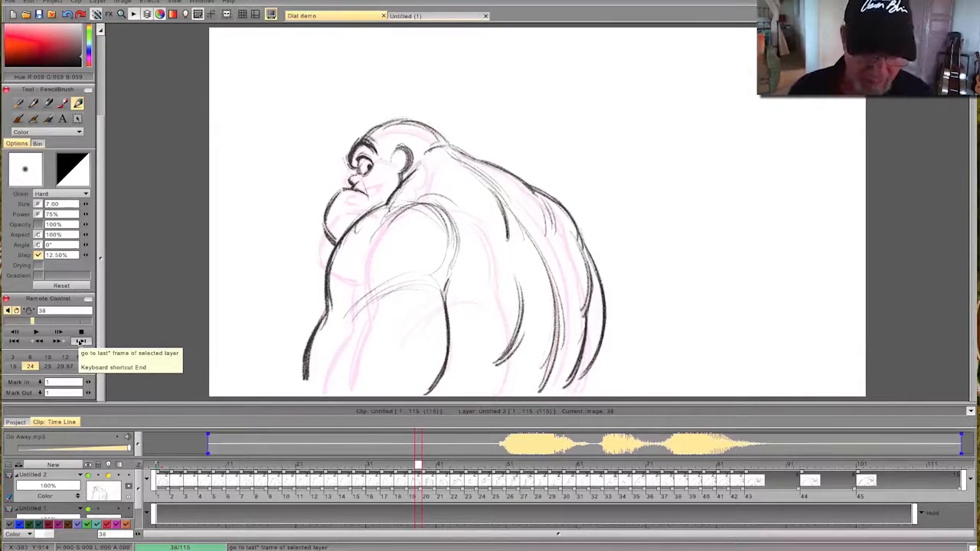
{"action": "left_click", "coordinate": [36, 332]}
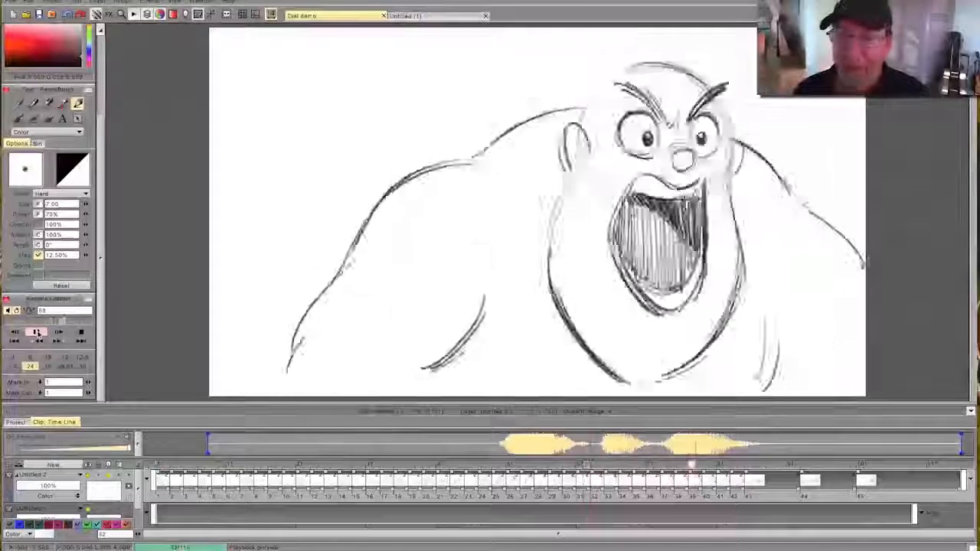
{"action": "left_click", "coordinate": [81, 332]}
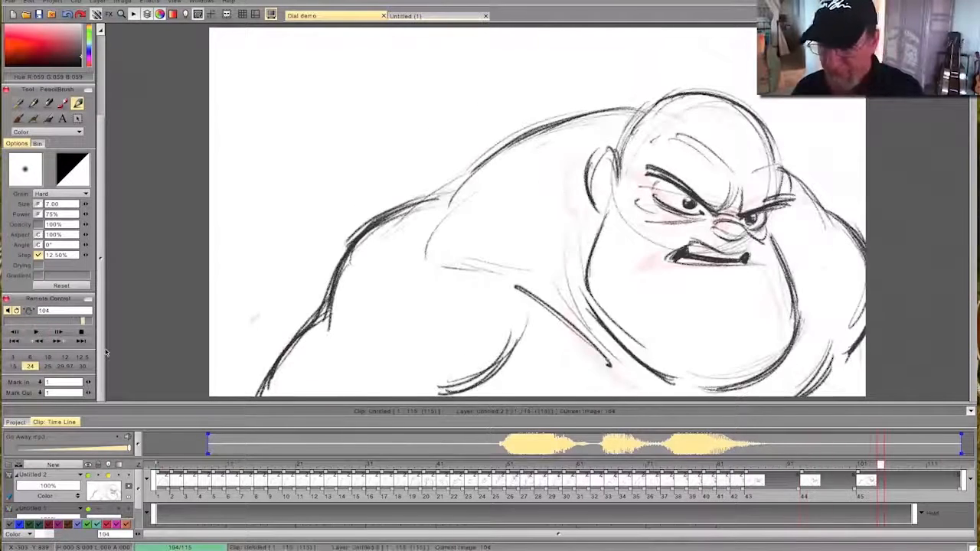
{"action": "left_click_drag", "start_coordinate": [879, 464], "coordinate": [163, 464]}
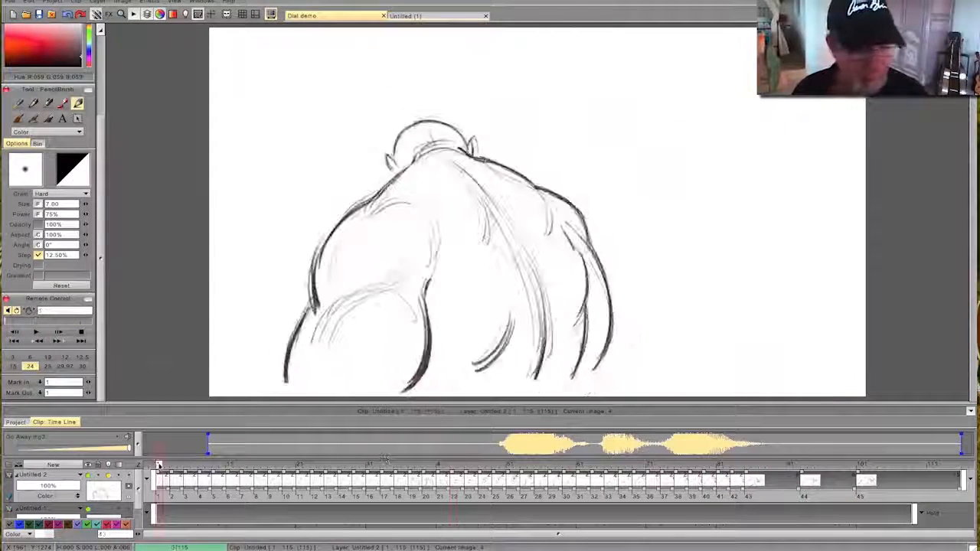
{"action": "left_click", "coordinate": [36, 332]}
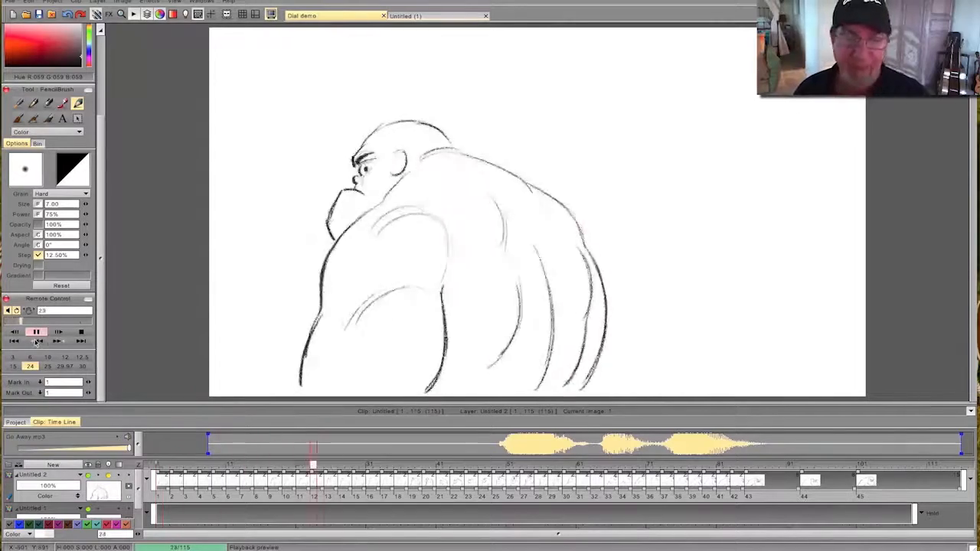